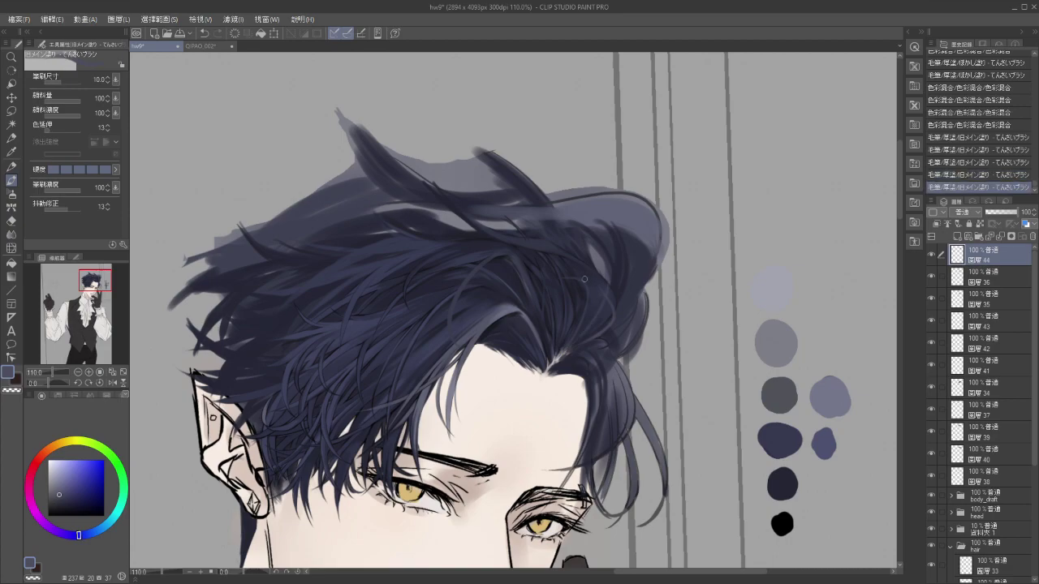
Refine the crown hair on layer 44 with thin curved blue strokes above the forehead parting, redoing unsatisfactory strokes.
{"action": "key", "text": "ctrl+y"}
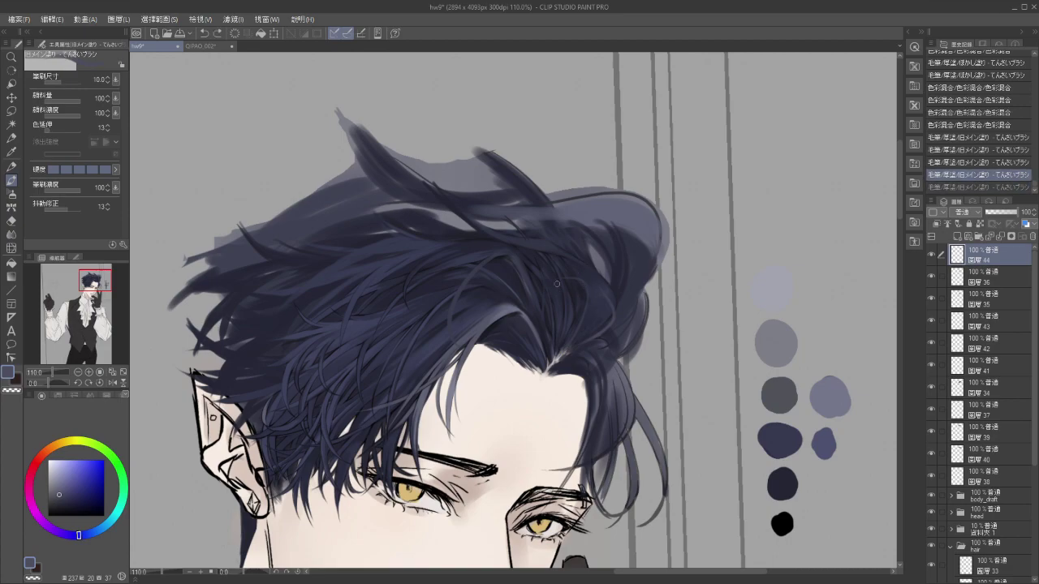
{"action": "key", "text": "ctrl+y"}
{"action": "left_click_drag", "start_coordinate": [559, 243], "coordinate": [592, 279]}
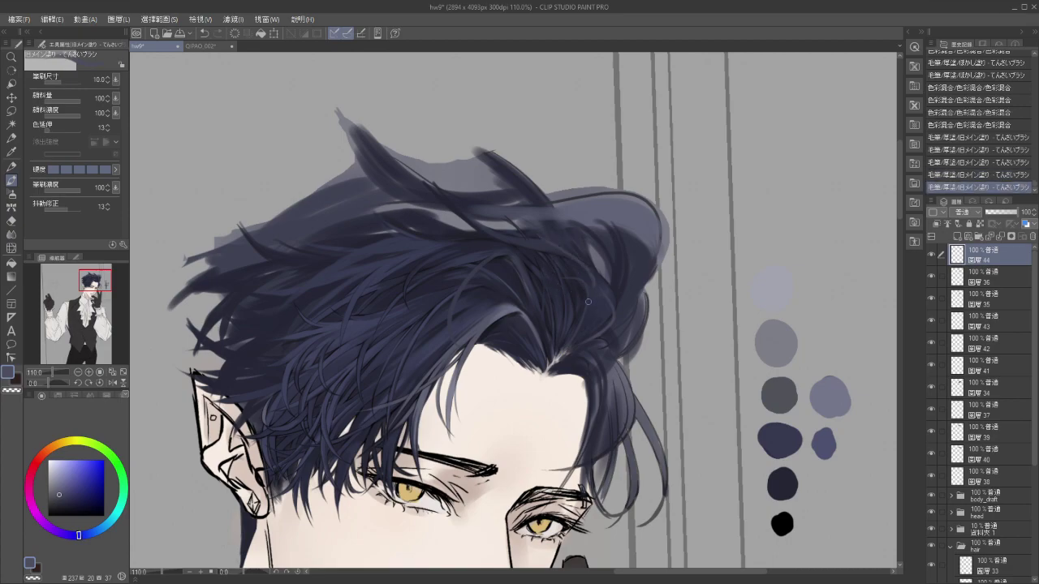
{"action": "key", "text": "ctrl+z"}
{"action": "left_click_drag", "start_coordinate": [597, 324], "coordinate": [568, 325]}
{"action": "key", "text": "ctrl+z"}
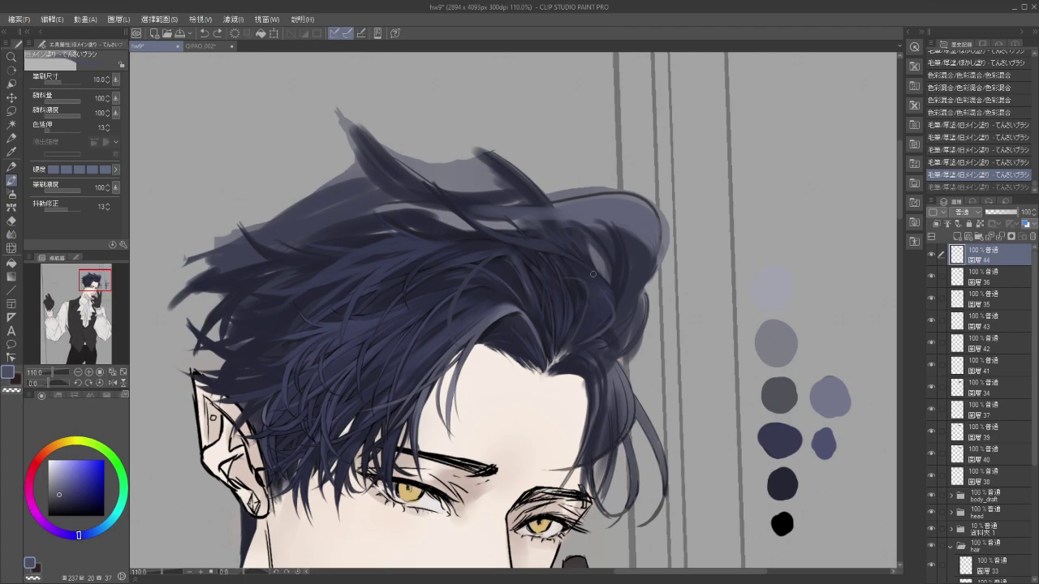
{"action": "key", "text": "ctrl+y"}
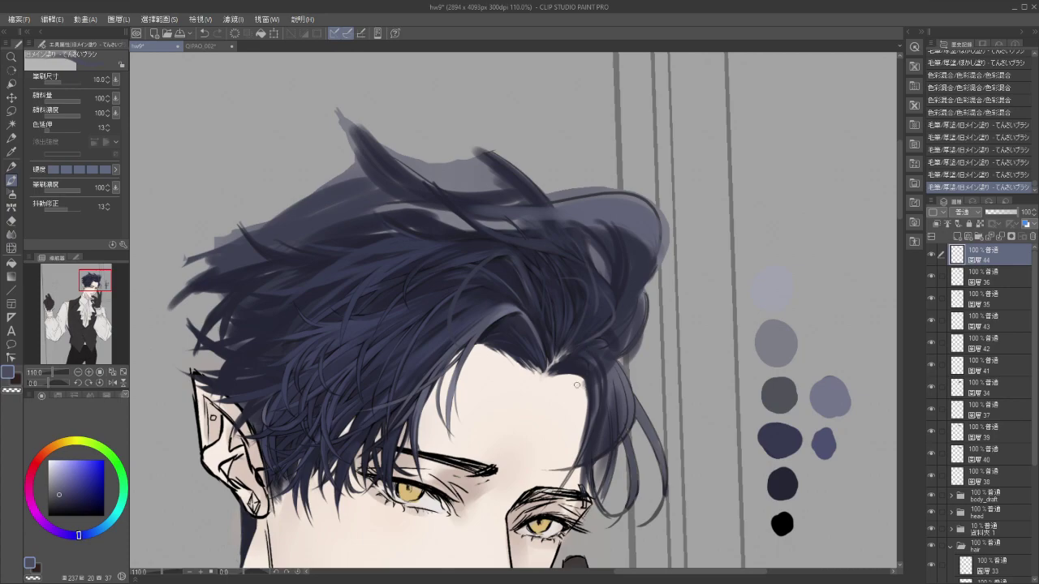
Choose black as the drawing colour and set the paint brush size to 2 for detailing the hair parting.
{"action": "scroll", "coordinate": [539, 343], "scroll_direction": "up", "scroll_amount": 6}
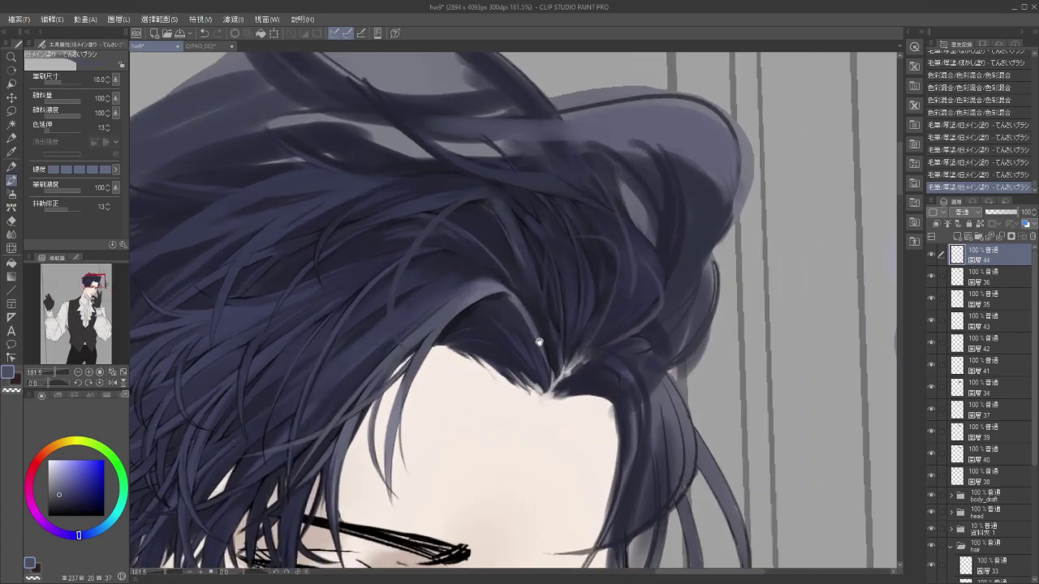
{"action": "left_click_drag", "start_coordinate": [539, 342], "coordinate": [488, 370]}
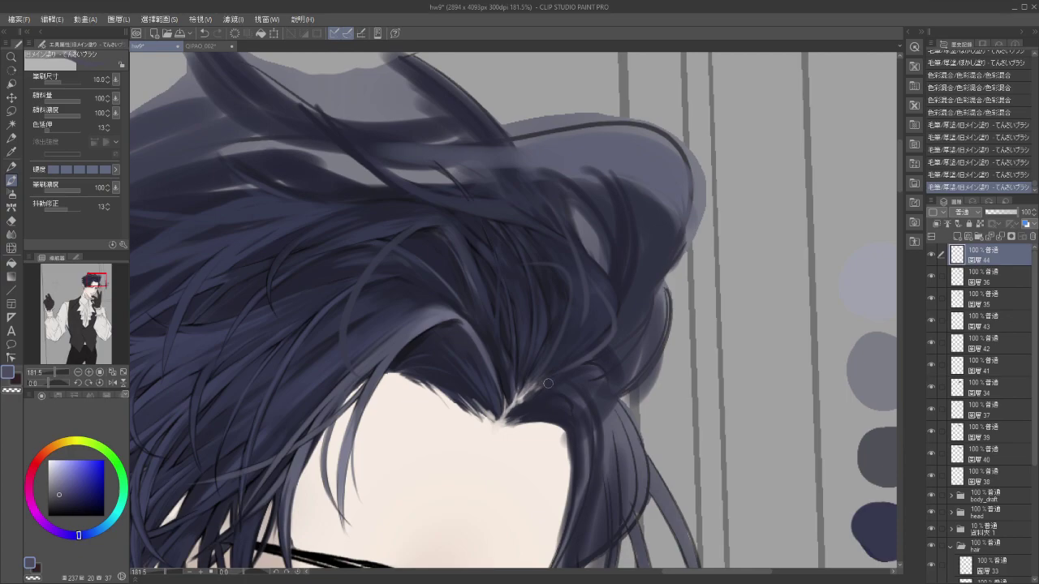
{"action": "left_click_drag", "start_coordinate": [66, 490], "coordinate": [19, 532]}
{"action": "key", "text": "j"}
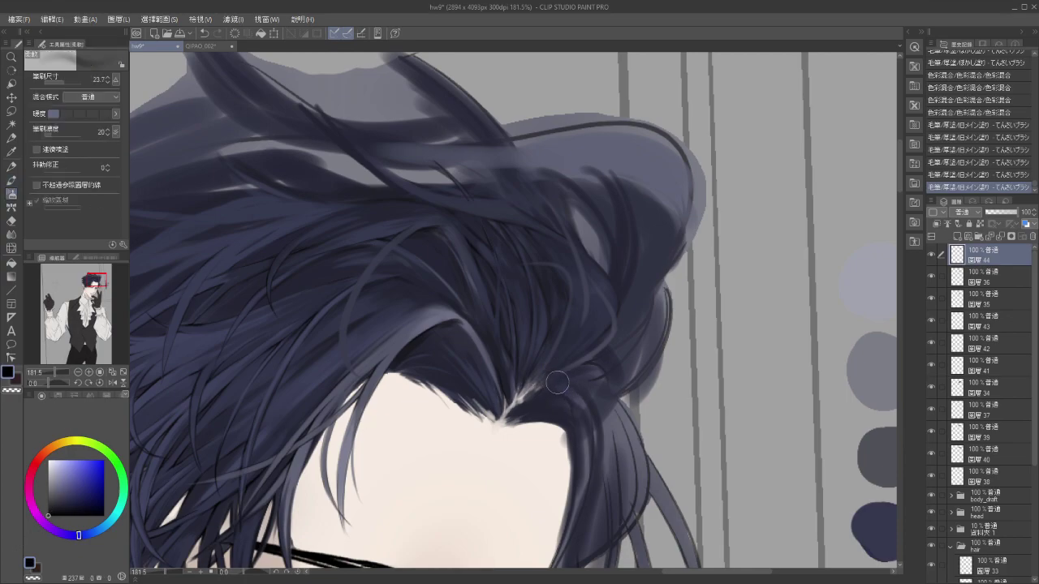
{"action": "key", "text": "b"}
{"action": "key", "text": "b"}
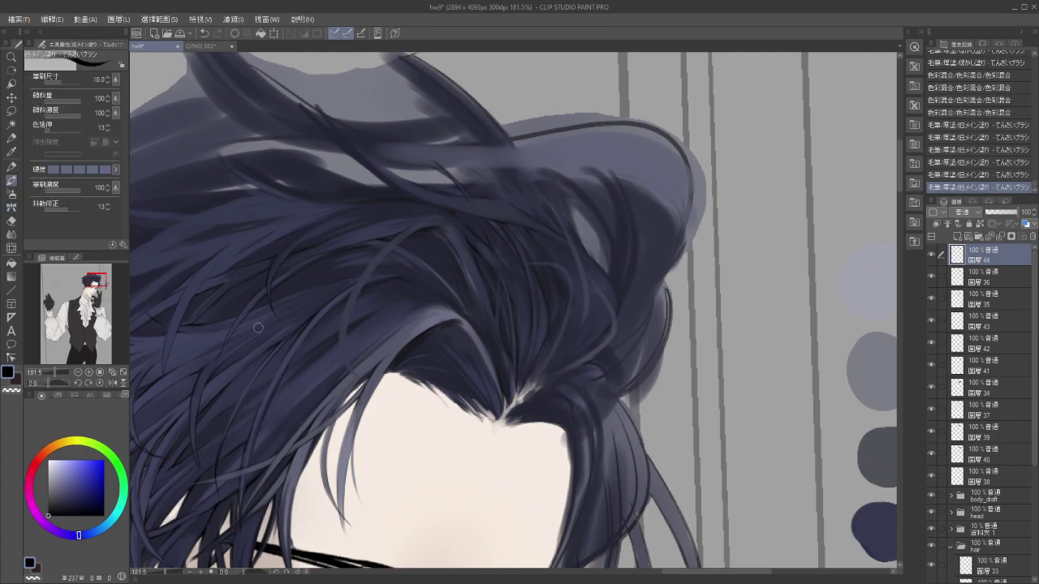
{"action": "type", "text": "2"}
{"action": "key", "text": "Return"}
Draw fine black strands fanning upward from the hair parting.
{"action": "scroll", "coordinate": [580, 371], "scroll_direction": "down", "scroll_amount": 1}
{"action": "scroll", "coordinate": [580, 372], "scroll_direction": "up", "scroll_amount": 2}
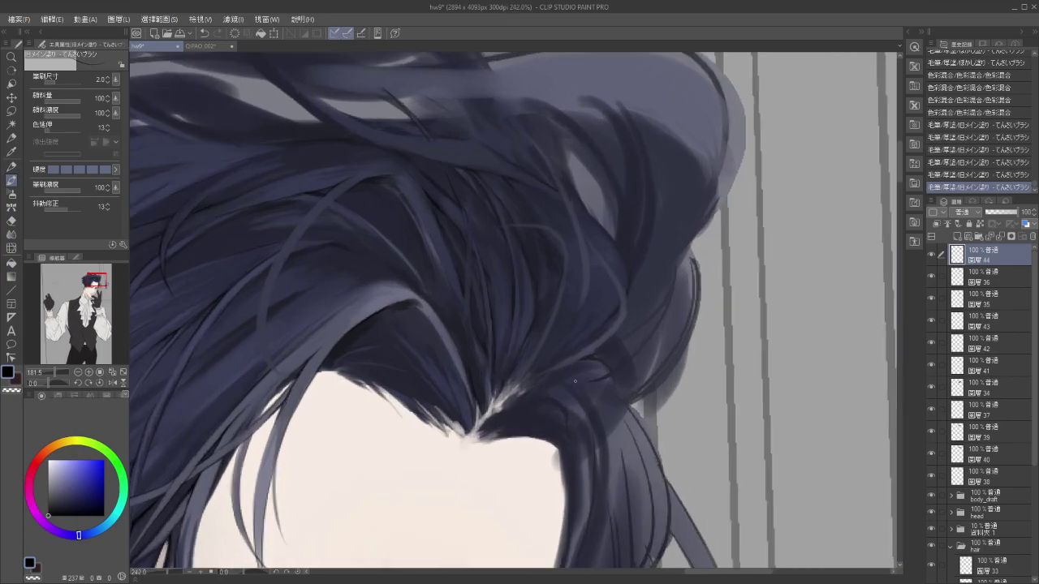
{"action": "scroll", "coordinate": [575, 385], "scroll_direction": "up", "scroll_amount": 2}
{"action": "left_click_drag", "start_coordinate": [552, 400], "coordinate": [554, 329]}
{"action": "key", "text": "ctrl+z"}
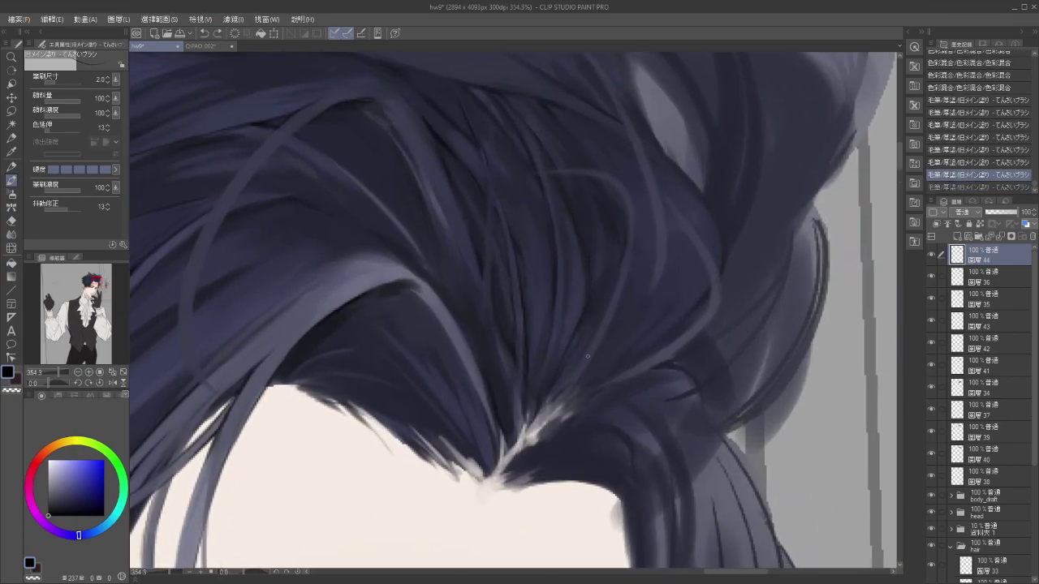
{"action": "mouse_move", "coordinate": [566, 384]}
{"action": "left_mouse_down"}
{"action": "mouse_move", "coordinate": [592, 300]}
{"action": "mouse_move", "coordinate": [581, 347]}
{"action": "mouse_move", "coordinate": [588, 355]}
{"action": "left_mouse_up"}
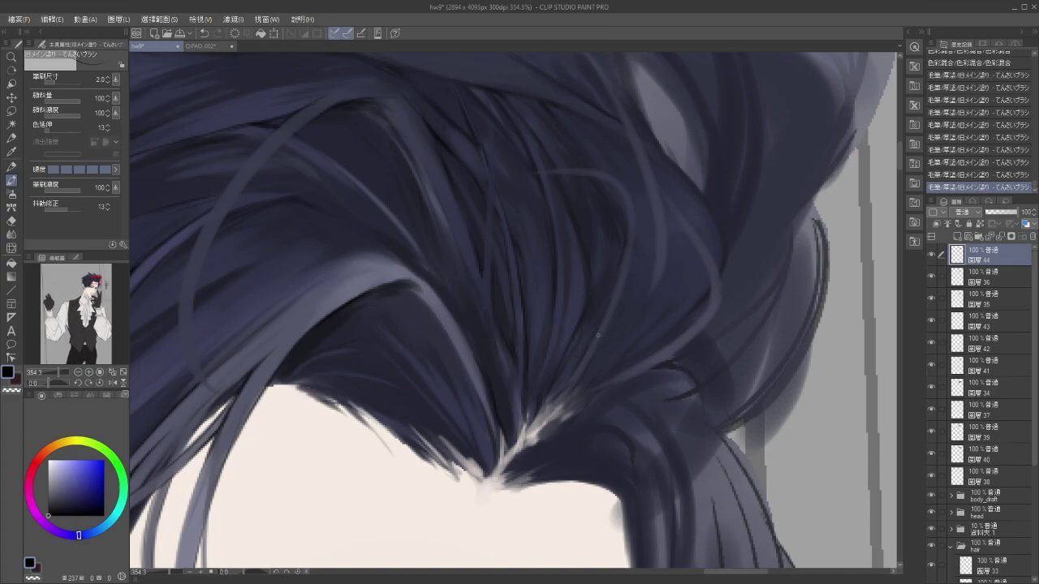
Outline the light curled strand above the parting with fine black strokes, retrying its upper bend and side.
{"action": "left_click_drag", "start_coordinate": [623, 197], "coordinate": [609, 278]}
{"action": "key", "text": "ctrl+z"}
{"action": "mouse_move", "coordinate": [559, 172]}
{"action": "left_mouse_down"}
{"action": "mouse_move", "coordinate": [595, 194]}
{"action": "mouse_move", "coordinate": [602, 177]}
{"action": "mouse_move", "coordinate": [612, 184]}
{"action": "mouse_move", "coordinate": [602, 176]}
{"action": "mouse_move", "coordinate": [628, 207]}
{"action": "mouse_move", "coordinate": [596, 179]}
{"action": "mouse_move", "coordinate": [614, 218]}
{"action": "left_mouse_up"}
{"action": "key", "text": "ctrl+z"}
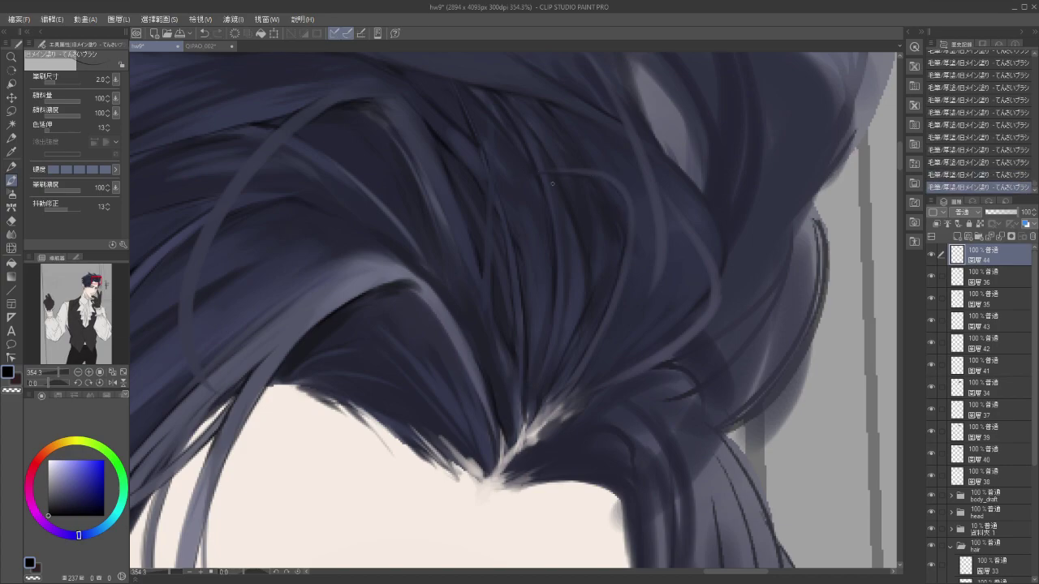
{"action": "key", "text": "ctrl+z"}
Edge the long strand hanging beside the curled one with fine black strokes, undoing and redrawing them.
{"action": "mouse_move", "coordinate": [575, 204]}
{"action": "left_mouse_down"}
{"action": "mouse_move", "coordinate": [489, 330]}
{"action": "mouse_move", "coordinate": [514, 320]}
{"action": "mouse_move", "coordinate": [477, 309]}
{"action": "left_mouse_up"}
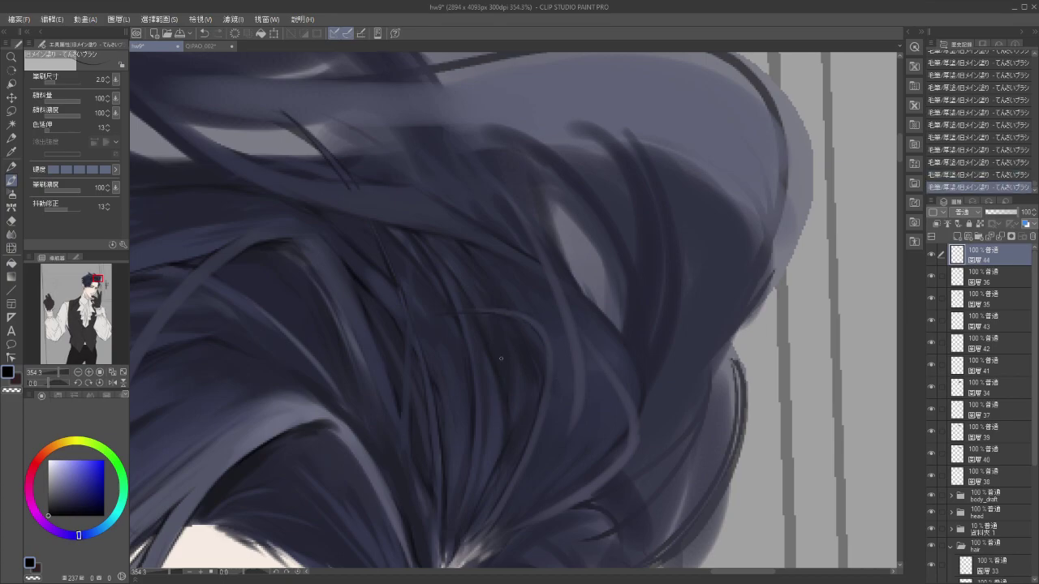
{"action": "left_click_drag", "start_coordinate": [533, 505], "coordinate": [587, 436]}
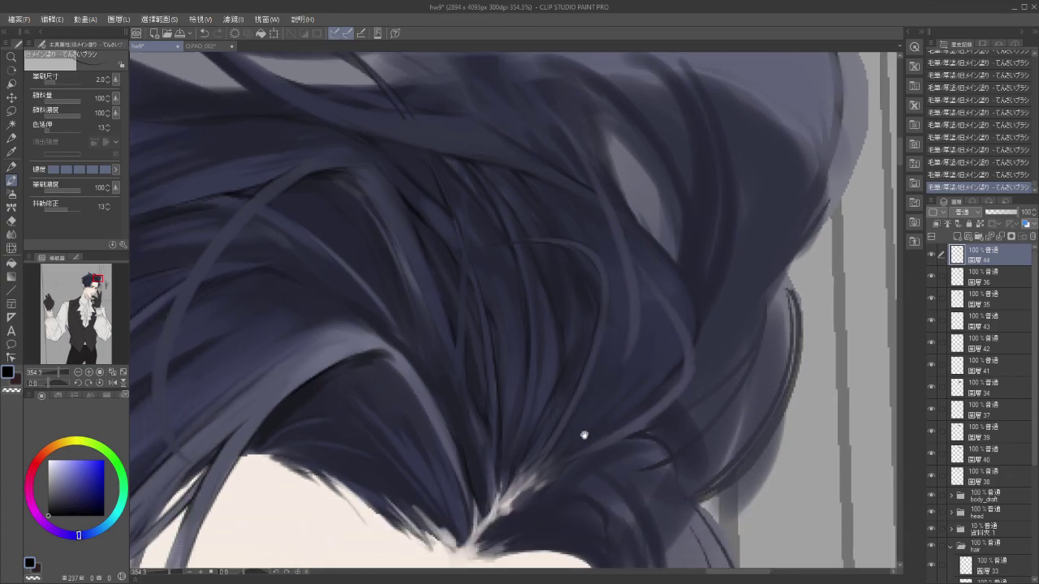
{"action": "mouse_move", "coordinate": [572, 287]}
{"action": "left_mouse_down"}
{"action": "mouse_move", "coordinate": [594, 338]}
{"action": "mouse_move", "coordinate": [559, 285]}
{"action": "left_mouse_up"}
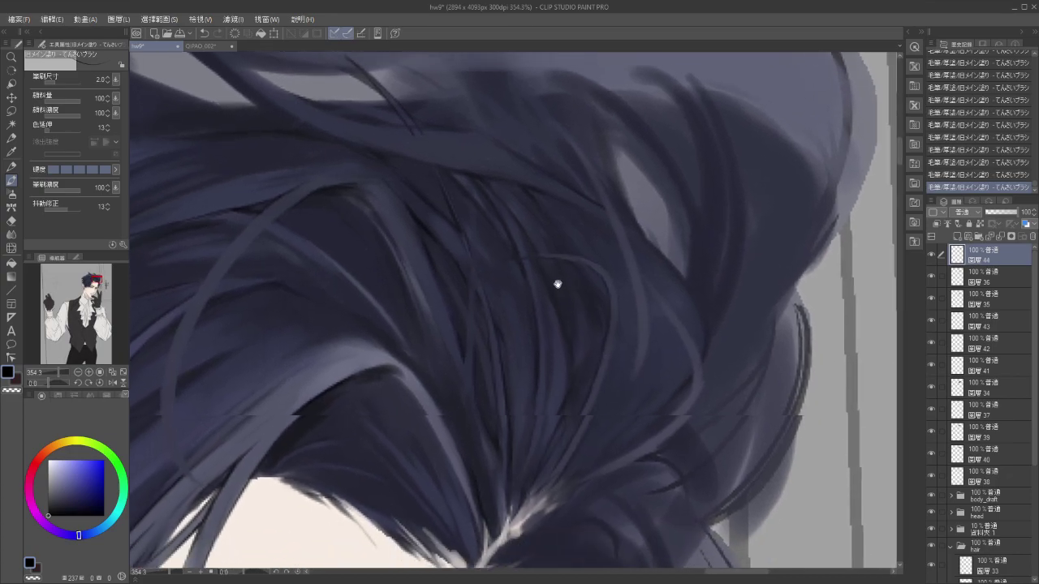
{"action": "left_click_drag", "start_coordinate": [635, 306], "coordinate": [629, 361]}
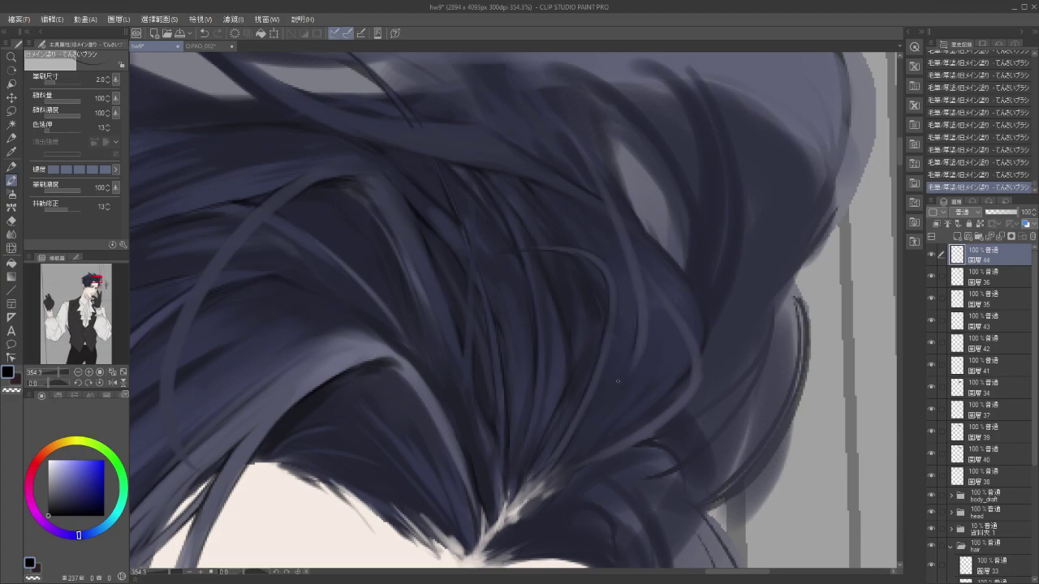
{"action": "key", "text": "ctrl+z"}
{"action": "left_click_drag", "start_coordinate": [640, 314], "coordinate": [637, 349]}
{"action": "key", "text": "ctrl+z"}
{"action": "mouse_move", "coordinate": [595, 203]}
{"action": "left_mouse_down"}
{"action": "mouse_move", "coordinate": [635, 267]}
{"action": "mouse_move", "coordinate": [609, 345]}
{"action": "left_mouse_up"}
{"action": "key", "text": "ctrl+z"}
Add a fine black line where the long strand emerges from the upper crown hair.
{"action": "left_click_drag", "start_coordinate": [529, 214], "coordinate": [555, 249]}
{"action": "key", "text": "ctrl+z"}
{"action": "left_click_drag", "start_coordinate": [532, 215], "coordinate": [570, 277]}
{"action": "key", "text": "ctrl+z"}
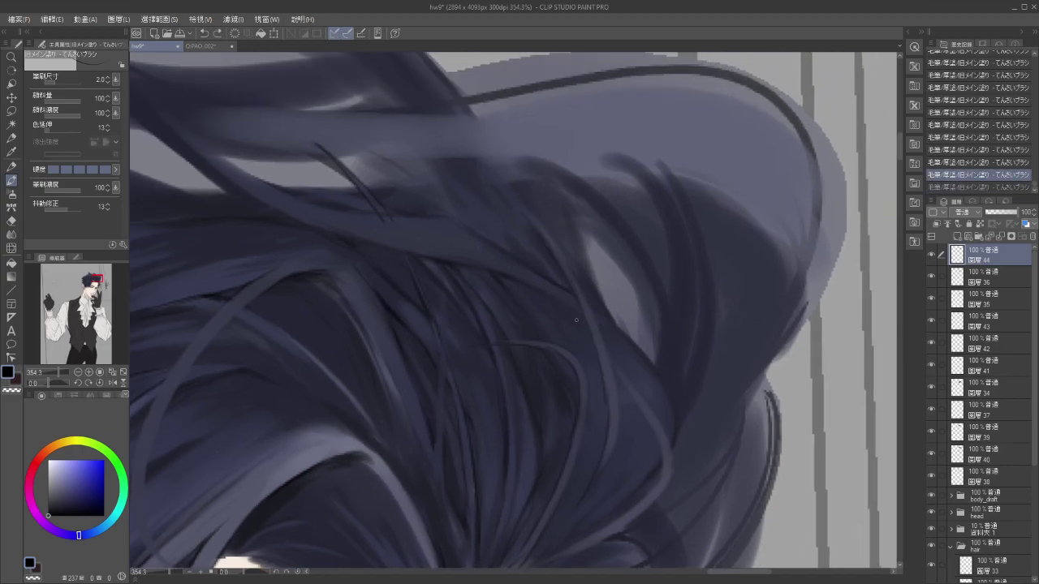
{"action": "key", "text": "ctrl+y"}
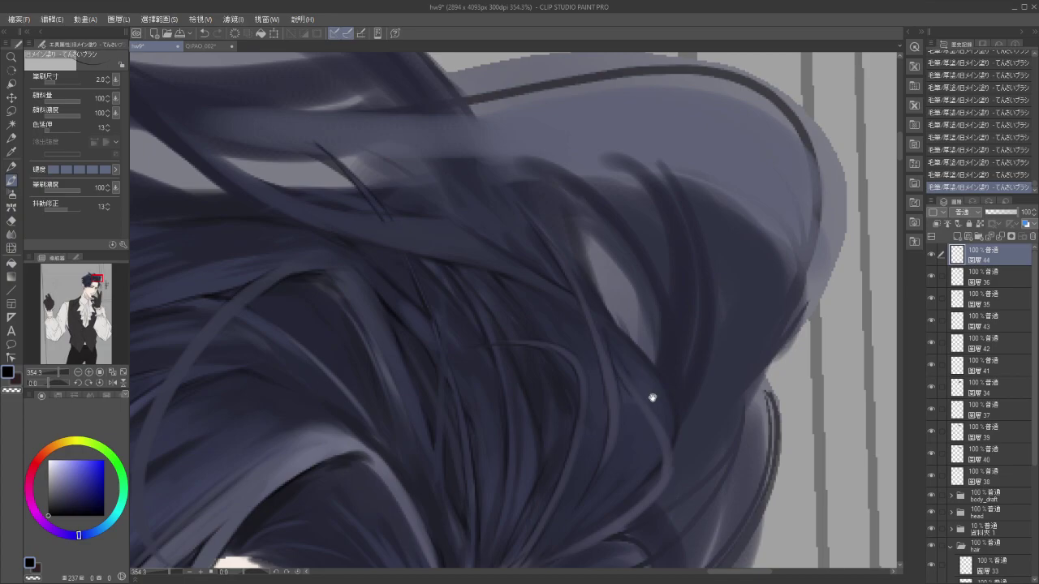
Undo the last two fine strokes and redraw the dark edge along the upper crown strand.
{"action": "left_click_drag", "start_coordinate": [654, 398], "coordinate": [632, 331]}
{"action": "key", "text": "ctrl+z"}
{"action": "key", "text": "ctrl+z"}
{"action": "left_click_drag", "start_coordinate": [551, 224], "coordinate": [581, 280]}
{"action": "key", "text": "ctrl+z"}
{"action": "mouse_move", "coordinate": [543, 212]}
{"action": "left_mouse_down"}
{"action": "mouse_move", "coordinate": [582, 282]}
{"action": "mouse_move", "coordinate": [595, 274]}
{"action": "mouse_move", "coordinate": [592, 256]}
{"action": "left_mouse_up"}
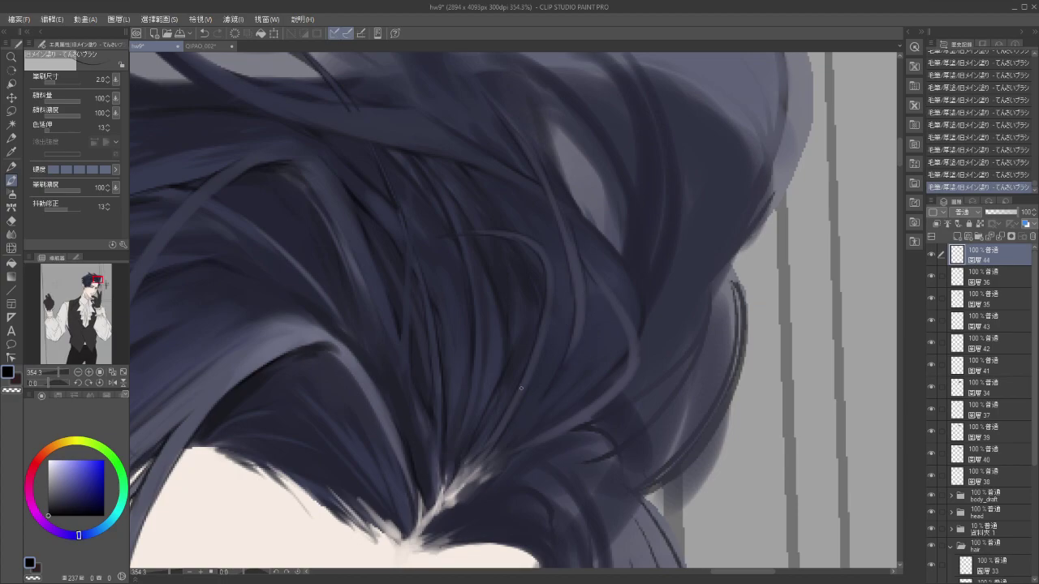
Compare the crown hair with and without the latest fine strokes by repeatedly undoing and redoing them.
{"action": "key", "text": "ctrl+z"}
{"action": "key", "text": "ctrl+y"}
{"action": "key", "text": "ctrl+z"}
{"action": "key", "text": "ctrl+y"}
{"action": "key", "text": "ctrl+z"}
{"action": "key", "text": "ctrl+y"}
{"action": "mouse_move", "coordinate": [604, 376]}
{"action": "left_mouse_down"}
{"action": "mouse_move", "coordinate": [660, 344]}
{"action": "mouse_move", "coordinate": [664, 359]}
{"action": "left_mouse_up"}
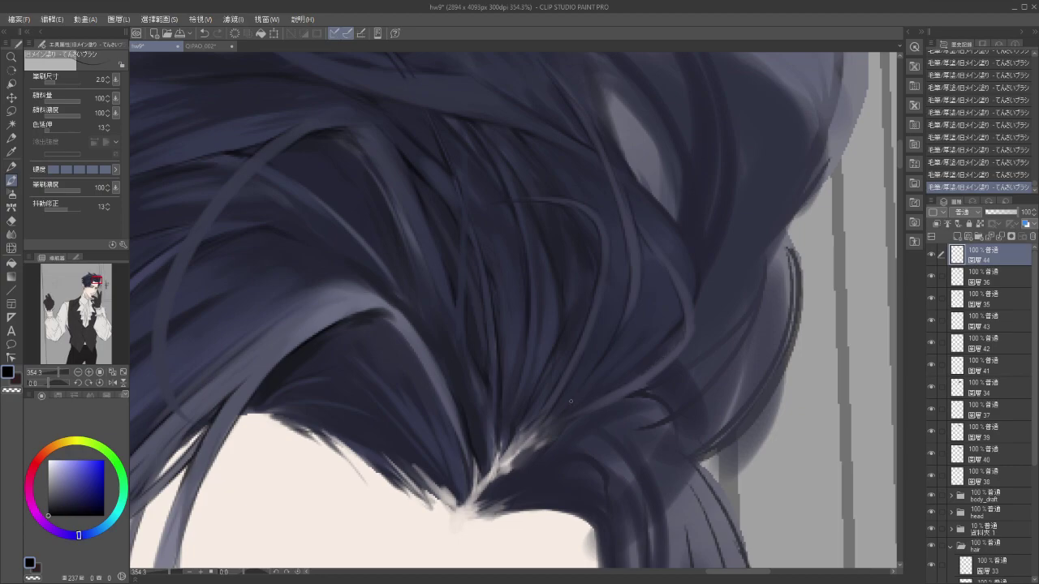
{"action": "key", "text": "ctrl+z"}
{"action": "key", "text": "ctrl+y"}
{"action": "key", "text": "ctrl+z"}
{"action": "key", "text": "ctrl+z"}
{"action": "key", "text": "ctrl+y"}
{"action": "key", "text": "ctrl+y"}
{"action": "key", "text": "ctrl+z"}
{"action": "key", "text": "ctrl+y"}
Line the outer curved strand running into the parting with fine black strokes, checking each against the previous state.
{"action": "mouse_move", "coordinate": [689, 301]}
{"action": "left_mouse_down"}
{"action": "mouse_move", "coordinate": [654, 275]}
{"action": "mouse_move", "coordinate": [558, 366]}
{"action": "left_mouse_up"}
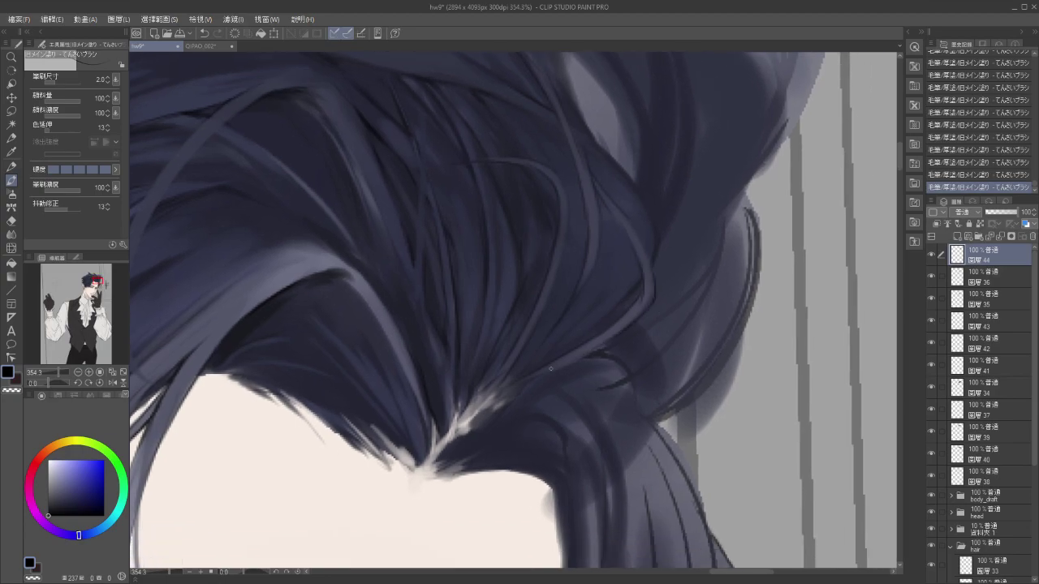
{"action": "key", "text": "ctrl+z"}
{"action": "key", "text": "ctrl+z"}
{"action": "key", "text": "ctrl+y"}
{"action": "key", "text": "ctrl+y"}
{"action": "left_click_drag", "start_coordinate": [631, 336], "coordinate": [673, 323]}
{"action": "key", "text": "ctrl+z"}
{"action": "key", "text": "ctrl+y"}
{"action": "key", "text": "ctrl+z"}
{"action": "key", "text": "ctrl+y"}
{"action": "key", "text": "ctrl+z"}
{"action": "key", "text": "ctrl+y"}
{"action": "key", "text": "ctrl+z"}
{"action": "key", "text": "ctrl+y"}
{"action": "key", "text": "ctrl+z"}
{"action": "key", "text": "ctrl+y"}
{"action": "mouse_move", "coordinate": [659, 358]}
{"action": "left_mouse_down"}
{"action": "mouse_move", "coordinate": [696, 359]}
{"action": "mouse_move", "coordinate": [671, 404]}
{"action": "mouse_move", "coordinate": [702, 415]}
{"action": "mouse_move", "coordinate": [726, 408]}
{"action": "left_mouse_up"}
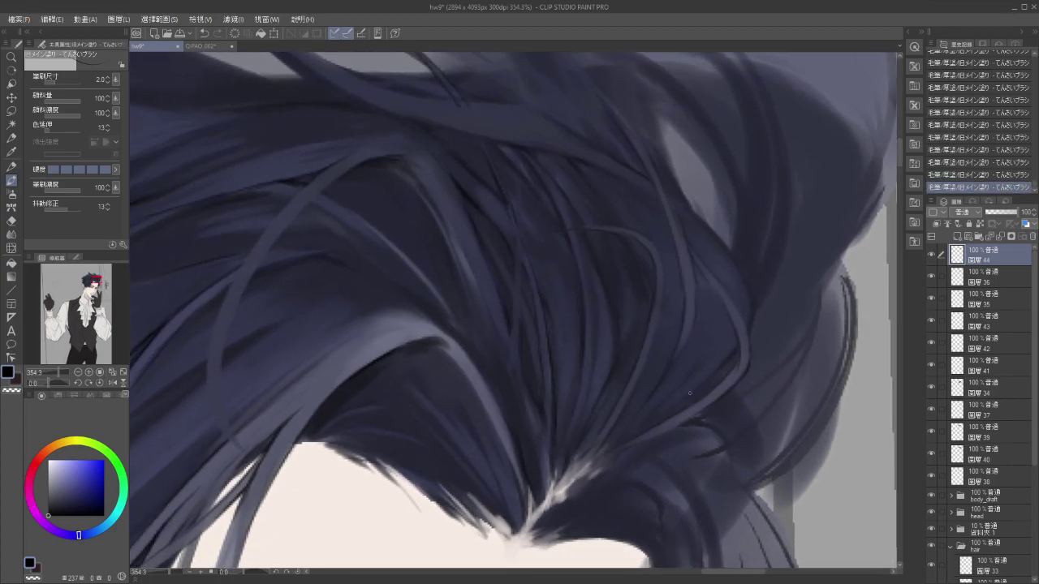
Examine the detailed hair against the whole head and the crown area up close.
{"action": "scroll", "coordinate": [690, 394], "scroll_direction": "down", "scroll_amount": 3}
{"action": "left_click_drag", "start_coordinate": [580, 364], "coordinate": [551, 390]}
{"action": "scroll", "coordinate": [520, 379], "scroll_direction": "down", "scroll_amount": 2}
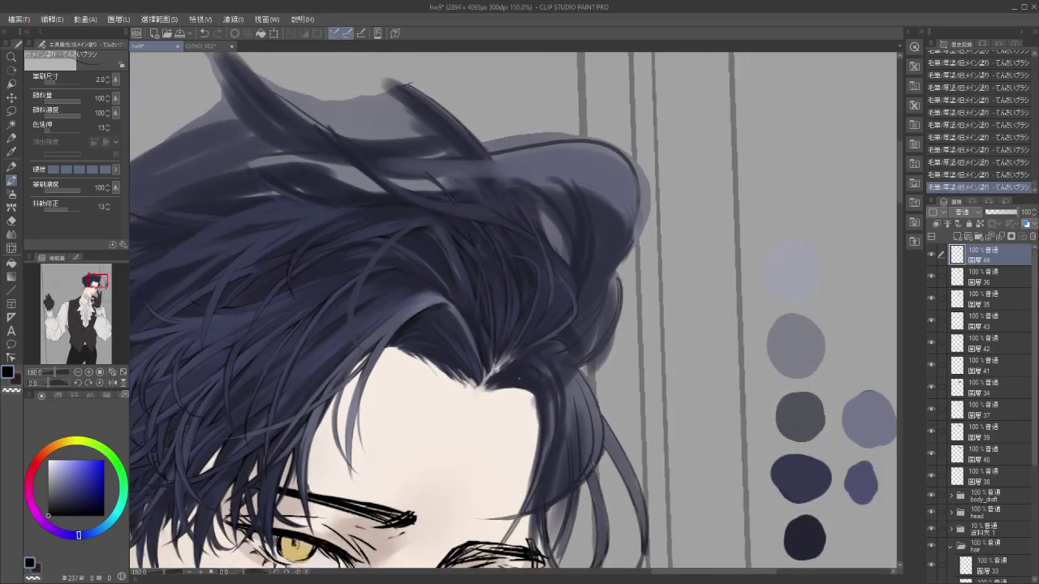
{"action": "scroll", "coordinate": [519, 378], "scroll_direction": "down", "scroll_amount": 3}
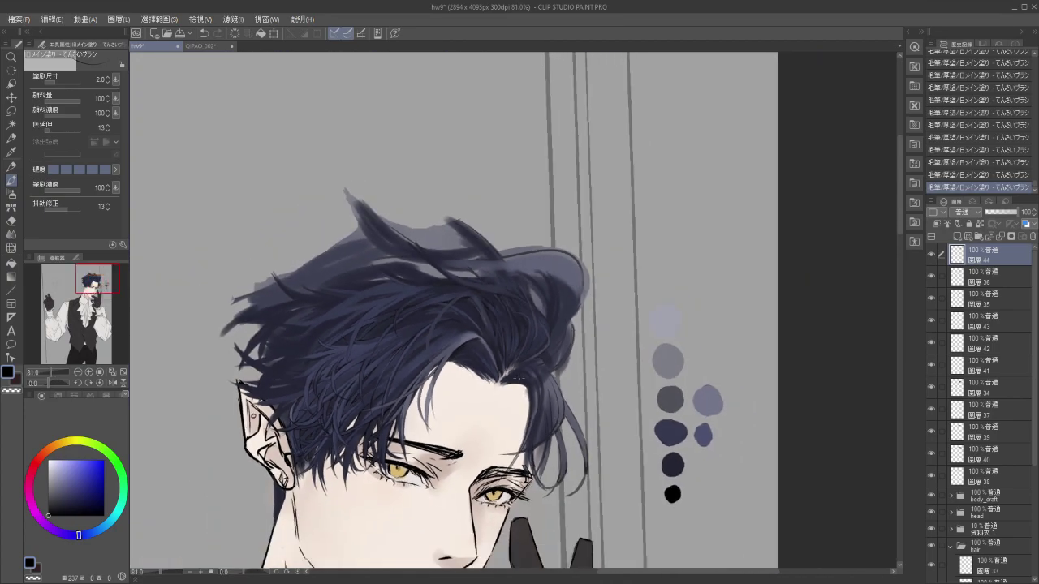
{"action": "scroll", "coordinate": [519, 378], "scroll_direction": "up", "scroll_amount": 3}
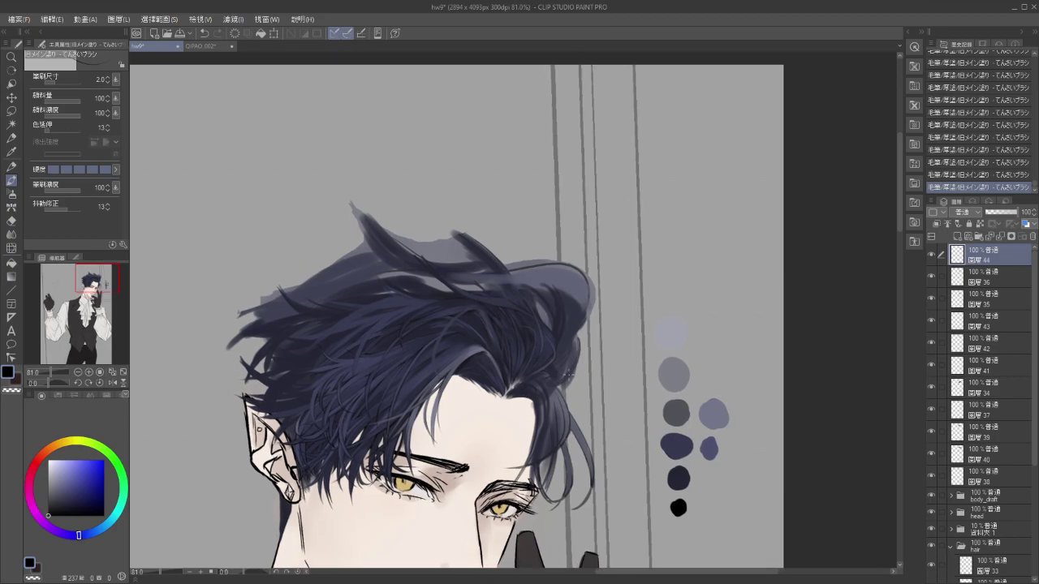
{"action": "scroll", "coordinate": [573, 379], "scroll_direction": "up", "scroll_amount": 2}
{"action": "scroll", "coordinate": [528, 370], "scroll_direction": "up", "scroll_amount": 2}
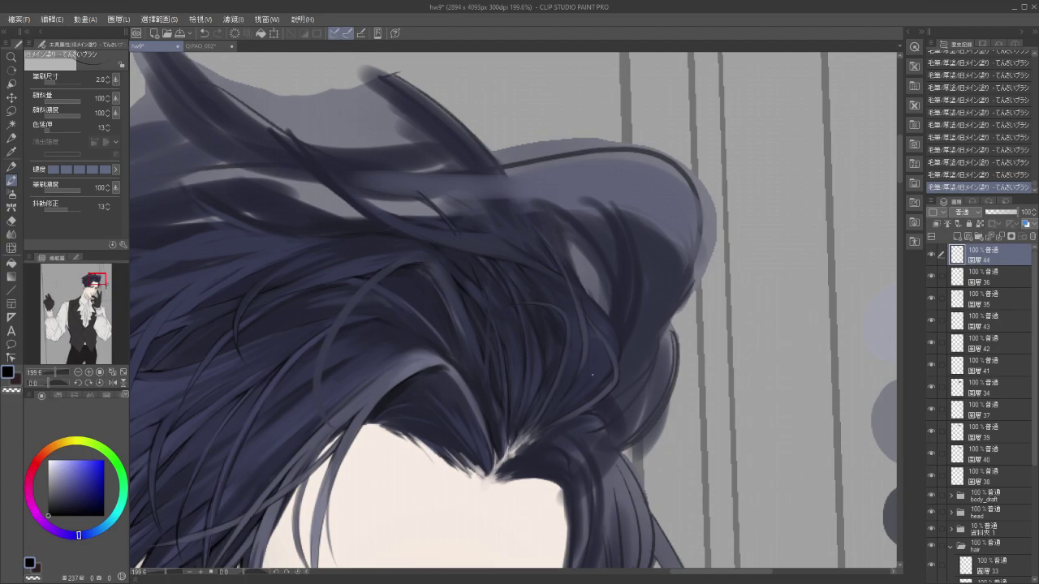
Sample a dark blue from the hair above the parting and set the brush size to 5.
{"action": "left_click_drag", "start_coordinate": [593, 368], "coordinate": [595, 365]}
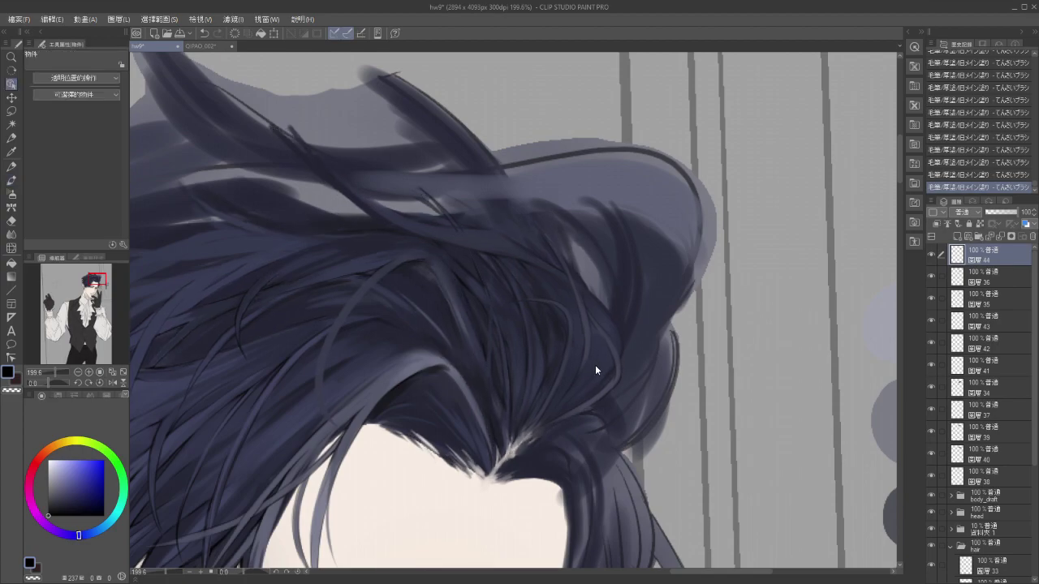
{"action": "key", "text": "ctrl+z"}
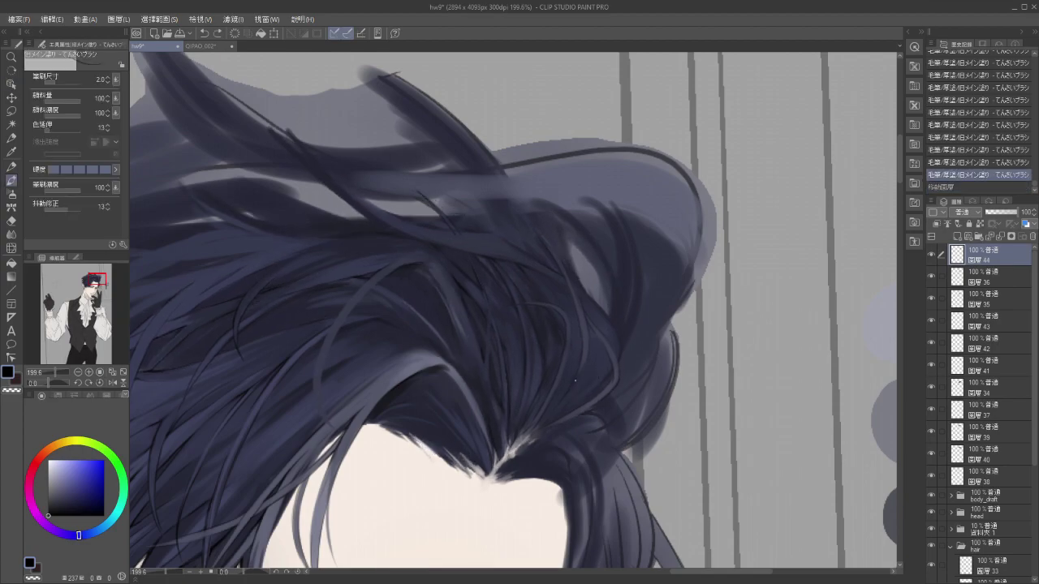
{"action": "key", "text": "i"}
{"action": "left_click_drag", "start_coordinate": [597, 357], "coordinate": [594, 354]}
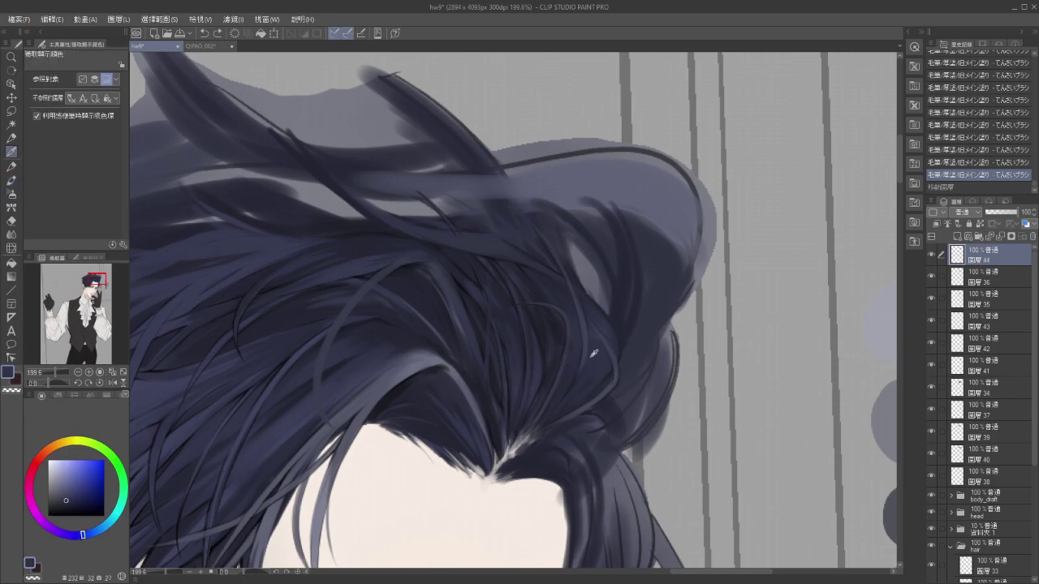
{"action": "key", "text": "b"}
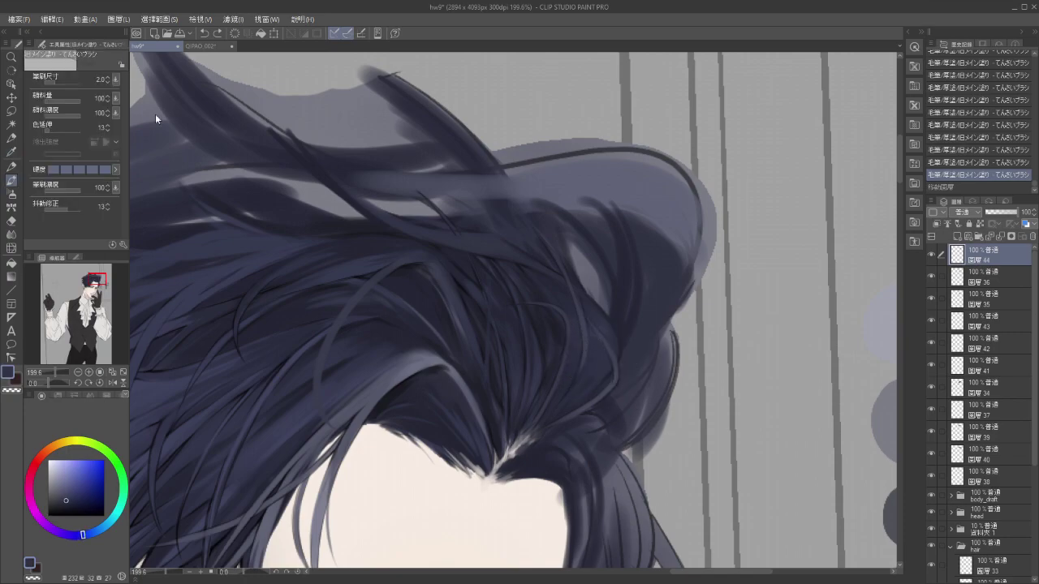
{"action": "key", "text": "]"}
{"action": "key", "text": "]"}
{"action": "key", "text": "]"}
Try painting thin dark blue strands between the curled strands above the parting, resampling the colour from the hair.
{"action": "left_click_drag", "start_coordinate": [577, 304], "coordinate": [584, 335]}
{"action": "key", "text": "ctrl+z"}
{"action": "left_click_drag", "start_coordinate": [564, 262], "coordinate": [577, 302]}
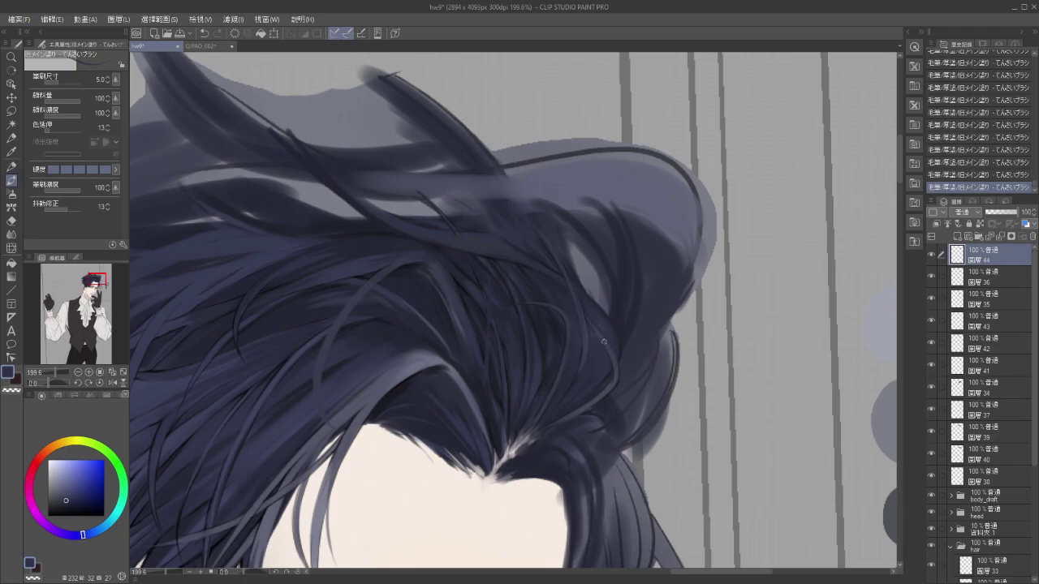
{"action": "left_click_drag", "start_coordinate": [578, 396], "coordinate": [599, 379]}
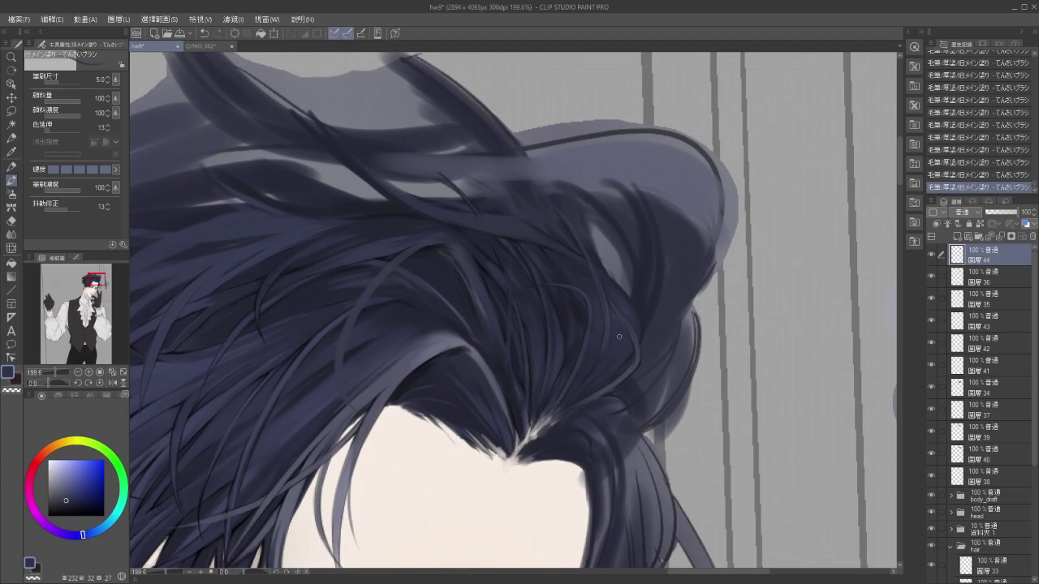
{"action": "key", "text": "ctrl+z"}
{"action": "left_click", "coordinate": [611, 363], "text": "alt"}
{"action": "key", "text": "ctrl+y"}
{"action": "left_click_drag", "start_coordinate": [598, 384], "coordinate": [619, 332]}
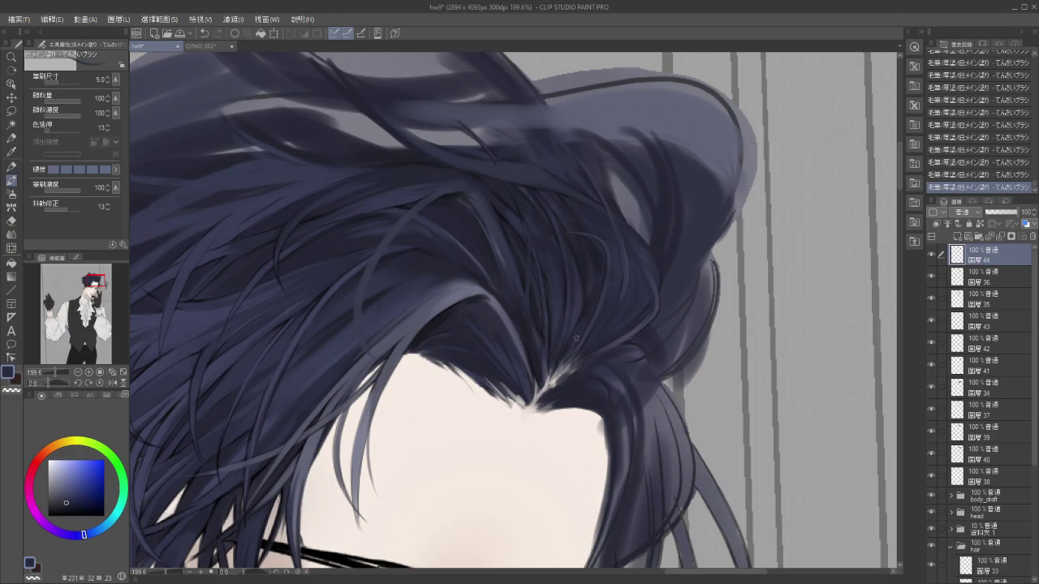
Undo the recent run of strand strokes on the crown hair.
{"action": "scroll", "coordinate": [574, 336], "scroll_direction": "down", "scroll_amount": 1}
{"action": "scroll", "coordinate": [626, 365], "scroll_direction": "down", "scroll_amount": 3}
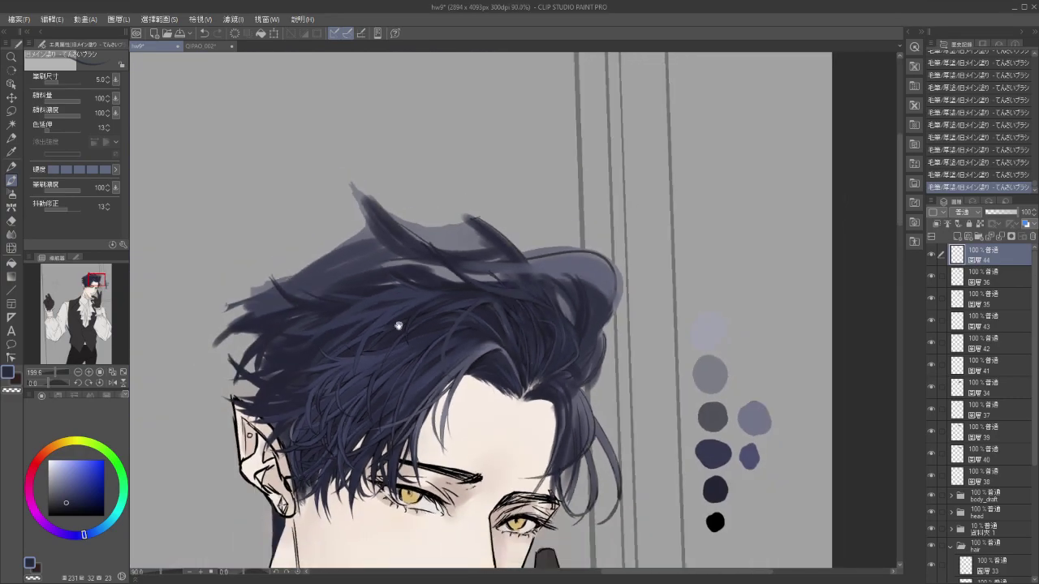
{"action": "left_click_drag", "start_coordinate": [534, 366], "coordinate": [547, 322]}
{"action": "key", "text": "ctrl+z"}
{"action": "key", "text": "ctrl+z"}
{"action": "key", "text": "ctrl+z"}
{"action": "key", "text": "ctrl+z"}
{"action": "key", "text": "ctrl+z"}
{"action": "key", "text": "ctrl+z"}
{"action": "key", "text": "ctrl+z"}
{"action": "key", "text": "ctrl+z"}
{"action": "key", "text": "ctrl+z"}
{"action": "key", "text": "ctrl+z"}
{"action": "key", "text": "ctrl+z"}
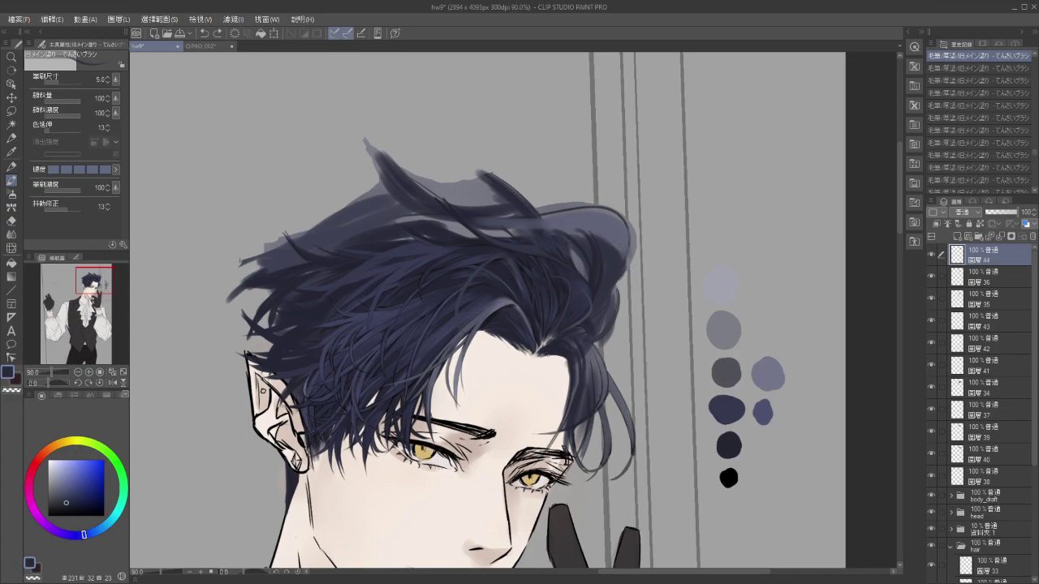
Undo the remaining crown strand strokes and add a new empty layer above the top hair layer.
{"action": "key", "text": "ctrl+z"}
{"action": "key", "text": "ctrl+z"}
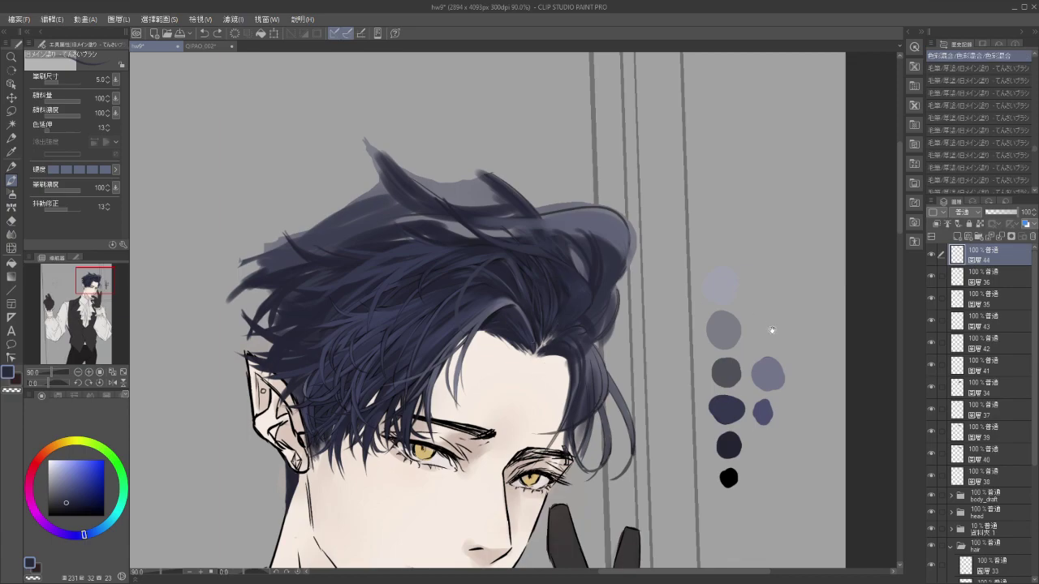
{"action": "left_click_drag", "start_coordinate": [687, 369], "coordinate": [688, 347]}
{"action": "scroll", "coordinate": [641, 280], "scroll_direction": "up", "scroll_amount": 4}
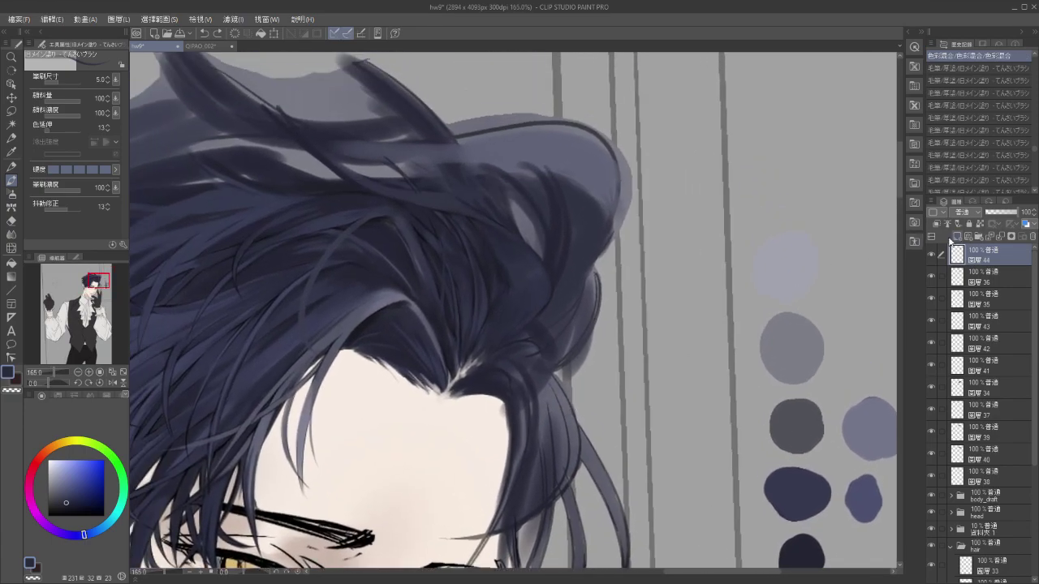
{"action": "left_click", "coordinate": [958, 236]}
{"action": "left_click_drag", "start_coordinate": [633, 387], "coordinate": [662, 414]}
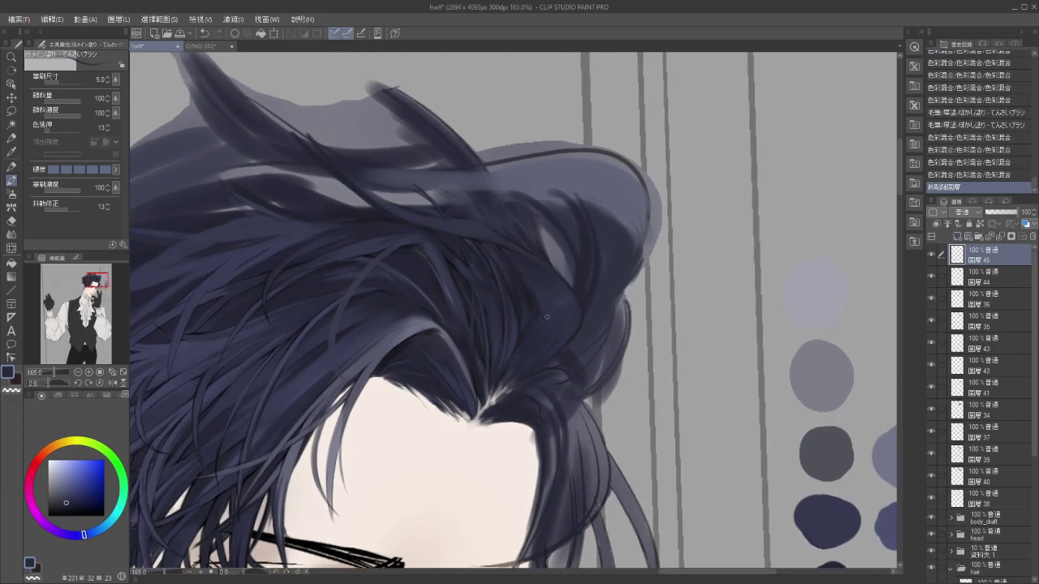
Paint thin dark blue strands on the new layer, running from the crown down toward the parting, undoing an unwanted stroke.
{"action": "left_click_drag", "start_coordinate": [517, 272], "coordinate": [529, 328]}
{"action": "key", "text": "ctrl+z"}
{"action": "left_click_drag", "start_coordinate": [518, 277], "coordinate": [533, 350]}
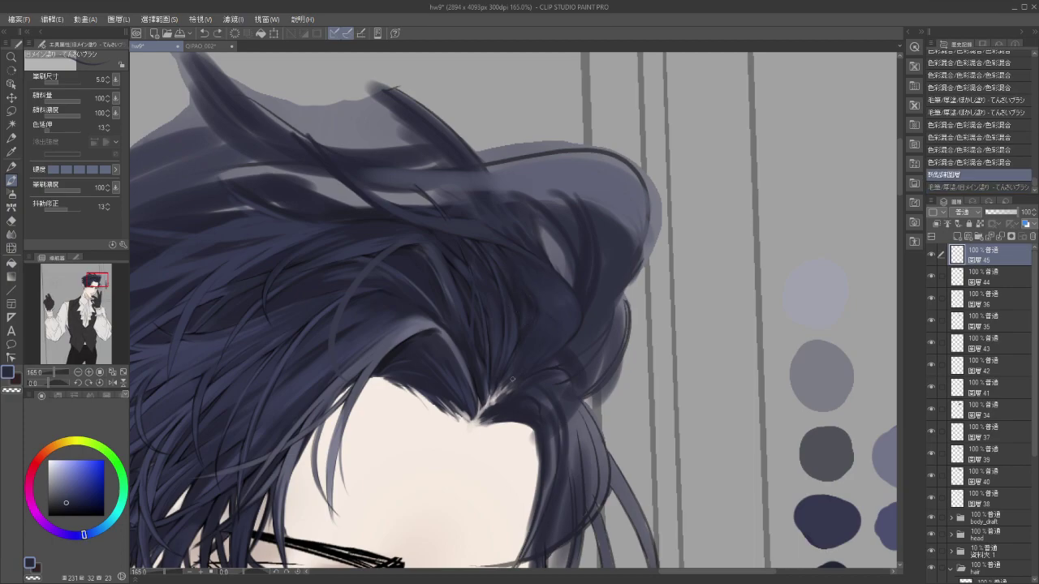
{"action": "key", "text": "ctrl+y"}
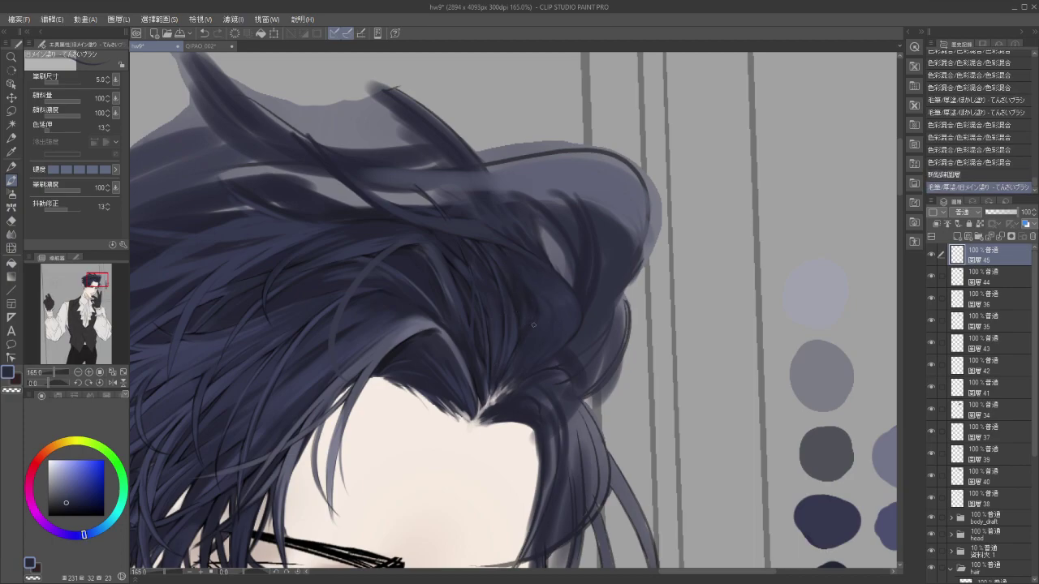
{"action": "left_click_drag", "start_coordinate": [550, 330], "coordinate": [512, 339]}
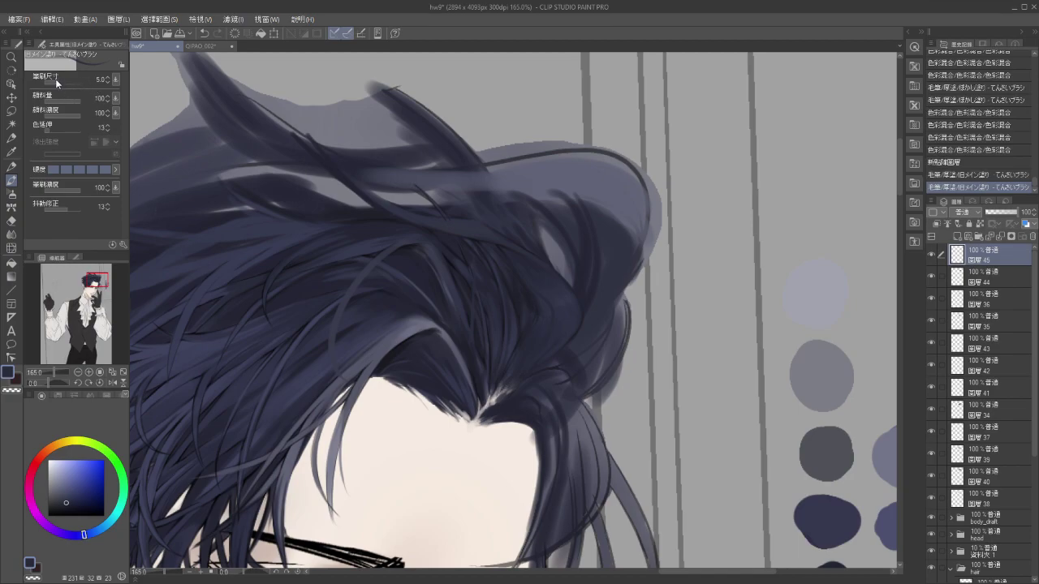
Set the brush size to 10 and paint broader dark blue strands from the crown toward the parting.
{"action": "key", "text": "bracketright"}
{"action": "key", "text": "bracketright"}
{"action": "key", "text": "bracketright"}
{"action": "key", "text": "bracketright"}
{"action": "left_click_drag", "start_coordinate": [525, 284], "coordinate": [513, 339]}
{"action": "key", "text": "ctrl+z"}
{"action": "key", "text": "ctrl+z"}
{"action": "mouse_move", "coordinate": [547, 304]}
{"action": "left_mouse_down"}
{"action": "mouse_move", "coordinate": [517, 372]}
{"action": "mouse_move", "coordinate": [516, 317]}
{"action": "mouse_move", "coordinate": [551, 317]}
{"action": "mouse_move", "coordinate": [511, 392]}
{"action": "left_mouse_up"}
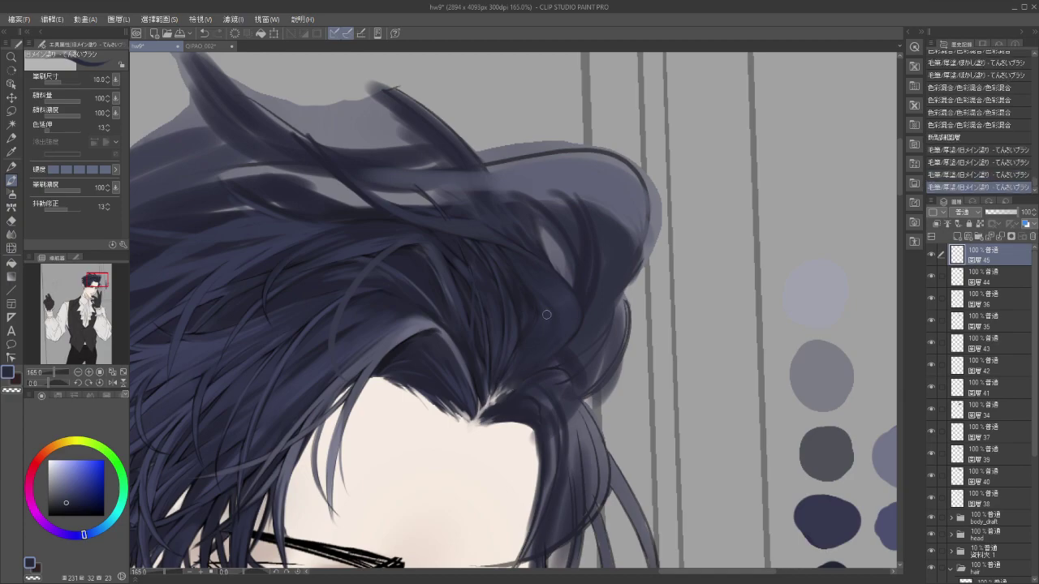
{"action": "left_click_drag", "start_coordinate": [545, 307], "coordinate": [508, 351]}
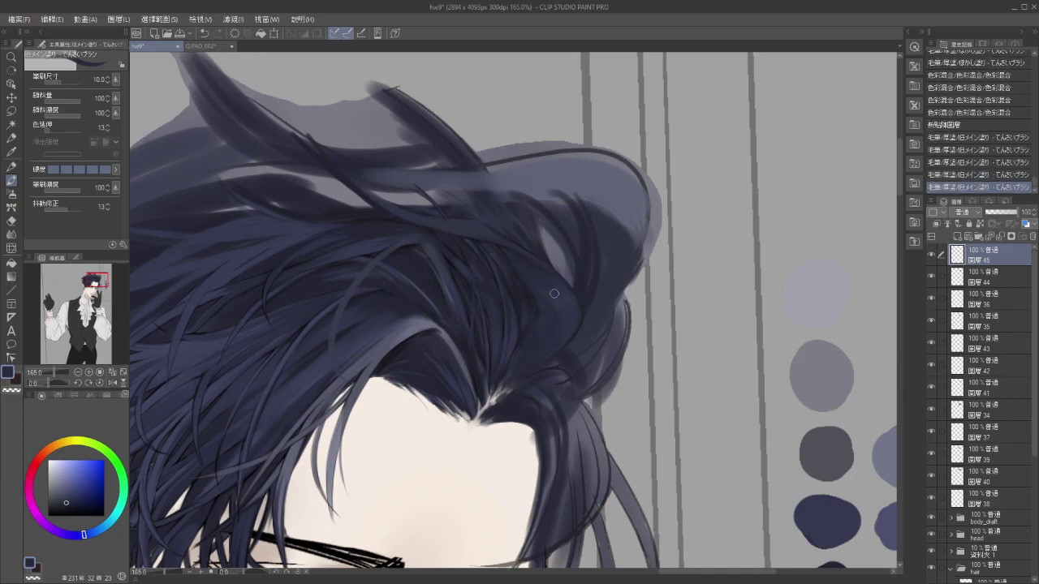
Rework the broad strands on the right side of the crown tuft, undoing the unwanted strokes.
{"action": "mouse_move", "coordinate": [555, 288]}
{"action": "left_mouse_down"}
{"action": "mouse_move", "coordinate": [566, 351]}
{"action": "mouse_move", "coordinate": [536, 336]}
{"action": "mouse_move", "coordinate": [540, 258]}
{"action": "mouse_move", "coordinate": [564, 298]}
{"action": "mouse_move", "coordinate": [538, 363]}
{"action": "left_mouse_up"}
{"action": "key", "text": "ctrl+z"}
{"action": "key", "text": "ctrl+z"}
{"action": "mouse_move", "coordinate": [564, 312]}
{"action": "left_mouse_down"}
{"action": "mouse_move", "coordinate": [547, 352]}
{"action": "mouse_move", "coordinate": [569, 315]}
{"action": "left_mouse_up"}
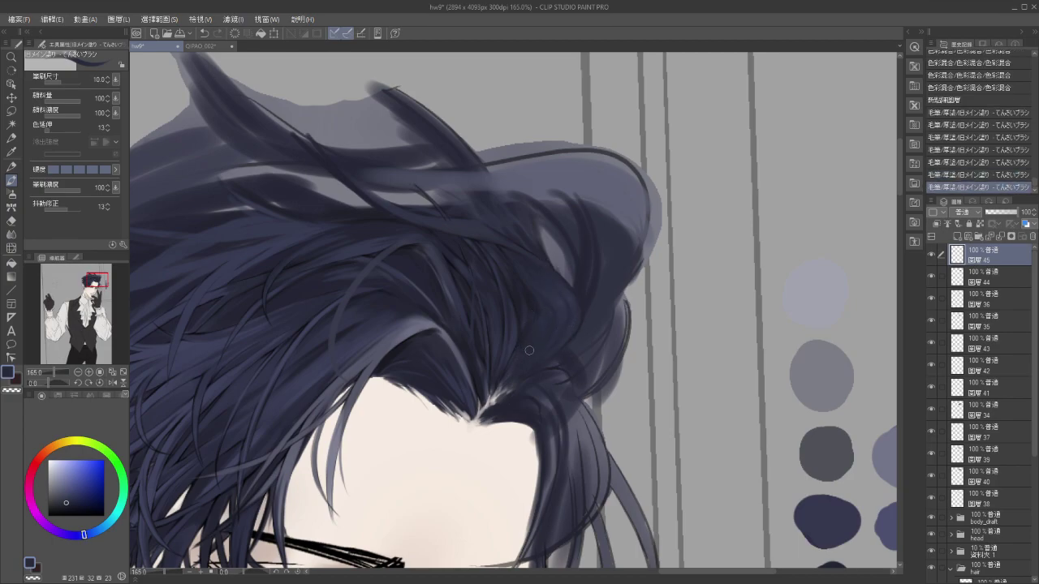
{"action": "key", "text": "ctrl+z"}
{"action": "key", "text": "ctrl+z"}
Paint curved dark blue strands across the upper crown tuft and short ones at its upper left edge.
{"action": "left_click_drag", "start_coordinate": [504, 253], "coordinate": [562, 324]}
{"action": "left_click_drag", "start_coordinate": [542, 276], "coordinate": [553, 325]}
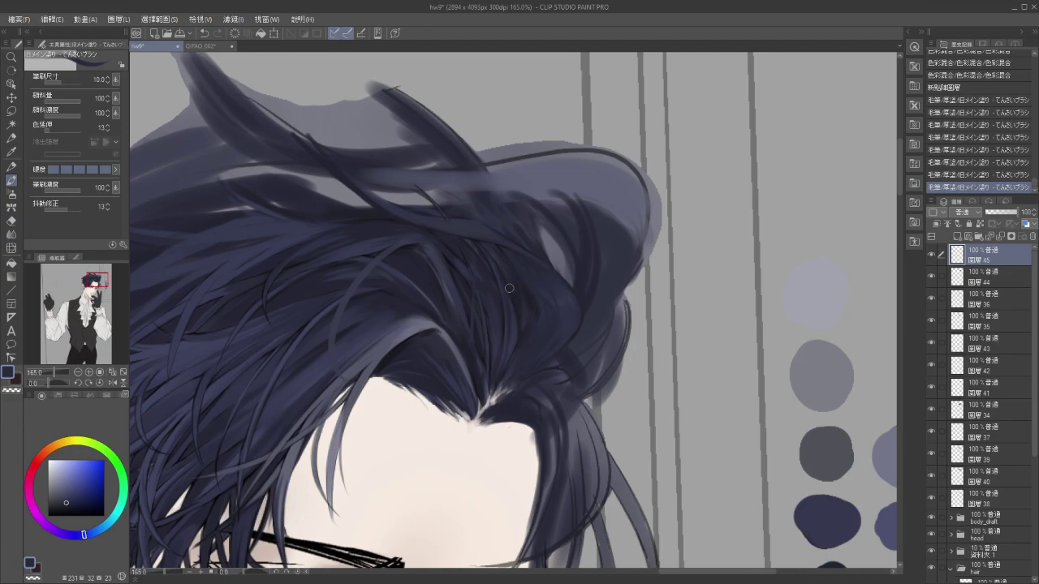
{"action": "left_click_drag", "start_coordinate": [496, 256], "coordinate": [516, 285]}
{"action": "left_click_drag", "start_coordinate": [484, 241], "coordinate": [502, 264]}
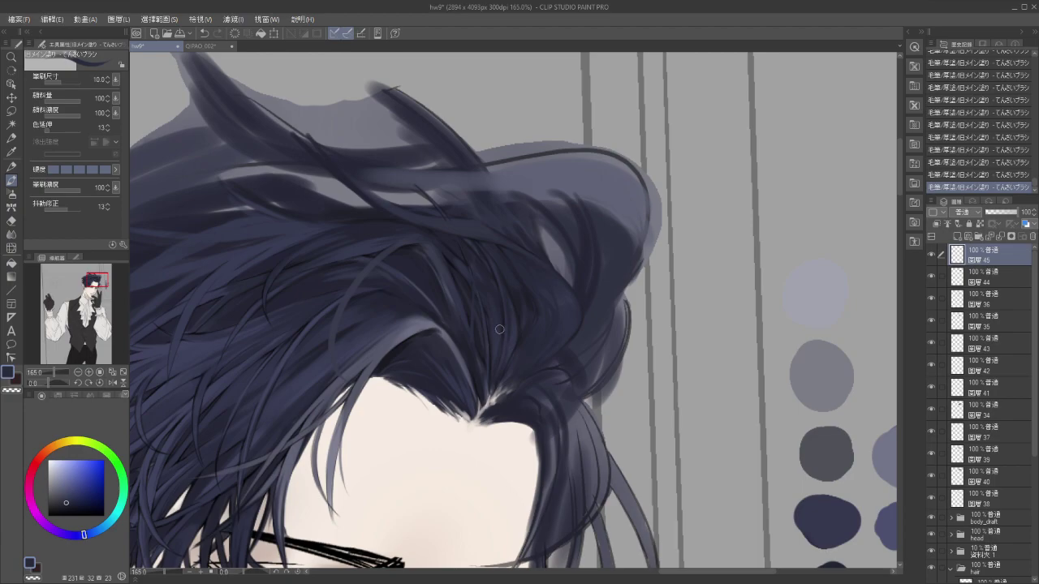
Sample a darker blue from the crown hair and paint shadow strands above the parting, undoing the unsuitable ones.
{"action": "left_click", "coordinate": [527, 297], "text": "alt"}
{"action": "left_click_drag", "start_coordinate": [526, 347], "coordinate": [540, 338]}
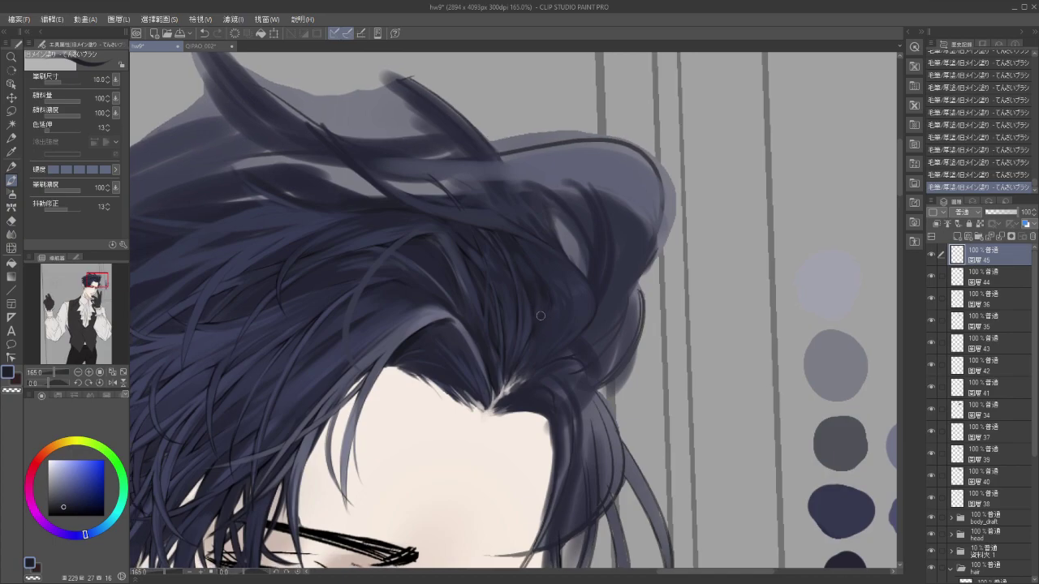
{"action": "key", "text": "ctrl+z"}
{"action": "left_click_drag", "start_coordinate": [546, 293], "coordinate": [527, 351]}
{"action": "key", "text": "ctrl+z"}
{"action": "mouse_move", "coordinate": [547, 291]}
{"action": "left_mouse_down"}
{"action": "mouse_move", "coordinate": [529, 350]}
{"action": "mouse_move", "coordinate": [560, 352]}
{"action": "mouse_move", "coordinate": [568, 364]}
{"action": "left_mouse_up"}
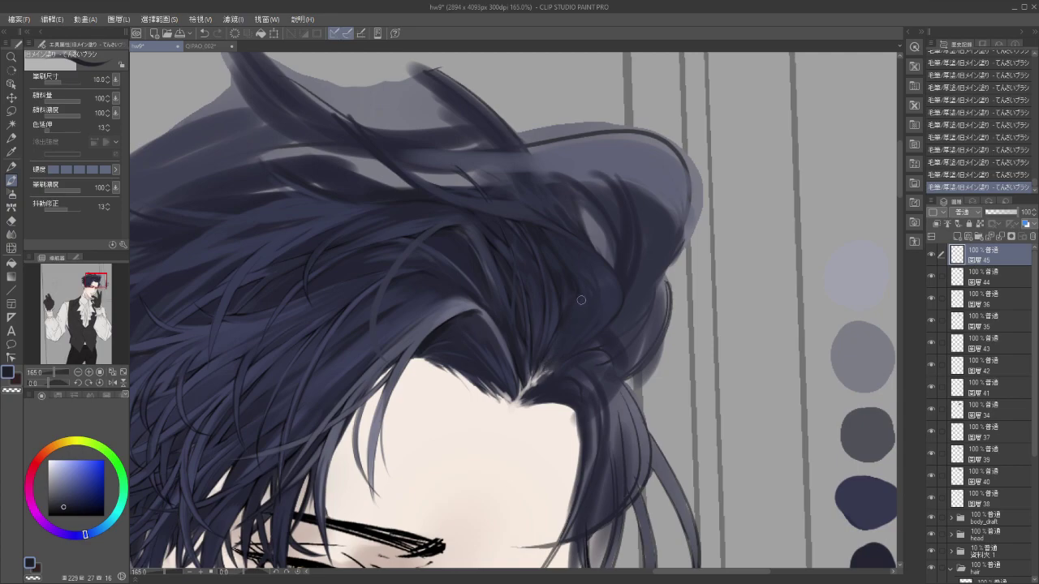
{"action": "key", "text": "ctrl+z"}
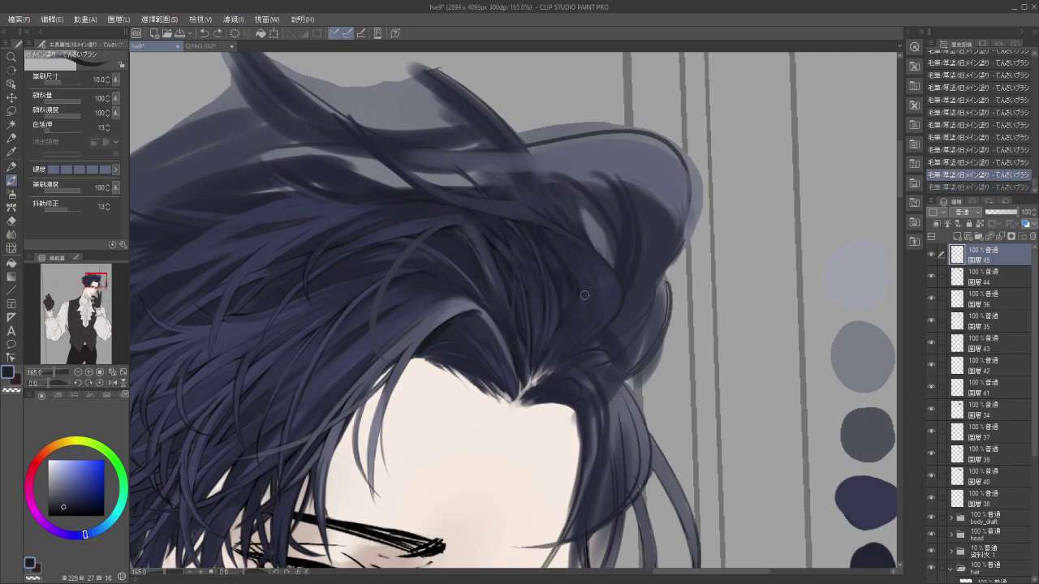
{"action": "key", "text": "ctrl+y"}
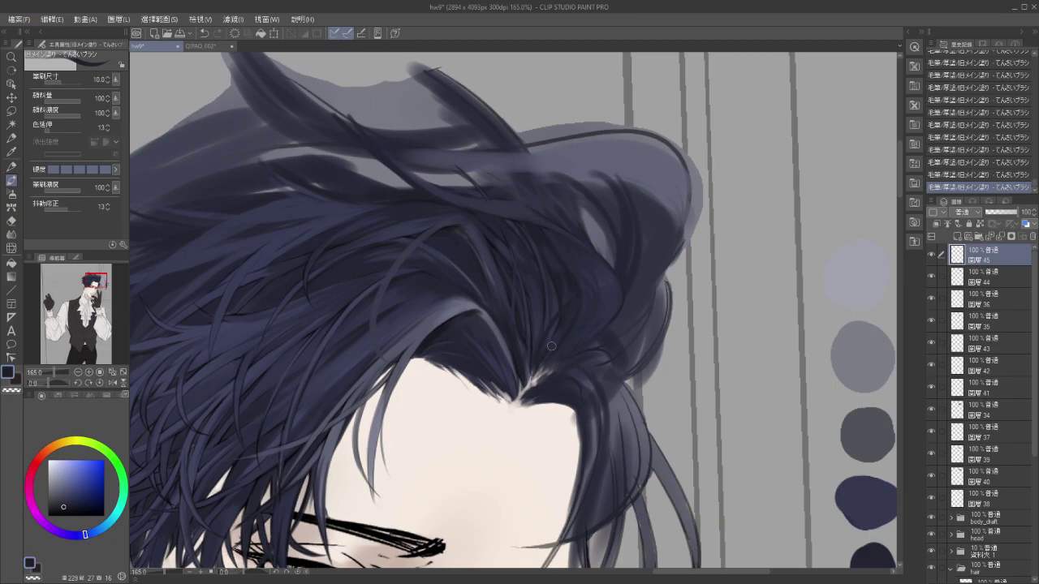
{"action": "key", "text": "ctrl+z"}
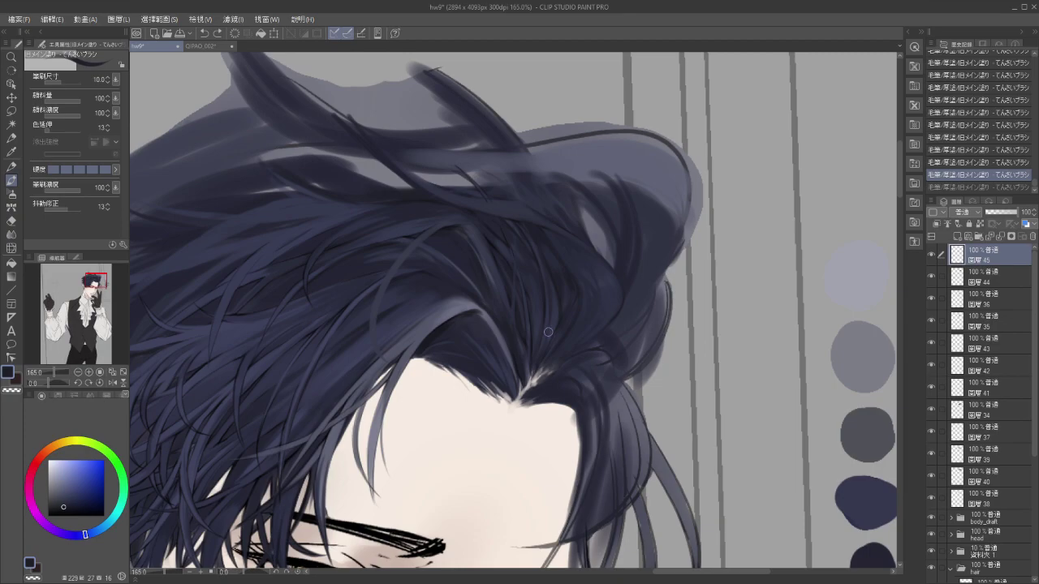
Sample a slightly lighter blue from the hair beside the tuft and paint strands above the parting, comparing them by undoing and redoing.
{"action": "left_click", "coordinate": [604, 276], "text": "alt"}
{"action": "mouse_move", "coordinate": [546, 249]}
{"action": "left_mouse_down"}
{"action": "mouse_move", "coordinate": [582, 291]}
{"action": "mouse_move", "coordinate": [532, 235]}
{"action": "mouse_move", "coordinate": [564, 318]}
{"action": "left_mouse_up"}
{"action": "key", "text": "ctrl+z"}
{"action": "key", "text": "ctrl+y"}
{"action": "key", "text": "ctrl+z"}
{"action": "key", "text": "ctrl+y"}
{"action": "key", "text": "ctrl+z"}
{"action": "key", "text": "ctrl+y"}
{"action": "key", "text": "ctrl+z"}
{"action": "key", "text": "ctrl+y"}
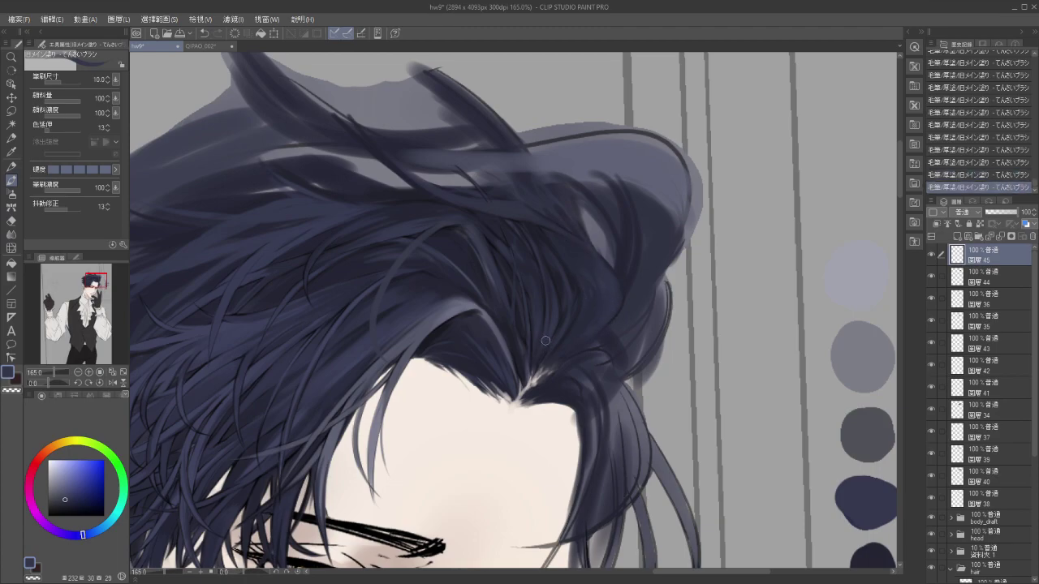
{"action": "key", "text": "ctrl+z"}
Paint long curved strands from the upper crown toward the parting, toggling strokes off and on to judge them.
{"action": "left_click_drag", "start_coordinate": [584, 329], "coordinate": [601, 336]}
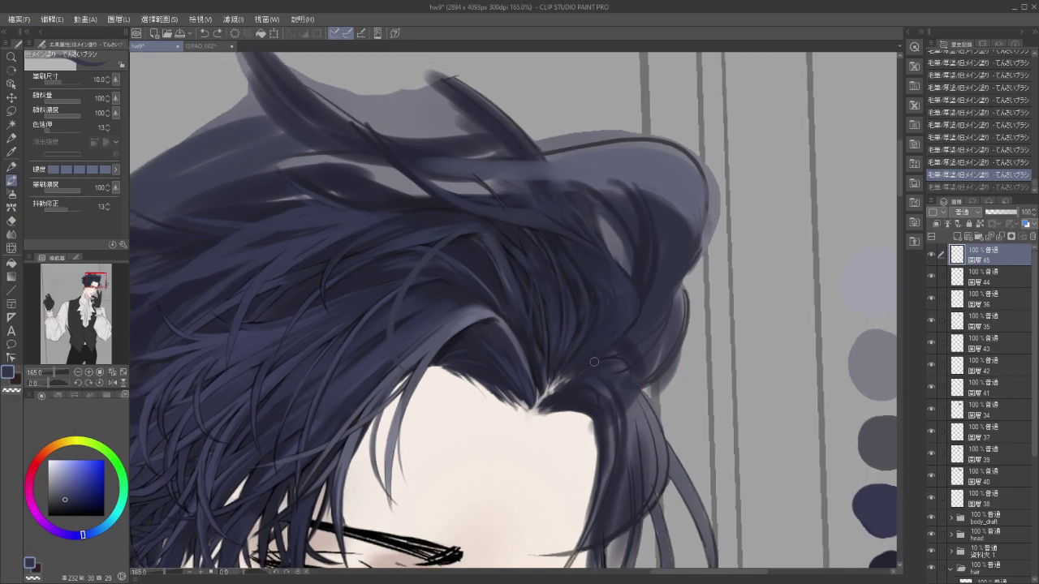
{"action": "scroll", "coordinate": [594, 361], "scroll_direction": "down", "scroll_amount": 1}
{"action": "scroll", "coordinate": [561, 299], "scroll_direction": "up", "scroll_amount": 4}
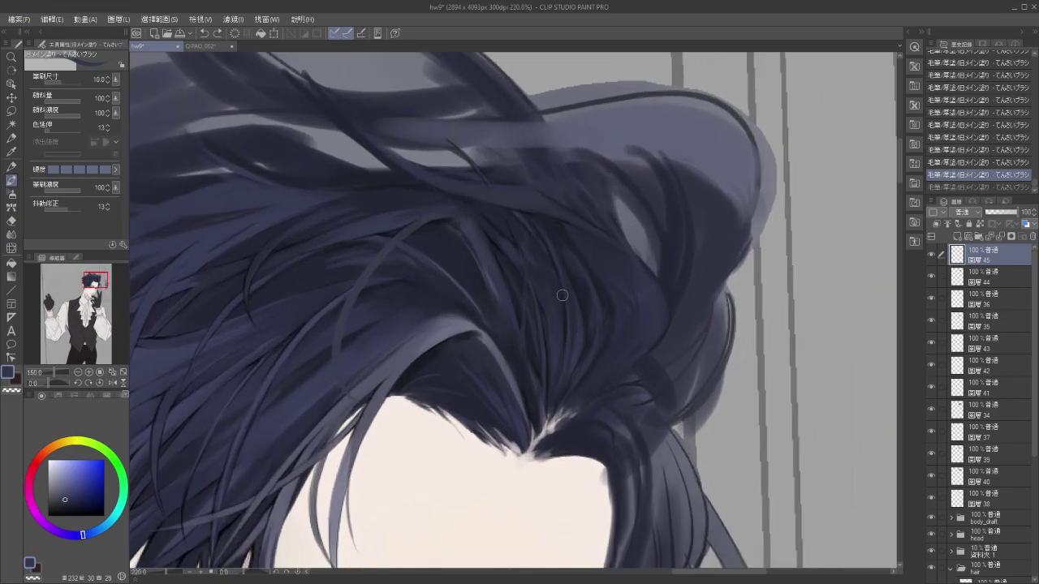
{"action": "key", "text": "ctrl+z"}
{"action": "left_click_drag", "start_coordinate": [495, 213], "coordinate": [593, 315]}
{"action": "key", "text": "ctrl+z"}
{"action": "left_click_drag", "start_coordinate": [503, 222], "coordinate": [590, 338]}
{"action": "key", "text": "ctrl+y"}
{"action": "key", "text": "ctrl+z"}
{"action": "key", "text": "ctrl+y"}
{"action": "key", "text": "ctrl+z"}
{"action": "key", "text": "ctrl+y"}
{"action": "key", "text": "ctrl+z"}
{"action": "key", "text": "ctrl+y"}
{"action": "key", "text": "ctrl+z"}
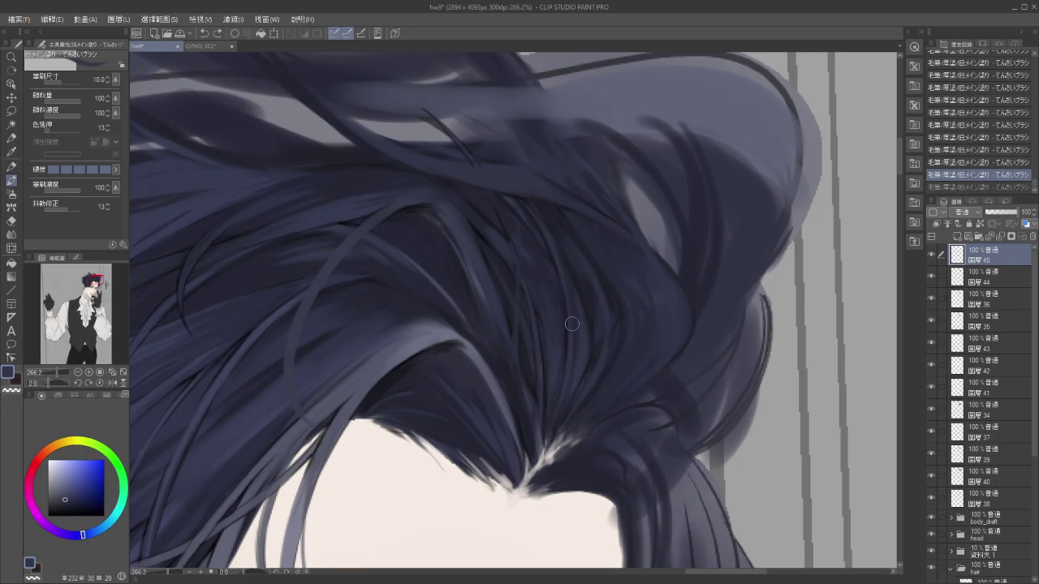
Pick a near-black blue, set the brush size to 3 and paint thin dark lines between the strands above the parting.
{"action": "left_click", "coordinate": [591, 322], "text": "alt"}
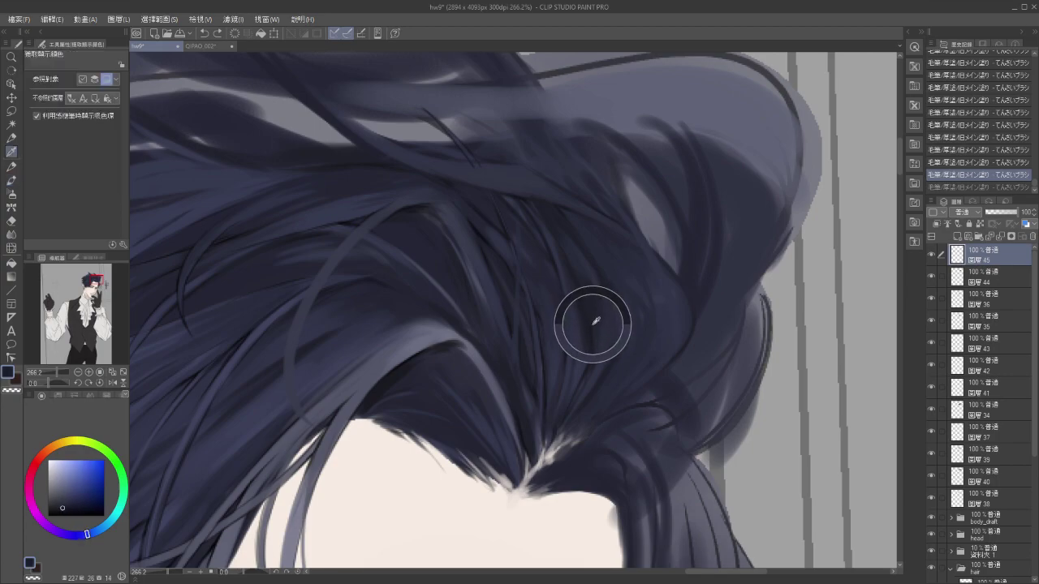
{"action": "key", "text": "j"}
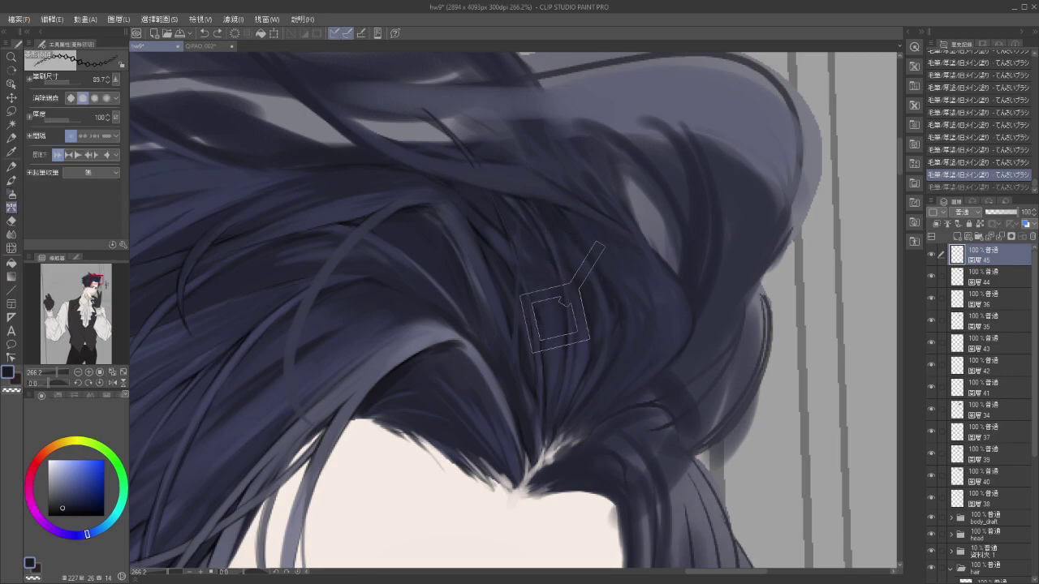
{"action": "key", "text": "b"}
{"action": "left_click_drag", "start_coordinate": [55, 504], "coordinate": [45, 511]}
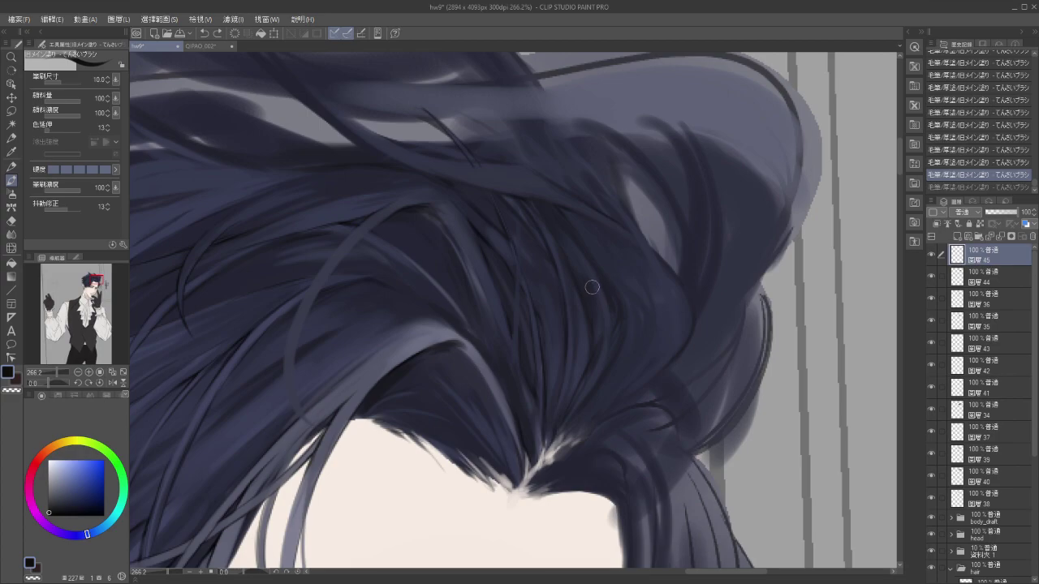
{"action": "left_click_drag", "start_coordinate": [592, 279], "coordinate": [600, 318]}
{"action": "key", "text": "ctrl+z"}
{"action": "key", "text": "ctrl+y"}
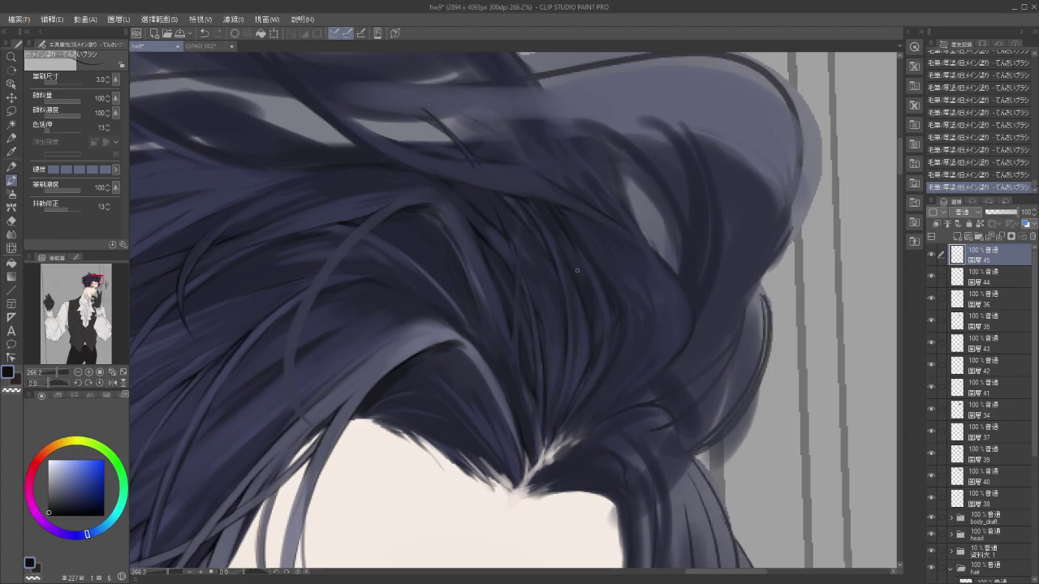
Compare the crown with and without the latest thin dark lines by undoing and redoing them.
{"action": "key", "text": "ctrl+z"}
{"action": "key", "text": "ctrl+z"}
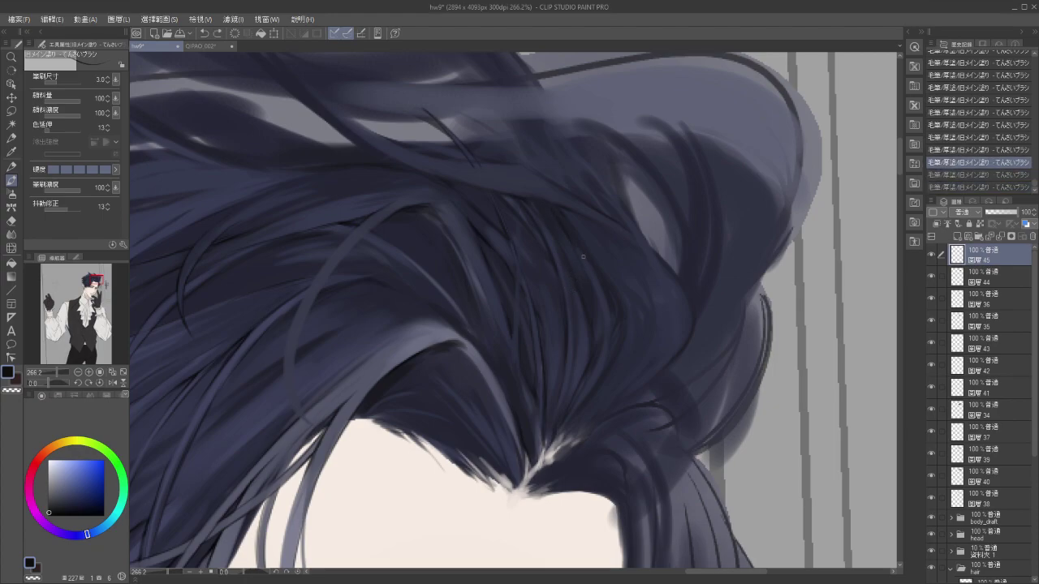
{"action": "key", "text": "ctrl+y"}
{"action": "key", "text": "ctrl+y"}
{"action": "key", "text": "ctrl+z"}
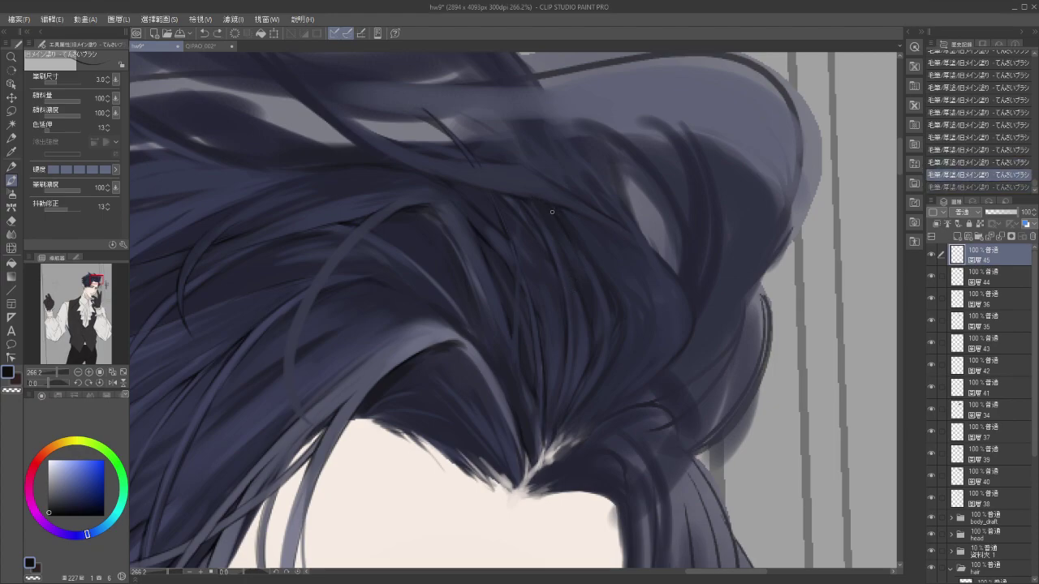
{"action": "key", "text": "ctrl+y"}
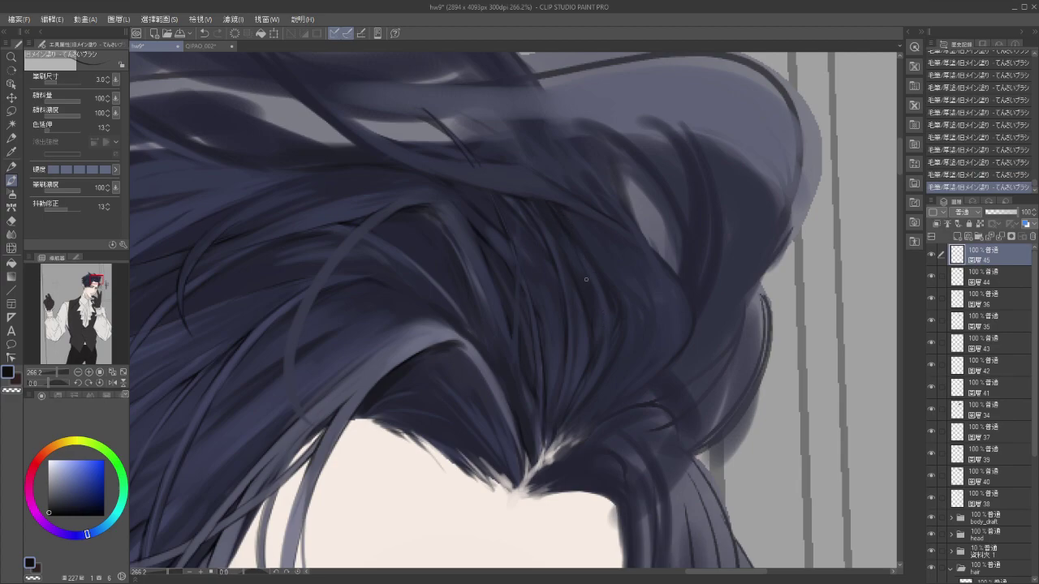
Refine the crown tuft with more thin near-black lines, checking each one by undoing and redoing it.
{"action": "key", "text": "ctrl+z"}
{"action": "key", "text": "ctrl+y"}
{"action": "key", "text": "ctrl+z"}
{"action": "key", "text": "ctrl+y"}
{"action": "key", "text": "ctrl+z"}
{"action": "key", "text": "ctrl+y"}
{"action": "key", "text": "ctrl+z"}
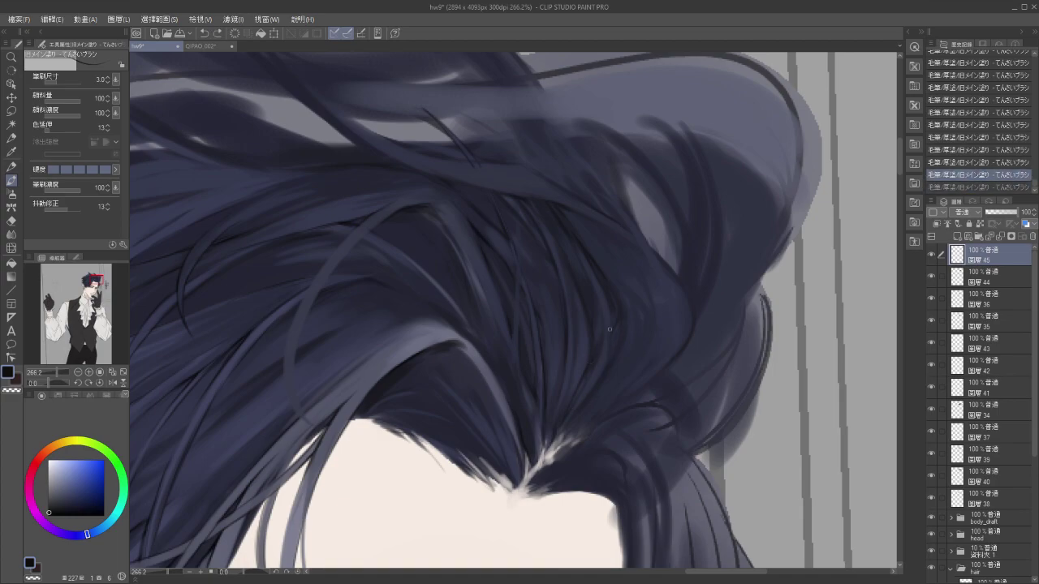
{"action": "key", "text": "ctrl+y"}
{"action": "key", "text": "ctrl+z"}
{"action": "key", "text": "ctrl+y"}
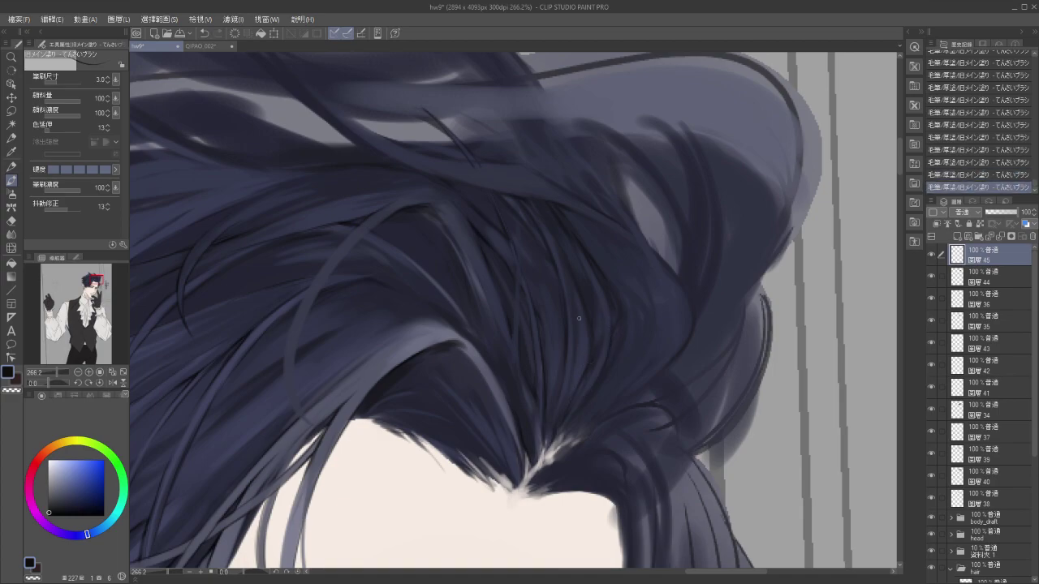
{"action": "key", "text": "ctrl+z"}
{"action": "key", "text": "ctrl+y"}
Sample a mid blue from the strands, return to near-black and add fine dark lines along the right side of the crown tuft.
{"action": "left_click", "coordinate": [602, 362], "text": "alt"}
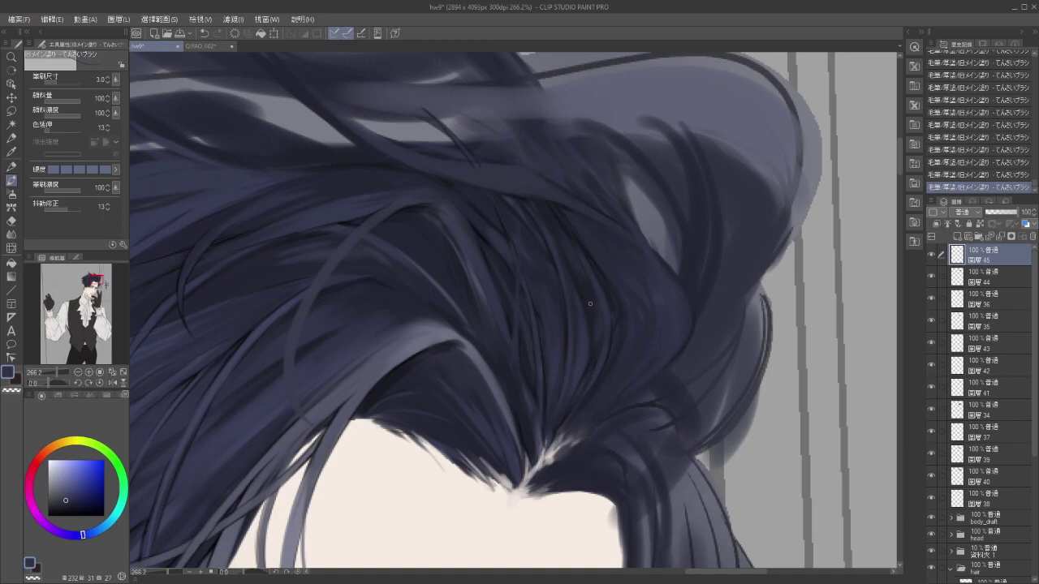
{"action": "key", "text": "p"}
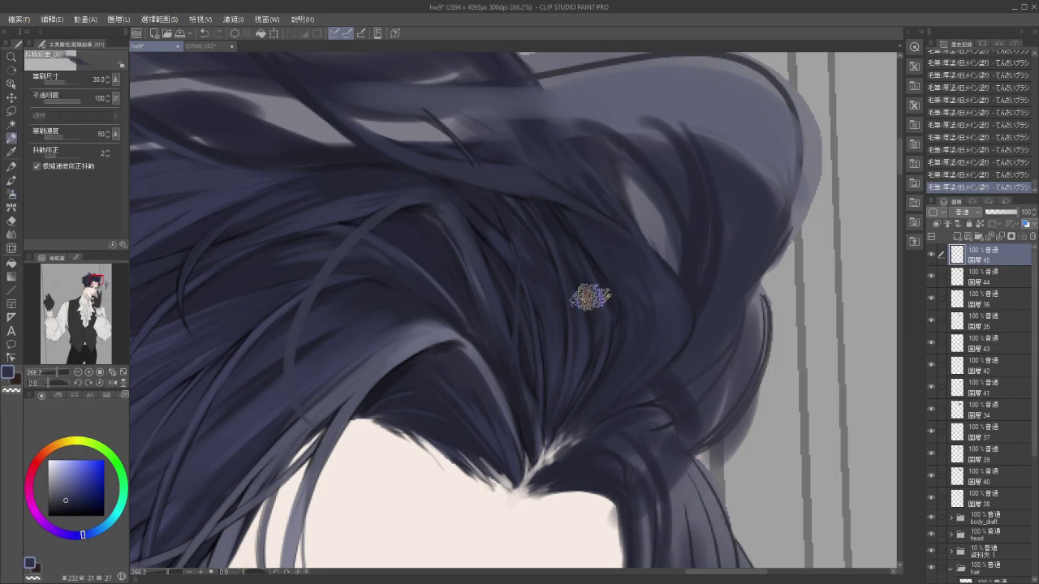
{"action": "key", "text": "b"}
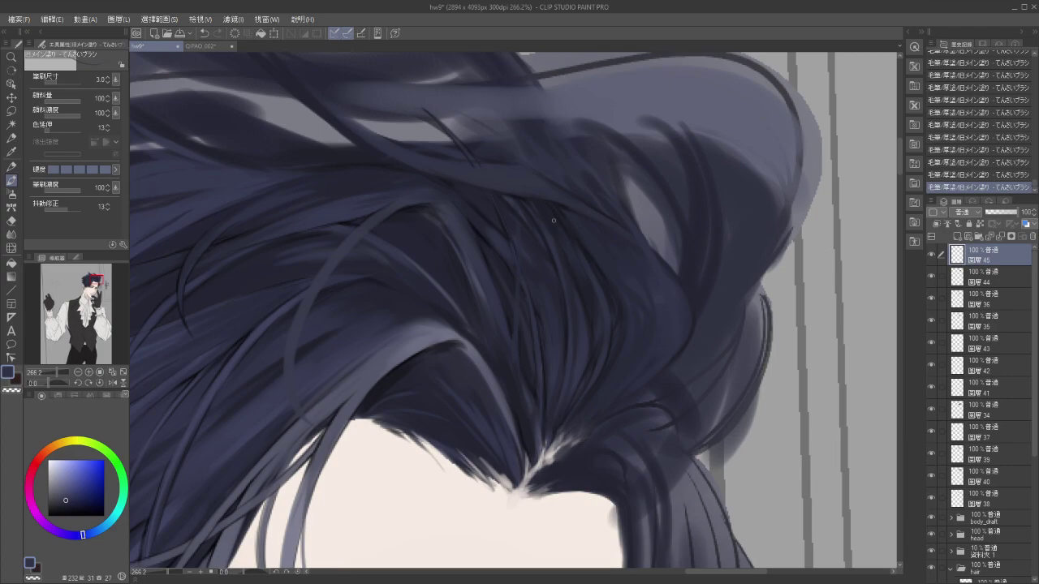
{"action": "left_click_drag", "start_coordinate": [77, 509], "coordinate": [22, 550]}
{"action": "key", "text": "ctrl+z"}
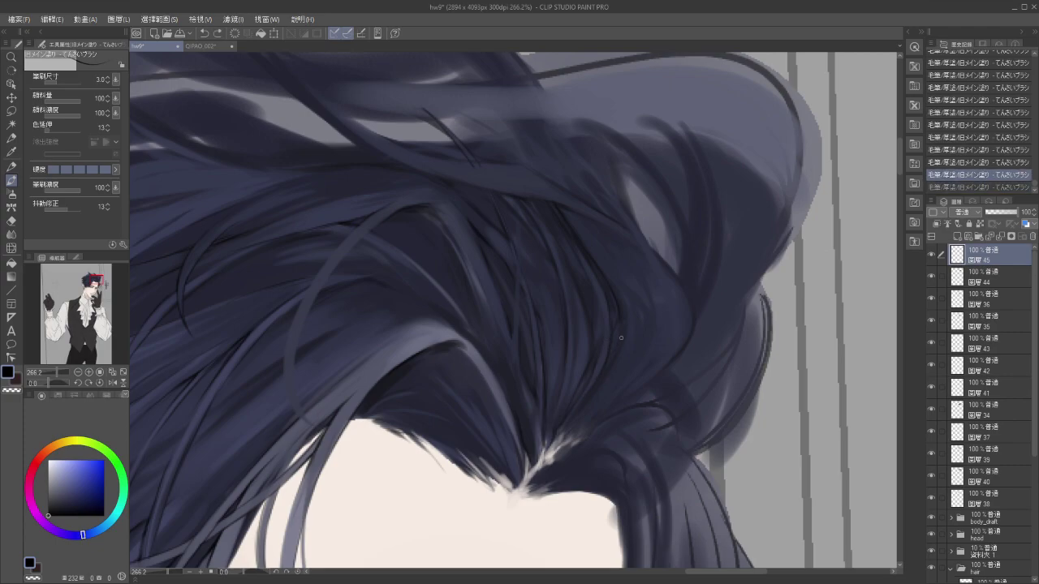
{"action": "key", "text": "ctrl+y"}
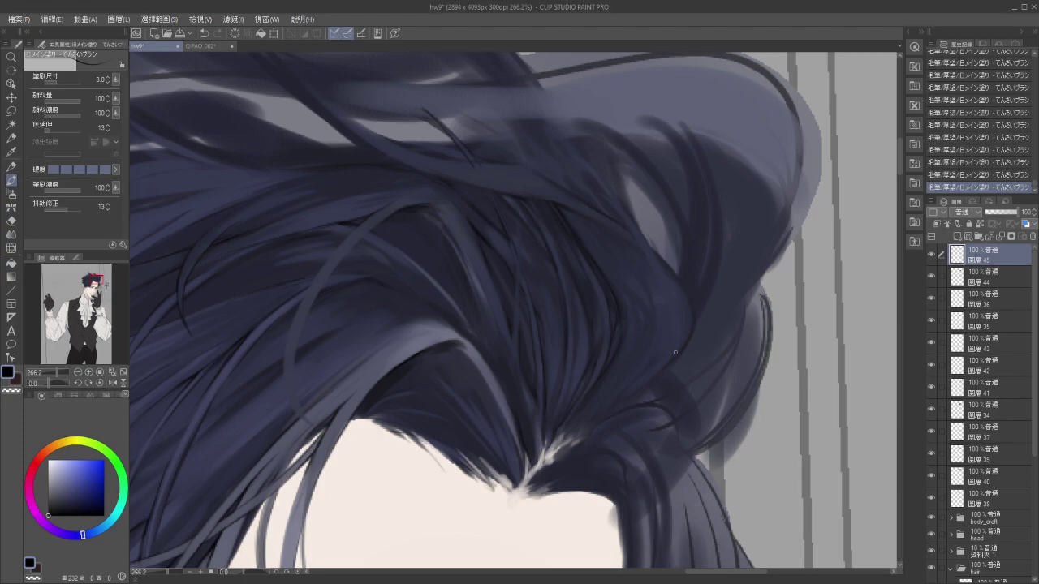
{"action": "left_click_drag", "start_coordinate": [658, 346], "coordinate": [642, 341]}
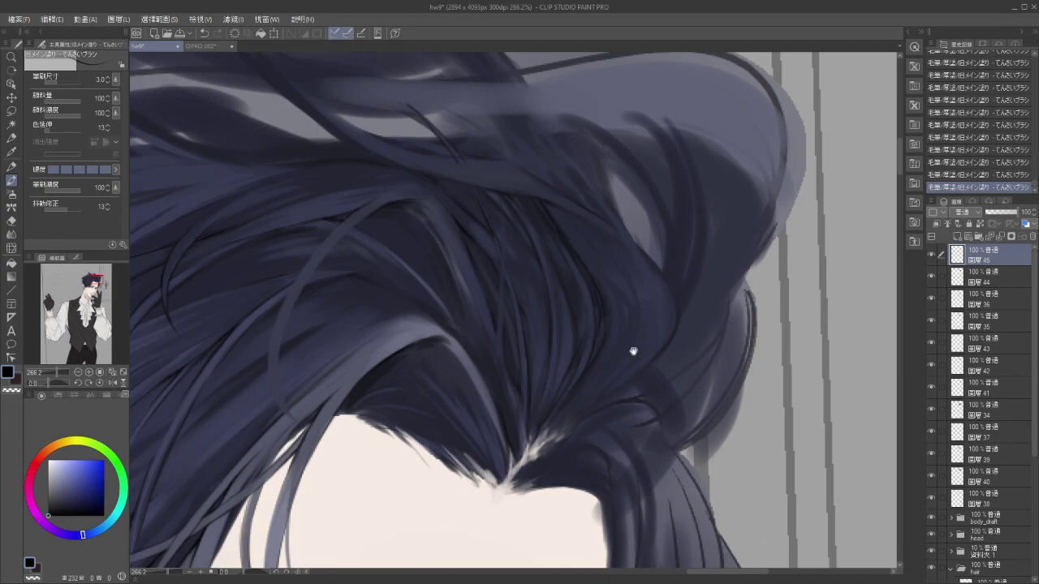
Add a thin near-black line down the right side of the crown tuft, undoing and redrawing it until it fits.
{"action": "left_click_drag", "start_coordinate": [633, 352], "coordinate": [673, 371]}
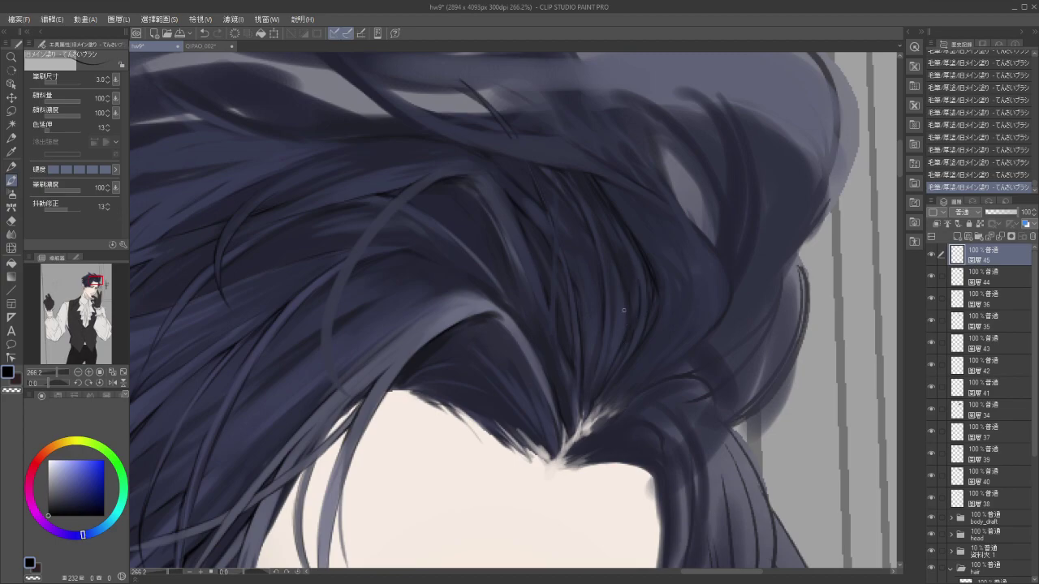
{"action": "key", "text": "ctrl+z"}
{"action": "key", "text": "ctrl+y"}
{"action": "left_click_drag", "start_coordinate": [639, 313], "coordinate": [620, 360]}
{"action": "key", "text": "ctrl+z"}
{"action": "left_click_drag", "start_coordinate": [643, 297], "coordinate": [606, 382]}
{"action": "scroll", "coordinate": [620, 308], "scroll_direction": "down", "scroll_amount": 4}
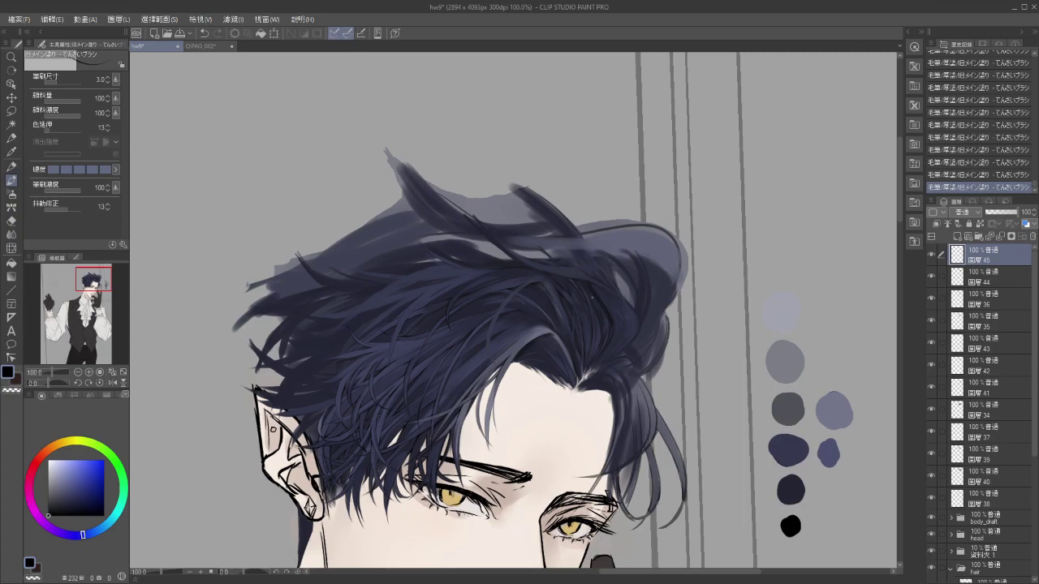
Draw more thin near-black lines from the right side of the tuft toward the parting, undoing and redoing them to compare.
{"action": "scroll", "coordinate": [591, 298], "scroll_direction": "up", "scroll_amount": 5}
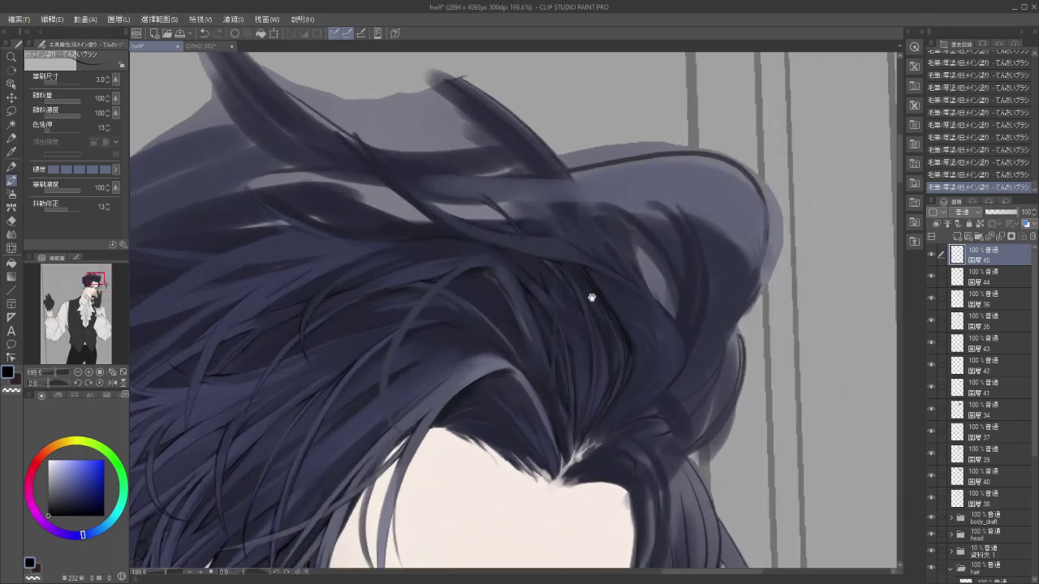
{"action": "mouse_move", "coordinate": [632, 340]}
{"action": "left_mouse_down"}
{"action": "mouse_move", "coordinate": [597, 347]}
{"action": "mouse_move", "coordinate": [627, 377]}
{"action": "left_mouse_up"}
{"action": "key", "text": "ctrl+z"}
{"action": "left_click_drag", "start_coordinate": [609, 329], "coordinate": [617, 372]}
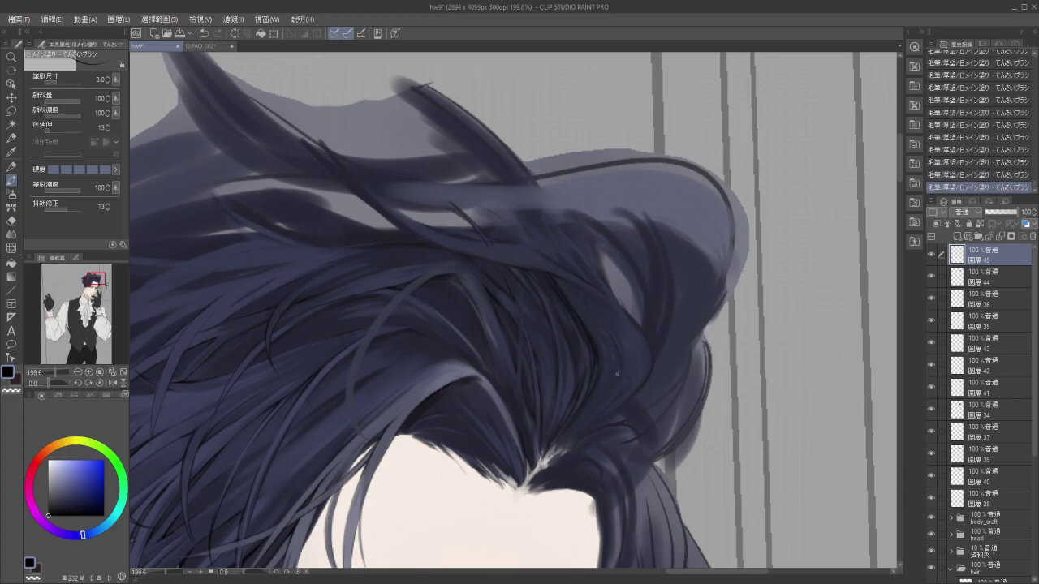
{"action": "key", "text": "ctrl+z"}
{"action": "mouse_move", "coordinate": [601, 318]}
{"action": "left_mouse_down"}
{"action": "mouse_move", "coordinate": [622, 378]}
{"action": "mouse_move", "coordinate": [561, 440]}
{"action": "left_mouse_up"}
{"action": "key", "text": "ctrl+z"}
{"action": "left_click_drag", "start_coordinate": [596, 404], "coordinate": [580, 425]}
{"action": "key", "text": "ctrl+z"}
{"action": "key", "text": "ctrl+z"}
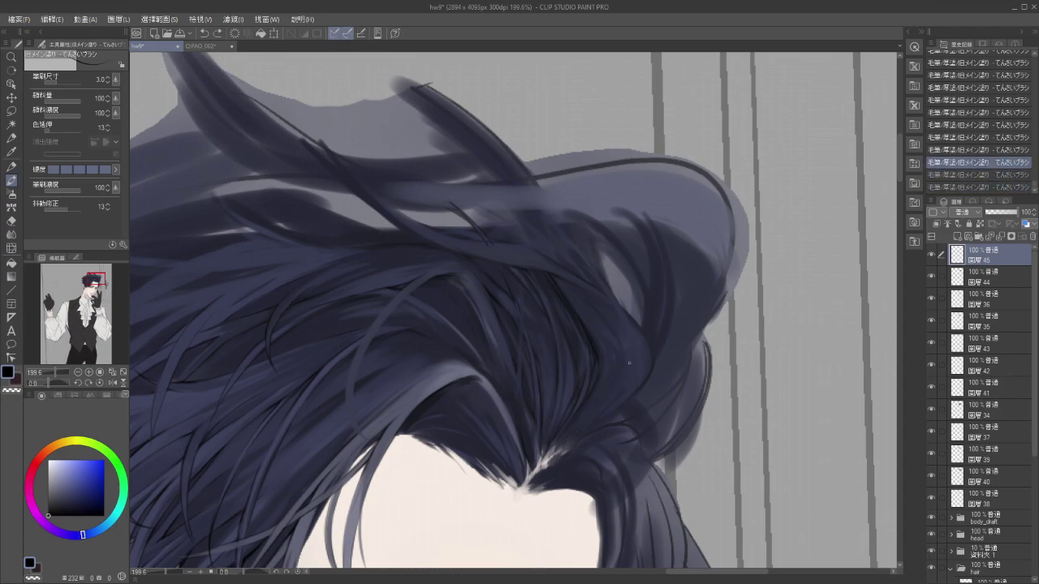
{"action": "key", "text": "ctrl+y"}
{"action": "key", "text": "ctrl+y"}
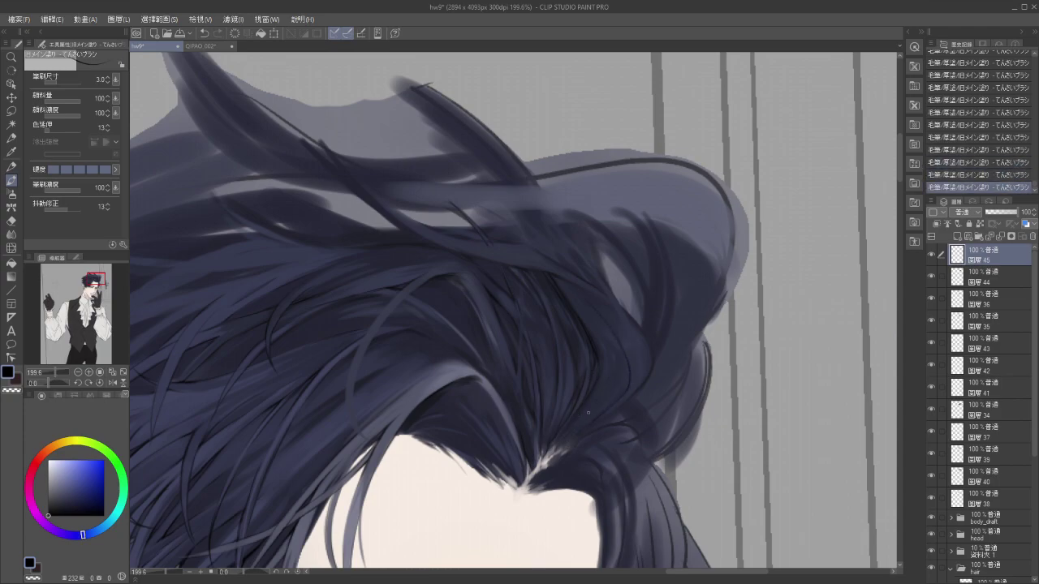
Outline the outer right strand of the crown tuft with thin near-black lines, undoing and redrawing the unsuitable ones.
{"action": "mouse_move", "coordinate": [622, 341]}
{"action": "left_mouse_down"}
{"action": "mouse_move", "coordinate": [635, 359]}
{"action": "mouse_move", "coordinate": [630, 381]}
{"action": "mouse_move", "coordinate": [622, 330]}
{"action": "left_mouse_up"}
{"action": "key", "text": "ctrl+z"}
{"action": "key", "text": "ctrl+z"}
{"action": "key", "text": "ctrl+z"}
{"action": "key", "text": "ctrl+z"}
{"action": "left_click_drag", "start_coordinate": [557, 275], "coordinate": [590, 305]}
{"action": "key", "text": "ctrl+z"}
{"action": "key", "text": "ctrl+z"}
{"action": "mouse_move", "coordinate": [619, 331]}
{"action": "left_mouse_down"}
{"action": "mouse_move", "coordinate": [633, 349]}
{"action": "mouse_move", "coordinate": [625, 378]}
{"action": "left_mouse_up"}
{"action": "key", "text": "ctrl+z"}
{"action": "key", "text": "ctrl+z"}
{"action": "left_click_drag", "start_coordinate": [626, 399], "coordinate": [602, 416]}
Sample a dark blue from the tuft's right strand and paint fine size 3 strands over that area.
{"action": "key", "text": "e"}
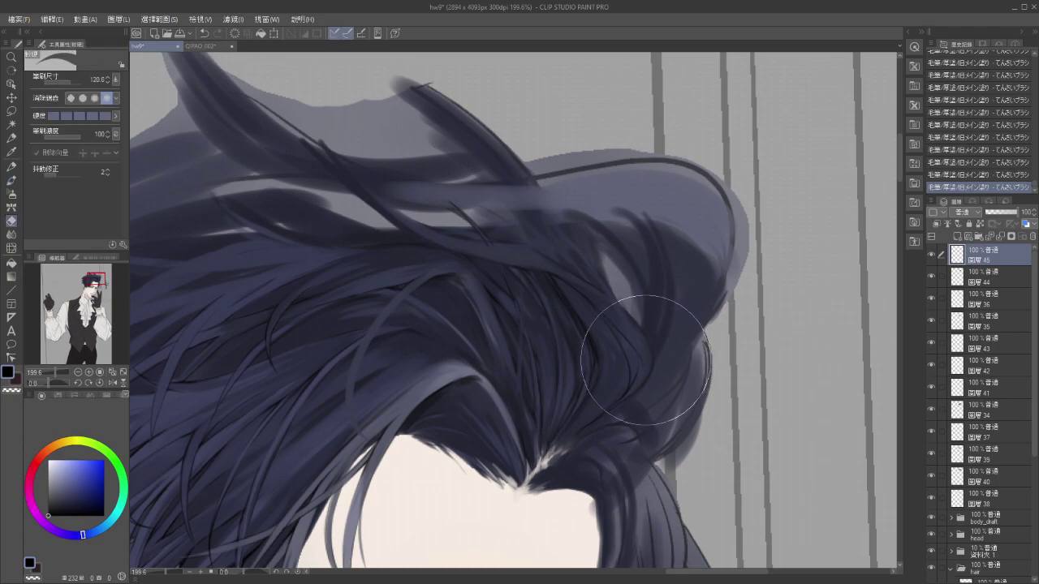
{"action": "left_click", "coordinate": [646, 347], "text": "alt"}
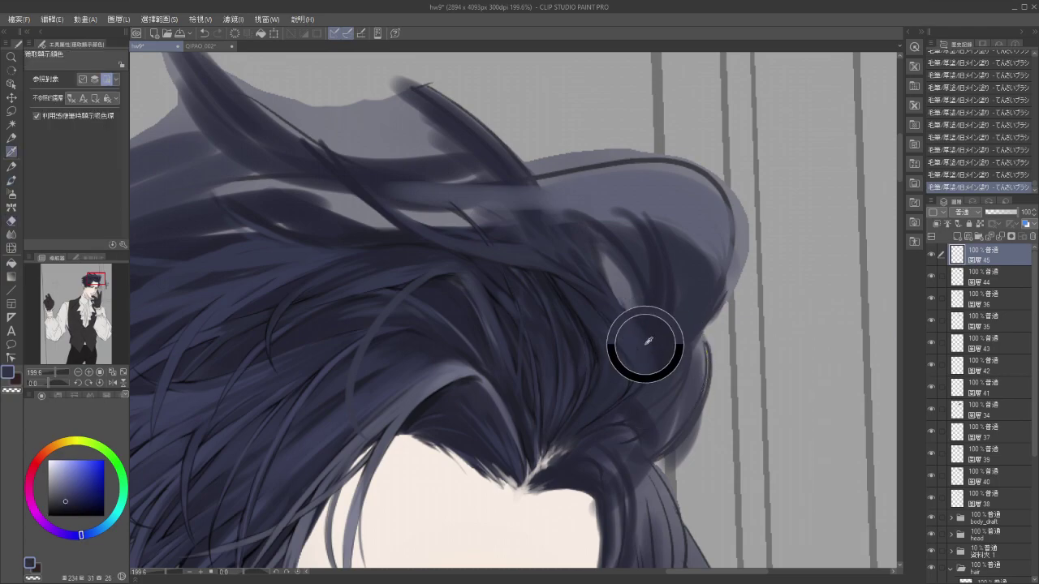
{"action": "key", "text": "b"}
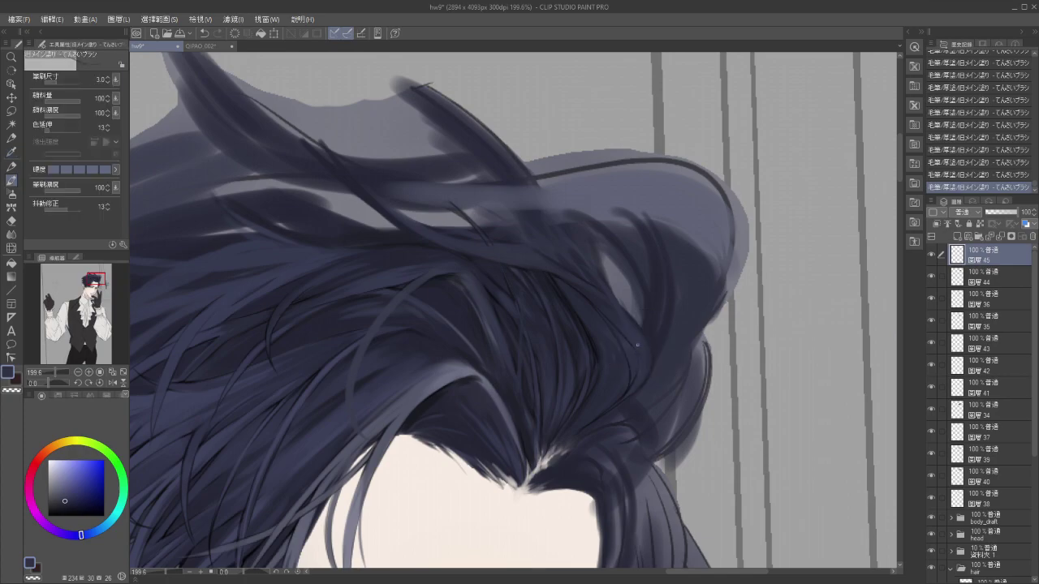
{"action": "left_click_drag", "start_coordinate": [648, 392], "coordinate": [640, 357]}
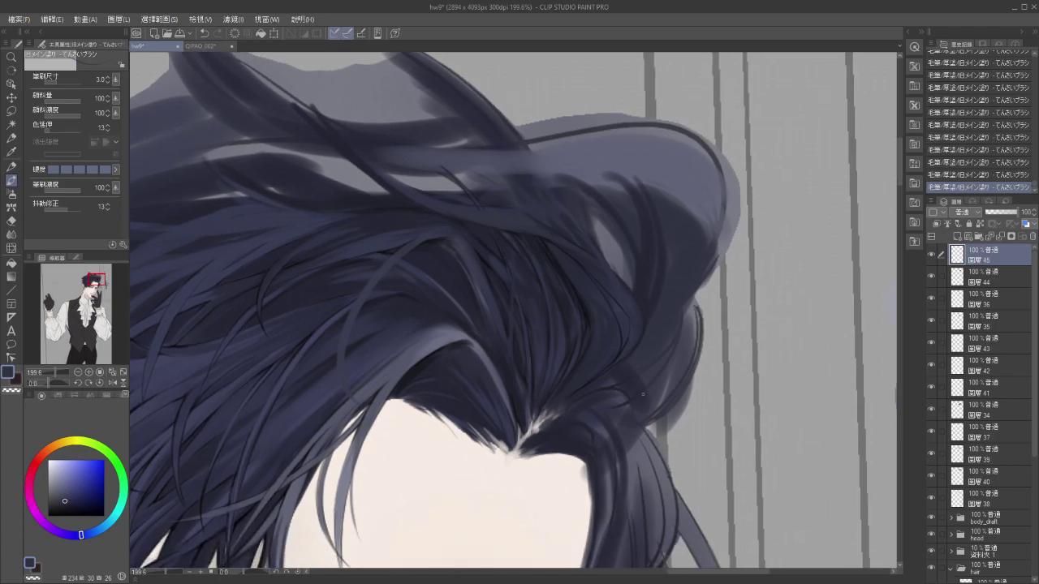
{"action": "scroll", "coordinate": [642, 392], "scroll_direction": "up", "scroll_amount": 3}
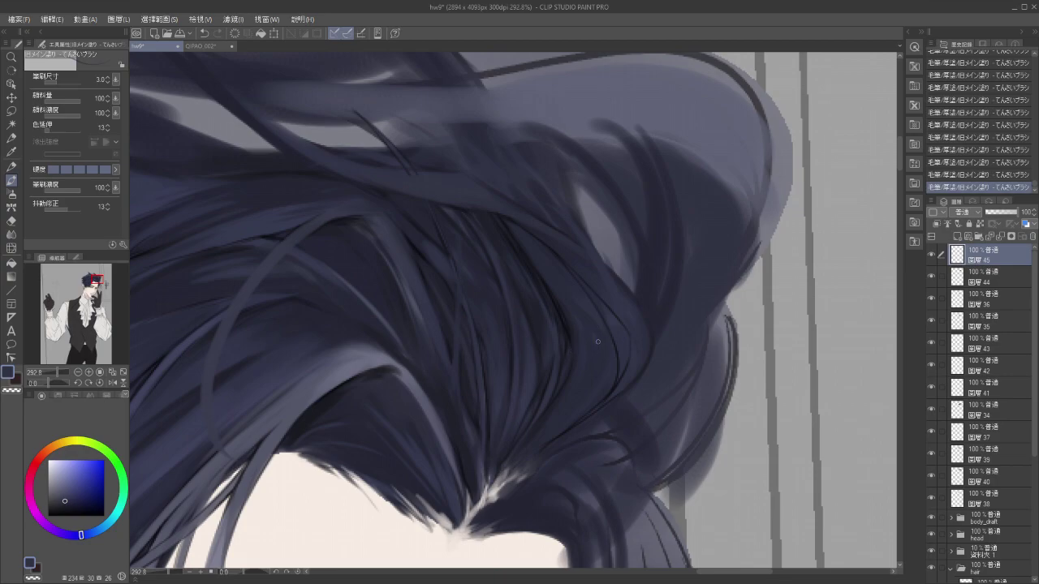
{"action": "mouse_move", "coordinate": [577, 320]}
{"action": "left_mouse_down"}
{"action": "mouse_move", "coordinate": [627, 374]}
{"action": "mouse_move", "coordinate": [584, 332]}
{"action": "left_mouse_up"}
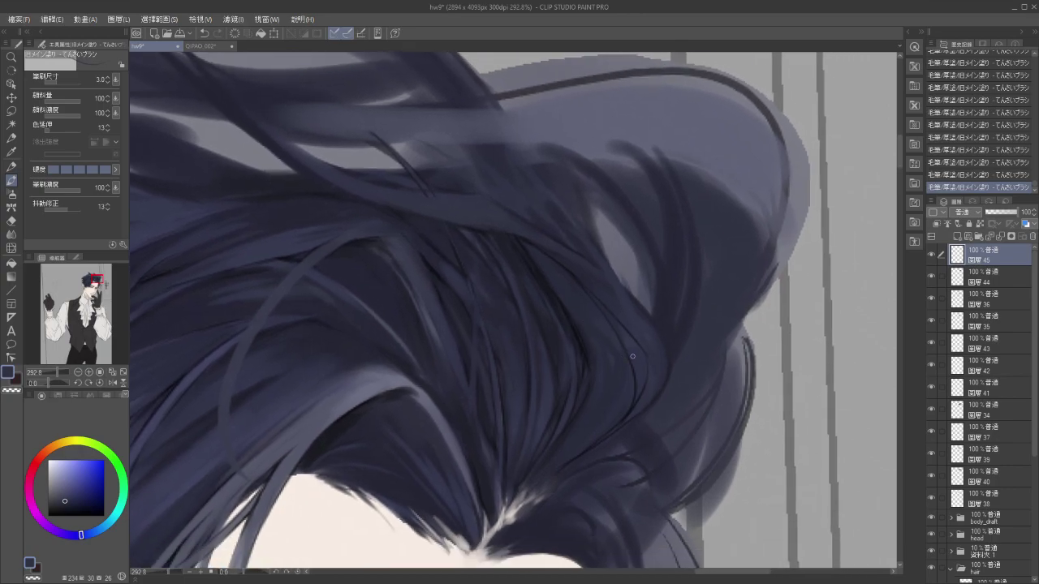
Sample a darker blue beside the gap in the tuft, set the brush size to 5 and paint broader strands there.
{"action": "left_click", "coordinate": [669, 309], "text": "alt"}
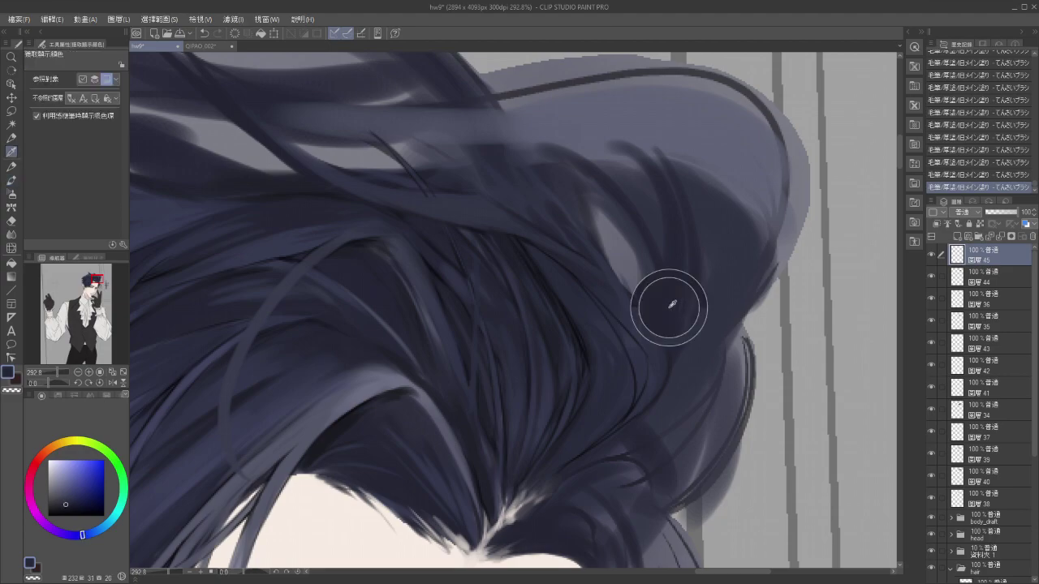
{"action": "key", "text": "b"}
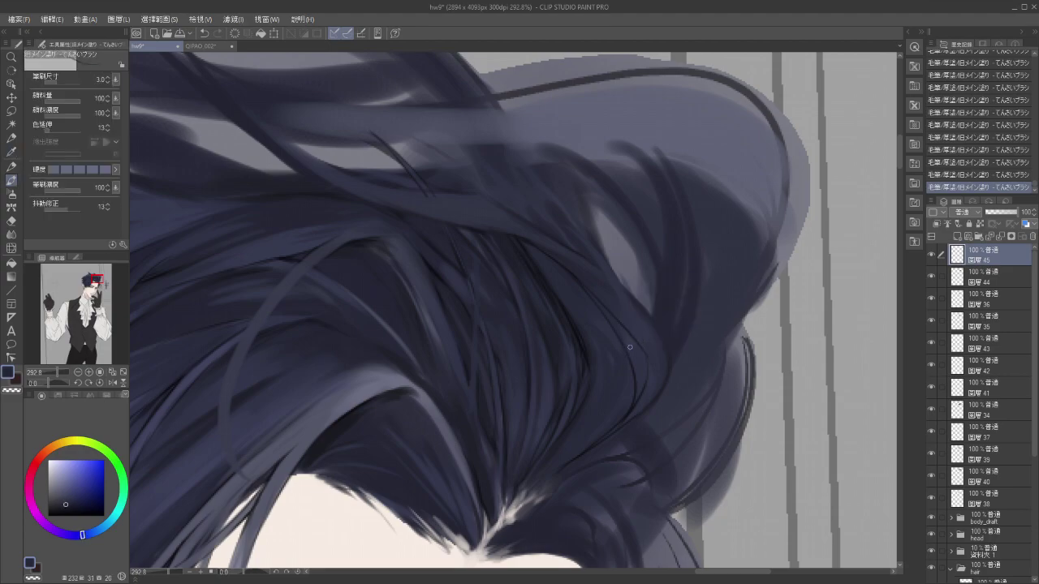
{"action": "left_click", "coordinate": [107, 76]}
{"action": "scroll", "coordinate": [551, 441], "scroll_direction": "down", "scroll_amount": 4}
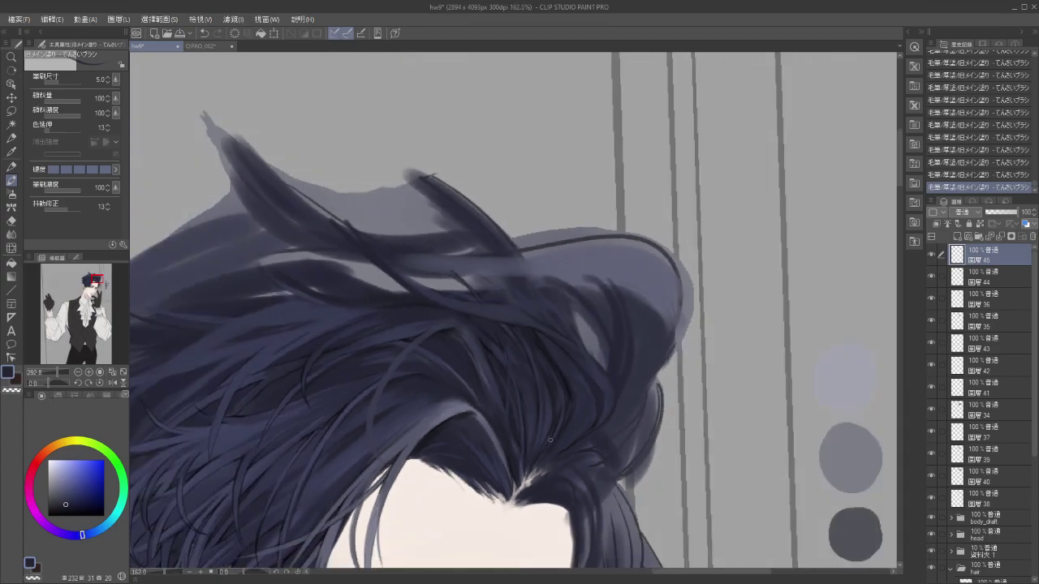
{"action": "left_click_drag", "start_coordinate": [591, 442], "coordinate": [585, 372]}
{"action": "scroll", "coordinate": [611, 330], "scroll_direction": "up", "scroll_amount": 1}
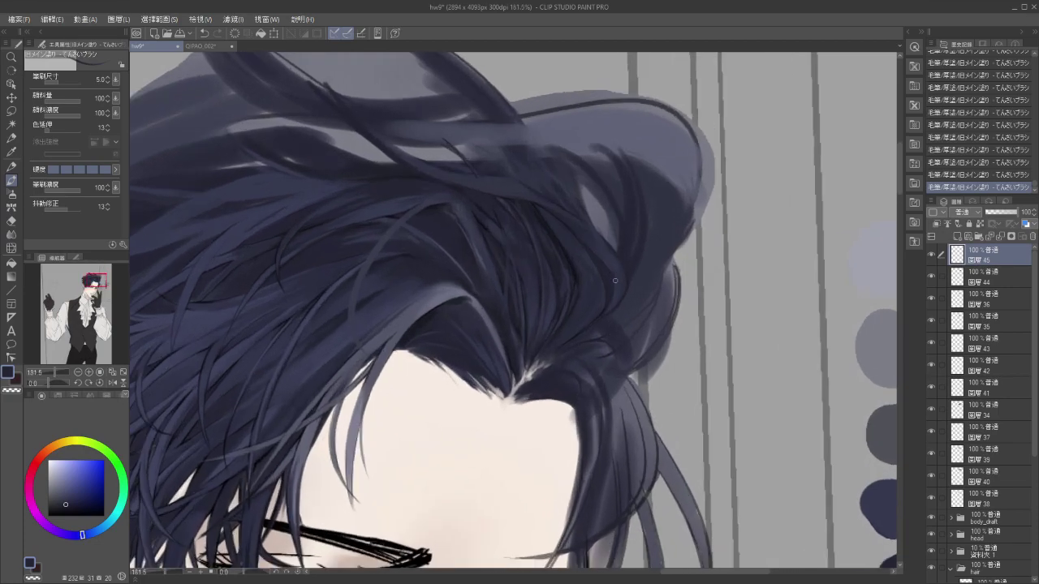
Compare the right side of the tuft with and without the latest size 5 strands by undoing and redoing them.
{"action": "key", "text": "ctrl+z"}
{"action": "key", "text": "ctrl+y"}
{"action": "key", "text": "ctrl+z"}
{"action": "key", "text": "ctrl+y"}
{"action": "key", "text": "ctrl+z"}
{"action": "key", "text": "ctrl+y"}
{"action": "key", "text": "ctrl+z"}
{"action": "key", "text": "ctrl+z"}
{"action": "key", "text": "ctrl+z"}
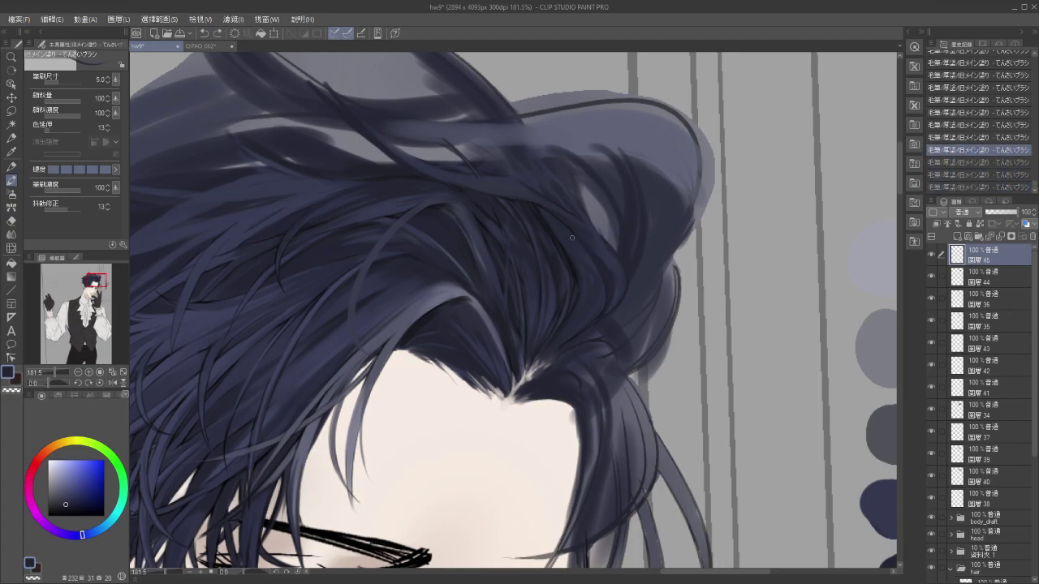
{"action": "key", "text": "ctrl+y"}
{"action": "key", "text": "ctrl+y"}
{"action": "key", "text": "ctrl+y"}
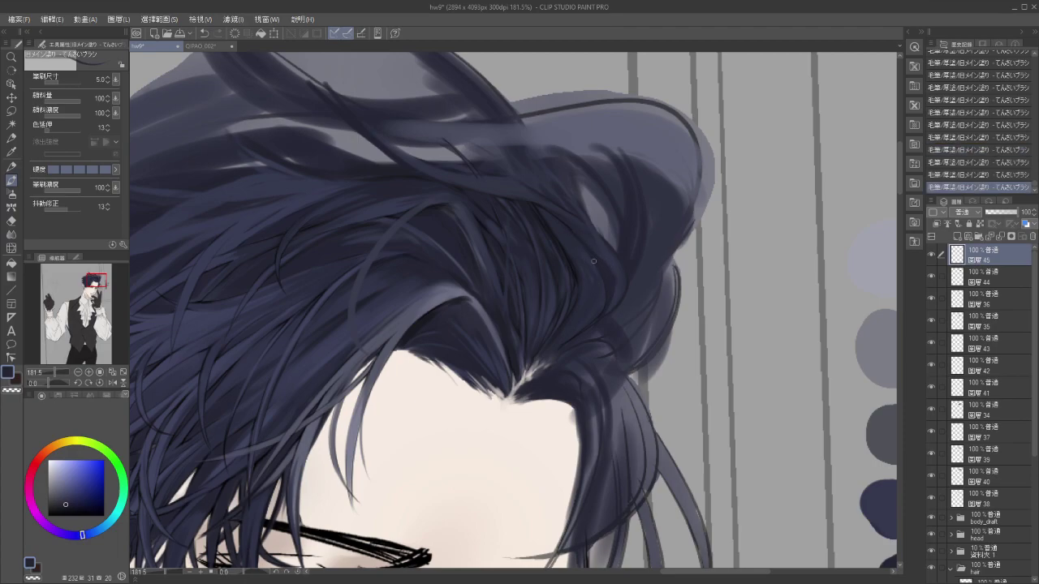
Refine the dark strands below the gap on the tuft's right edge, checking them by undoing and redoing.
{"action": "key", "text": "ctrl+z"}
{"action": "key", "text": "ctrl+y"}
{"action": "key", "text": "ctrl+z"}
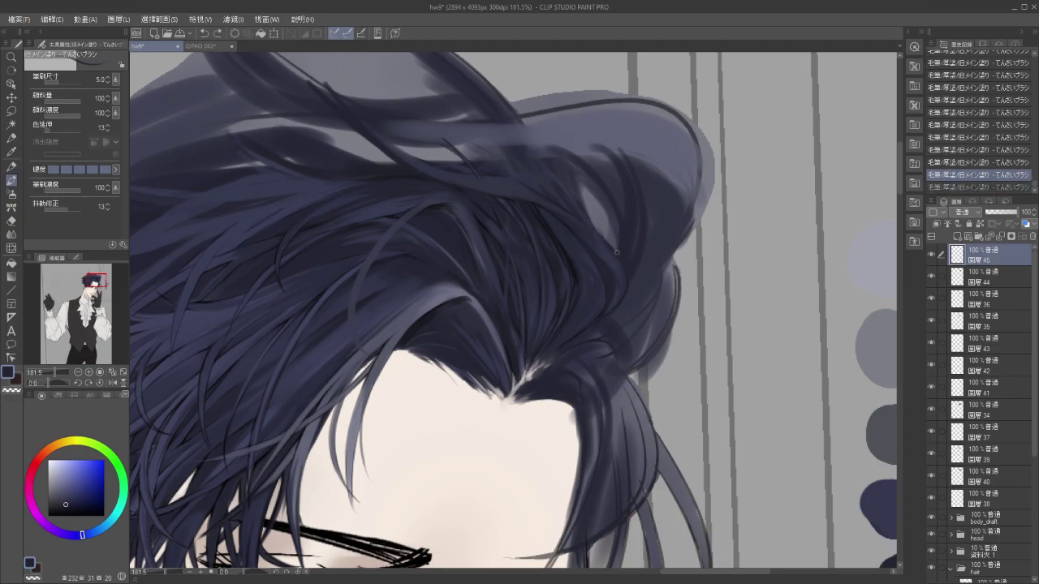
{"action": "key", "text": "ctrl+y"}
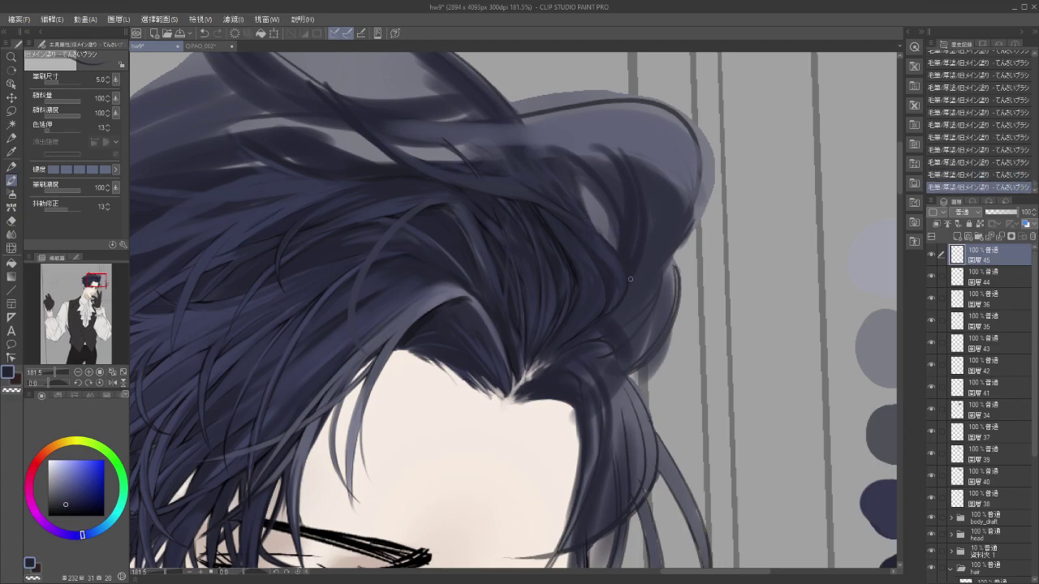
{"action": "key", "text": "ctrl+z"}
{"action": "key", "text": "ctrl+y"}
{"action": "key", "text": "ctrl+z"}
{"action": "key", "text": "ctrl+y"}
{"action": "scroll", "coordinate": [513, 398], "scroll_direction": "down", "scroll_amount": 5}
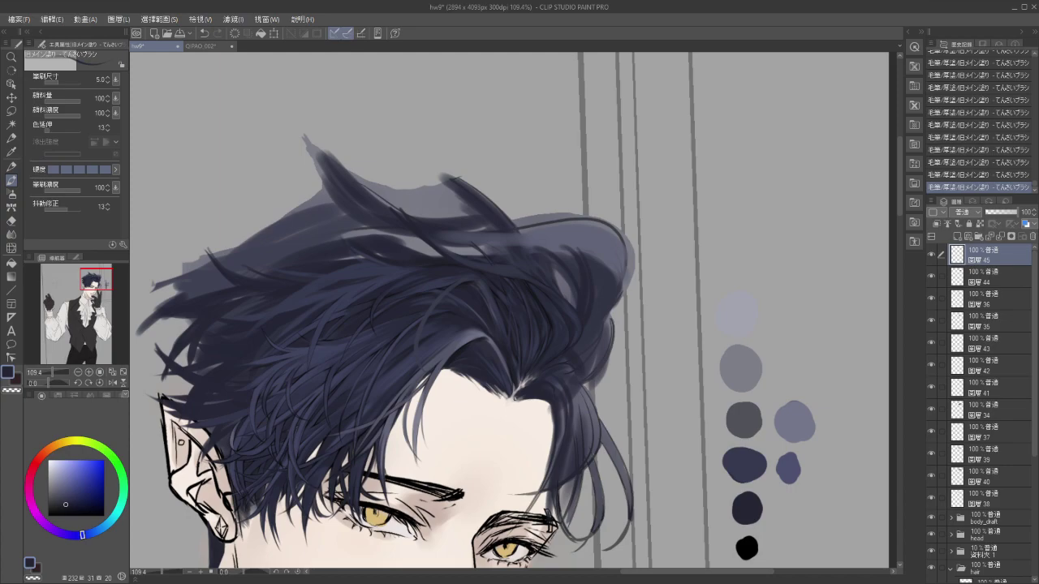
Sample a dark blue, switch to the size 20 ぼかし塗り brush and blend the strands above the parting with short strokes.
{"action": "scroll", "coordinate": [513, 398], "scroll_direction": "up", "scroll_amount": 6}
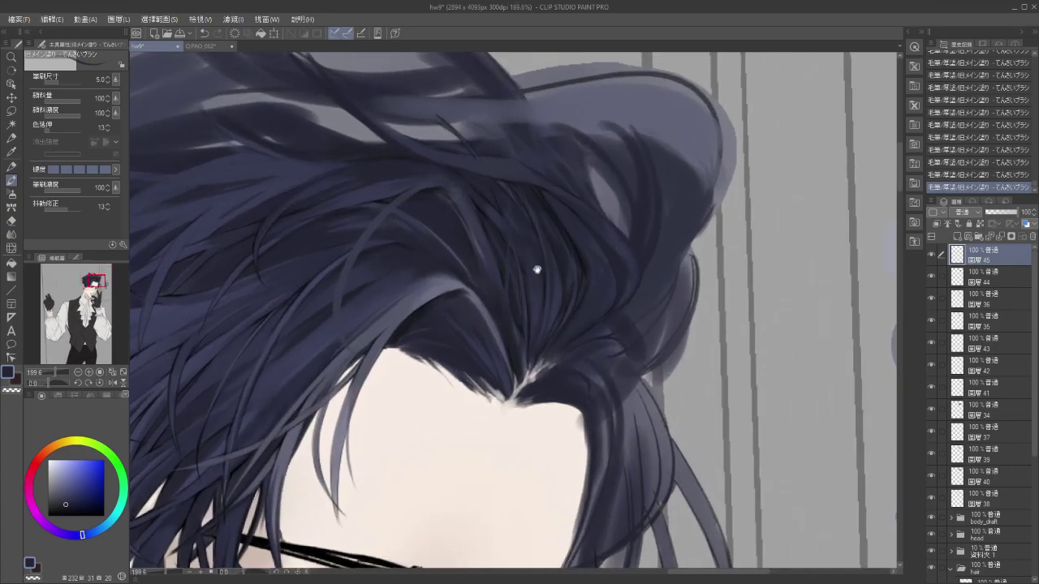
{"action": "left_click_drag", "start_coordinate": [534, 264], "coordinate": [549, 317]}
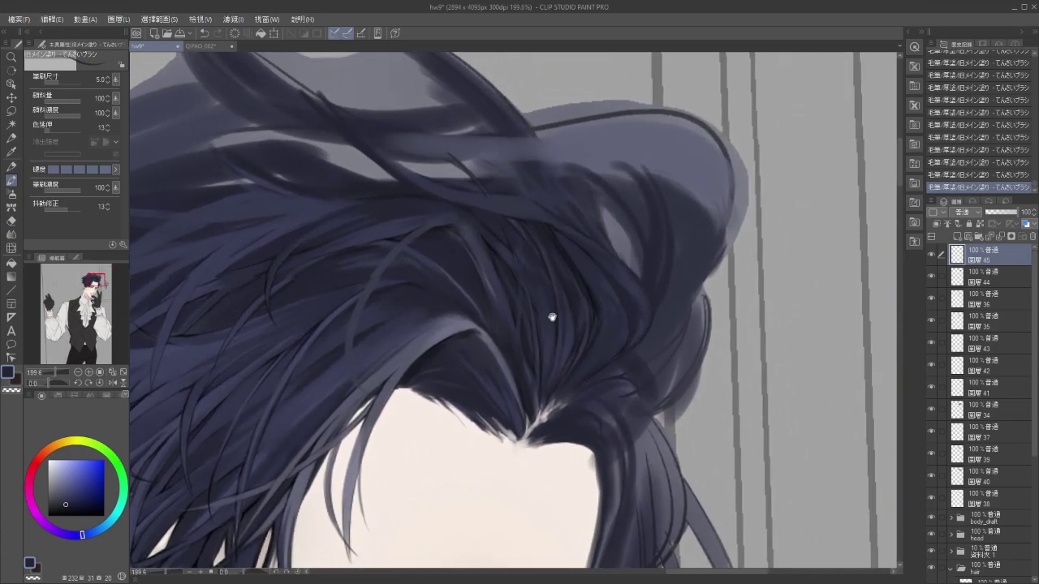
{"action": "left_click", "coordinate": [527, 261], "text": "alt"}
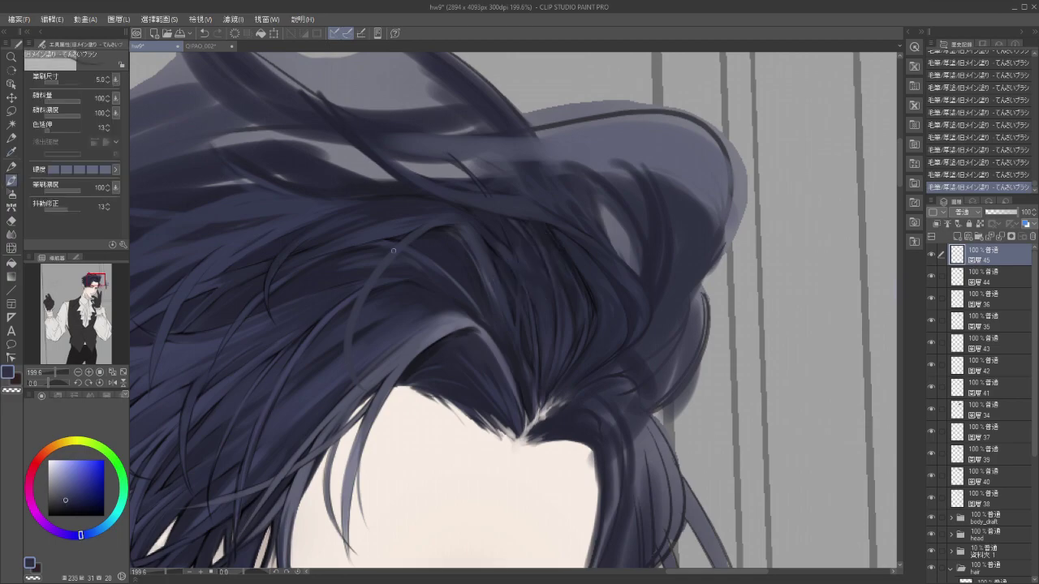
{"action": "left_click", "coordinate": [199, 333]}
{"action": "left_click", "coordinate": [214, 345]}
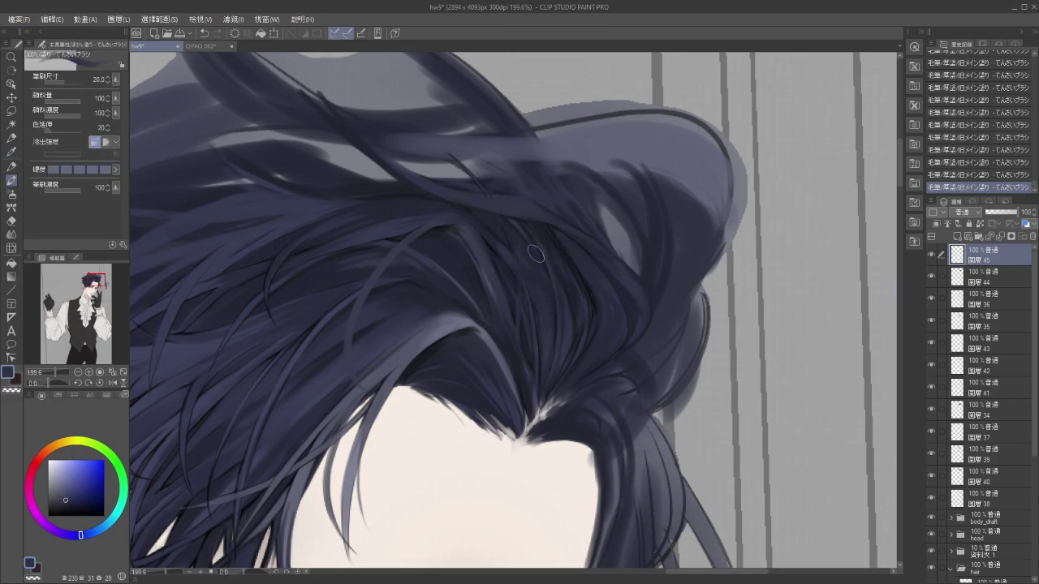
{"action": "left_click_drag", "start_coordinate": [525, 251], "coordinate": [537, 276]}
{"action": "left_click_drag", "start_coordinate": [525, 252], "coordinate": [543, 284]}
{"action": "left_click_drag", "start_coordinate": [514, 237], "coordinate": [555, 310]}
{"action": "left_click_drag", "start_coordinate": [514, 237], "coordinate": [536, 280]}
{"action": "left_click_drag", "start_coordinate": [528, 264], "coordinate": [541, 292]}
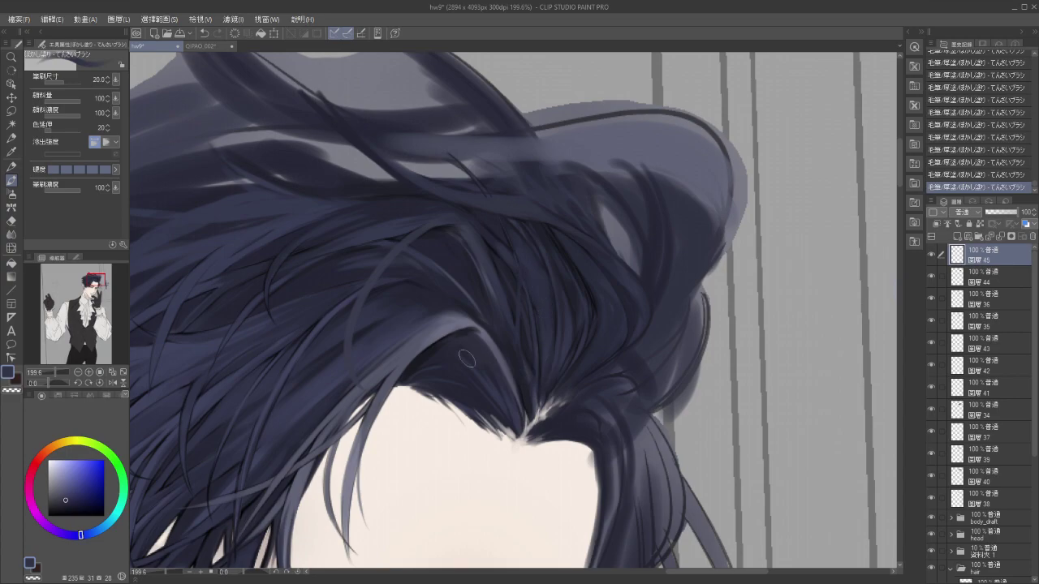
Undo the recent series of soft blending strokes on the crown hair.
{"action": "scroll", "coordinate": [467, 358], "scroll_direction": "down", "scroll_amount": 3}
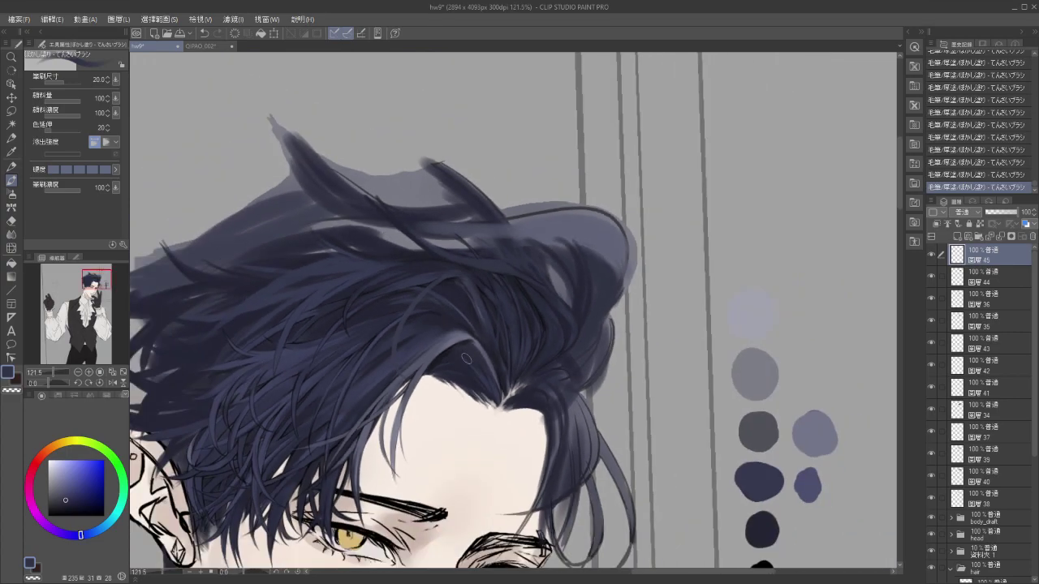
{"action": "key", "text": "ctrl+z"}
{"action": "key", "text": "ctrl+z"}
{"action": "key", "text": "ctrl+z"}
{"action": "key", "text": "ctrl+z"}
{"action": "key", "text": "ctrl+z"}
{"action": "key", "text": "ctrl+z"}
{"action": "key", "text": "ctrl+z"}
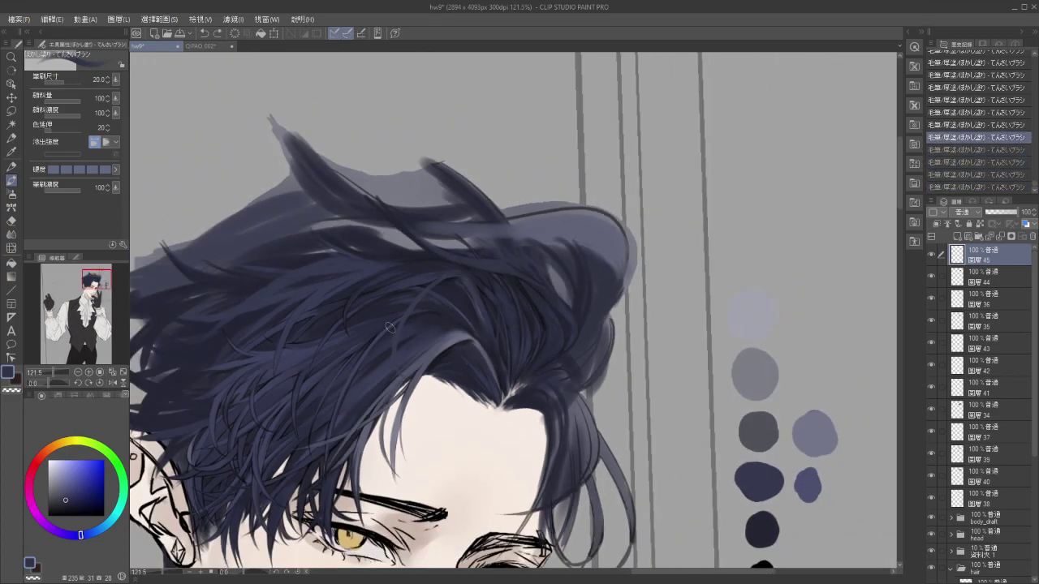
{"action": "key", "text": "ctrl+z"}
{"action": "key", "text": "ctrl+z"}
{"action": "key", "text": "ctrl+z"}
{"action": "key", "text": "ctrl+z"}
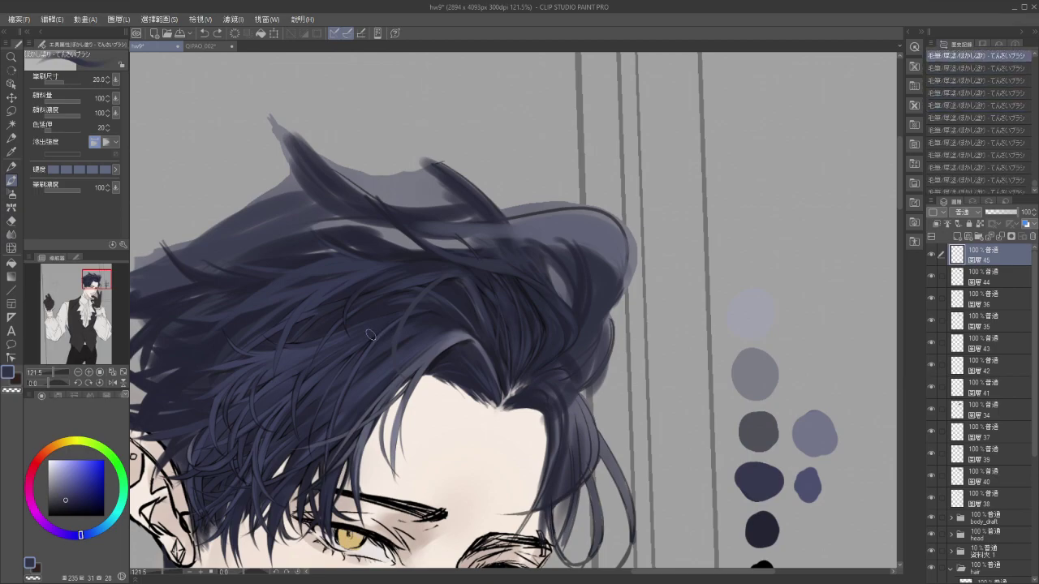
Soften the right side of the crown with the size 20 blending brush and a sampled mid blue, undoing and redoing strokes to check.
{"action": "left_click_drag", "start_coordinate": [506, 340], "coordinate": [555, 305]}
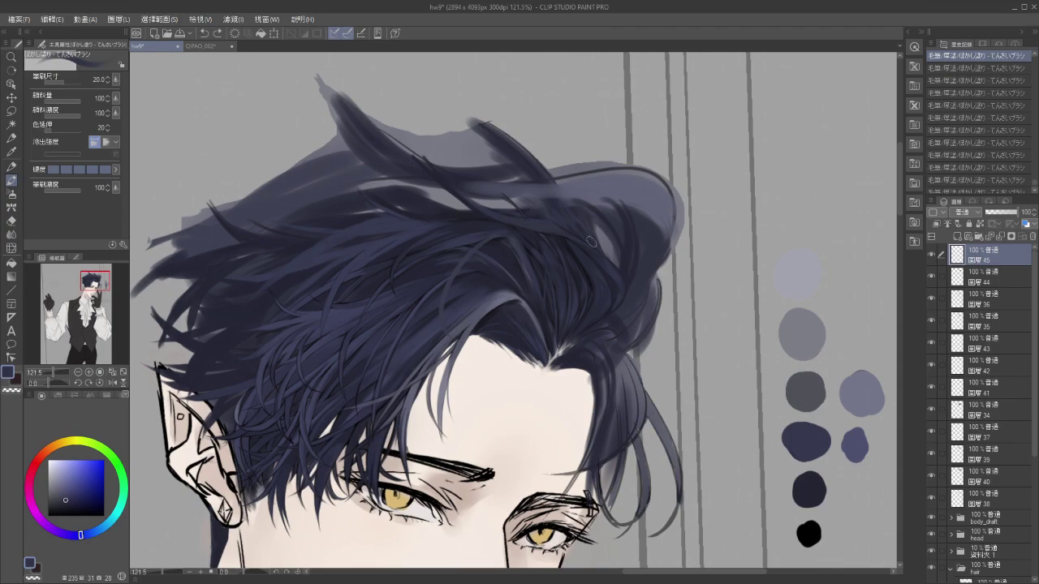
{"action": "left_click_drag", "start_coordinate": [601, 245], "coordinate": [622, 288]}
{"action": "key", "text": "ctrl+z"}
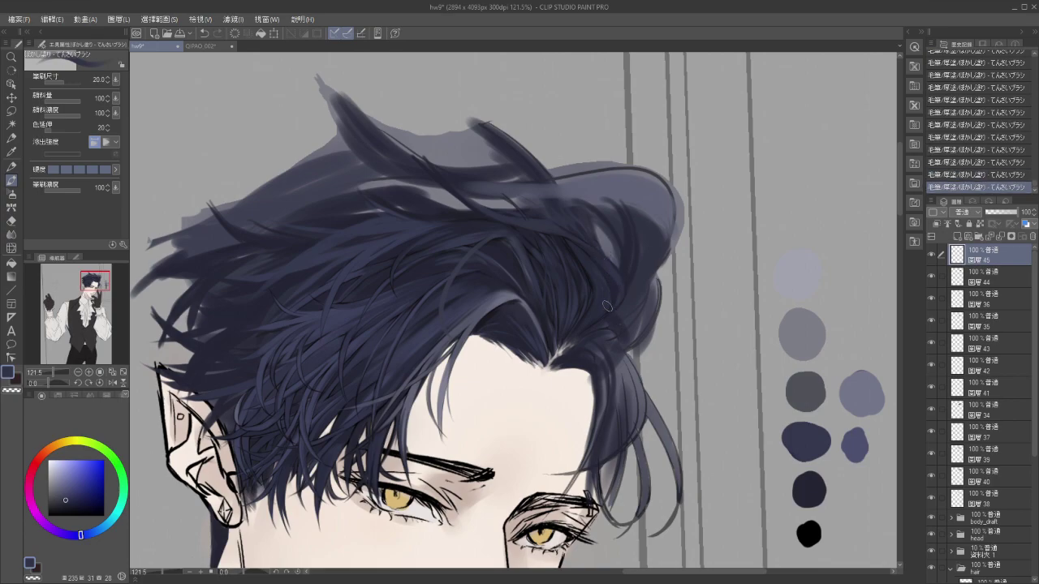
{"action": "left_click", "coordinate": [465, 303], "text": "alt"}
{"action": "key", "text": "ctrl+z"}
{"action": "key", "text": "ctrl+y"}
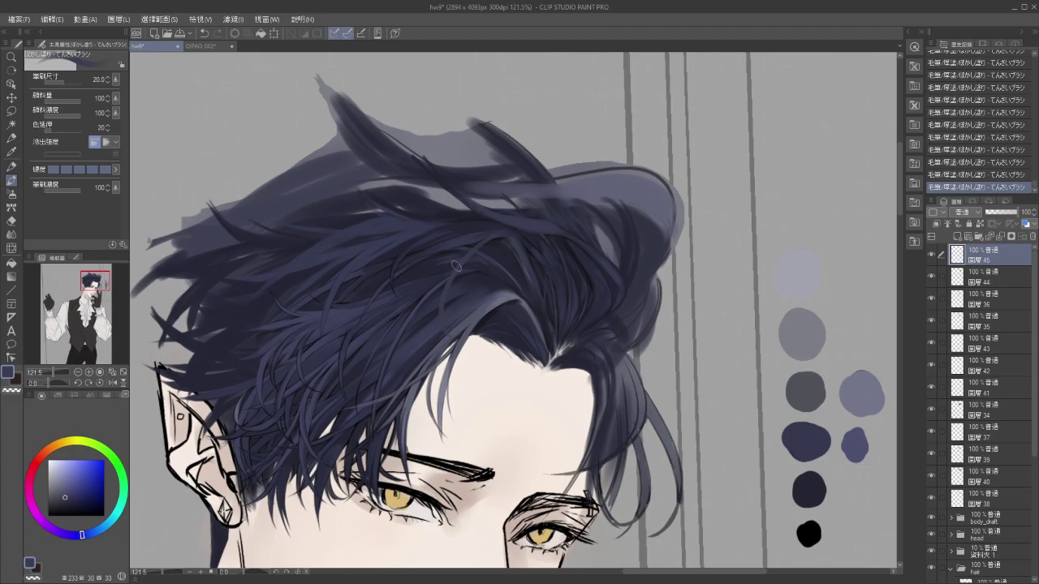
{"action": "left_click_drag", "start_coordinate": [574, 273], "coordinate": [560, 260]}
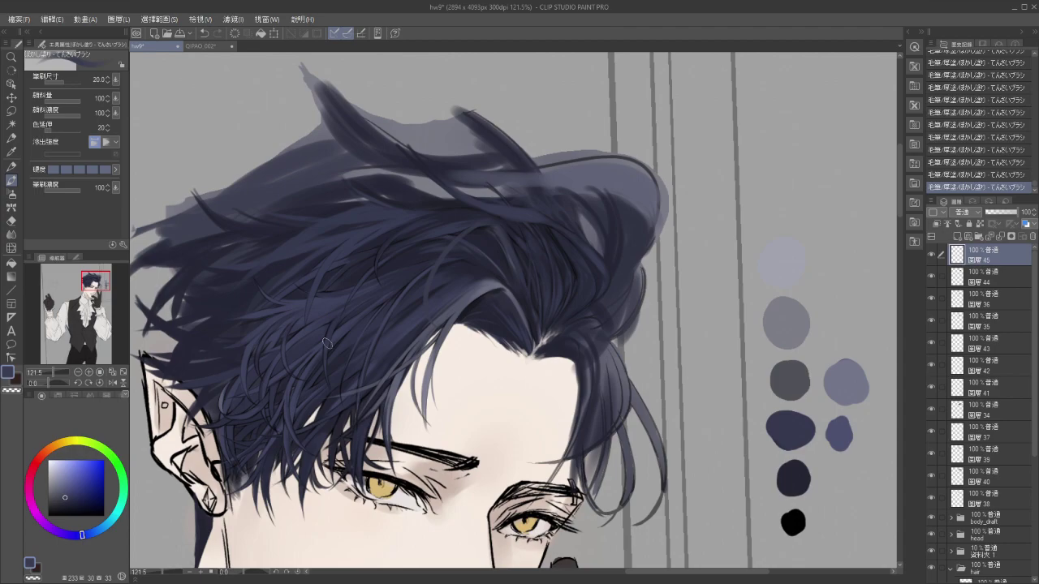
{"action": "mouse_move", "coordinate": [438, 304]}
{"action": "left_mouse_down"}
{"action": "mouse_move", "coordinate": [403, 287]}
{"action": "mouse_move", "coordinate": [385, 256]}
{"action": "mouse_move", "coordinate": [401, 264]}
{"action": "left_mouse_up"}
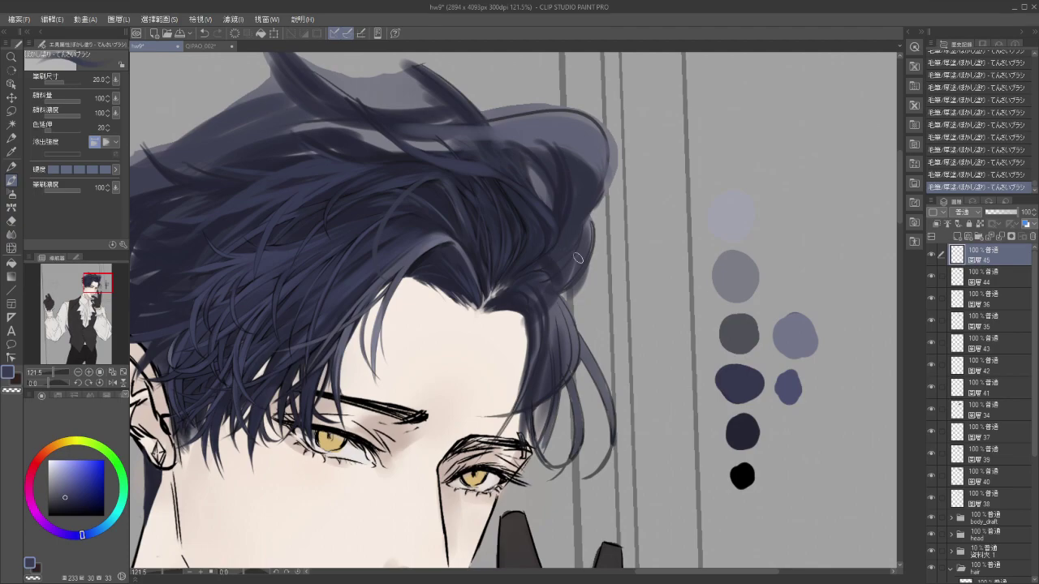
{"action": "scroll", "coordinate": [569, 260], "scroll_direction": "up", "scroll_amount": 5}
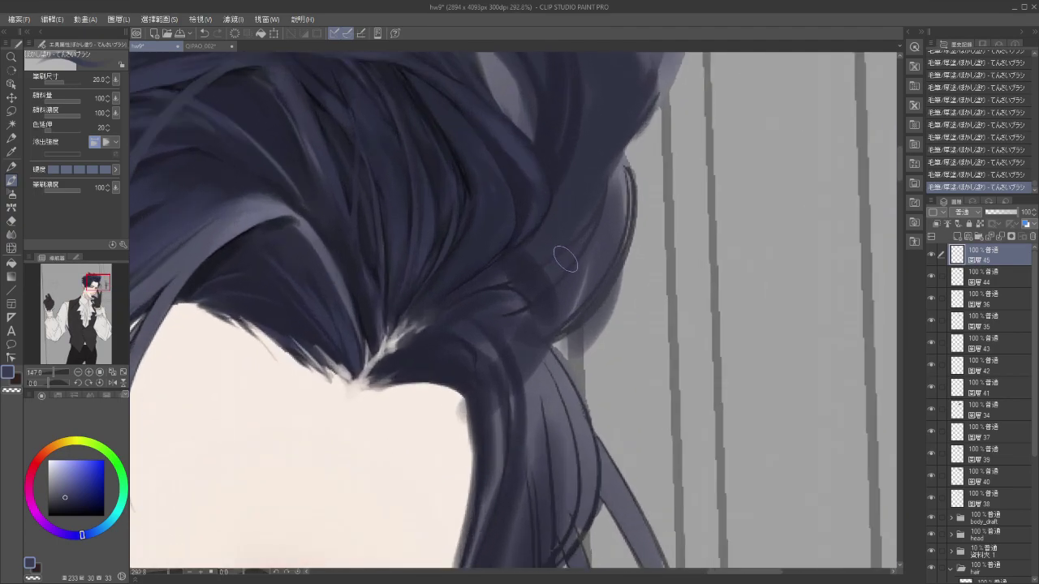
Sample a darker blue and refine the strands on the right side of the crown with the ぼかし塗り brush at size 6.3.
{"action": "left_click_drag", "start_coordinate": [537, 223], "coordinate": [600, 326]}
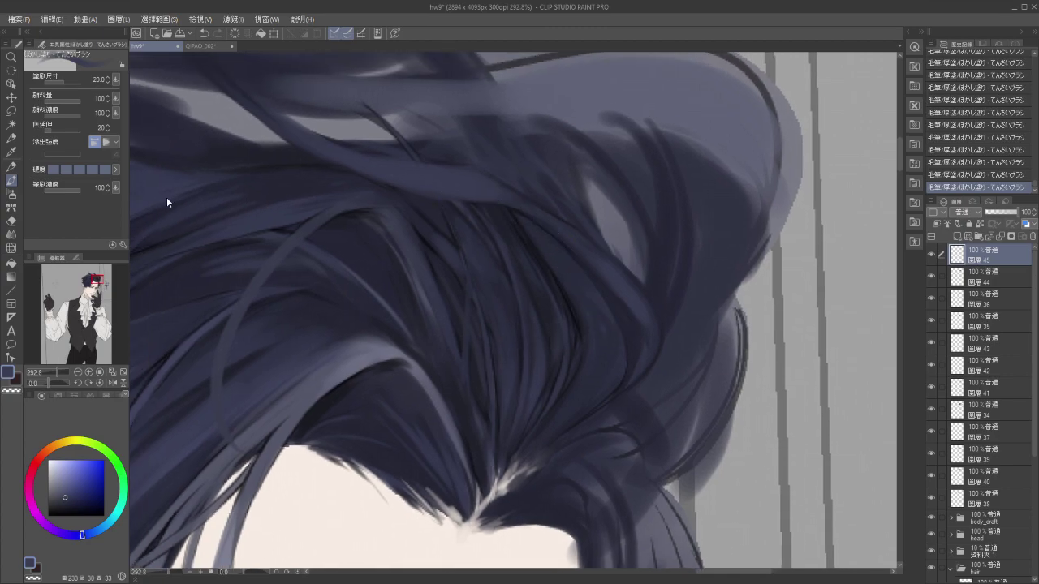
{"action": "left_click_drag", "start_coordinate": [63, 81], "coordinate": [59, 81]}
{"action": "key", "text": "i"}
{"action": "left_click", "coordinate": [544, 310], "text": "alt"}
{"action": "left_click_drag", "start_coordinate": [604, 344], "coordinate": [576, 317]}
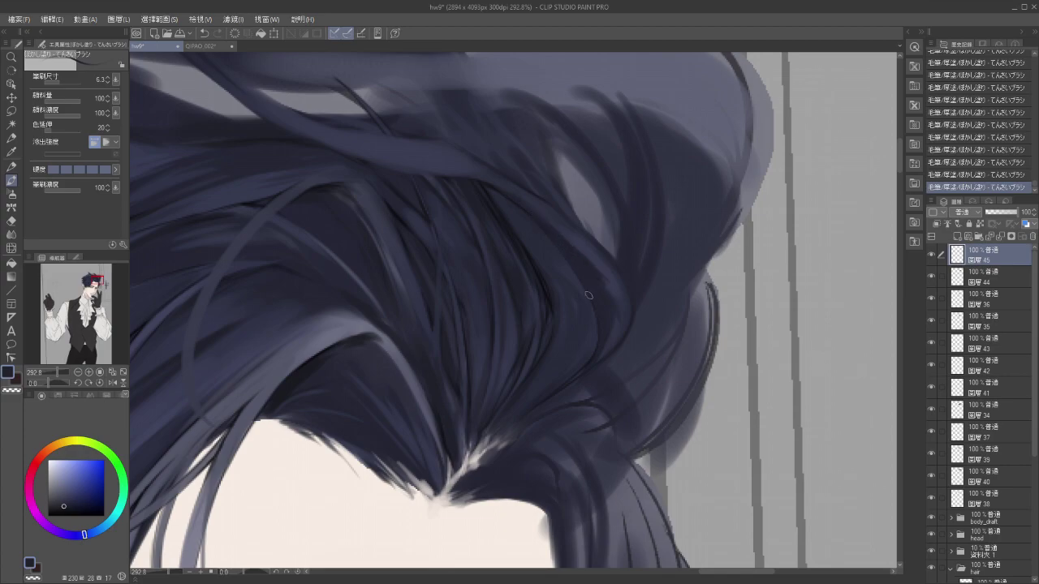
Compare the crown hair with and without the last four blending strokes, and examine the whole hairstyle.
{"action": "scroll", "coordinate": [588, 295], "scroll_direction": "down", "scroll_amount": 4}
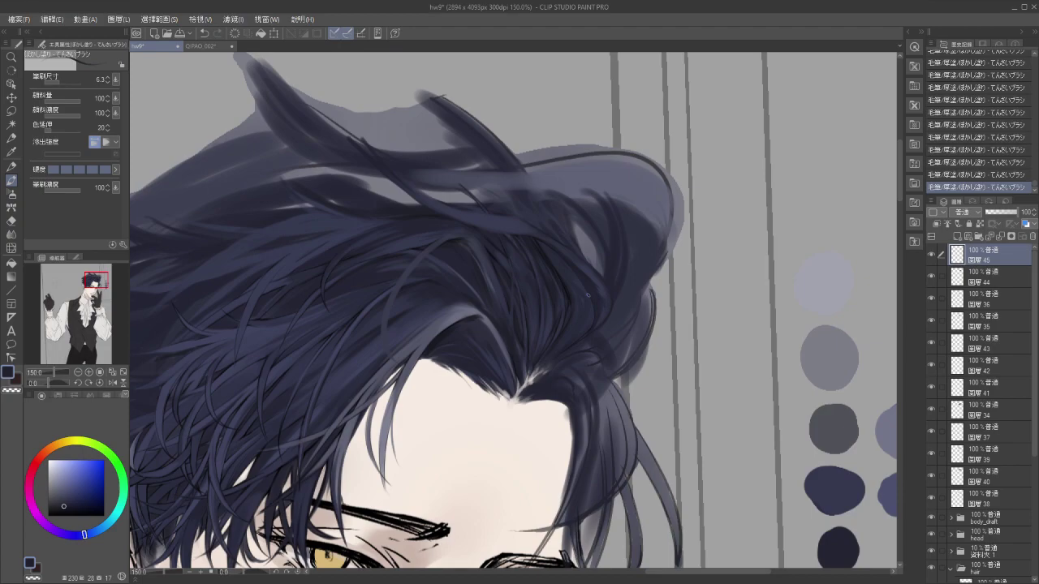
{"action": "key", "text": "ctrl+z"}
{"action": "key", "text": "ctrl+z"}
{"action": "key", "text": "ctrl+z"}
{"action": "key", "text": "ctrl+z"}
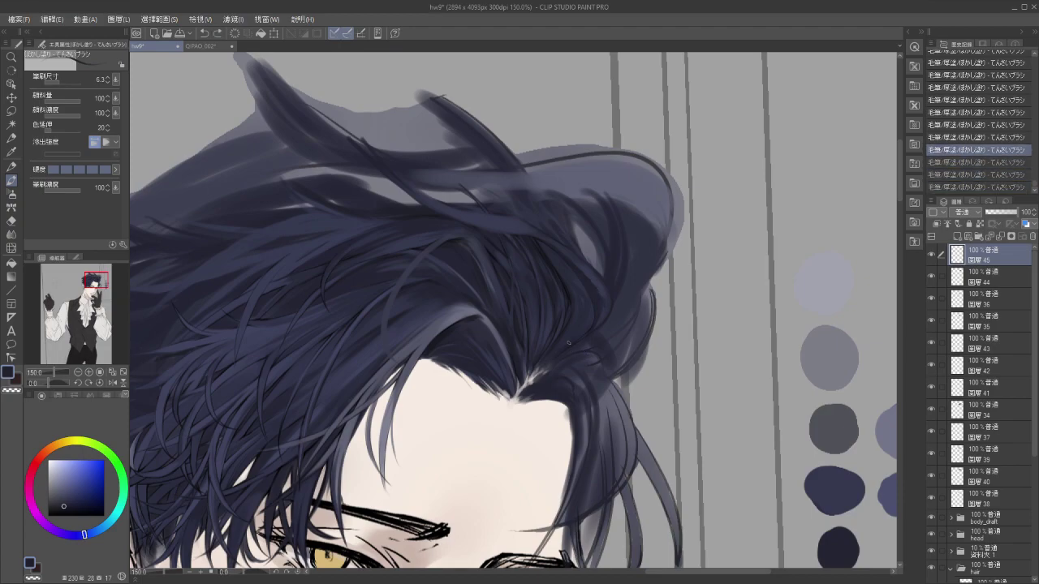
{"action": "key", "text": "ctrl+y"}
{"action": "key", "text": "ctrl+y"}
{"action": "key", "text": "ctrl+y"}
{"action": "key", "text": "ctrl+y"}
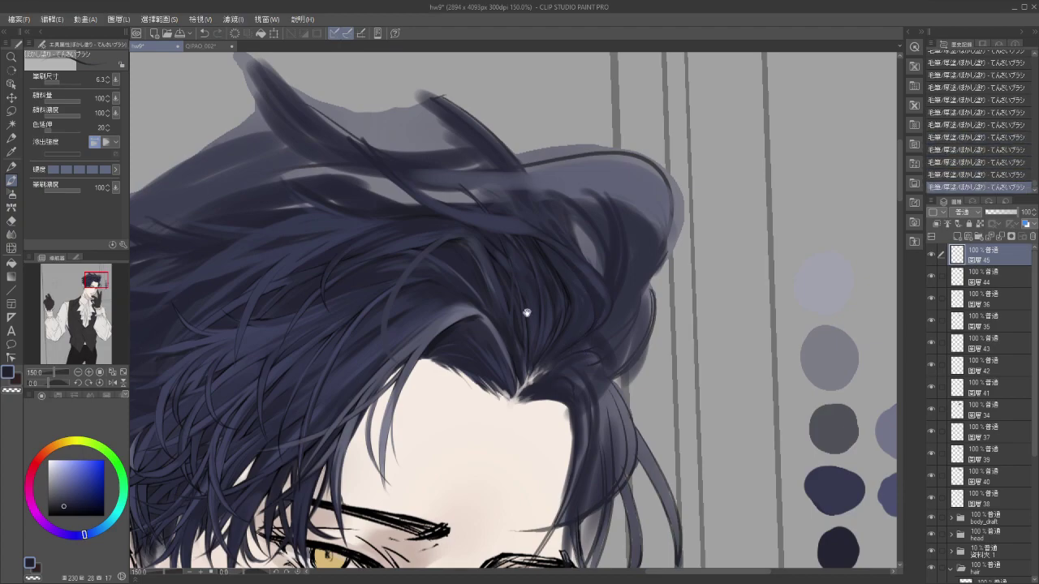
{"action": "scroll", "coordinate": [526, 311], "scroll_direction": "down", "scroll_amount": 3}
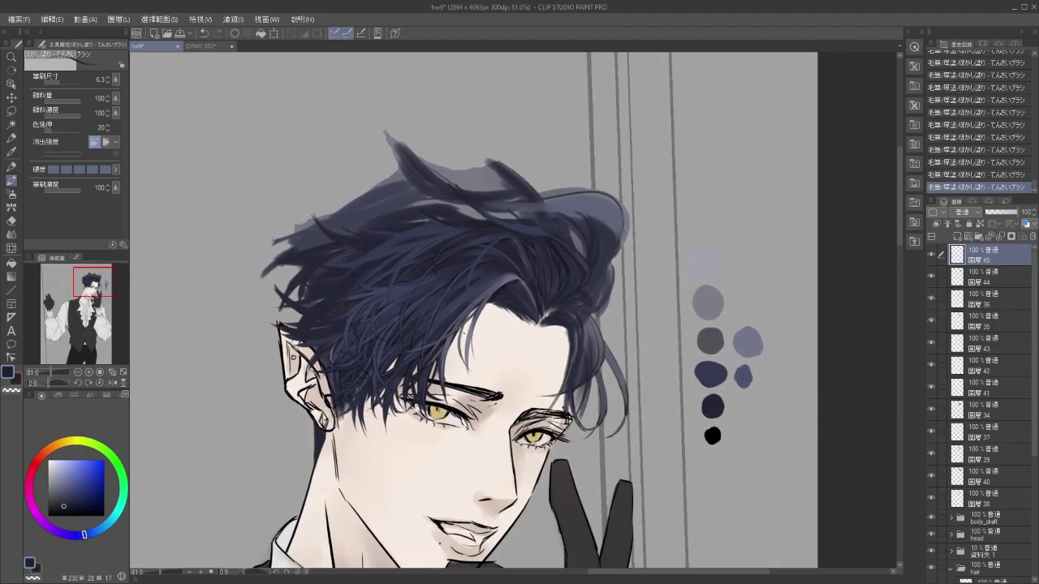
{"action": "scroll", "coordinate": [544, 371], "scroll_direction": "up", "scroll_amount": 4}
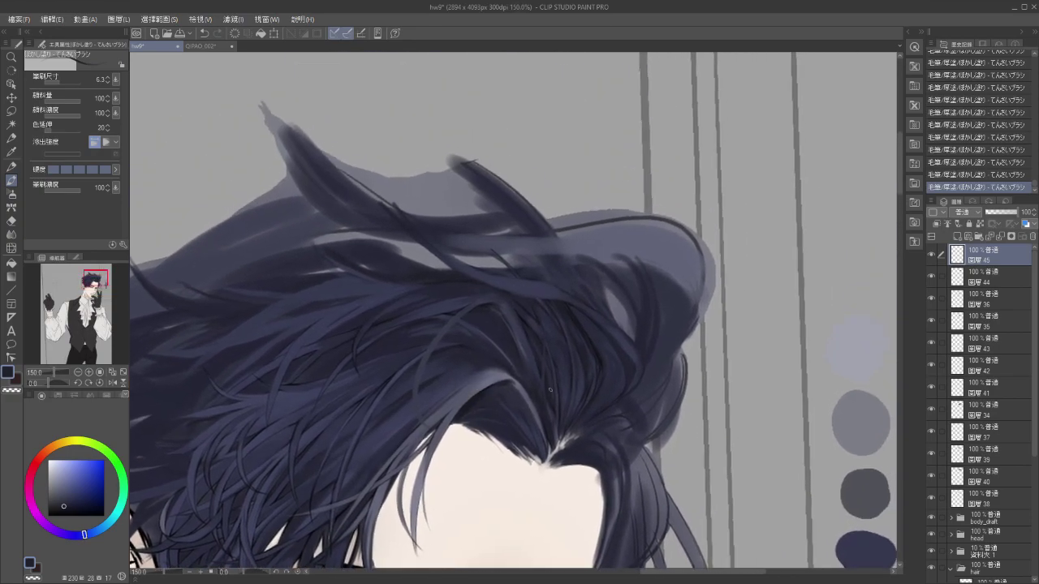
{"action": "scroll", "coordinate": [550, 389], "scroll_direction": "up", "scroll_amount": 4}
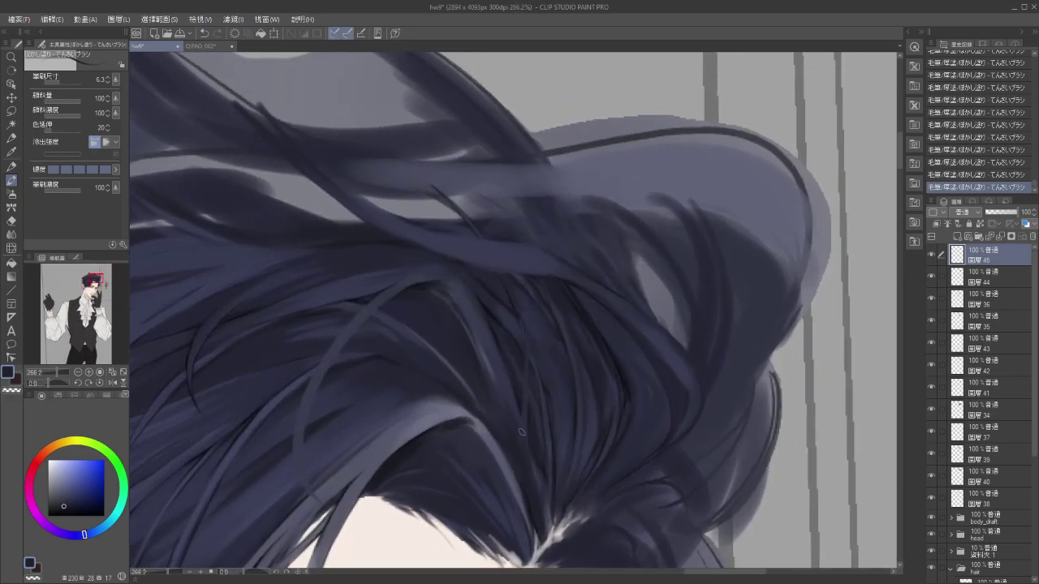
Sample a mid blue and blend fine strands in the middle of the crown above the parting, undoing and redoing strokes to check.
{"action": "left_click", "coordinate": [526, 422], "text": "alt"}
{"action": "key", "text": "ctrl+z"}
{"action": "left_click_drag", "start_coordinate": [549, 274], "coordinate": [548, 324]}
{"action": "key", "text": "ctrl+z"}
{"action": "key", "text": "ctrl+y"}
{"action": "left_click_drag", "start_coordinate": [511, 449], "coordinate": [484, 407]}
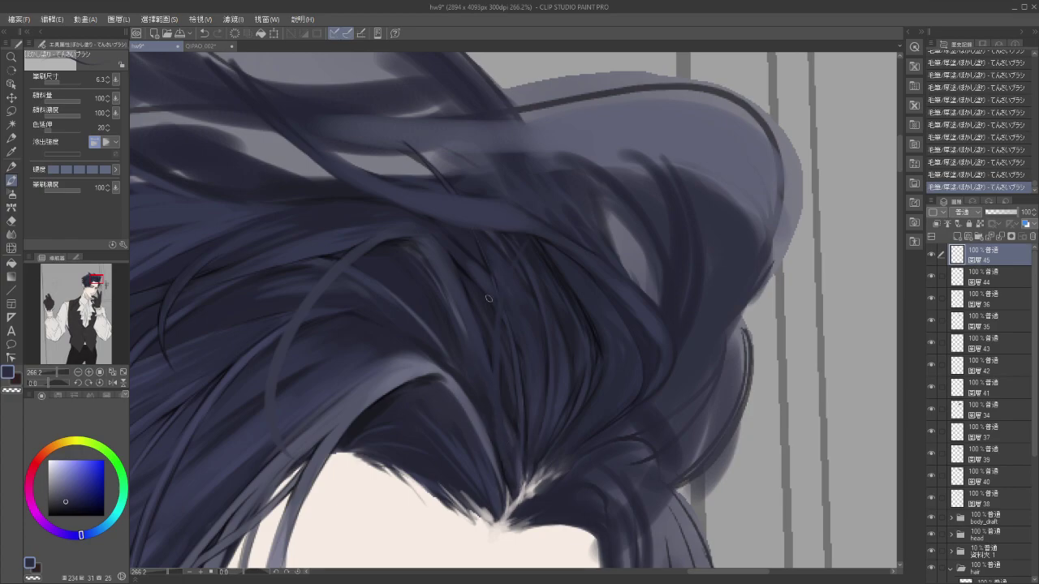
{"action": "key", "text": "ctrl+z"}
{"action": "left_click_drag", "start_coordinate": [502, 401], "coordinate": [508, 474]}
Pick black, switch to the 旧メイン塗り brush at size 3 and draw dark lines between the strands just above the parting.
{"action": "left_click_drag", "start_coordinate": [59, 494], "coordinate": [4, 509]}
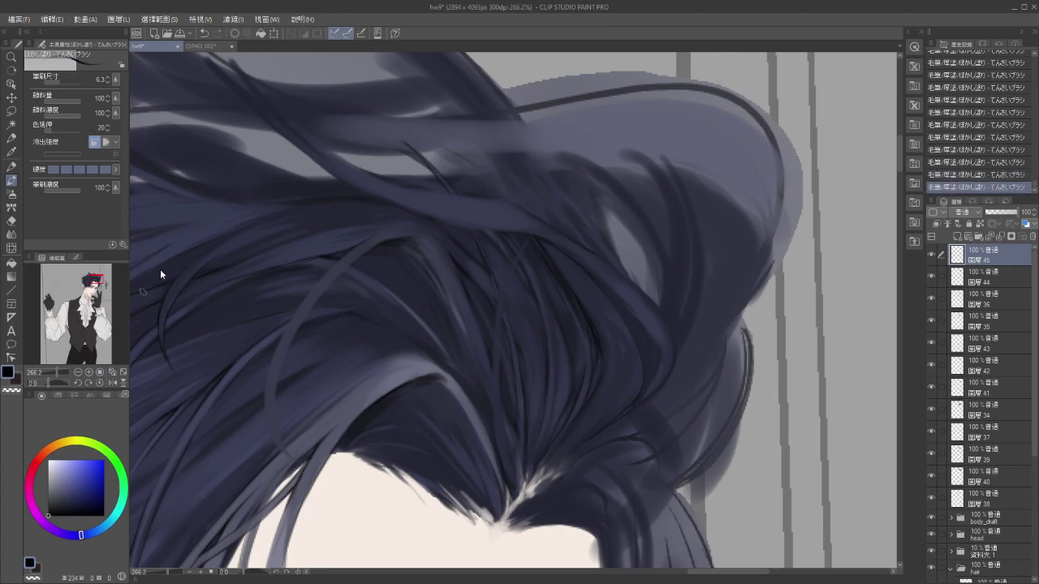
{"action": "left_click", "coordinate": [201, 325]}
{"action": "scroll", "coordinate": [520, 358], "scroll_direction": "up", "scroll_amount": 5}
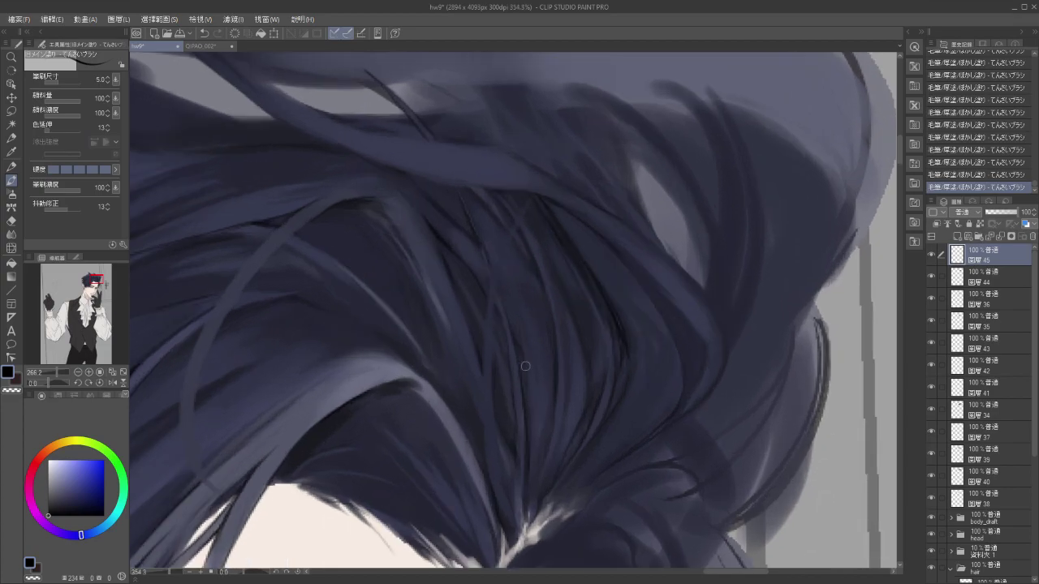
{"action": "left_click_drag", "start_coordinate": [510, 462], "coordinate": [513, 335]}
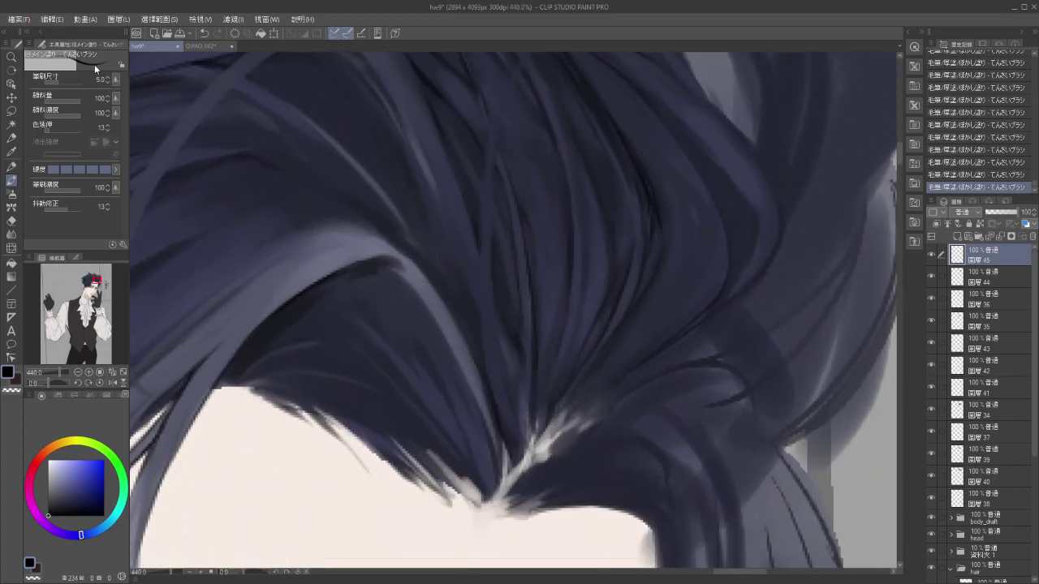
{"action": "key", "text": "bracketleft"}
{"action": "key", "text": "bracketleft"}
{"action": "left_click_drag", "start_coordinate": [514, 393], "coordinate": [502, 412]}
{"action": "left_click_drag", "start_coordinate": [481, 346], "coordinate": [487, 386]}
{"action": "key", "text": "ctrl+z"}
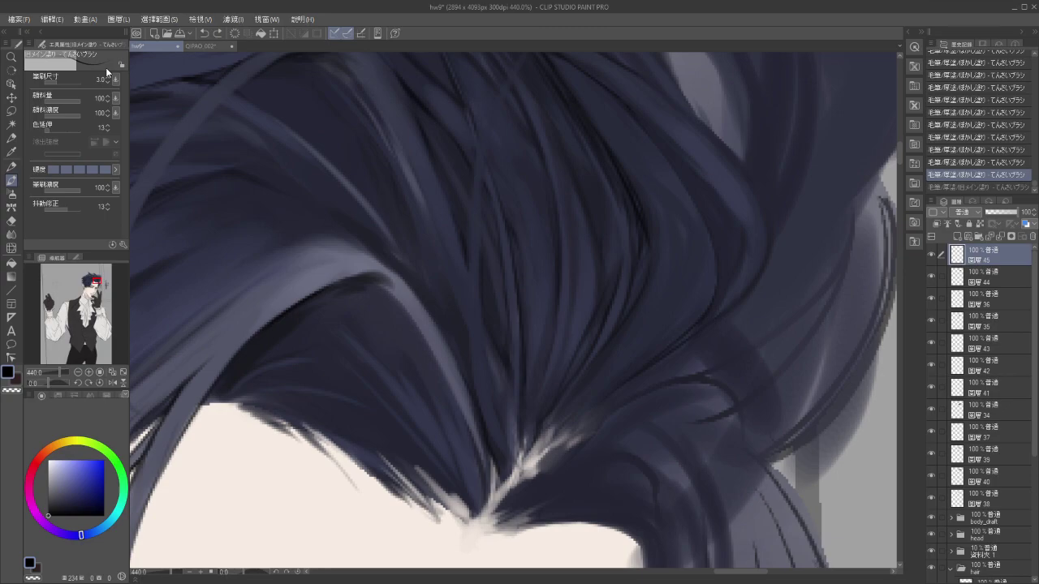
Reduce the brush to size 2 and draw thin black lines down the crown to the parting, redoing unsatisfactory strokes.
{"action": "key", "text": "bracketleft"}
{"action": "key", "text": "ctrl+y"}
{"action": "left_click_drag", "start_coordinate": [481, 284], "coordinate": [477, 333]}
{"action": "key", "text": "ctrl+z"}
{"action": "mouse_move", "coordinate": [480, 235]}
{"action": "left_mouse_down"}
{"action": "mouse_move", "coordinate": [481, 354]}
{"action": "mouse_move", "coordinate": [484, 251]}
{"action": "mouse_move", "coordinate": [491, 296]}
{"action": "left_mouse_up"}
{"action": "key", "text": "ctrl+z"}
{"action": "key", "text": "ctrl+z"}
{"action": "left_click_drag", "start_coordinate": [479, 248], "coordinate": [483, 345]}
{"action": "left_click_drag", "start_coordinate": [489, 397], "coordinate": [511, 450]}
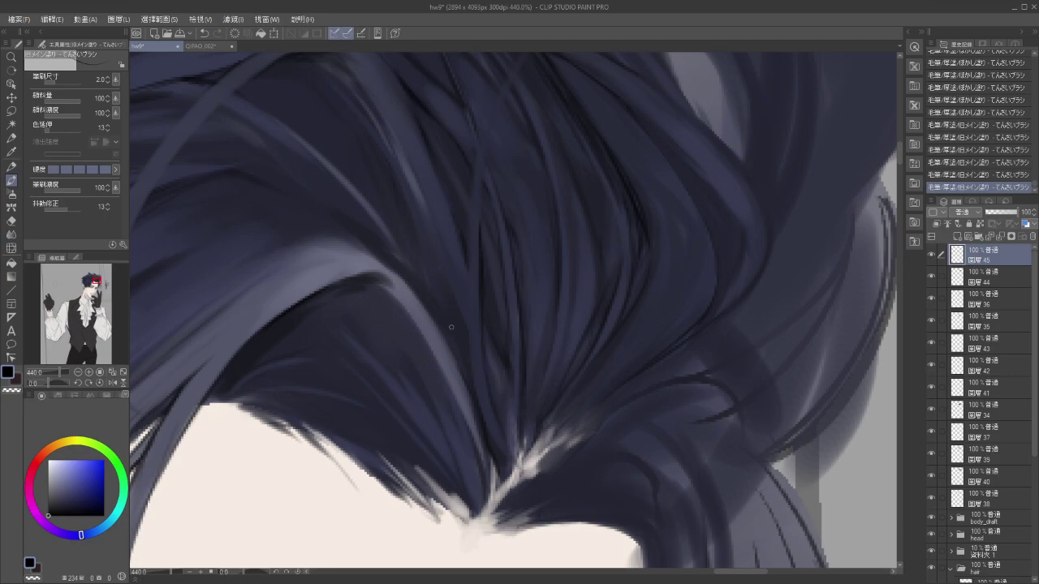
Draw a thin dark line curving from the top of the crown down to the parting, undoing and retrying strokes.
{"action": "scroll", "coordinate": [451, 327], "scroll_direction": "down", "scroll_amount": 5}
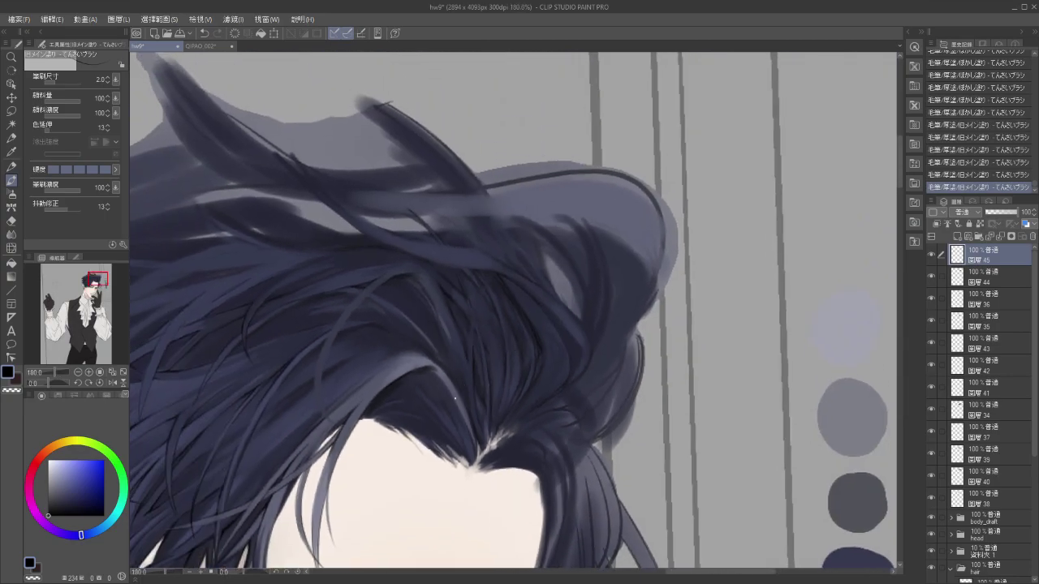
{"action": "scroll", "coordinate": [503, 425], "scroll_direction": "up", "scroll_amount": 4}
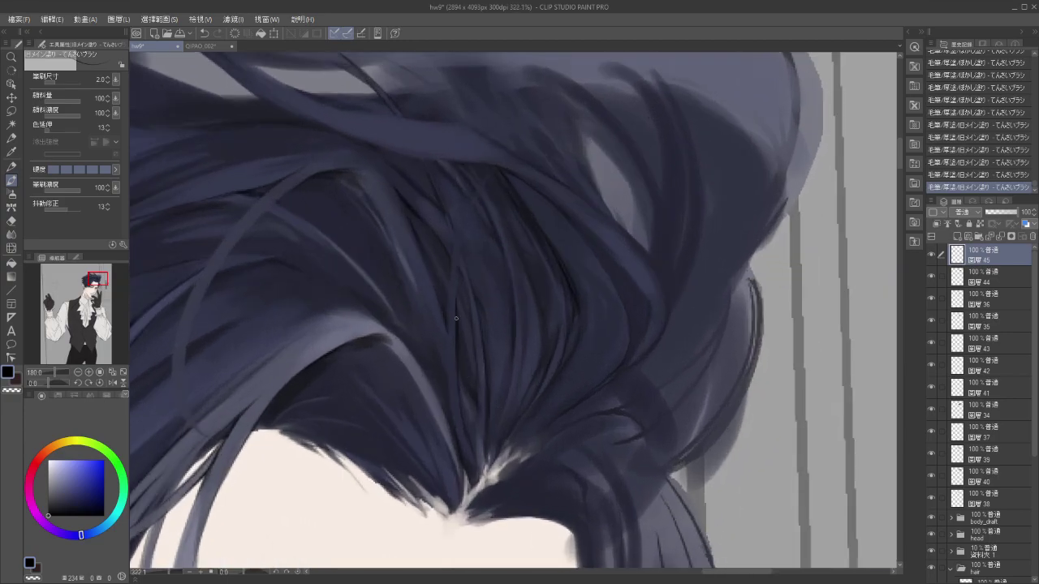
{"action": "left_click_drag", "start_coordinate": [460, 253], "coordinate": [456, 292]}
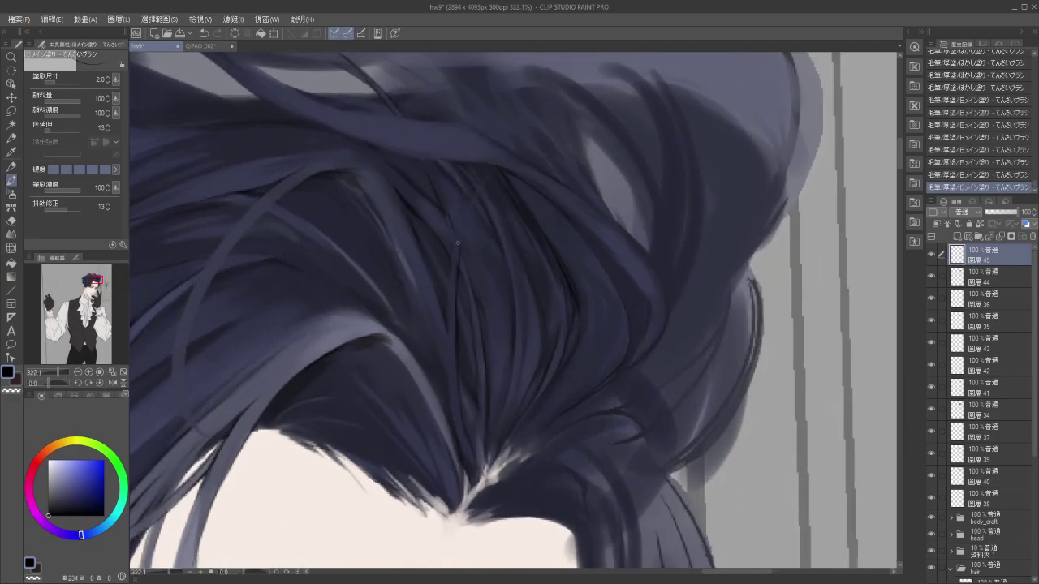
{"action": "left_click_drag", "start_coordinate": [476, 184], "coordinate": [512, 136]}
{"action": "key", "text": "ctrl+z"}
{"action": "key", "text": "ctrl+z"}
{"action": "key", "text": "ctrl+z"}
{"action": "left_click_drag", "start_coordinate": [485, 176], "coordinate": [444, 304]}
{"action": "key", "text": "ctrl+z"}
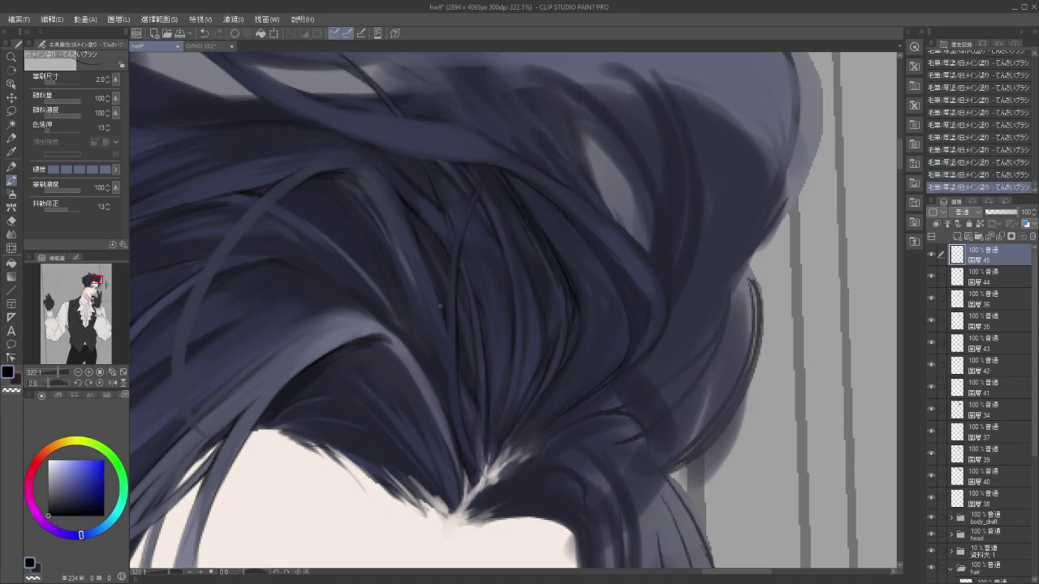
{"action": "key", "text": "ctrl+z"}
{"action": "left_click_drag", "start_coordinate": [447, 375], "coordinate": [472, 457]}
Add short thin black lines at the roots of the parting and between the strands directly above it.
{"action": "scroll", "coordinate": [350, 305], "scroll_direction": "down", "scroll_amount": 4}
{"action": "scroll", "coordinate": [351, 306], "scroll_direction": "up", "scroll_amount": 6}
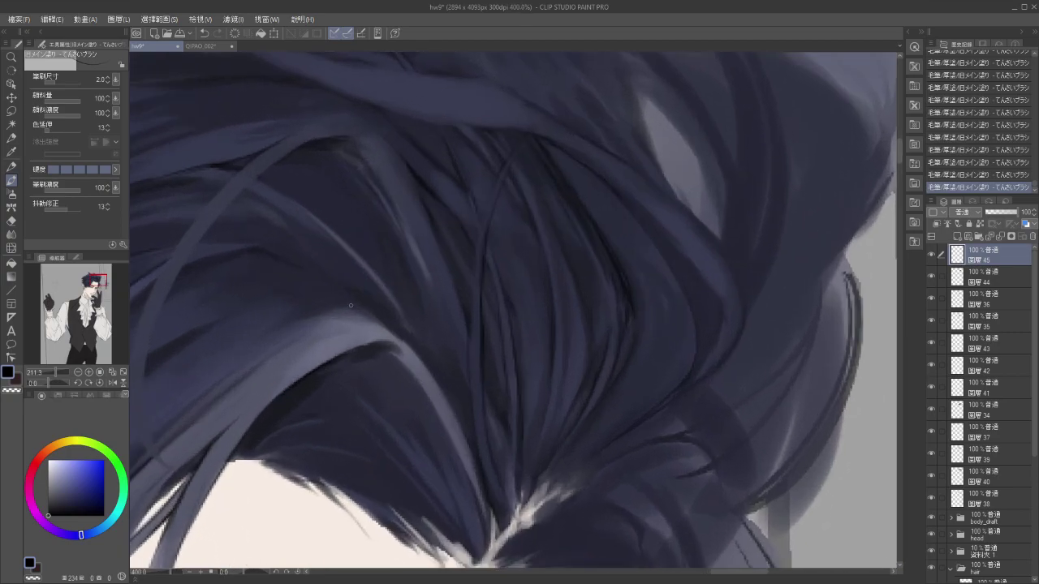
{"action": "left_click_drag", "start_coordinate": [453, 410], "coordinate": [441, 360]}
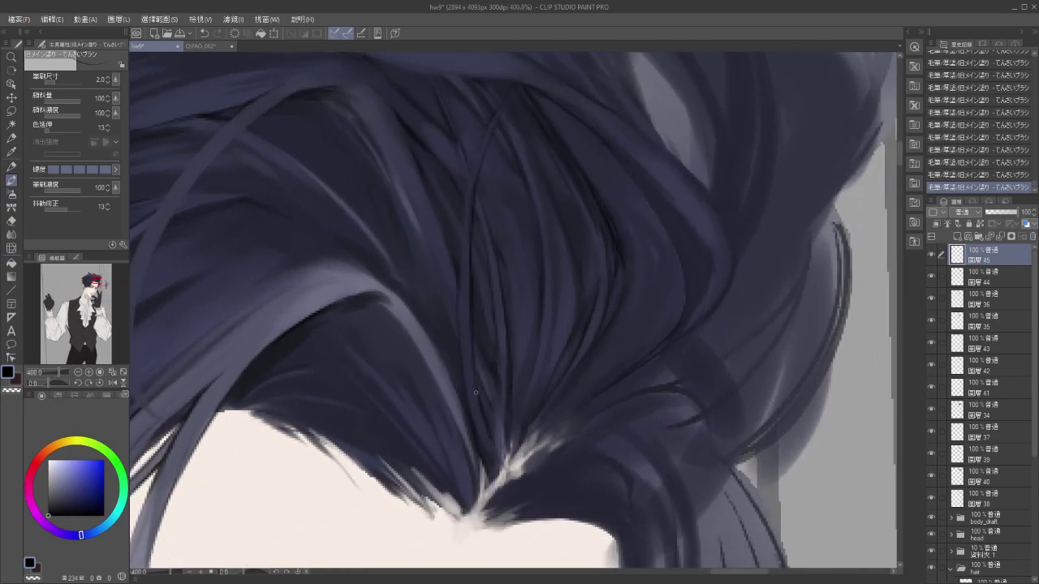
{"action": "key", "text": "ctrl+z"}
{"action": "key", "text": "ctrl+y"}
{"action": "mouse_move", "coordinate": [469, 452]}
{"action": "left_mouse_down"}
{"action": "mouse_move", "coordinate": [473, 469]}
{"action": "mouse_move", "coordinate": [468, 414]}
{"action": "mouse_move", "coordinate": [443, 448]}
{"action": "left_mouse_up"}
{"action": "left_click_drag", "start_coordinate": [493, 391], "coordinate": [489, 460]}
{"action": "left_click_drag", "start_coordinate": [526, 417], "coordinate": [494, 436]}
{"action": "left_click_drag", "start_coordinate": [486, 292], "coordinate": [494, 351]}
{"action": "key", "text": "ctrl+z"}
{"action": "left_click_drag", "start_coordinate": [477, 276], "coordinate": [481, 285]}
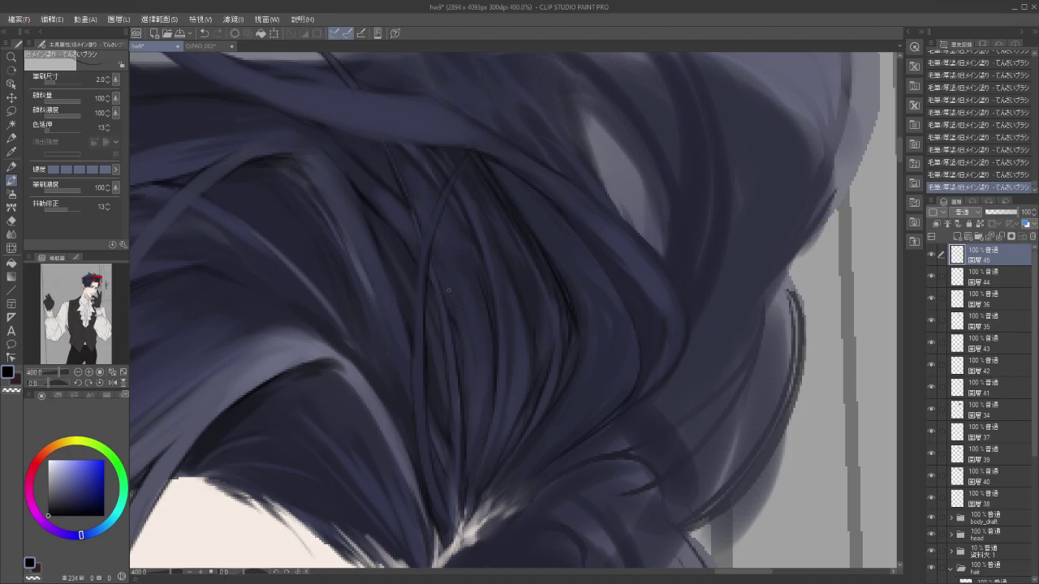
Sample a mid blue, add a new layer above the hair layers and draw strands over the crown with the brush at size 5.
{"action": "scroll", "coordinate": [448, 290], "scroll_direction": "down", "scroll_amount": 5}
{"action": "mouse_move", "coordinate": [526, 395]}
{"action": "left_mouse_down"}
{"action": "mouse_move", "coordinate": [587, 341]}
{"action": "mouse_move", "coordinate": [606, 381]}
{"action": "left_mouse_up"}
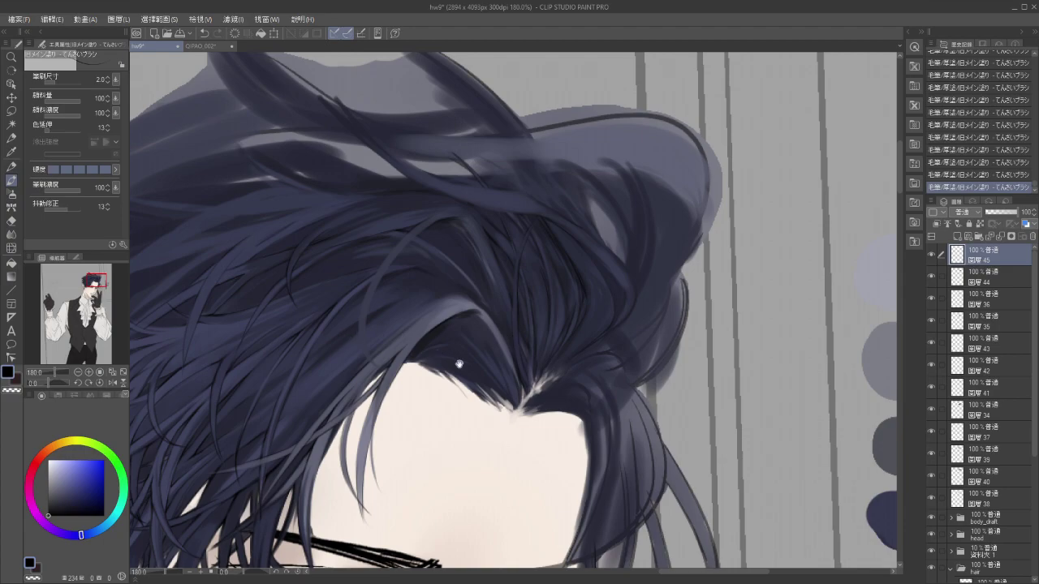
{"action": "left_click_drag", "start_coordinate": [478, 381], "coordinate": [493, 393]}
{"action": "left_click_drag", "start_coordinate": [441, 344], "coordinate": [503, 361]}
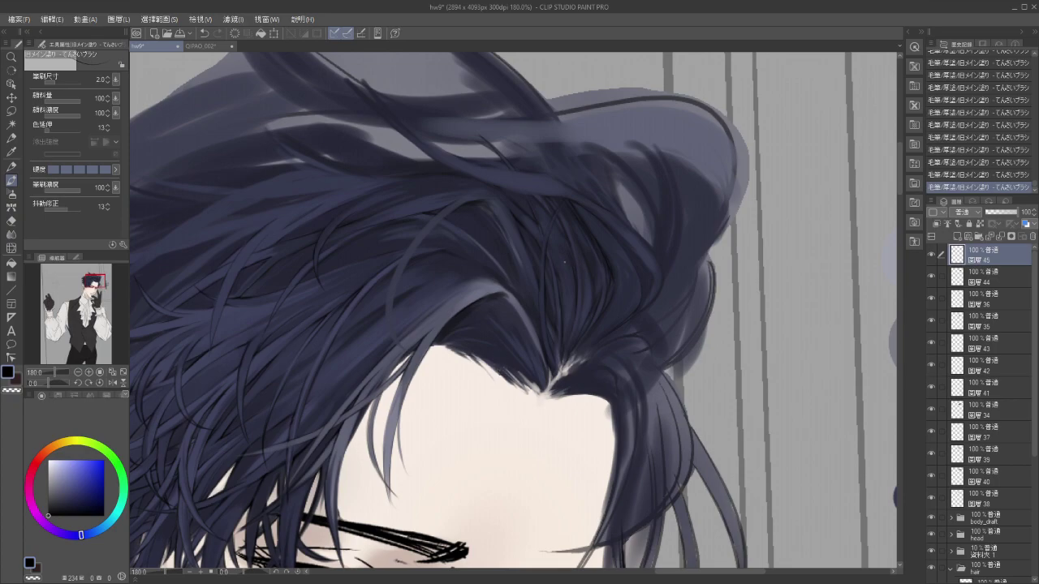
{"action": "left_click", "coordinate": [586, 302], "text": "alt"}
{"action": "left_click", "coordinate": [957, 237]}
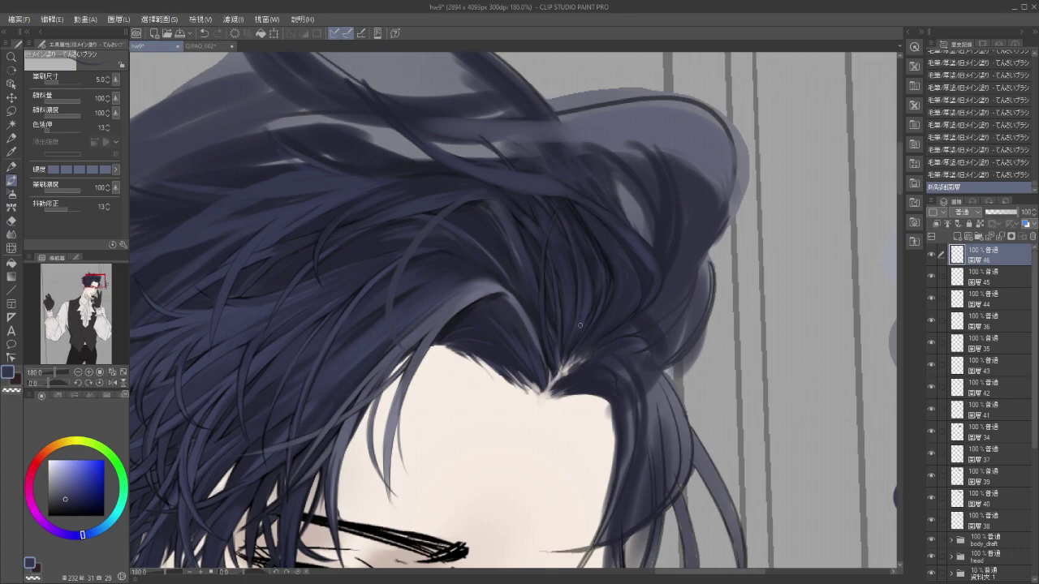
{"action": "left_click_drag", "start_coordinate": [602, 259], "coordinate": [590, 285]}
{"action": "key", "text": "ctrl+z"}
{"action": "key", "text": "ctrl+z"}
{"action": "left_click_drag", "start_coordinate": [580, 250], "coordinate": [594, 328]}
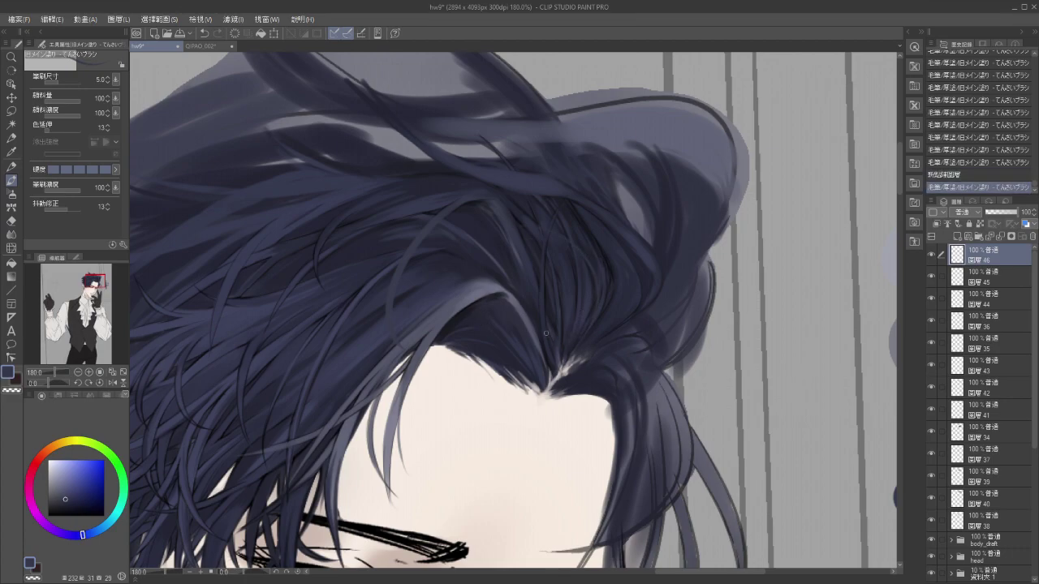
Rework the long blue strand falling from the crown to the parting, comparing repeated attempts by undoing and redoing.
{"action": "key", "text": "ctrl+z"}
{"action": "key", "text": "ctrl+y"}
{"action": "key", "text": "ctrl+z"}
{"action": "left_click_drag", "start_coordinate": [564, 239], "coordinate": [575, 346]}
{"action": "key", "text": "ctrl+z"}
{"action": "key", "text": "ctrl+y"}
{"action": "key", "text": "ctrl+z"}
{"action": "key", "text": "ctrl+y"}
{"action": "key", "text": "ctrl+z"}
{"action": "mouse_move", "coordinate": [578, 247]}
{"action": "left_mouse_down"}
{"action": "mouse_move", "coordinate": [598, 277]}
{"action": "mouse_move", "coordinate": [600, 333]}
{"action": "mouse_move", "coordinate": [577, 354]}
{"action": "left_mouse_up"}
{"action": "key", "text": "ctrl+z"}
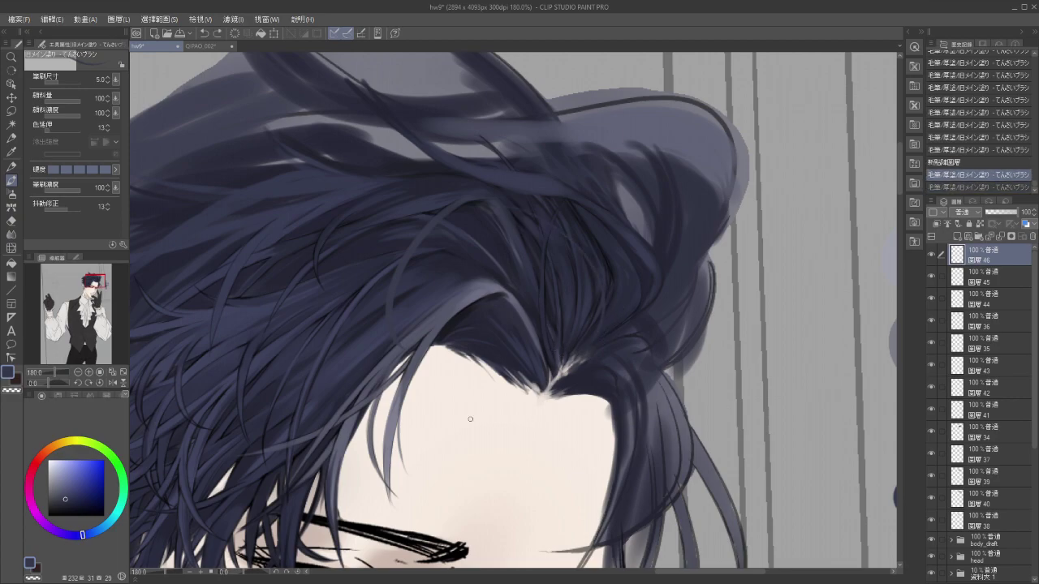
Sample a blue from the hair and paint size 5 strands over the lock to the left of the parting.
{"action": "scroll", "coordinate": [471, 419], "scroll_direction": "down", "scroll_amount": 3}
{"action": "left_click_drag", "start_coordinate": [540, 400], "coordinate": [530, 326]}
{"action": "mouse_move", "coordinate": [527, 368]}
{"action": "left_mouse_down"}
{"action": "mouse_move", "coordinate": [536, 353]}
{"action": "mouse_move", "coordinate": [545, 366]}
{"action": "left_mouse_up"}
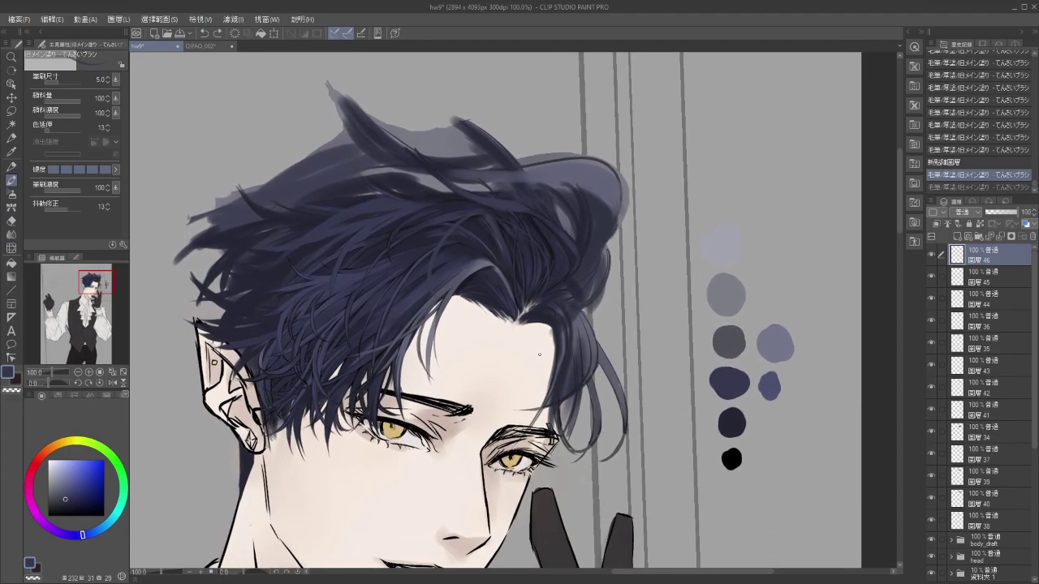
{"action": "scroll", "coordinate": [542, 360], "scroll_direction": "up", "scroll_amount": 1}
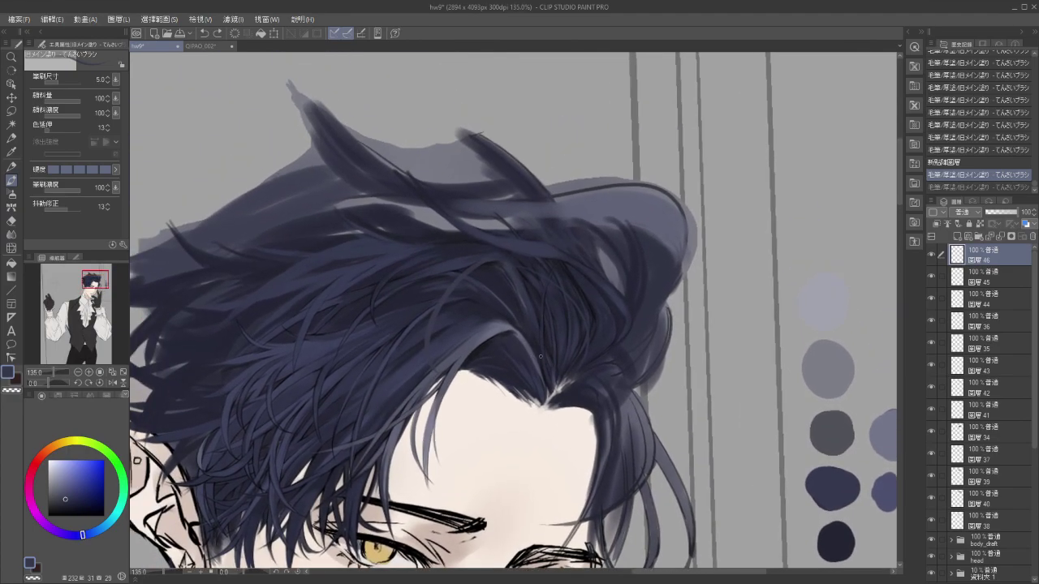
{"action": "scroll", "coordinate": [540, 356], "scroll_direction": "up", "scroll_amount": 2}
{"action": "left_click_drag", "start_coordinate": [508, 317], "coordinate": [530, 364]}
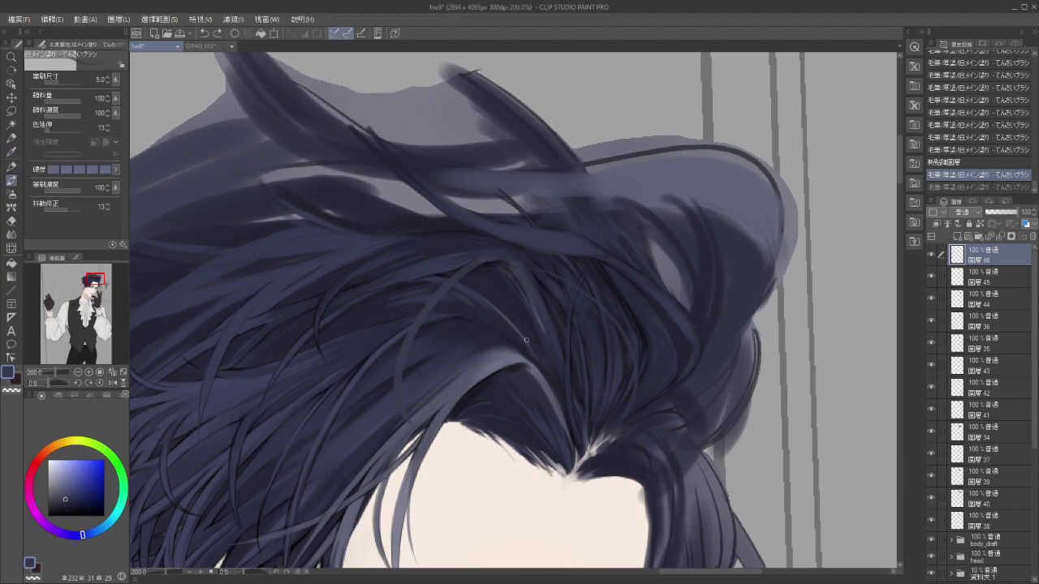
{"action": "left_click", "coordinate": [528, 336], "text": "alt"}
{"action": "key", "text": "b"}
{"action": "key", "text": "b"}
{"action": "key", "text": "b"}
{"action": "left_click_drag", "start_coordinate": [526, 341], "coordinate": [539, 362]}
{"action": "left_click_drag", "start_coordinate": [513, 322], "coordinate": [533, 358]}
{"action": "left_click_drag", "start_coordinate": [511, 331], "coordinate": [560, 395]}
{"action": "left_click_drag", "start_coordinate": [527, 354], "coordinate": [543, 370]}
{"action": "left_click_drag", "start_coordinate": [479, 315], "coordinate": [466, 294]}
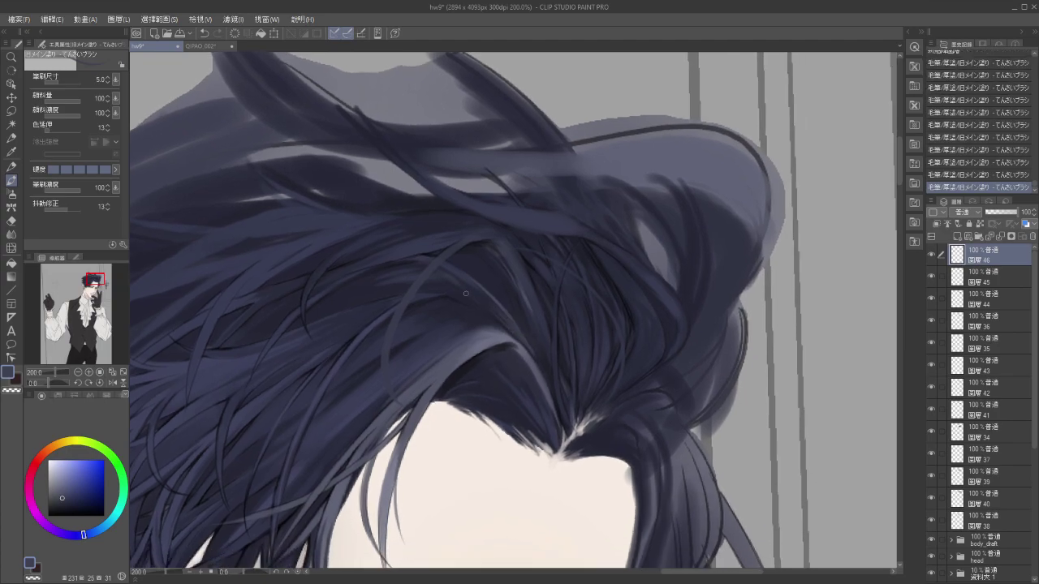
Switch to the ぼかし塗り brush at size 10 and soften the new strands on the crown left of the parting.
{"action": "left_click", "coordinate": [195, 338]}
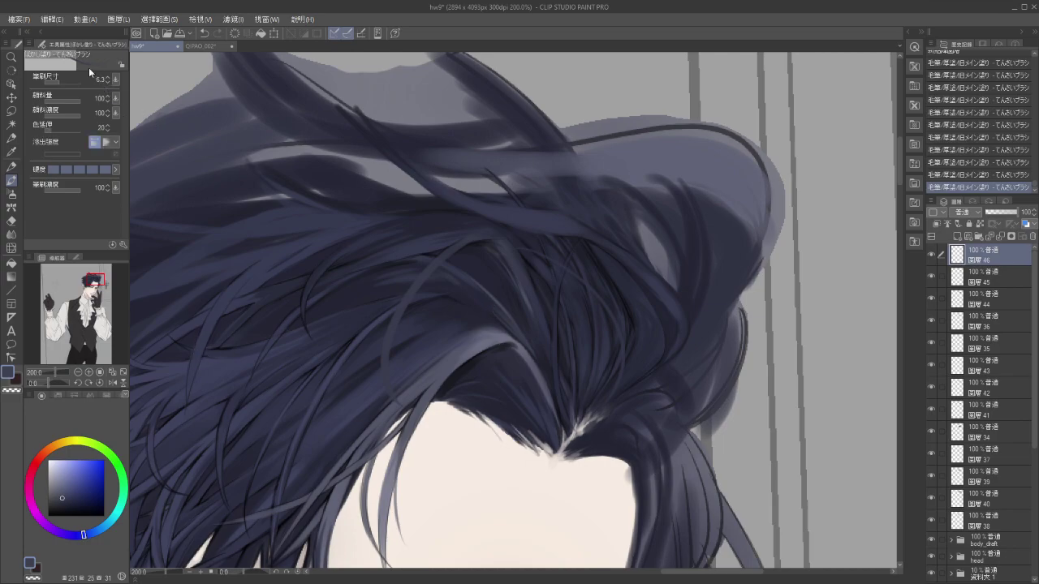
{"action": "mouse_move", "coordinate": [486, 302]}
{"action": "left_mouse_down"}
{"action": "mouse_move", "coordinate": [560, 371]}
{"action": "mouse_move", "coordinate": [603, 388]}
{"action": "left_mouse_up"}
{"action": "left_click_drag", "start_coordinate": [524, 339], "coordinate": [628, 323]}
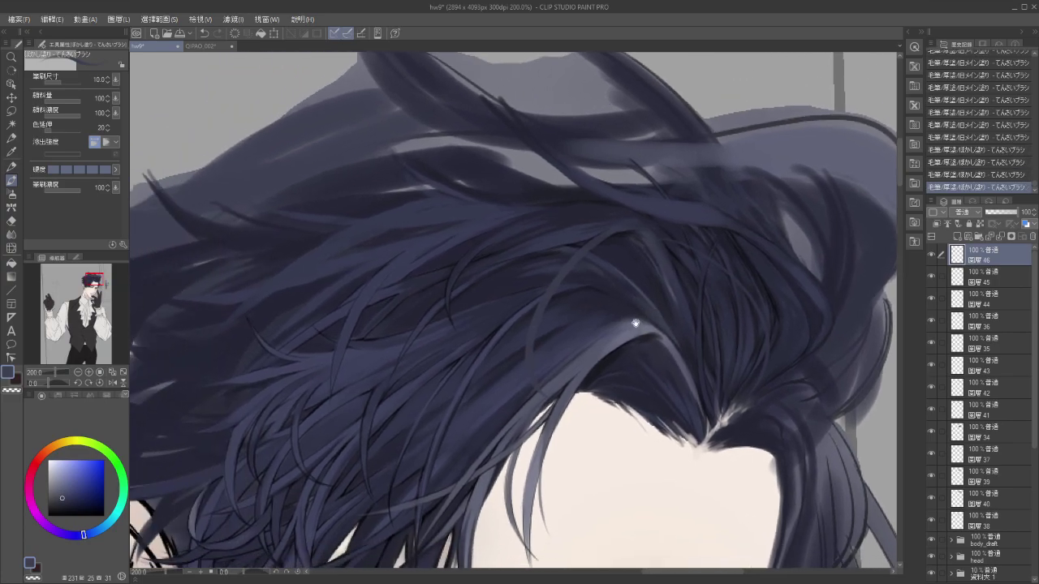
{"action": "mouse_move", "coordinate": [599, 284]}
{"action": "left_mouse_down"}
{"action": "mouse_move", "coordinate": [641, 307]}
{"action": "mouse_move", "coordinate": [557, 246]}
{"action": "mouse_move", "coordinate": [578, 270]}
{"action": "left_mouse_up"}
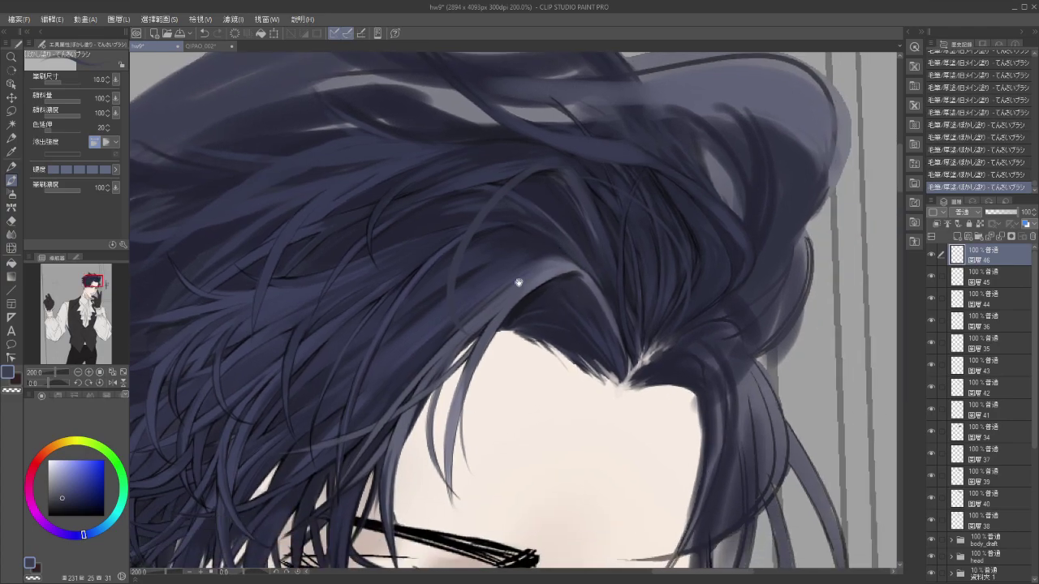
{"action": "scroll", "coordinate": [519, 282], "scroll_direction": "down", "scroll_amount": 3}
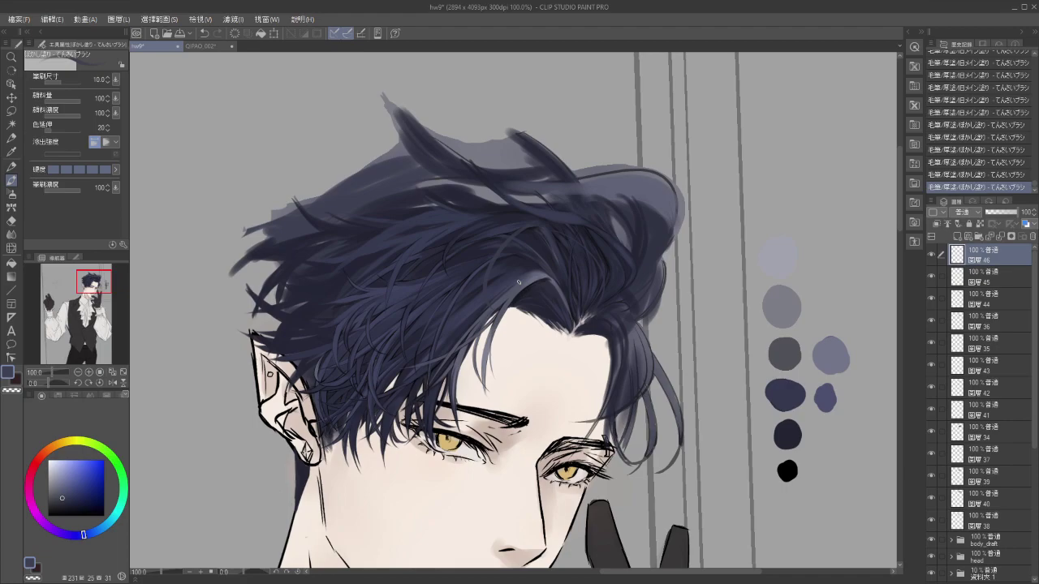
{"action": "scroll", "coordinate": [519, 282], "scroll_direction": "up", "scroll_amount": 3}
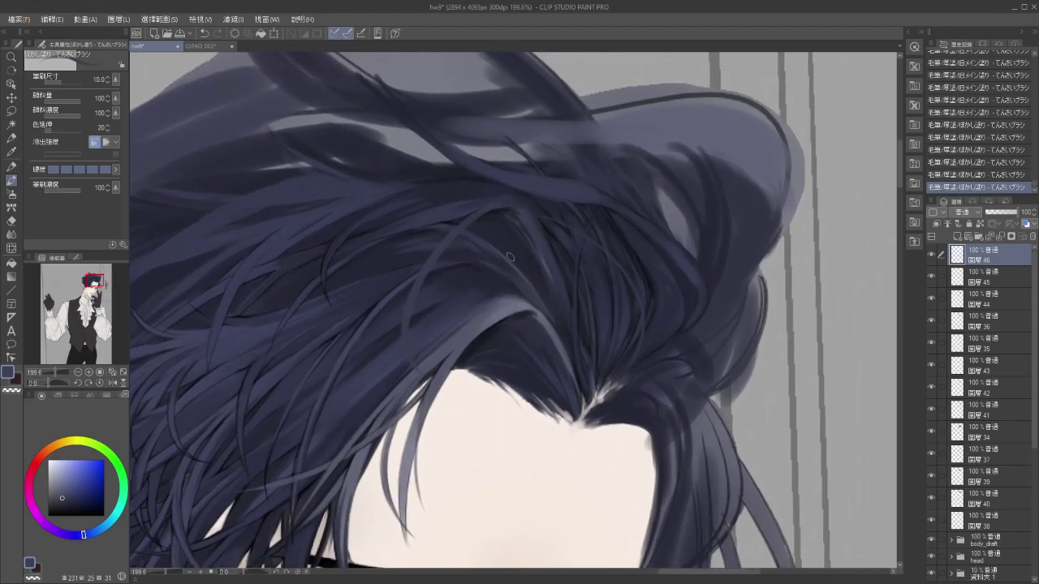
Soften the short strands at the crown's bend with the ぼかし塗り brush at size 10, undoing the unwanted strokes.
{"action": "mouse_move", "coordinate": [510, 257]}
{"action": "left_mouse_down"}
{"action": "mouse_move", "coordinate": [560, 336]}
{"action": "mouse_move", "coordinate": [552, 297]}
{"action": "left_mouse_up"}
{"action": "left_click_drag", "start_coordinate": [541, 249], "coordinate": [557, 296]}
{"action": "left_click_drag", "start_coordinate": [509, 215], "coordinate": [534, 273]}
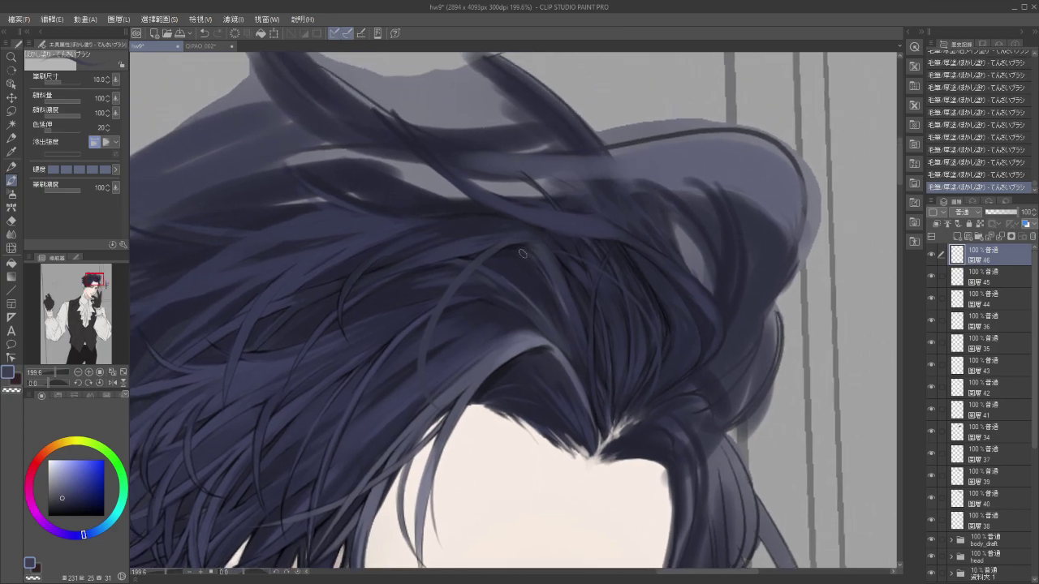
{"action": "key", "text": "ctrl+z"}
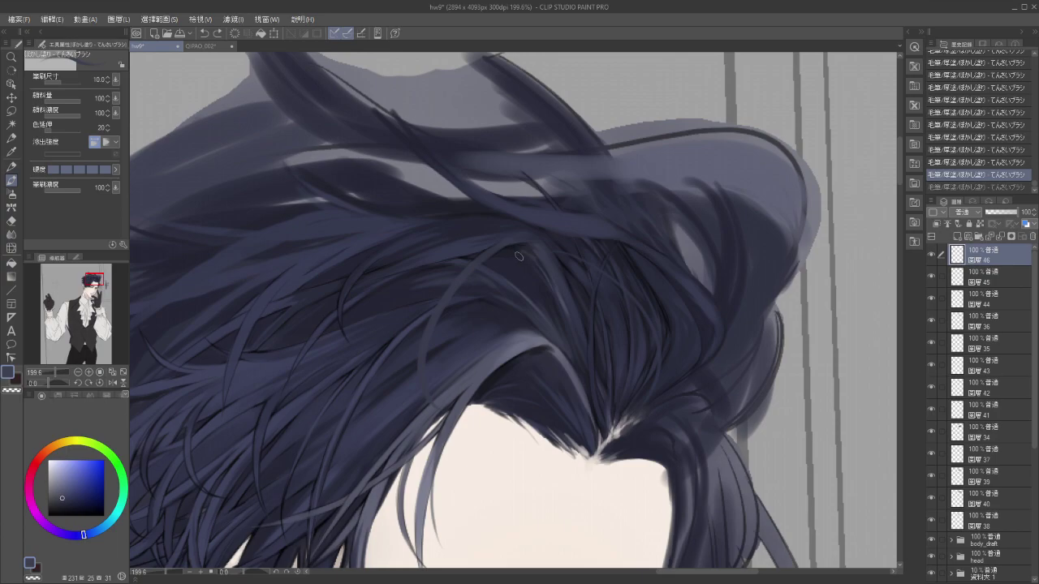
{"action": "mouse_move", "coordinate": [526, 243]}
{"action": "left_mouse_down"}
{"action": "mouse_move", "coordinate": [478, 267]}
{"action": "mouse_move", "coordinate": [542, 244]}
{"action": "left_mouse_up"}
{"action": "key", "text": "ctrl+z"}
{"action": "key", "text": "ctrl+z"}
{"action": "left_click_drag", "start_coordinate": [469, 279], "coordinate": [529, 241]}
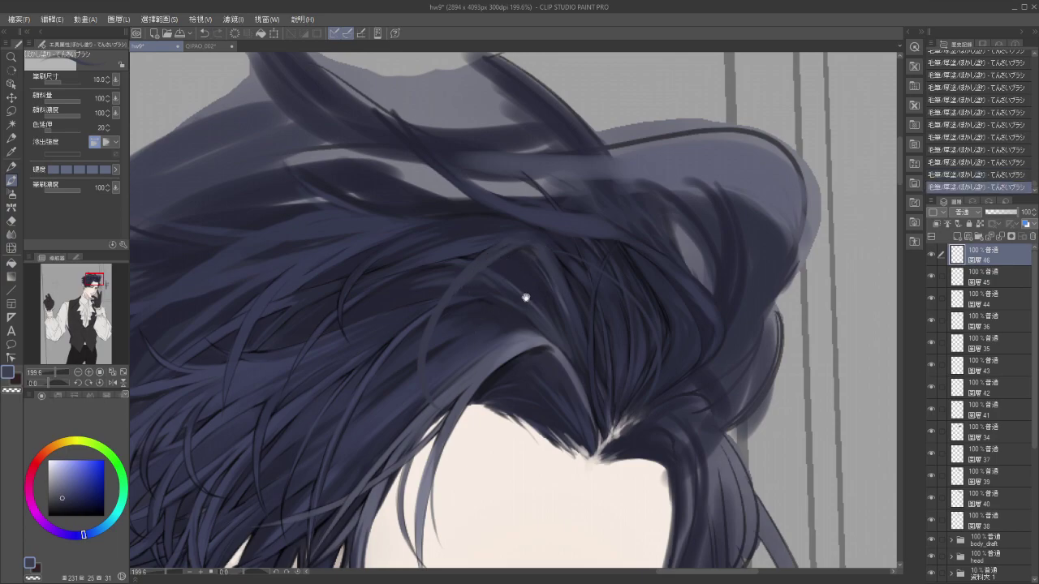
Paint a soft stroke from the crown down along the long curved strand, undoing one attempt and comparing the redone one.
{"action": "left_click_drag", "start_coordinate": [526, 297], "coordinate": [584, 267]}
{"action": "left_click_drag", "start_coordinate": [565, 219], "coordinate": [474, 339]}
{"action": "key", "text": "ctrl+z"}
{"action": "mouse_move", "coordinate": [578, 206]}
{"action": "left_mouse_down"}
{"action": "mouse_move", "coordinate": [536, 235]}
{"action": "mouse_move", "coordinate": [484, 335]}
{"action": "left_mouse_up"}
{"action": "key", "text": "ctrl+z"}
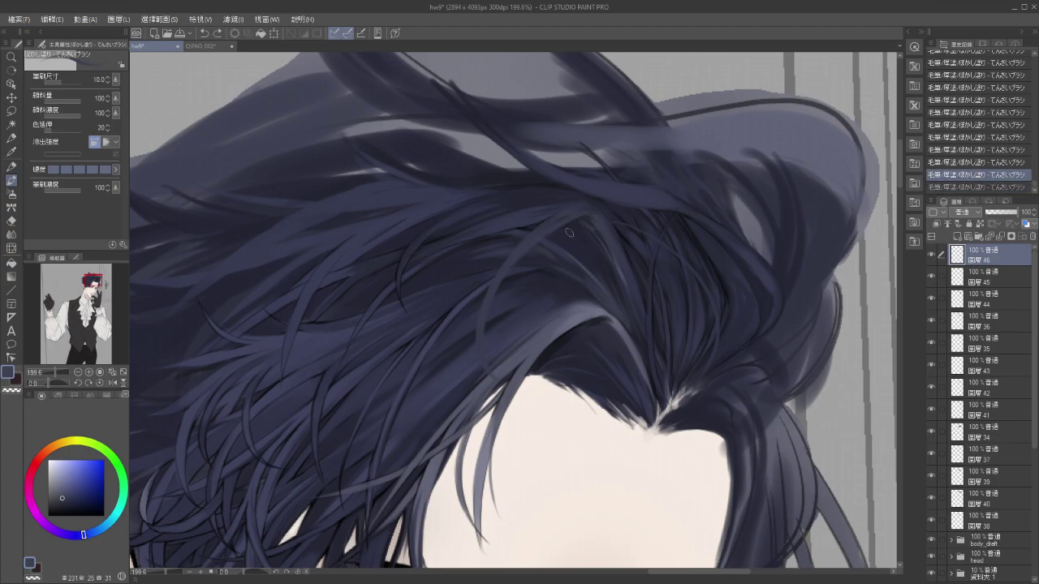
{"action": "key", "text": "ctrl+y"}
{"action": "scroll", "coordinate": [447, 346], "scroll_direction": "down", "scroll_amount": 3}
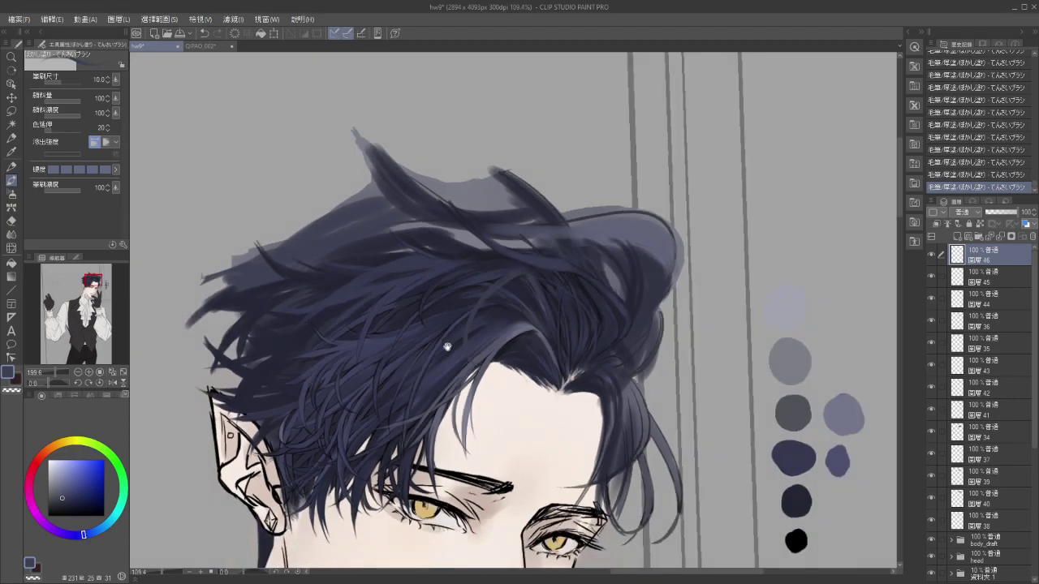
{"action": "left_click_drag", "start_coordinate": [576, 277], "coordinate": [590, 262]}
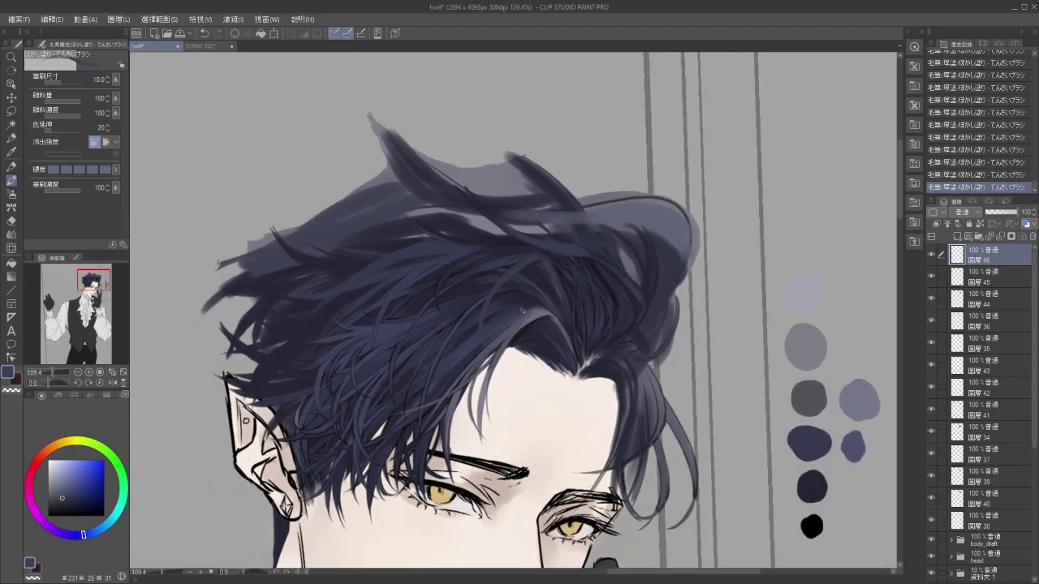
{"action": "scroll", "coordinate": [476, 286], "scroll_direction": "up", "scroll_amount": 3}
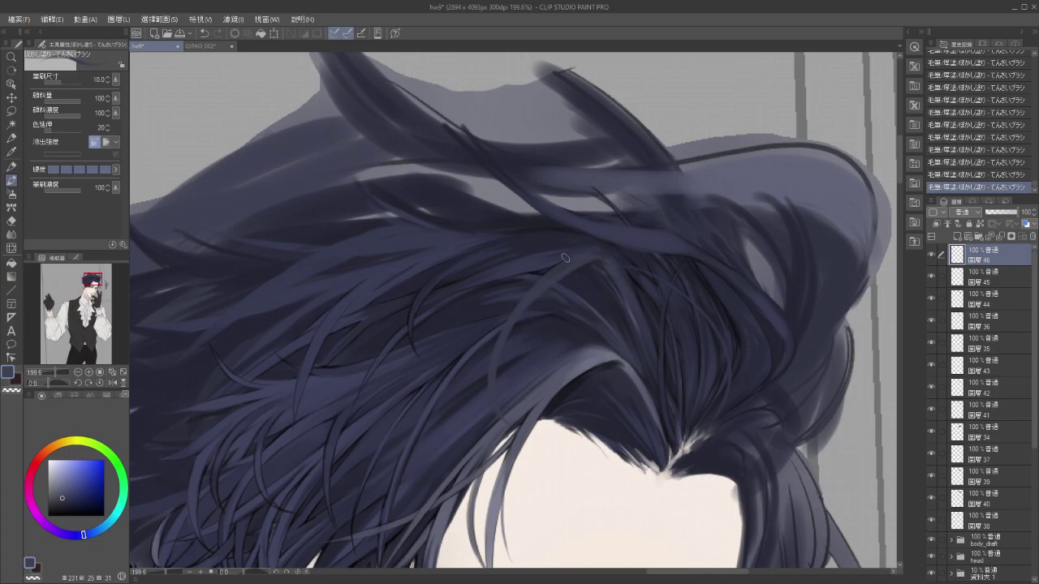
{"action": "key", "text": "ctrl+z"}
{"action": "key", "text": "ctrl+y"}
Try two more soft strokes down the long curved strand toward the hairline, comparing the second by undo and redo.
{"action": "left_click_drag", "start_coordinate": [554, 255], "coordinate": [547, 409]}
{"action": "key", "text": "ctrl+z"}
{"action": "left_click_drag", "start_coordinate": [563, 255], "coordinate": [498, 427]}
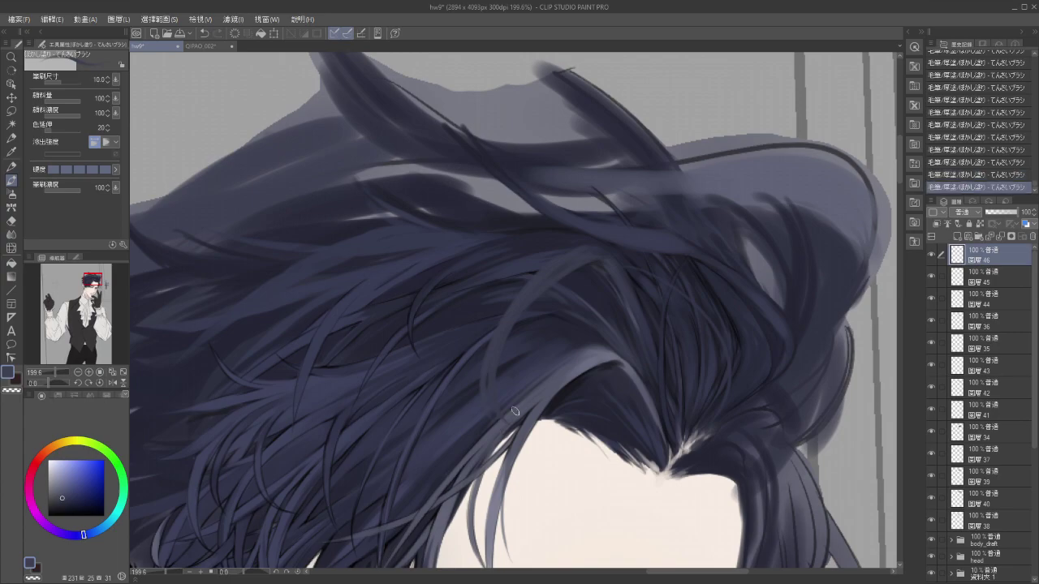
{"action": "key", "text": "ctrl+z"}
{"action": "key", "text": "ctrl+y"}
{"action": "key", "text": "ctrl+z"}
{"action": "key", "text": "ctrl+y"}
{"action": "key", "text": "ctrl+z"}
{"action": "key", "text": "ctrl+y"}
{"action": "key", "text": "ctrl+z"}
Repaint the long curved strand with a fresh soft stroke and blend its bend at the crown.
{"action": "left_click_drag", "start_coordinate": [590, 261], "coordinate": [528, 394]}
{"action": "key", "text": "ctrl+z"}
{"action": "key", "text": "ctrl+y"}
{"action": "key", "text": "ctrl+z"}
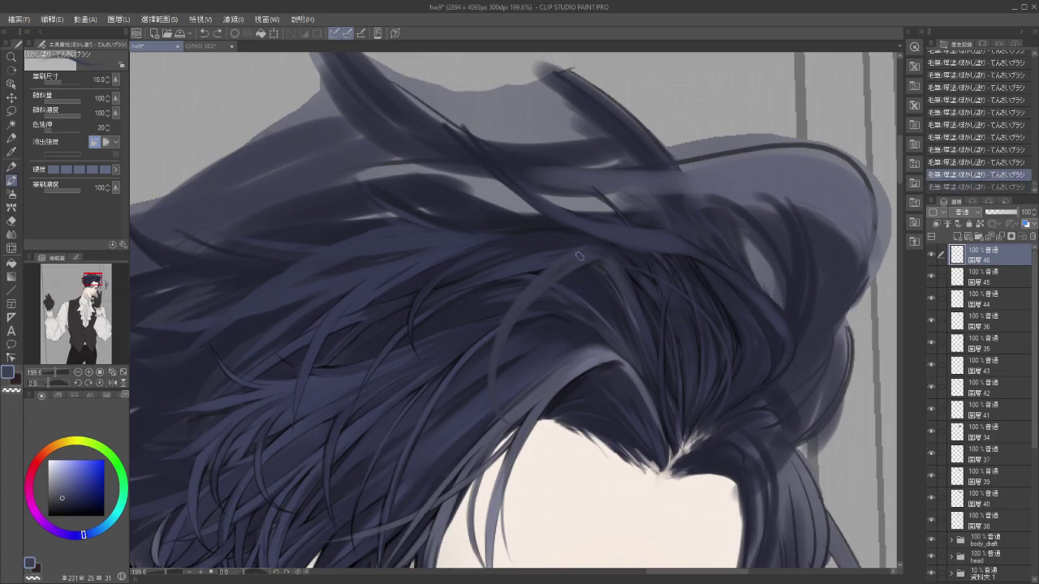
{"action": "key", "text": "ctrl+y"}
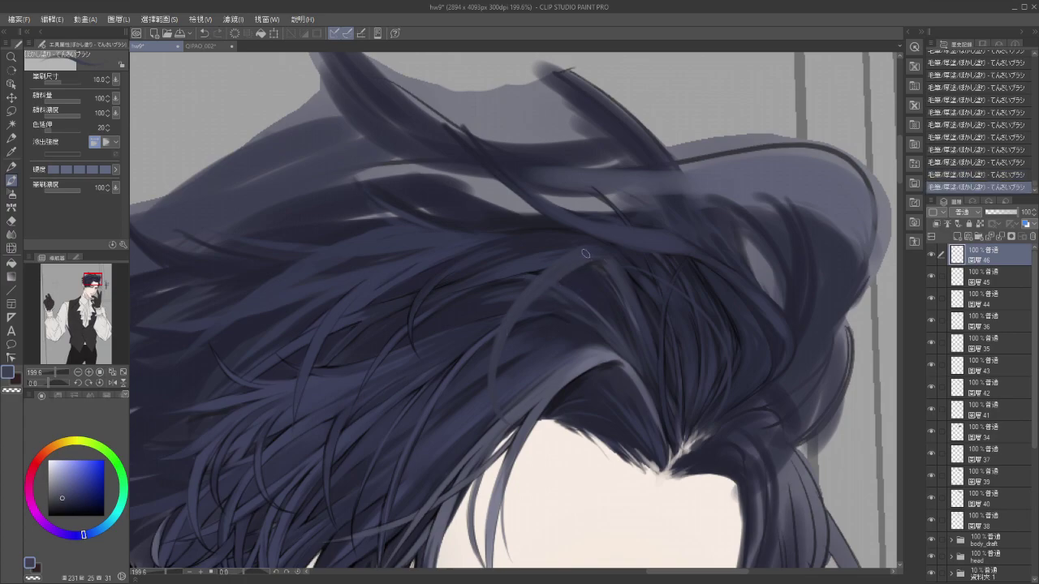
{"action": "left_click_drag", "start_coordinate": [581, 349], "coordinate": [631, 282]}
{"action": "left_click_drag", "start_coordinate": [566, 250], "coordinate": [622, 261]}
Pick layer 圖層 45 from the canvas, sample hair blues and try soft strokes along the curved strand, undoing them.
{"action": "left_click", "coordinate": [596, 282], "text": "ctrl"}
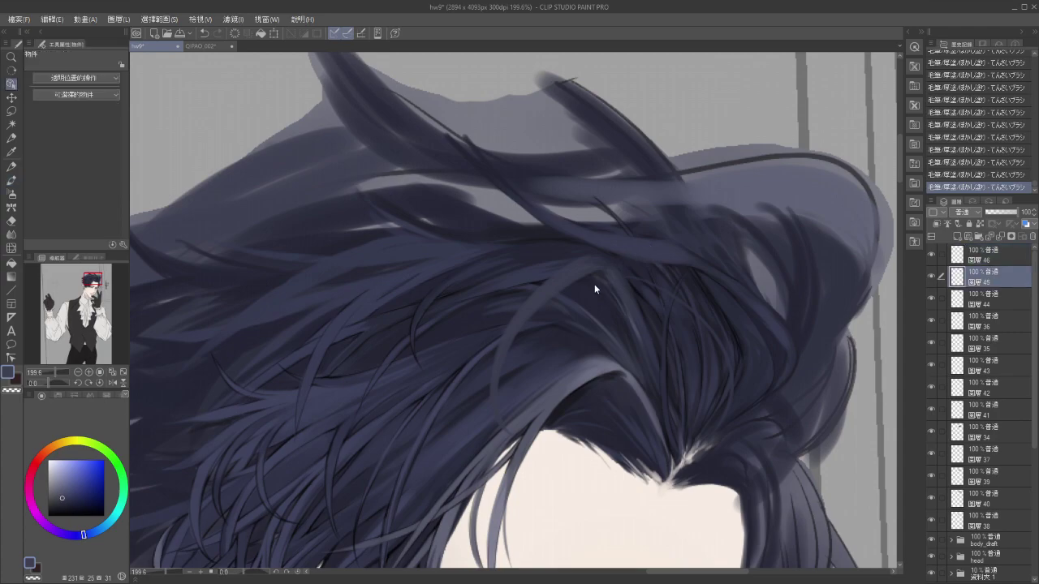
{"action": "left_click", "coordinate": [642, 251], "text": "alt"}
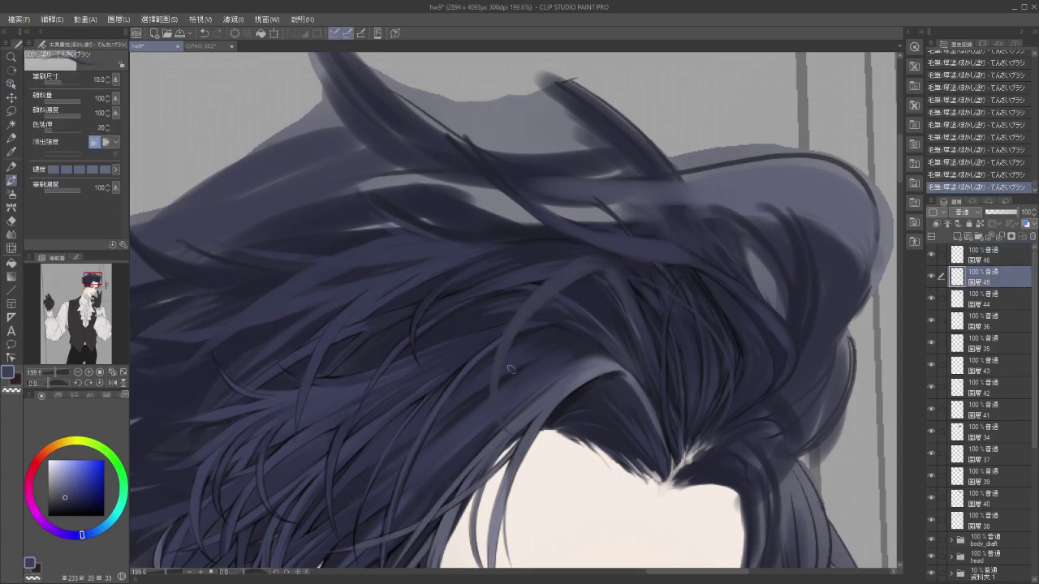
{"action": "left_click", "coordinate": [648, 246], "text": "alt"}
{"action": "key", "text": "ctrl+z"}
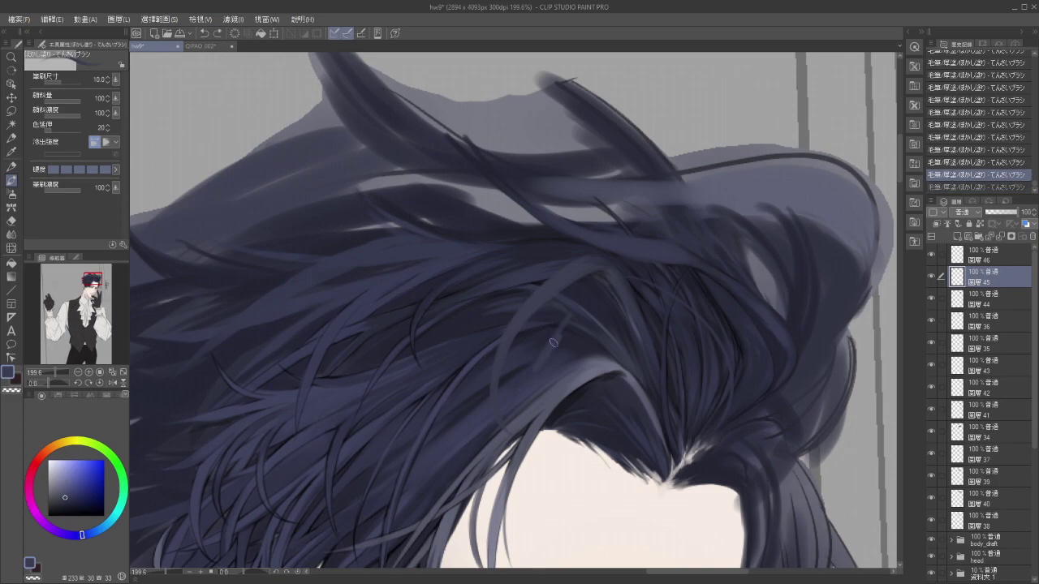
{"action": "left_click_drag", "start_coordinate": [539, 297], "coordinate": [524, 305]}
{"action": "key", "text": "ctrl+z"}
{"action": "left_click", "coordinate": [578, 338], "text": "alt"}
{"action": "left_click_drag", "start_coordinate": [604, 265], "coordinate": [574, 278]}
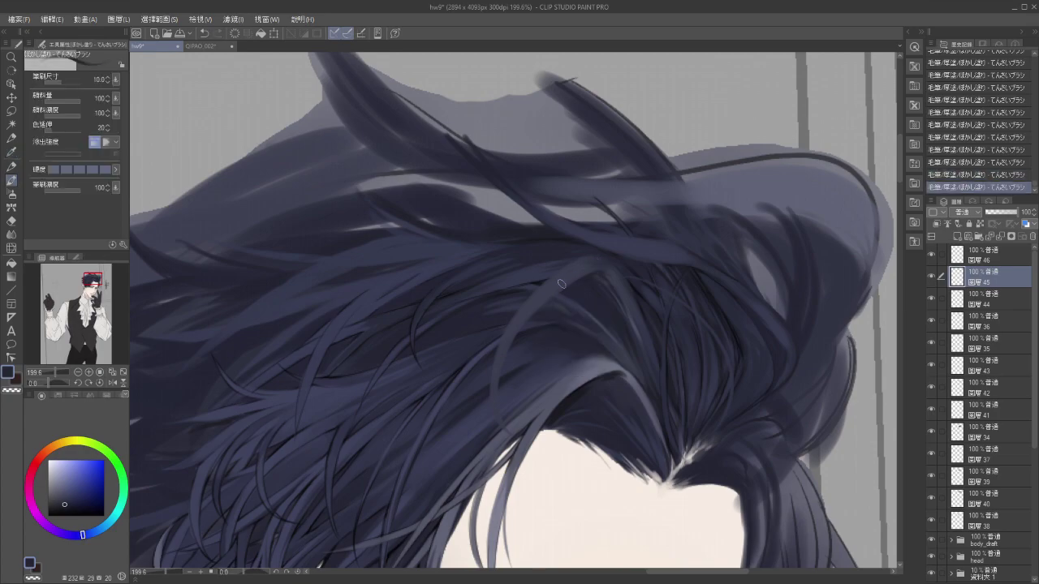
{"action": "key", "text": "ctrl+z"}
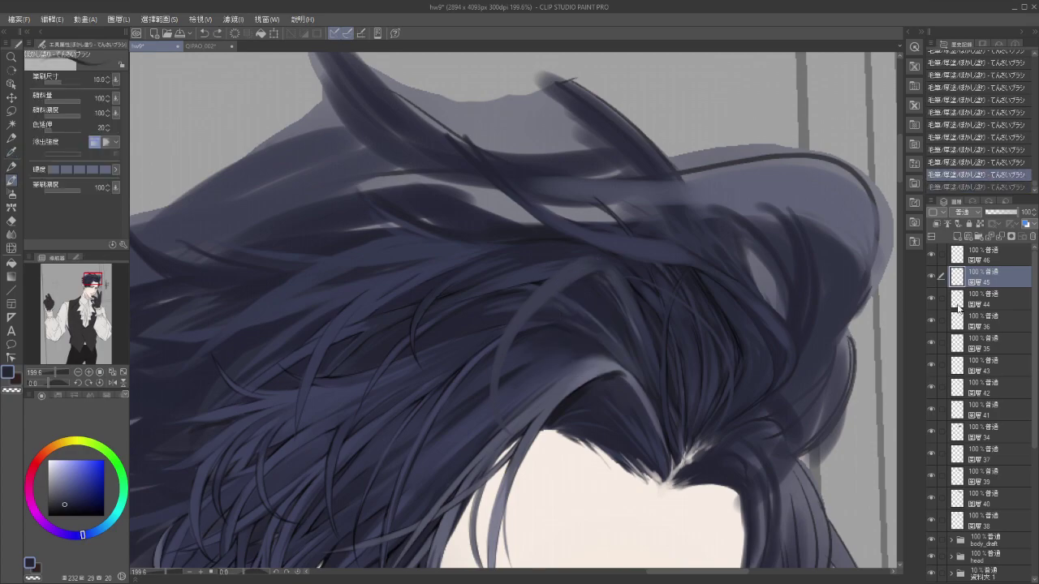
Return to layer 圖層 46 and try a soft dark stroke over the upper bend of the curved strand.
{"action": "left_click", "coordinate": [1006, 259]}
{"action": "left_click_drag", "start_coordinate": [585, 265], "coordinate": [555, 288]}
{"action": "key", "text": "ctrl+z"}
{"action": "key", "text": "ctrl+y"}
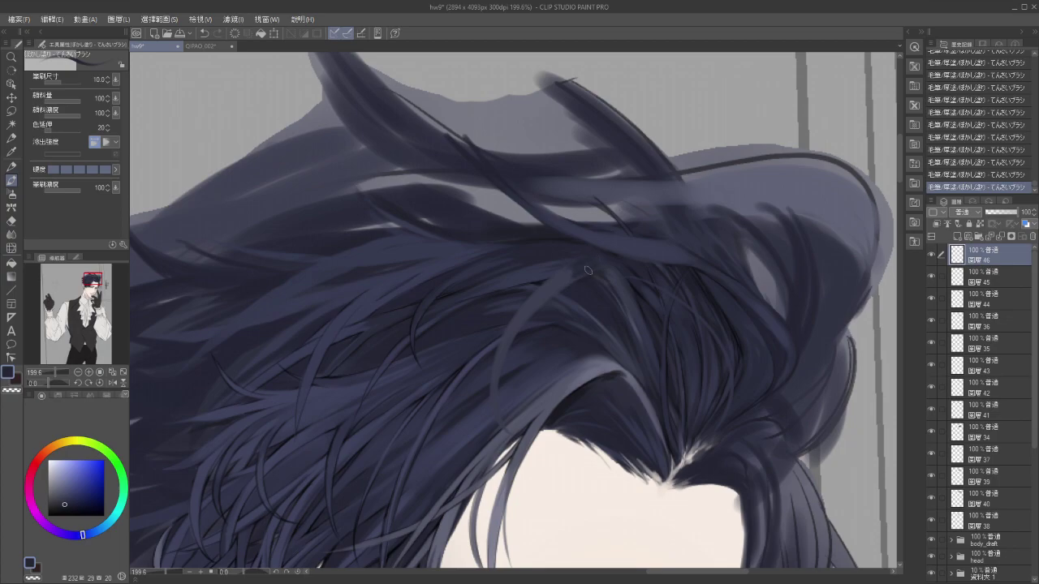
Undo the last run of ぼかし塗り strokes on the curved strand and crown.
{"action": "key", "text": "ctrl+z"}
{"action": "key", "text": "ctrl+z"}
{"action": "key", "text": "ctrl+z"}
{"action": "key", "text": "ctrl+z"}
{"action": "key", "text": "ctrl+z"}
{"action": "key", "text": "ctrl+z"}
{"action": "key", "text": "ctrl+z"}
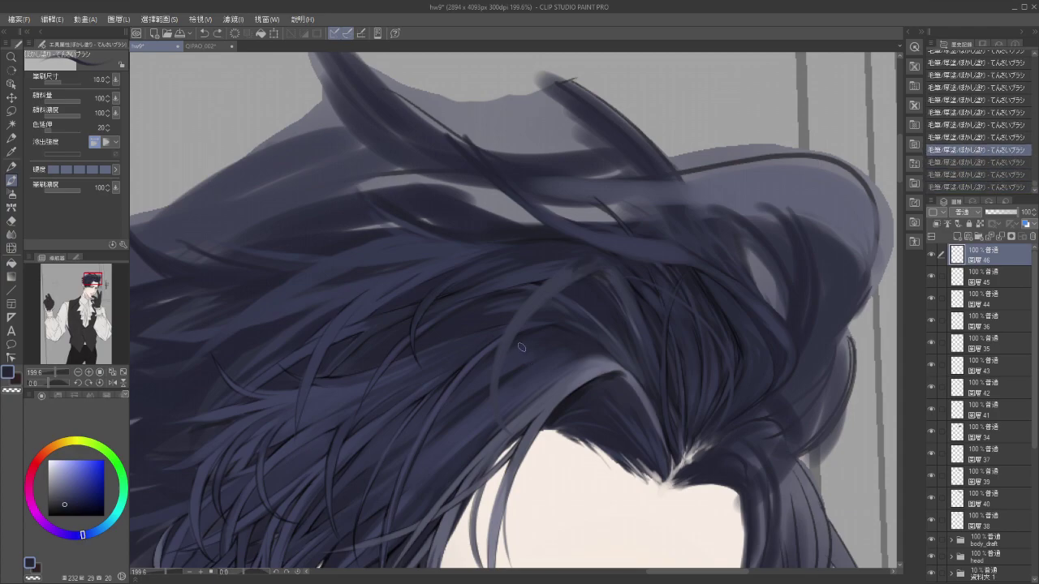
{"action": "key", "text": "ctrl+z"}
{"action": "key", "text": "ctrl+z"}
{"action": "key", "text": "ctrl+z"}
{"action": "key", "text": "ctrl+z"}
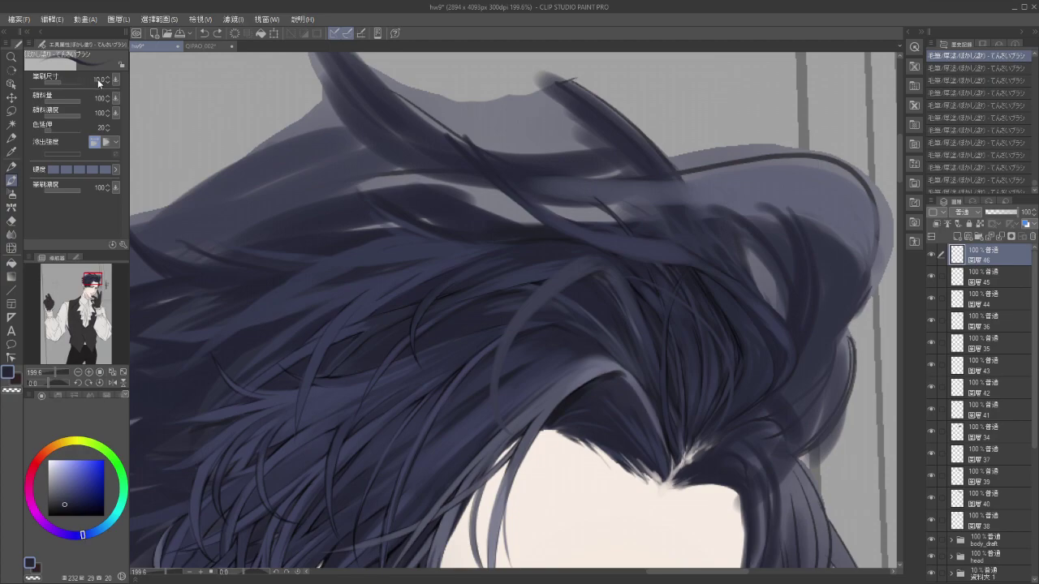
Set the brush size to 15, sample the dark blue under the bend and blend soft strokes over the curved strand's top.
{"action": "key", "text": "bracketright"}
{"action": "key", "text": "bracketright"}
{"action": "key", "text": "alt"}
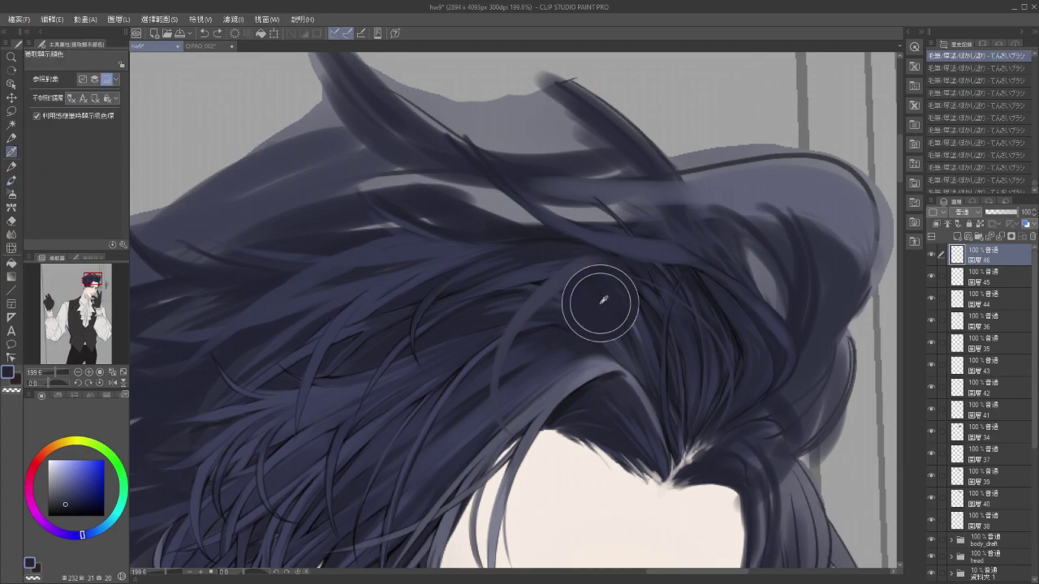
{"action": "left_click", "coordinate": [601, 297], "text": "alt"}
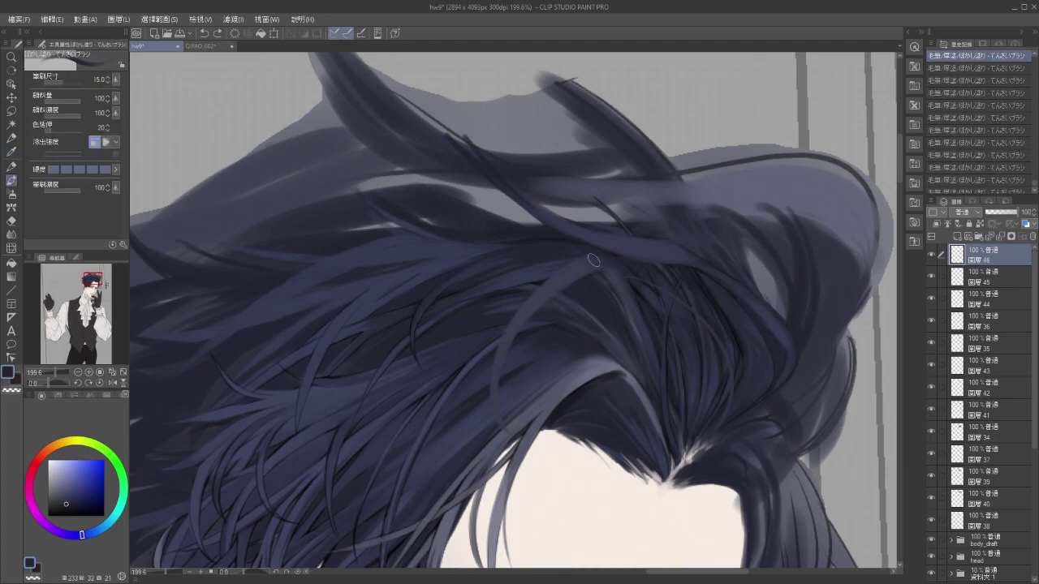
{"action": "left_click_drag", "start_coordinate": [594, 262], "coordinate": [533, 321]}
{"action": "left_click_drag", "start_coordinate": [599, 259], "coordinate": [552, 322]}
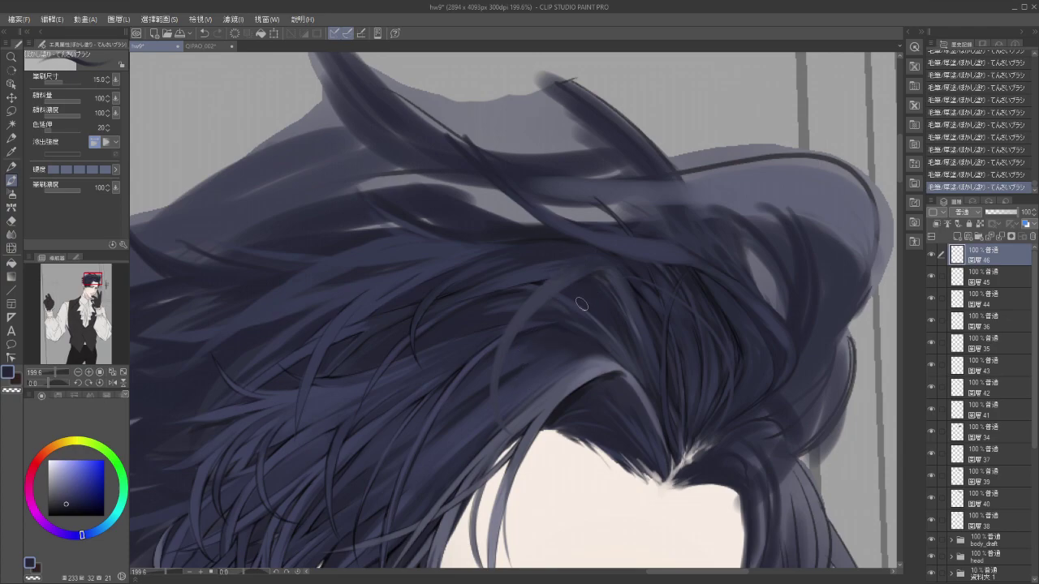
{"action": "scroll", "coordinate": [503, 378], "scroll_direction": "down", "scroll_amount": 3}
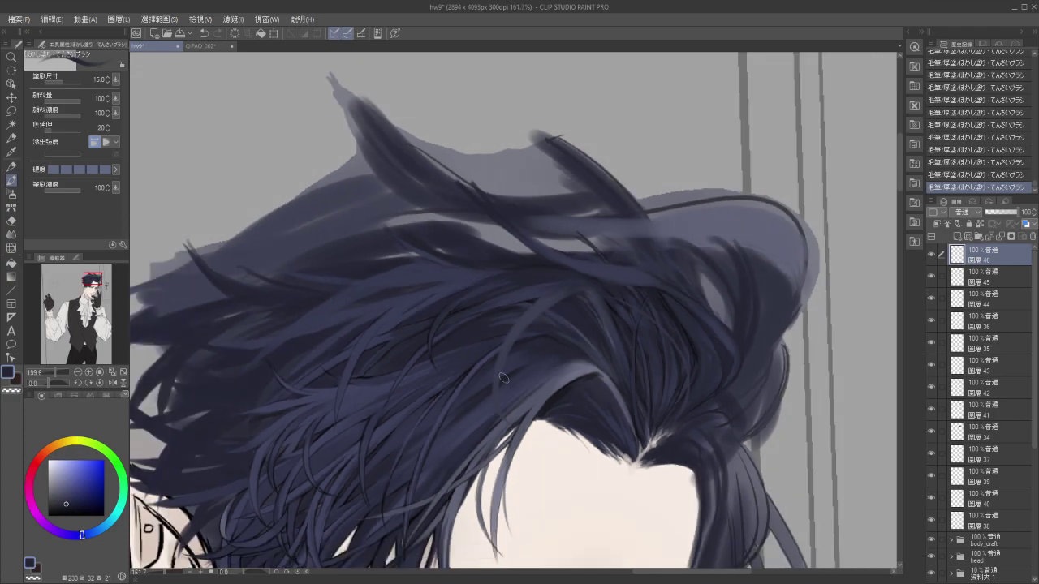
{"action": "mouse_move", "coordinate": [527, 387]}
{"action": "left_mouse_down"}
{"action": "mouse_move", "coordinate": [573, 338]}
{"action": "mouse_move", "coordinate": [544, 395]}
{"action": "left_mouse_up"}
{"action": "scroll", "coordinate": [620, 302], "scroll_direction": "up", "scroll_amount": 3}
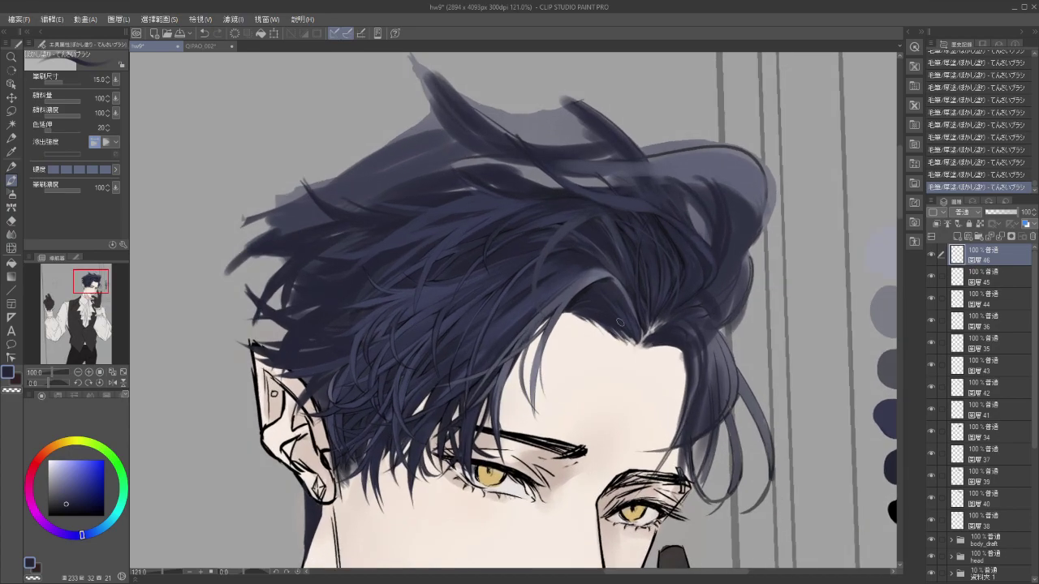
{"action": "left_click_drag", "start_coordinate": [596, 246], "coordinate": [557, 360]}
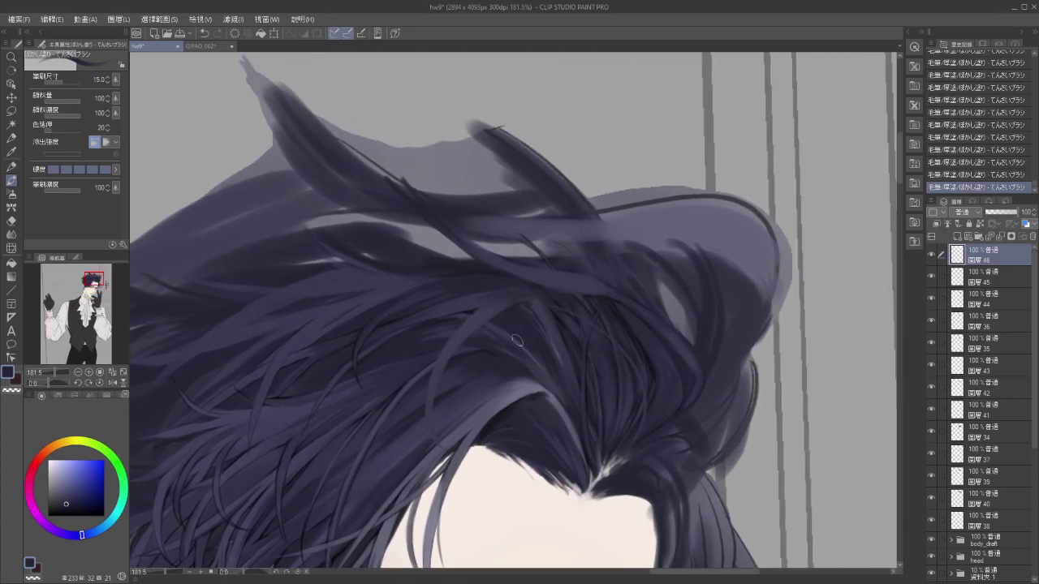
Set the colour to black and draw dark lines under the curved strand's bend with the 旧メイン塗り brush at size 5.
{"action": "key", "text": "alt"}
{"action": "left_click", "coordinate": [531, 302], "text": "alt"}
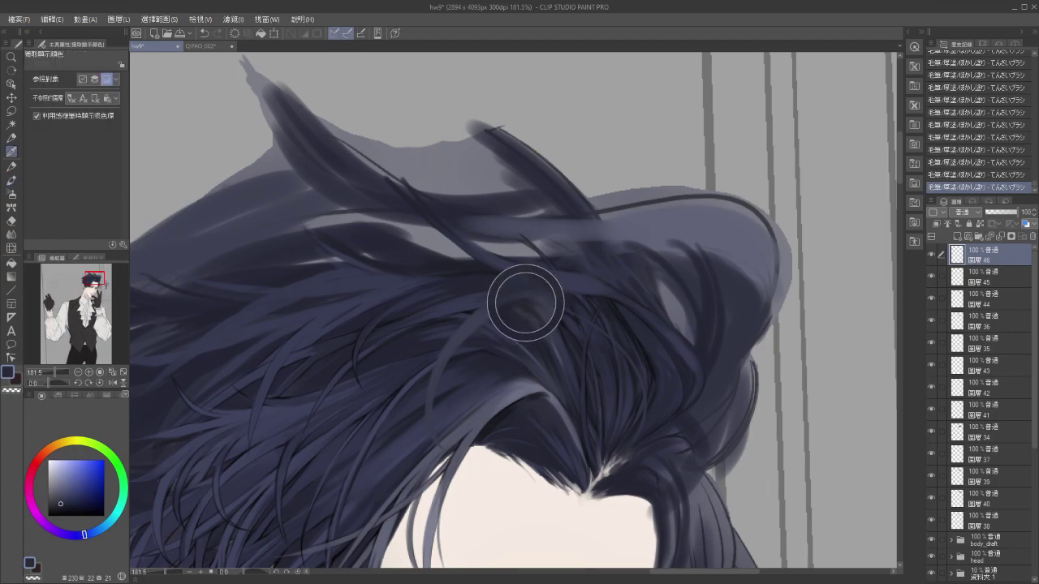
{"action": "left_click_drag", "start_coordinate": [61, 500], "coordinate": [47, 516]}
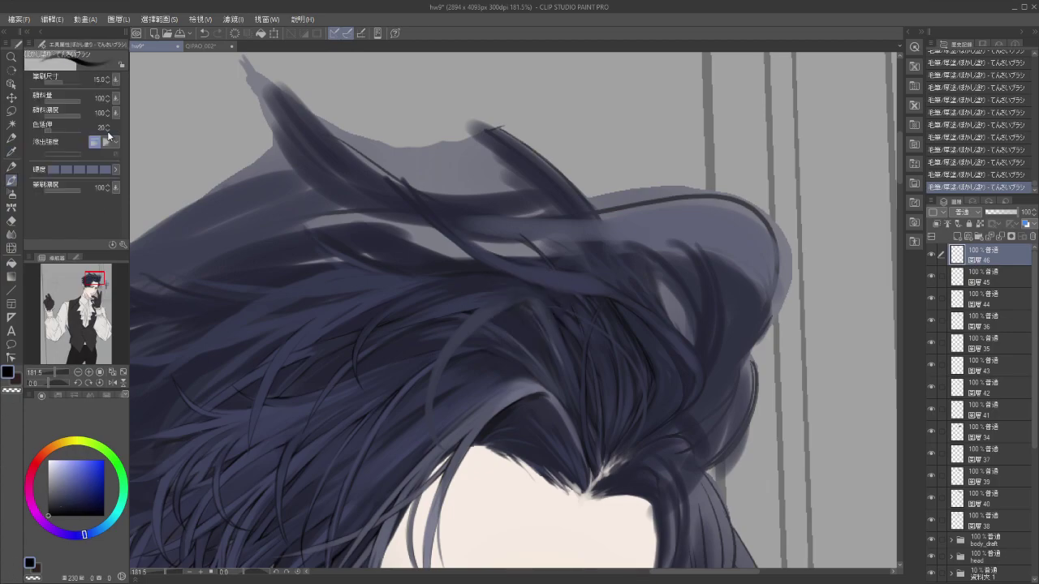
{"action": "left_click", "coordinate": [197, 319]}
{"action": "key", "text": "b"}
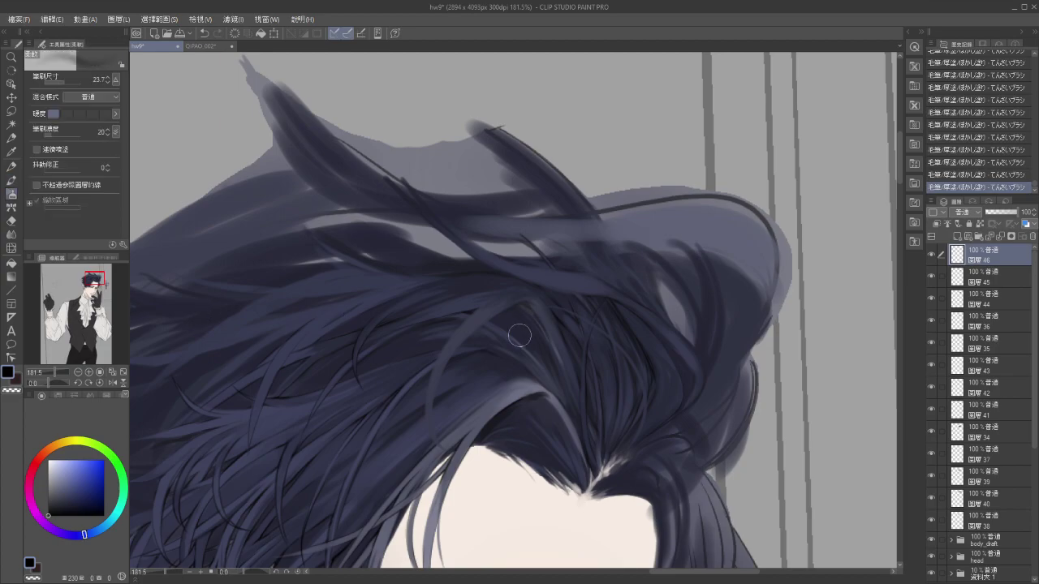
{"action": "scroll", "coordinate": [519, 345], "scroll_direction": "up", "scroll_amount": 2}
{"action": "left_click_drag", "start_coordinate": [539, 349], "coordinate": [525, 374]}
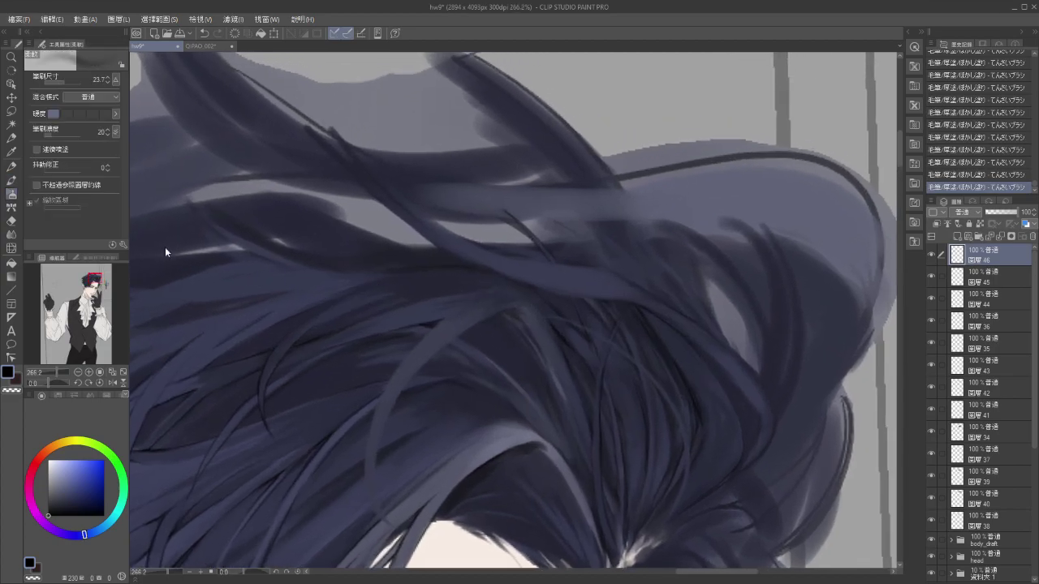
{"action": "key", "text": "b"}
{"action": "key", "text": "b"}
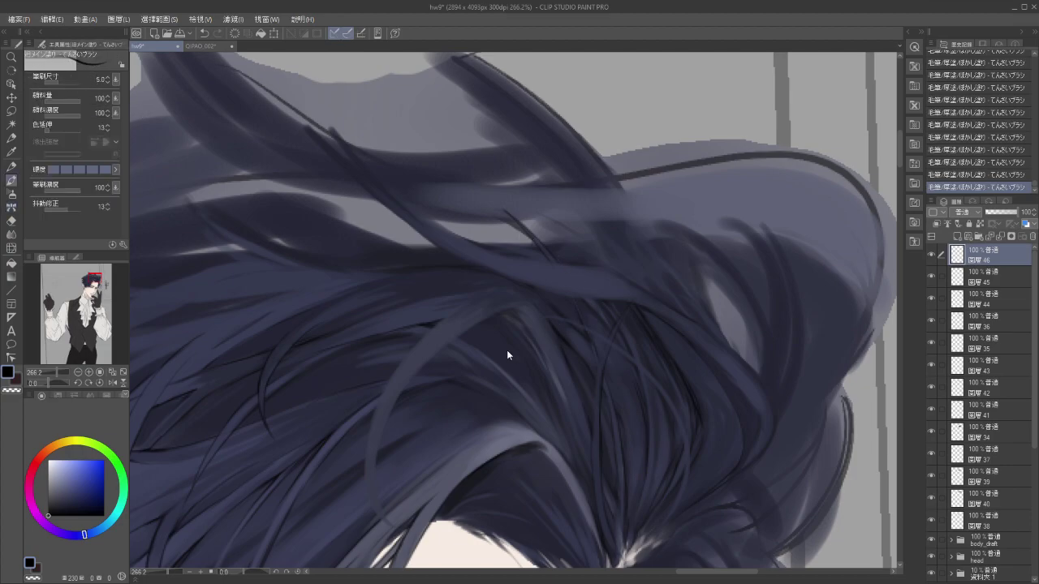
{"action": "mouse_move", "coordinate": [514, 314]}
{"action": "left_mouse_down"}
{"action": "mouse_move", "coordinate": [524, 310]}
{"action": "mouse_move", "coordinate": [511, 312]}
{"action": "mouse_move", "coordinate": [523, 311]}
{"action": "mouse_move", "coordinate": [521, 322]}
{"action": "mouse_move", "coordinate": [491, 317]}
{"action": "mouse_move", "coordinate": [504, 308]}
{"action": "left_mouse_up"}
{"action": "key", "text": "ctrl+z"}
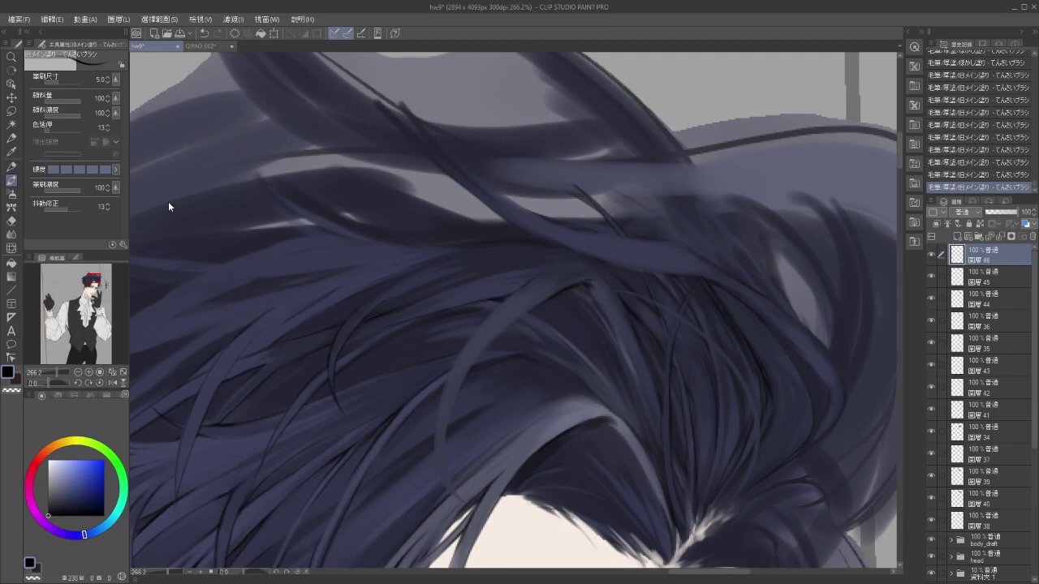
Reduce the brush size to 2 and draw fine black lines in the shadow beneath the curved strand's bend.
{"action": "left_click", "coordinate": [107, 82]}
{"action": "left_click", "coordinate": [107, 82]}
{"action": "left_click", "coordinate": [107, 82]}
{"action": "left_click_drag", "start_coordinate": [578, 355], "coordinate": [519, 434]}
{"action": "left_click_drag", "start_coordinate": [545, 365], "coordinate": [540, 394]}
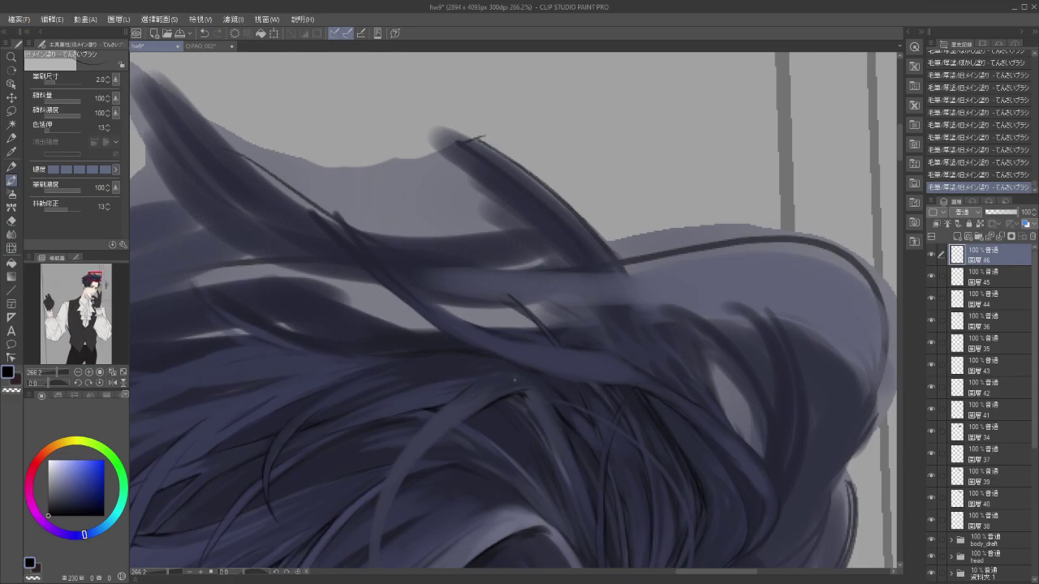
Add a fine black line at the curved strand's bend and compare the hair with and without it.
{"action": "left_click_drag", "start_coordinate": [471, 387], "coordinate": [519, 371]}
{"action": "key", "text": "ctrl+z"}
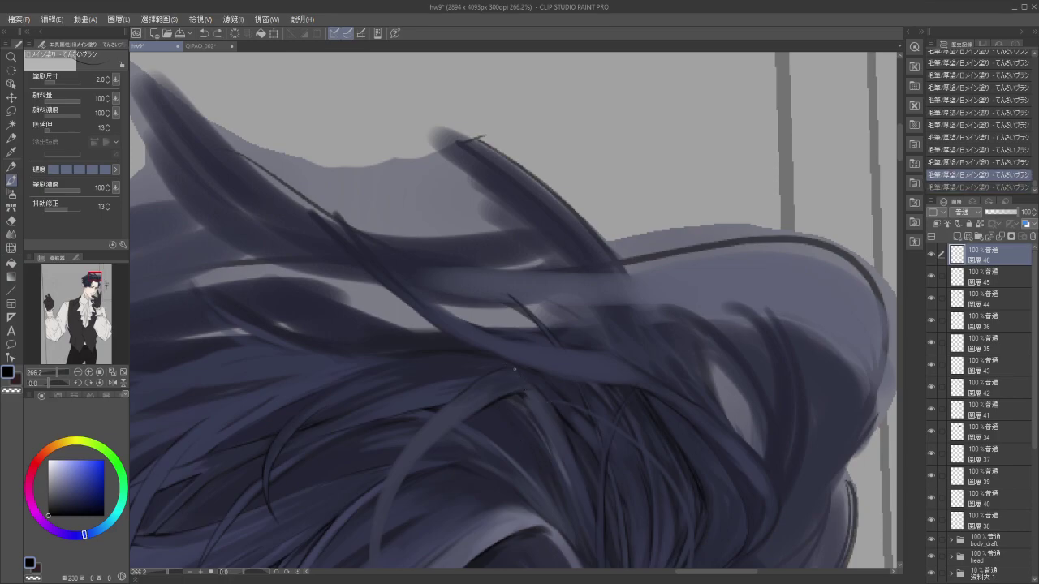
{"action": "key", "text": "ctrl+y"}
{"action": "scroll", "coordinate": [536, 386], "scroll_direction": "down", "scroll_amount": 5}
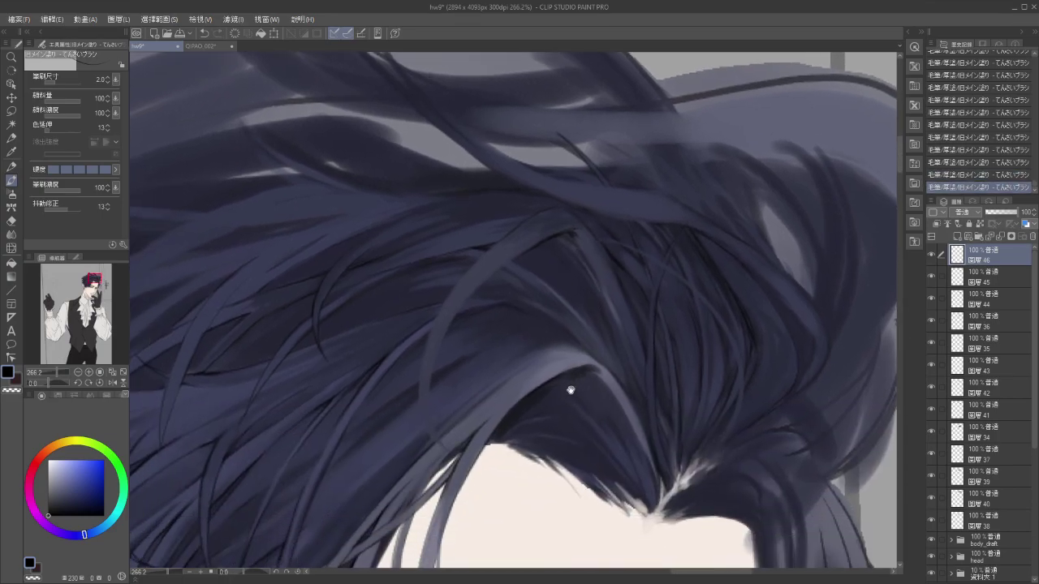
{"action": "left_click_drag", "start_coordinate": [506, 358], "coordinate": [608, 398]}
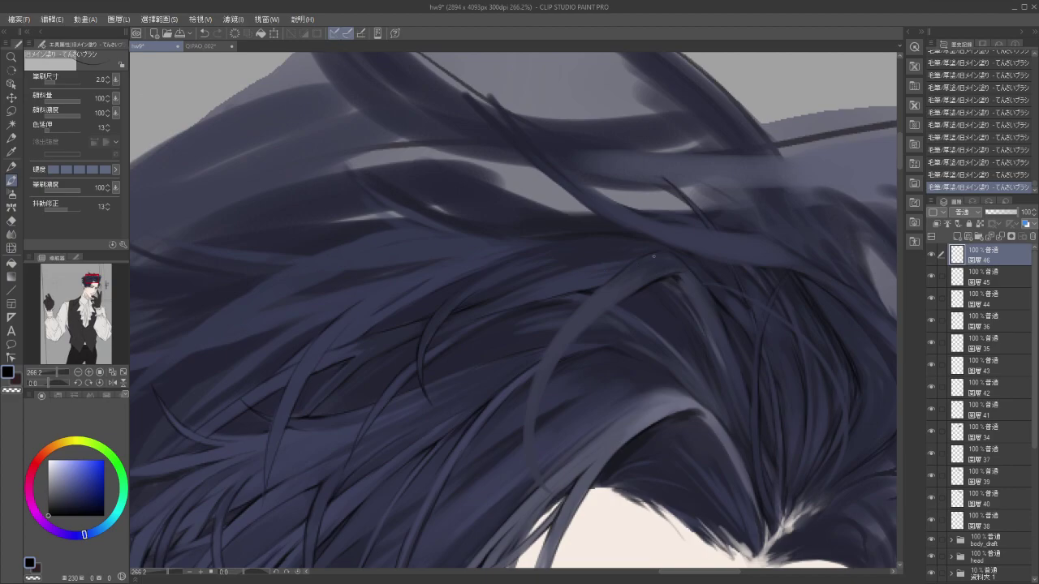
{"action": "key", "text": "ctrl+z"}
{"action": "key", "text": "ctrl+y"}
{"action": "key", "text": "ctrl+z"}
{"action": "key", "text": "ctrl+y"}
{"action": "key", "text": "ctrl+z"}
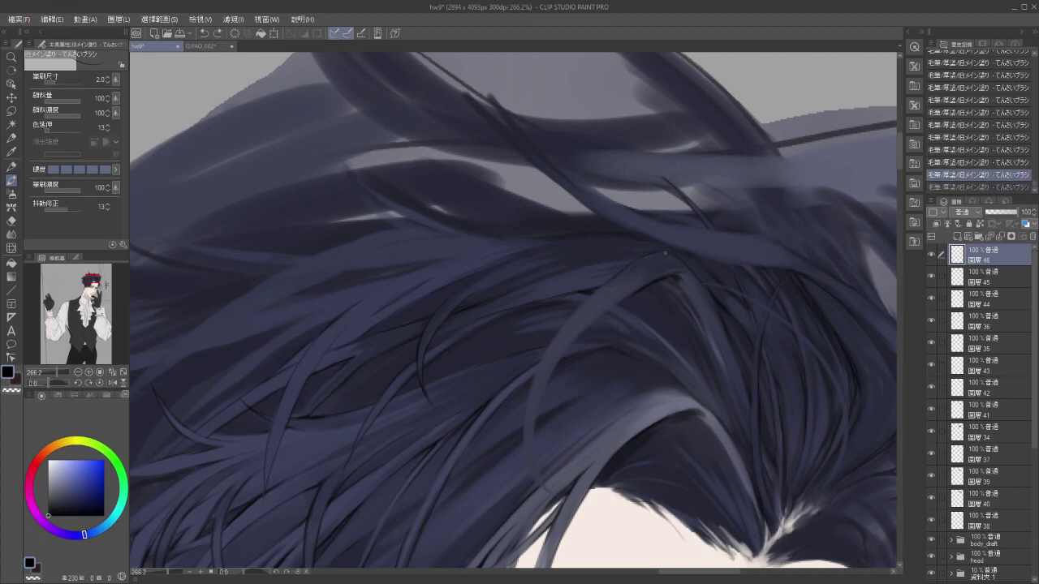
{"action": "key", "text": "ctrl+y"}
Sample the dark blue near the curved strand's bend and try fine size 2 strokes over it, undoing the last three.
{"action": "mouse_move", "coordinate": [594, 306]}
{"action": "left_mouse_down"}
{"action": "mouse_move", "coordinate": [562, 349]}
{"action": "mouse_move", "coordinate": [568, 320]}
{"action": "mouse_move", "coordinate": [602, 297]}
{"action": "mouse_move", "coordinate": [584, 308]}
{"action": "left_mouse_up"}
{"action": "key", "text": "i"}
{"action": "key", "text": "b"}
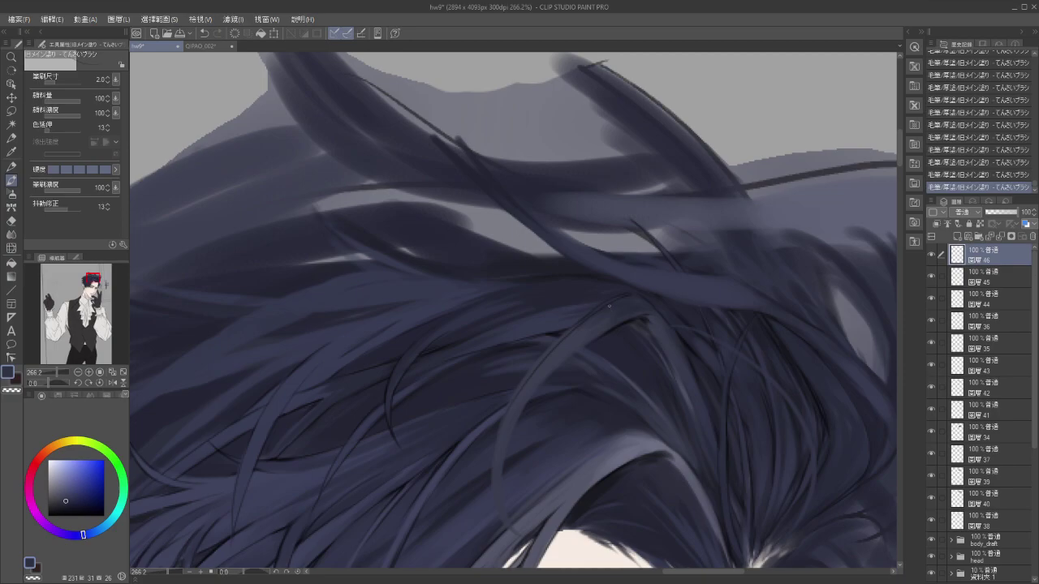
{"action": "key", "text": "j"}
{"action": "key", "text": "b"}
{"action": "key", "text": "ctrl+z"}
{"action": "key", "text": "ctrl+z"}
{"action": "key", "text": "ctrl+z"}
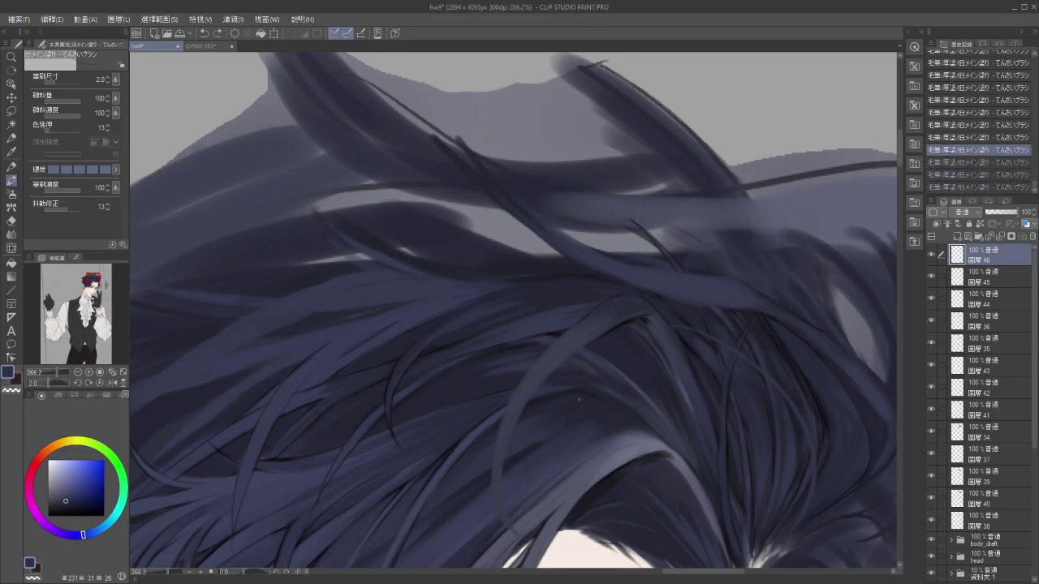
Examine how the curved strand's bend sits within the crown, parting and overall hair shape.
{"action": "left_click_drag", "start_coordinate": [574, 401], "coordinate": [576, 347]}
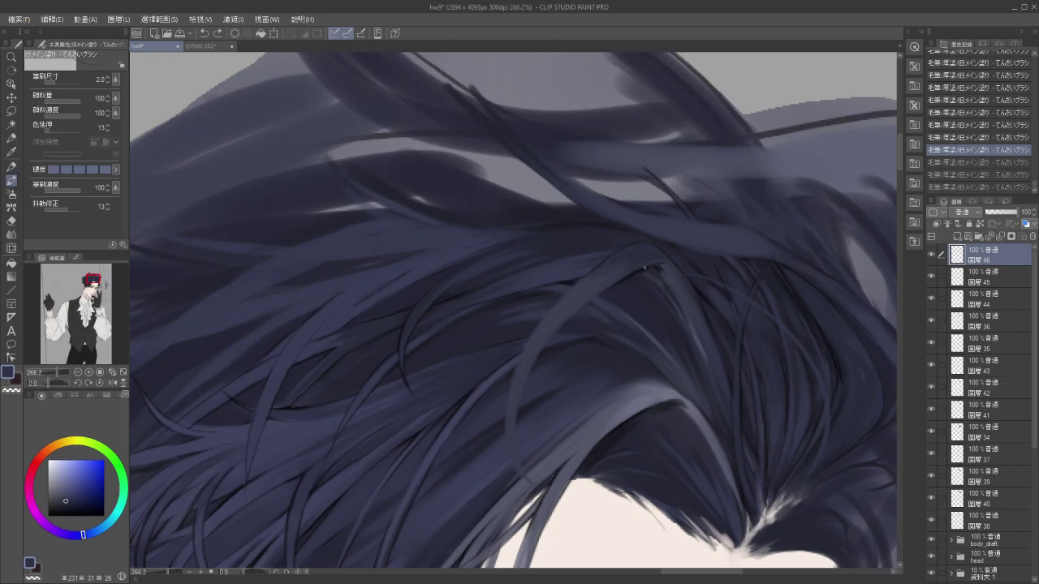
{"action": "key", "text": "i"}
{"action": "left_click", "coordinate": [617, 240]}
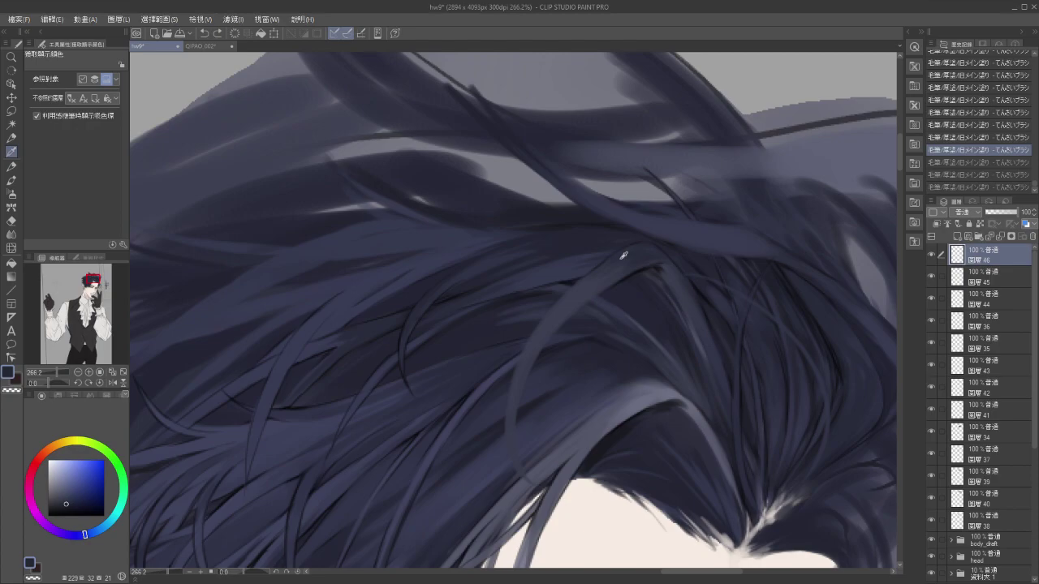
{"action": "left_click_drag", "start_coordinate": [554, 355], "coordinate": [502, 345]}
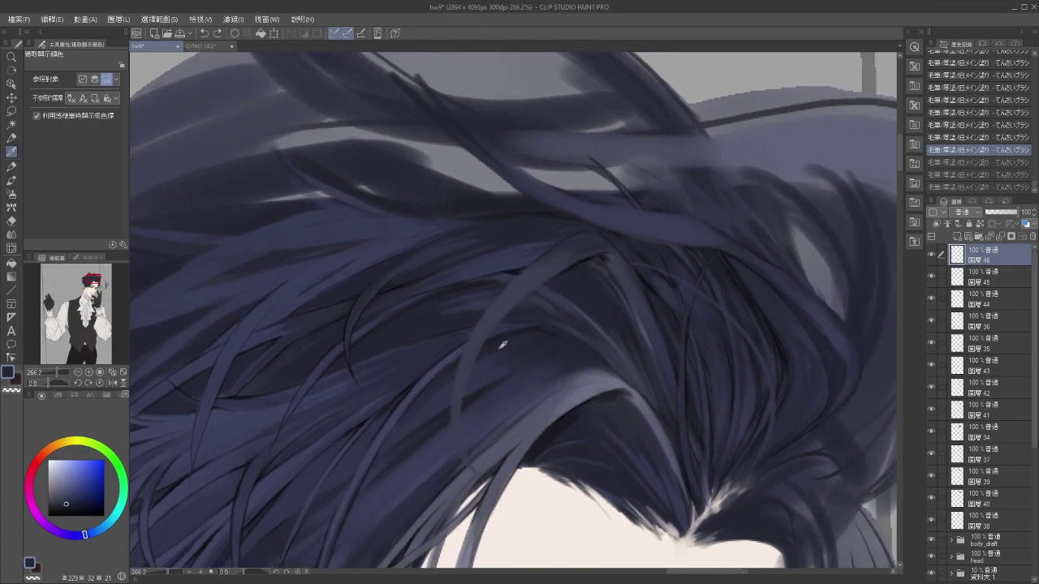
{"action": "scroll", "coordinate": [502, 345], "scroll_direction": "down", "scroll_amount": 7}
{"action": "left_click_drag", "start_coordinate": [566, 446], "coordinate": [684, 356]}
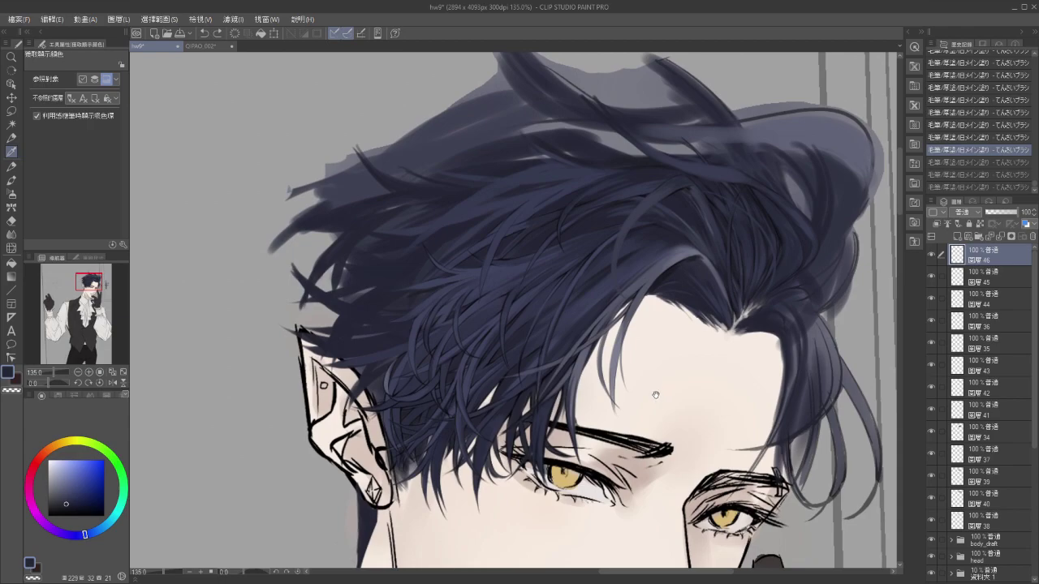
{"action": "left_click_drag", "start_coordinate": [668, 330], "coordinate": [603, 379]}
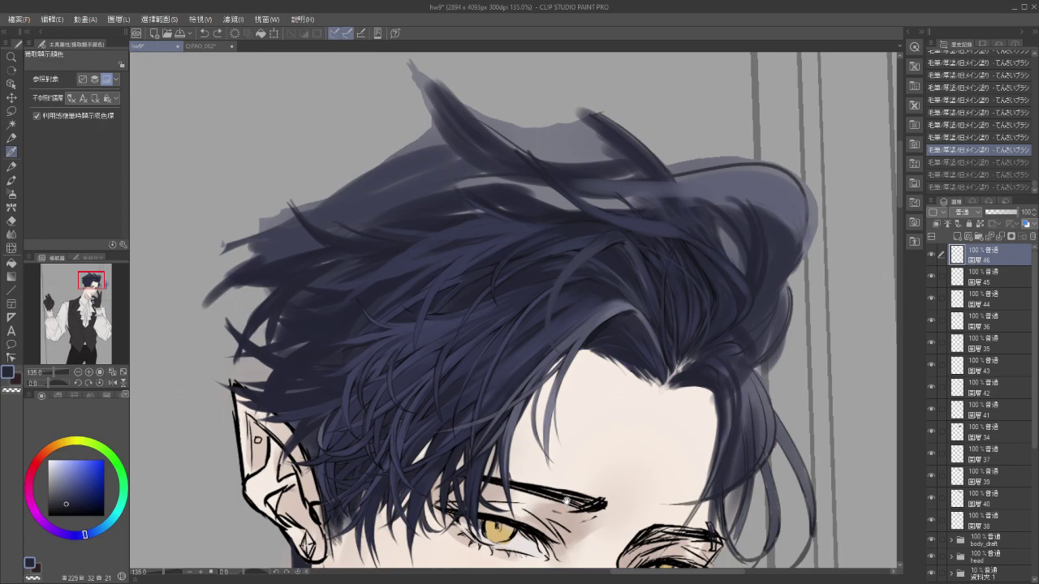
{"action": "left_click_drag", "start_coordinate": [609, 405], "coordinate": [599, 423]}
{"action": "scroll", "coordinate": [612, 327], "scroll_direction": "up", "scroll_amount": 5}
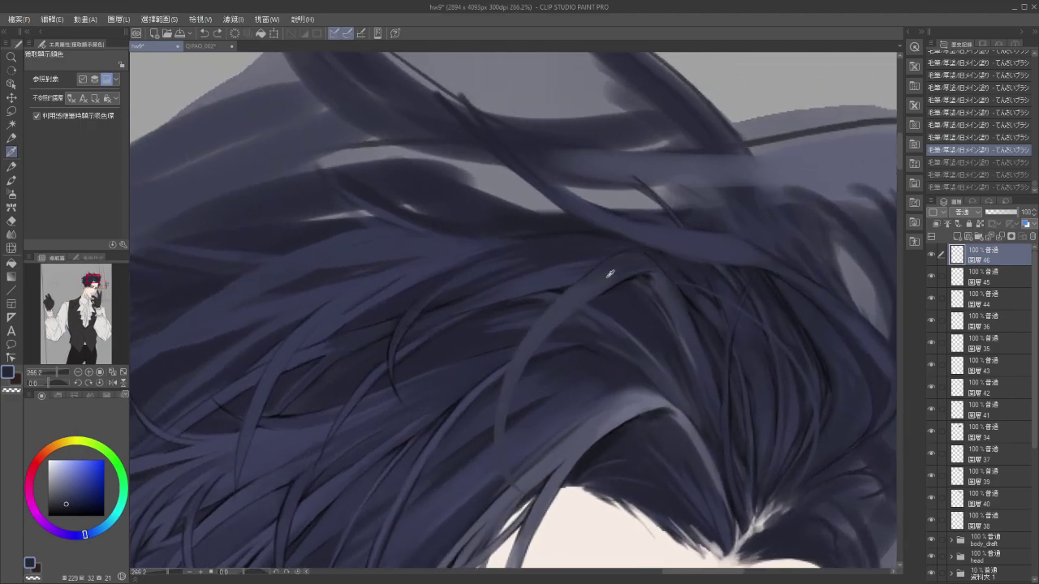
Sample the blue at the curved strand's bend, set the brush size to 10 and repaint strokes along the strand's upper curve.
{"action": "left_click", "coordinate": [630, 260], "text": "alt"}
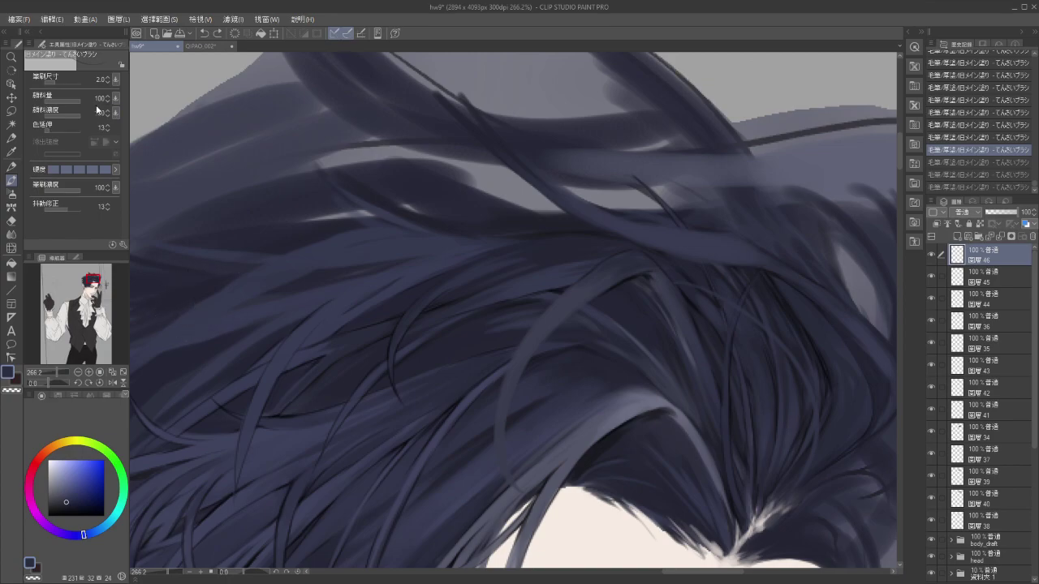
{"action": "left_click", "coordinate": [108, 78]}
{"action": "left_click_drag", "start_coordinate": [525, 404], "coordinate": [560, 443]}
{"action": "mouse_move", "coordinate": [618, 313]}
{"action": "left_mouse_down"}
{"action": "mouse_move", "coordinate": [478, 283]}
{"action": "mouse_move", "coordinate": [558, 315]}
{"action": "mouse_move", "coordinate": [680, 297]}
{"action": "mouse_move", "coordinate": [469, 309]}
{"action": "mouse_move", "coordinate": [591, 312]}
{"action": "mouse_move", "coordinate": [674, 290]}
{"action": "mouse_move", "coordinate": [512, 348]}
{"action": "left_mouse_up"}
{"action": "key", "text": "ctrl+z"}
{"action": "key", "text": "ctrl+z"}
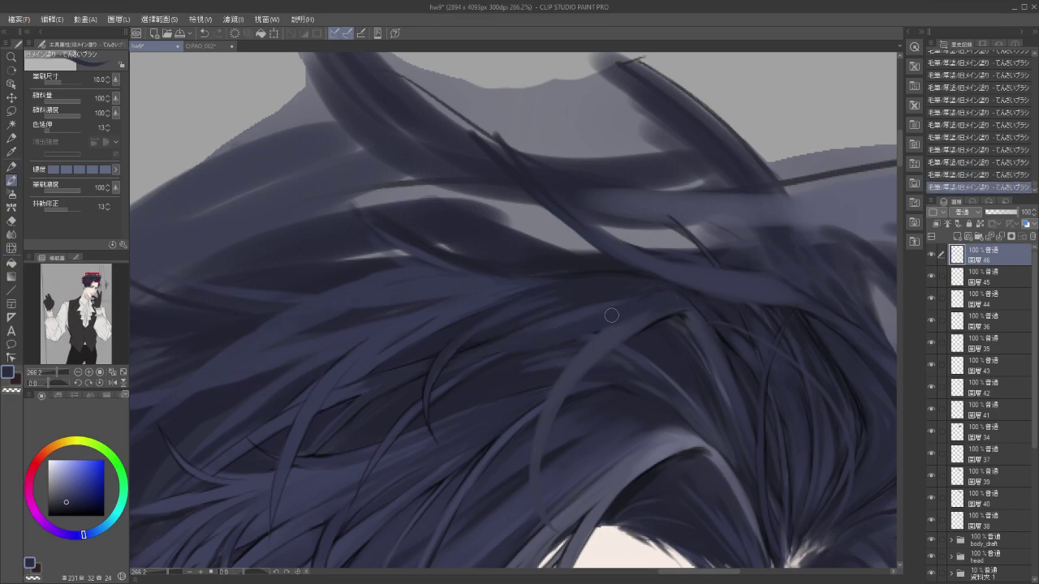
{"action": "key", "text": "ctrl+z"}
{"action": "left_click_drag", "start_coordinate": [669, 315], "coordinate": [586, 493]}
{"action": "key", "text": "ctrl+z"}
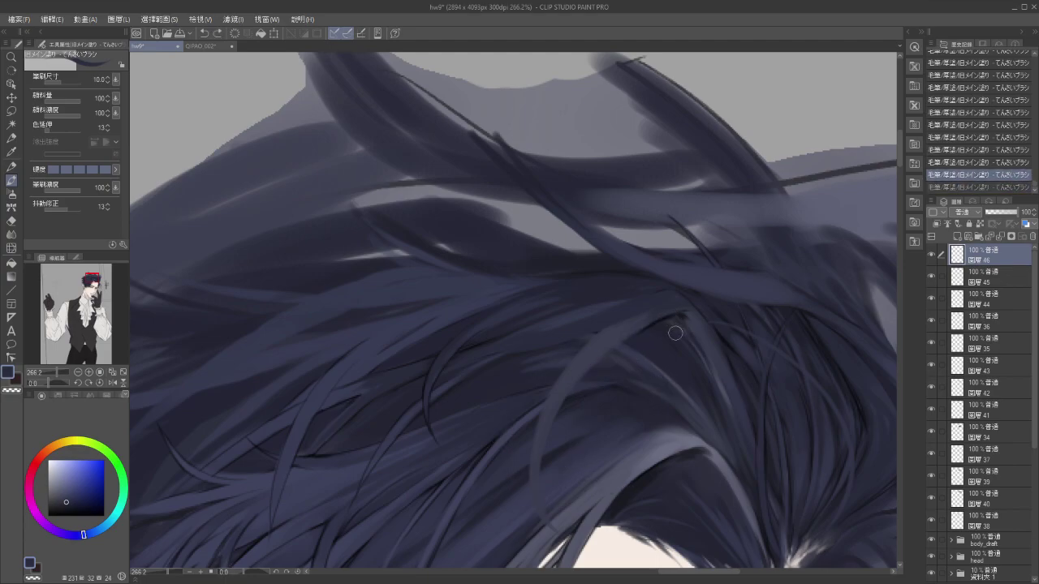
{"action": "key", "text": "ctrl+y"}
{"action": "key", "text": "ctrl+z"}
{"action": "key", "text": "ctrl+y"}
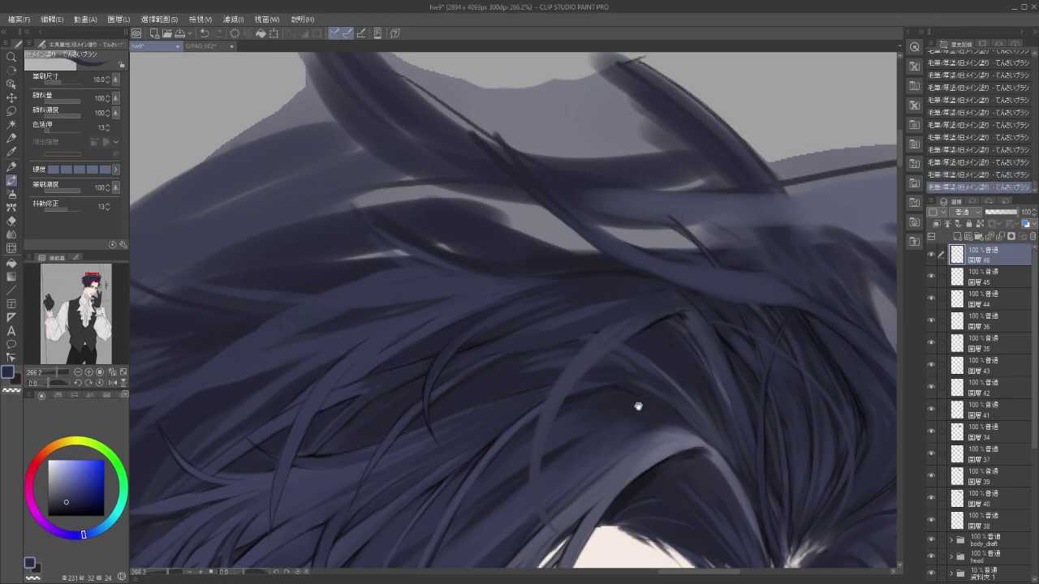
Paint a thin strand below the curved strand toward the forehead hairline and rework the stroke on its upper curve.
{"action": "left_click_drag", "start_coordinate": [640, 405], "coordinate": [664, 374]}
{"action": "scroll", "coordinate": [613, 360], "scroll_direction": "down", "scroll_amount": 5}
{"action": "left_click_drag", "start_coordinate": [575, 341], "coordinate": [521, 320]}
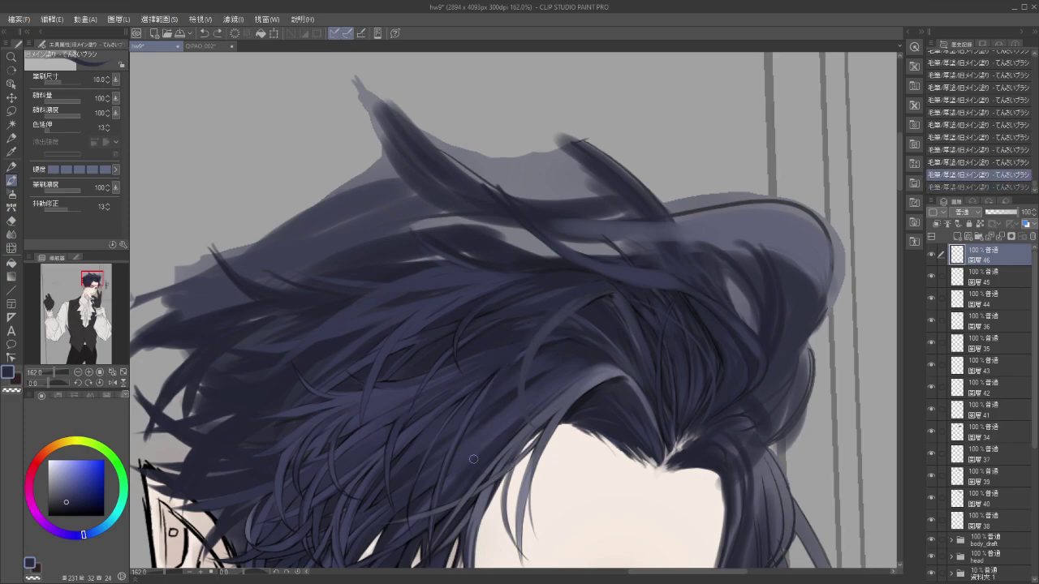
{"action": "key", "text": "ctrl+z"}
{"action": "left_click_drag", "start_coordinate": [515, 356], "coordinate": [482, 446]}
{"action": "mouse_move", "coordinate": [527, 416]}
{"action": "left_mouse_down"}
{"action": "mouse_move", "coordinate": [596, 328]}
{"action": "mouse_move", "coordinate": [626, 380]}
{"action": "mouse_move", "coordinate": [623, 367]}
{"action": "mouse_move", "coordinate": [574, 362]}
{"action": "left_mouse_up"}
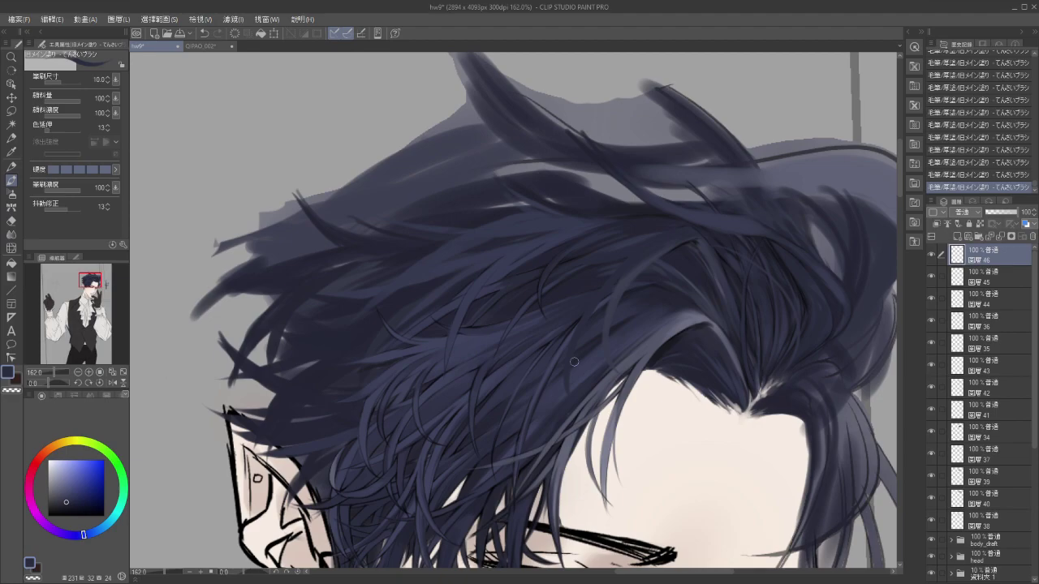
{"action": "scroll", "coordinate": [574, 362], "scroll_direction": "down", "scroll_amount": 2}
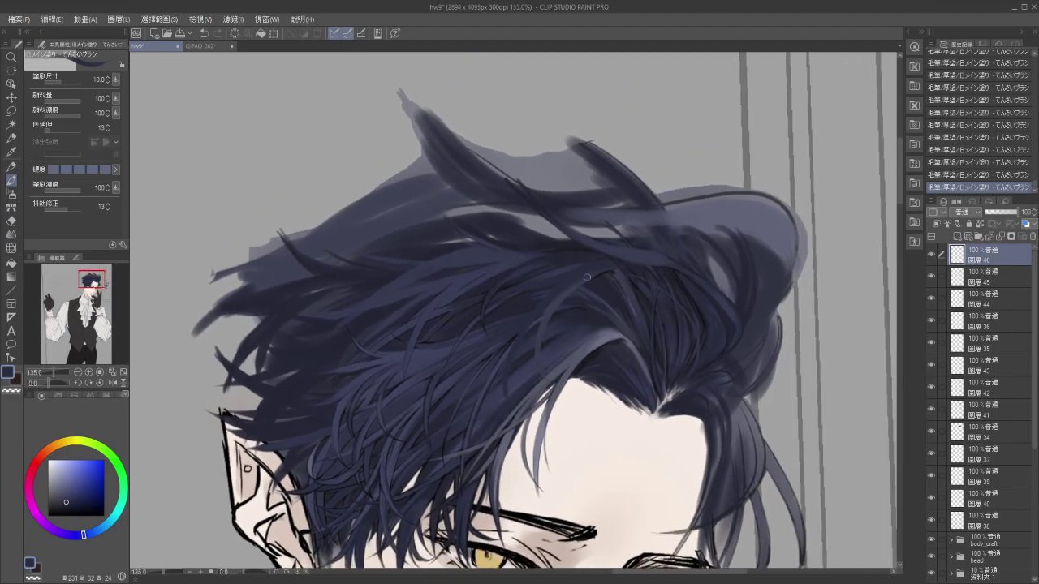
{"action": "key", "text": "ctrl+z"}
{"action": "left_click_drag", "start_coordinate": [593, 279], "coordinate": [565, 298]}
{"action": "key", "text": "ctrl+z"}
{"action": "key", "text": "ctrl+y"}
{"action": "scroll", "coordinate": [569, 304], "scroll_direction": "up", "scroll_amount": 4}
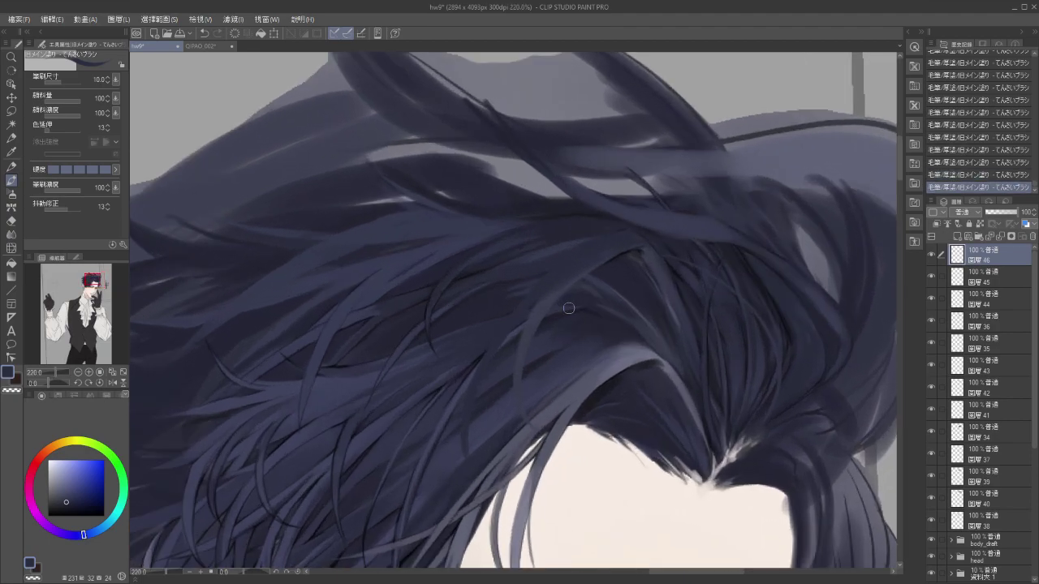
Sample a lighter blue from the hair above the forehead and paint strand strokes beside the curved strand's outer edge.
{"action": "left_click", "coordinate": [548, 382], "text": "alt"}
{"action": "left_click_drag", "start_coordinate": [542, 347], "coordinate": [586, 308]}
{"action": "left_click_drag", "start_coordinate": [567, 262], "coordinate": [520, 329]}
{"action": "key", "text": "ctrl+z"}
{"action": "key", "text": "ctrl+y"}
{"action": "key", "text": "ctrl+z"}
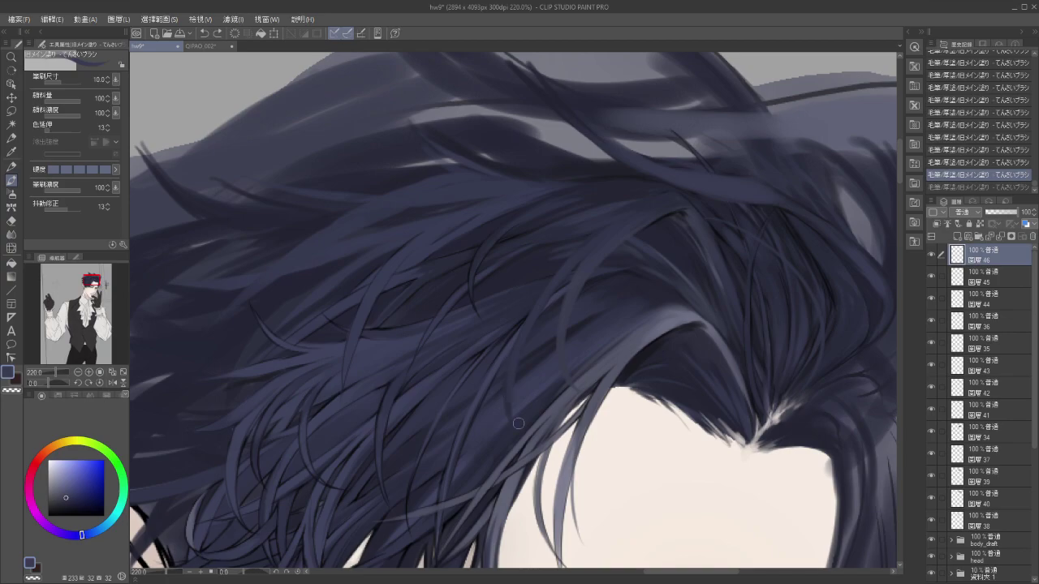
{"action": "key", "text": "ctrl+y"}
{"action": "scroll", "coordinate": [588, 308], "scroll_direction": "up", "scroll_amount": 3}
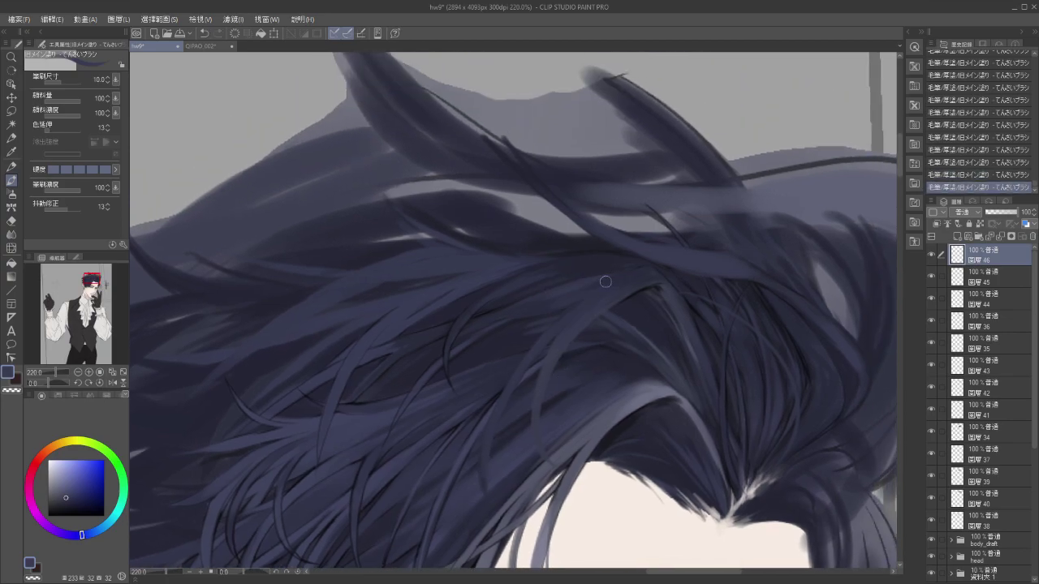
{"action": "key", "text": "ctrl+z"}
{"action": "key", "text": "ctrl+y"}
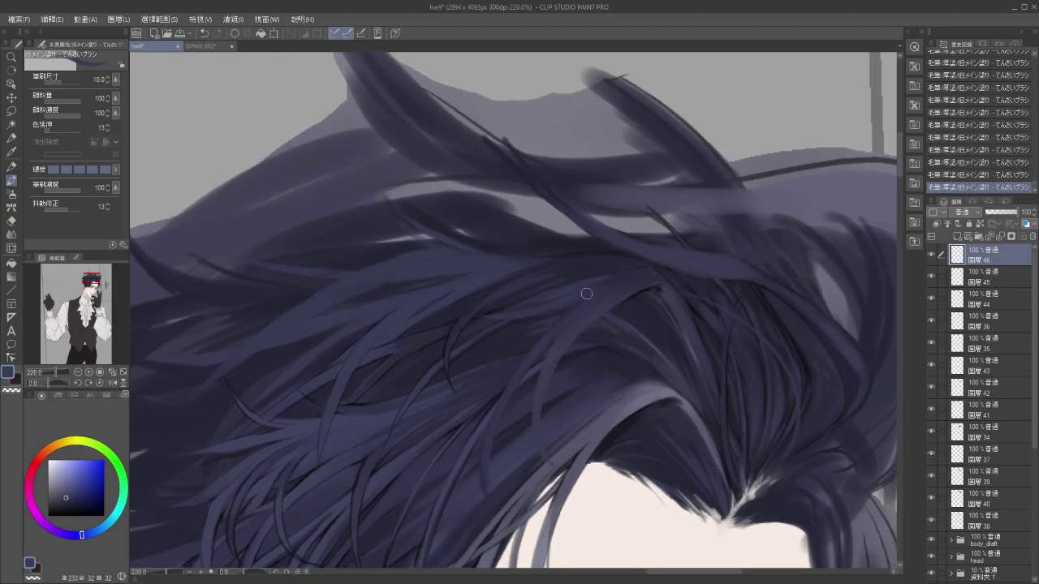
Review the hair from the crown to the forehead and compare it with and without the latest strand stroke.
{"action": "scroll", "coordinate": [617, 357], "scroll_direction": "down", "scroll_amount": 3}
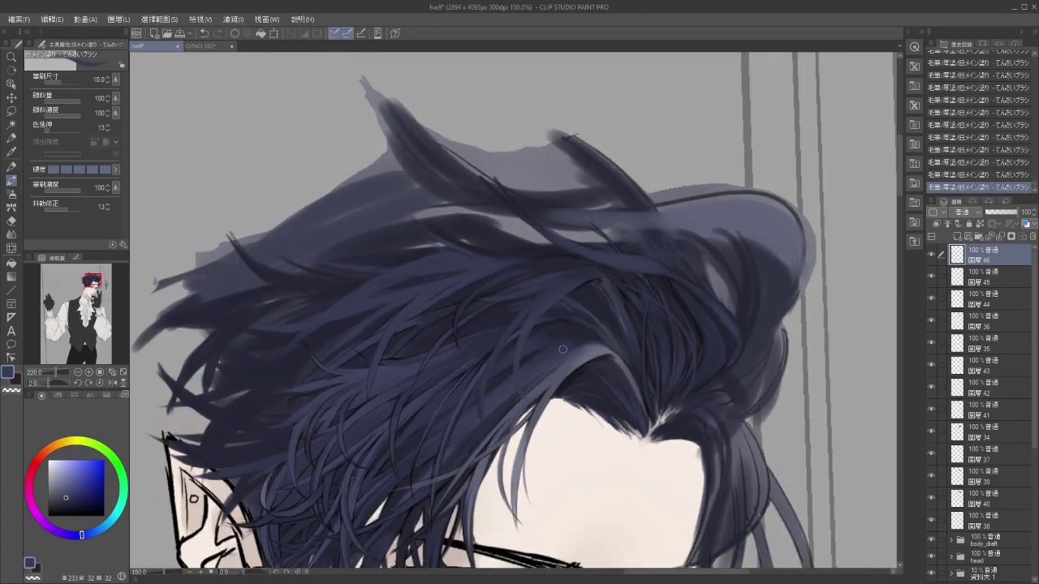
{"action": "scroll", "coordinate": [563, 349], "scroll_direction": "down", "scroll_amount": 1}
{"action": "left_click_drag", "start_coordinate": [594, 426], "coordinate": [612, 371]}
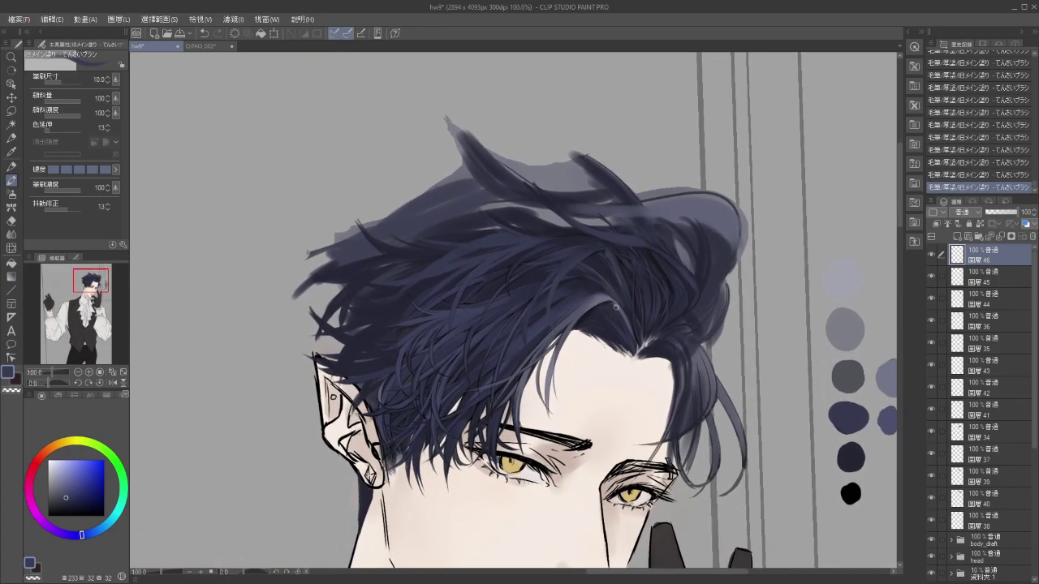
{"action": "scroll", "coordinate": [615, 306], "scroll_direction": "up", "scroll_amount": 3}
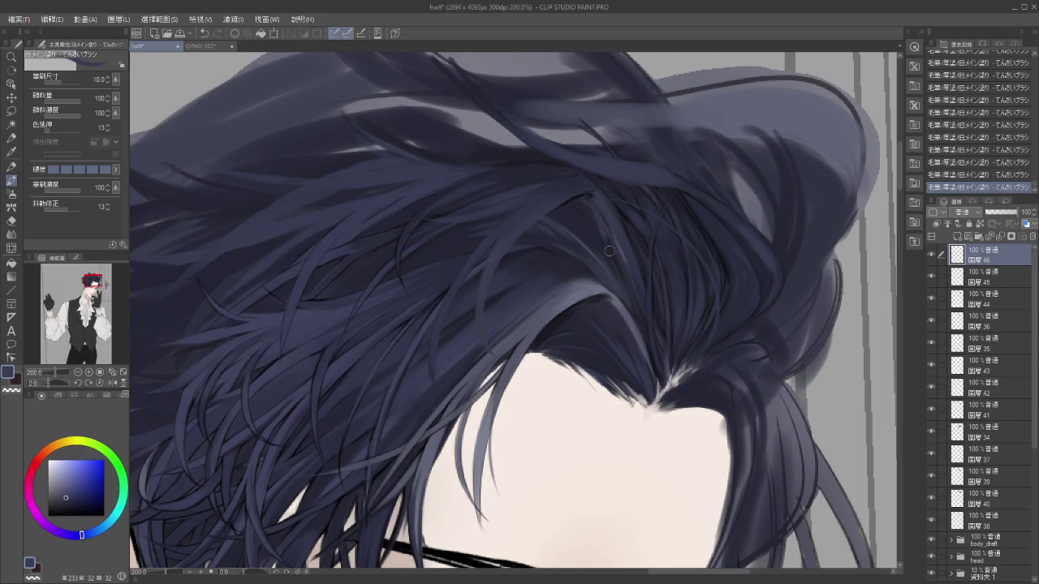
{"action": "key", "text": "ctrl+z"}
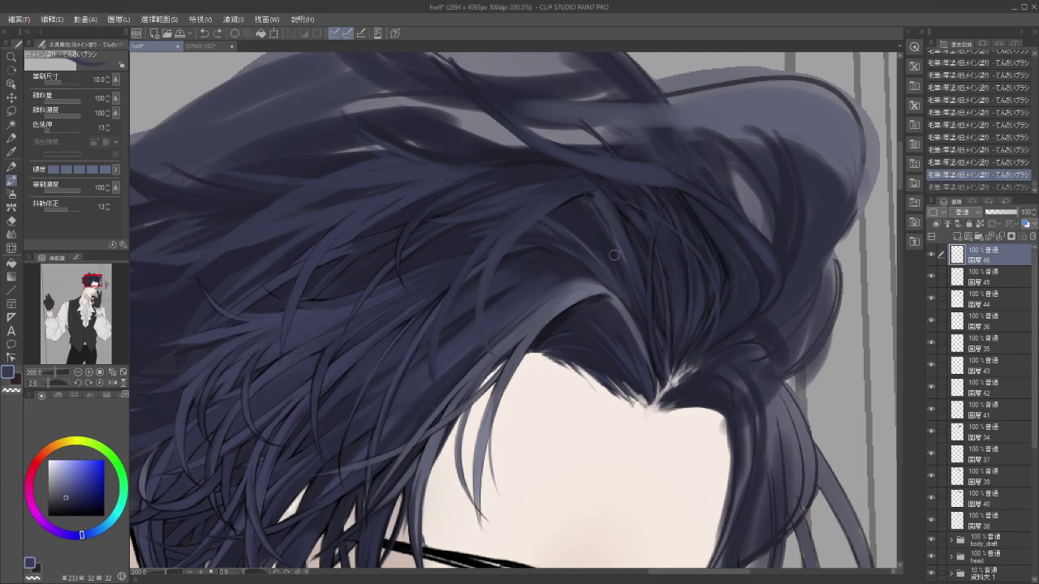
{"action": "key", "text": "ctrl+y"}
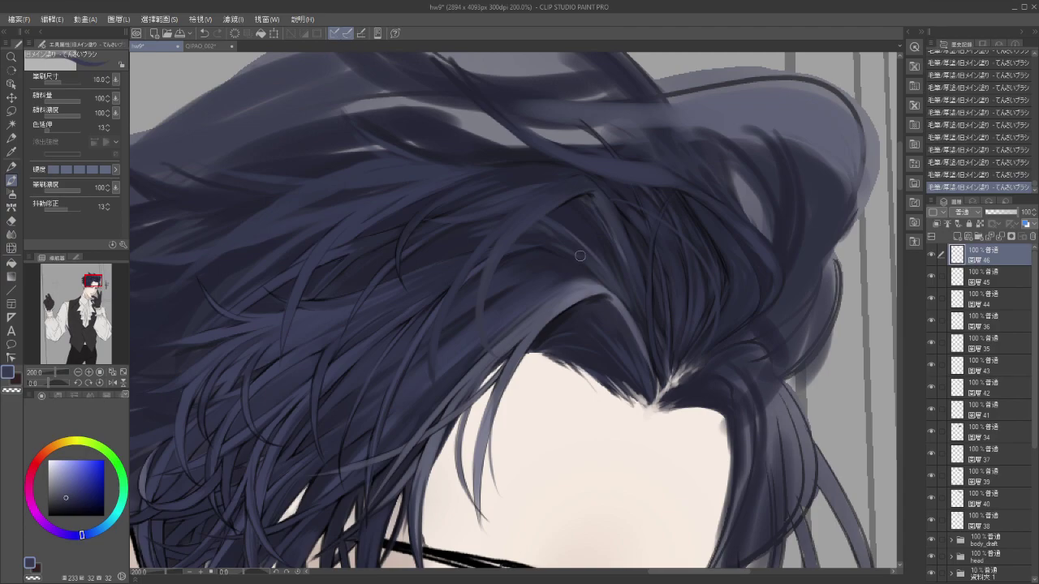
{"action": "mouse_move", "coordinate": [615, 316]}
{"action": "left_mouse_down"}
{"action": "mouse_move", "coordinate": [620, 336]}
{"action": "mouse_move", "coordinate": [615, 327]}
{"action": "left_mouse_up"}
{"action": "mouse_move", "coordinate": [583, 241]}
{"action": "left_mouse_down"}
{"action": "mouse_move", "coordinate": [601, 277]}
{"action": "mouse_move", "coordinate": [546, 335]}
{"action": "mouse_move", "coordinate": [608, 341]}
{"action": "mouse_move", "coordinate": [606, 329]}
{"action": "left_mouse_up"}
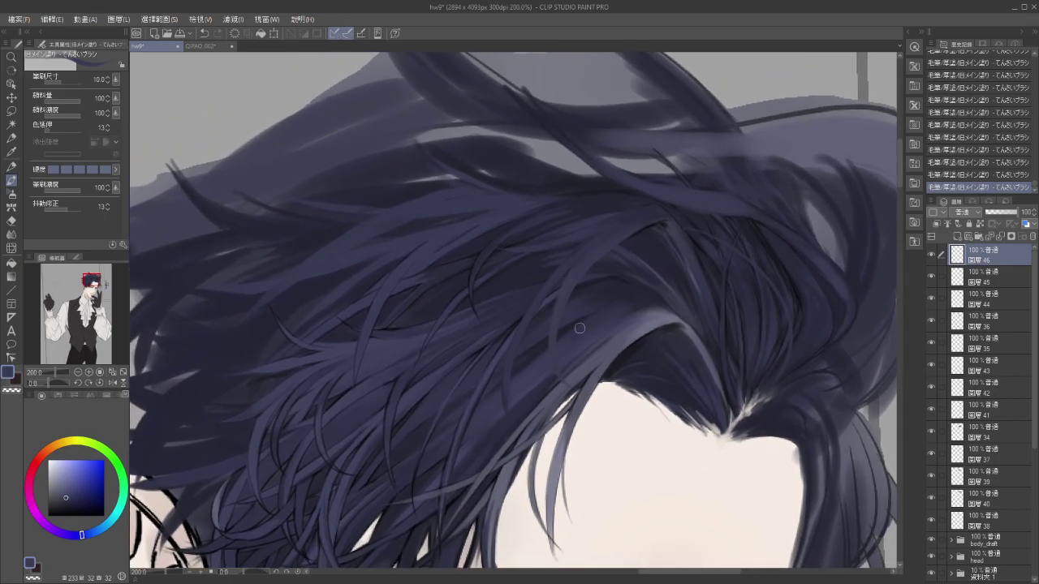
{"action": "scroll", "coordinate": [578, 329], "scroll_direction": "down", "scroll_amount": 2}
{"action": "scroll", "coordinate": [579, 327], "scroll_direction": "up", "scroll_amount": 3}
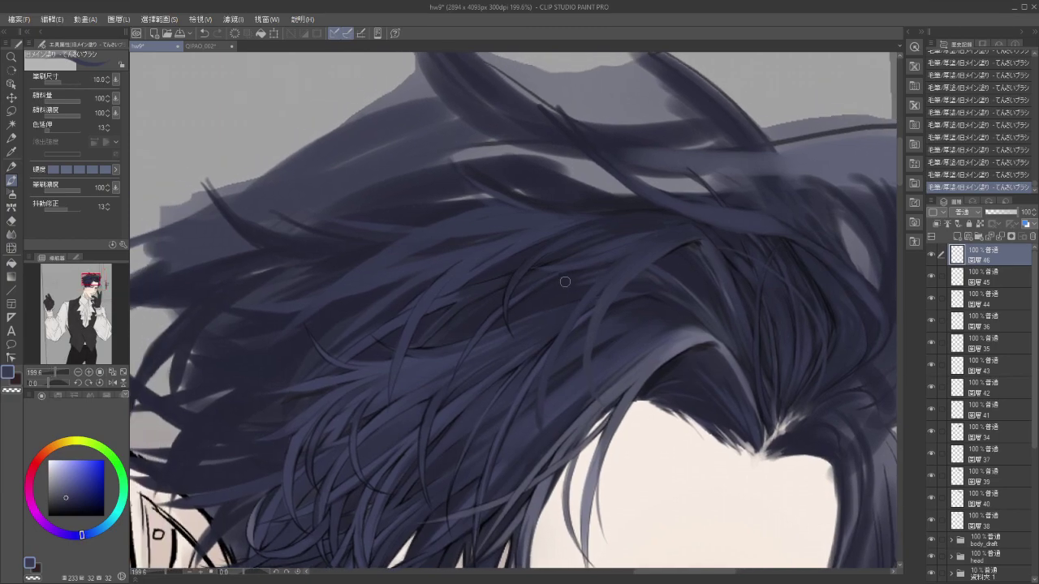
Try several thin blue strands sweeping back from the curved strand across the dark hair behind it.
{"action": "left_click_drag", "start_coordinate": [565, 281], "coordinate": [516, 321]}
{"action": "key", "text": "ctrl+z"}
{"action": "left_click_drag", "start_coordinate": [557, 286], "coordinate": [503, 333]}
{"action": "key", "text": "ctrl+z"}
{"action": "key", "text": "ctrl+z"}
{"action": "left_click_drag", "start_coordinate": [577, 283], "coordinate": [487, 336]}
{"action": "key", "text": "ctrl+z"}
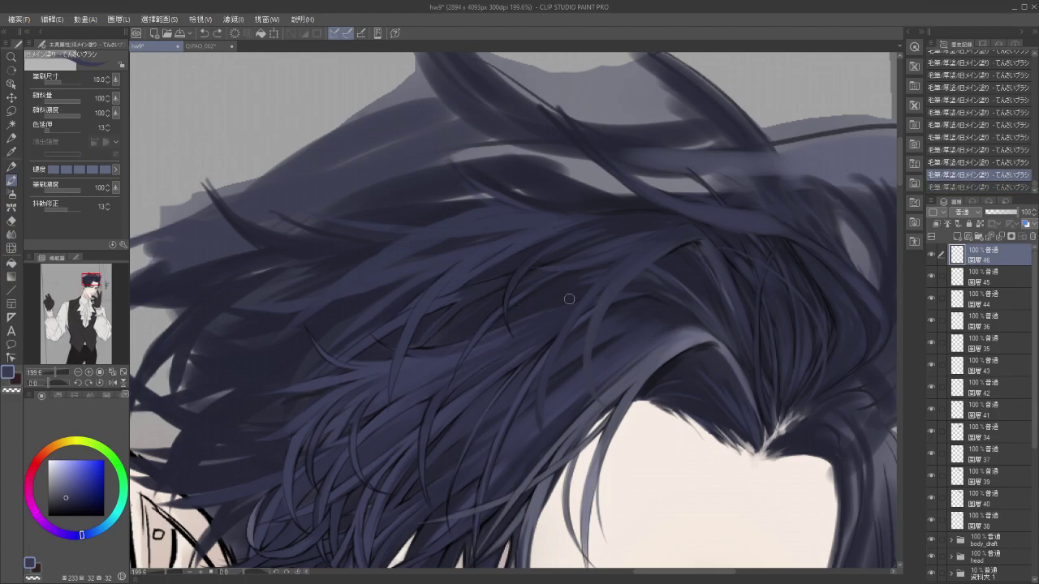
{"action": "left_click_drag", "start_coordinate": [572, 296], "coordinate": [493, 321]}
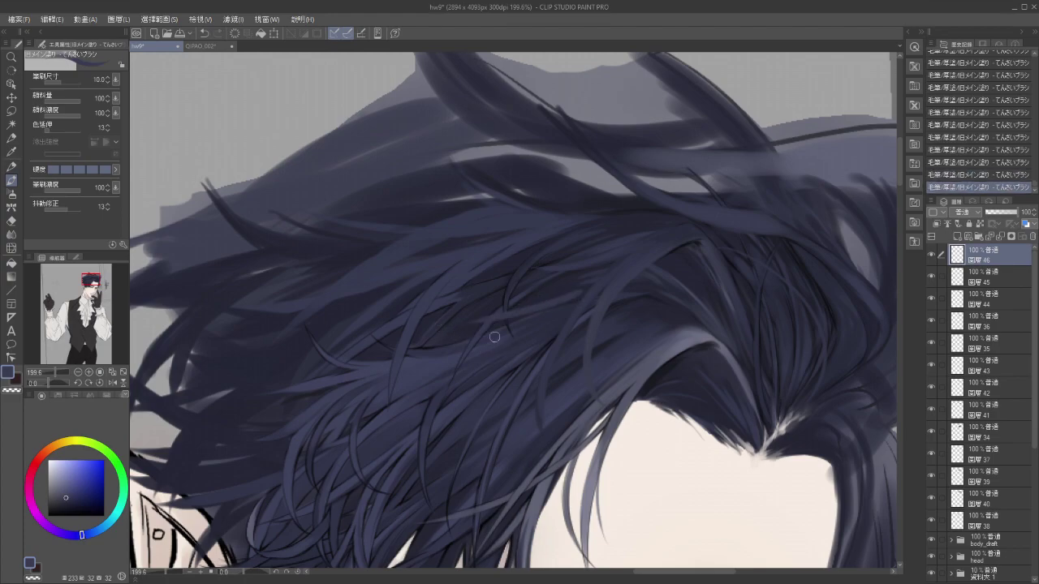
{"action": "key", "text": "ctrl+z"}
{"action": "left_click_drag", "start_coordinate": [619, 260], "coordinate": [529, 332]}
{"action": "key", "text": "ctrl+z"}
Paint blue strand strokes sweeping back across the dark hair behind the curved strand, comparing versions before keeping one.
{"action": "left_click_drag", "start_coordinate": [616, 261], "coordinate": [513, 374]}
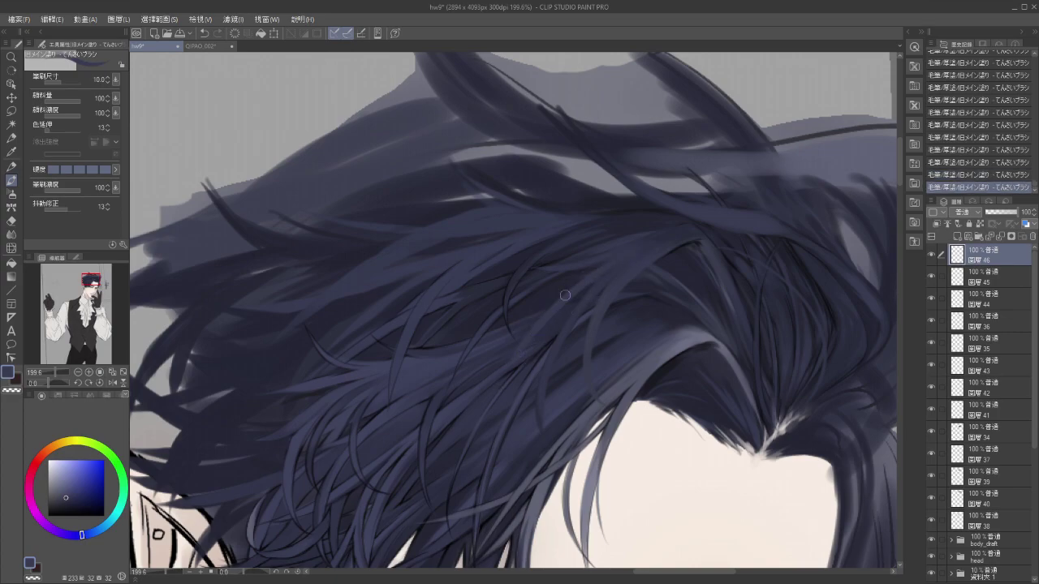
{"action": "key", "text": "ctrl+z"}
{"action": "key", "text": "ctrl+z"}
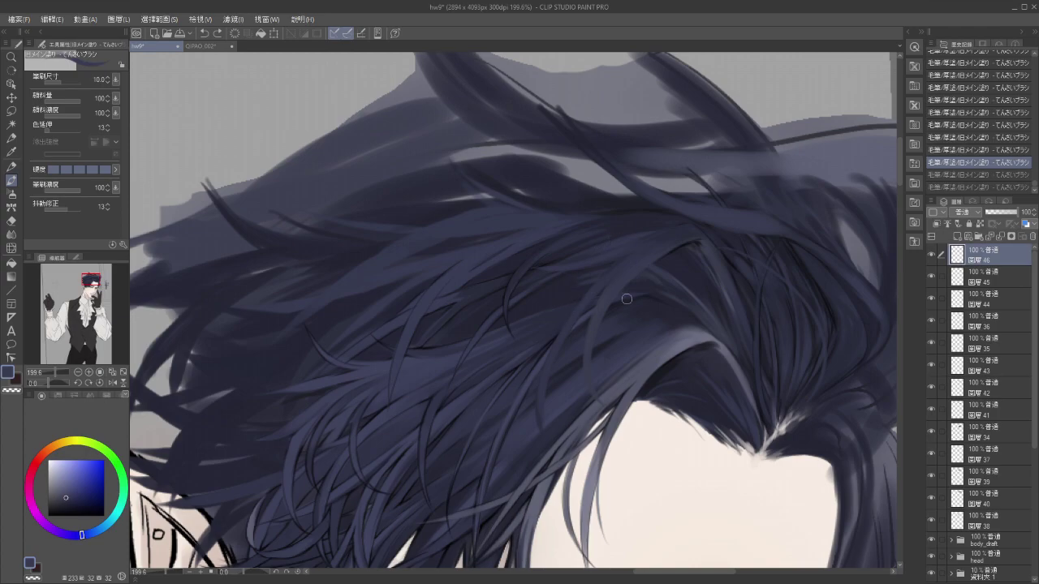
{"action": "left_click_drag", "start_coordinate": [597, 275], "coordinate": [522, 299]}
{"action": "key", "text": "ctrl+y"}
{"action": "key", "text": "ctrl+y"}
{"action": "key", "text": "ctrl+z"}
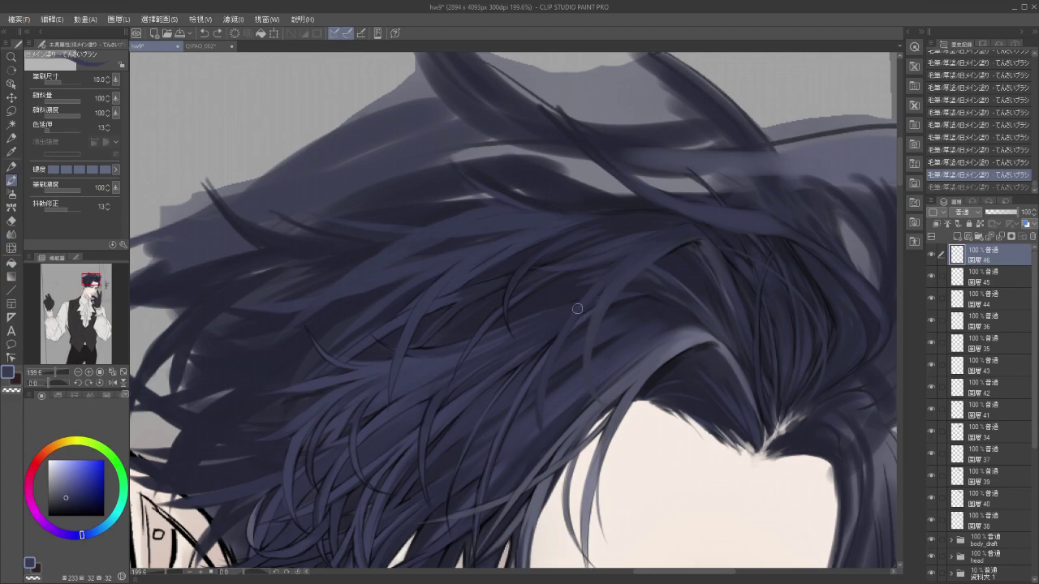
{"action": "left_click_drag", "start_coordinate": [575, 304], "coordinate": [510, 345]}
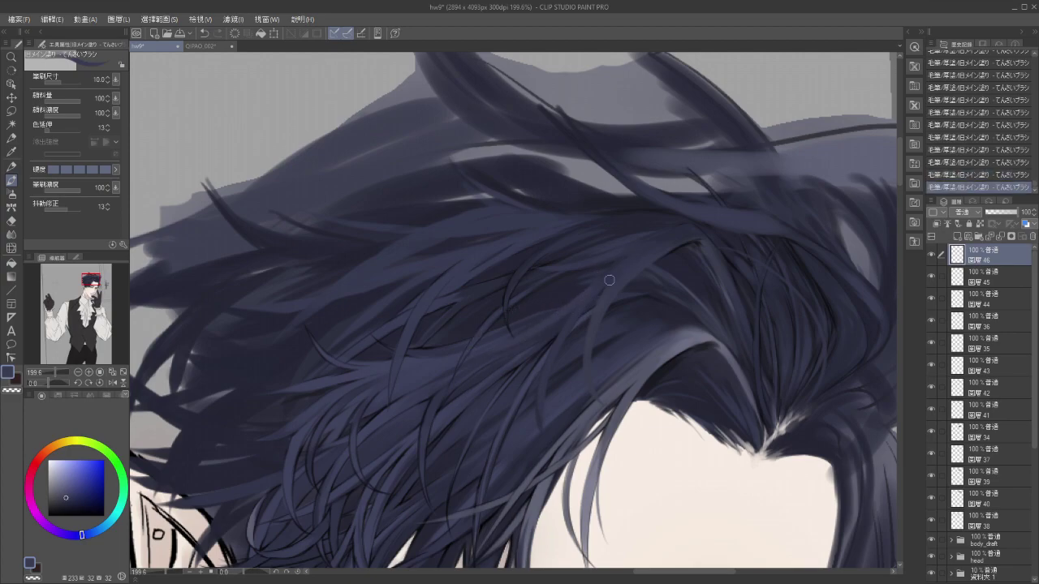
Rework the stroke running from the curved strand's peak back along its upper edge.
{"action": "mouse_move", "coordinate": [637, 345]}
{"action": "left_mouse_down"}
{"action": "mouse_move", "coordinate": [592, 343]}
{"action": "mouse_move", "coordinate": [629, 326]}
{"action": "left_mouse_up"}
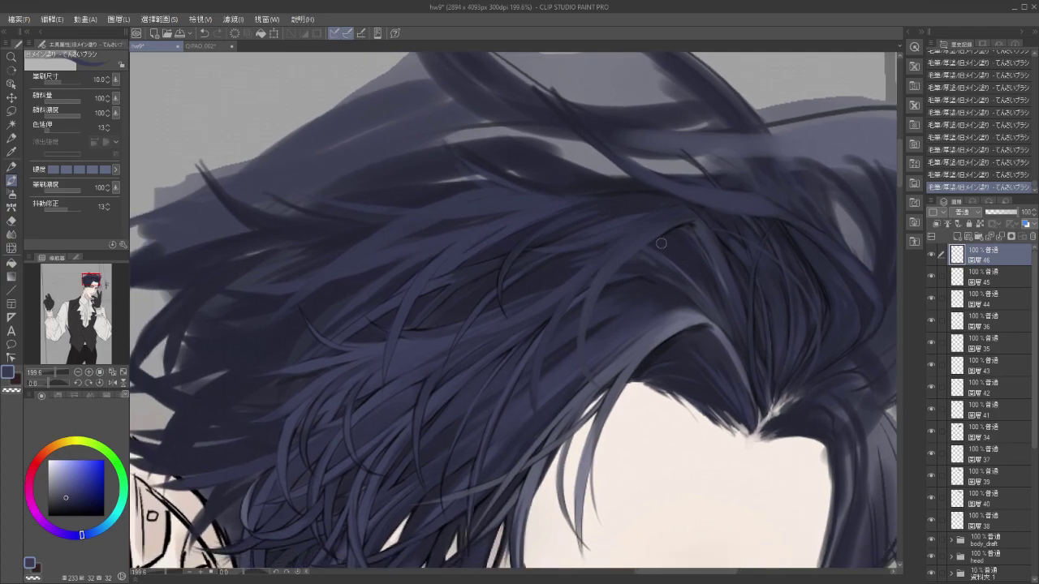
{"action": "key", "text": "ctrl+z"}
{"action": "left_click_drag", "start_coordinate": [618, 259], "coordinate": [615, 265]}
{"action": "key", "text": "ctrl+z"}
{"action": "left_click_drag", "start_coordinate": [690, 231], "coordinate": [618, 274]}
Sample blue from the top of the curved strand and paint over the dark line along its upper curve.
{"action": "key", "text": "j"}
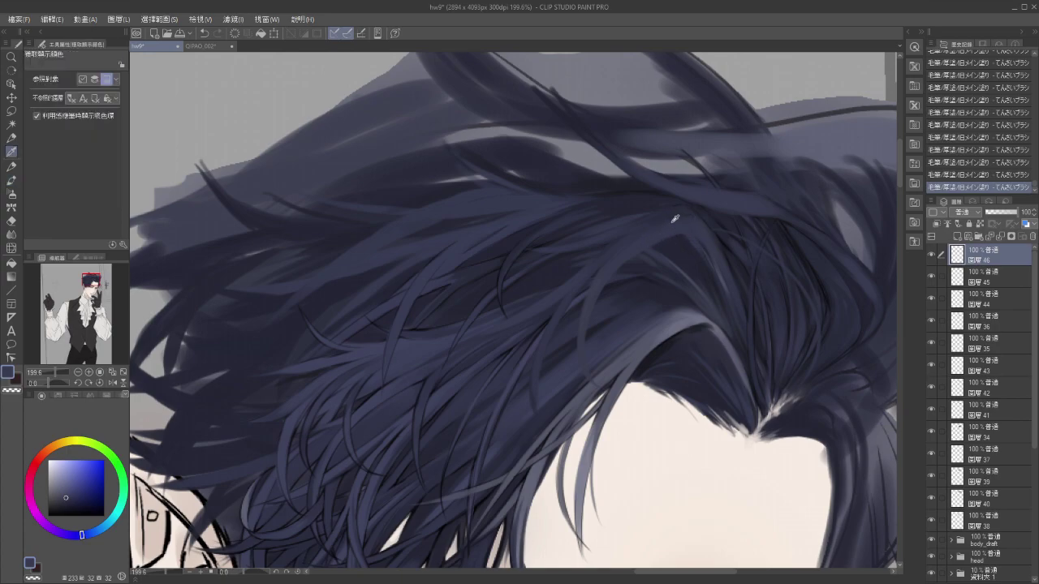
{"action": "mouse_move", "coordinate": [673, 226]}
{"action": "left_mouse_down"}
{"action": "mouse_move", "coordinate": [689, 213]}
{"action": "mouse_move", "coordinate": [661, 237]}
{"action": "left_mouse_up"}
{"action": "key", "text": "b"}
{"action": "left_click_drag", "start_coordinate": [694, 218], "coordinate": [662, 234]}
{"action": "mouse_move", "coordinate": [686, 223]}
{"action": "left_mouse_down"}
{"action": "mouse_move", "coordinate": [663, 239]}
{"action": "mouse_move", "coordinate": [688, 230]}
{"action": "left_mouse_up"}
{"action": "left_click_drag", "start_coordinate": [624, 261], "coordinate": [684, 235]}
{"action": "mouse_move", "coordinate": [605, 278]}
{"action": "left_mouse_down"}
{"action": "mouse_move", "coordinate": [655, 267]}
{"action": "mouse_move", "coordinate": [678, 232]}
{"action": "left_mouse_up"}
Pick a near-black blue and rework the stroke from the curved strand's peak along its underside.
{"action": "left_click_drag", "start_coordinate": [65, 502], "coordinate": [57, 511]}
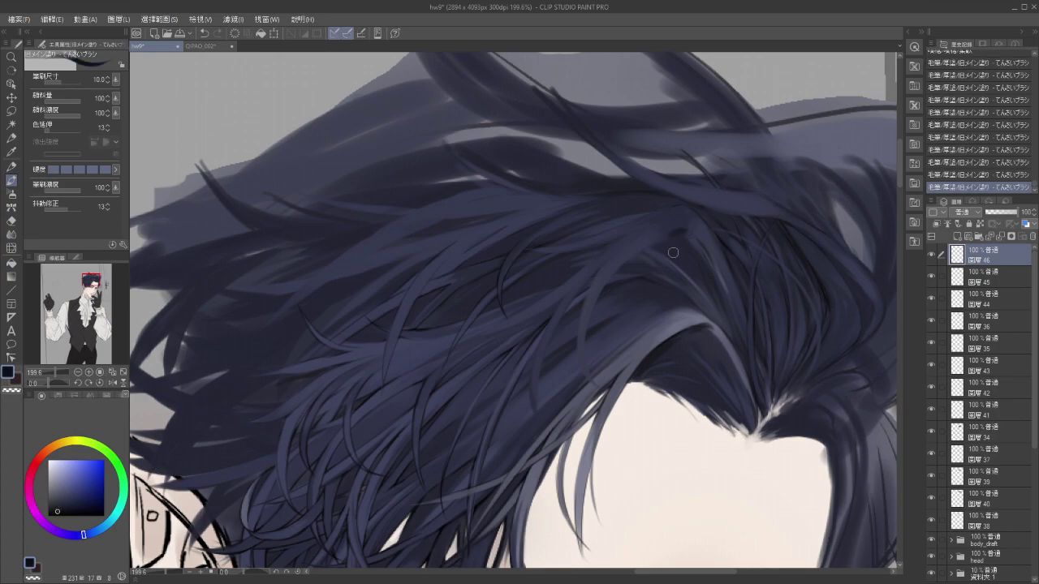
{"action": "key", "text": "ctrl+z"}
{"action": "key", "text": "ctrl+z"}
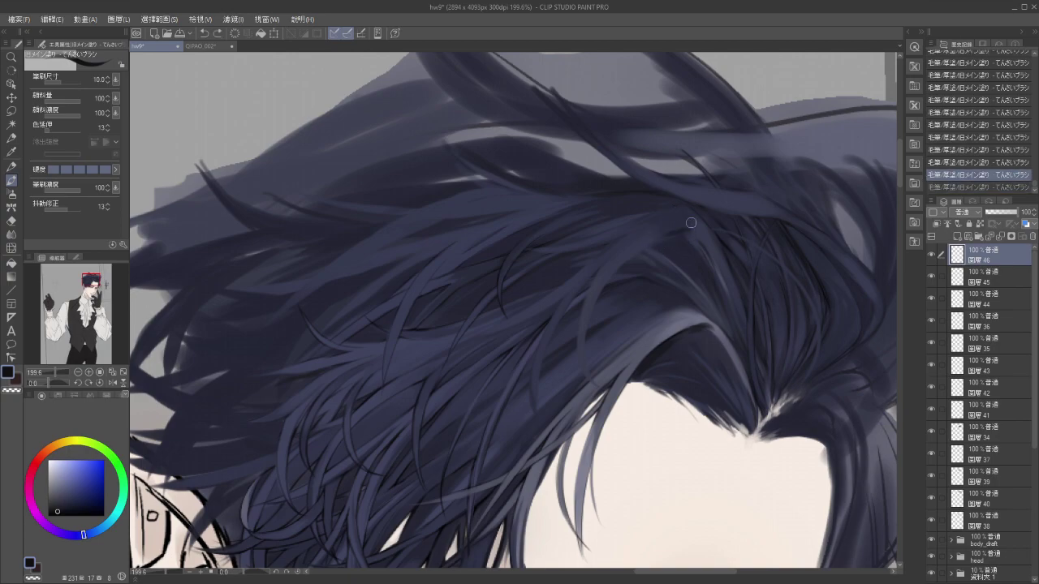
{"action": "left_click_drag", "start_coordinate": [686, 227], "coordinate": [637, 252]}
{"action": "key", "text": "ctrl+z"}
{"action": "key", "text": "ctrl+y"}
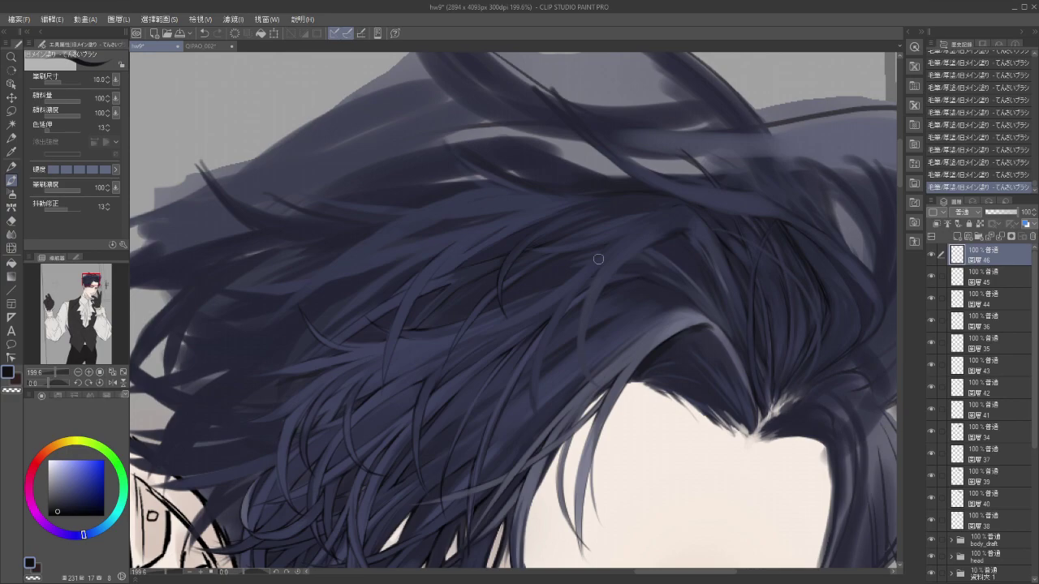
{"action": "scroll", "coordinate": [598, 259], "scroll_direction": "down", "scroll_amount": 3}
{"action": "scroll", "coordinate": [598, 259], "scroll_direction": "up", "scroll_amount": 3}
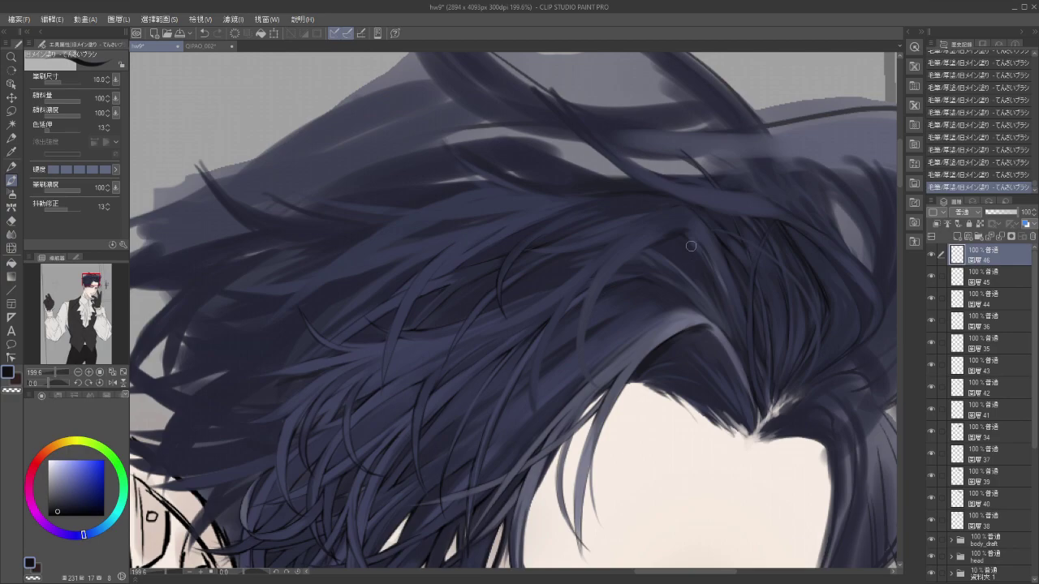
Try several dark strokes from the curved strand's peak down toward the hair parting.
{"action": "left_click_drag", "start_coordinate": [688, 239], "coordinate": [714, 303]}
{"action": "key", "text": "ctrl+z"}
{"action": "left_click_drag", "start_coordinate": [689, 229], "coordinate": [720, 315]}
{"action": "key", "text": "ctrl+z"}
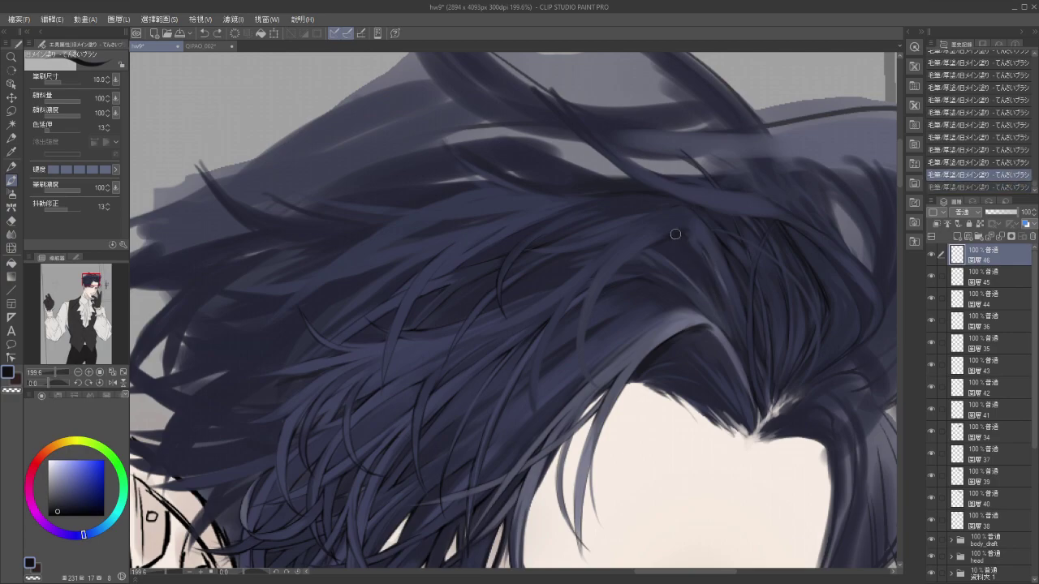
{"action": "left_click_drag", "start_coordinate": [678, 234], "coordinate": [732, 308]}
{"action": "key", "text": "ctrl+z"}
{"action": "left_click_drag", "start_coordinate": [678, 234], "coordinate": [726, 319]}
{"action": "key", "text": "ctrl+z"}
{"action": "left_click_drag", "start_coordinate": [680, 230], "coordinate": [738, 339]}
{"action": "key", "text": "ctrl+z"}
{"action": "left_click_drag", "start_coordinate": [681, 228], "coordinate": [732, 315]}
{"action": "key", "text": "ctrl+z"}
Sample a lighter blue at the curved strand's peak and paint a strand falling from it toward the parting.
{"action": "left_click", "coordinate": [697, 233], "text": "alt"}
{"action": "key", "text": "ctrl+y"}
{"action": "key", "text": "ctrl+z"}
{"action": "key", "text": "ctrl+y"}
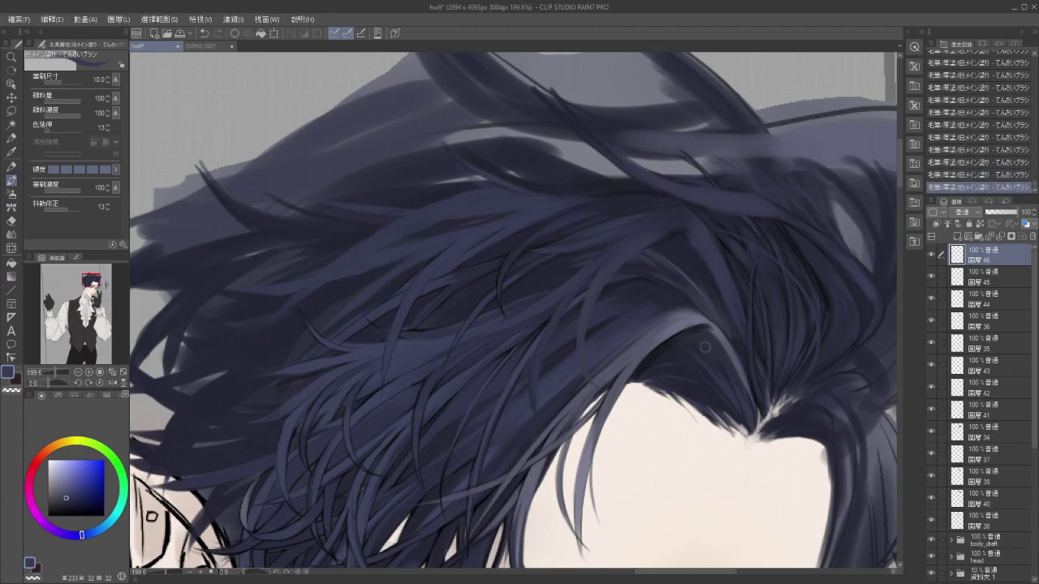
{"action": "left_click_drag", "start_coordinate": [700, 283], "coordinate": [692, 261]}
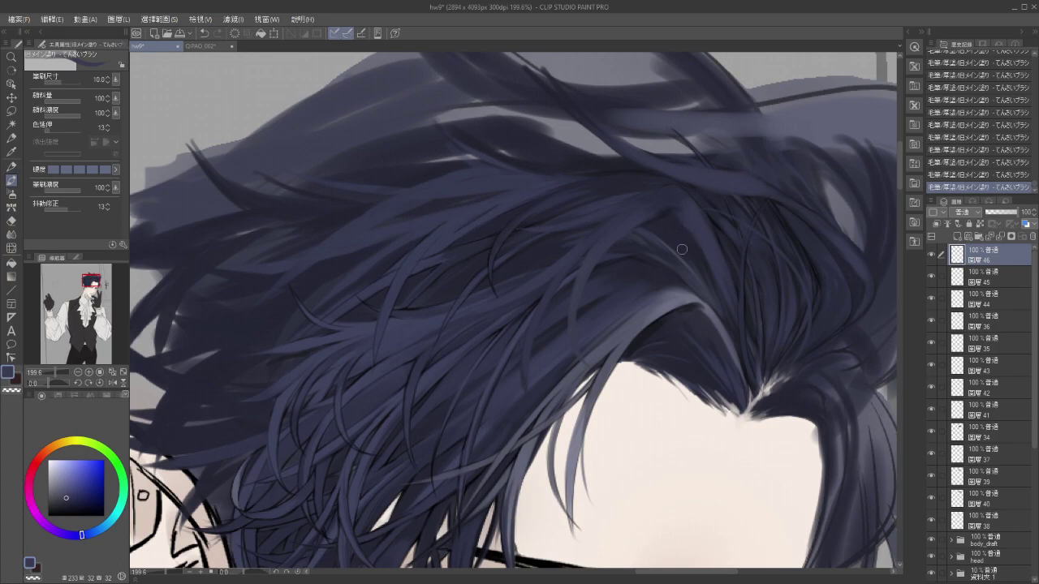
{"action": "left_click_drag", "start_coordinate": [698, 240], "coordinate": [688, 282]}
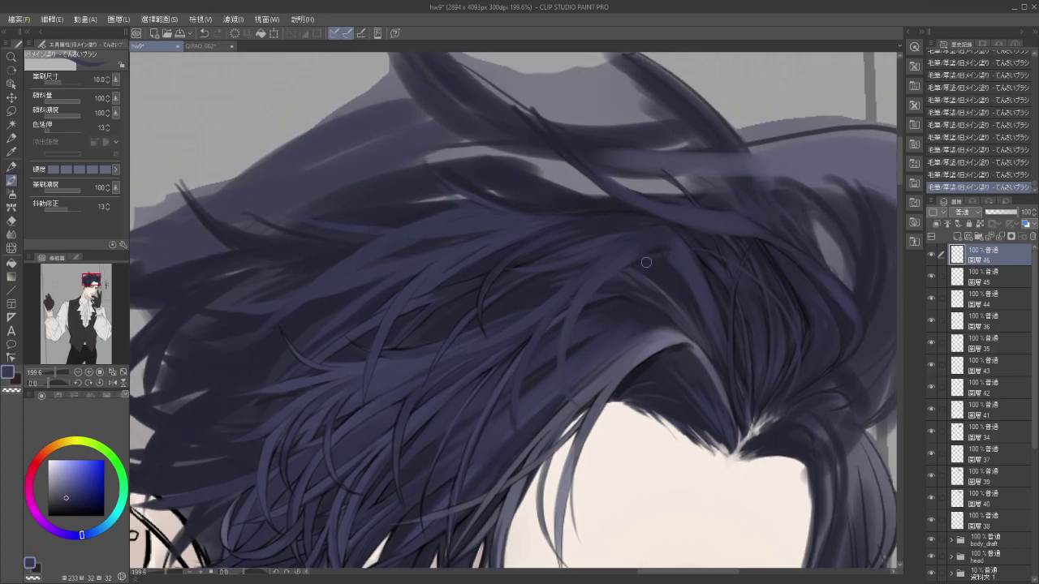
{"action": "key", "text": "ctrl+z"}
Sample a dark blue beneath the curved strand's peak and shade the gap between the strands there.
{"action": "left_click", "coordinate": [677, 266], "text": "alt"}
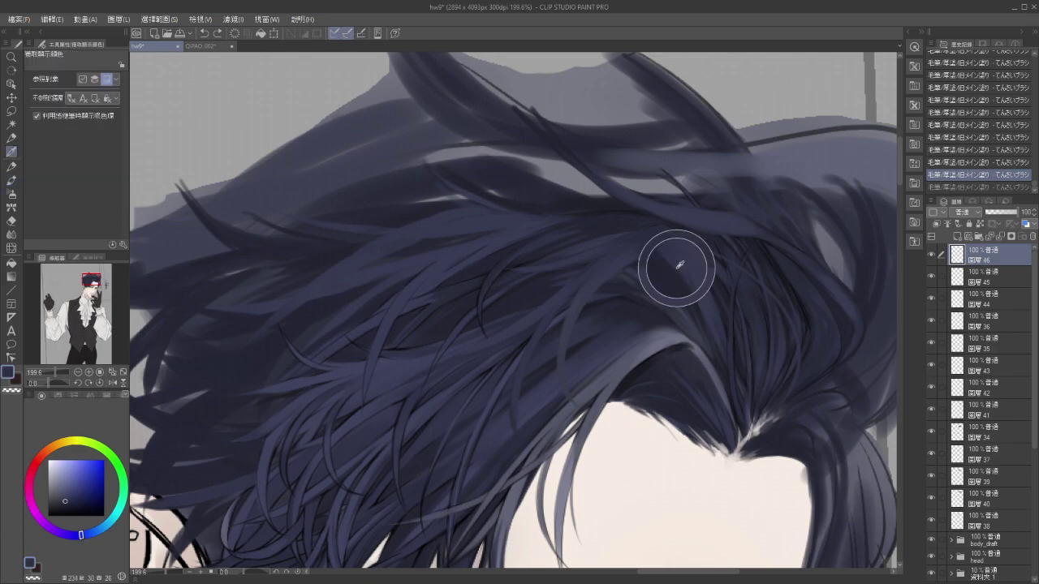
{"action": "left_click_drag", "start_coordinate": [655, 265], "coordinate": [658, 266]}
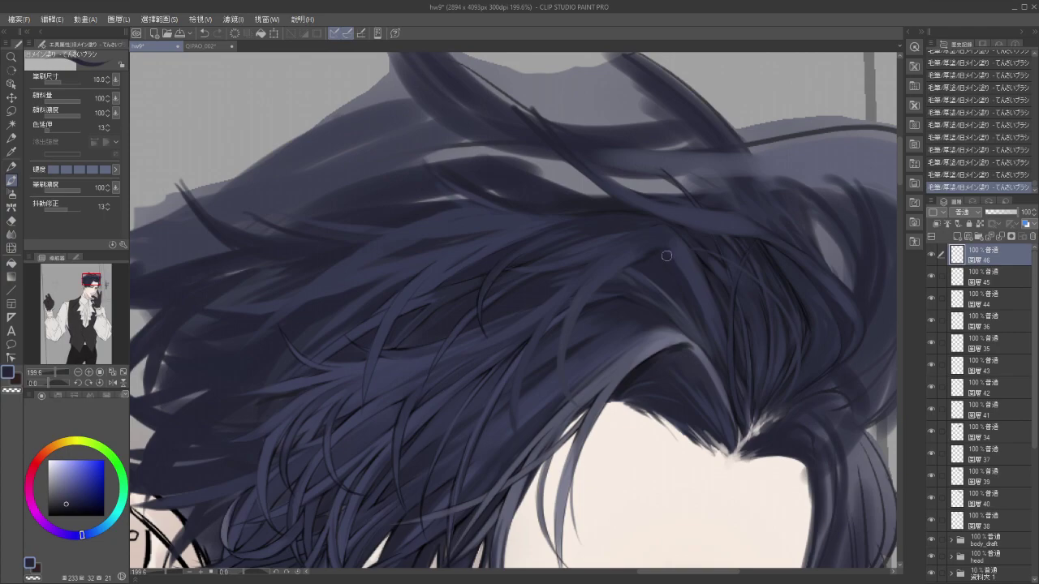
{"action": "key", "text": "ctrl+z"}
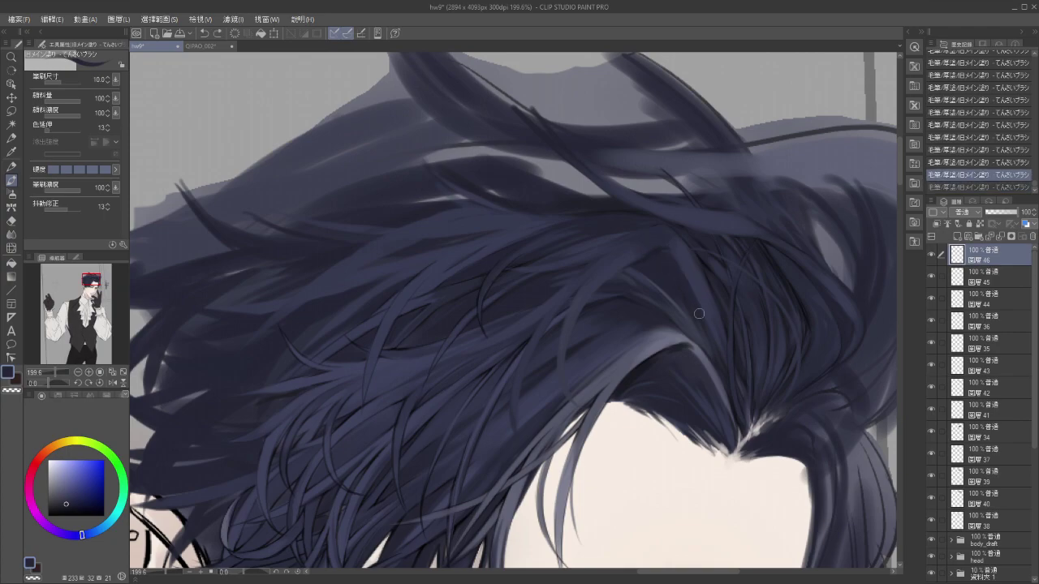
{"action": "key", "text": "ctrl+y"}
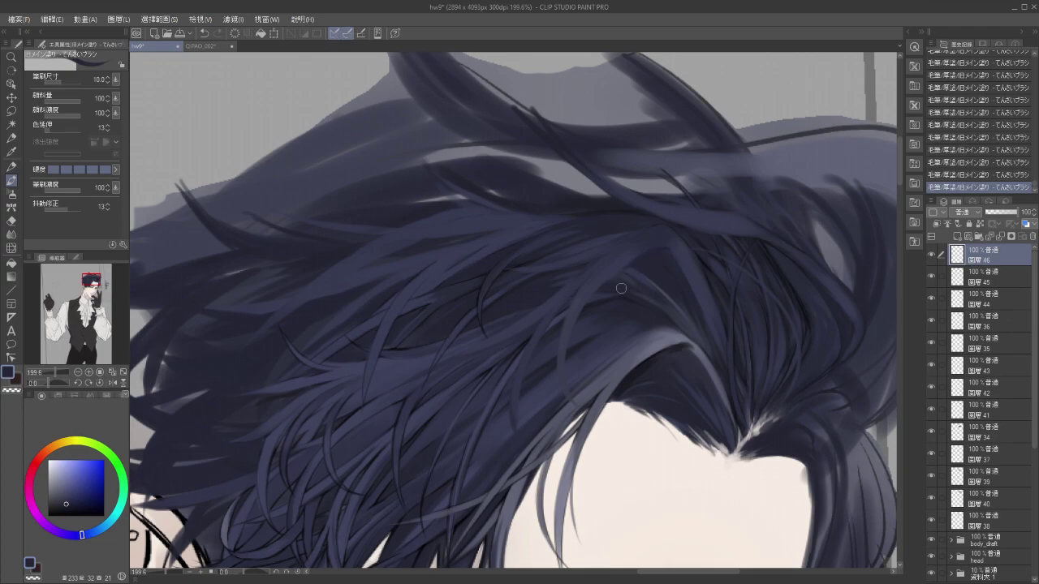
{"action": "left_click_drag", "start_coordinate": [656, 301], "coordinate": [693, 326]}
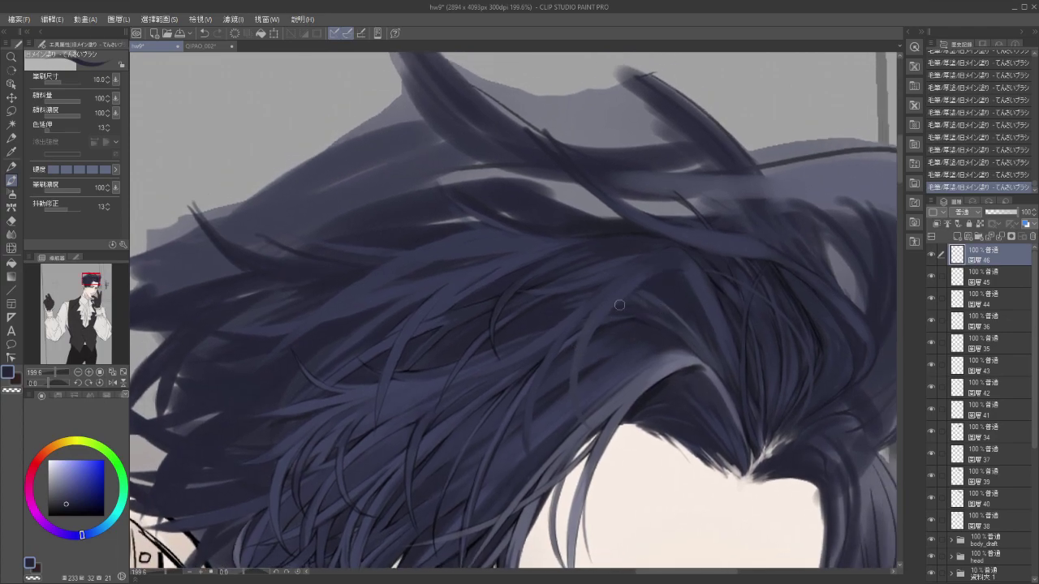
{"action": "mouse_move", "coordinate": [598, 370]}
{"action": "left_mouse_down"}
{"action": "mouse_move", "coordinate": [624, 297]}
{"action": "mouse_move", "coordinate": [613, 313]}
{"action": "left_mouse_up"}
{"action": "left_click_drag", "start_coordinate": [672, 332], "coordinate": [651, 331]}
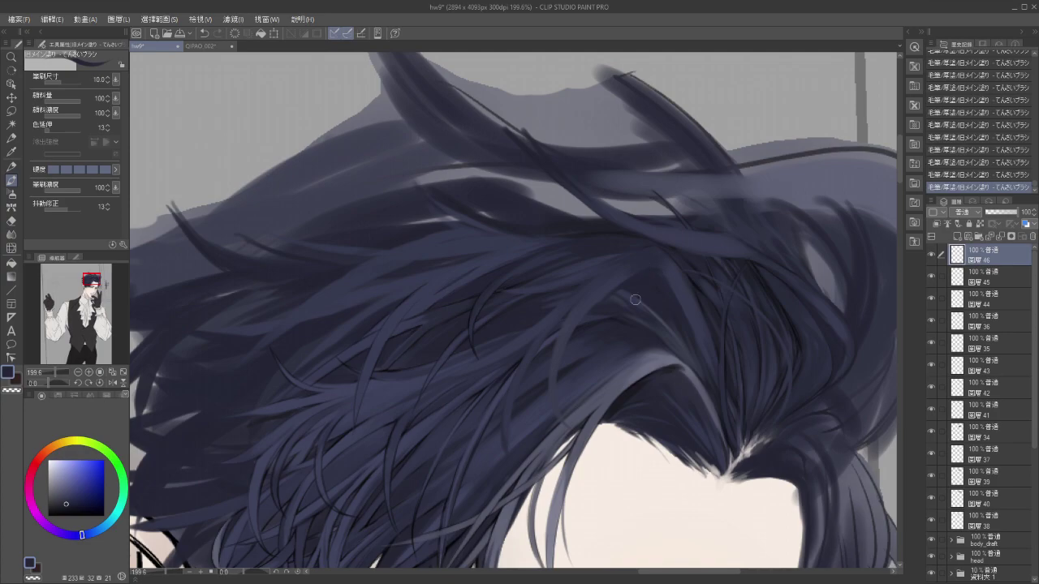
{"action": "scroll", "coordinate": [635, 299], "scroll_direction": "down", "scroll_amount": 2}
{"action": "left_click_drag", "start_coordinate": [602, 378], "coordinate": [610, 334]}
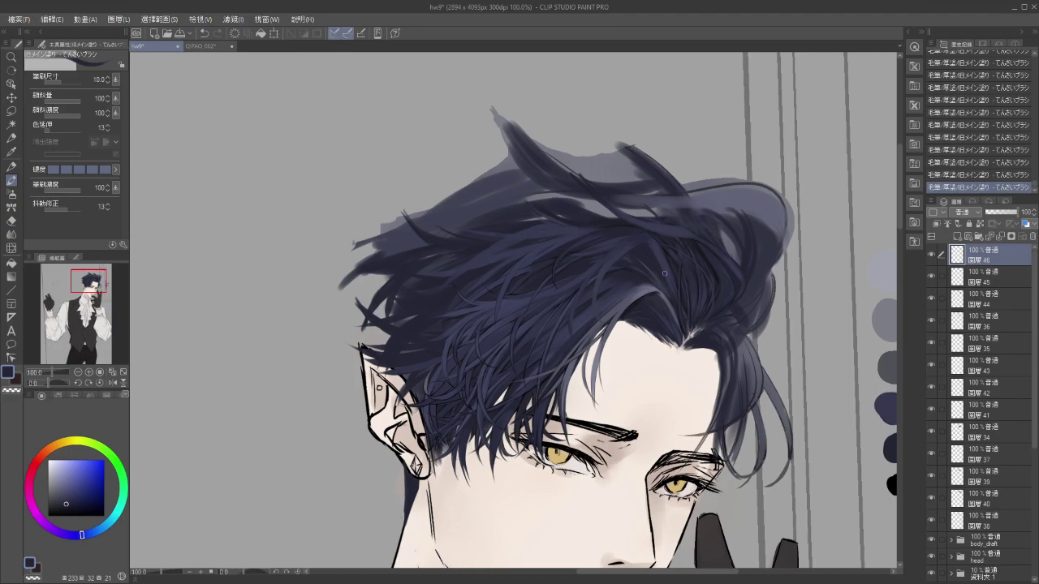
Resample the dark blue near the curved strand's peak and blend strokes into the hair beneath it.
{"action": "left_click", "coordinate": [665, 267], "text": "alt"}
{"action": "key", "text": "alt"}
{"action": "left_click", "coordinate": [653, 248]}
{"action": "key", "text": "b"}
{"action": "scroll", "coordinate": [659, 273], "scroll_direction": "up", "scroll_amount": 3}
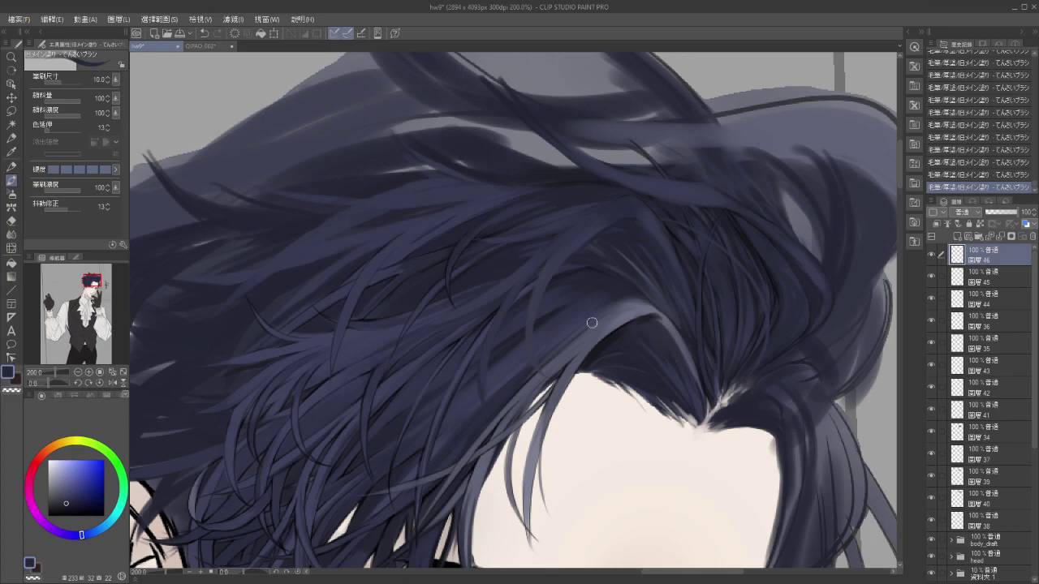
{"action": "scroll", "coordinate": [591, 323], "scroll_direction": "down", "scroll_amount": 1}
{"action": "scroll", "coordinate": [592, 322], "scroll_direction": "up", "scroll_amount": 1}
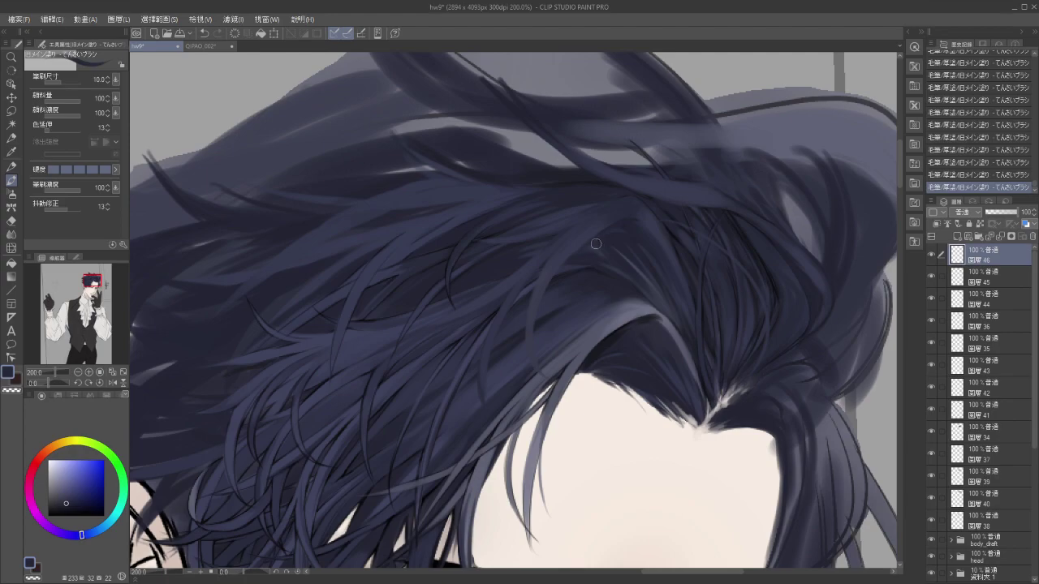
{"action": "key", "text": "ctrl+z"}
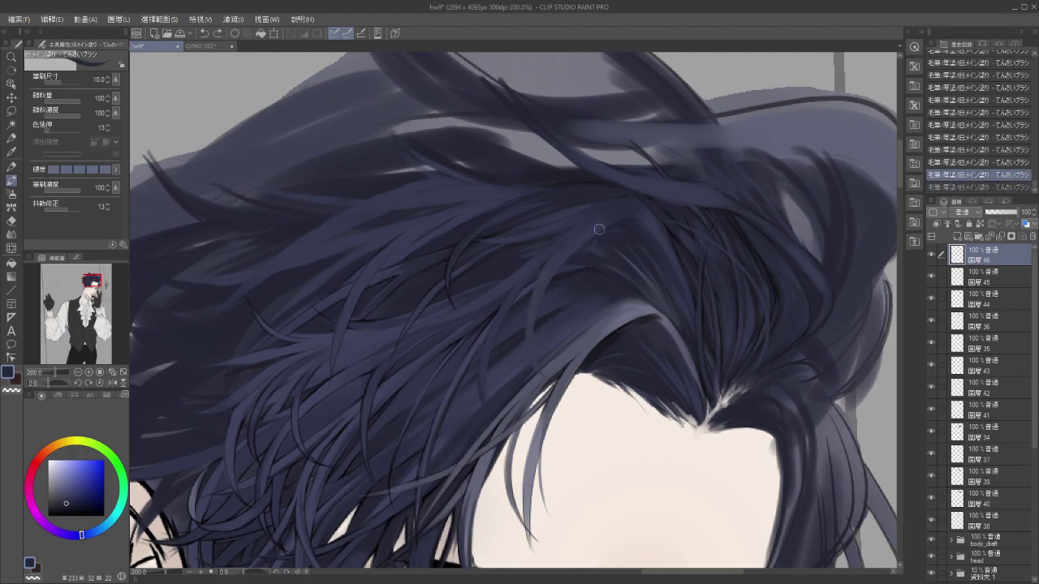
{"action": "key", "text": "ctrl+y"}
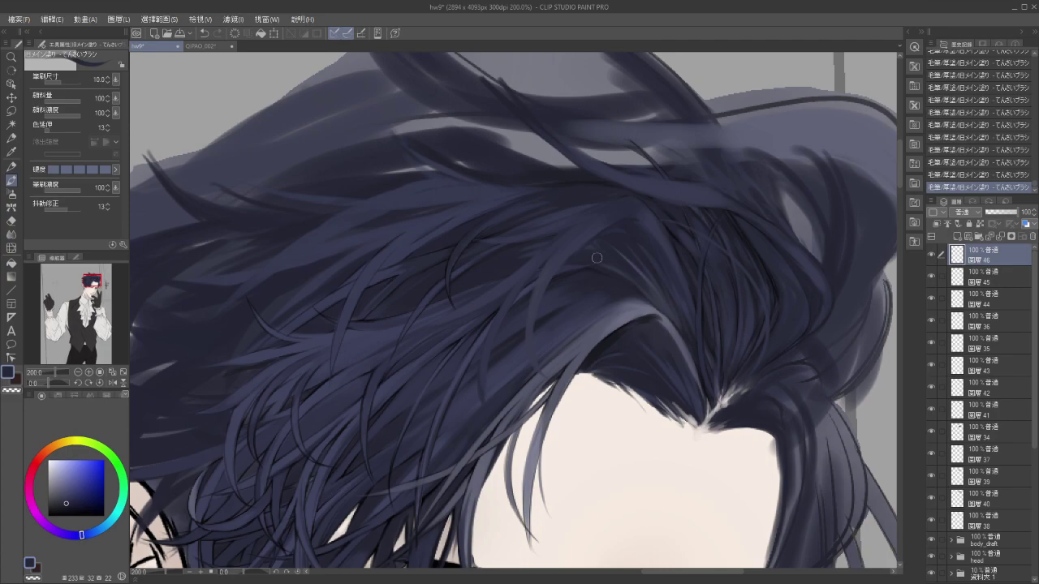
Sample a near-black blue from the shadow above the forehead and try short strokes under the curved strand.
{"action": "key", "text": "i"}
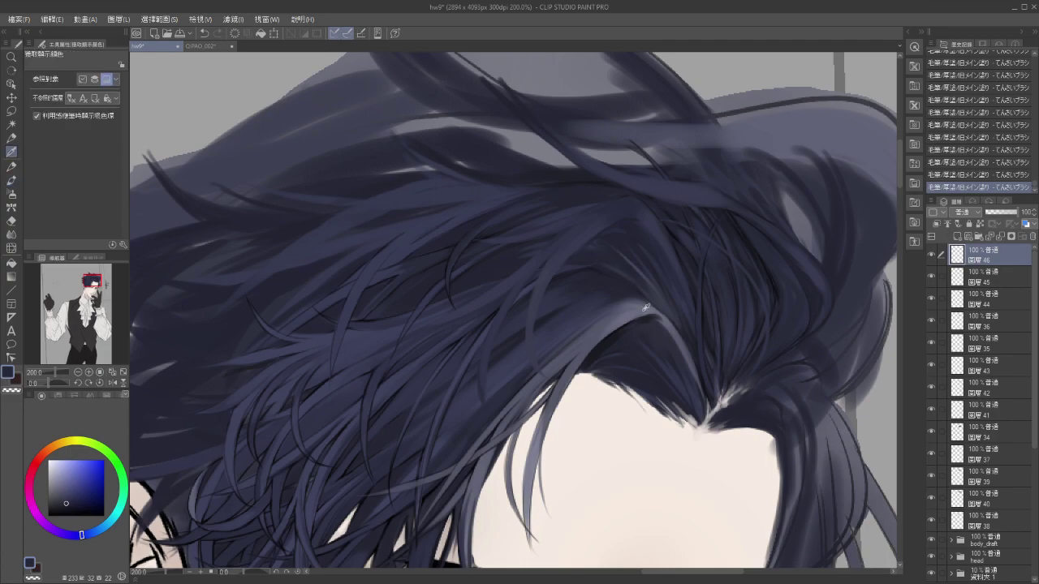
{"action": "left_click", "coordinate": [614, 332]}
{"action": "key", "text": "b"}
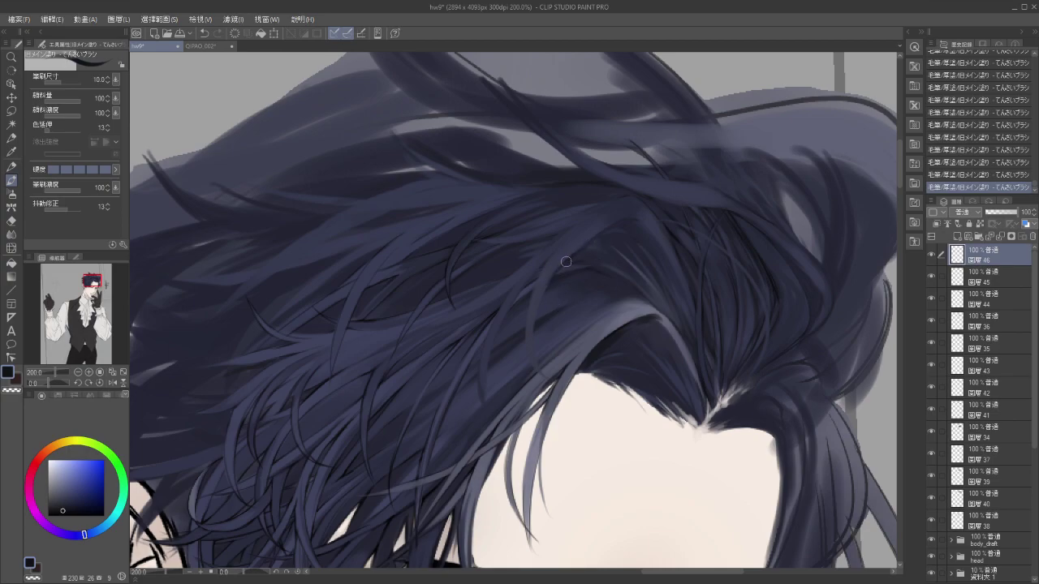
{"action": "key", "text": "ctrl+z"}
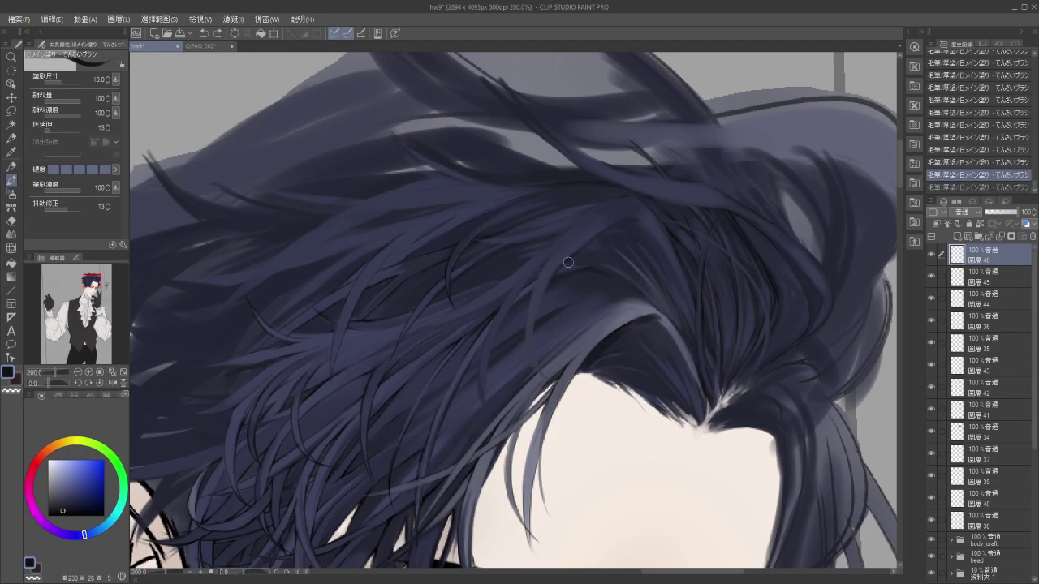
{"action": "left_click_drag", "start_coordinate": [585, 265], "coordinate": [574, 262]}
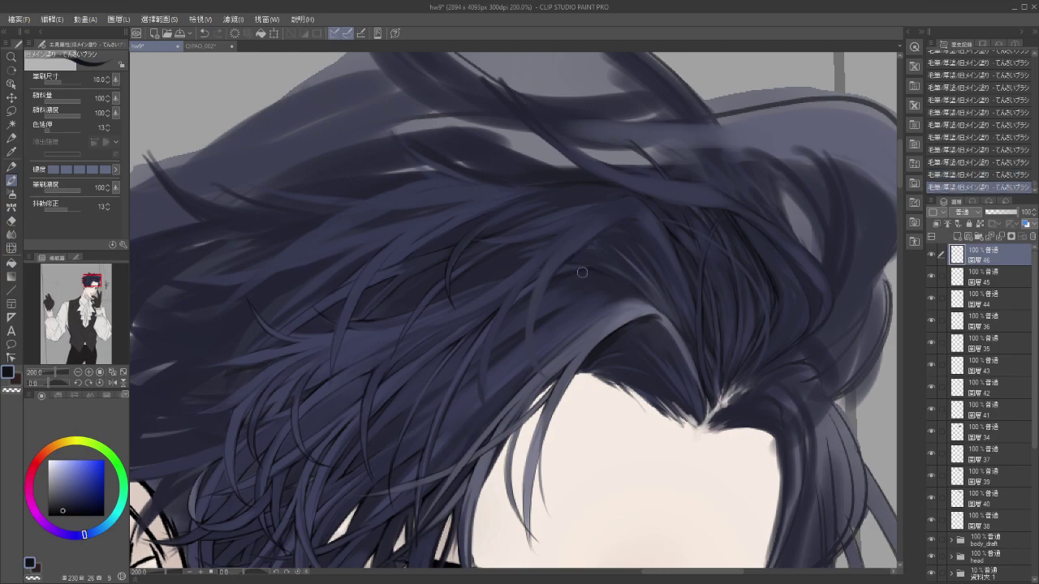
{"action": "key", "text": "ctrl+z"}
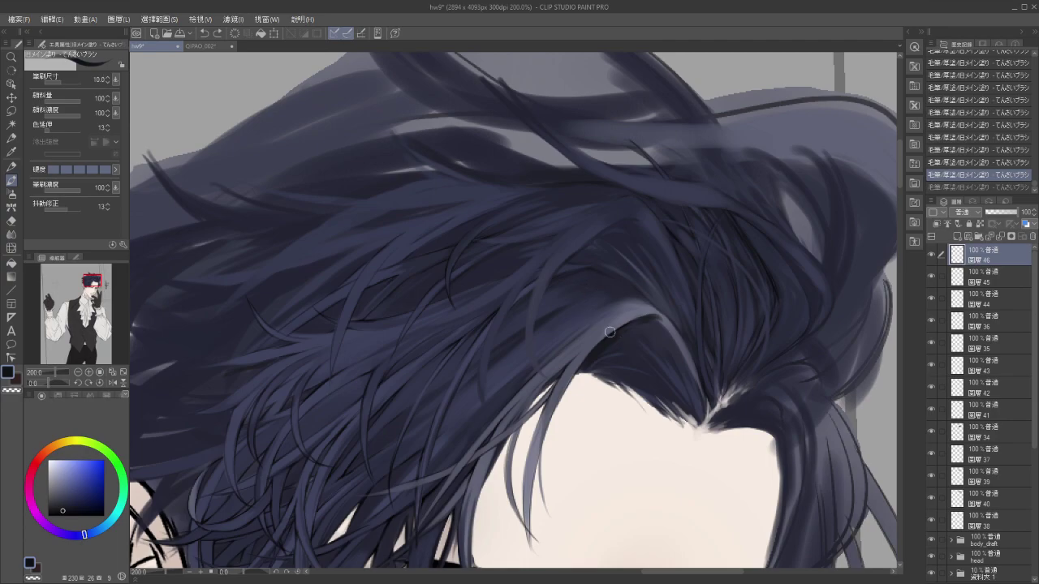
Set the brush size to 5, sample blue beneath the curved strand and paint thin strokes along its inner edge.
{"action": "left_click", "coordinate": [107, 83]}
{"action": "scroll", "coordinate": [639, 237], "scroll_direction": "up", "scroll_amount": 3}
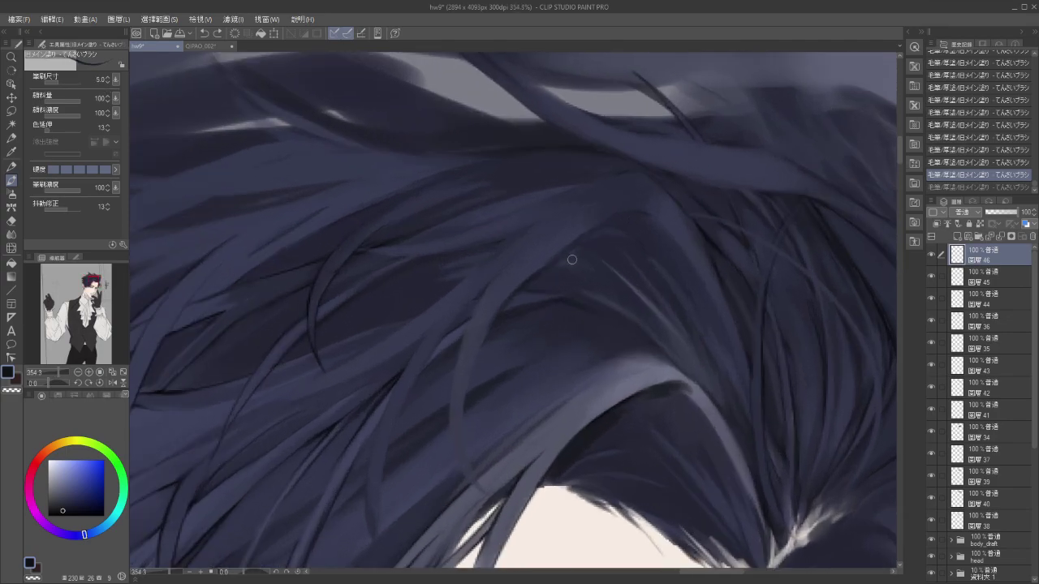
{"action": "left_click", "coordinate": [570, 260], "text": "alt"}
{"action": "mouse_move", "coordinate": [554, 265]}
{"action": "left_mouse_down"}
{"action": "mouse_move", "coordinate": [600, 273]}
{"action": "mouse_move", "coordinate": [570, 269]}
{"action": "mouse_move", "coordinate": [573, 260]}
{"action": "mouse_move", "coordinate": [620, 283]}
{"action": "mouse_move", "coordinate": [562, 309]}
{"action": "mouse_move", "coordinate": [565, 250]}
{"action": "mouse_move", "coordinate": [576, 248]}
{"action": "mouse_move", "coordinate": [604, 289]}
{"action": "left_mouse_up"}
{"action": "key", "text": "ctrl+z"}
{"action": "key", "text": "ctrl+z"}
{"action": "left_click_drag", "start_coordinate": [535, 279], "coordinate": [520, 291]}
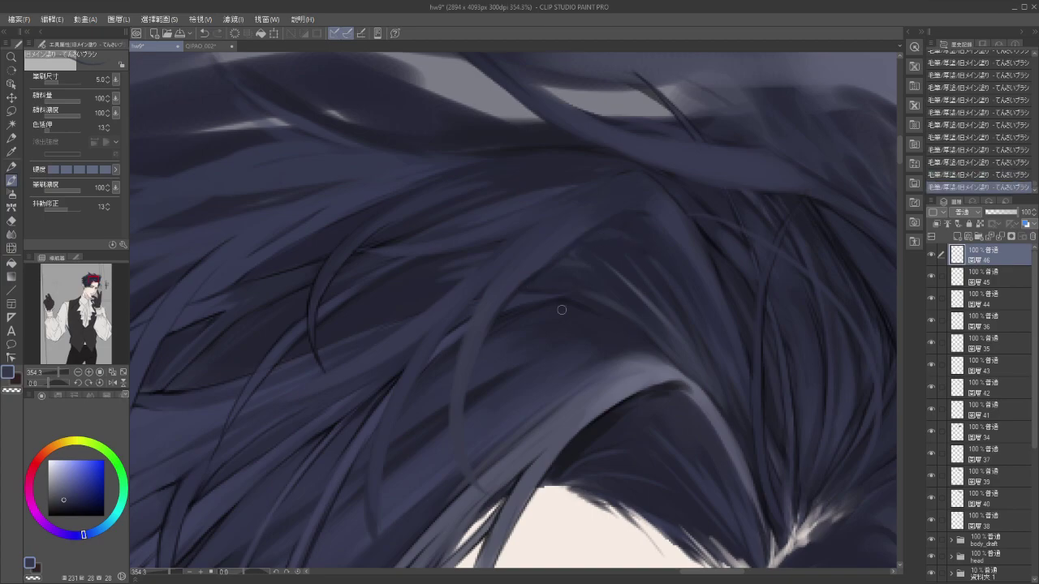
{"action": "scroll", "coordinate": [562, 310], "scroll_direction": "down", "scroll_amount": 3}
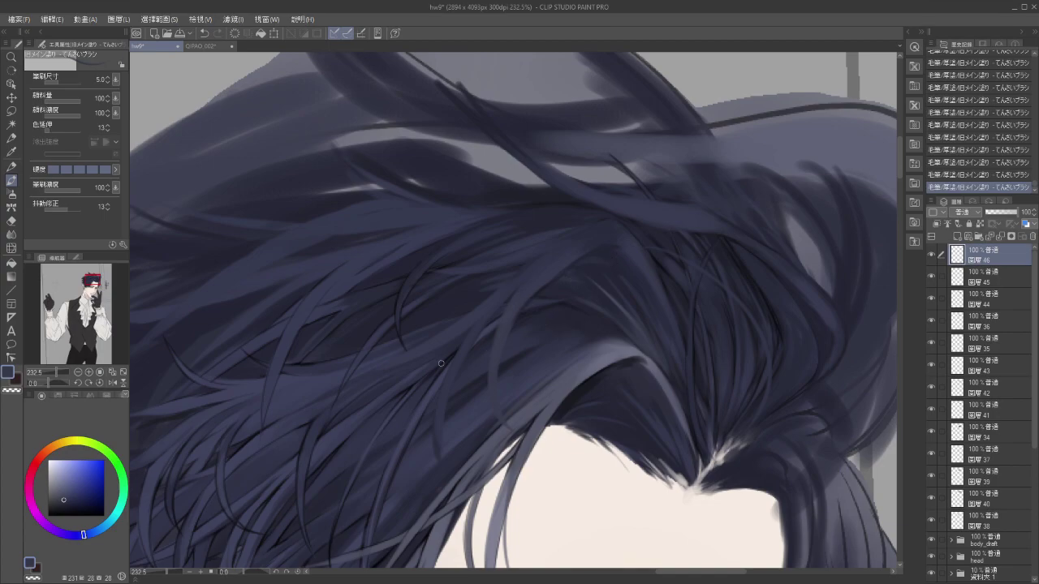
Pick black with a size 2 brush and draw a fine shadow line down the curved strand toward the forehead.
{"action": "left_click_drag", "start_coordinate": [70, 488], "coordinate": [46, 520]}
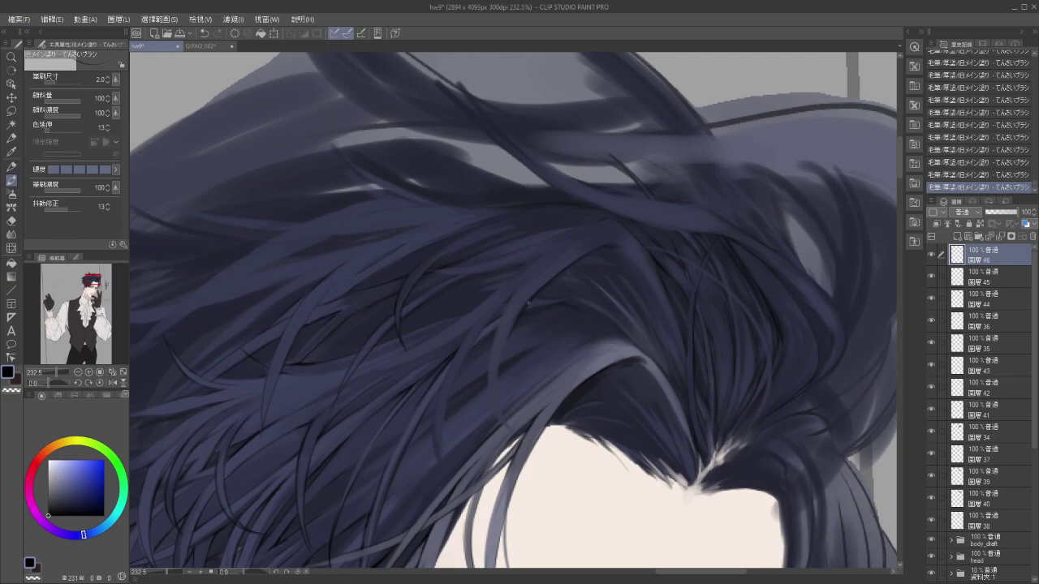
{"action": "key", "text": "ctrl+z"}
{"action": "key", "text": "ctrl+y"}
{"action": "key", "text": "ctrl+z"}
{"action": "left_click_drag", "start_coordinate": [498, 389], "coordinate": [512, 431]}
Compare the curved strand with and without the fine black line along its lower part.
{"action": "key", "text": "ctrl+z"}
{"action": "key", "text": "ctrl+y"}
{"action": "key", "text": "ctrl+z"}
{"action": "key", "text": "ctrl+y"}
{"action": "key", "text": "ctrl+z"}
{"action": "key", "text": "ctrl+y"}
{"action": "key", "text": "ctrl+z"}
{"action": "key", "text": "ctrl+y"}
{"action": "left_click_drag", "start_coordinate": [524, 348], "coordinate": [518, 401]}
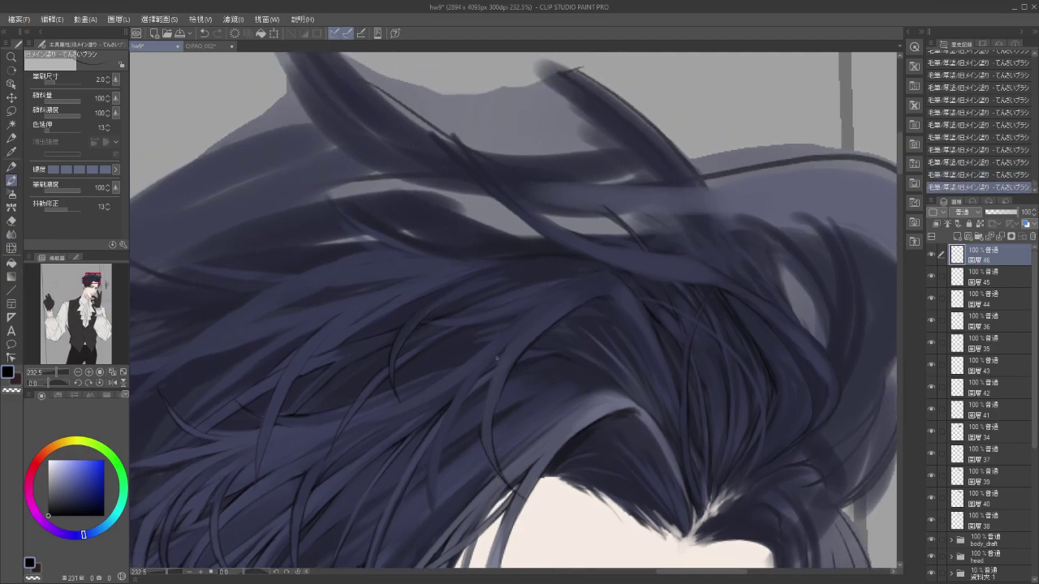
Compare the hair between the curved strand and the parting with and without the latest fine black strokes.
{"action": "key", "text": "ctrl+z"}
{"action": "key", "text": "ctrl+y"}
{"action": "key", "text": "ctrl+z"}
{"action": "left_click_drag", "start_coordinate": [625, 343], "coordinate": [562, 327]}
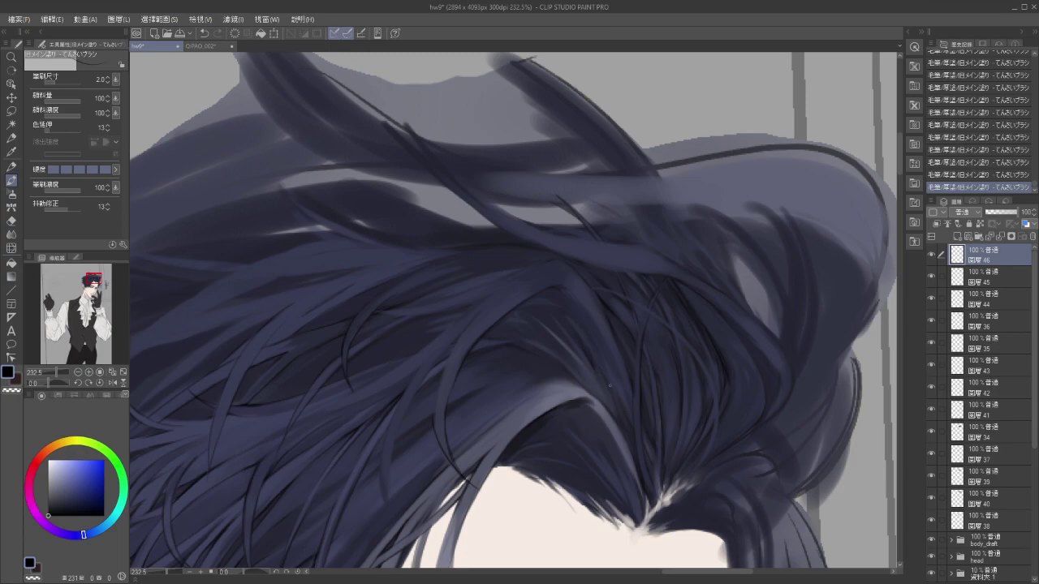
{"action": "key", "text": "ctrl+z"}
{"action": "key", "text": "ctrl+y"}
{"action": "key", "text": "ctrl+z"}
{"action": "key", "text": "ctrl+y"}
{"action": "key", "text": "ctrl+minus"}
{"action": "key", "text": "ctrl+minus"}
{"action": "mouse_move", "coordinate": [519, 370]}
{"action": "left_mouse_down"}
{"action": "mouse_move", "coordinate": [526, 384]}
{"action": "mouse_move", "coordinate": [507, 371]}
{"action": "left_mouse_up"}
{"action": "scroll", "coordinate": [557, 269], "scroll_direction": "up", "scroll_amount": 3}
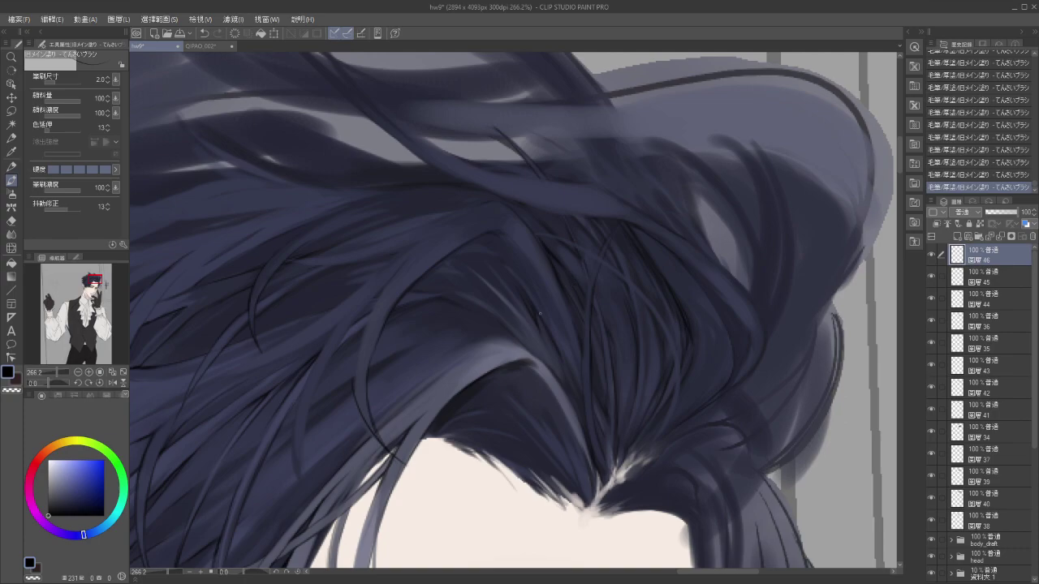
Check the effect of the latest fine dark strokes in the shadow above the grey lock.
{"action": "key", "text": "ctrl+z"}
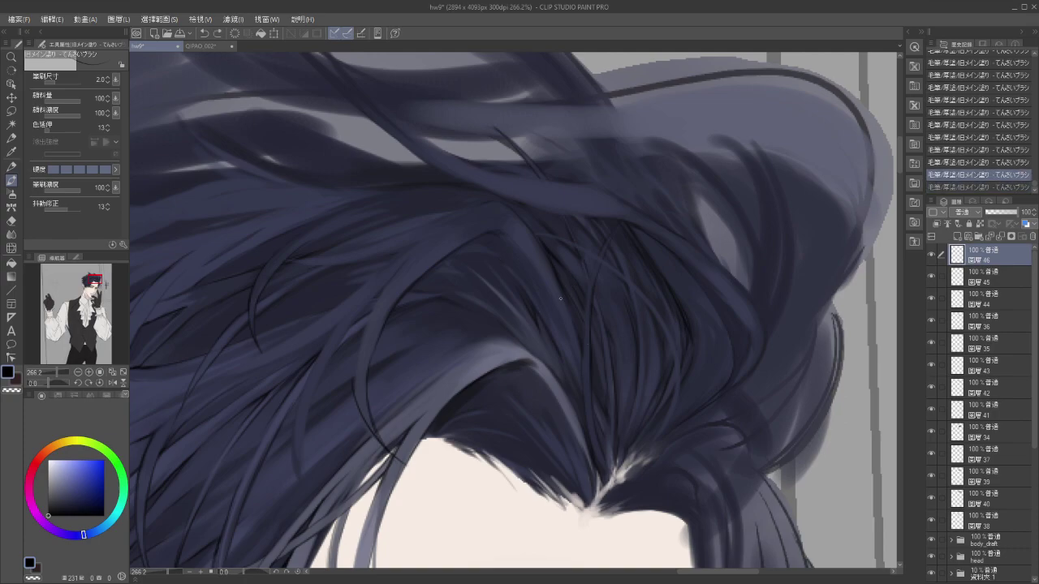
{"action": "key", "text": "ctrl+y"}
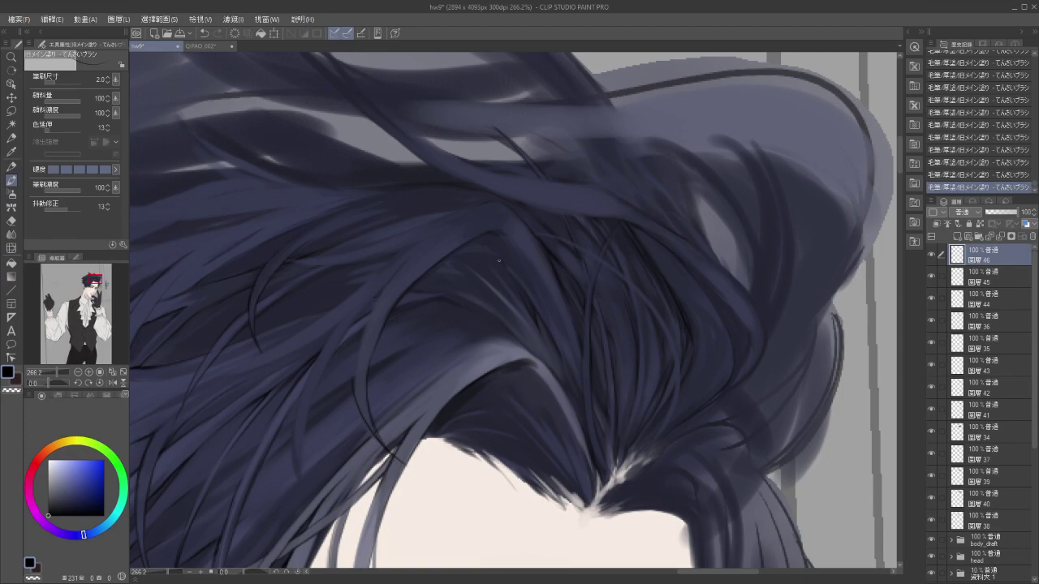
{"action": "key", "text": "ctrl+z"}
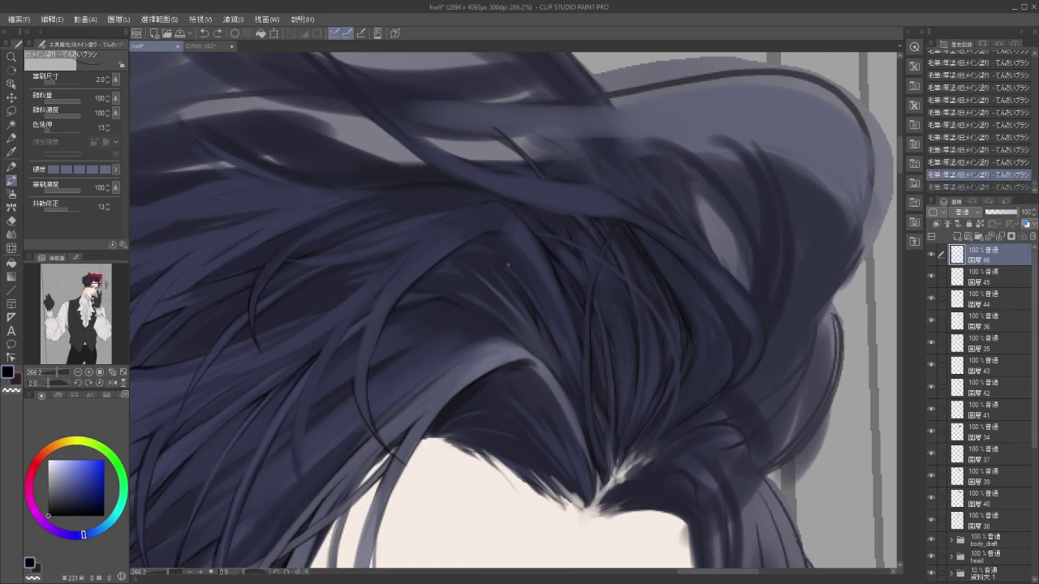
{"action": "key", "text": "ctrl+y"}
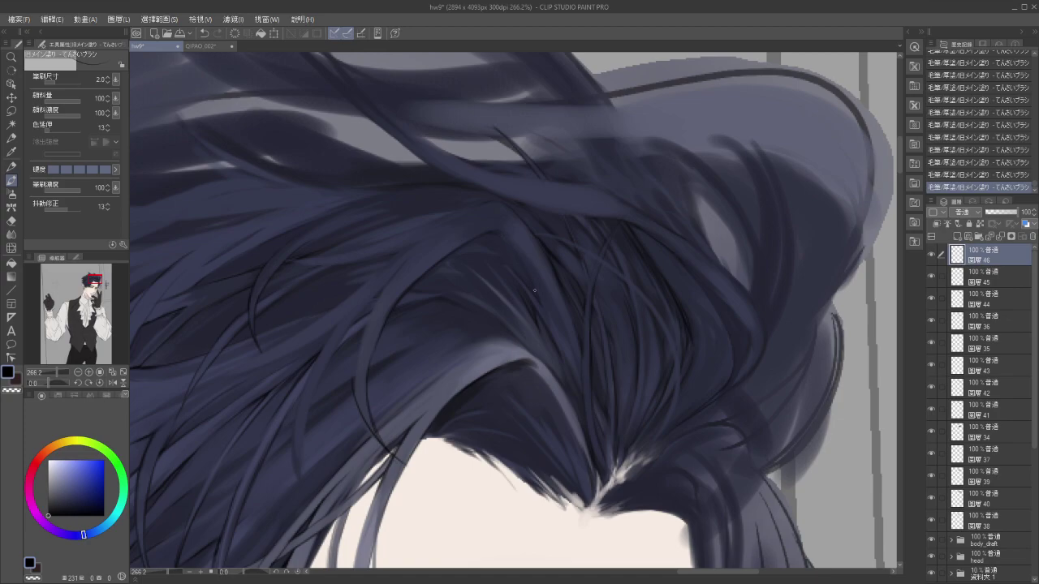
Compare the upper fold of the curved strand with and without the last few fine shadow strokes.
{"action": "key", "text": "ctrl+z"}
{"action": "key", "text": "ctrl+z"}
{"action": "key", "text": "ctrl+z"}
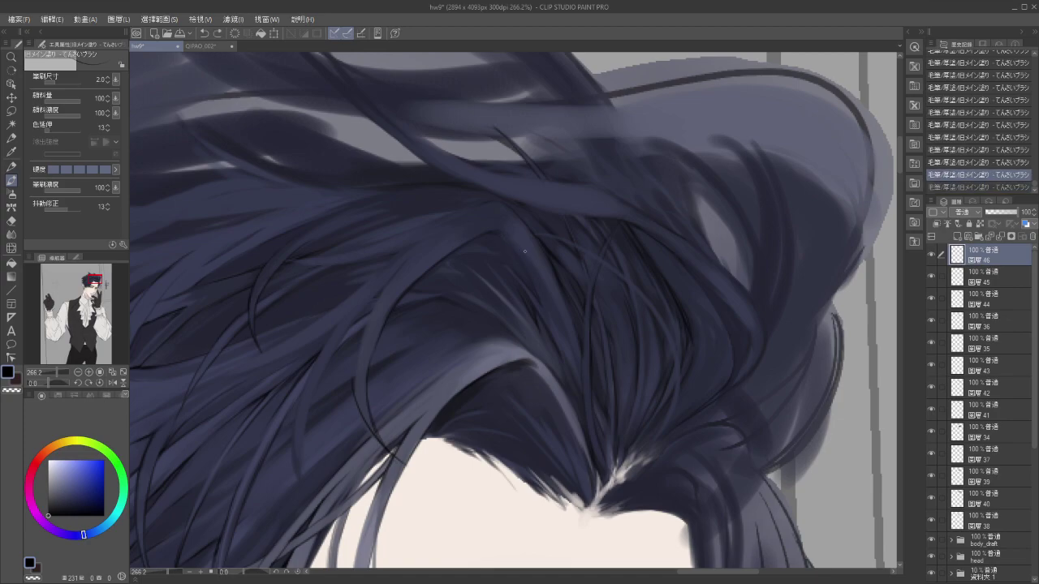
{"action": "key", "text": "ctrl+y"}
{"action": "key", "text": "ctrl+y"}
{"action": "key", "text": "ctrl+y"}
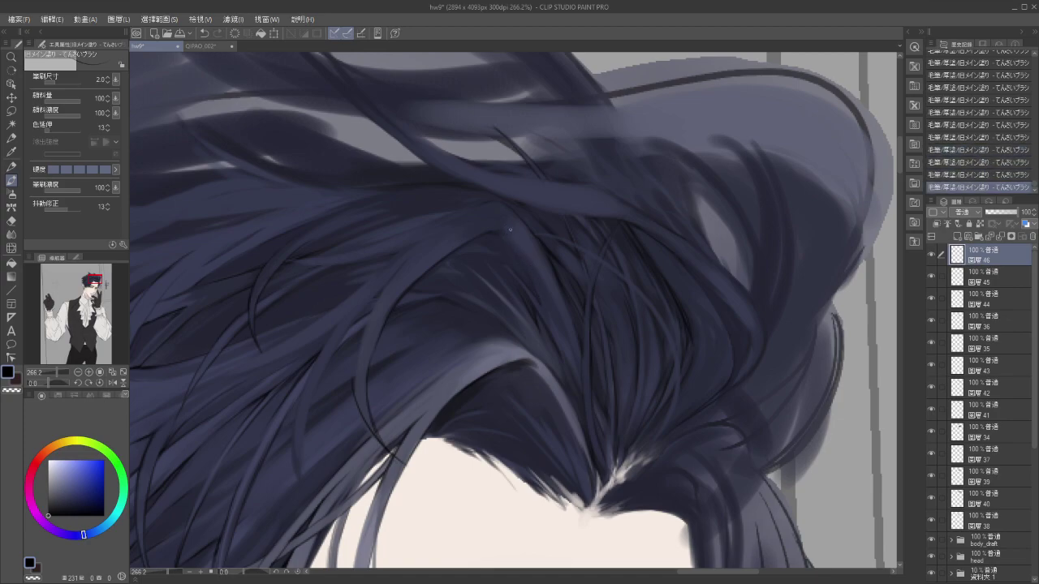
{"action": "key", "text": "ctrl+z"}
{"action": "key", "text": "ctrl+y"}
Try a short fine black shadow line beside the curved strand's inner edge, and undo the last two strokes.
{"action": "scroll", "coordinate": [466, 349], "scroll_direction": "down", "scroll_amount": 4}
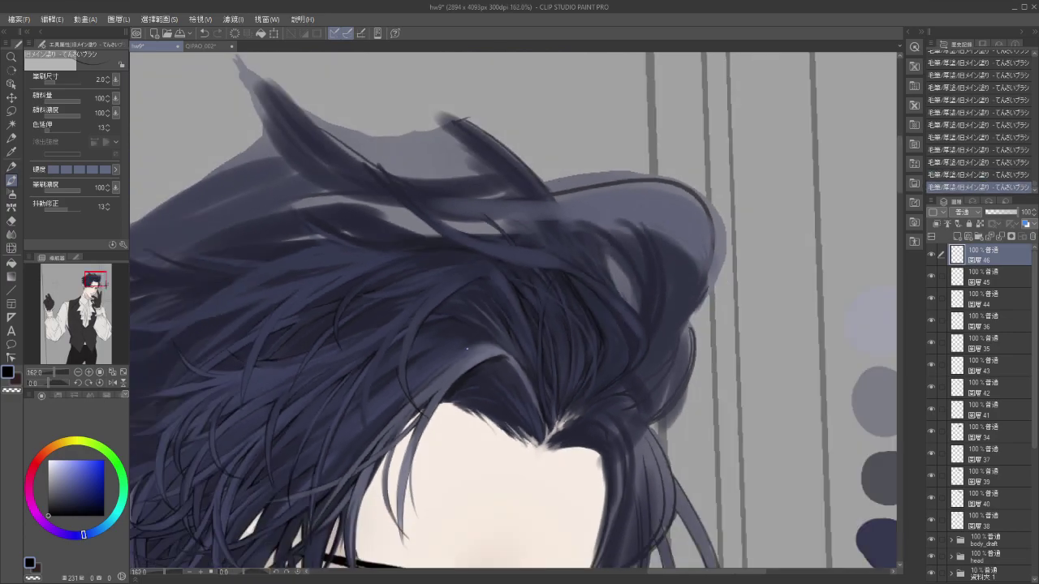
{"action": "scroll", "coordinate": [467, 349], "scroll_direction": "up", "scroll_amount": 7}
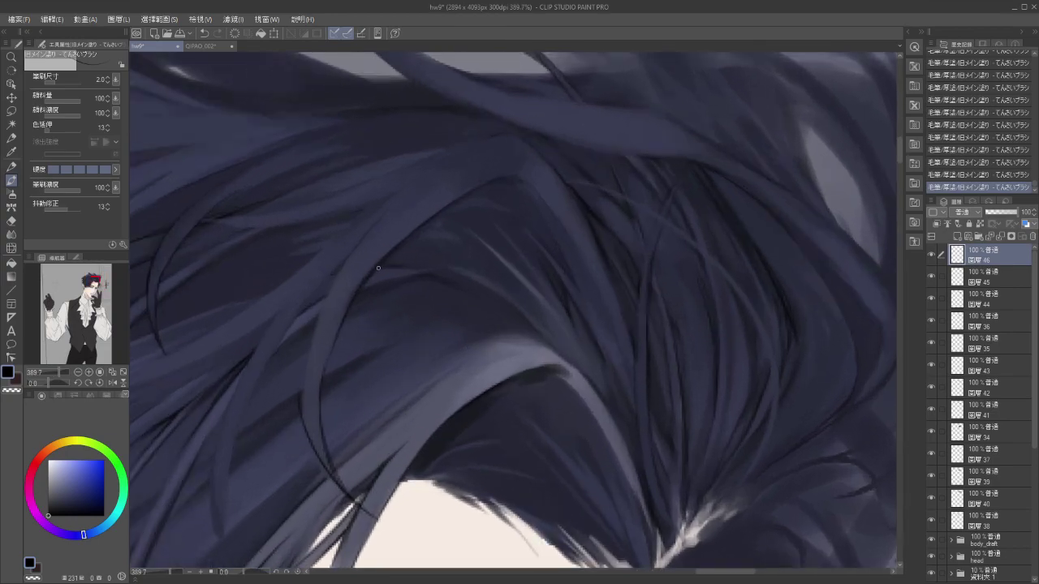
{"action": "key", "text": "ctrl+z"}
{"action": "key", "text": "ctrl+y"}
{"action": "left_click_drag", "start_coordinate": [377, 293], "coordinate": [361, 298]}
{"action": "key", "text": "ctrl+z"}
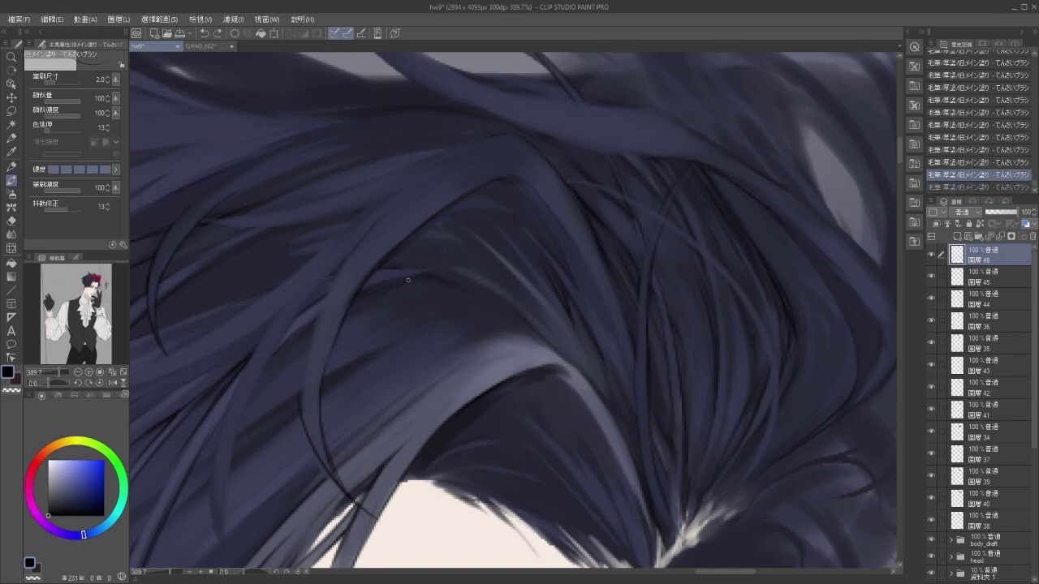
{"action": "key", "text": "ctrl+y"}
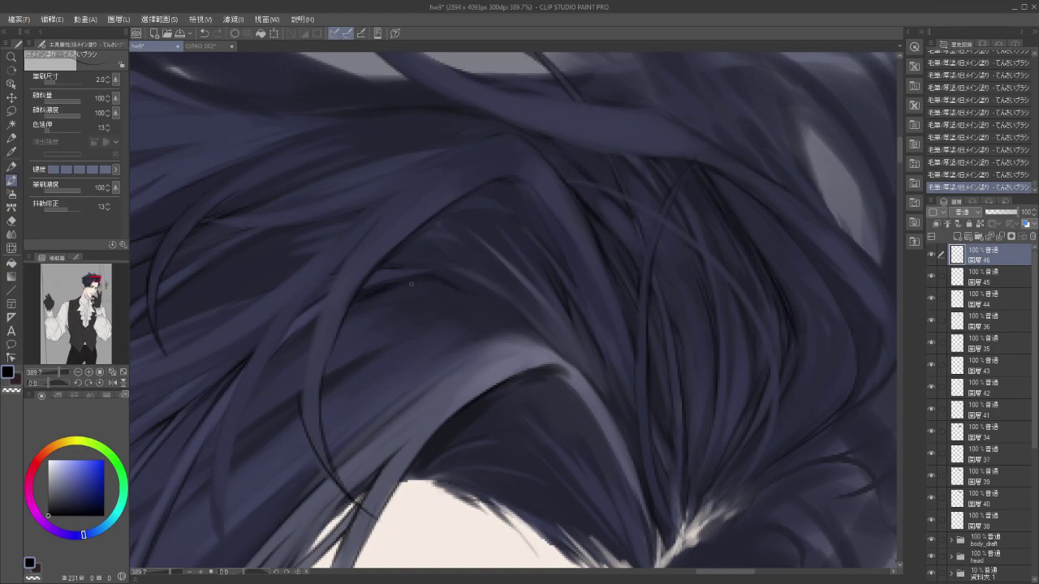
{"action": "scroll", "coordinate": [448, 276], "scroll_direction": "down", "scroll_amount": 6}
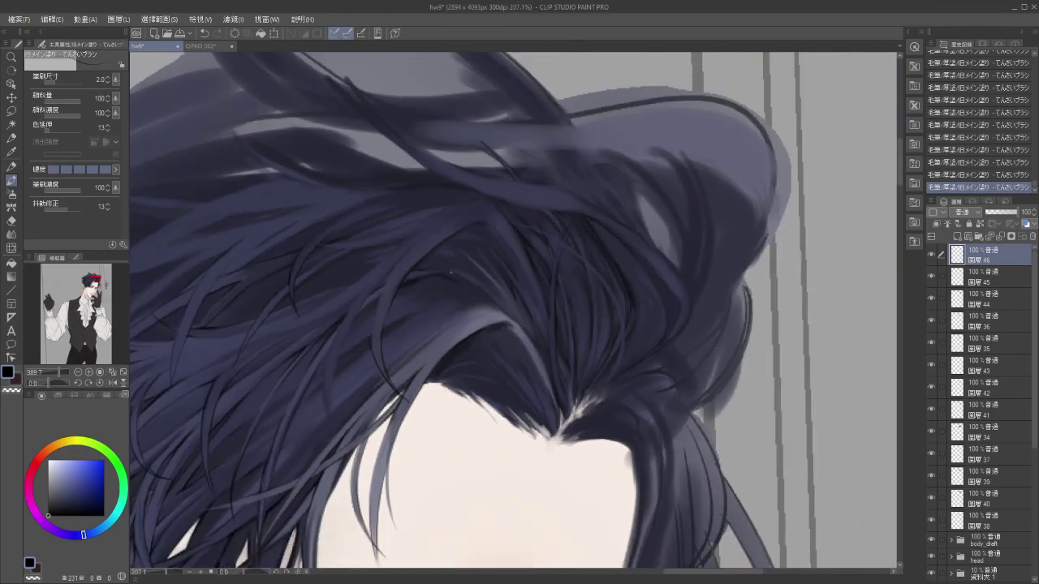
{"action": "key", "text": "ctrl+z"}
{"action": "key", "text": "ctrl+z"}
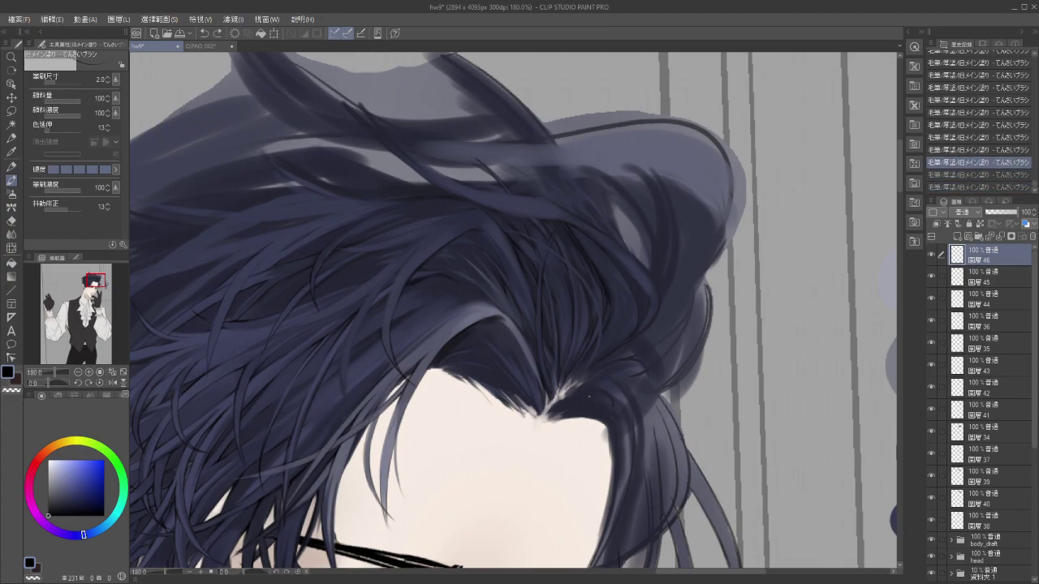
Draw a fine black shadow line in the dark hair above the grey lock, comparing it with the unpainted version.
{"action": "left_click_drag", "start_coordinate": [500, 372], "coordinate": [622, 378]}
{"action": "scroll", "coordinate": [619, 369], "scroll_direction": "up", "scroll_amount": 1}
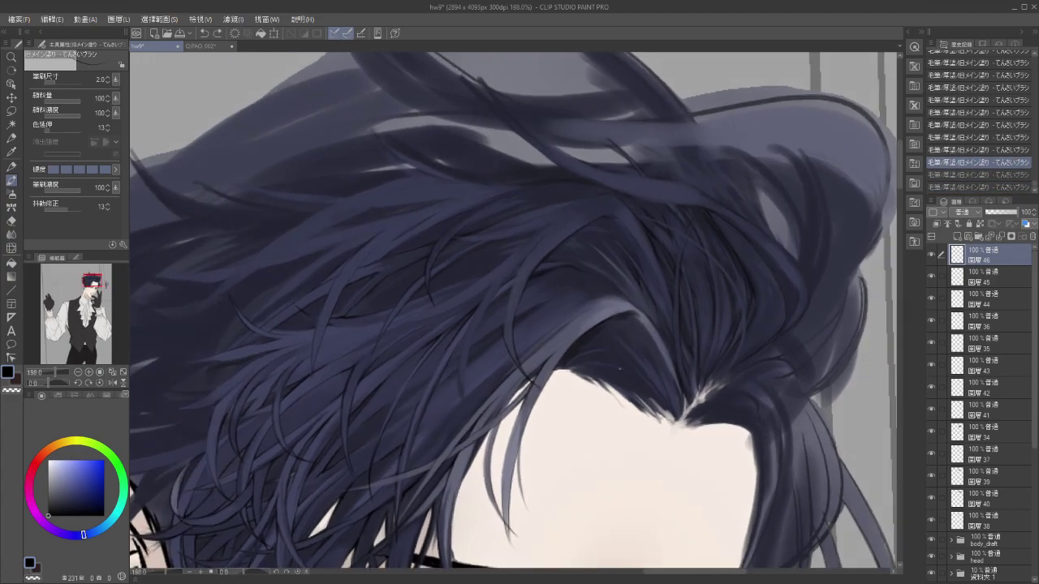
{"action": "left_click_drag", "start_coordinate": [637, 318], "coordinate": [439, 341]}
{"action": "key", "text": "ctrl+z"}
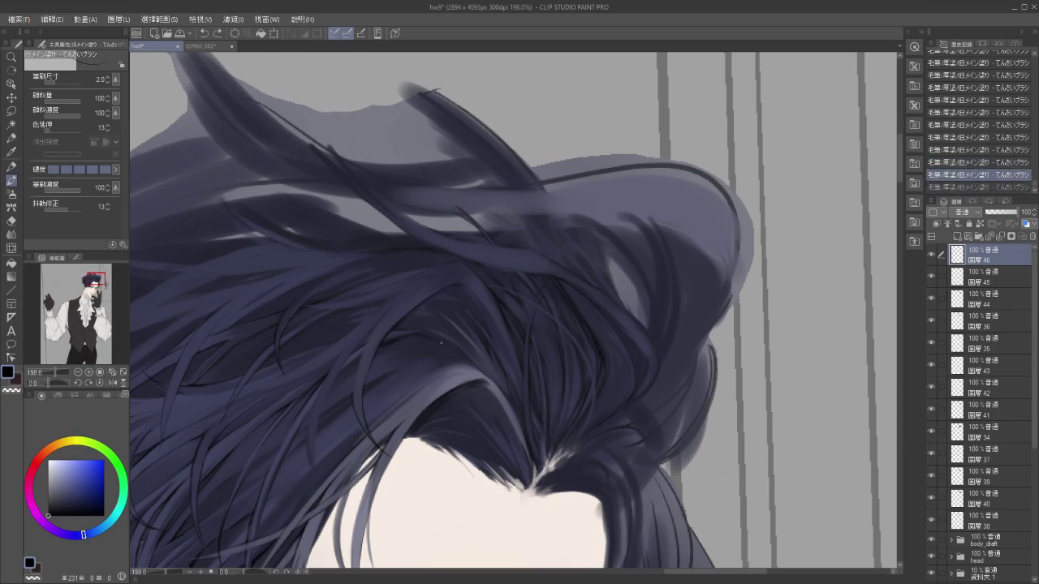
{"action": "key", "text": "ctrl+y"}
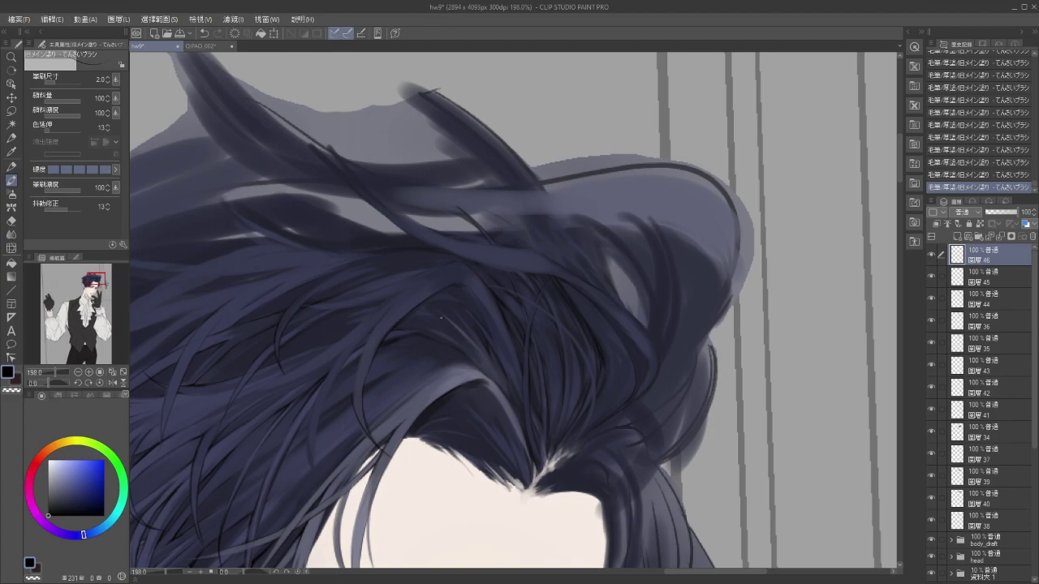
{"action": "key", "text": "ctrl+z"}
{"action": "key", "text": "ctrl+y"}
Add a fine black line beside the grey lock down toward the parting and compare the hair with and without it.
{"action": "left_click_drag", "start_coordinate": [499, 413], "coordinate": [497, 355]}
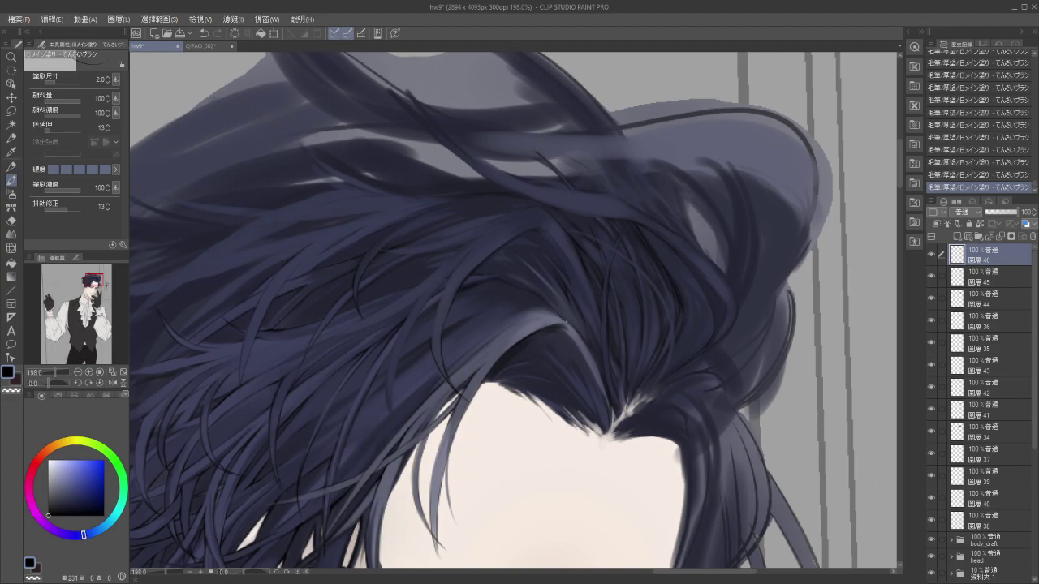
{"action": "left_click_drag", "start_coordinate": [552, 365], "coordinate": [529, 367]}
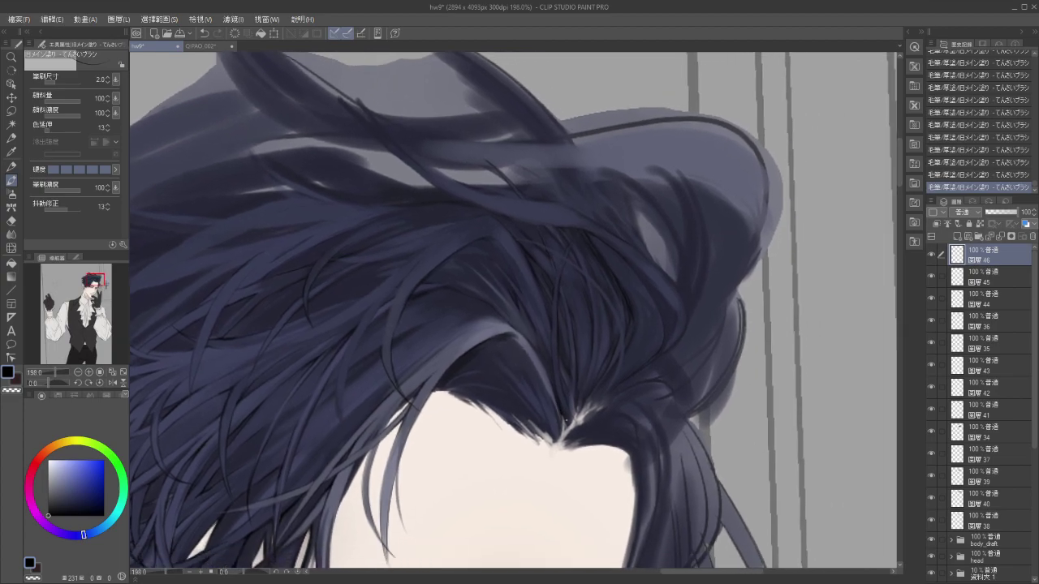
{"action": "key", "text": "ctrl+z"}
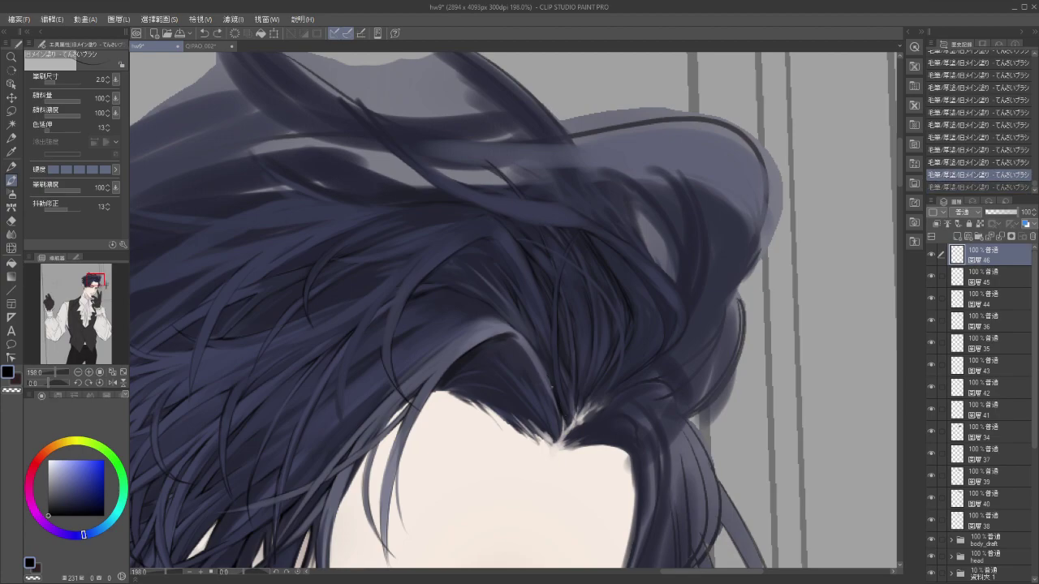
{"action": "key", "text": "ctrl+y"}
{"action": "key", "text": "ctrl+z"}
{"action": "key", "text": "ctrl+y"}
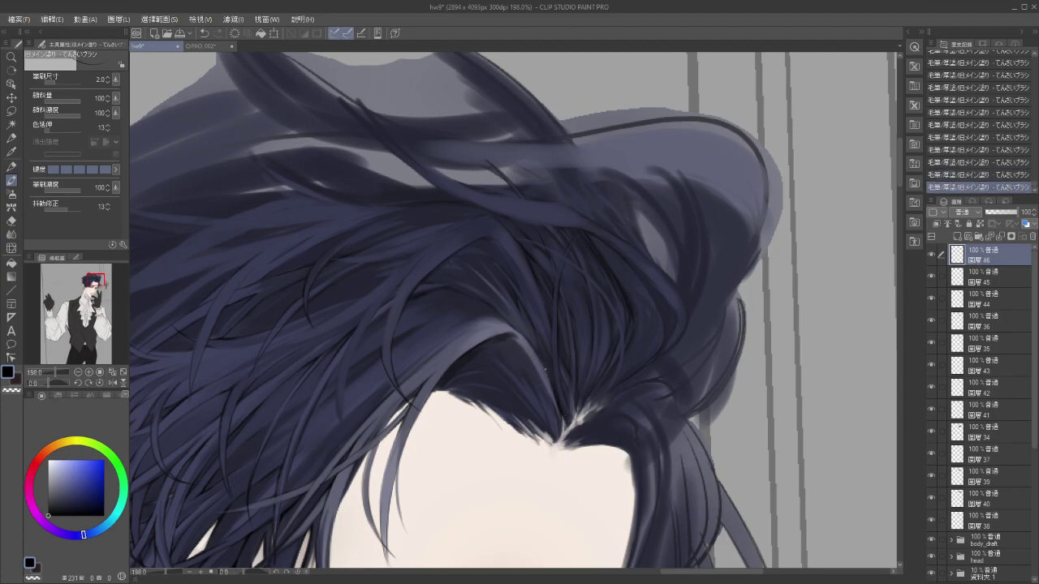
Refine the grey lock's edge above the parting with thin black strokes and compare the last stroke on and off.
{"action": "left_click_drag", "start_coordinate": [577, 475], "coordinate": [570, 393]}
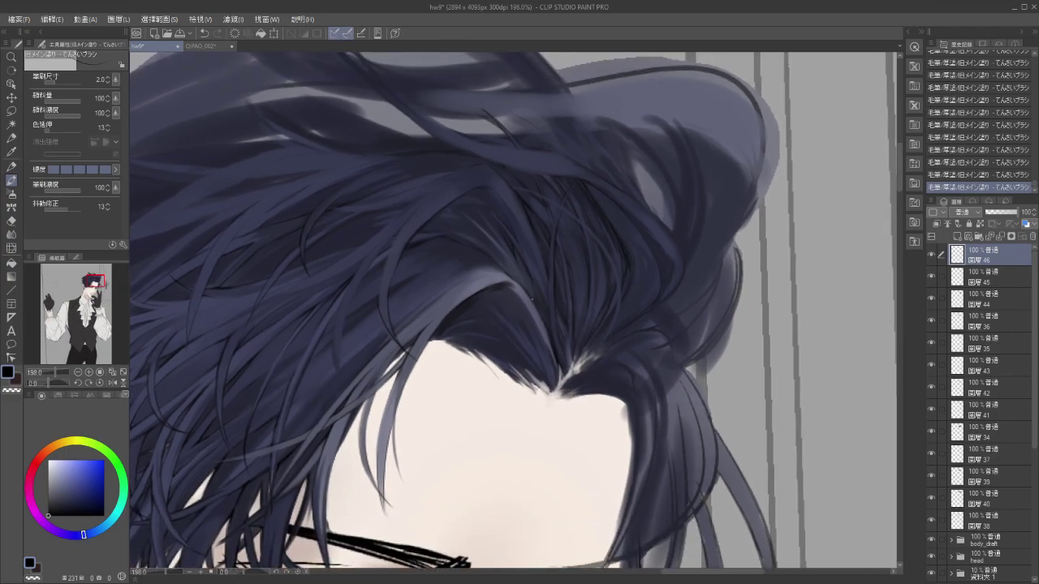
{"action": "left_click_drag", "start_coordinate": [558, 347], "coordinate": [564, 352]}
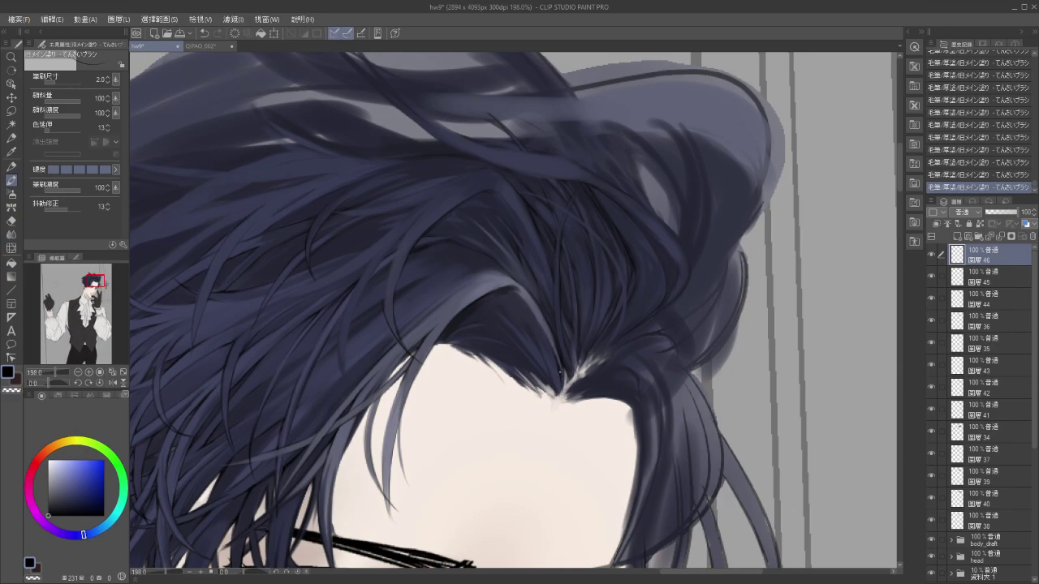
{"action": "scroll", "coordinate": [561, 406], "scroll_direction": "up", "scroll_amount": 3}
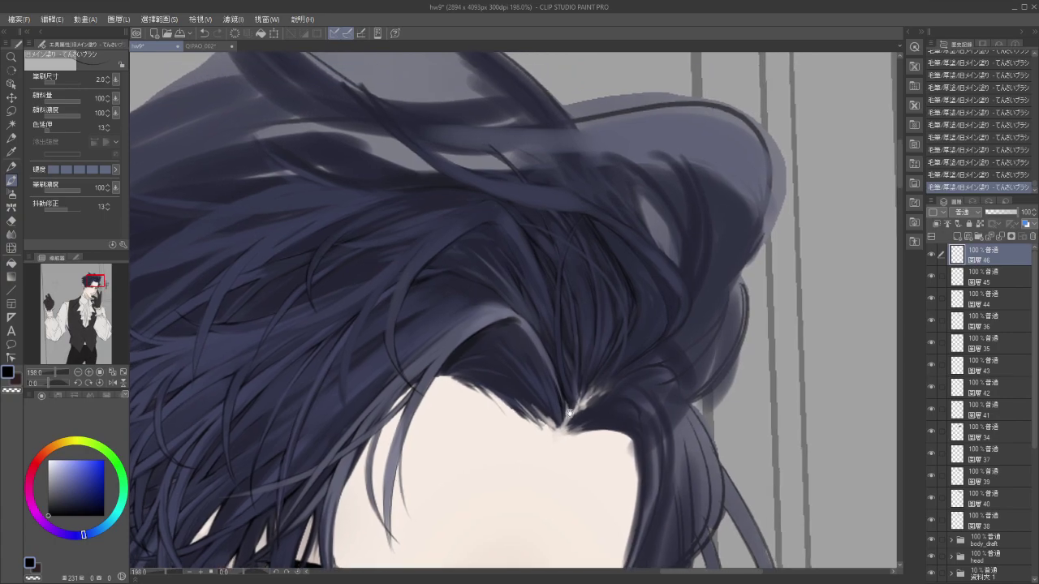
{"action": "key", "text": "ctrl+z"}
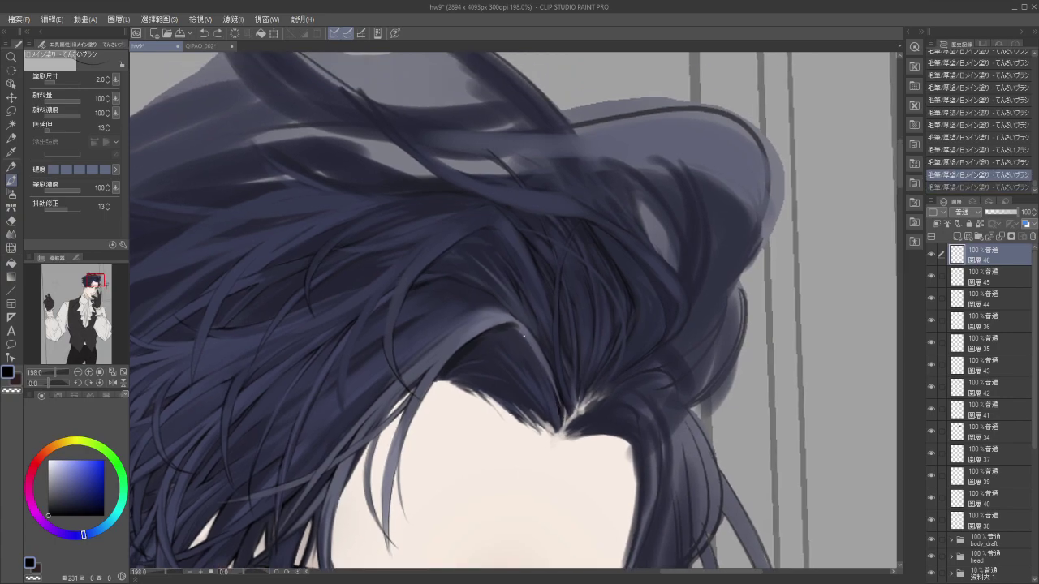
{"action": "key", "text": "ctrl+y"}
{"action": "key", "text": "ctrl+z"}
{"action": "key", "text": "ctrl+y"}
{"action": "key", "text": "ctrl+z"}
{"action": "key", "text": "ctrl+y"}
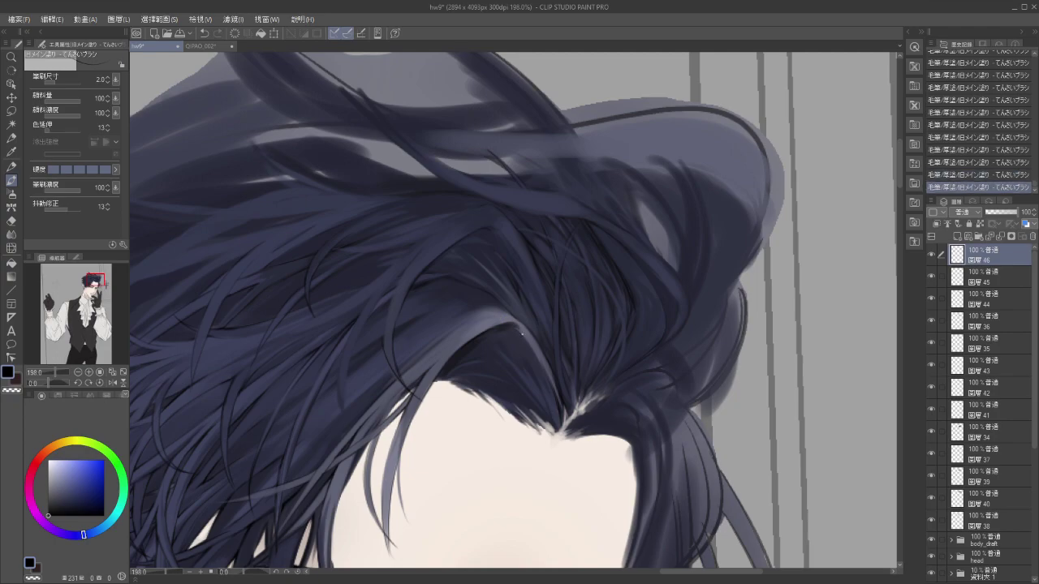
Undo the last fine stroke above the grey lock and review the hair together with the whole head.
{"action": "left_click_drag", "start_coordinate": [503, 410], "coordinate": [548, 376]}
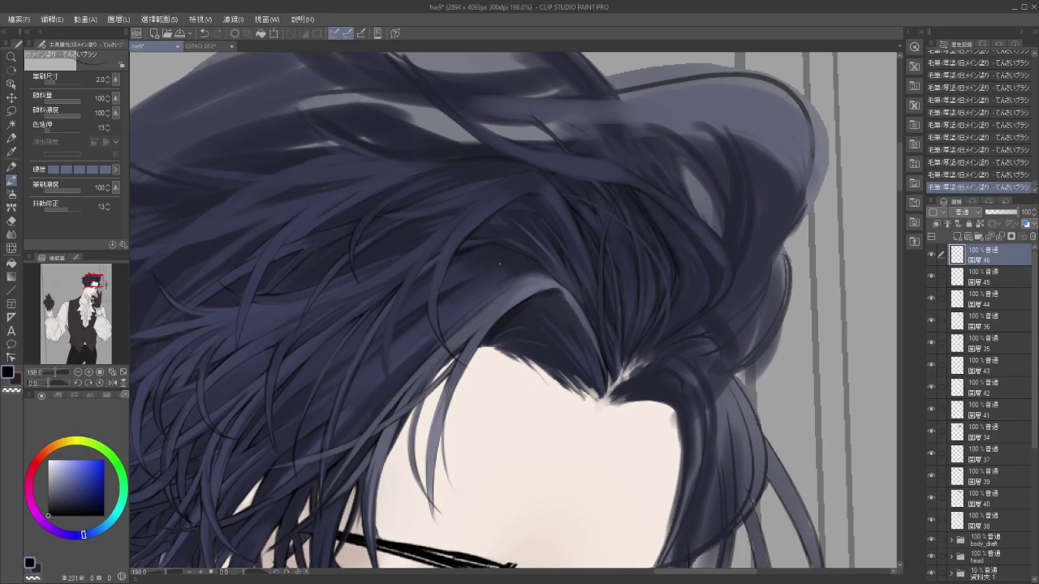
{"action": "key", "text": "ctrl+z"}
{"action": "left_click_drag", "start_coordinate": [545, 313], "coordinate": [518, 285]}
{"action": "scroll", "coordinate": [503, 384], "scroll_direction": "down", "scroll_amount": 5}
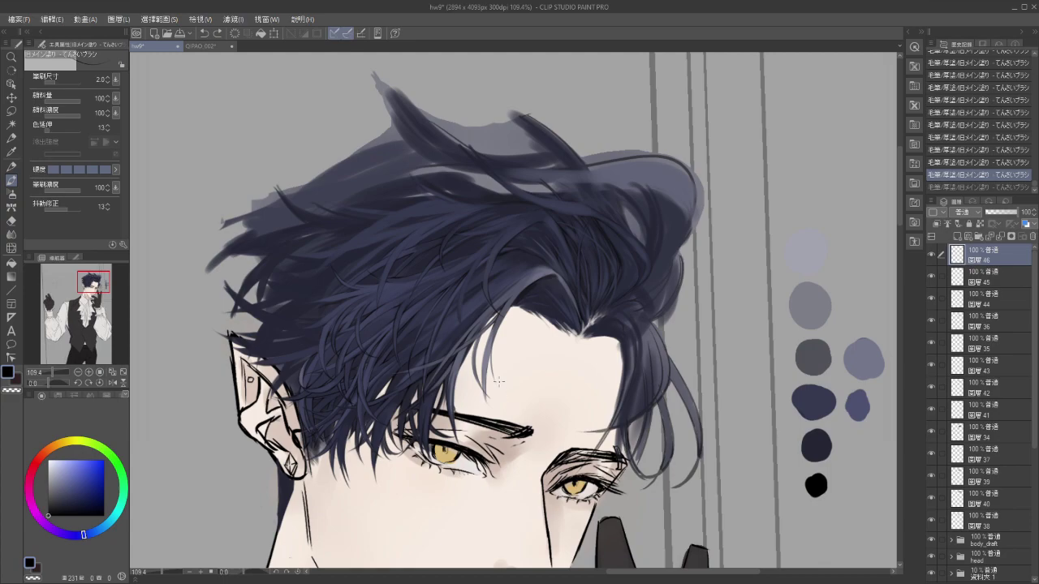
{"action": "scroll", "coordinate": [469, 346], "scroll_direction": "down", "scroll_amount": 3}
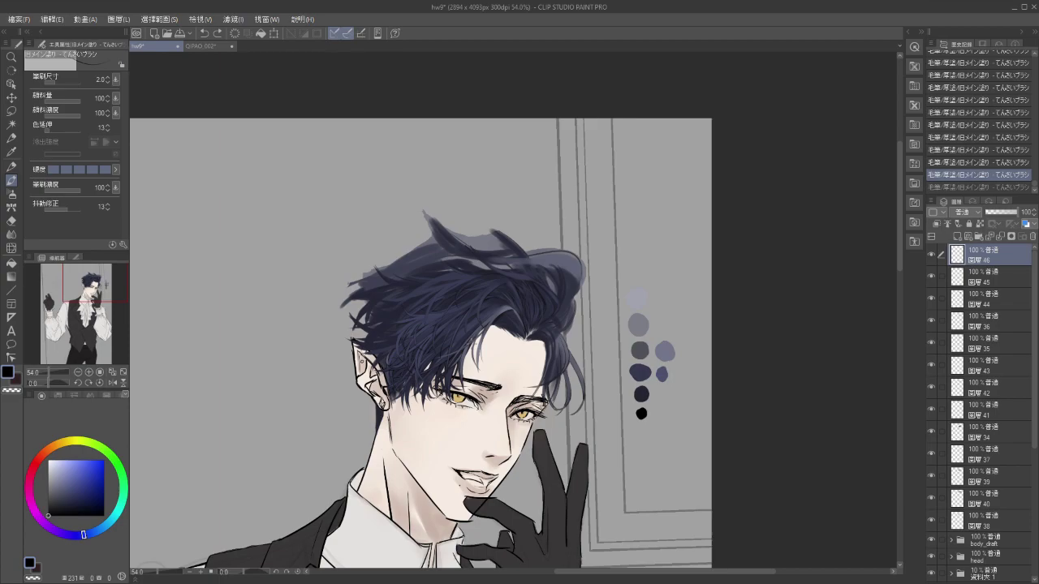
{"action": "scroll", "coordinate": [504, 316], "scroll_direction": "up", "scroll_amount": 6}
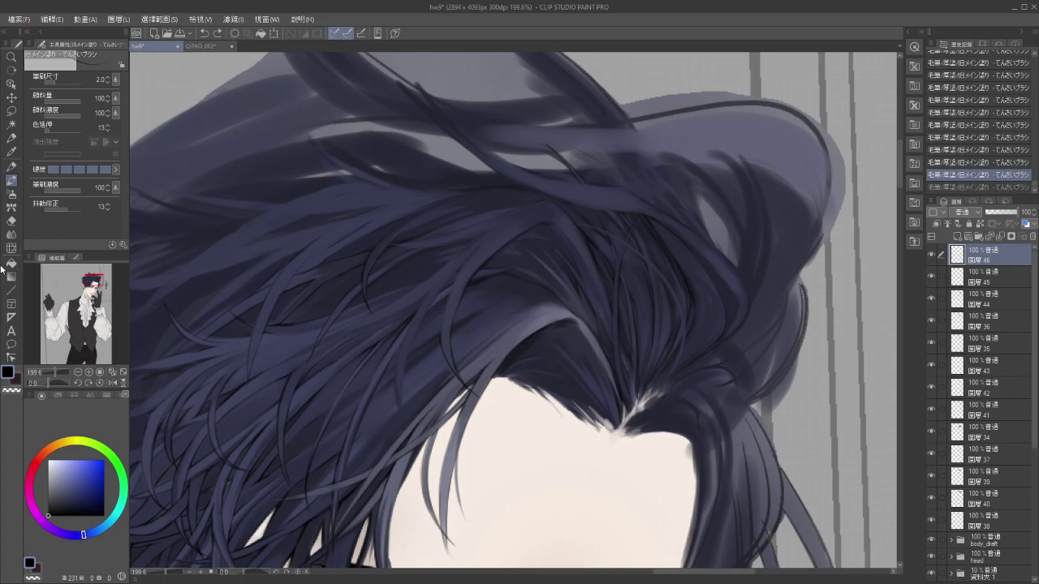
Blend the dark hair just above the forehead with the size 20 colour-mixing brush.
{"action": "left_click", "coordinate": [11, 233]}
{"action": "mouse_move", "coordinate": [565, 308]}
{"action": "left_mouse_down"}
{"action": "mouse_move", "coordinate": [570, 345]}
{"action": "mouse_move", "coordinate": [556, 346]}
{"action": "mouse_move", "coordinate": [578, 375]}
{"action": "left_mouse_up"}
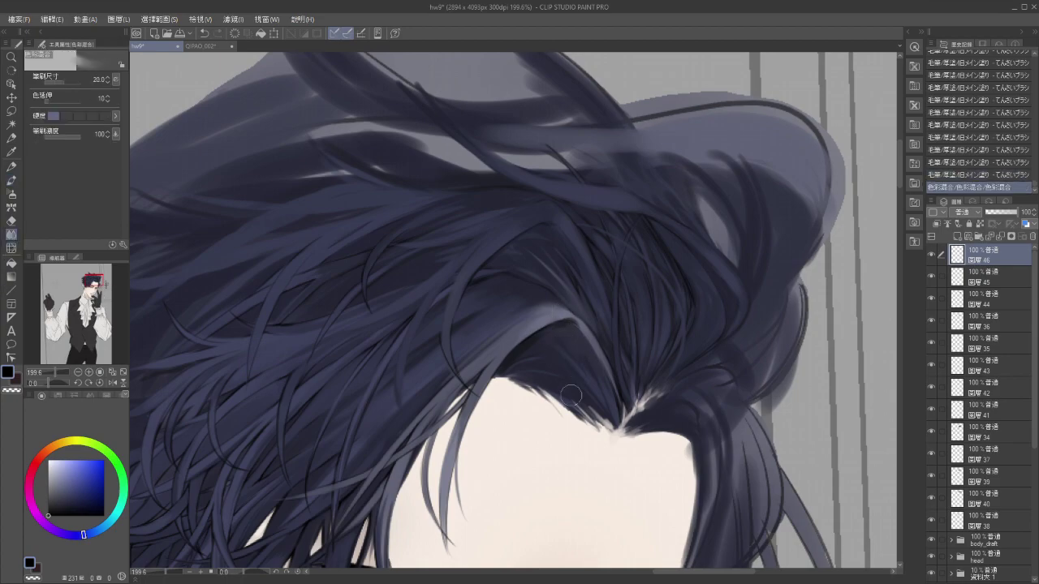
Identify what the upper hair layers contain by hiding and showing them one by one, and make 圖層 36 active.
{"action": "left_click", "coordinate": [930, 255]}
{"action": "left_click", "coordinate": [931, 255]}
{"action": "left_click", "coordinate": [929, 277]}
{"action": "left_click", "coordinate": [931, 278]}
{"action": "left_click", "coordinate": [931, 278]}
{"action": "left_click", "coordinate": [930, 299]}
{"action": "left_click", "coordinate": [930, 300]}
{"action": "left_click", "coordinate": [929, 322]}
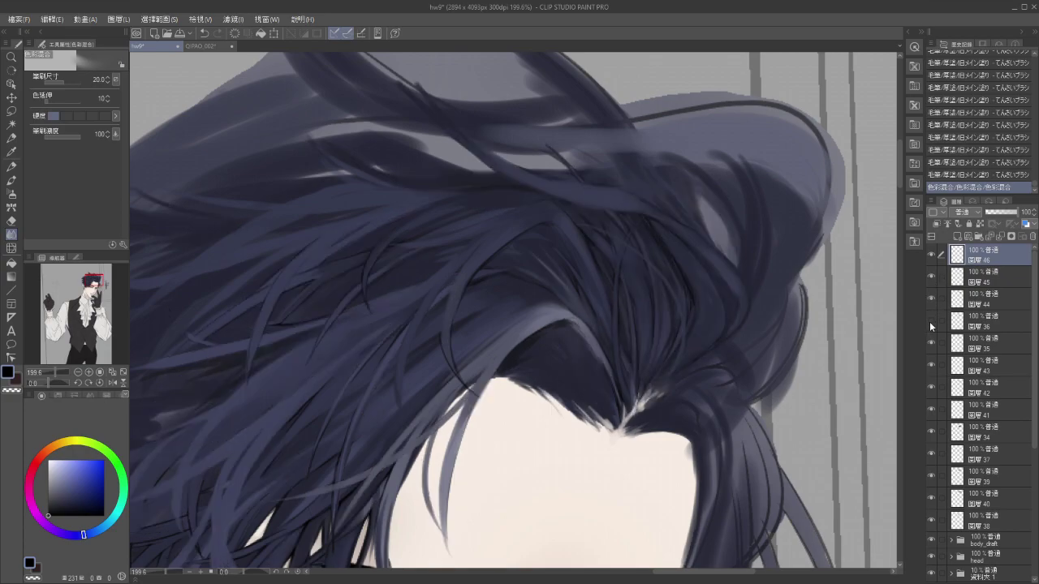
{"action": "left_click", "coordinate": [929, 321]}
{"action": "left_click", "coordinate": [959, 328]}
Try blending the strands between the crown and the grey lock on 圖層 36, and undo both blending strokes.
{"action": "left_click_drag", "start_coordinate": [568, 359], "coordinate": [577, 470]}
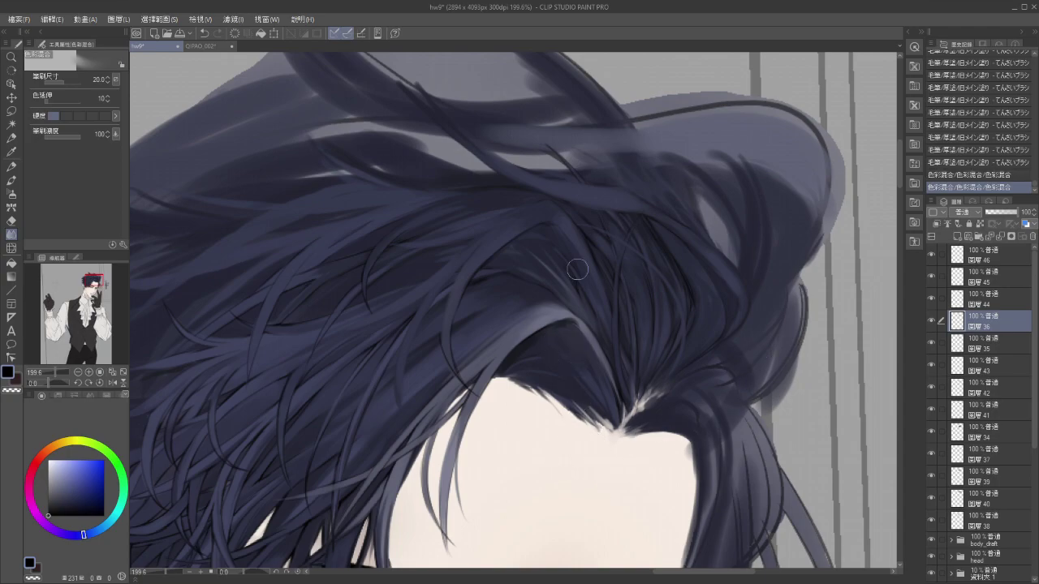
{"action": "left_click_drag", "start_coordinate": [528, 247], "coordinate": [613, 327]}
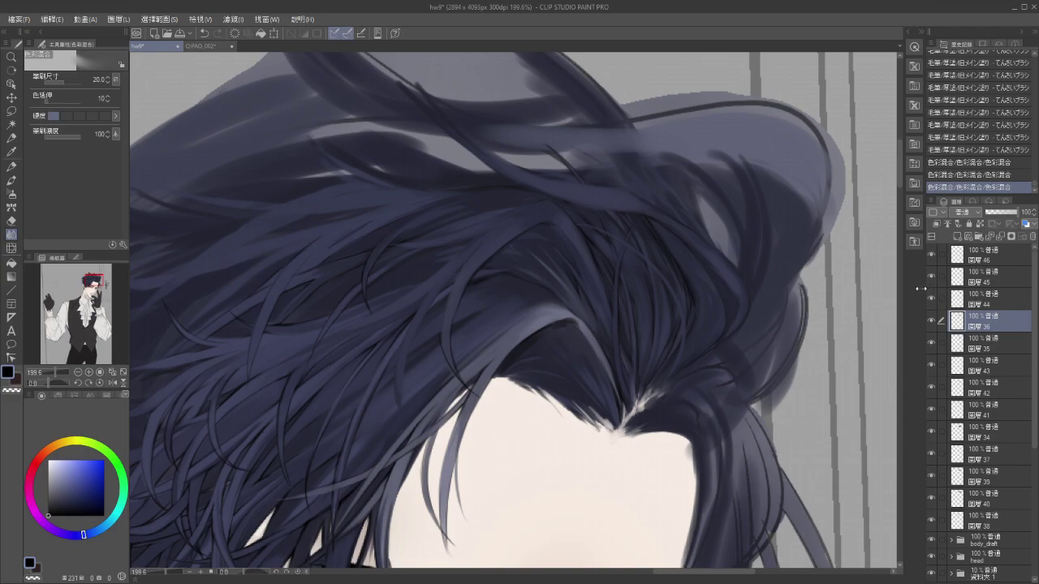
{"action": "key", "text": "ctrl+z"}
{"action": "key", "text": "ctrl+z"}
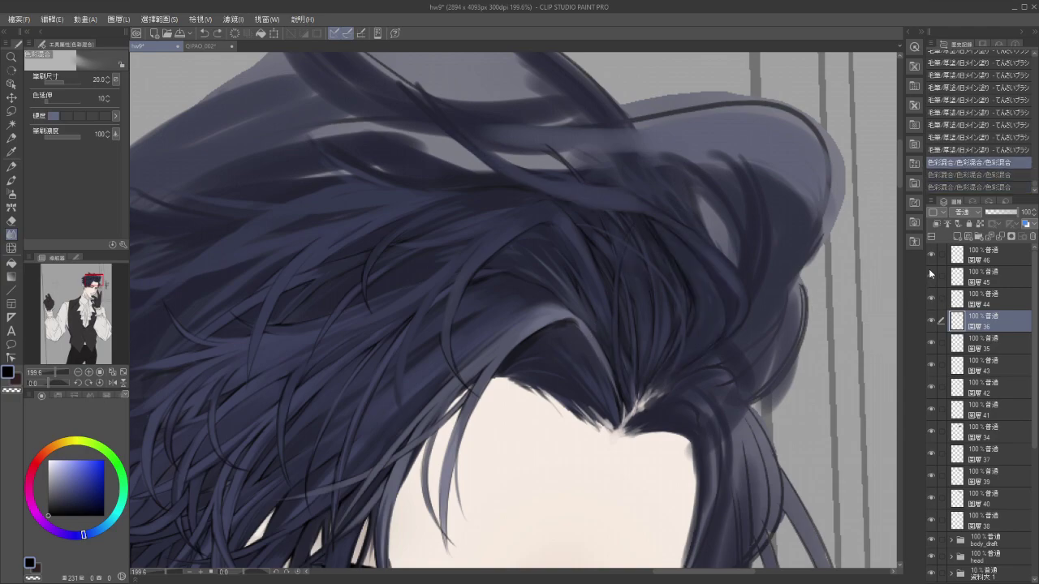
On 圖層 46, blend the strands between the crown and the grey lock with the size 20 colour-mixing brush.
{"action": "left_click", "coordinate": [993, 257]}
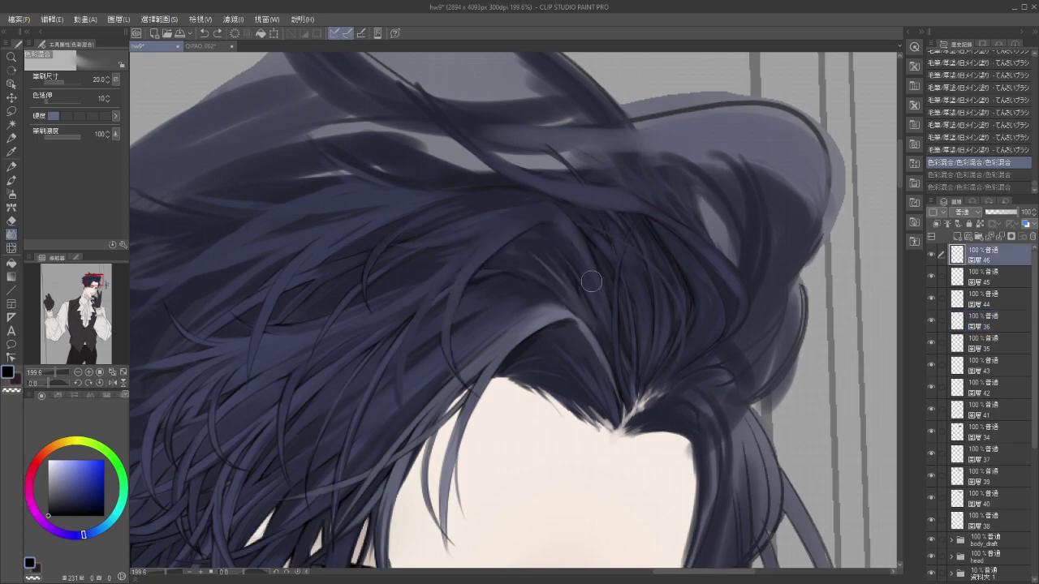
{"action": "left_click_drag", "start_coordinate": [524, 249], "coordinate": [561, 291]}
{"action": "key", "text": "ctrl+z"}
{"action": "left_click_drag", "start_coordinate": [527, 251], "coordinate": [563, 304]}
{"action": "key", "text": "ctrl+z"}
{"action": "left_click_drag", "start_coordinate": [536, 250], "coordinate": [560, 292]}
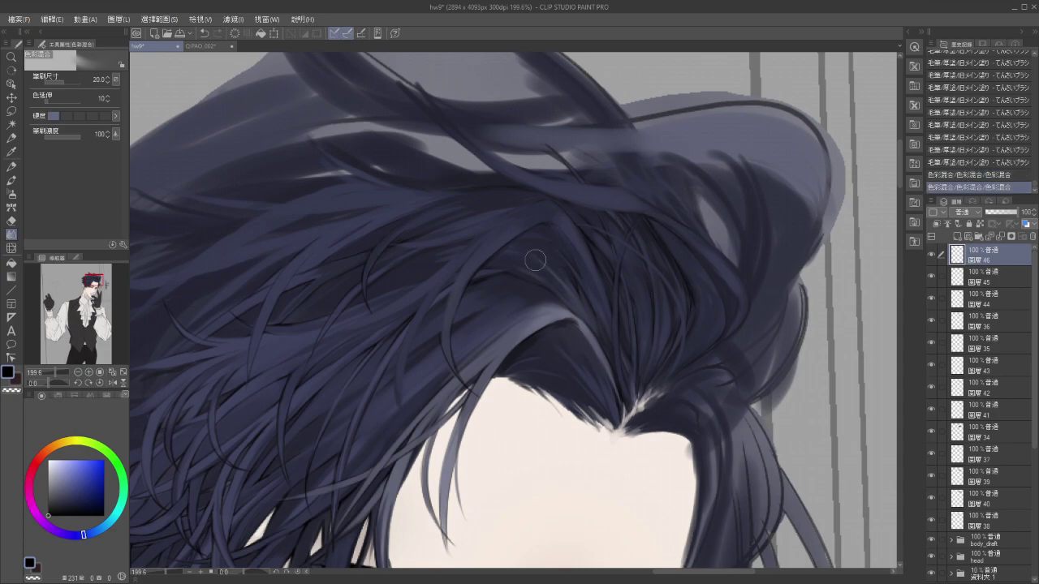
{"action": "mouse_move", "coordinate": [532, 247]}
{"action": "left_mouse_down"}
{"action": "mouse_move", "coordinate": [547, 260]}
{"action": "mouse_move", "coordinate": [549, 297]}
{"action": "left_mouse_up"}
{"action": "left_click_drag", "start_coordinate": [535, 252], "coordinate": [555, 250]}
{"action": "left_click_drag", "start_coordinate": [538, 248], "coordinate": [560, 257]}
{"action": "mouse_move", "coordinate": [543, 248]}
{"action": "left_mouse_down"}
{"action": "mouse_move", "coordinate": [563, 260]}
{"action": "mouse_move", "coordinate": [562, 277]}
{"action": "left_mouse_up"}
{"action": "left_click_drag", "start_coordinate": [556, 257], "coordinate": [551, 323]}
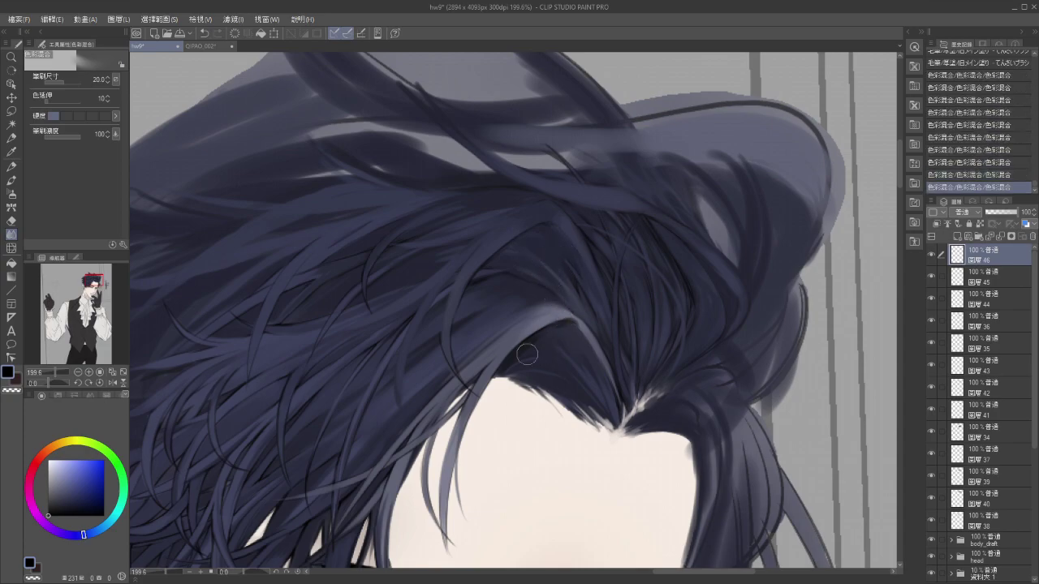
Examine the blended hair together with the whole head, and inspect the strands around the grey lock up close.
{"action": "scroll", "coordinate": [549, 331], "scroll_direction": "down", "scroll_amount": 5}
{"action": "left_click_drag", "start_coordinate": [505, 354], "coordinate": [506, 317]}
{"action": "mouse_move", "coordinate": [500, 389]}
{"action": "left_mouse_down"}
{"action": "mouse_move", "coordinate": [506, 366]}
{"action": "mouse_move", "coordinate": [540, 370]}
{"action": "left_mouse_up"}
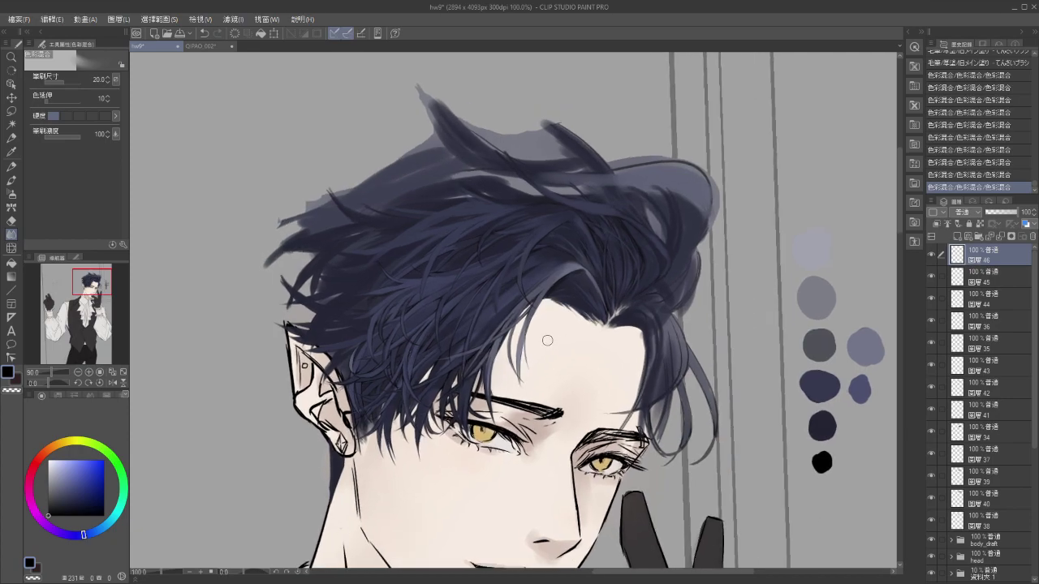
{"action": "scroll", "coordinate": [542, 337], "scroll_direction": "up", "scroll_amount": 3}
{"action": "scroll", "coordinate": [555, 318], "scroll_direction": "up", "scroll_amount": 3}
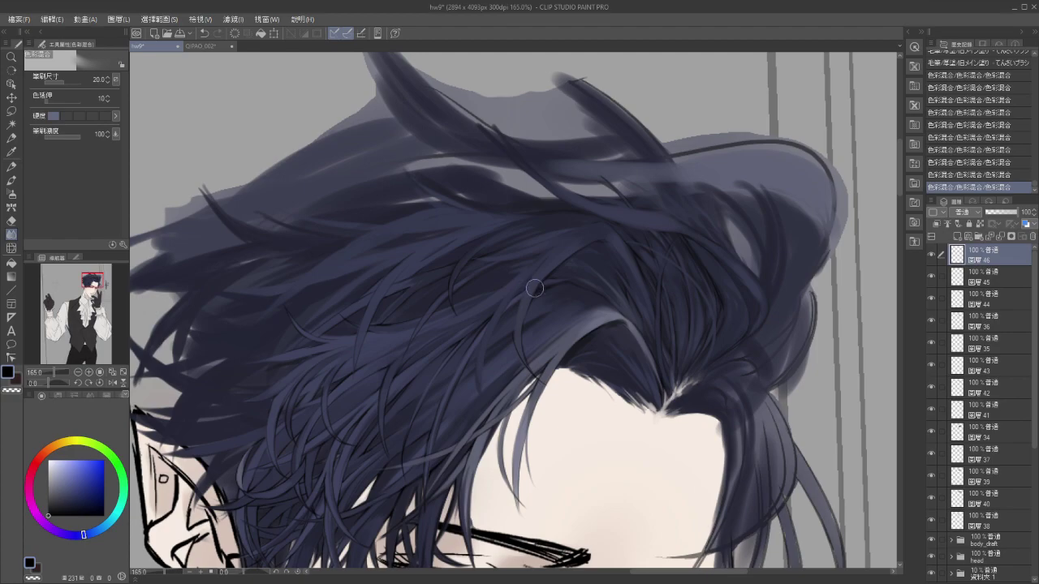
{"action": "left_click_drag", "start_coordinate": [544, 327], "coordinate": [601, 364]}
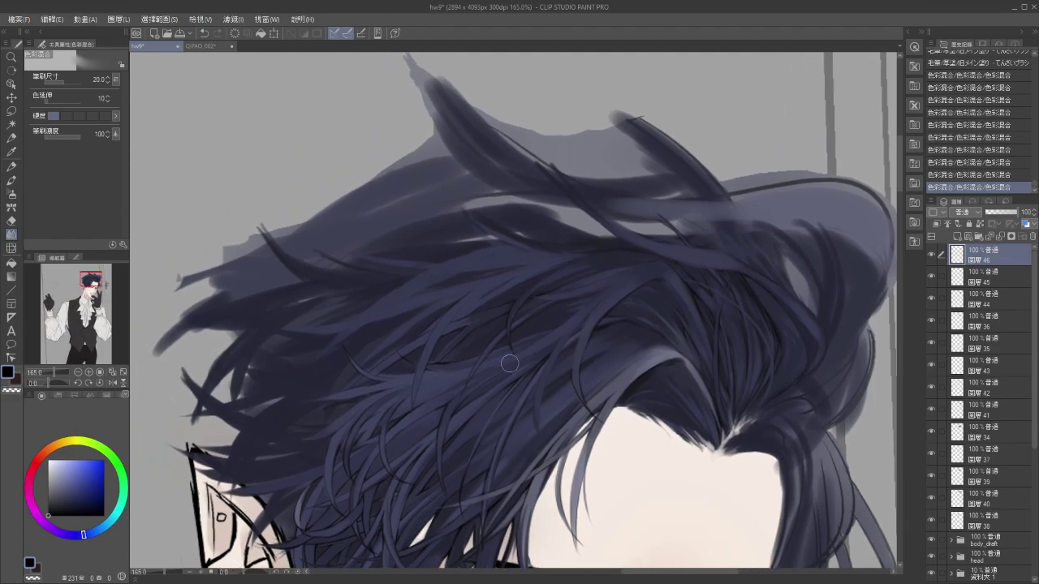
{"action": "mouse_move", "coordinate": [597, 339]}
{"action": "left_mouse_down"}
{"action": "mouse_move", "coordinate": [584, 331]}
{"action": "mouse_move", "coordinate": [632, 297]}
{"action": "left_mouse_up"}
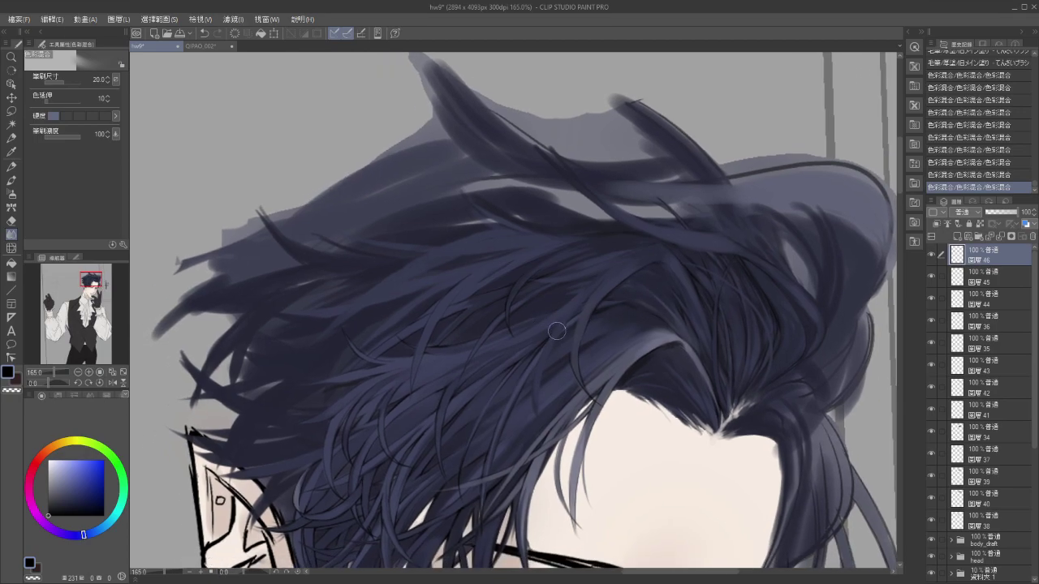
Paint thin near-black shadow lines along the curved strand crossing above the grey lock with the size 2 thick-paint brush.
{"action": "key", "text": "b"}
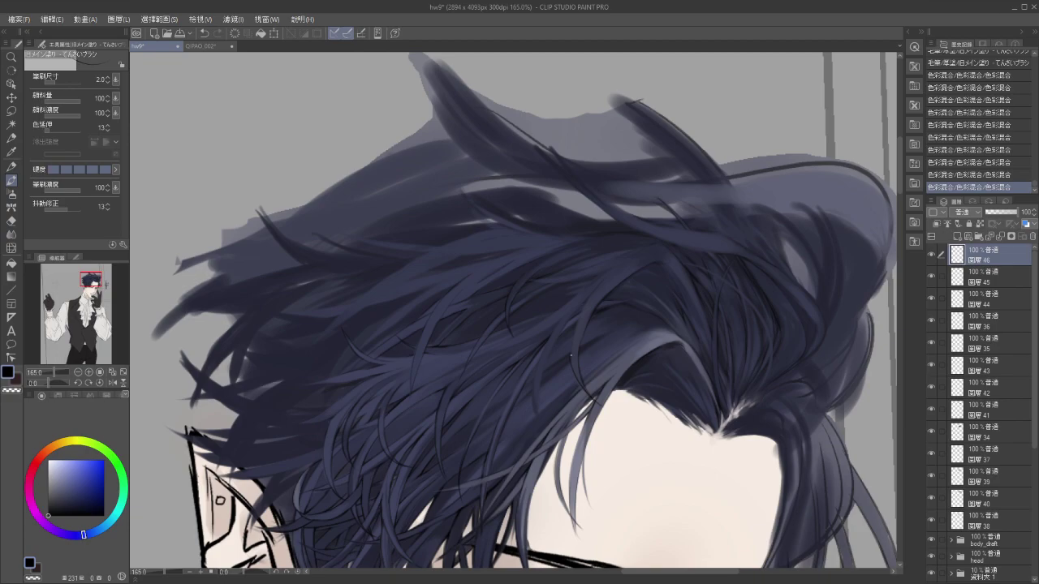
{"action": "scroll", "coordinate": [568, 355], "scroll_direction": "up", "scroll_amount": 4}
{"action": "mouse_move", "coordinate": [606, 288]}
{"action": "left_mouse_down"}
{"action": "mouse_move", "coordinate": [618, 270]}
{"action": "mouse_move", "coordinate": [581, 337]}
{"action": "left_mouse_up"}
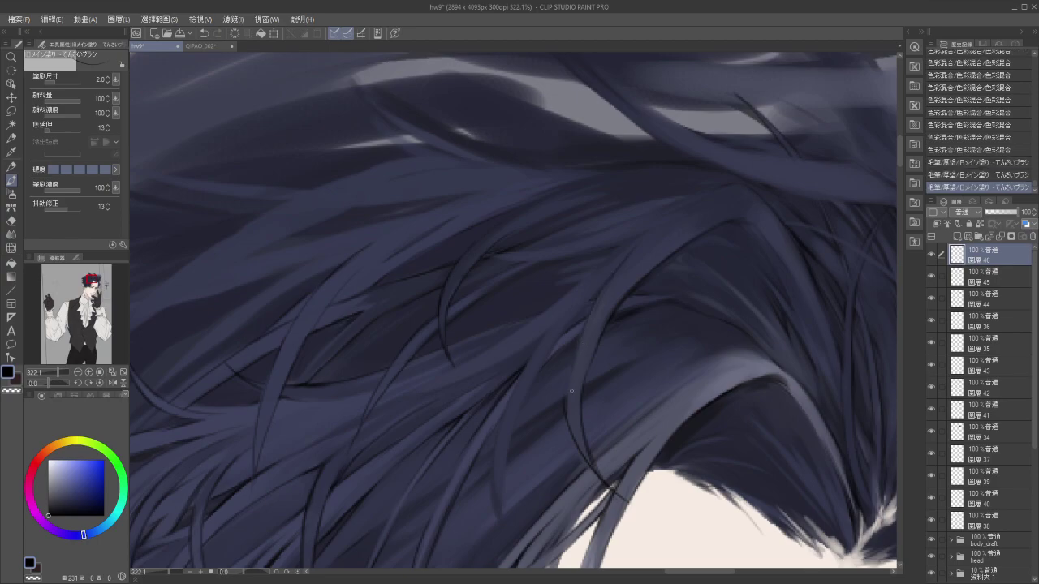
{"action": "key", "text": "ctrl+z"}
{"action": "key", "text": "ctrl+z"}
{"action": "key", "text": "ctrl+y"}
{"action": "key", "text": "ctrl+y"}
{"action": "left_click_drag", "start_coordinate": [573, 368], "coordinate": [570, 445]}
{"action": "key", "text": "ctrl+z"}
{"action": "left_click_drag", "start_coordinate": [572, 370], "coordinate": [582, 446]}
Refine the edge of the curved strand's dark shadow line with short size 2 strokes in blues sampled from the adjacent hair.
{"action": "left_click", "coordinate": [564, 410], "text": "alt"}
{"action": "left_click_drag", "start_coordinate": [563, 415], "coordinate": [563, 407]}
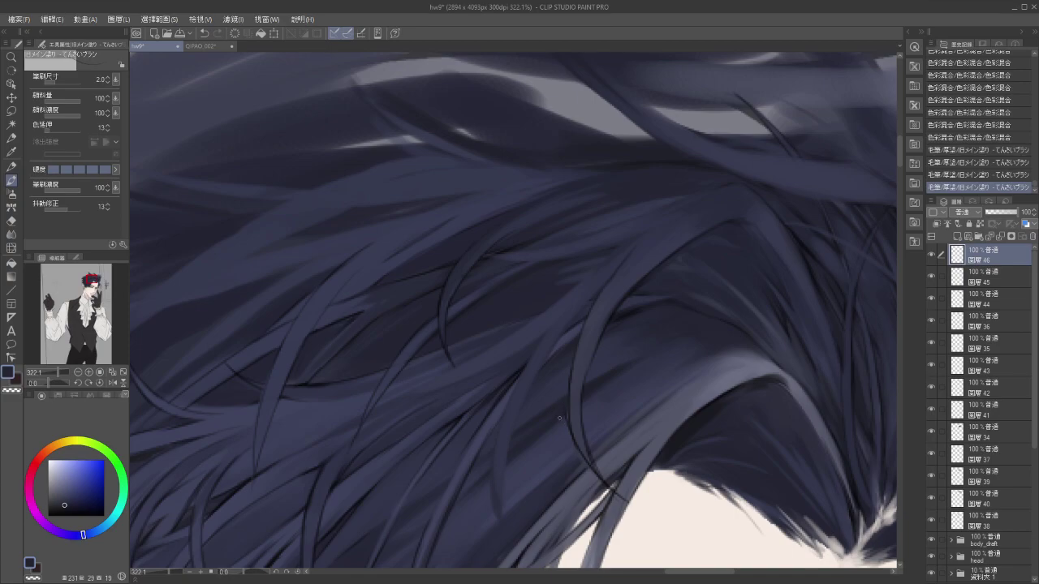
{"action": "left_click", "coordinate": [567, 412]}
{"action": "left_click", "coordinate": [567, 406], "text": "alt"}
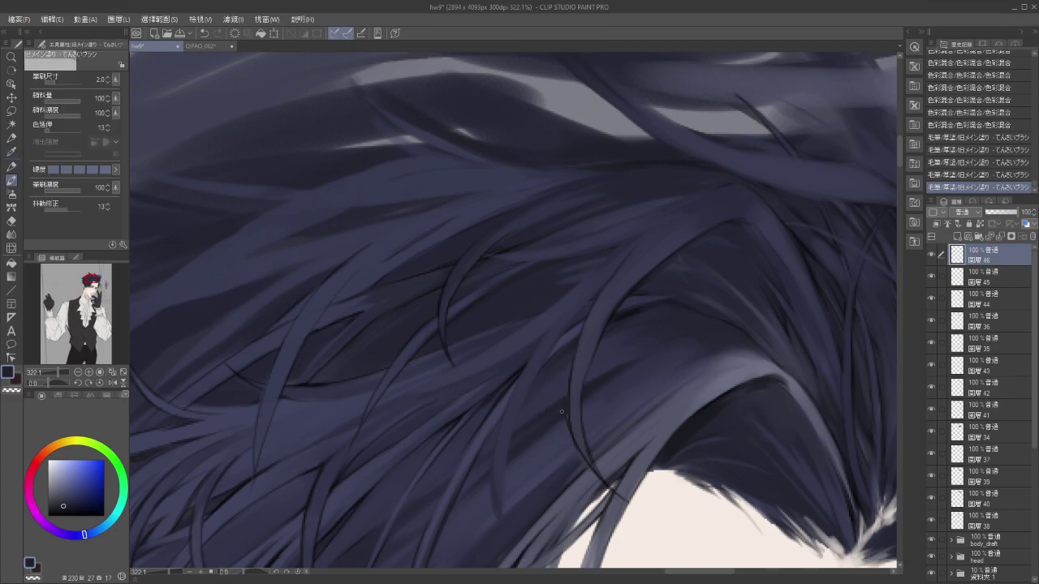
{"action": "left_click_drag", "start_coordinate": [563, 417], "coordinate": [548, 473]}
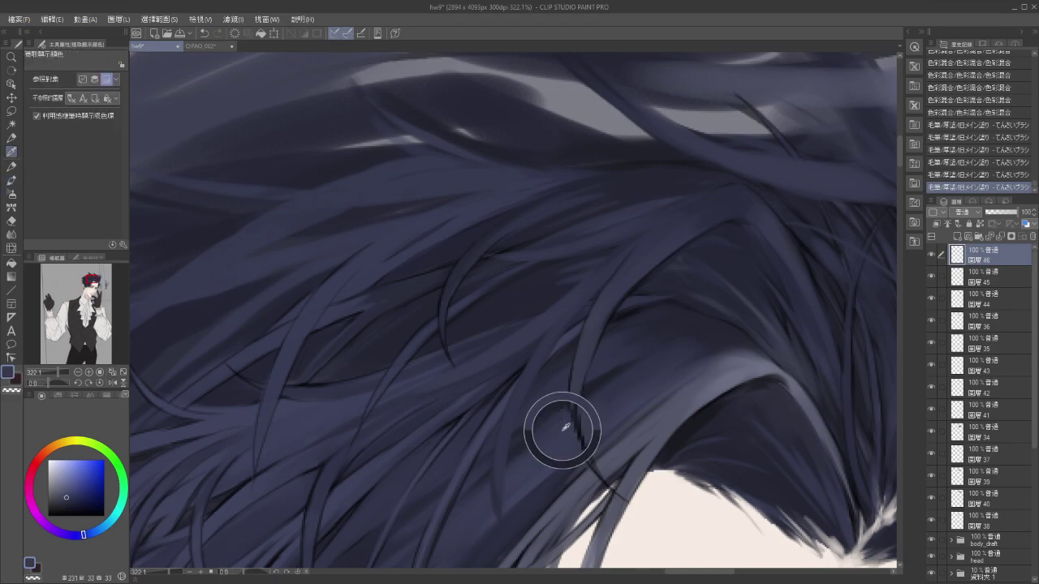
{"action": "left_click", "coordinate": [564, 421], "text": "alt"}
{"action": "left_click", "coordinate": [564, 423], "text": "alt"}
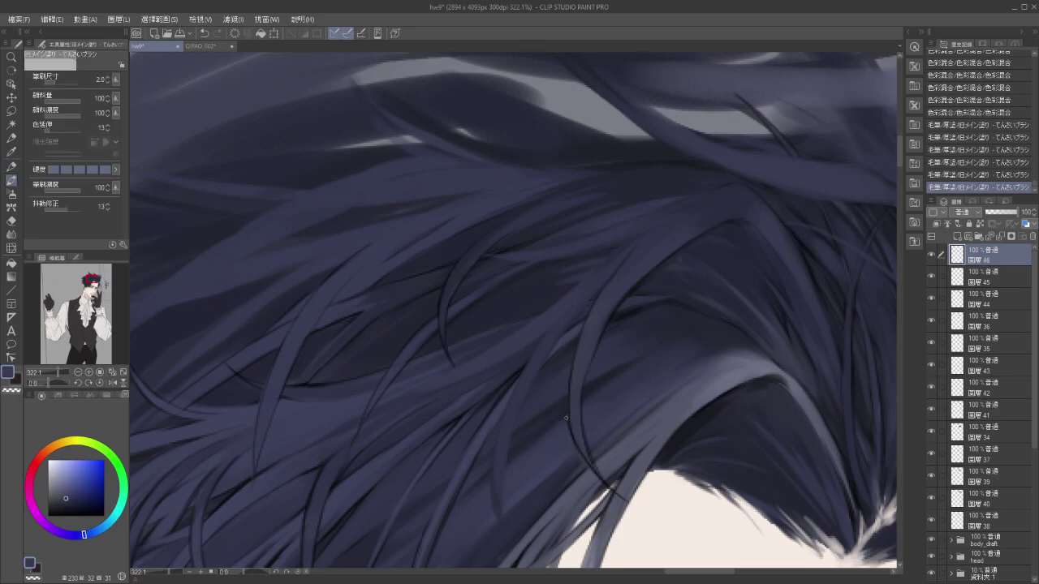
{"action": "left_click_drag", "start_coordinate": [567, 421], "coordinate": [573, 448]}
{"action": "left_click_drag", "start_coordinate": [567, 426], "coordinate": [583, 462]}
Set the drawing colour to black for the strands around the grey lock.
{"action": "scroll", "coordinate": [505, 456], "scroll_direction": "down", "scroll_amount": 3}
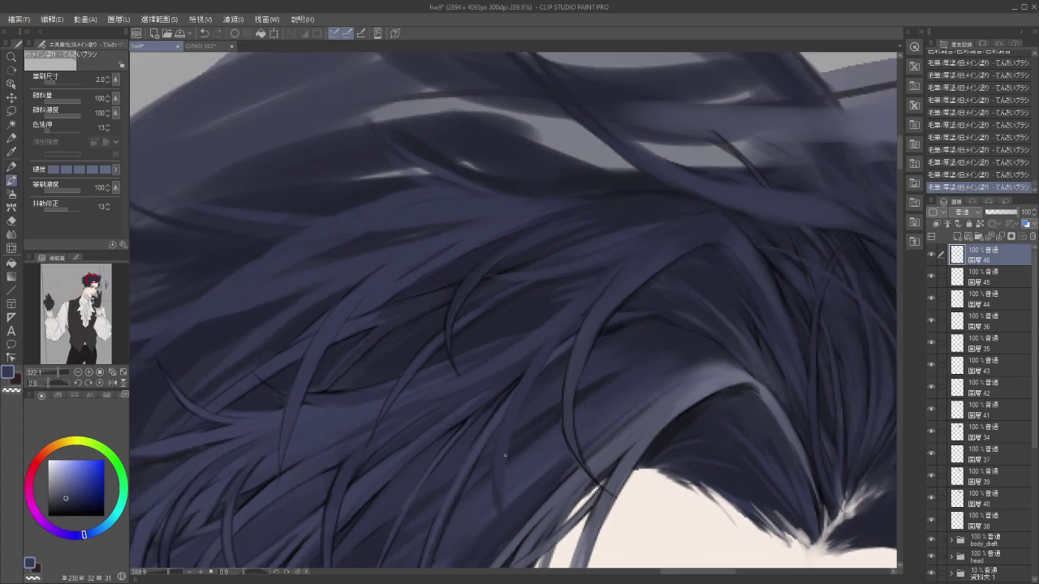
{"action": "left_click_drag", "start_coordinate": [637, 440], "coordinate": [592, 420]}
{"action": "left_click_drag", "start_coordinate": [563, 366], "coordinate": [568, 362]}
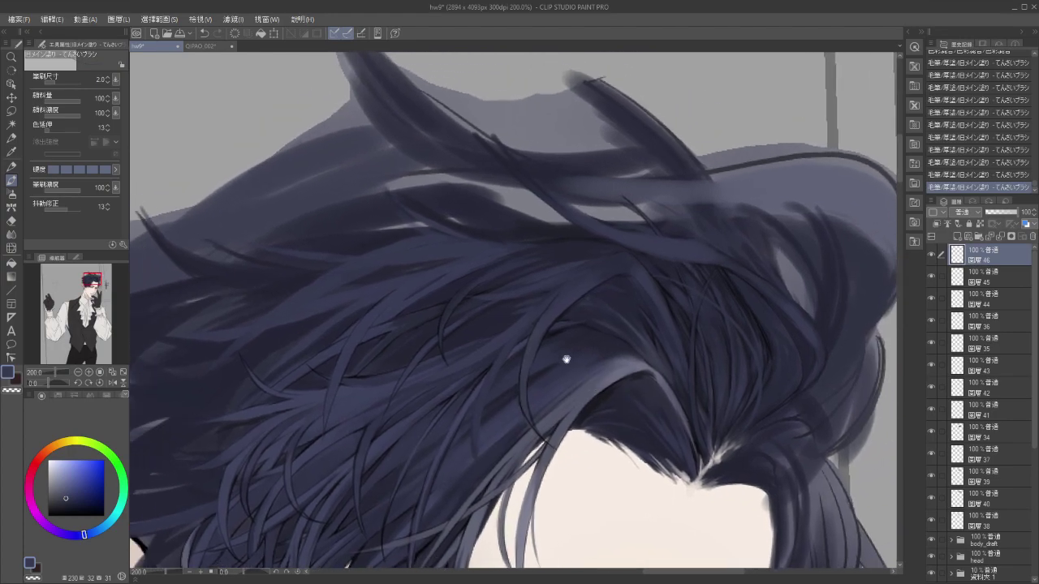
{"action": "left_click", "coordinate": [48, 516]}
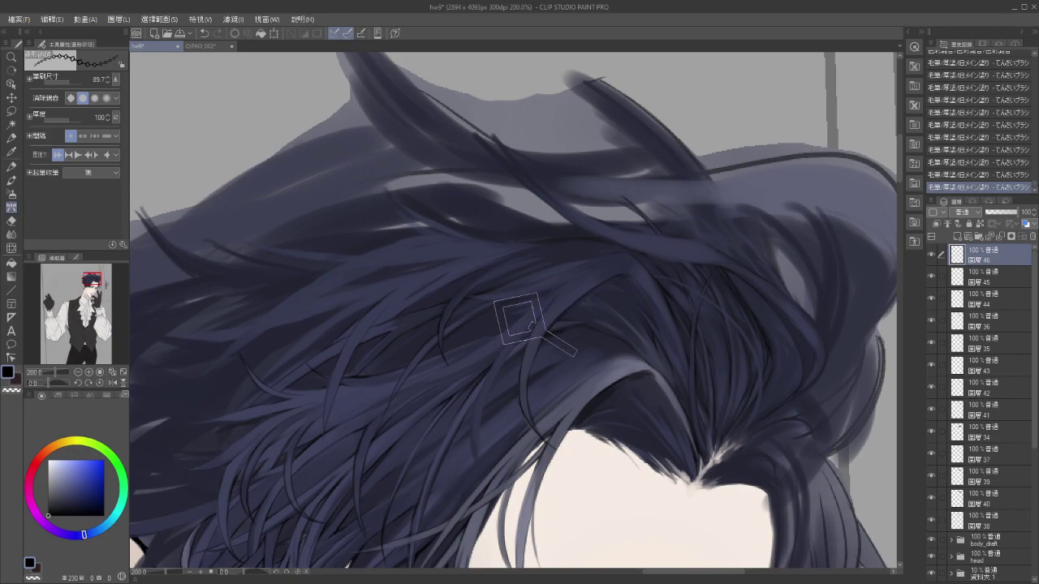
Draw thin near-black shadow lines along the curved strands in the hair mass above the forehead.
{"action": "left_click_drag", "start_coordinate": [501, 355], "coordinate": [553, 298]}
{"action": "key", "text": "ctrl+z"}
{"action": "left_click_drag", "start_coordinate": [503, 353], "coordinate": [558, 294]}
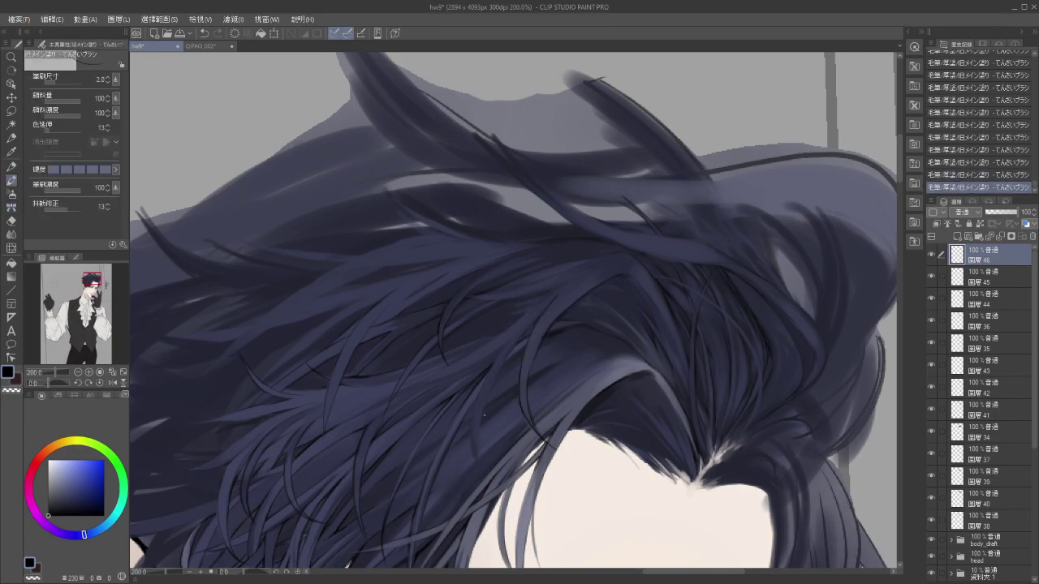
{"action": "key", "text": "ctrl+z"}
{"action": "key", "text": "ctrl+y"}
{"action": "key", "text": "ctrl+z"}
{"action": "key", "text": "ctrl+y"}
{"action": "scroll", "coordinate": [444, 417], "scroll_direction": "up", "scroll_amount": 5}
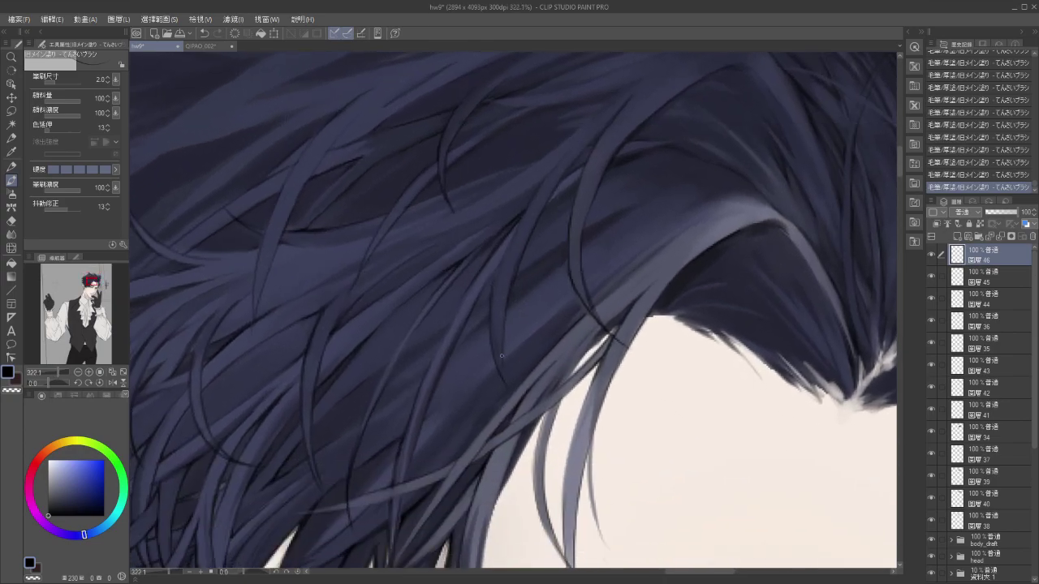
{"action": "key", "text": "ctrl+z"}
{"action": "left_click_drag", "start_coordinate": [501, 339], "coordinate": [504, 380]}
{"action": "left_click_drag", "start_coordinate": [498, 316], "coordinate": [500, 364]}
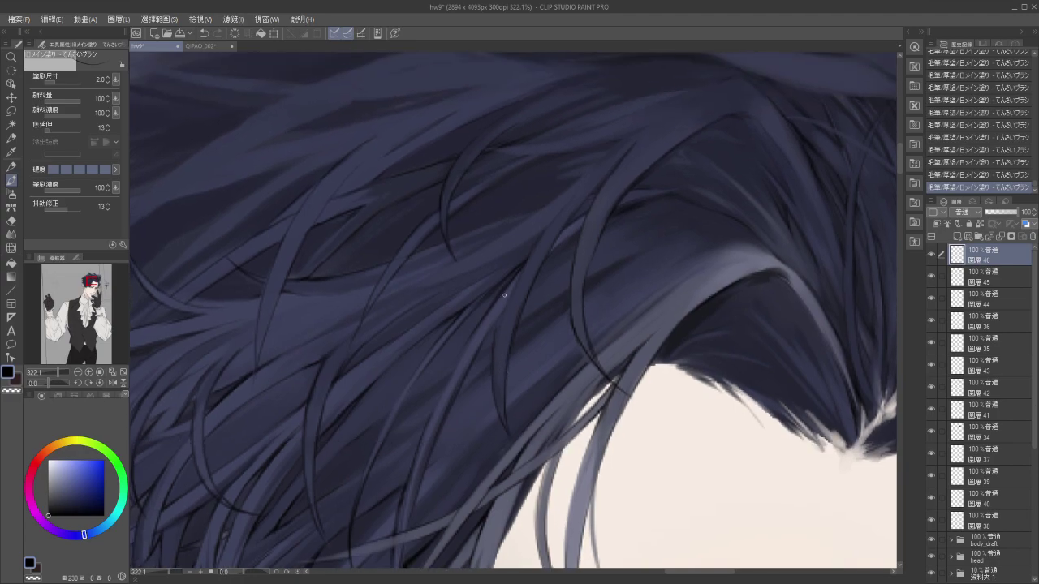
Darken the gaps between the overlapping strands on the upper side of the hair with fine near-black strokes.
{"action": "left_click_drag", "start_coordinate": [529, 313], "coordinate": [524, 342]}
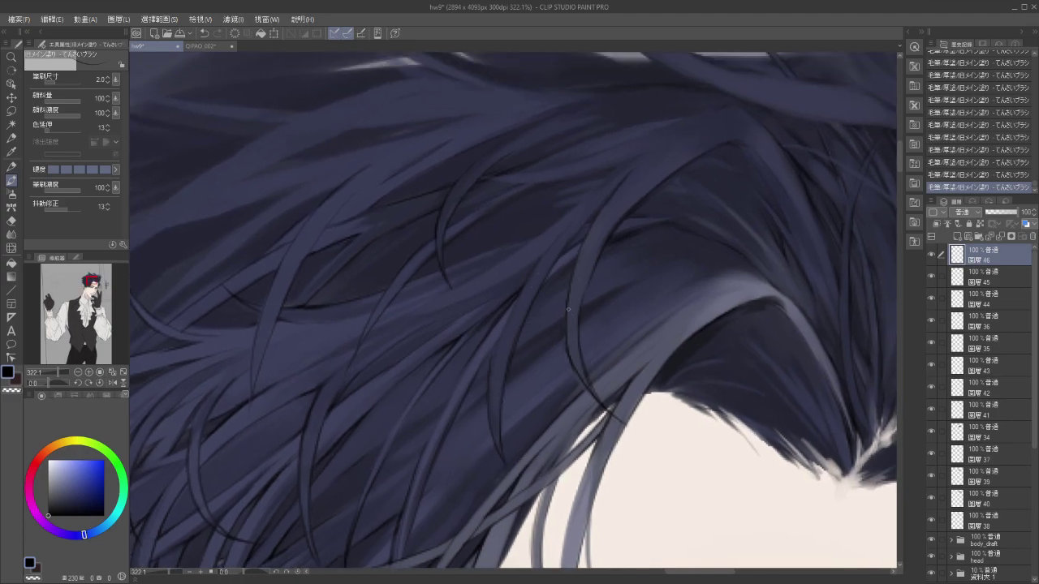
{"action": "scroll", "coordinate": [541, 297], "scroll_direction": "up", "scroll_amount": 3}
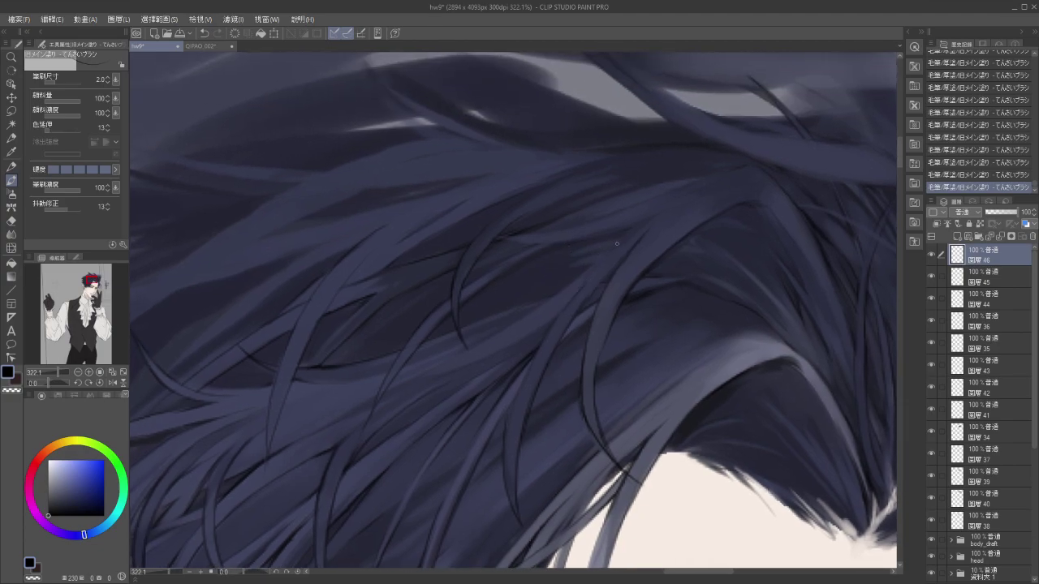
{"action": "key", "text": "ctrl+z"}
{"action": "left_click_drag", "start_coordinate": [583, 280], "coordinate": [608, 251]}
{"action": "key", "text": "ctrl+z"}
{"action": "key", "text": "ctrl+y"}
{"action": "key", "text": "ctrl+z"}
{"action": "key", "text": "ctrl+y"}
{"action": "key", "text": "ctrl+z"}
{"action": "key", "text": "ctrl+y"}
{"action": "left_click_drag", "start_coordinate": [524, 334], "coordinate": [574, 401]}
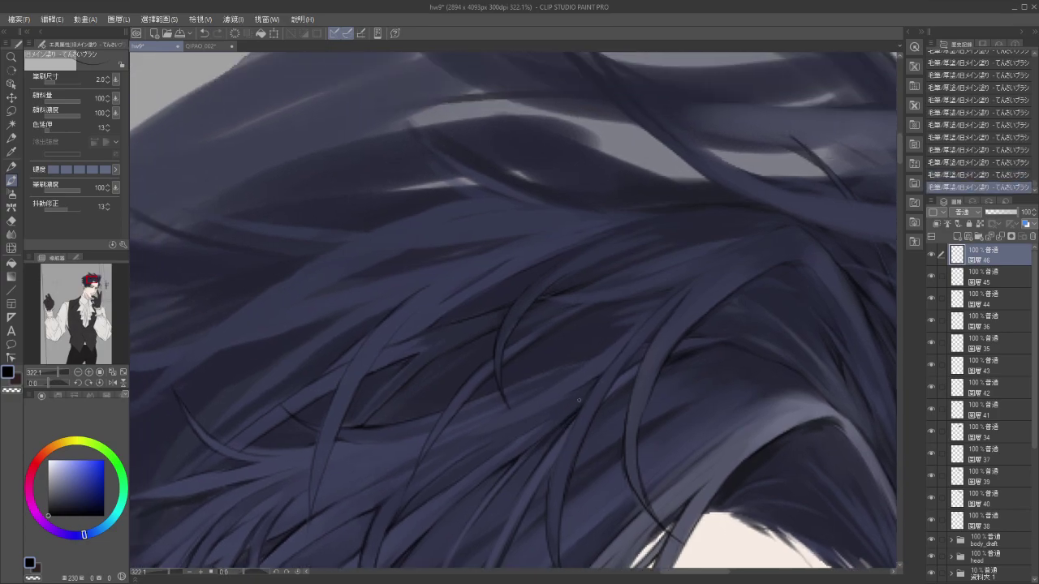
Try a fine dark line beside the long curved strand near the crown, comparing the hair with and without it.
{"action": "left_click_drag", "start_coordinate": [642, 358], "coordinate": [613, 393]}
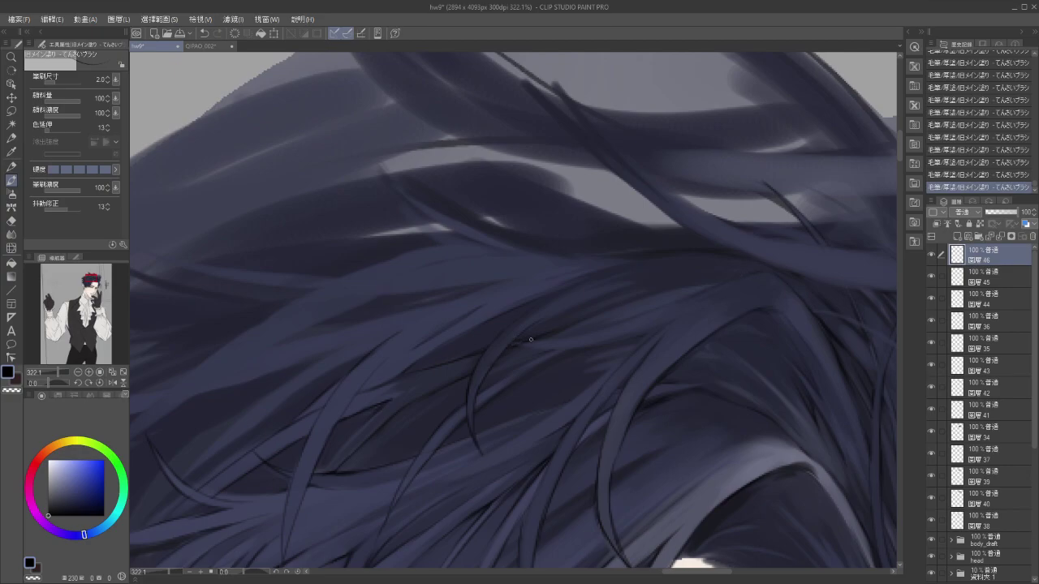
{"action": "key", "text": "ctrl+z"}
{"action": "key", "text": "ctrl+y"}
{"action": "key", "text": "ctrl+z"}
{"action": "key", "text": "ctrl+y"}
{"action": "key", "text": "ctrl+z"}
Rotate the canvas to about -47.6° and draw a thin dark line along the strand falling from the bend near the crown.
{"action": "key", "text": "r"}
{"action": "left_click_drag", "start_coordinate": [652, 357], "coordinate": [572, 392]}
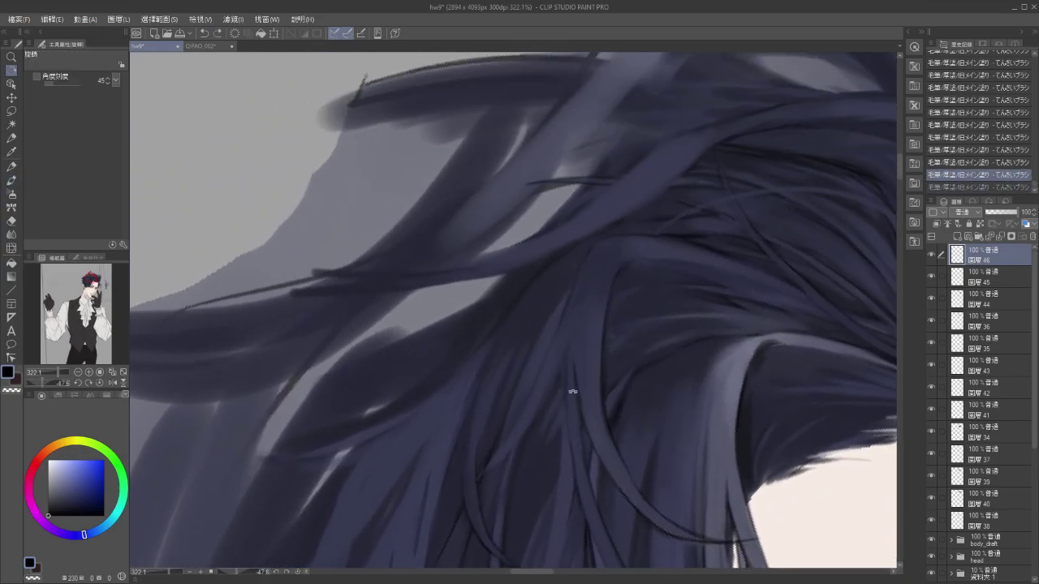
{"action": "key", "text": "b"}
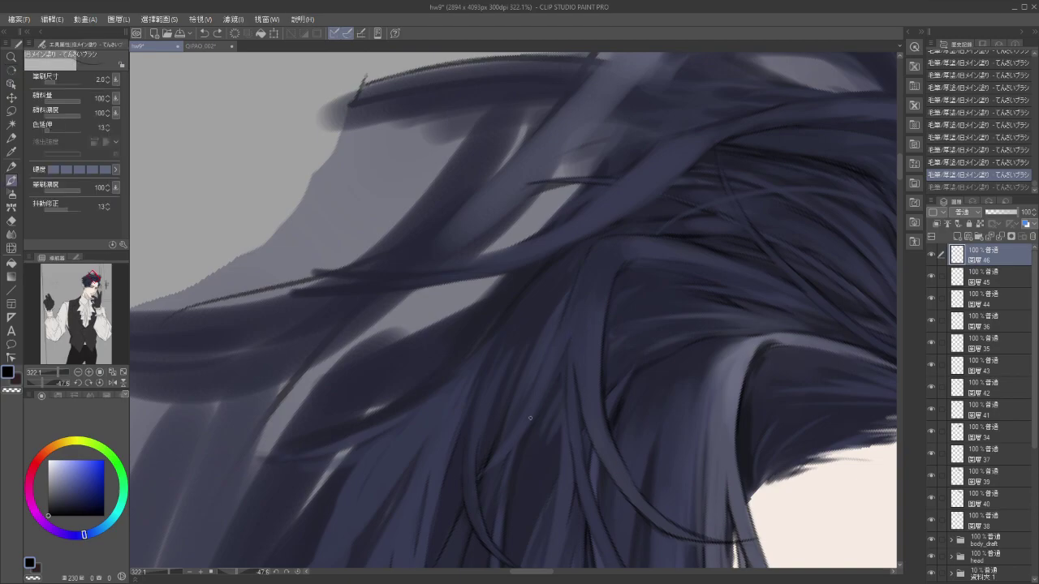
{"action": "left_click_drag", "start_coordinate": [579, 315], "coordinate": [526, 427]}
{"action": "key", "text": "ctrl+z"}
{"action": "left_click_drag", "start_coordinate": [573, 321], "coordinate": [517, 438]}
{"action": "key", "text": "ctrl+z"}
{"action": "left_click_drag", "start_coordinate": [571, 334], "coordinate": [508, 443]}
{"action": "key", "text": "ctrl+z"}
{"action": "left_click_drag", "start_coordinate": [567, 340], "coordinate": [510, 452]}
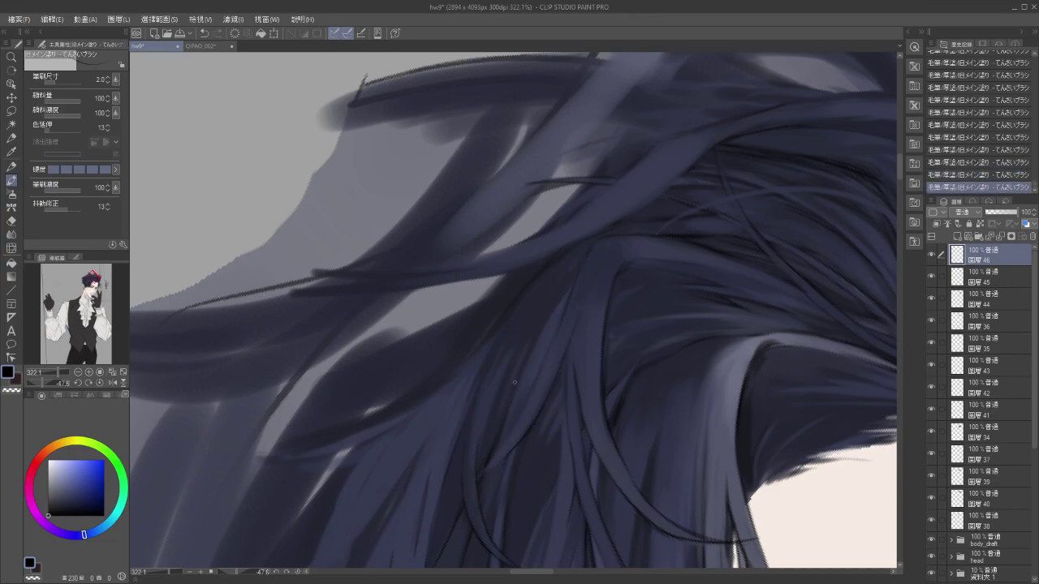
{"action": "left_click_drag", "start_coordinate": [581, 370], "coordinate": [568, 294]}
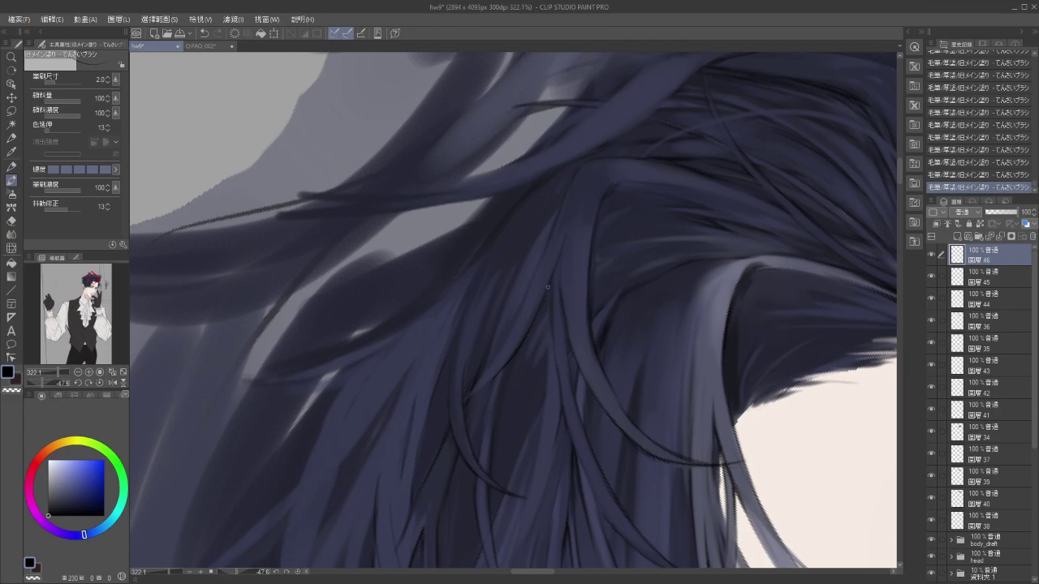
Redraw the thin dark line along the lower part of that falling strand, tapering it toward the tip.
{"action": "key", "text": "ctrl+z"}
{"action": "mouse_move", "coordinate": [532, 332]}
{"action": "left_mouse_down"}
{"action": "mouse_move", "coordinate": [557, 335]}
{"action": "mouse_move", "coordinate": [479, 412]}
{"action": "left_mouse_up"}
{"action": "key", "text": "ctrl+z"}
{"action": "left_click_drag", "start_coordinate": [538, 325], "coordinate": [466, 419]}
{"action": "key", "text": "ctrl+z"}
{"action": "left_click_drag", "start_coordinate": [538, 324], "coordinate": [479, 422]}
{"action": "key", "text": "ctrl+z"}
{"action": "left_click_drag", "start_coordinate": [532, 362], "coordinate": [472, 415]}
{"action": "left_click_drag", "start_coordinate": [536, 364], "coordinate": [474, 418]}
{"action": "key", "text": "ctrl+z"}
{"action": "left_click_drag", "start_coordinate": [527, 371], "coordinate": [475, 417]}
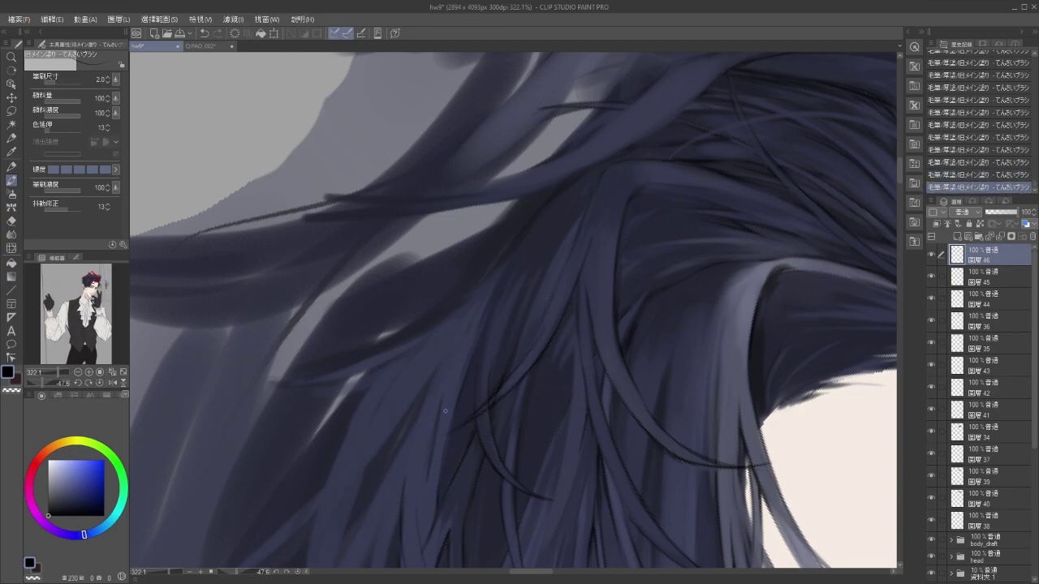
{"action": "key", "text": "ctrl+z"}
{"action": "left_click_drag", "start_coordinate": [585, 208], "coordinate": [543, 262]}
Sample the mid-blue hair colour and paint over the edge of the falling strand.
{"action": "left_click", "coordinate": [563, 293], "text": "alt"}
{"action": "left_click_drag", "start_coordinate": [552, 381], "coordinate": [507, 410]}
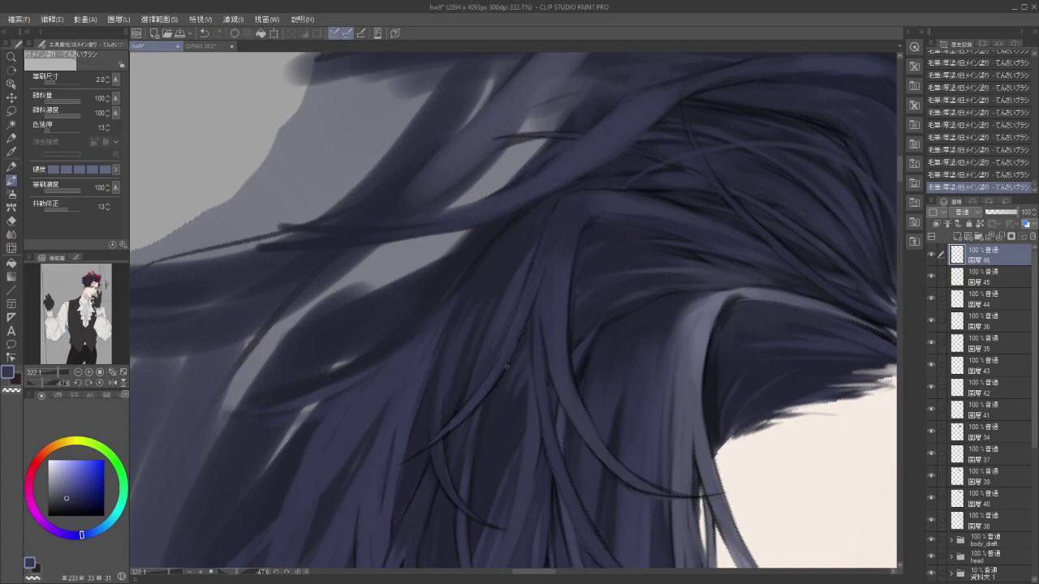
{"action": "left_click_drag", "start_coordinate": [507, 373], "coordinate": [564, 320]}
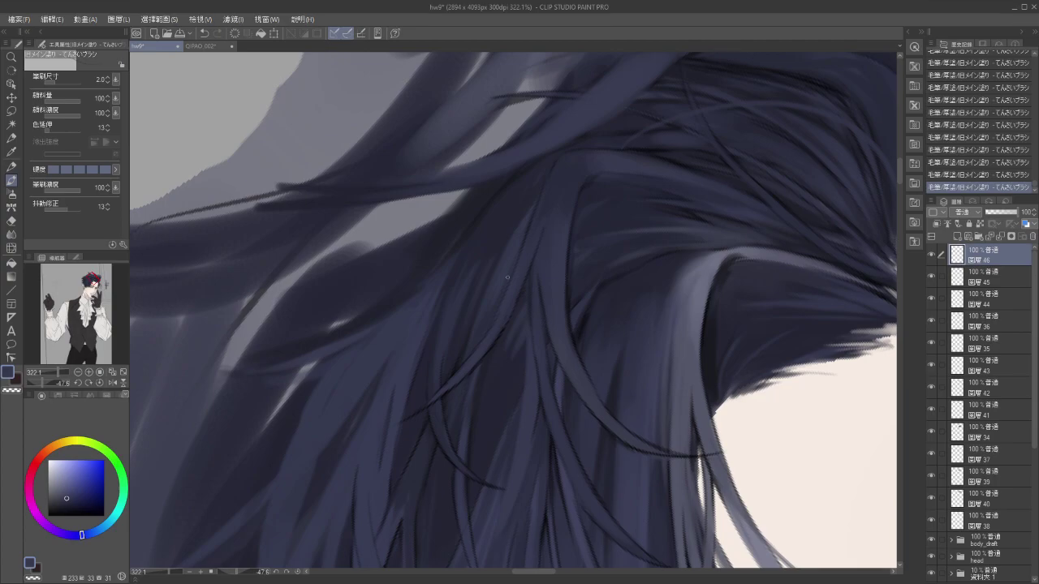
Sample the hair blue at the strand's root and blend the fork there with the 15.0 ぼかし塗り brush.
{"action": "scroll", "coordinate": [507, 277], "scroll_direction": "down", "scroll_amount": 5}
{"action": "scroll", "coordinate": [507, 277], "scroll_direction": "up", "scroll_amount": 5}
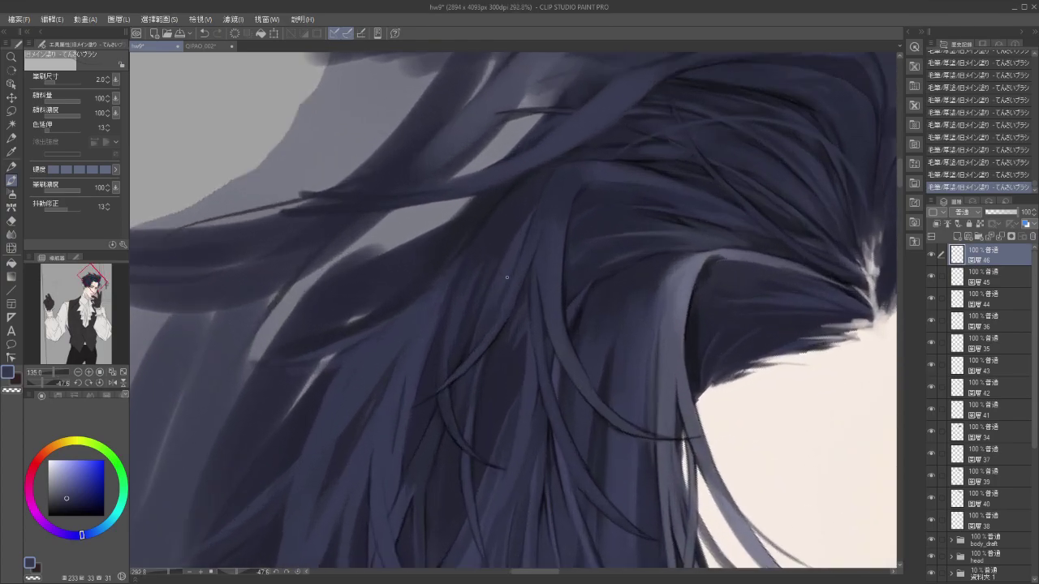
{"action": "scroll", "coordinate": [506, 278], "scroll_direction": "up", "scroll_amount": 3}
{"action": "scroll", "coordinate": [528, 276], "scroll_direction": "up", "scroll_amount": 1}
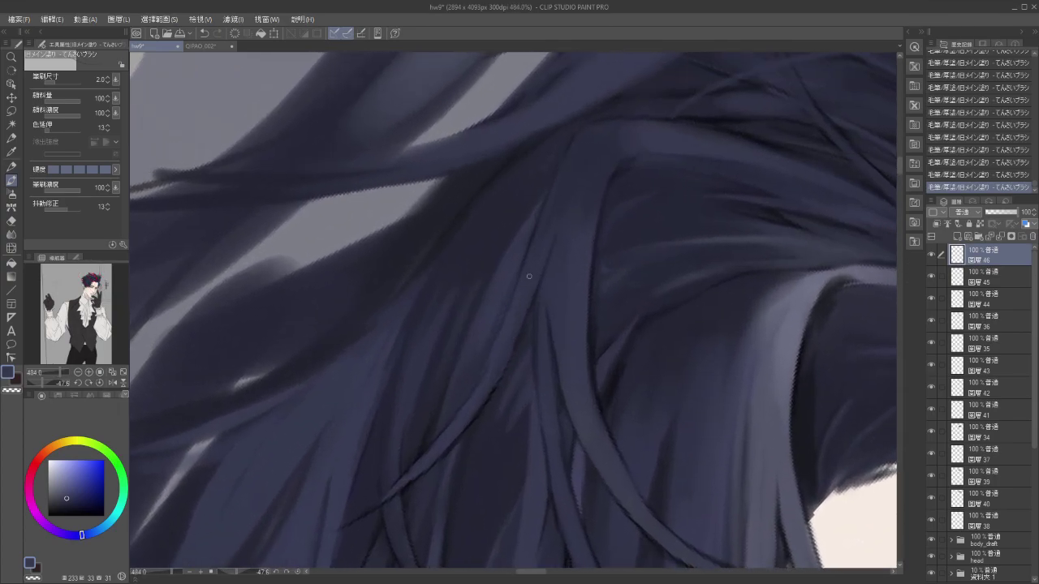
{"action": "left_click", "coordinate": [563, 247], "text": "alt"}
{"action": "left_click", "coordinate": [194, 347]}
{"action": "left_click_drag", "start_coordinate": [561, 252], "coordinate": [536, 307]}
{"action": "key", "text": "ctrl+z"}
{"action": "left_click_drag", "start_coordinate": [567, 206], "coordinate": [548, 280]}
{"action": "left_click_drag", "start_coordinate": [563, 246], "coordinate": [547, 284]}
{"action": "mouse_move", "coordinate": [570, 217]}
{"action": "left_mouse_down"}
{"action": "mouse_move", "coordinate": [545, 308]}
{"action": "mouse_move", "coordinate": [575, 186]}
{"action": "mouse_move", "coordinate": [551, 262]}
{"action": "left_mouse_up"}
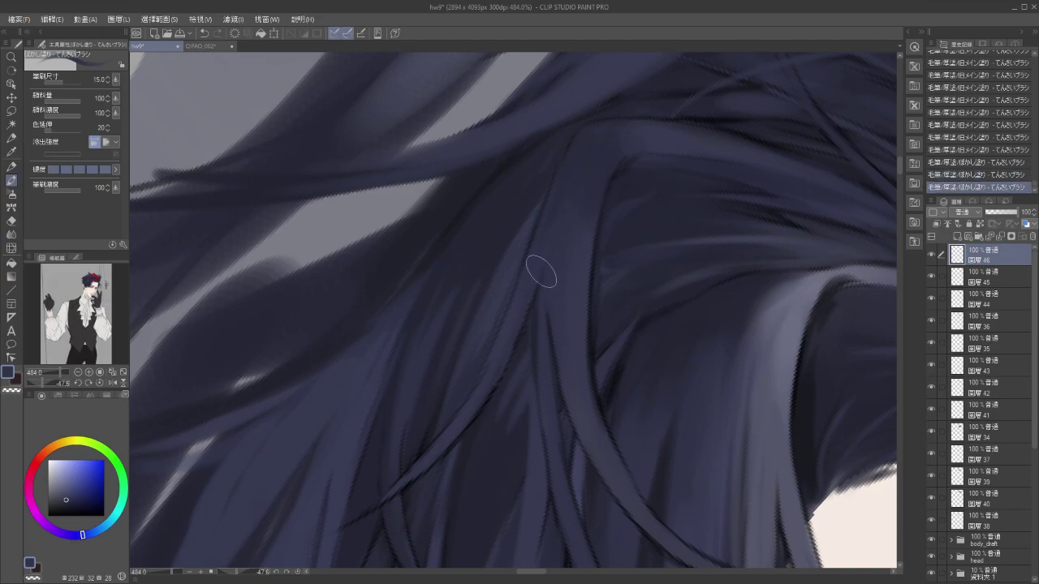
Return to the 2.0 旧メイン塗り brush with near-black and darken the edges where the strands fork.
{"action": "key", "text": "b"}
{"action": "key", "text": "b"}
{"action": "key", "text": "b"}
{"action": "key", "text": "b"}
{"action": "key", "text": "b"}
{"action": "key", "text": "b"}
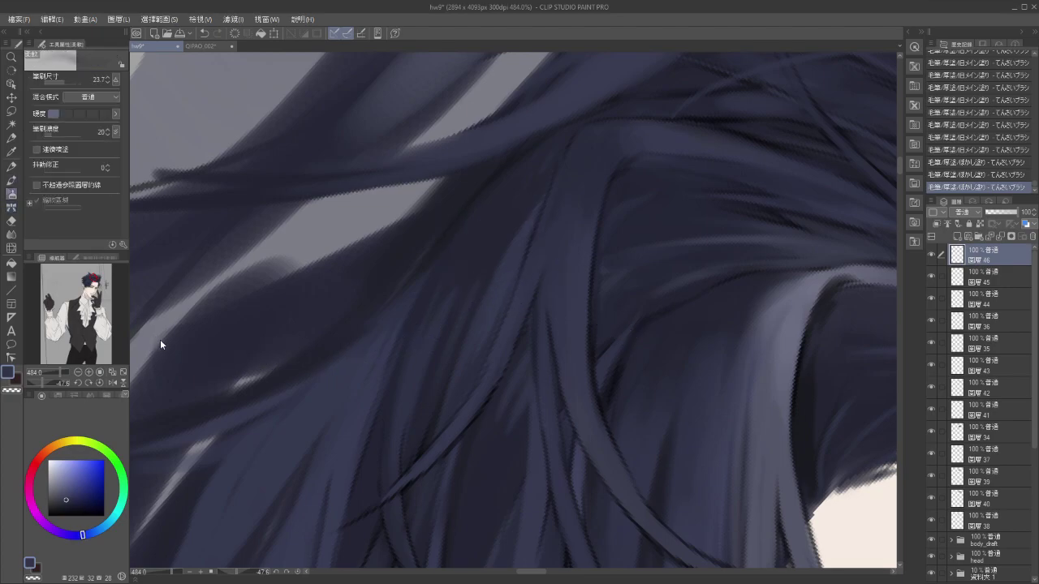
{"action": "key", "text": "comma"}
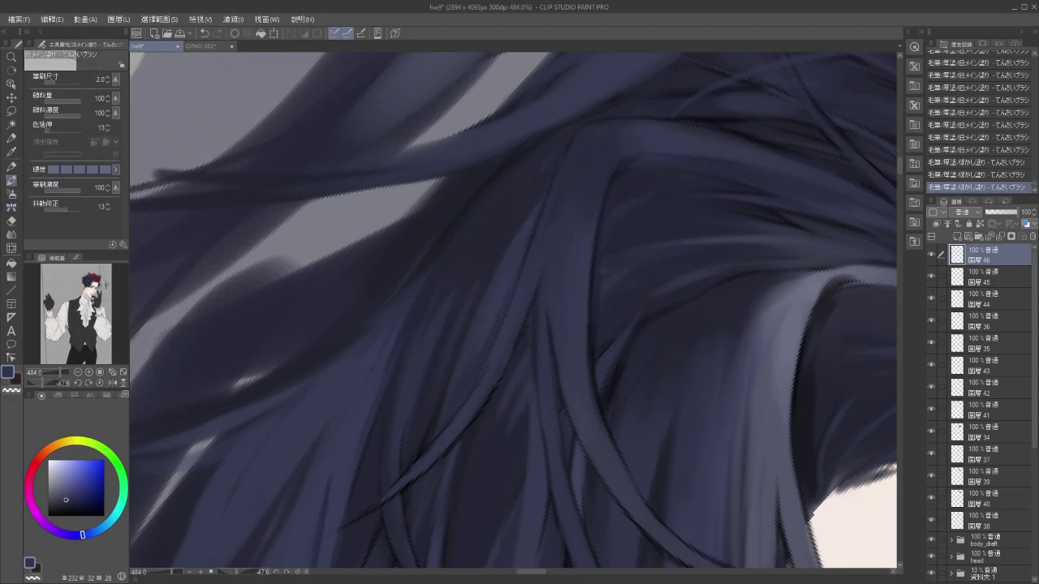
{"action": "left_click_drag", "start_coordinate": [64, 498], "coordinate": [48, 515]}
{"action": "mouse_move", "coordinate": [547, 249]}
{"action": "left_mouse_down"}
{"action": "mouse_move", "coordinate": [531, 348]}
{"action": "mouse_move", "coordinate": [534, 313]}
{"action": "left_mouse_up"}
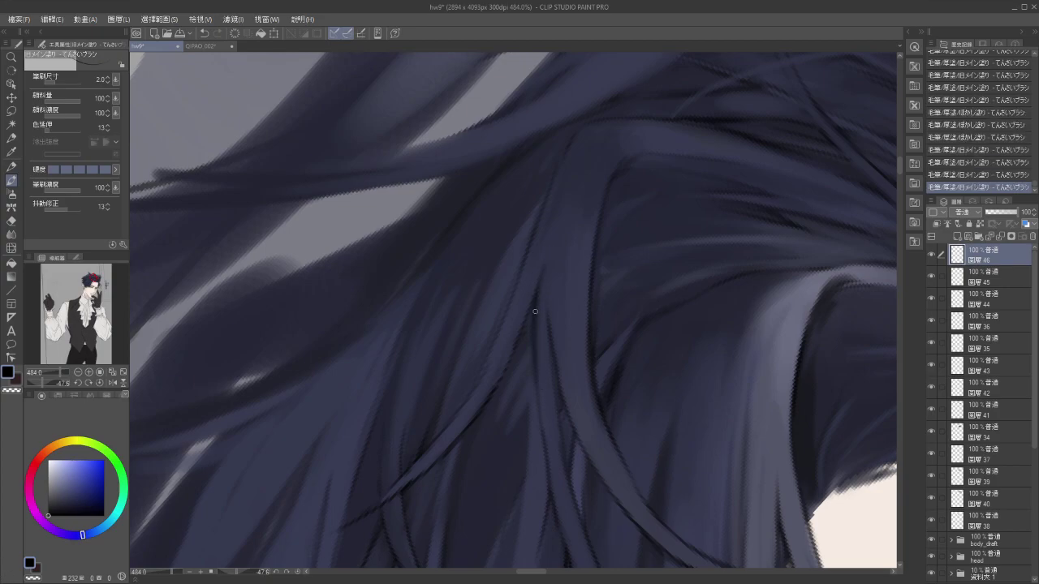
{"action": "left_click_drag", "start_coordinate": [513, 371], "coordinate": [505, 382]}
{"action": "mouse_move", "coordinate": [546, 298]}
{"action": "left_mouse_down"}
{"action": "mouse_move", "coordinate": [556, 399]}
{"action": "mouse_move", "coordinate": [551, 355]}
{"action": "mouse_move", "coordinate": [554, 385]}
{"action": "left_mouse_up"}
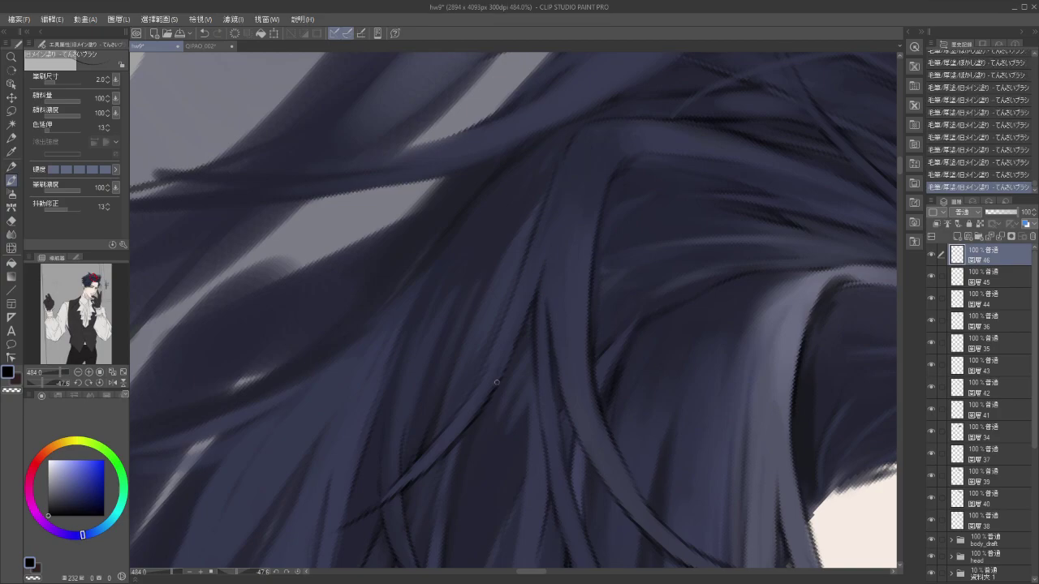
Examine the shaded hair strands up close and across the whole head.
{"action": "scroll", "coordinate": [496, 381], "scroll_direction": "down", "scroll_amount": 5}
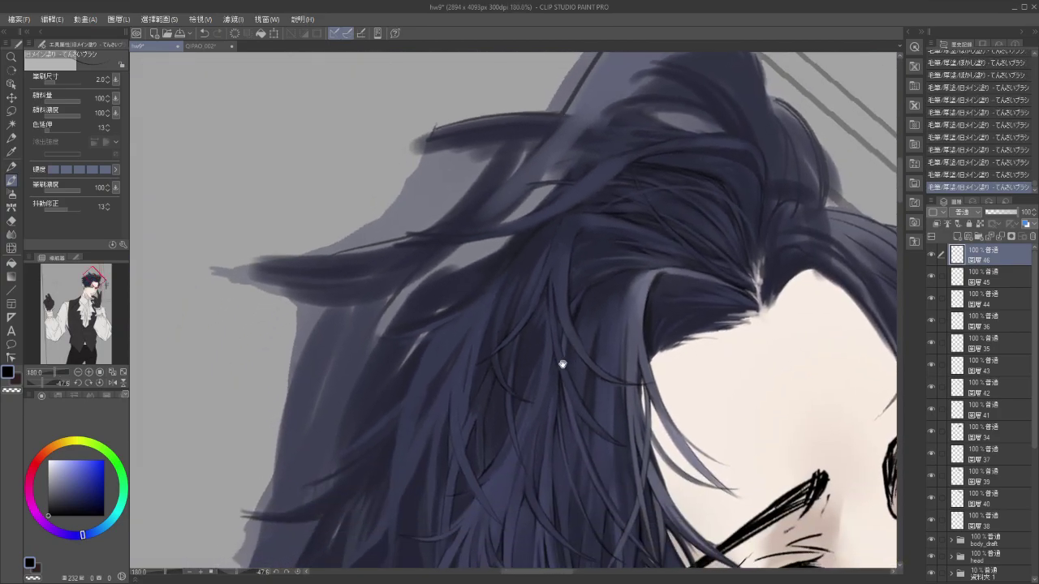
{"action": "scroll", "coordinate": [452, 326], "scroll_direction": "down", "scroll_amount": 3}
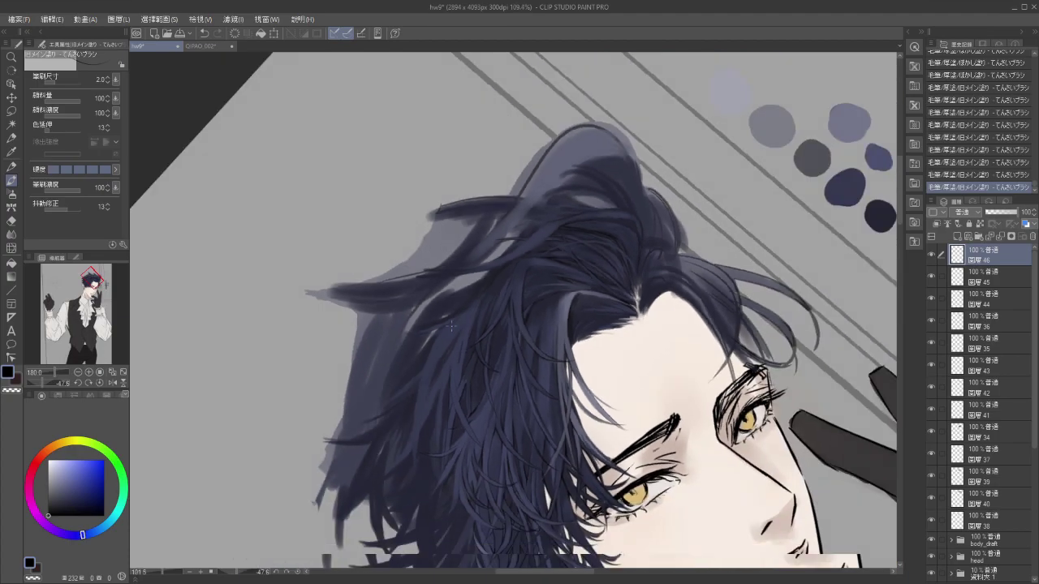
{"action": "scroll", "coordinate": [451, 325], "scroll_direction": "up", "scroll_amount": 4}
{"action": "left_click_drag", "start_coordinate": [465, 391], "coordinate": [429, 405]}
{"action": "left_click_drag", "start_coordinate": [504, 434], "coordinate": [460, 421]}
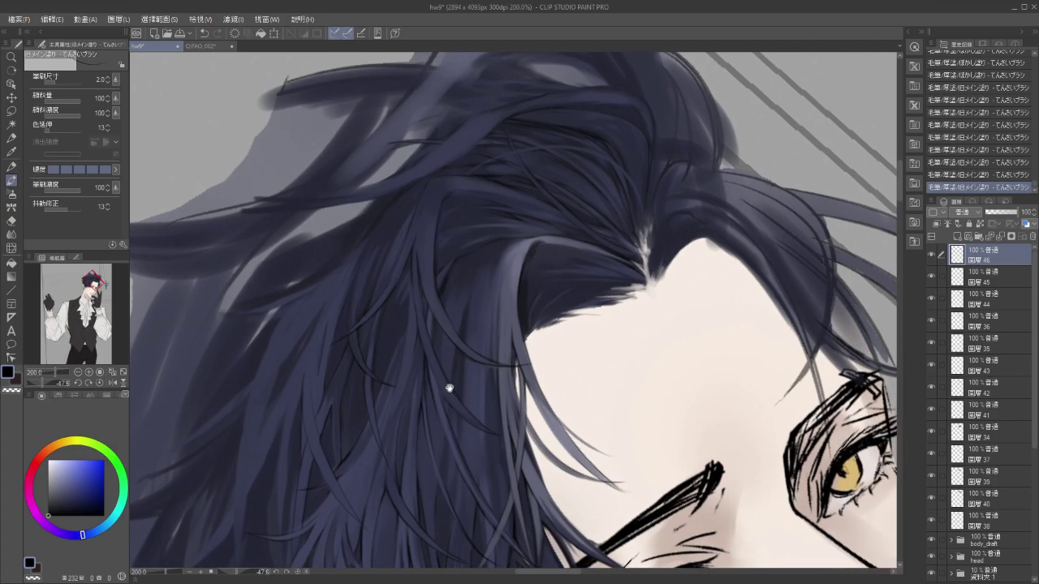
{"action": "left_click_drag", "start_coordinate": [425, 354], "coordinate": [480, 424]}
{"action": "scroll", "coordinate": [528, 394], "scroll_direction": "up", "scroll_amount": 2}
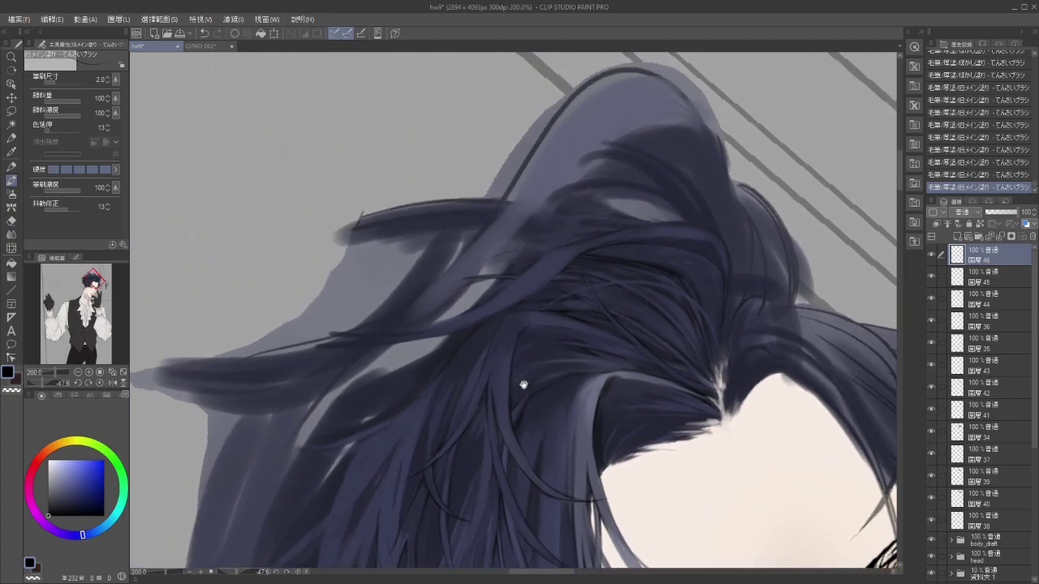
{"action": "scroll", "coordinate": [503, 398], "scroll_direction": "left", "scroll_amount": 1}
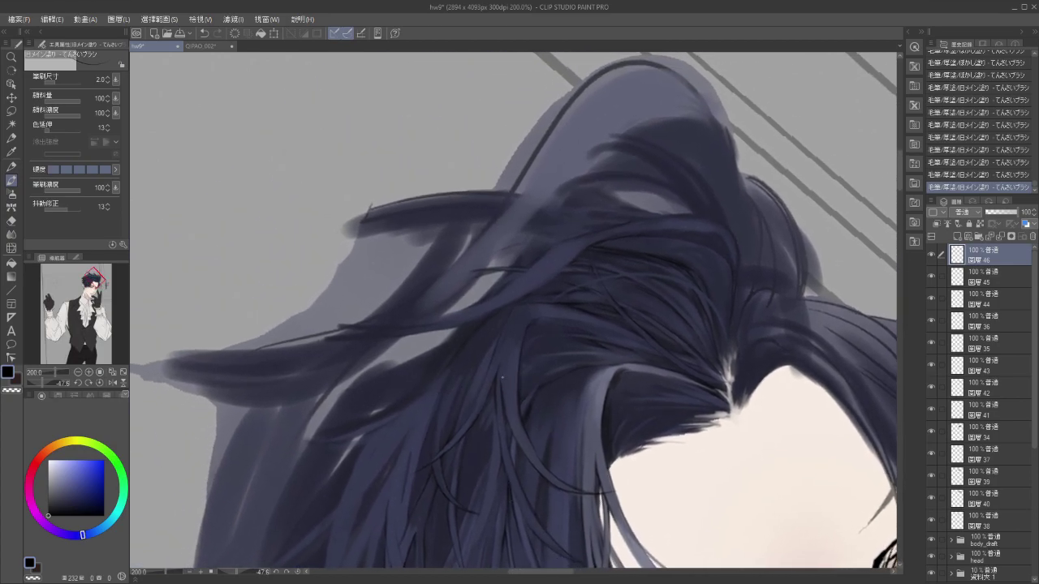
{"action": "scroll", "coordinate": [476, 359], "scroll_direction": "down", "scroll_amount": 3}
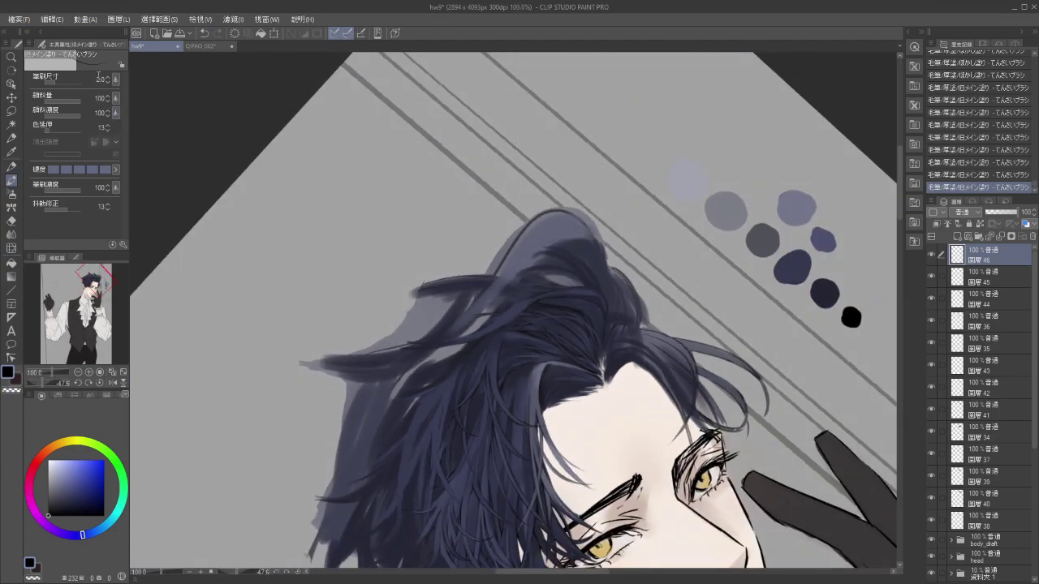
Set the brush size to 5.0 and bring the swept-back hair at the crown into view.
{"action": "key", "text": "]"}
{"action": "key", "text": "]"}
{"action": "key", "text": "]"}
{"action": "mouse_move", "coordinate": [538, 401]}
{"action": "left_mouse_down"}
{"action": "mouse_move", "coordinate": [605, 354]}
{"action": "mouse_move", "coordinate": [591, 396]}
{"action": "mouse_move", "coordinate": [576, 383]}
{"action": "left_mouse_up"}
{"action": "scroll", "coordinate": [575, 383], "scroll_direction": "up", "scroll_amount": 2}
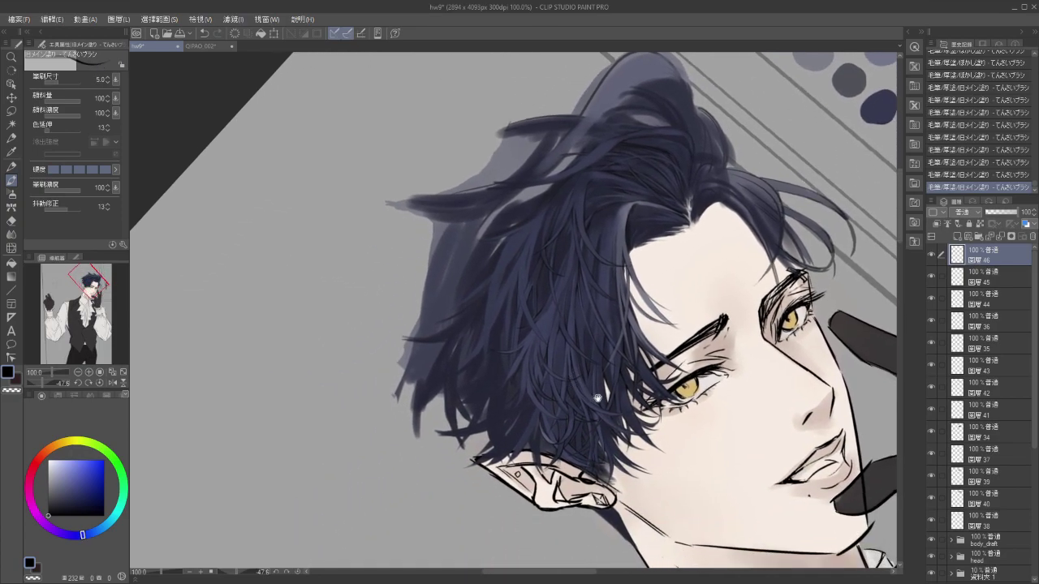
{"action": "scroll", "coordinate": [582, 387], "scroll_direction": "up", "scroll_amount": 3}
{"action": "left_click_drag", "start_coordinate": [690, 218], "coordinate": [579, 388]}
{"action": "left_click_drag", "start_coordinate": [570, 318], "coordinate": [556, 378]}
{"action": "left_click_drag", "start_coordinate": [520, 417], "coordinate": [600, 410]}
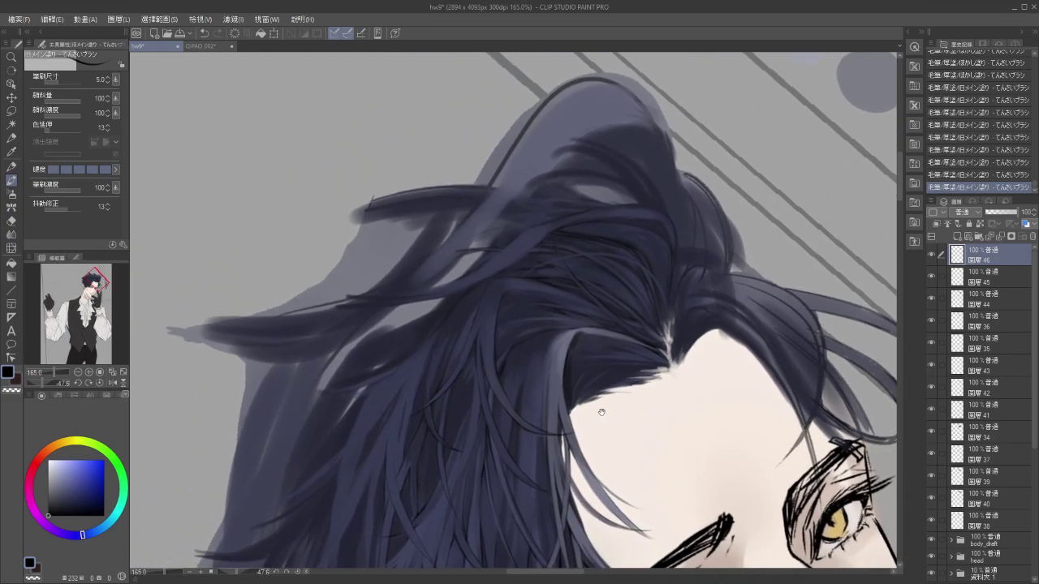
Try near-black lines along the strand sweeping back from the crown, comparing the hair with and without them.
{"action": "left_click_drag", "start_coordinate": [557, 244], "coordinate": [458, 262]}
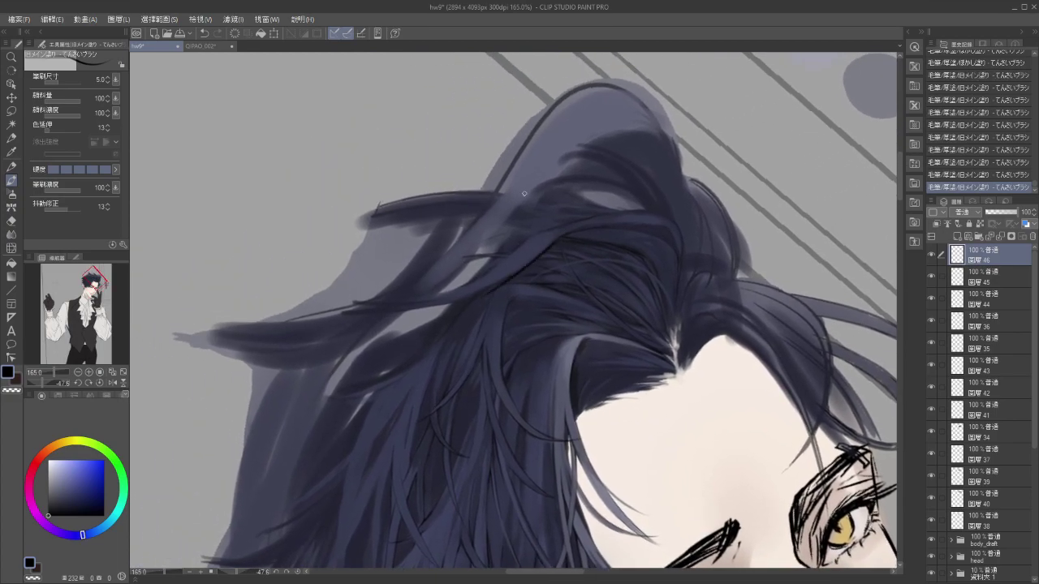
{"action": "key", "text": "ctrl+z"}
{"action": "left_click_drag", "start_coordinate": [566, 233], "coordinate": [509, 280]}
{"action": "key", "text": "ctrl+z"}
{"action": "left_click_drag", "start_coordinate": [561, 231], "coordinate": [510, 267]}
{"action": "key", "text": "ctrl+y"}
{"action": "key", "text": "ctrl+z"}
{"action": "key", "text": "ctrl+y"}
{"action": "key", "text": "ctrl+z"}
Choose a lighter dark blue and paint a short stroke along the strand sweeping back from the crown.
{"action": "left_click", "coordinate": [65, 504]}
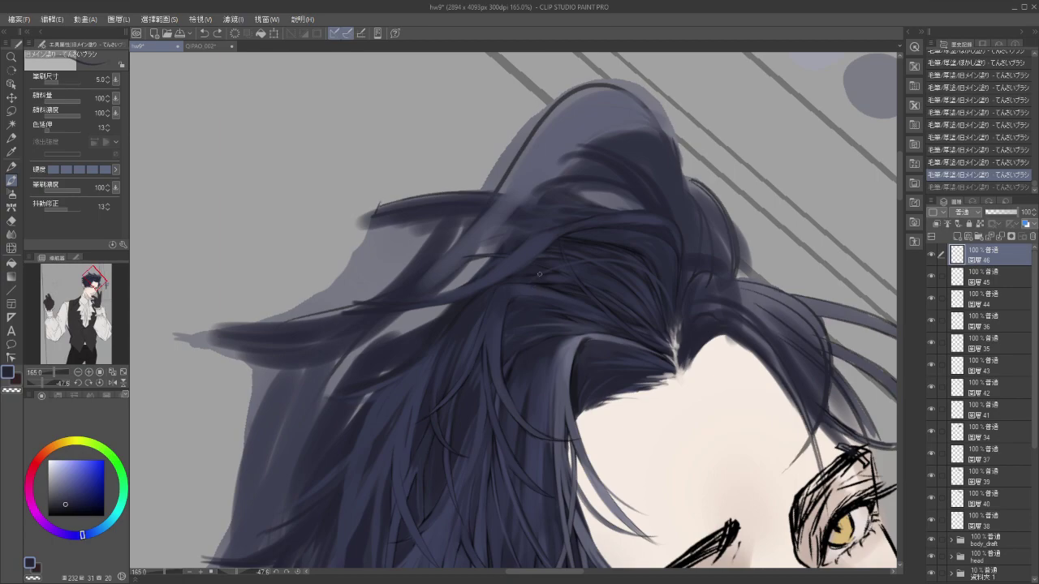
{"action": "mouse_move", "coordinate": [482, 292]}
{"action": "left_mouse_down"}
{"action": "mouse_move", "coordinate": [537, 232]}
{"action": "mouse_move", "coordinate": [497, 272]}
{"action": "left_mouse_up"}
{"action": "key", "text": "ctrl+z"}
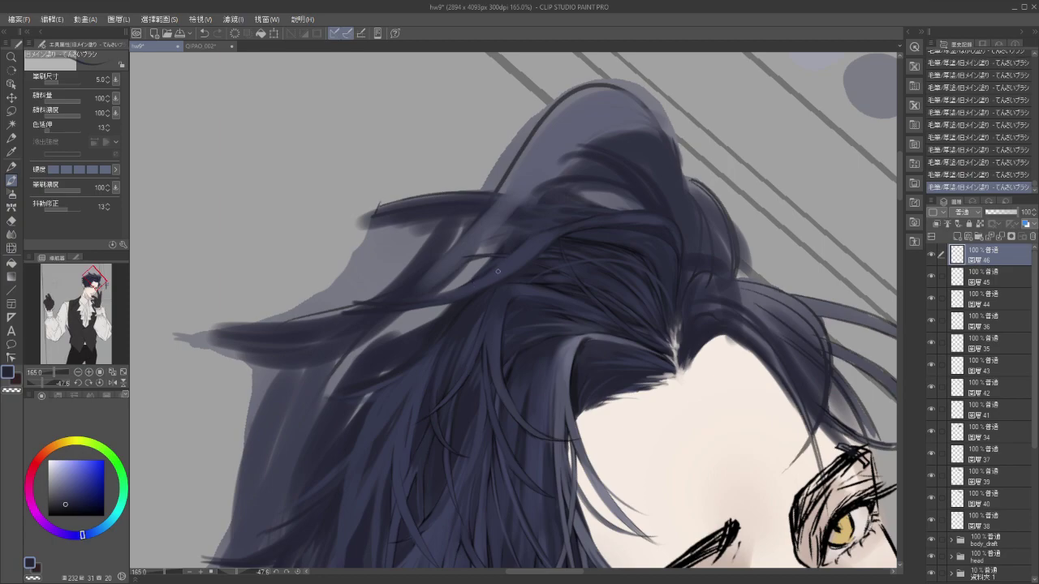
{"action": "left_click_drag", "start_coordinate": [556, 241], "coordinate": [498, 279]}
{"action": "key", "text": "ctrl+z"}
{"action": "left_click_drag", "start_coordinate": [533, 249], "coordinate": [507, 272]}
Rotate the canvas to about 17.8° and look over the whole hair shape.
{"action": "scroll", "coordinate": [450, 264], "scroll_direction": "up", "scroll_amount": 2}
{"action": "scroll", "coordinate": [450, 264], "scroll_direction": "down", "scroll_amount": 4}
{"action": "left_click_drag", "start_coordinate": [722, 320], "coordinate": [669, 335]}
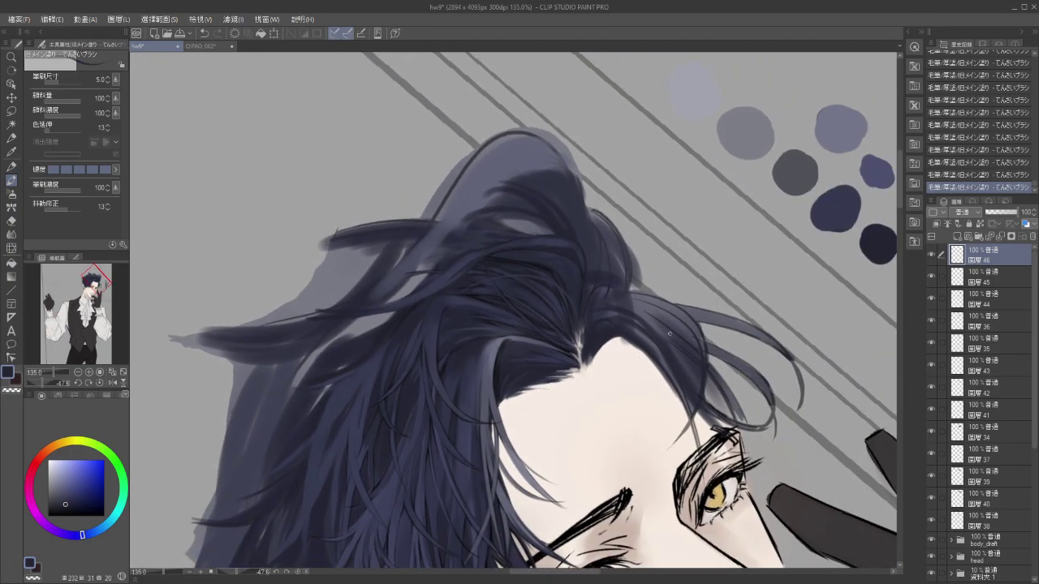
{"action": "key", "text": "r"}
{"action": "left_click_drag", "start_coordinate": [602, 257], "coordinate": [589, 361]}
{"action": "scroll", "coordinate": [589, 342], "scroll_direction": "down", "scroll_amount": 3}
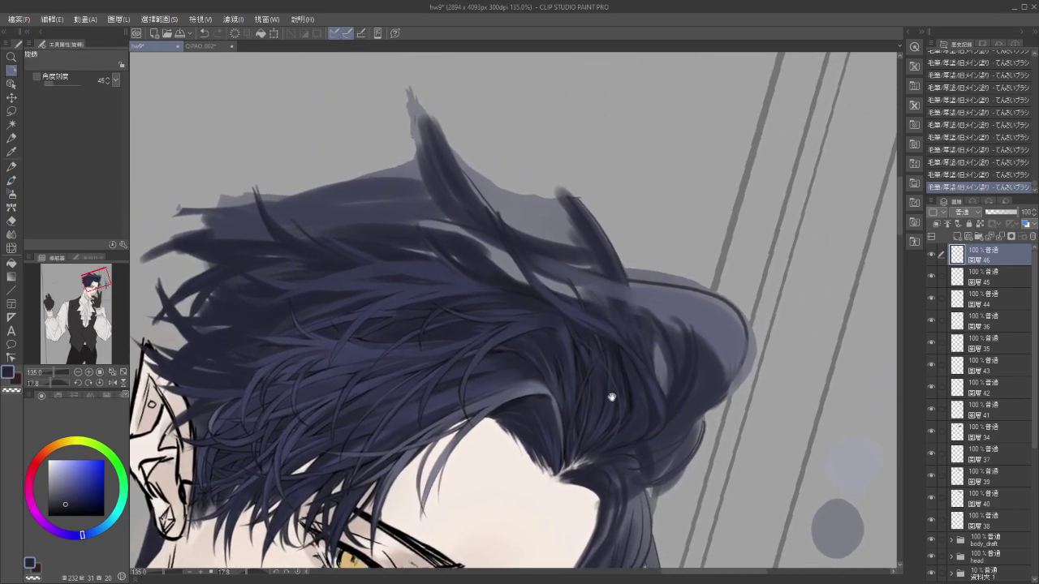
{"action": "scroll", "coordinate": [609, 404], "scroll_direction": "up", "scroll_amount": 2}
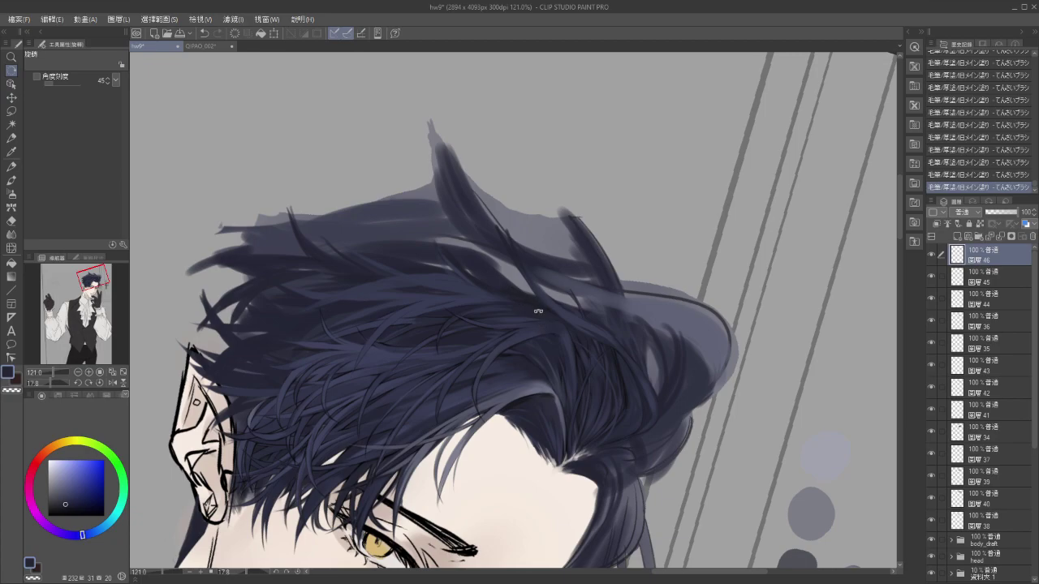
Paint short dark blue strands in the swept-back crown hair and at the base of the raised front tuft above the parting.
{"action": "key", "text": "b"}
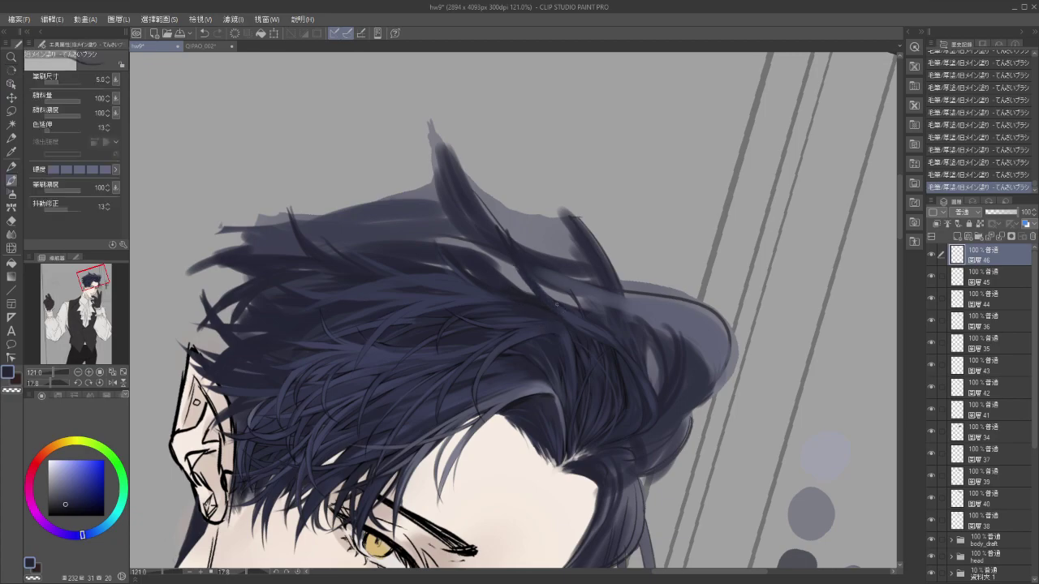
{"action": "left_click_drag", "start_coordinate": [495, 215], "coordinate": [503, 235]}
{"action": "left_click_drag", "start_coordinate": [621, 374], "coordinate": [597, 340]}
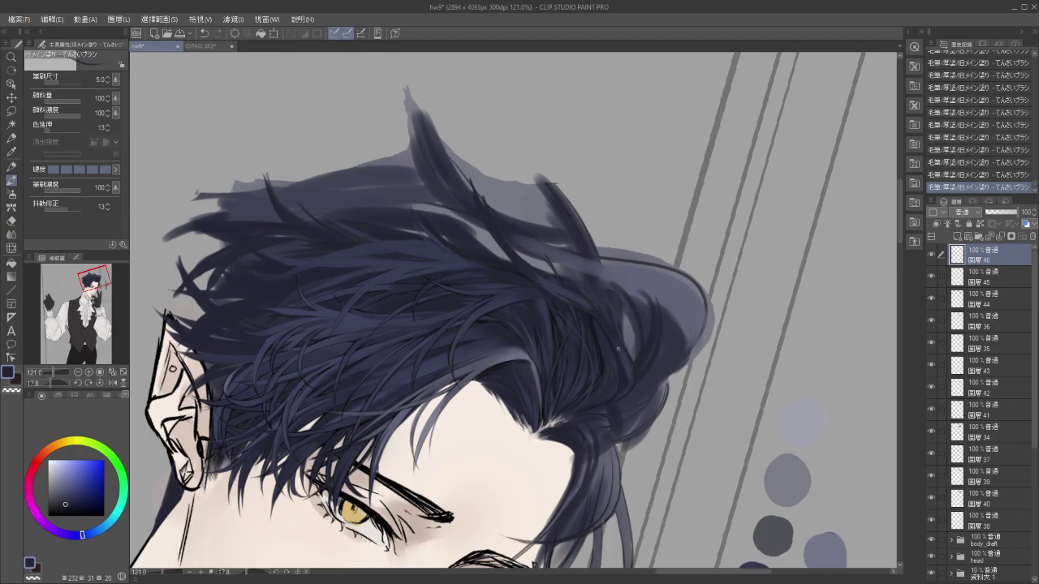
{"action": "mouse_move", "coordinate": [639, 366]}
{"action": "left_mouse_down"}
{"action": "mouse_move", "coordinate": [673, 332]}
{"action": "mouse_move", "coordinate": [680, 362]}
{"action": "mouse_move", "coordinate": [665, 361]}
{"action": "left_mouse_up"}
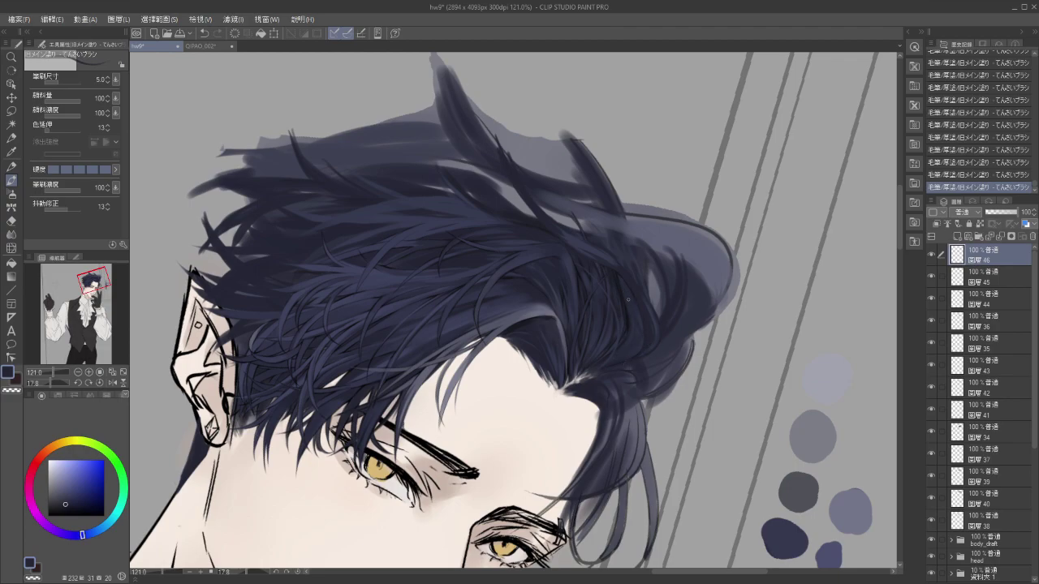
{"action": "key", "text": "ctrl+z"}
{"action": "left_click_drag", "start_coordinate": [618, 279], "coordinate": [625, 293]}
{"action": "left_click_drag", "start_coordinate": [629, 361], "coordinate": [644, 345]}
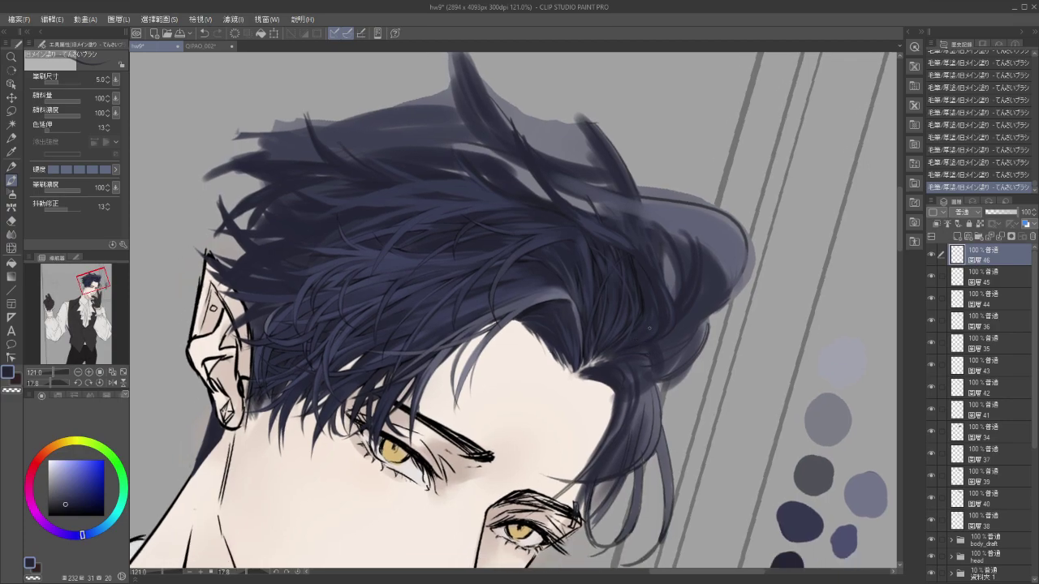
{"action": "mouse_move", "coordinate": [657, 360]}
{"action": "left_mouse_down"}
{"action": "mouse_move", "coordinate": [636, 382]}
{"action": "mouse_move", "coordinate": [661, 336]}
{"action": "mouse_move", "coordinate": [645, 308]}
{"action": "mouse_move", "coordinate": [604, 383]}
{"action": "left_mouse_up"}
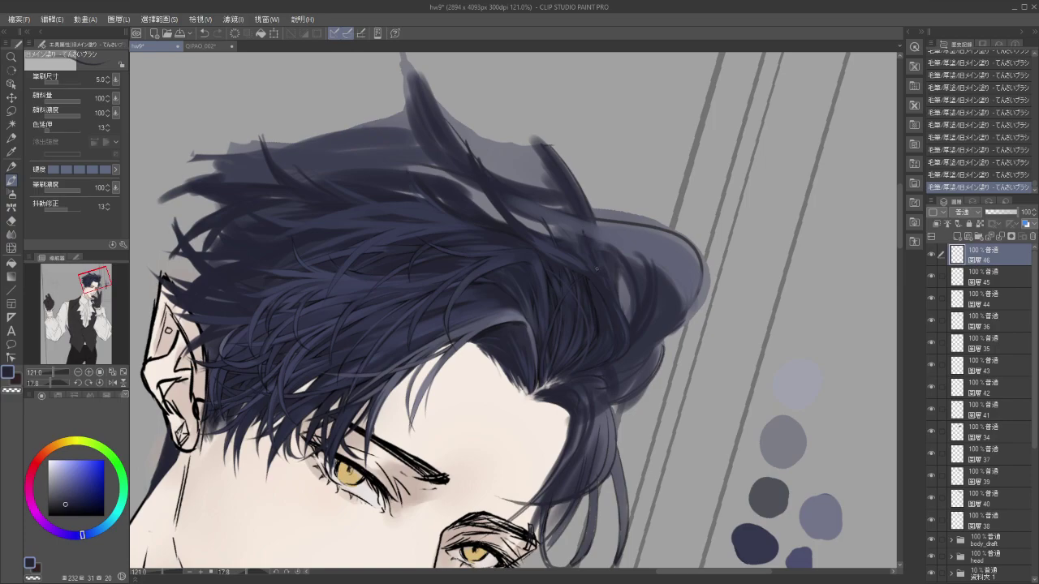
{"action": "left_click_drag", "start_coordinate": [625, 305], "coordinate": [613, 269]}
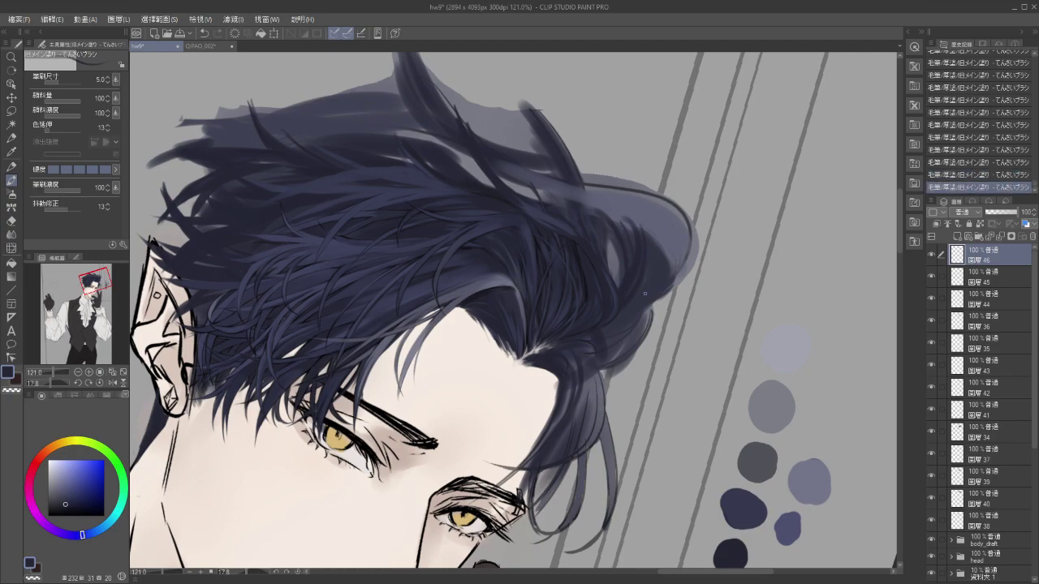
{"action": "left_click_drag", "start_coordinate": [599, 254], "coordinate": [645, 320]}
{"action": "left_click_drag", "start_coordinate": [572, 341], "coordinate": [650, 318]}
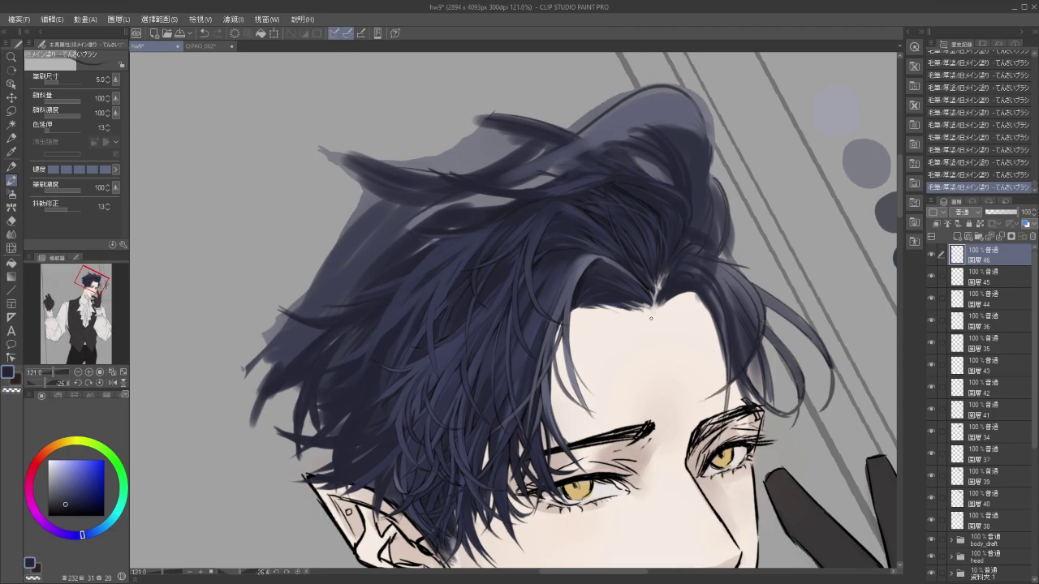
Sample a slightly lighter dark blue from the hair and rework the short strand in the side hair beside the forehead.
{"action": "scroll", "coordinate": [650, 318], "scroll_direction": "up", "scroll_amount": 2}
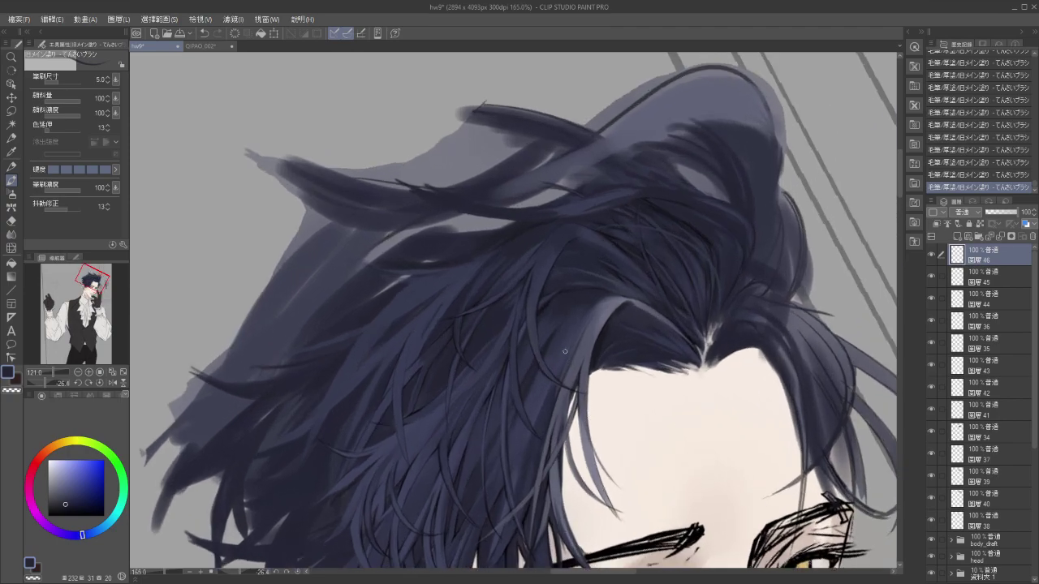
{"action": "left_click_drag", "start_coordinate": [526, 342], "coordinate": [571, 389]}
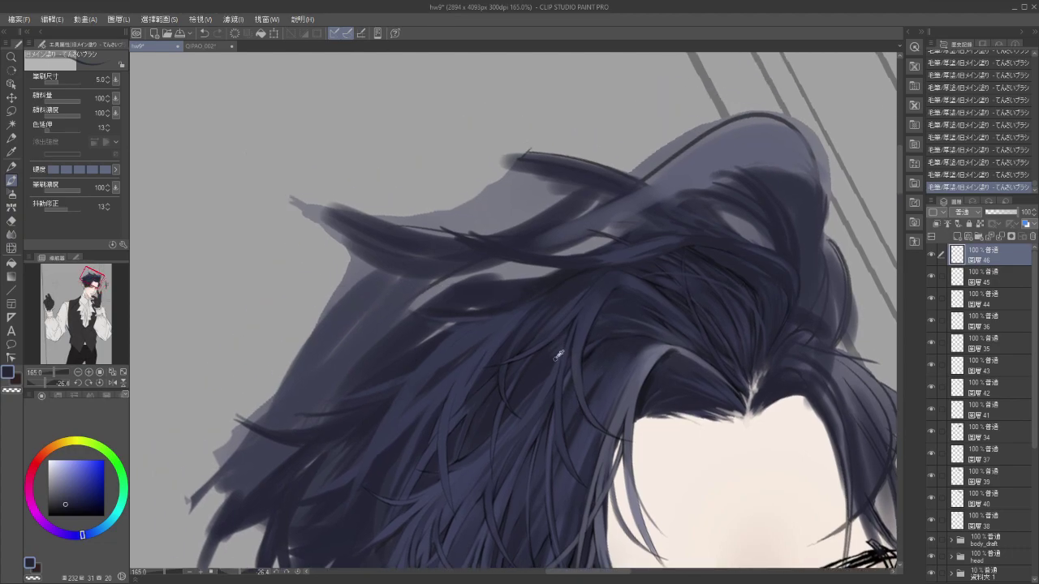
{"action": "left_click", "coordinate": [559, 355], "text": "alt"}
{"action": "key", "text": "ctrl+z"}
{"action": "left_click_drag", "start_coordinate": [550, 342], "coordinate": [556, 355]}
{"action": "key", "text": "ctrl+z"}
{"action": "key", "text": "ctrl+z"}
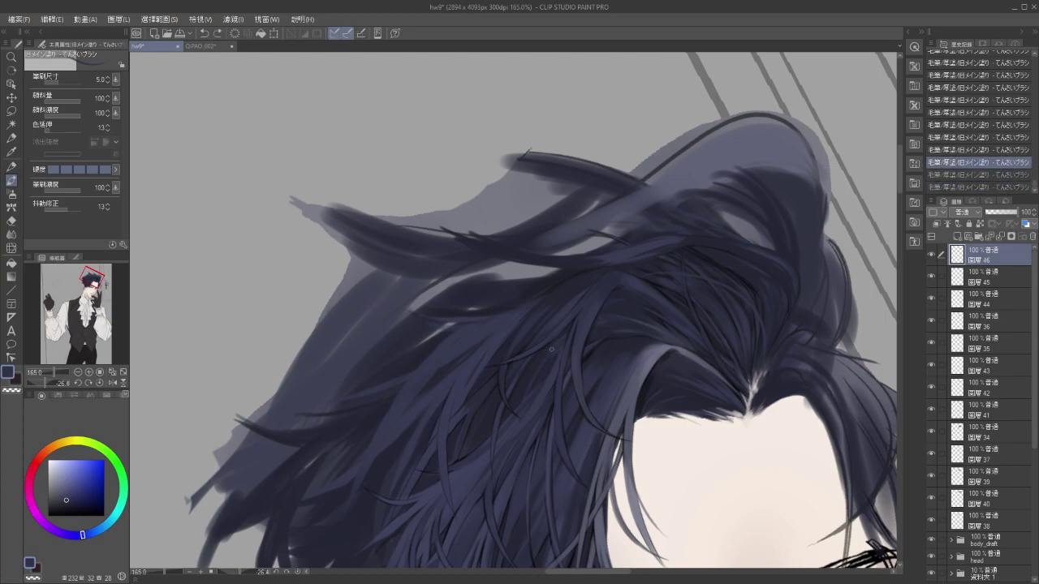
{"action": "left_click_drag", "start_coordinate": [547, 357], "coordinate": [555, 349]}
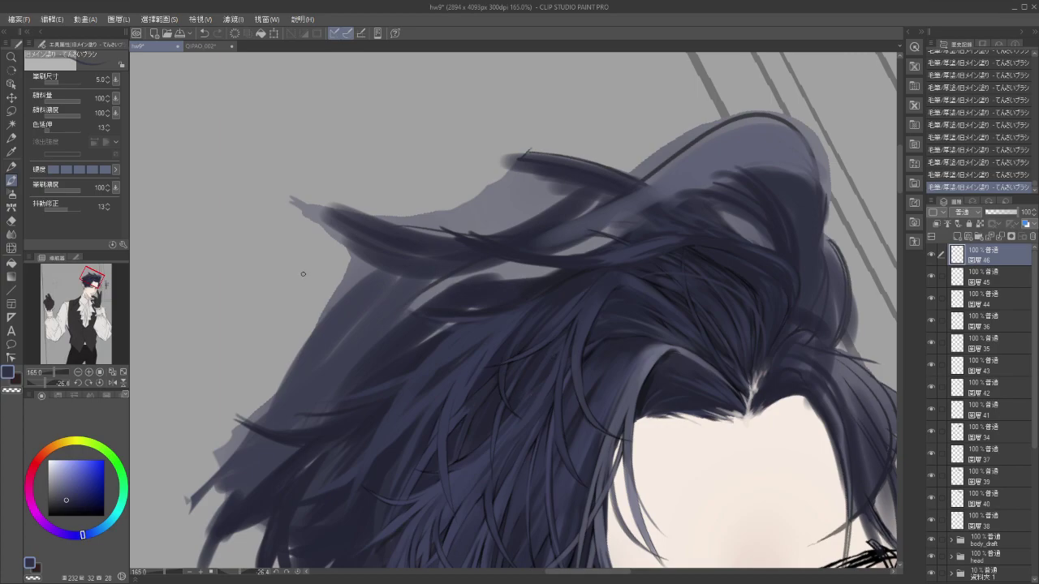
Set the brush size to 10 and undo the last two strokes.
{"action": "left_click", "coordinate": [100, 78]}
{"action": "type", "text": "10"}
{"action": "key", "text": "Return"}
{"action": "key", "text": "ctrl+z"}
{"action": "key", "text": "ctrl+z"}
Try wider dark blue strokes down the side hair beside the forehead, then undo the recent strokes.
{"action": "left_click_drag", "start_coordinate": [520, 409], "coordinate": [546, 357]}
{"action": "left_click_drag", "start_coordinate": [537, 438], "coordinate": [552, 411]}
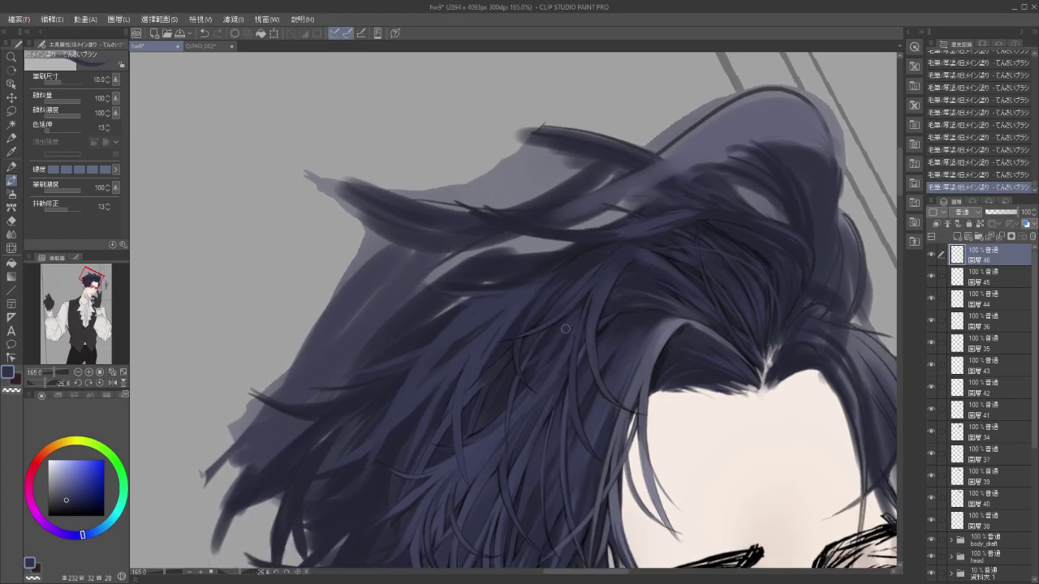
{"action": "mouse_move", "coordinate": [538, 424]}
{"action": "left_mouse_down"}
{"action": "mouse_move", "coordinate": [563, 362]}
{"action": "mouse_move", "coordinate": [571, 392]}
{"action": "mouse_move", "coordinate": [589, 368]}
{"action": "left_mouse_up"}
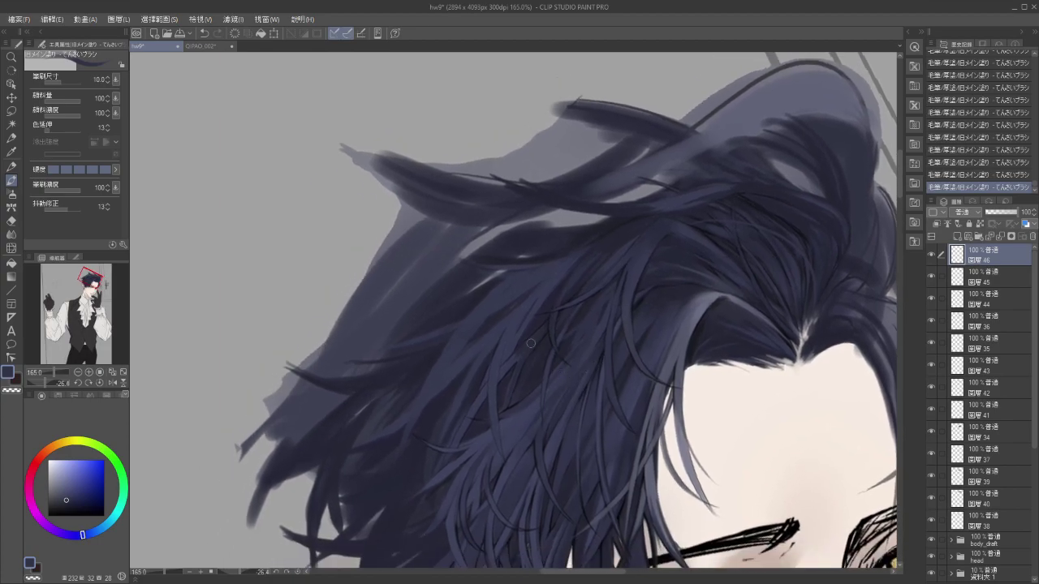
{"action": "key", "text": "ctrl+z"}
{"action": "key", "text": "ctrl+z"}
{"action": "key", "text": "ctrl+z"}
{"action": "key", "text": "ctrl+z"}
{"action": "key", "text": "ctrl+z"}
{"action": "key", "text": "ctrl+z"}
{"action": "key", "text": "ctrl+z"}
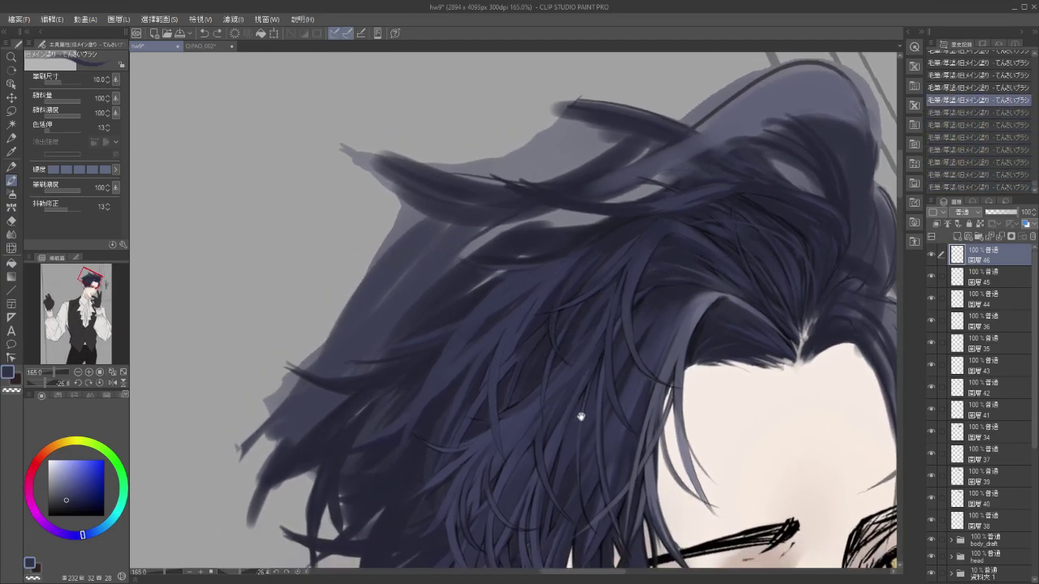
Try a short dark blue strand above the parting, sampling the colour from the hair beside the front lock.
{"action": "left_click_drag", "start_coordinate": [580, 421], "coordinate": [560, 325]}
{"action": "scroll", "coordinate": [560, 325], "scroll_direction": "down", "scroll_amount": 3}
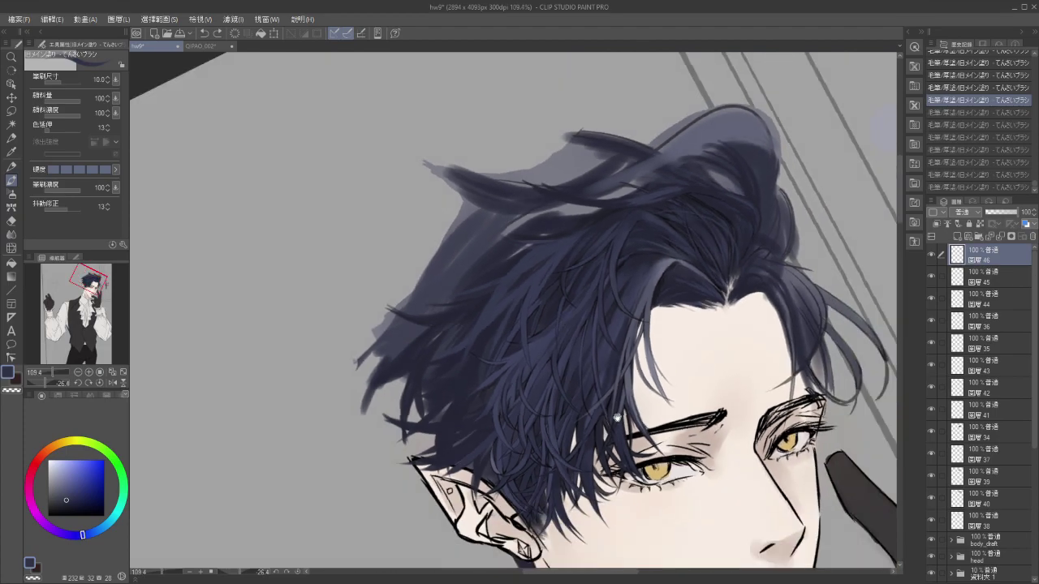
{"action": "scroll", "coordinate": [613, 415], "scroll_direction": "up", "scroll_amount": 2}
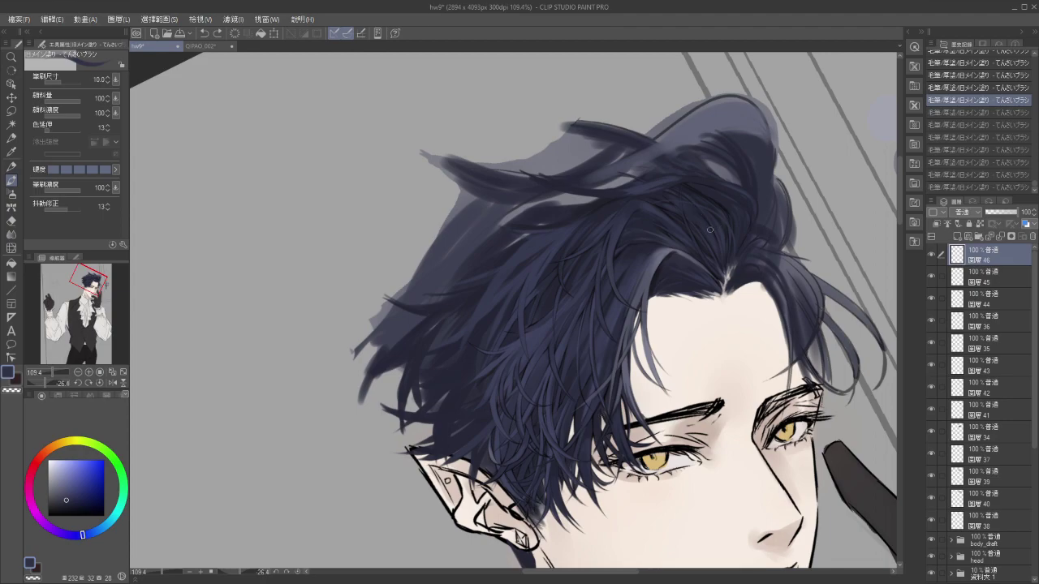
{"action": "left_click_drag", "start_coordinate": [712, 238], "coordinate": [708, 233]}
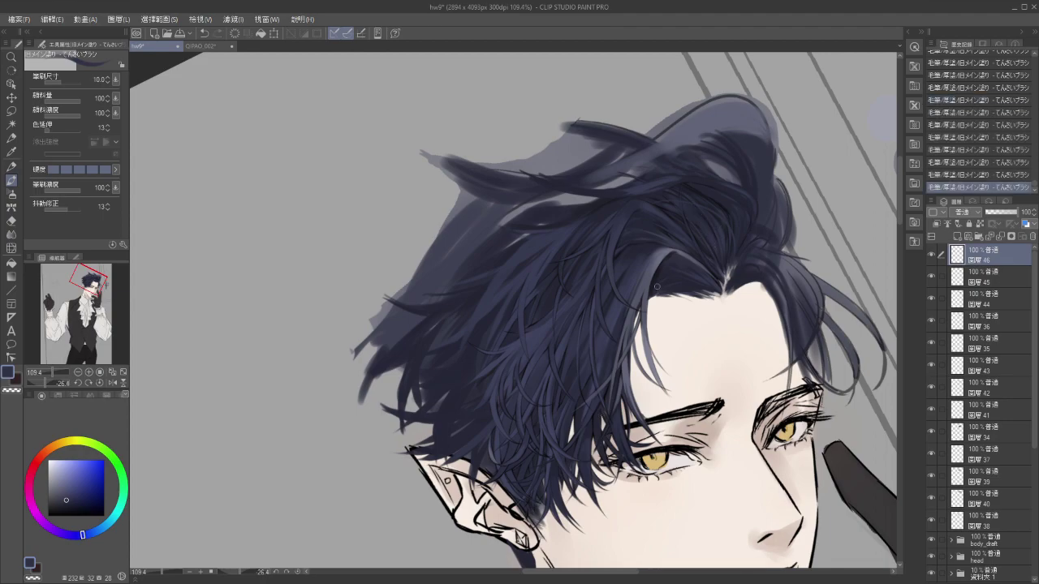
{"action": "key", "text": "ctrl+z"}
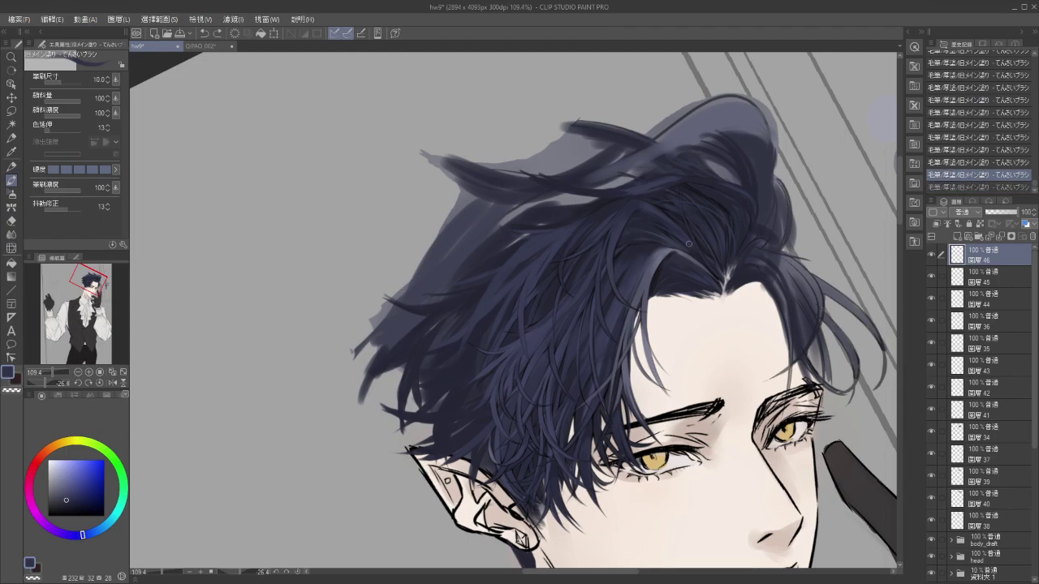
{"action": "left_click", "coordinate": [641, 270], "text": "alt"}
{"action": "key", "text": "ctrl+y"}
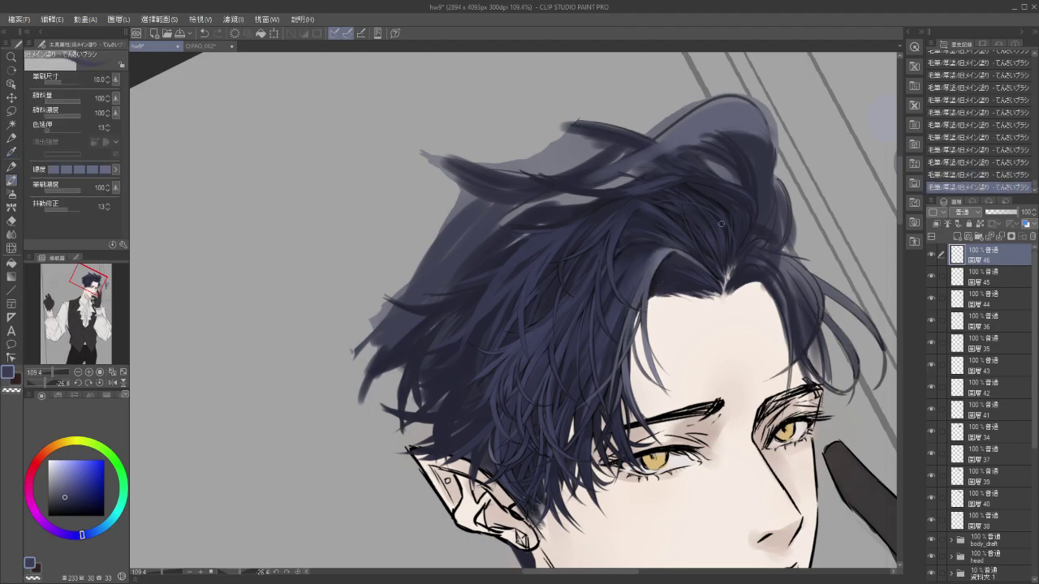
Repaint the short strands above the parting and compare the crown hair with and without them.
{"action": "key", "text": "ctrl+z"}
{"action": "left_click_drag", "start_coordinate": [705, 226], "coordinate": [717, 253]}
{"action": "key", "text": "ctrl+z"}
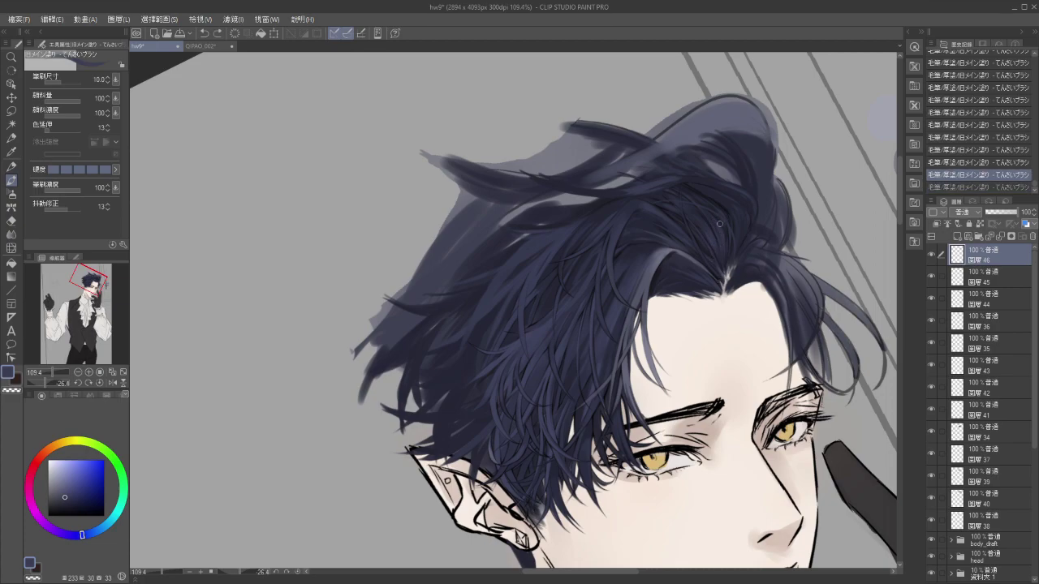
{"action": "key", "text": "ctrl+y"}
{"action": "key", "text": "ctrl+z"}
{"action": "key", "text": "ctrl+y"}
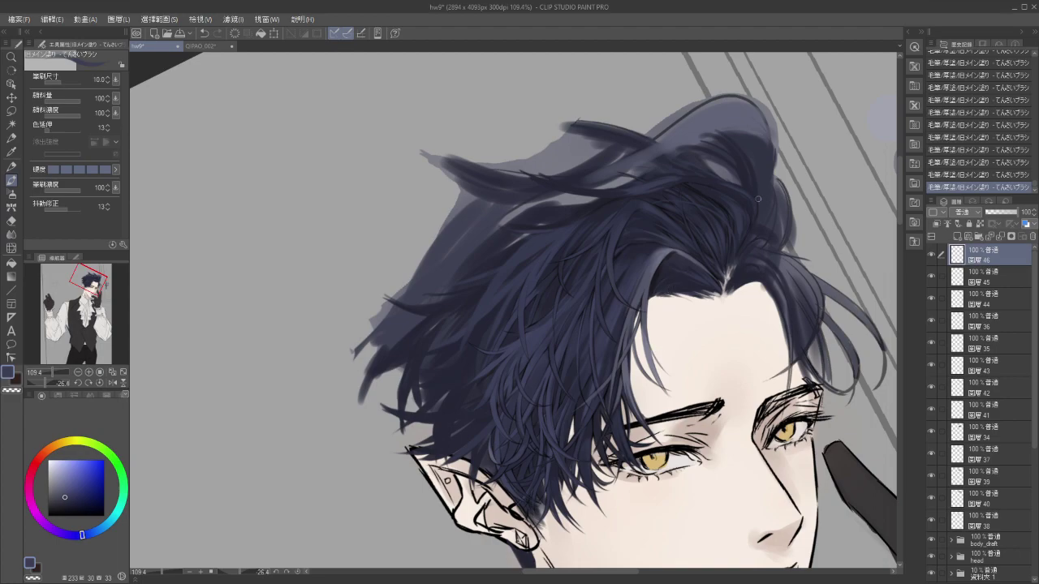
{"action": "key", "text": "ctrl+z"}
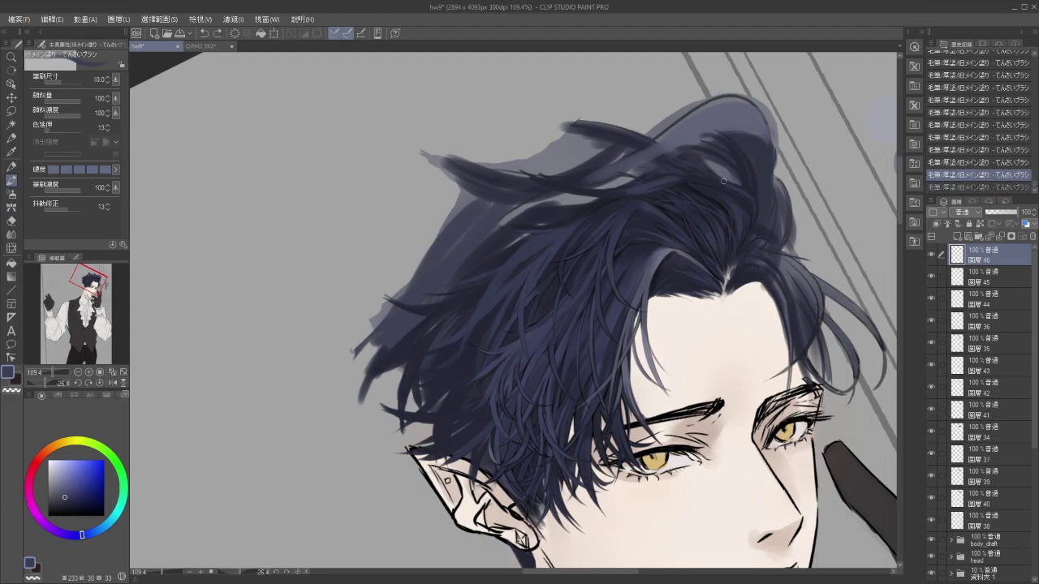
{"action": "key", "text": "ctrl+y"}
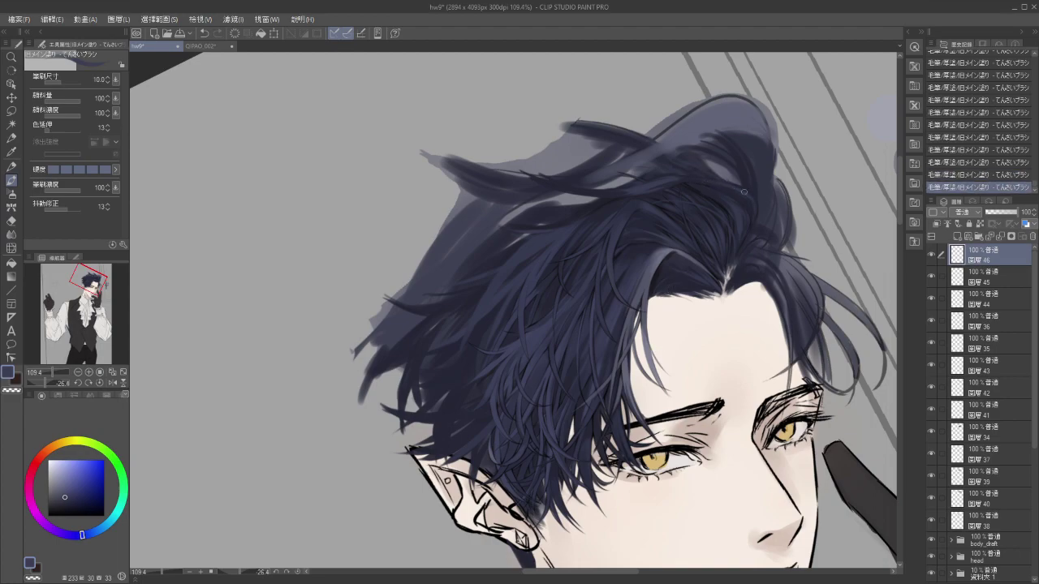
{"action": "key", "text": "ctrl+z"}
{"action": "left_click_drag", "start_coordinate": [736, 186], "coordinate": [742, 190]}
{"action": "key", "text": "ctrl+z"}
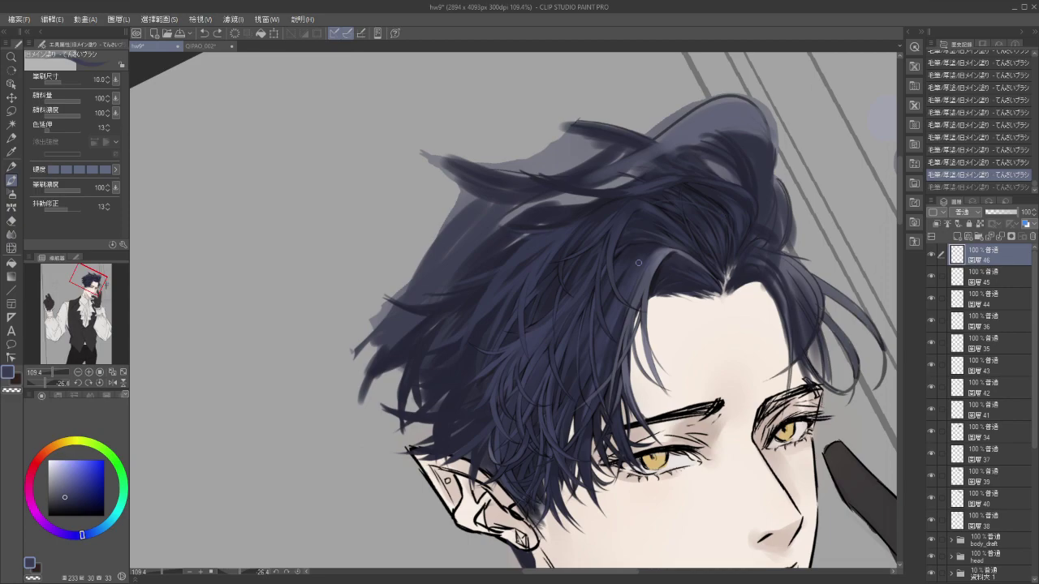
Sample a lighter grey-blue from the hair above the forehead and return to the painting brush.
{"action": "scroll", "coordinate": [638, 262], "scroll_direction": "down", "scroll_amount": 2}
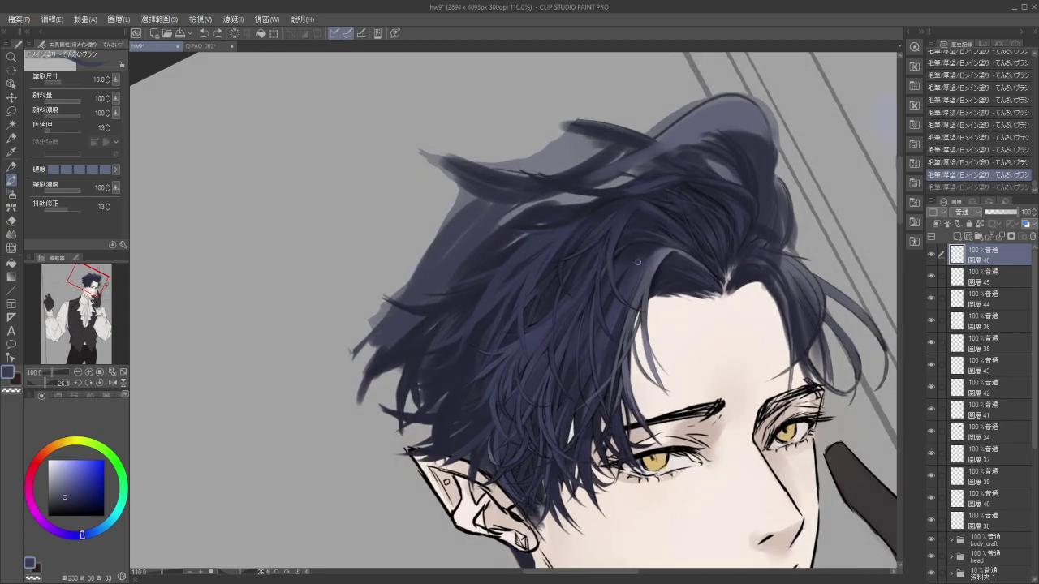
{"action": "scroll", "coordinate": [638, 262], "scroll_direction": "down", "scroll_amount": 1}
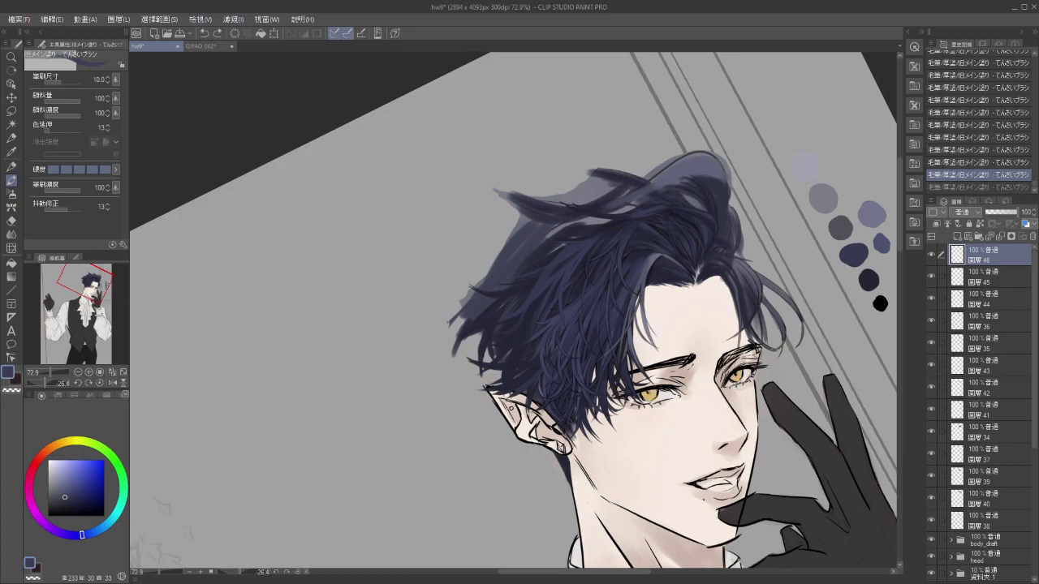
{"action": "scroll", "coordinate": [733, 386], "scroll_direction": "up", "scroll_amount": 5}
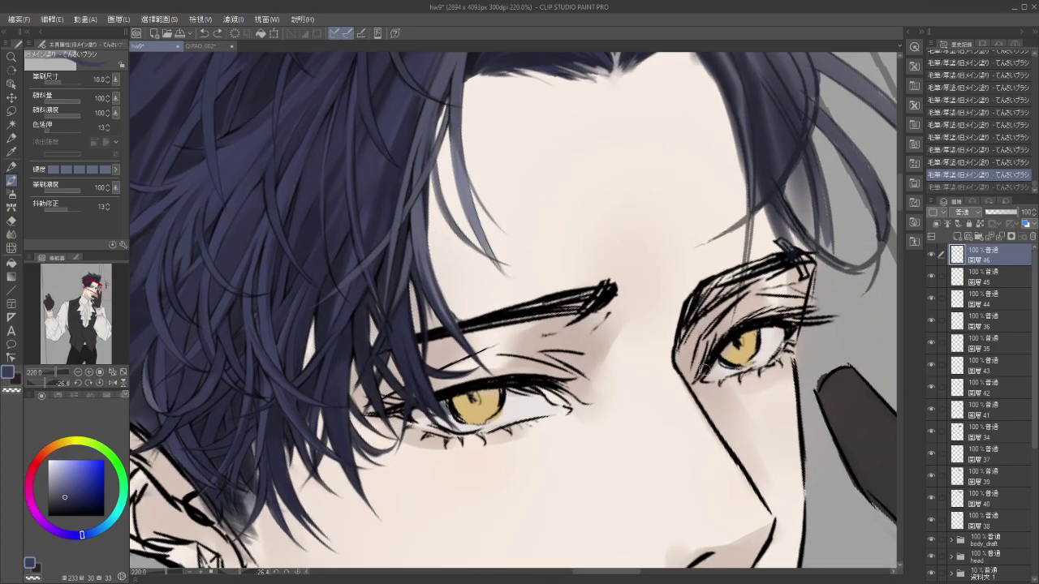
{"action": "mouse_move", "coordinate": [625, 125]}
{"action": "left_mouse_down"}
{"action": "mouse_move", "coordinate": [656, 352]}
{"action": "mouse_move", "coordinate": [633, 432]}
{"action": "left_mouse_up"}
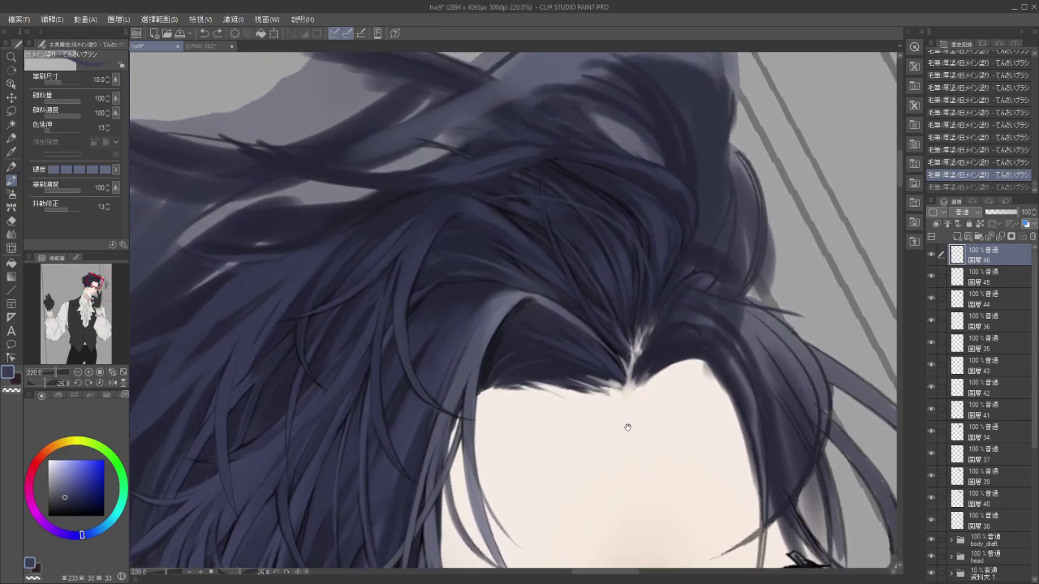
{"action": "key", "text": "i"}
{"action": "left_click", "coordinate": [560, 309]}
{"action": "key", "text": "b"}
Try grey-blue highlight strokes across the dark hair between the front lock and the parting, then undo them.
{"action": "mouse_move", "coordinate": [536, 311]}
{"action": "left_mouse_down"}
{"action": "mouse_move", "coordinate": [568, 329]}
{"action": "mouse_move", "coordinate": [592, 370]}
{"action": "left_mouse_up"}
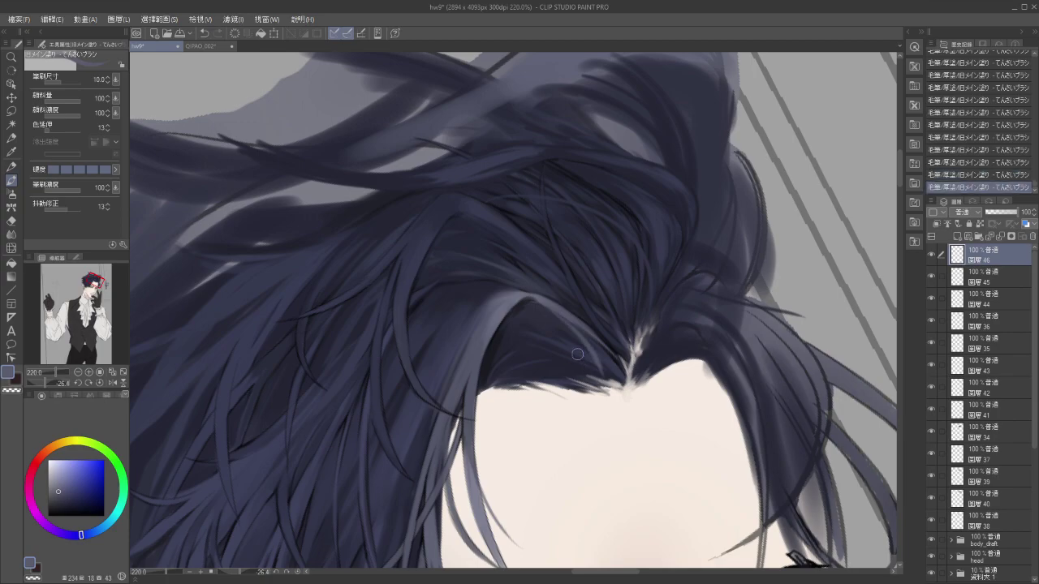
{"action": "key", "text": "ctrl+z"}
{"action": "left_click_drag", "start_coordinate": [544, 312], "coordinate": [600, 357]}
{"action": "key", "text": "ctrl+z"}
{"action": "scroll", "coordinate": [490, 367], "scroll_direction": "down", "scroll_amount": 3}
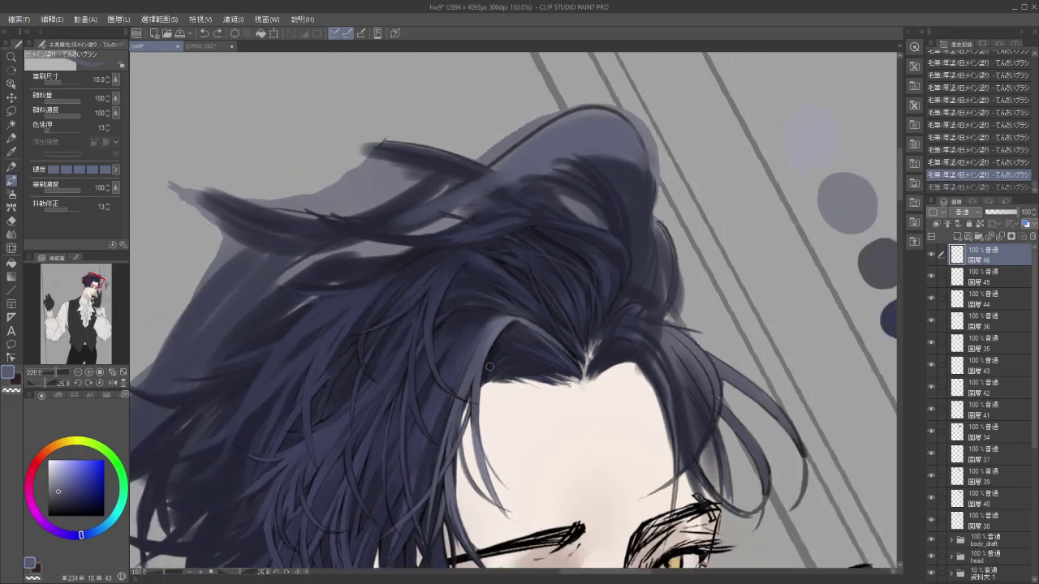
{"action": "mouse_move", "coordinate": [552, 396]}
{"action": "left_mouse_down"}
{"action": "mouse_move", "coordinate": [634, 332]}
{"action": "mouse_move", "coordinate": [598, 359]}
{"action": "mouse_move", "coordinate": [595, 388]}
{"action": "mouse_move", "coordinate": [640, 379]}
{"action": "left_mouse_up"}
{"action": "key", "text": "ctrl+z"}
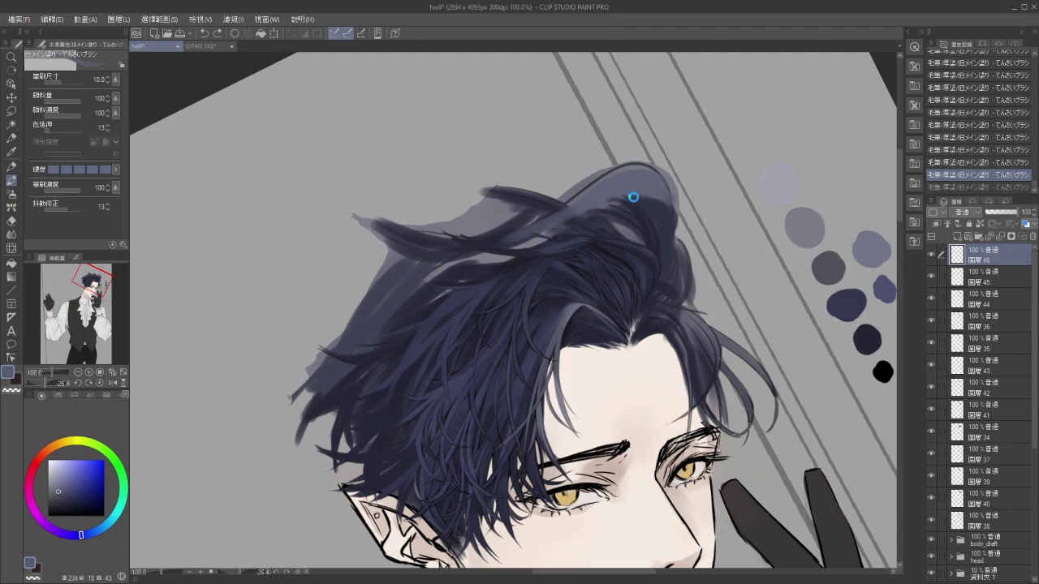
Save the illustration and switch to the soft airbrush at size 23.7 for the hair beside the forehead.
{"action": "key", "text": "ctrl+s"}
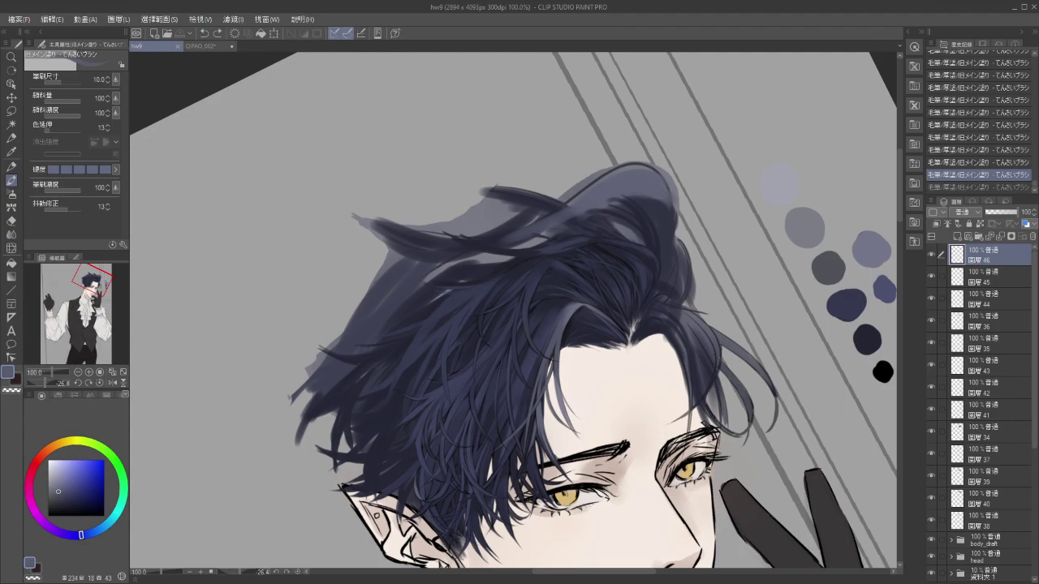
{"action": "left_click_drag", "start_coordinate": [530, 388], "coordinate": [584, 371]}
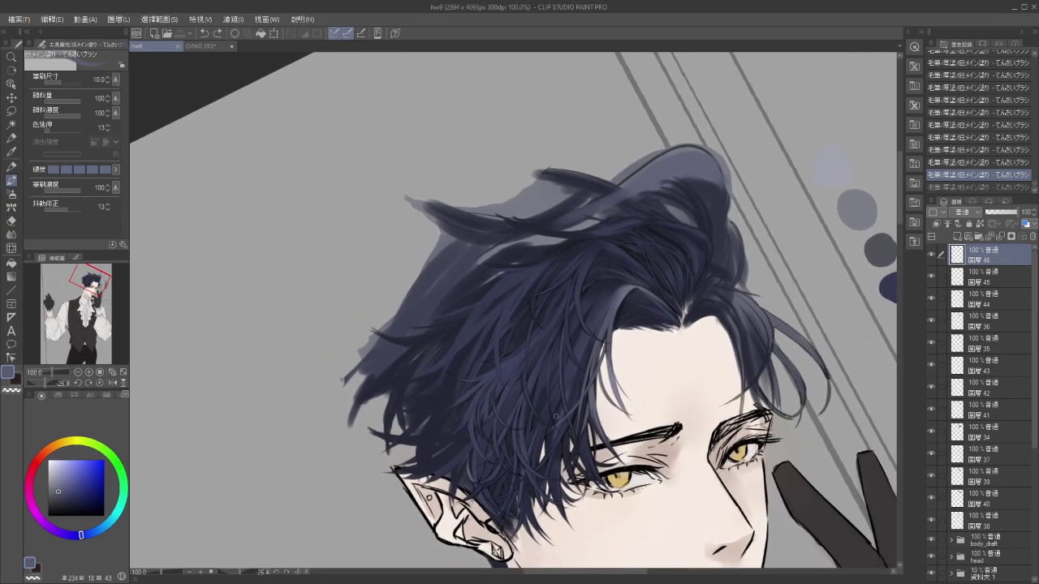
{"action": "scroll", "coordinate": [556, 417], "scroll_direction": "down", "scroll_amount": 3}
{"action": "scroll", "coordinate": [556, 416], "scroll_direction": "up", "scroll_amount": 6}
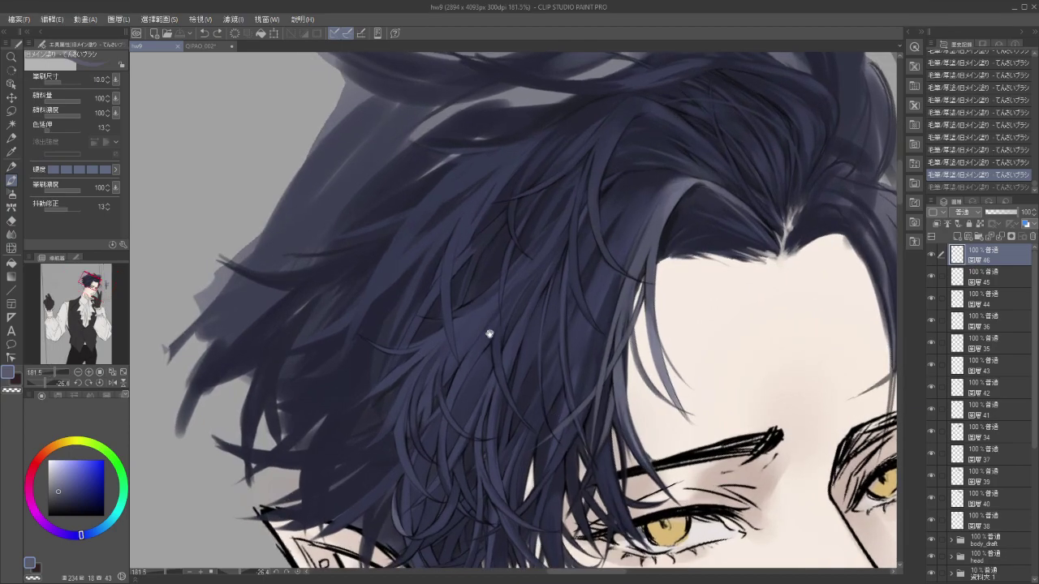
{"action": "mouse_move", "coordinate": [489, 333]}
{"action": "left_mouse_down"}
{"action": "mouse_move", "coordinate": [495, 385]}
{"action": "mouse_move", "coordinate": [464, 419]}
{"action": "left_mouse_up"}
{"action": "key", "text": "b"}
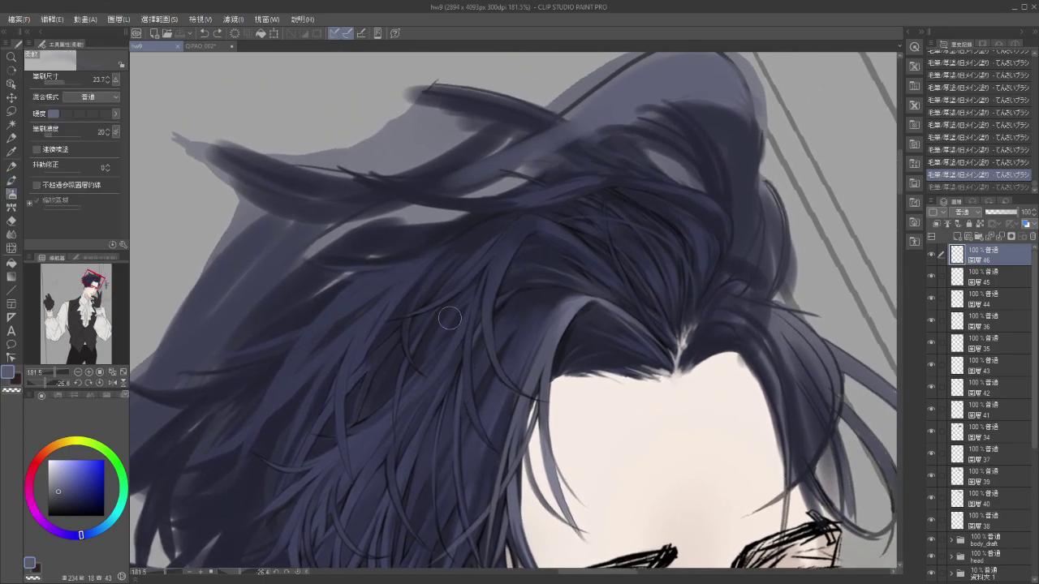
Try a soft airbrush stroke on the hair beside the front lock, undo it and return to the painting brush.
{"action": "left_click_drag", "start_coordinate": [417, 363], "coordinate": [429, 333]}
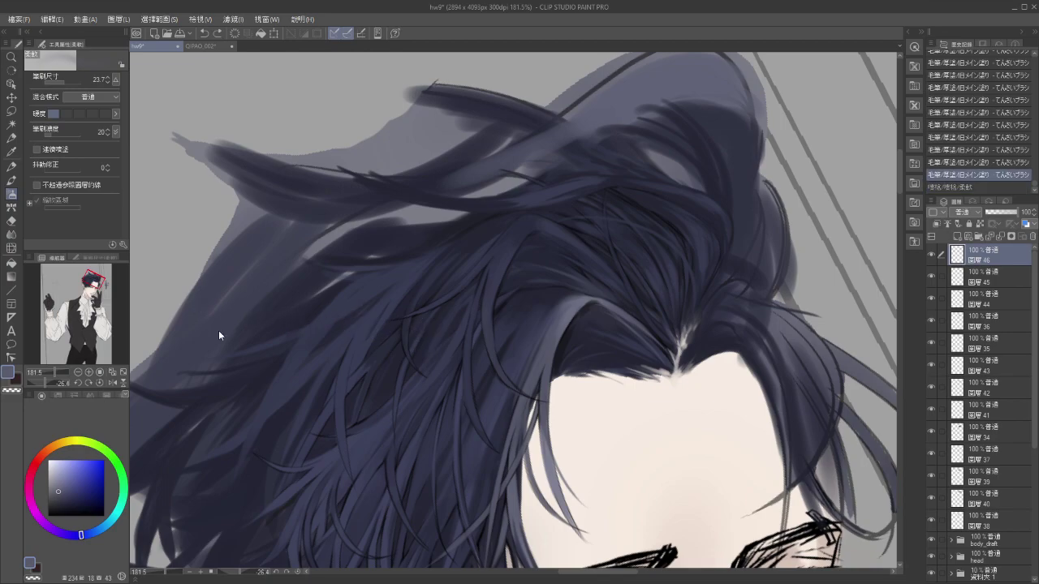
{"action": "key", "text": "j"}
{"action": "key", "text": "b"}
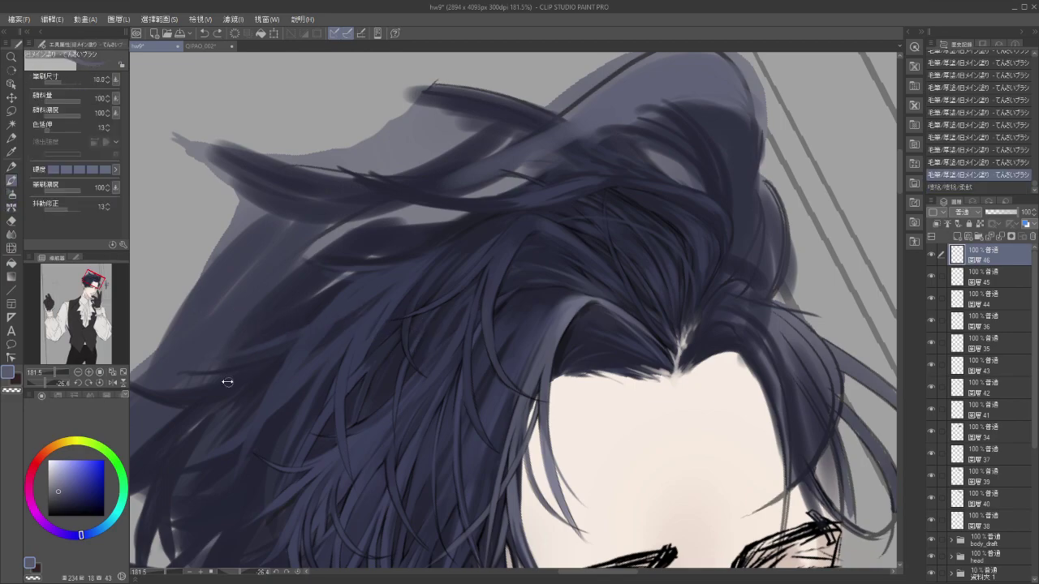
Try grey-blue strokes beside the front lock and on the crown with the size 15 blending brush, then undo them.
{"action": "key", "text": "j"}
{"action": "left_click_drag", "start_coordinate": [452, 309], "coordinate": [419, 364]}
{"action": "key", "text": "ctrl+z"}
{"action": "left_click_drag", "start_coordinate": [465, 294], "coordinate": [430, 357]}
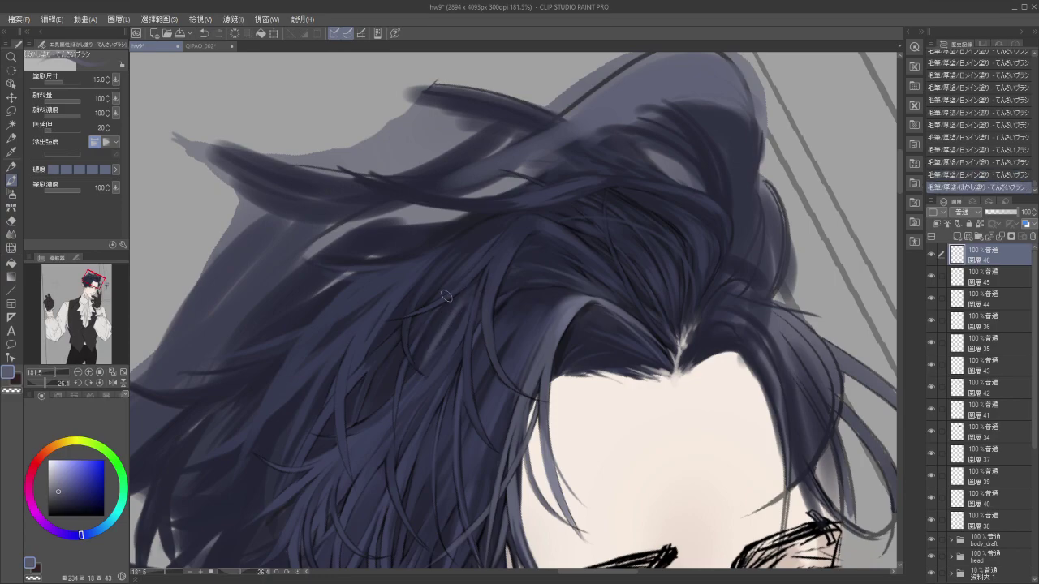
{"action": "left_click_drag", "start_coordinate": [446, 300], "coordinate": [426, 361]}
{"action": "left_click_drag", "start_coordinate": [580, 385], "coordinate": [600, 439]}
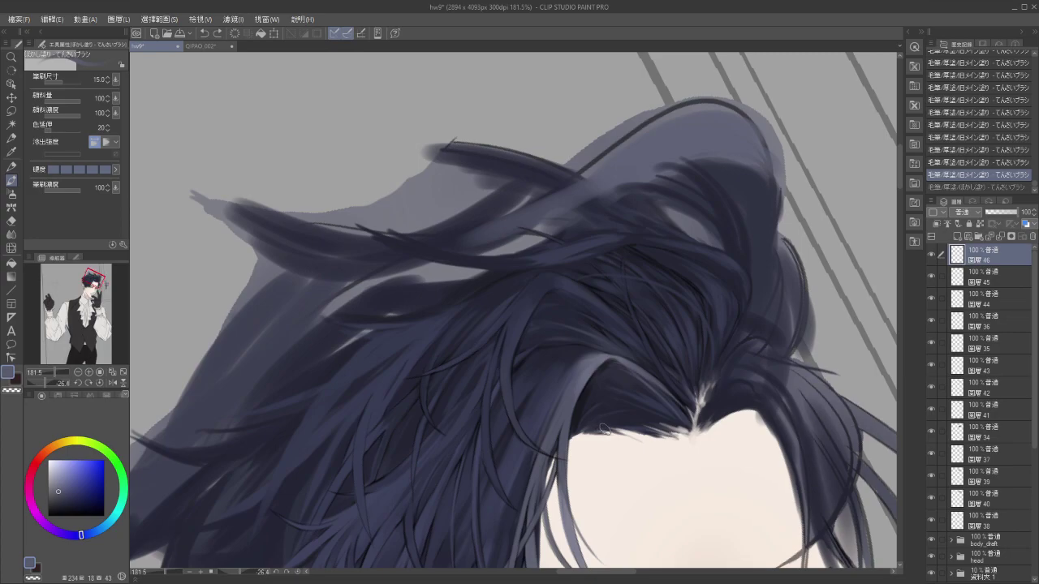
{"action": "left_click_drag", "start_coordinate": [647, 411], "coordinate": [585, 420]}
{"action": "left_click_drag", "start_coordinate": [654, 274], "coordinate": [673, 309]}
{"action": "key", "text": "ctrl+z"}
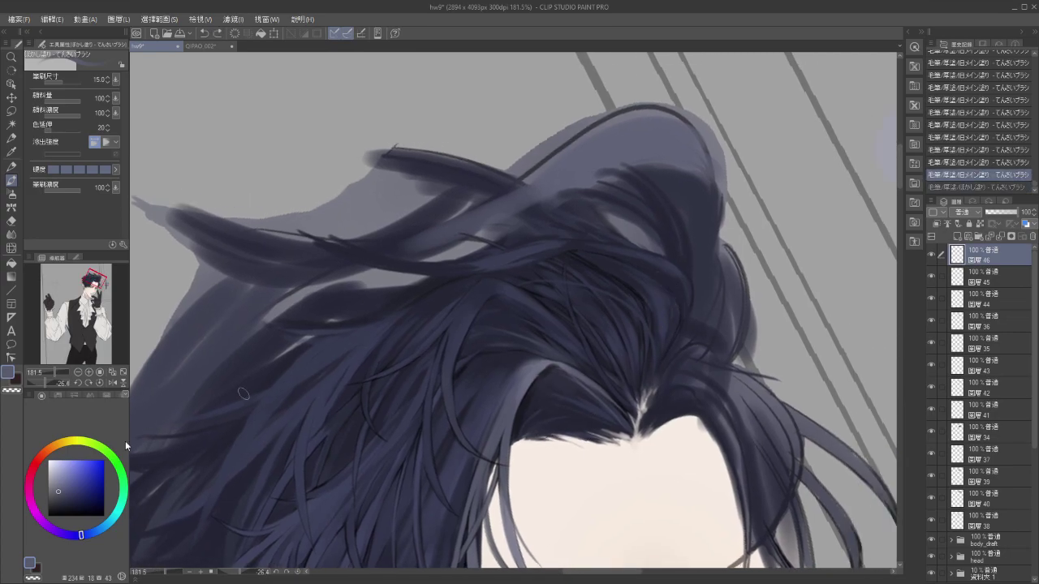
Sample a very dark navy from the hair beside the parting and blend dark strands into the crown.
{"action": "left_click", "coordinate": [70, 508]}
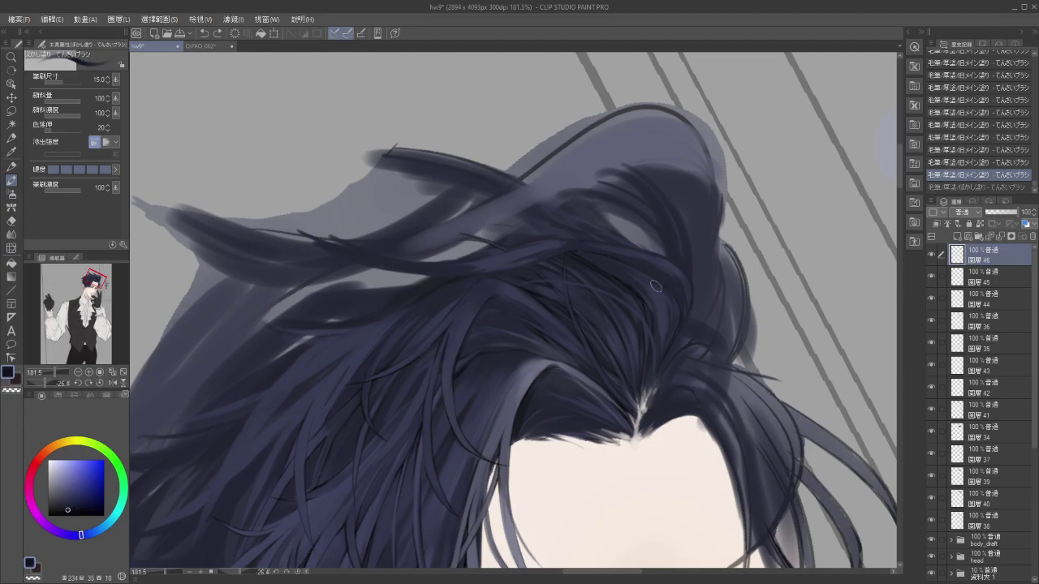
{"action": "left_click_drag", "start_coordinate": [632, 261], "coordinate": [664, 302]}
{"action": "key", "text": "ctrl+z"}
{"action": "left_click", "coordinate": [661, 418], "text": "alt"}
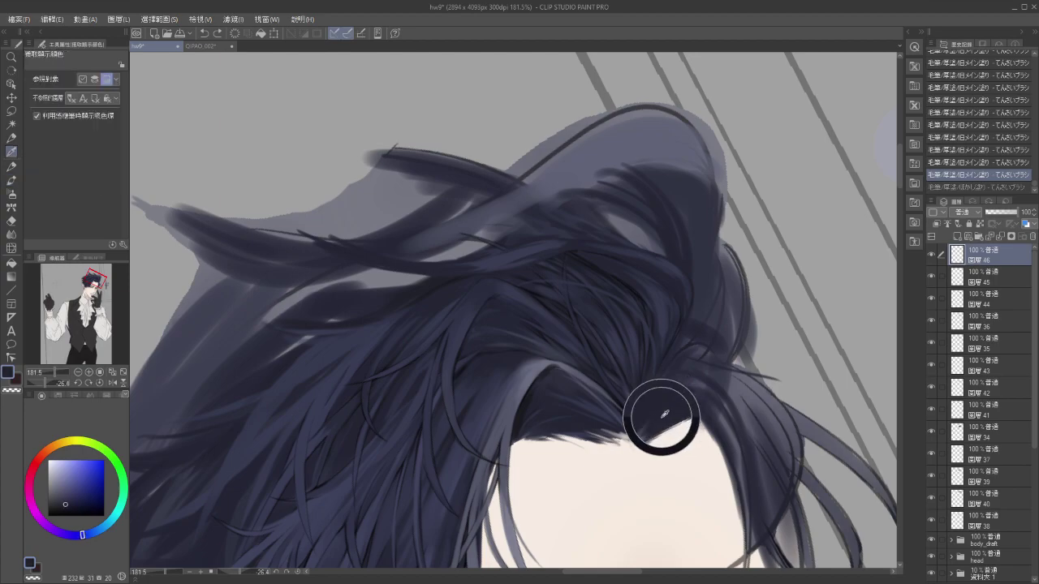
{"action": "mouse_move", "coordinate": [643, 273]}
{"action": "left_mouse_down"}
{"action": "mouse_move", "coordinate": [672, 304]}
{"action": "mouse_move", "coordinate": [646, 268]}
{"action": "left_mouse_up"}
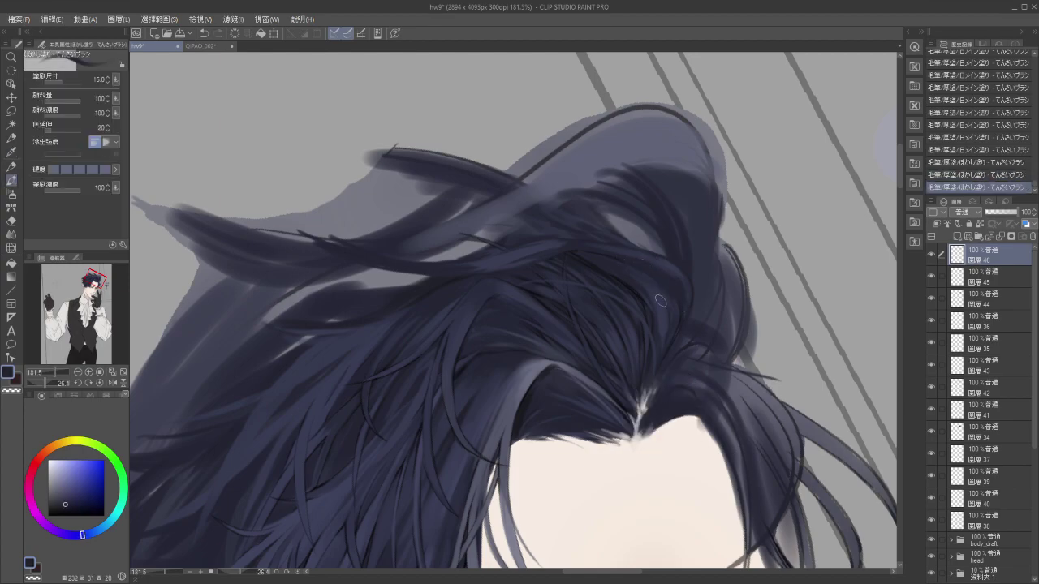
{"action": "scroll", "coordinate": [583, 352], "scroll_direction": "down", "scroll_amount": 4}
{"action": "scroll", "coordinate": [583, 352], "scroll_direction": "up", "scroll_amount": 3}
{"action": "scroll", "coordinate": [583, 352], "scroll_direction": "up", "scroll_amount": 2}
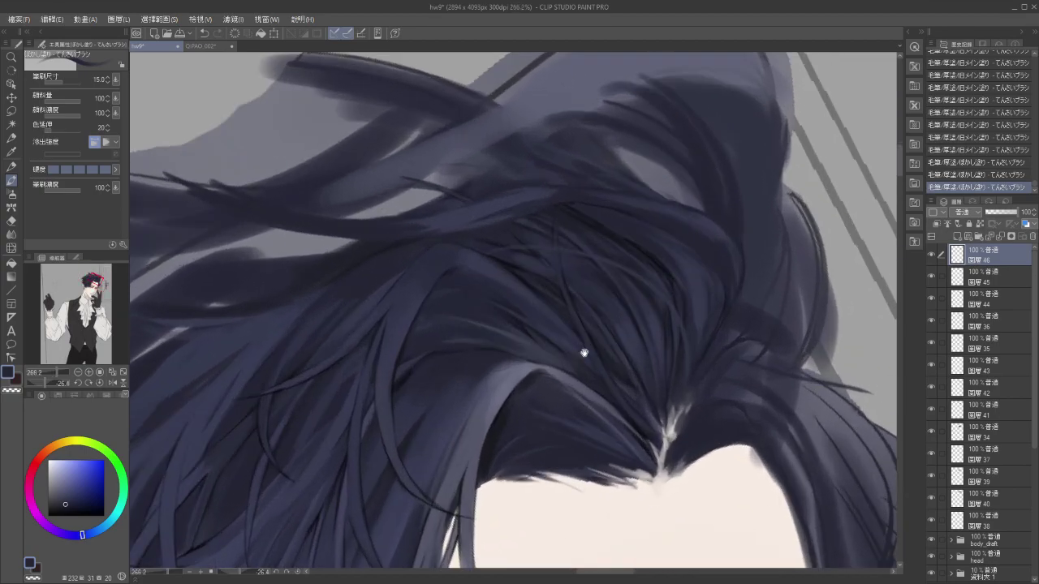
{"action": "scroll", "coordinate": [612, 392], "scroll_direction": "up", "scroll_amount": 3}
{"action": "left_click_drag", "start_coordinate": [616, 408], "coordinate": [679, 402]}
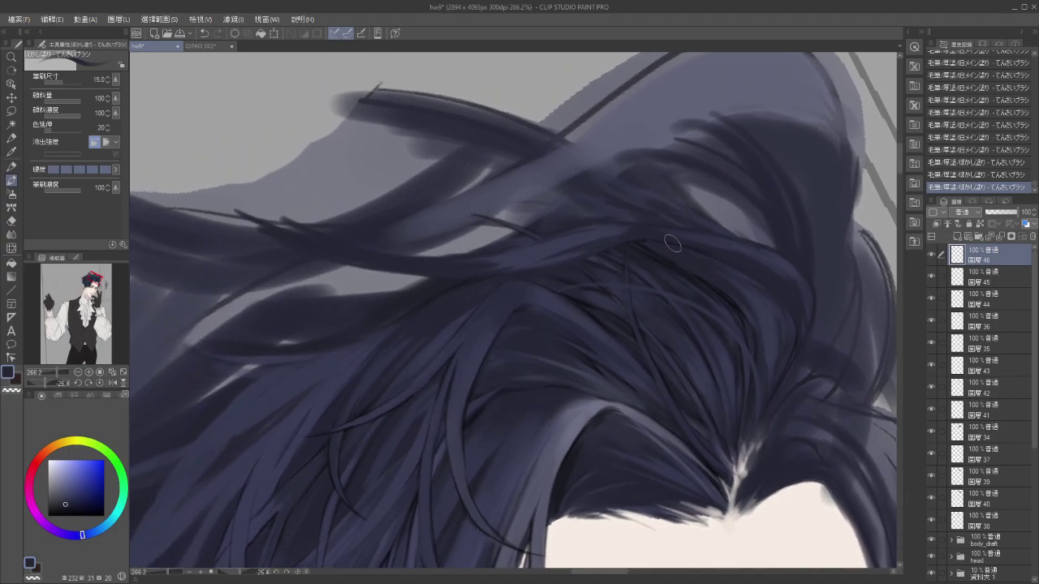
Try a dark navy stroke on the crown strands with the size 10 painting brush, then undo it.
{"action": "key", "text": "i"}
{"action": "left_click", "coordinate": [173, 317]}
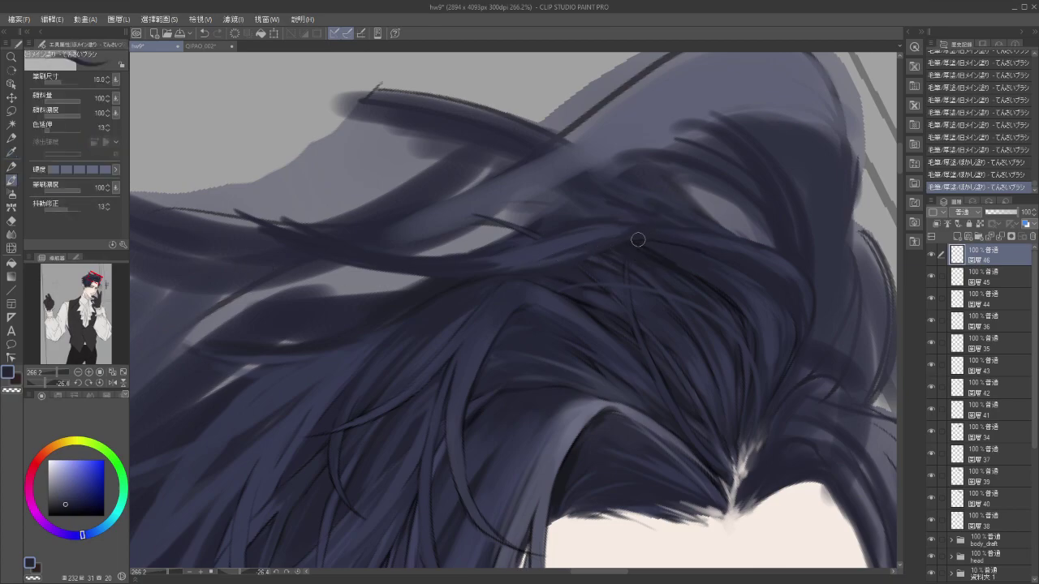
{"action": "mouse_move", "coordinate": [540, 295]}
{"action": "left_mouse_down"}
{"action": "mouse_move", "coordinate": [578, 278]}
{"action": "mouse_move", "coordinate": [570, 315]}
{"action": "left_mouse_up"}
{"action": "key", "text": "ctrl+z"}
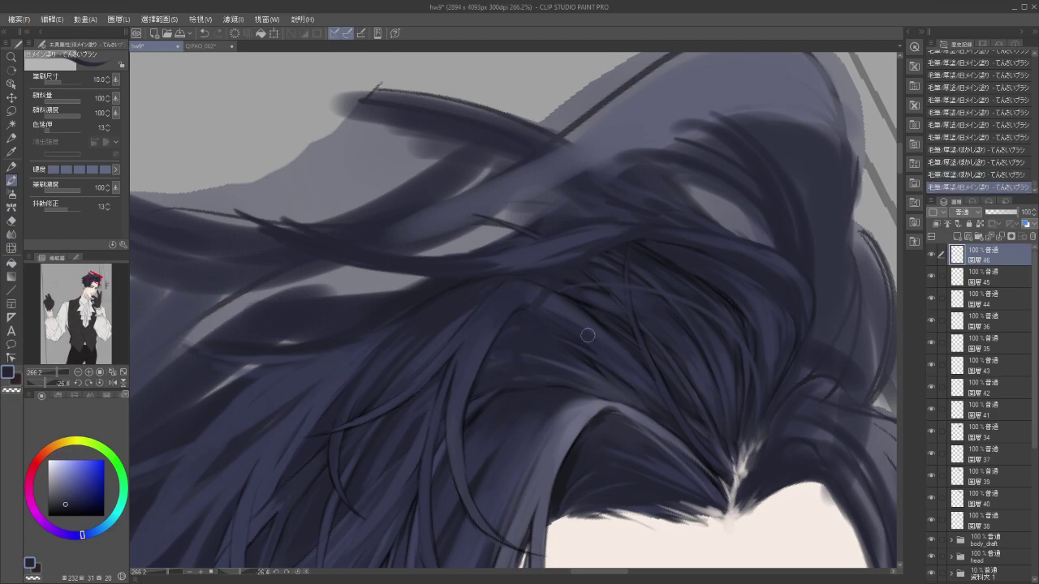
{"action": "key", "text": "ctrl+z"}
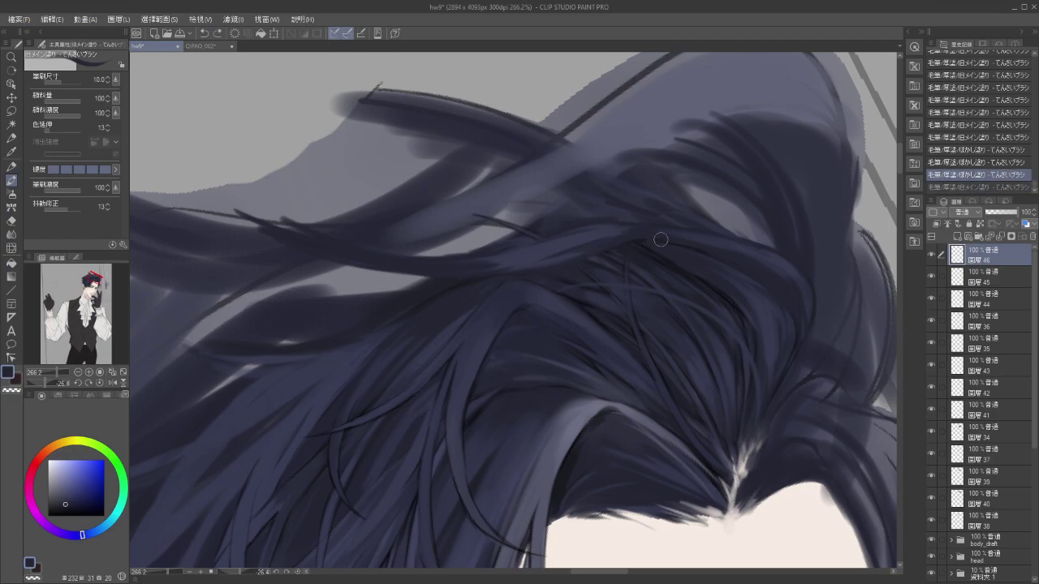
Repaint the dark stroke over the strands above the front lock, compare the hair with and without it, and undo it.
{"action": "left_click_drag", "start_coordinate": [519, 295], "coordinate": [540, 305]}
{"action": "key", "text": "ctrl+z"}
{"action": "key", "text": "ctrl+y"}
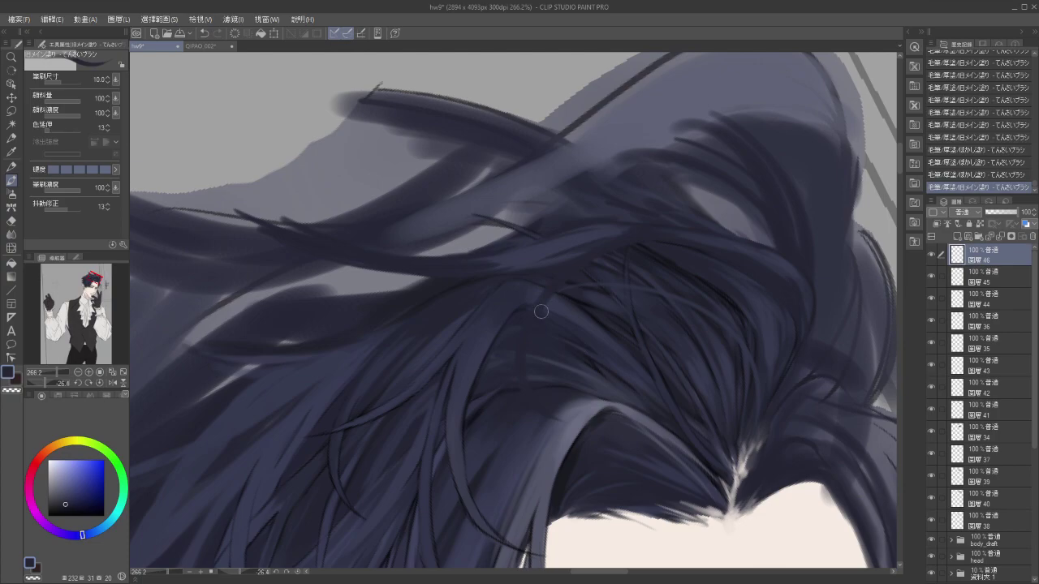
{"action": "scroll", "coordinate": [541, 312], "scroll_direction": "down", "scroll_amount": 2}
{"action": "mouse_move", "coordinate": [636, 353]}
{"action": "left_mouse_down"}
{"action": "mouse_move", "coordinate": [573, 343]}
{"action": "mouse_move", "coordinate": [542, 283]}
{"action": "left_mouse_up"}
{"action": "mouse_move", "coordinate": [605, 352]}
{"action": "left_mouse_down"}
{"action": "mouse_move", "coordinate": [620, 346]}
{"action": "mouse_move", "coordinate": [633, 364]}
{"action": "left_mouse_up"}
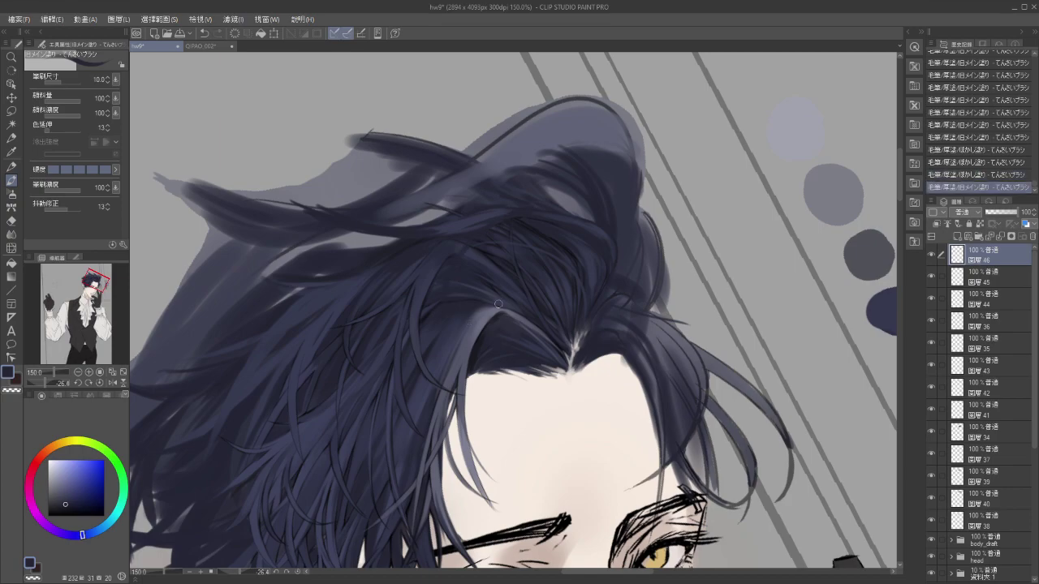
{"action": "key", "text": "ctrl+z"}
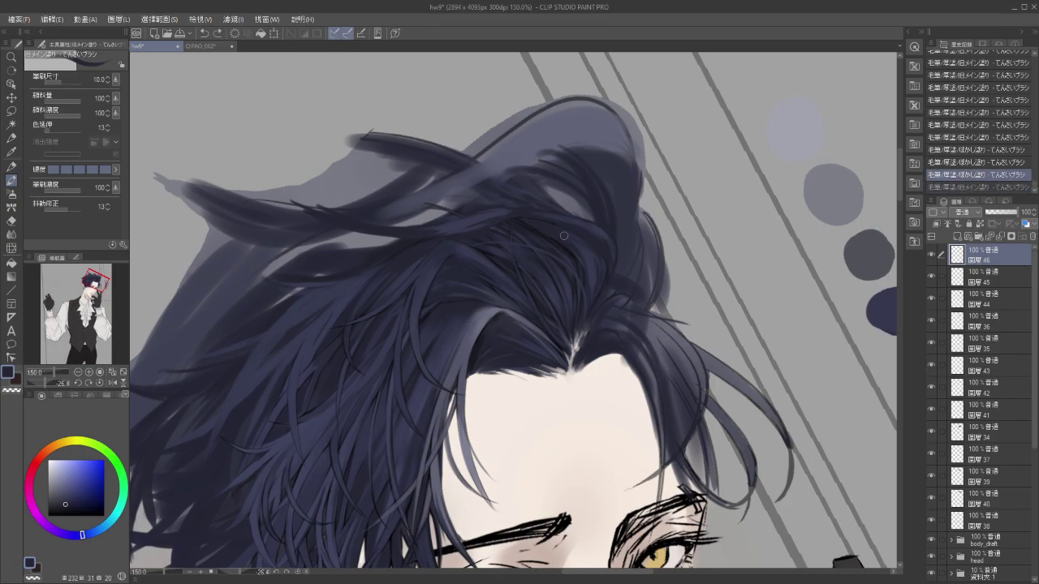
Add a new raster layer above the hair layers and switch to the soft airbrush at size 23.7.
{"action": "left_click_drag", "start_coordinate": [581, 281], "coordinate": [570, 292]}
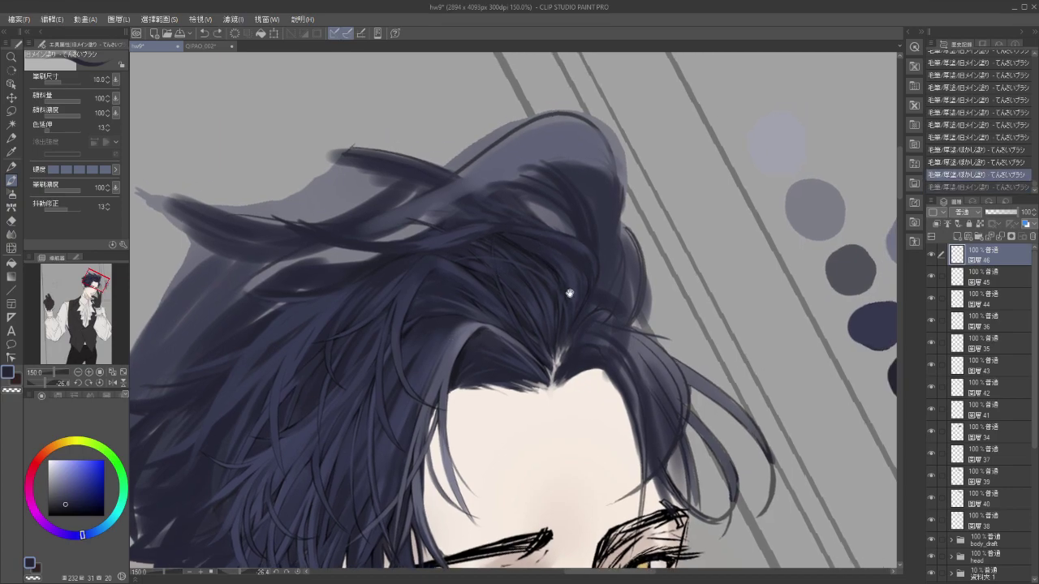
{"action": "scroll", "coordinate": [525, 276], "scroll_direction": "up", "scroll_amount": 2}
{"action": "scroll", "coordinate": [524, 276], "scroll_direction": "down", "scroll_amount": 1}
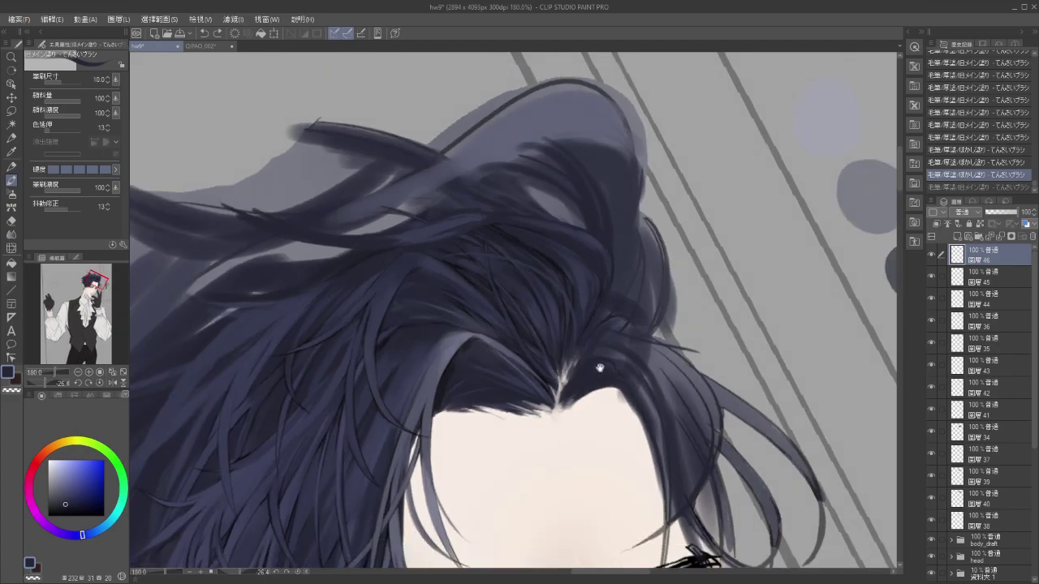
{"action": "left_click_drag", "start_coordinate": [598, 365], "coordinate": [561, 367]}
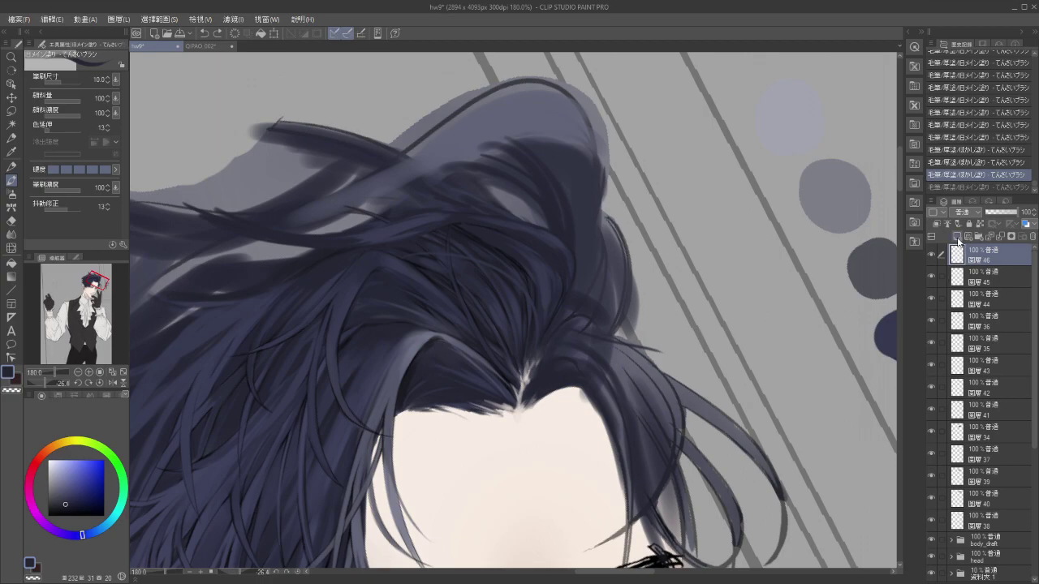
{"action": "left_click", "coordinate": [956, 236]}
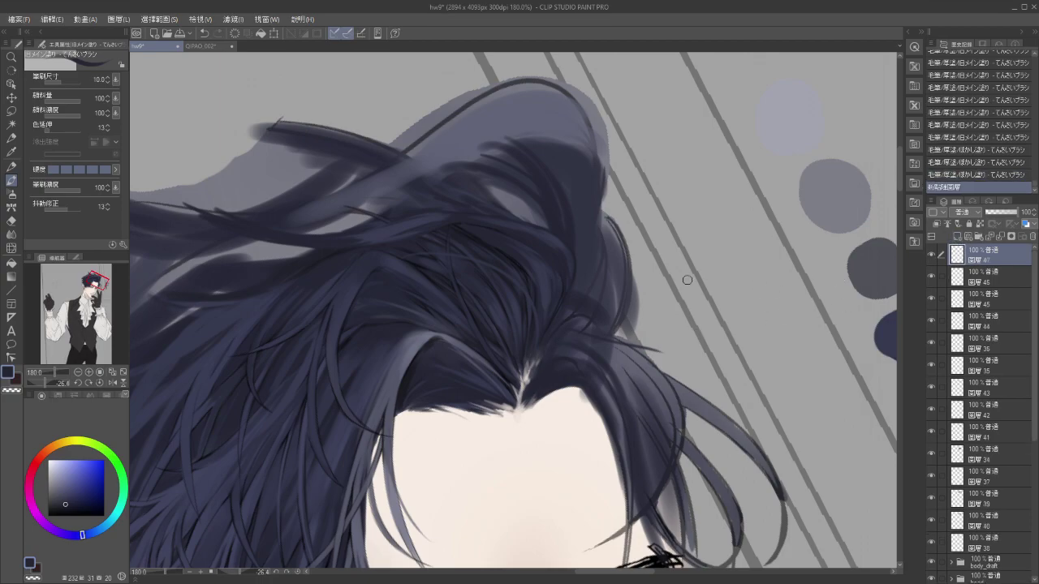
{"action": "left_click", "coordinate": [11, 194]}
Choose a darker navy than the sampled hair colour and airbrush soft shadows over the crown strands.
{"action": "left_click_drag", "start_coordinate": [424, 239], "coordinate": [428, 271]}
{"action": "key", "text": "ctrl+z"}
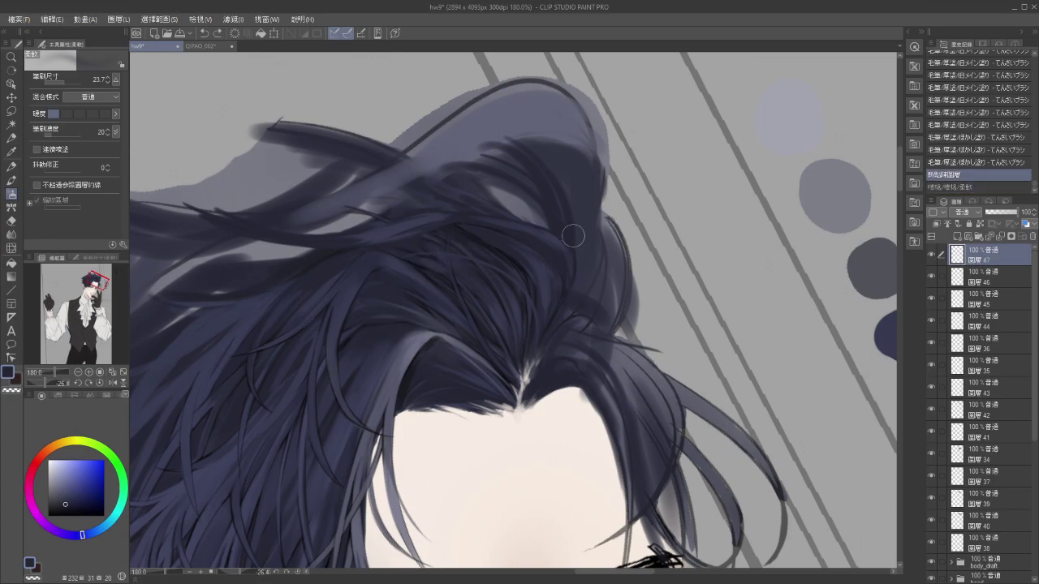
{"action": "left_click", "coordinate": [554, 224], "text": "alt"}
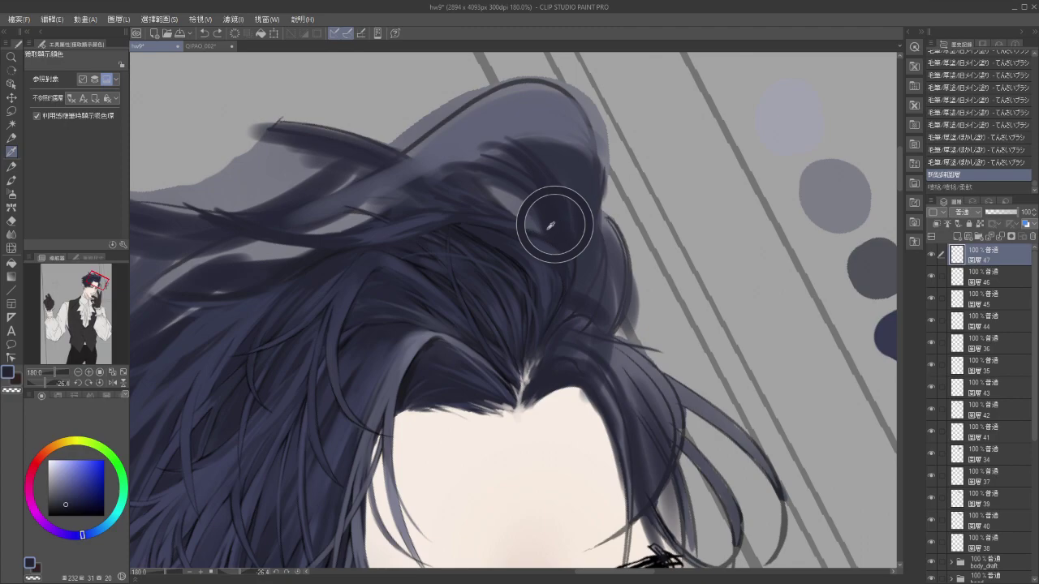
{"action": "left_click", "coordinate": [60, 508]}
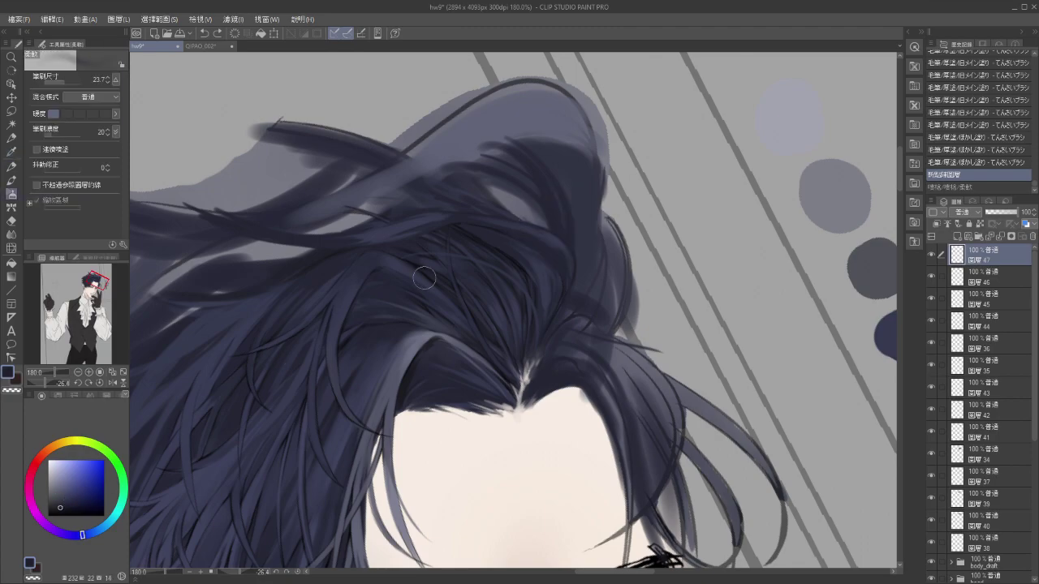
{"action": "mouse_move", "coordinate": [421, 245]}
{"action": "left_mouse_down"}
{"action": "mouse_move", "coordinate": [452, 240]}
{"action": "mouse_move", "coordinate": [430, 247]}
{"action": "mouse_move", "coordinate": [431, 257]}
{"action": "mouse_move", "coordinate": [463, 254]}
{"action": "mouse_move", "coordinate": [502, 297]}
{"action": "mouse_move", "coordinate": [492, 275]}
{"action": "mouse_move", "coordinate": [424, 243]}
{"action": "left_mouse_up"}
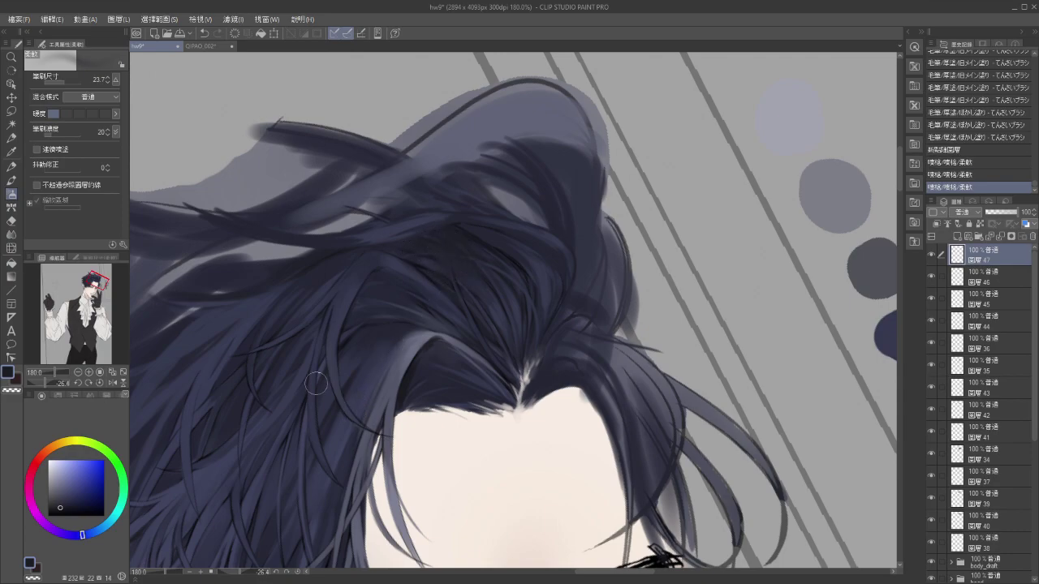
Compare the whole head of hair with and without the last airbrushed crown shadow.
{"action": "scroll", "coordinate": [316, 383], "scroll_direction": "down", "scroll_amount": 3}
{"action": "left_click_drag", "start_coordinate": [561, 351], "coordinate": [663, 274]}
{"action": "left_click_drag", "start_coordinate": [592, 346], "coordinate": [598, 332]}
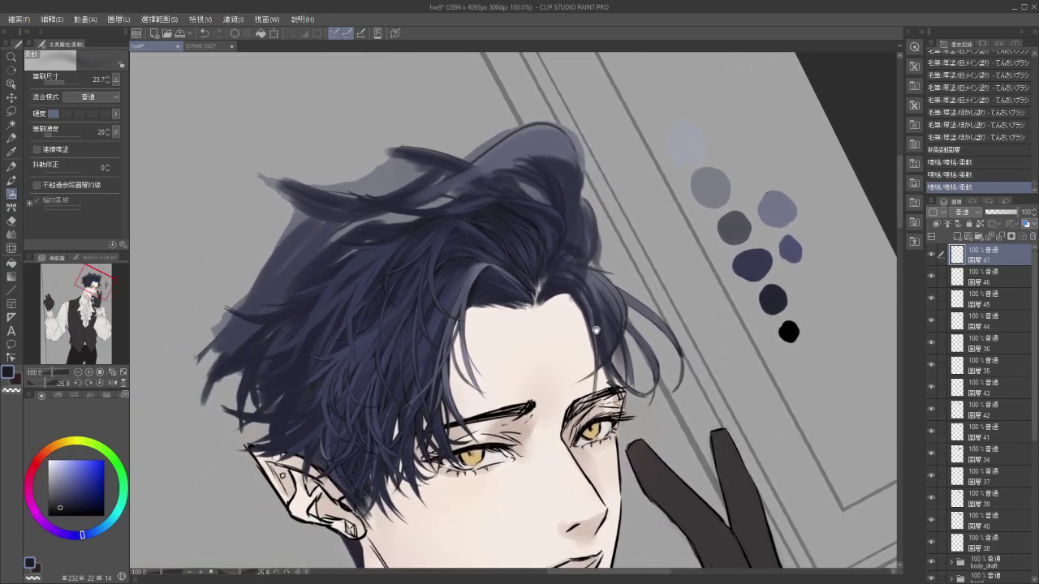
{"action": "key", "text": "ctrl+z"}
{"action": "key", "text": "ctrl+y"}
{"action": "key", "text": "ctrl+z"}
{"action": "key", "text": "ctrl+y"}
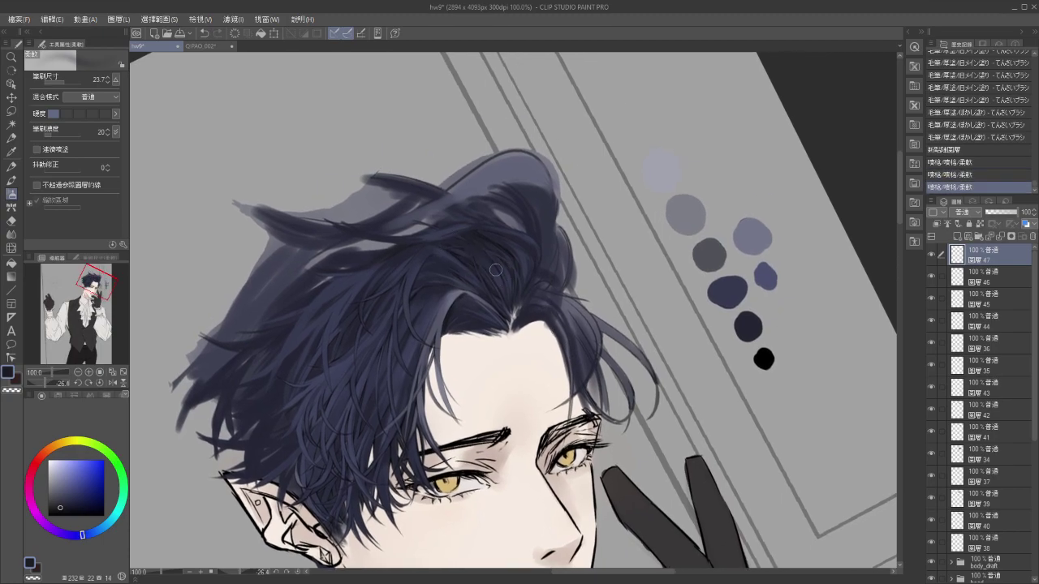
{"action": "scroll", "coordinate": [495, 269], "scroll_direction": "down", "scroll_amount": 3}
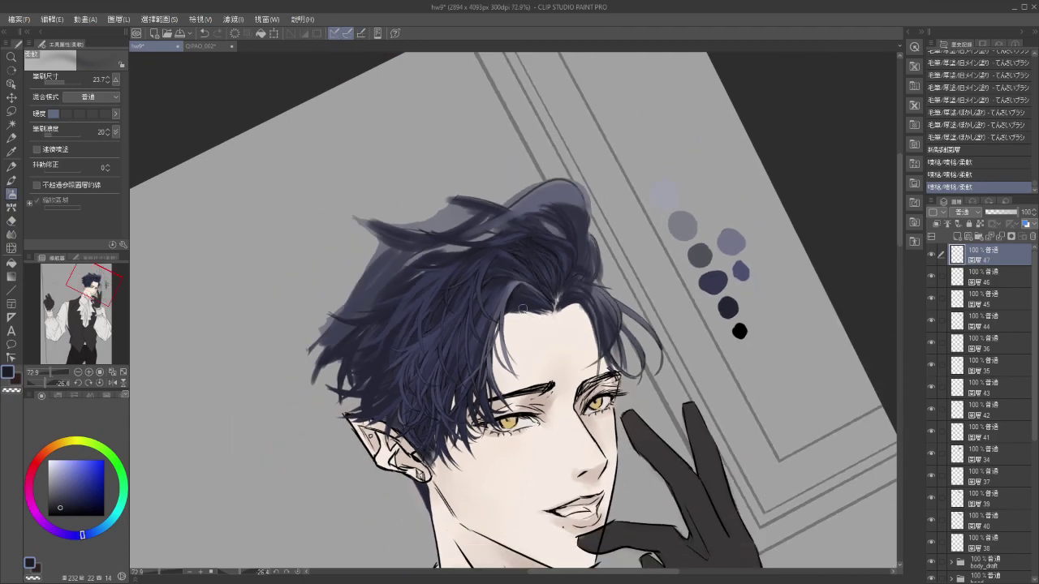
{"action": "mouse_move", "coordinate": [583, 426]}
{"action": "left_mouse_down"}
{"action": "mouse_move", "coordinate": [604, 395]}
{"action": "mouse_move", "coordinate": [573, 416]}
{"action": "left_mouse_up"}
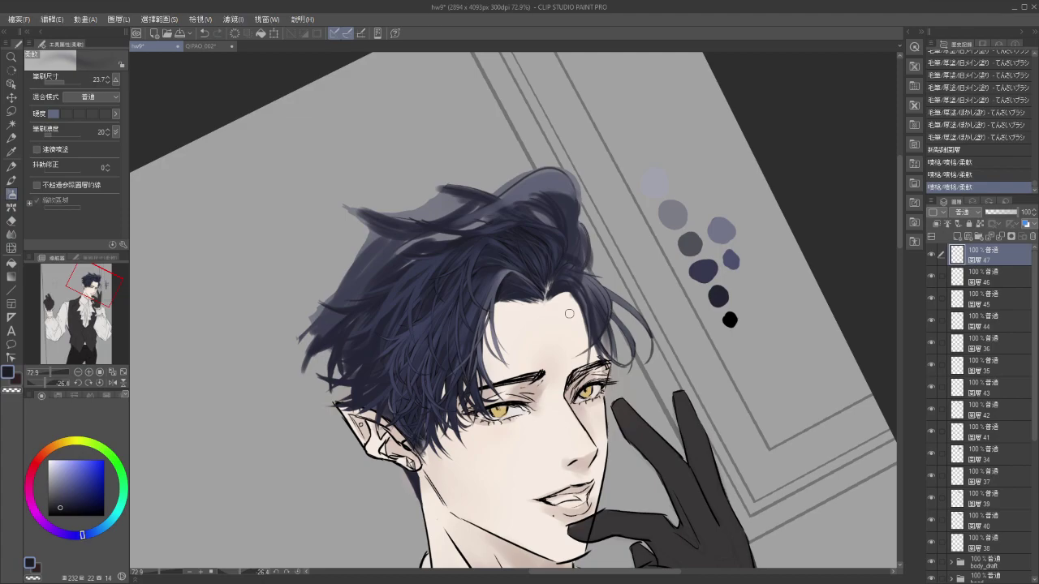
Airbrush another soft dark shadow over the crown hair above the parting.
{"action": "scroll", "coordinate": [608, 284], "scroll_direction": "up", "scroll_amount": 5}
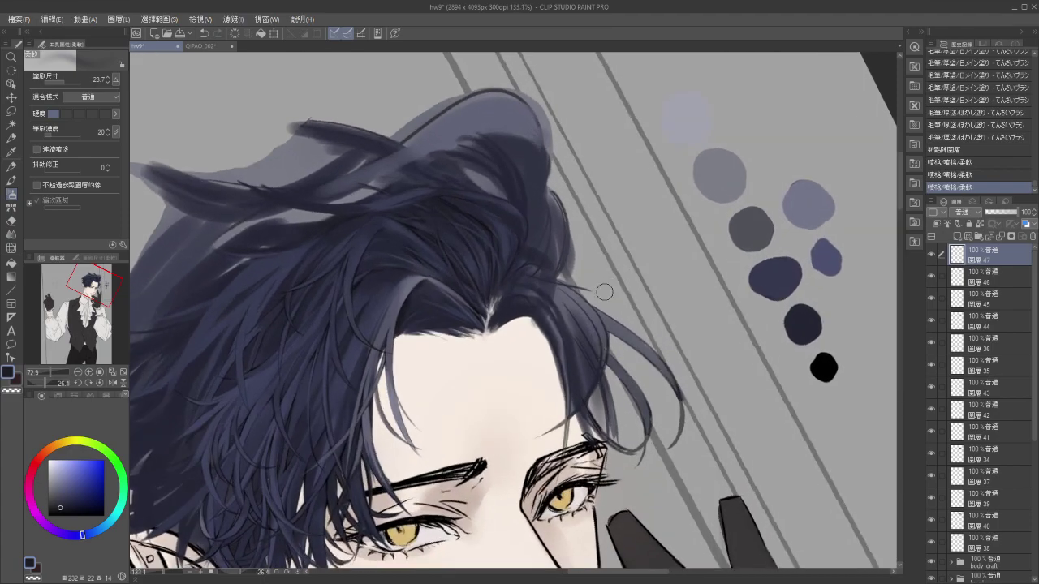
{"action": "left_click_drag", "start_coordinate": [564, 294], "coordinate": [545, 308]}
{"action": "mouse_move", "coordinate": [529, 240]}
{"action": "left_mouse_down"}
{"action": "mouse_move", "coordinate": [602, 349]}
{"action": "mouse_move", "coordinate": [644, 372]}
{"action": "left_mouse_up"}
{"action": "left_click_drag", "start_coordinate": [633, 326], "coordinate": [634, 309]}
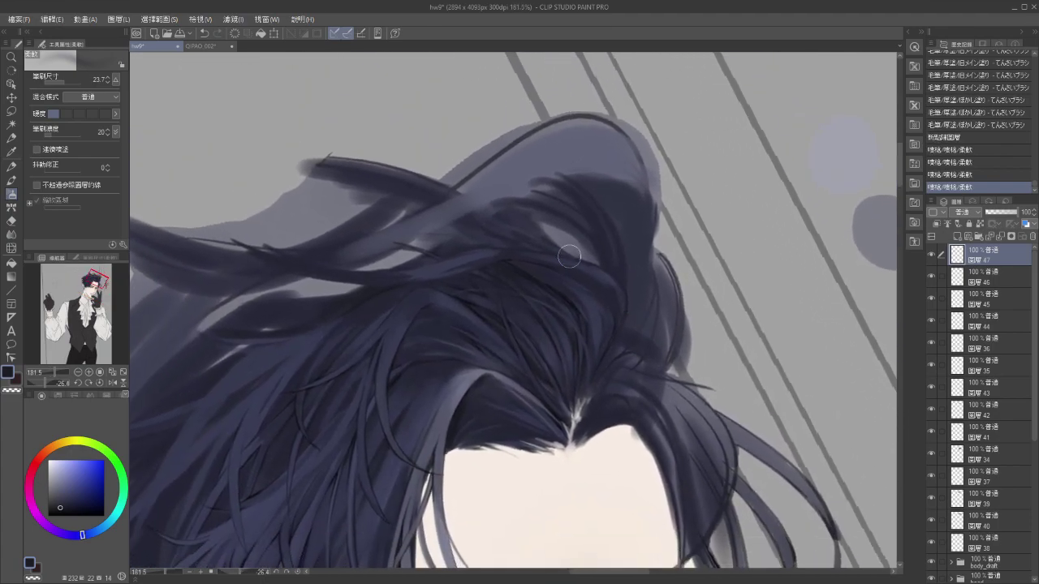
Sample a lighter navy from the crown and paint strands above the parting with the size 15 blending brush.
{"action": "key", "text": "alt"}
{"action": "left_click", "coordinate": [602, 290]}
{"action": "left_click", "coordinate": [602, 279]}
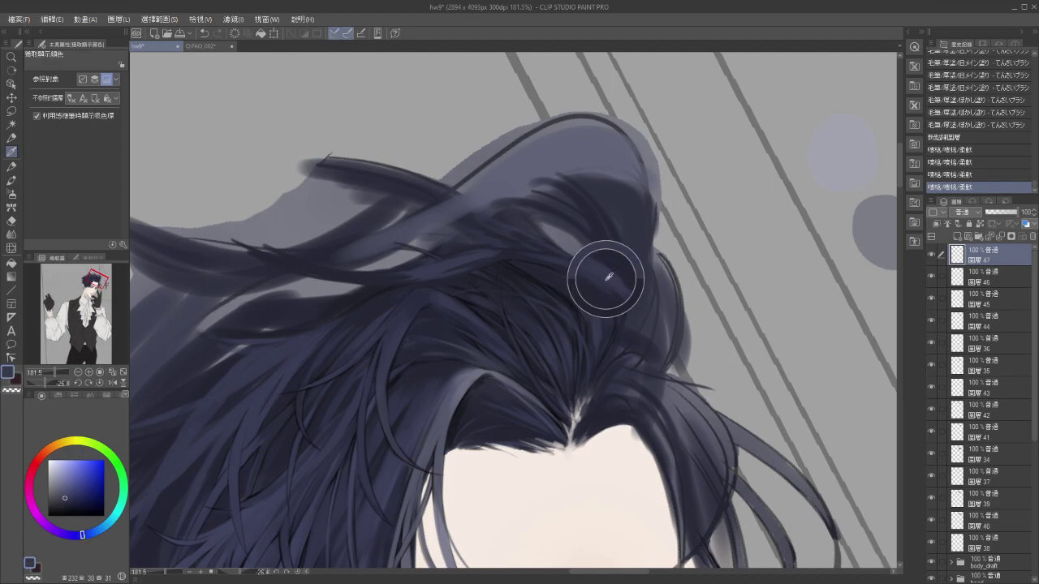
{"action": "key", "text": "b"}
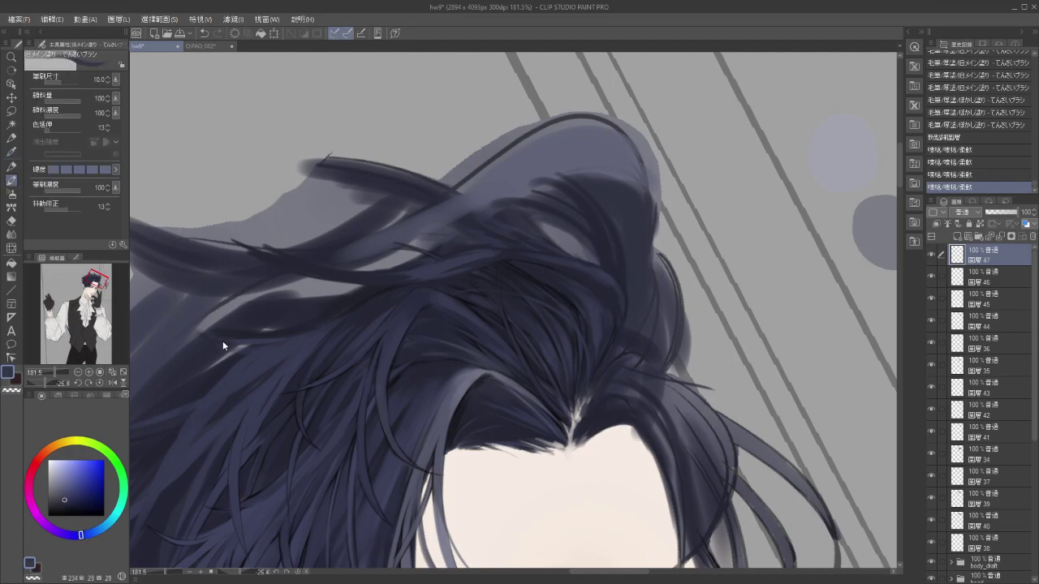
{"action": "left_click", "coordinate": [200, 344]}
{"action": "left_click_drag", "start_coordinate": [588, 276], "coordinate": [603, 290]}
{"action": "key", "text": "ctrl+z"}
{"action": "key", "text": "ctrl+z"}
{"action": "key", "text": "ctrl+y"}
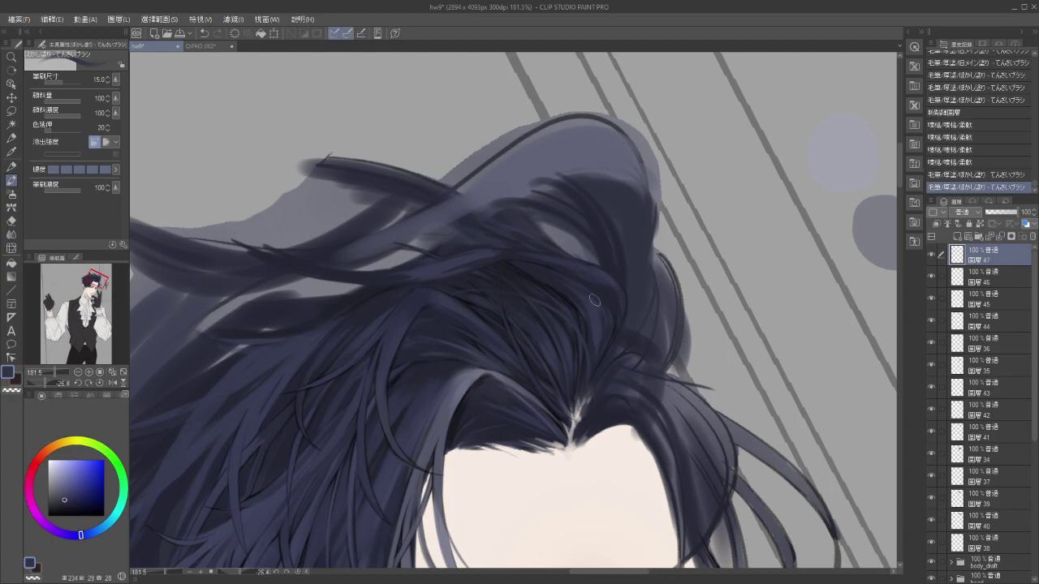
Rework the navy strands along the arched crown lock, stepping through the strokes to compare them.
{"action": "key", "text": "ctrl+z"}
{"action": "left_click_drag", "start_coordinate": [569, 264], "coordinate": [605, 284]}
{"action": "key", "text": "ctrl+y"}
{"action": "key", "text": "ctrl+y"}
{"action": "key", "text": "ctrl+y"}
{"action": "key", "text": "ctrl+y"}
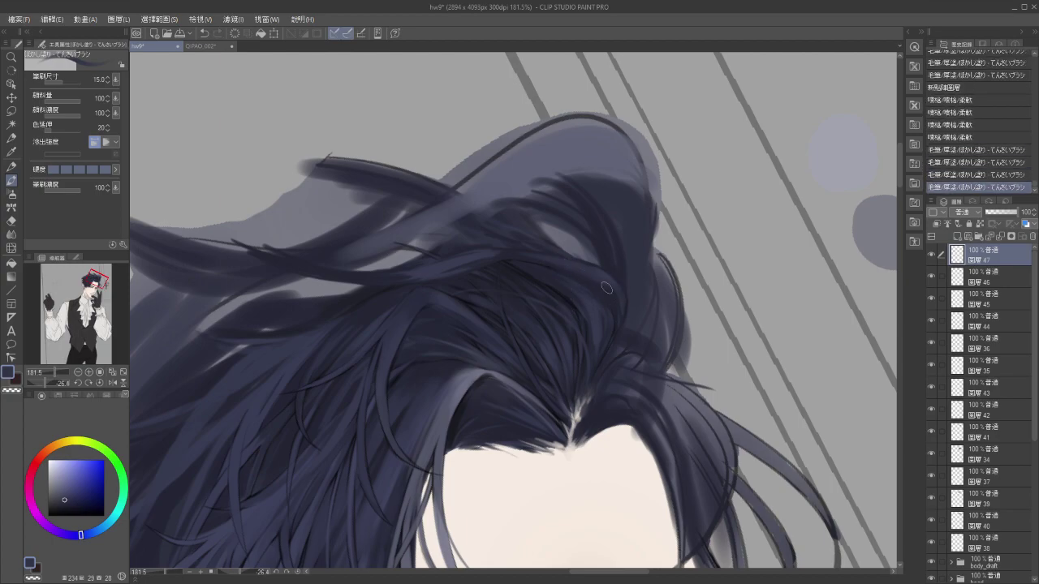
Blend further navy strands from the crown towards the parting and undo the last two strokes.
{"action": "left_click_drag", "start_coordinate": [574, 362], "coordinate": [626, 347]}
{"action": "mouse_move", "coordinate": [538, 241]}
{"action": "left_mouse_down"}
{"action": "mouse_move", "coordinate": [591, 309]}
{"action": "mouse_move", "coordinate": [560, 340]}
{"action": "mouse_move", "coordinate": [592, 299]}
{"action": "mouse_move", "coordinate": [574, 332]}
{"action": "left_mouse_up"}
{"action": "key", "text": "ctrl+z"}
{"action": "key", "text": "ctrl+z"}
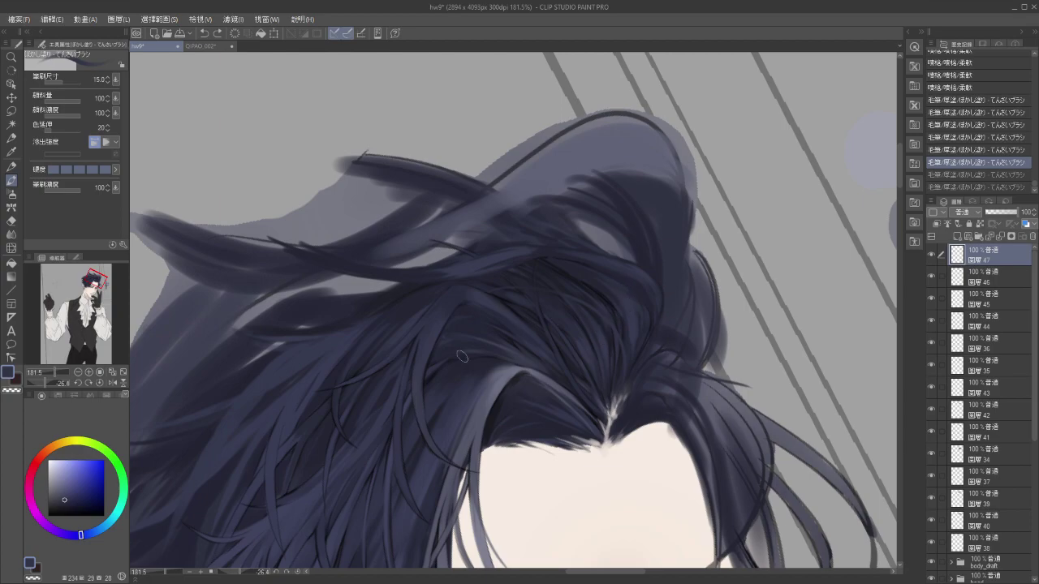
Choose black and draw a fine strand on the crown above the parting with the blending brush at size 2.
{"action": "left_click_drag", "start_coordinate": [69, 490], "coordinate": [49, 515]}
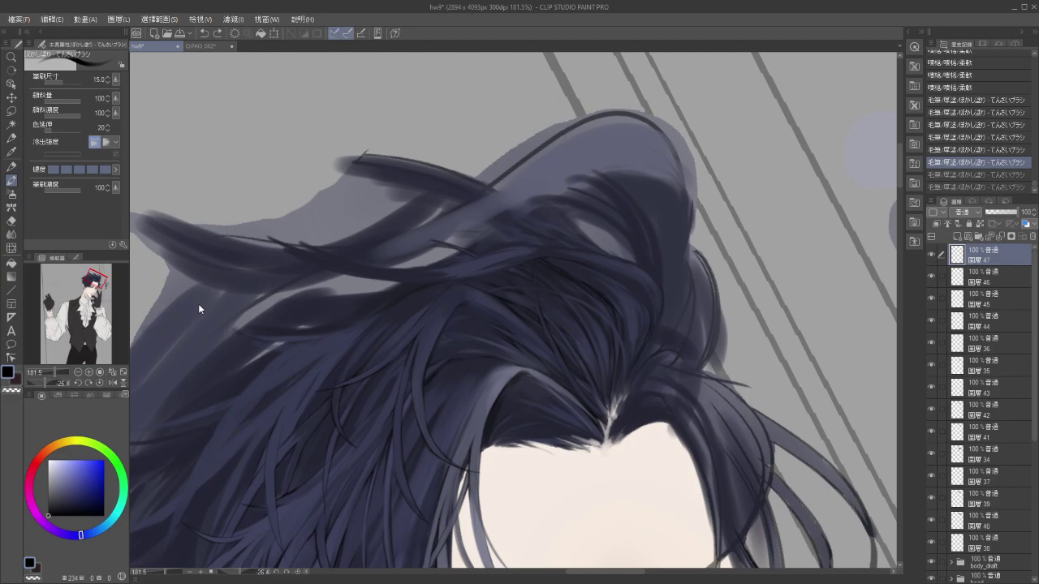
{"action": "key", "text": "r"}
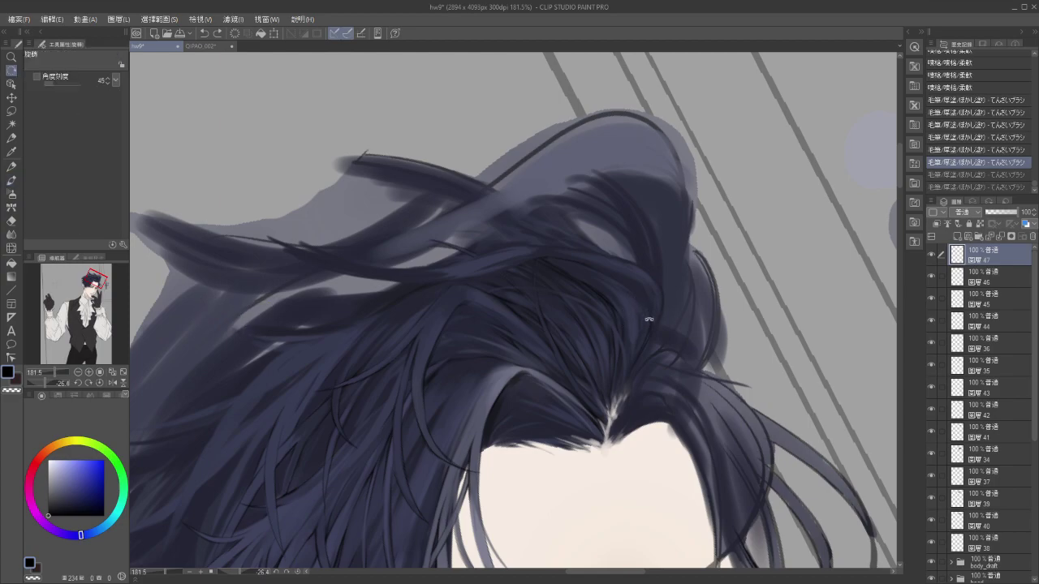
{"action": "left_click_drag", "start_coordinate": [649, 315], "coordinate": [597, 396]}
{"action": "key", "text": "b"}
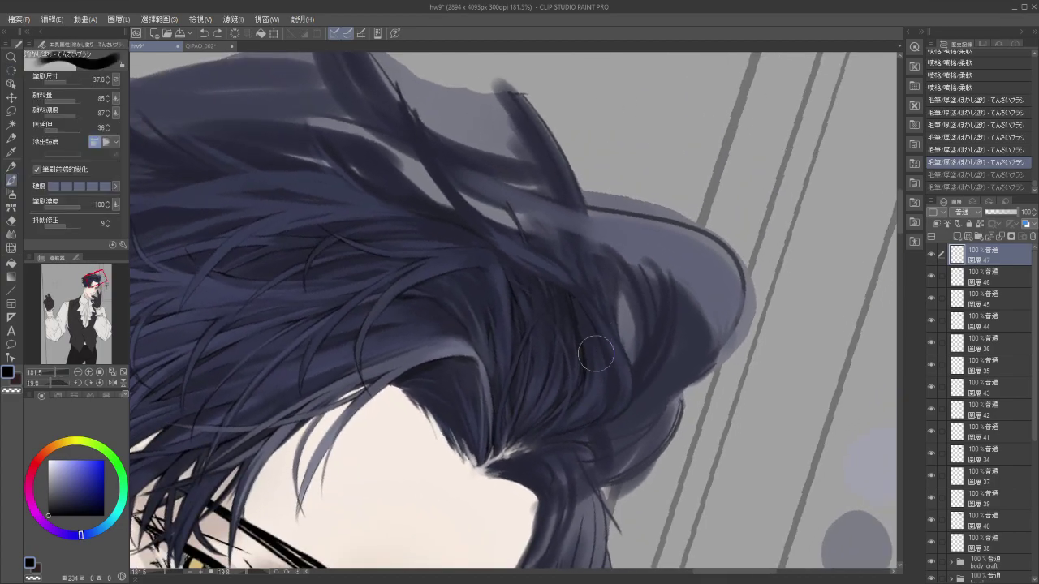
{"action": "key", "text": "p"}
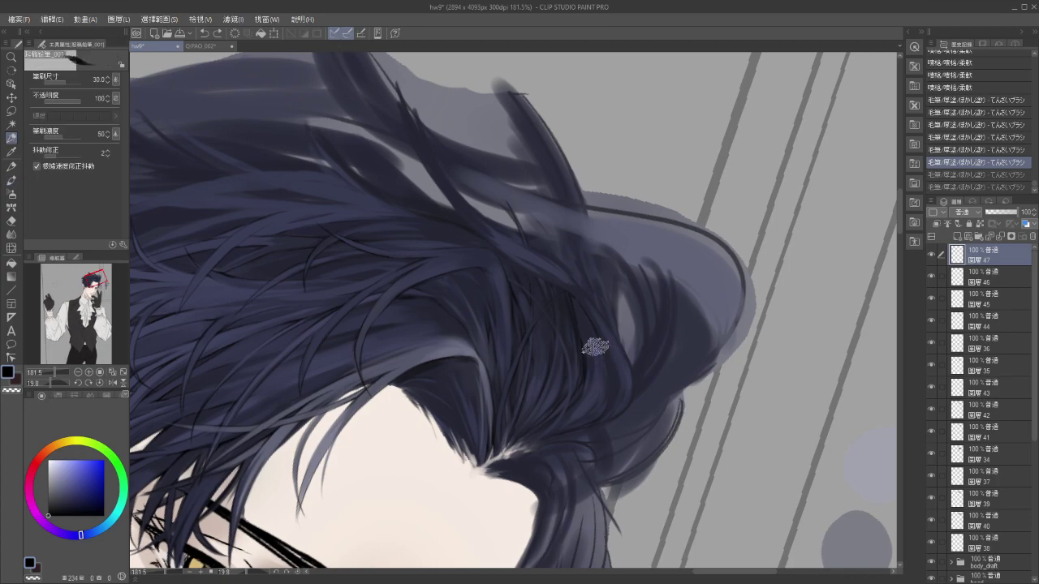
{"action": "key", "text": "b"}
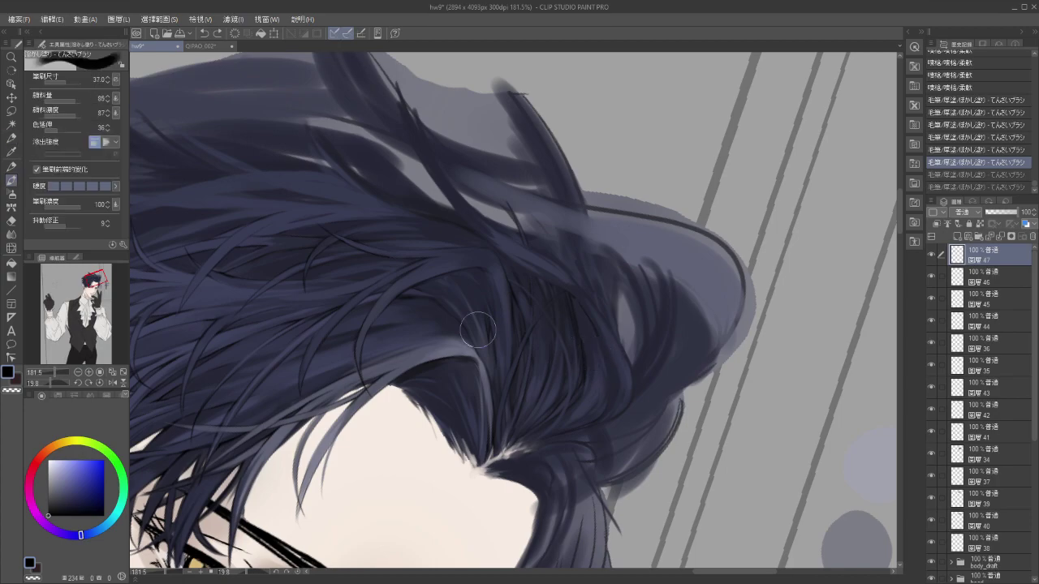
{"action": "left_click", "coordinate": [100, 83]}
{"action": "type", "text": "2"}
{"action": "key", "text": "Return"}
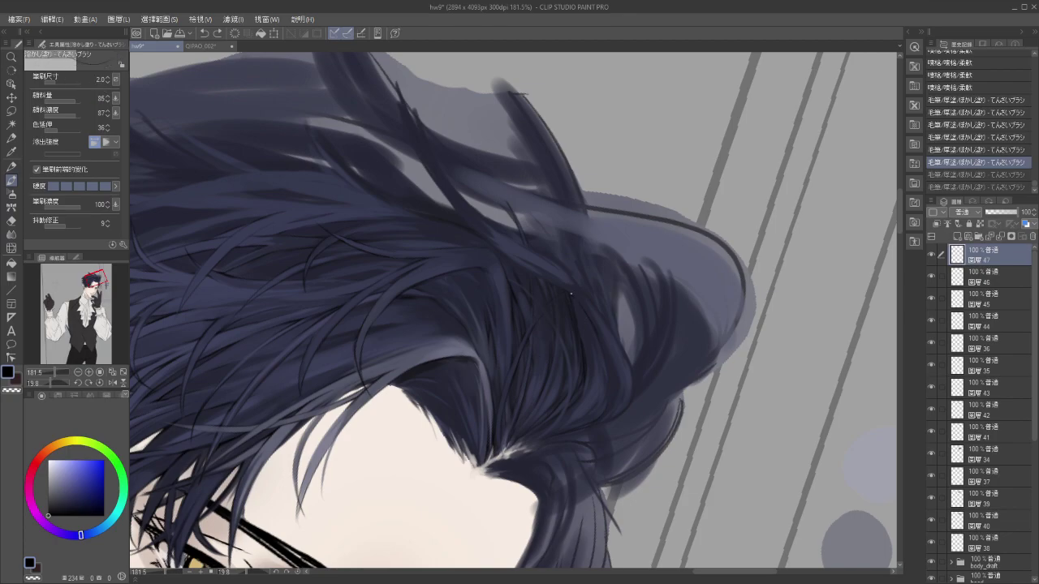
{"action": "left_click_drag", "start_coordinate": [570, 294], "coordinate": [578, 307]}
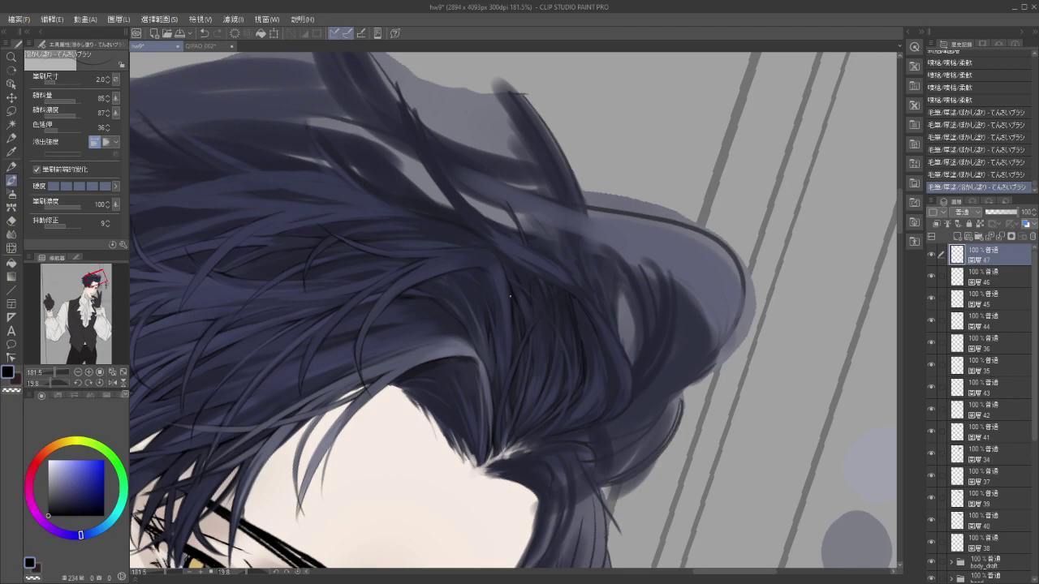
Redraw the fine black strands at the upper edge of the crown, stepping through the strokes to compare them.
{"action": "left_click", "coordinate": [566, 281]}
{"action": "key", "text": "ctrl+z"}
{"action": "left_click_drag", "start_coordinate": [566, 281], "coordinate": [570, 289]}
{"action": "key", "text": "ctrl+z"}
{"action": "key", "text": "ctrl+z"}
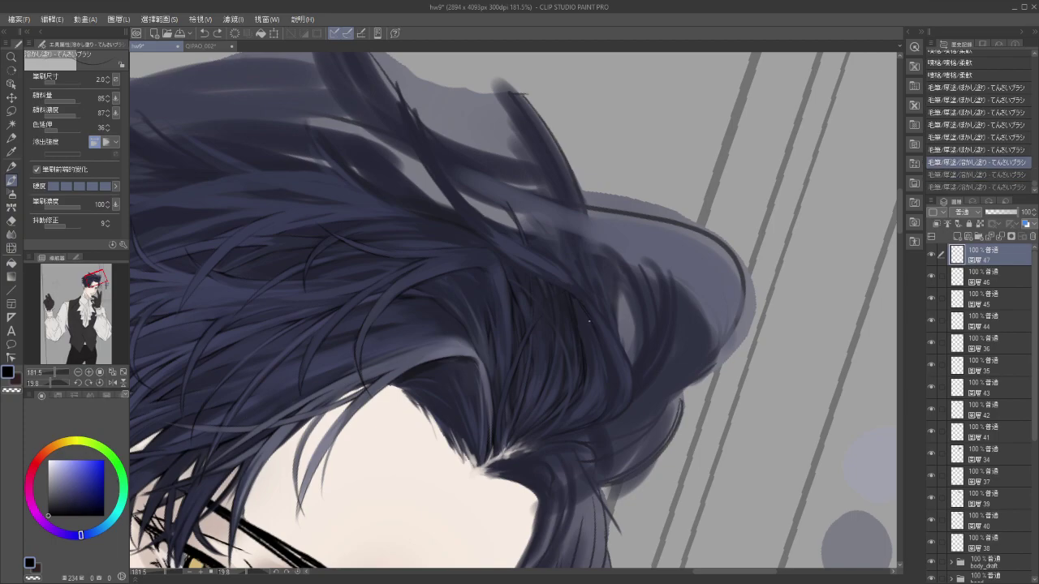
{"action": "key", "text": "ctrl+y"}
{"action": "key", "text": "ctrl+y"}
{"action": "key", "text": "ctrl+z"}
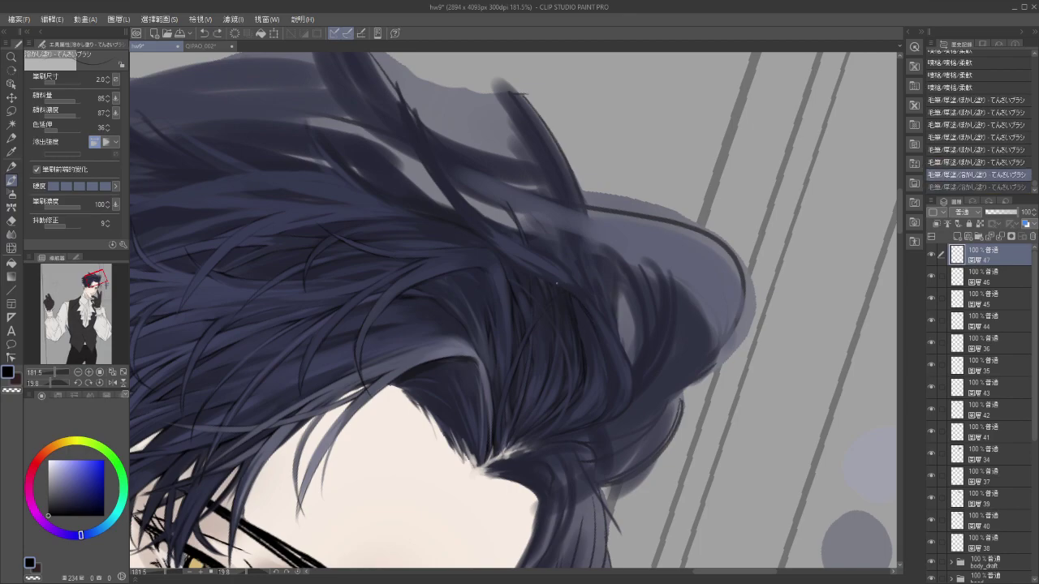
{"action": "key", "text": "ctrl+y"}
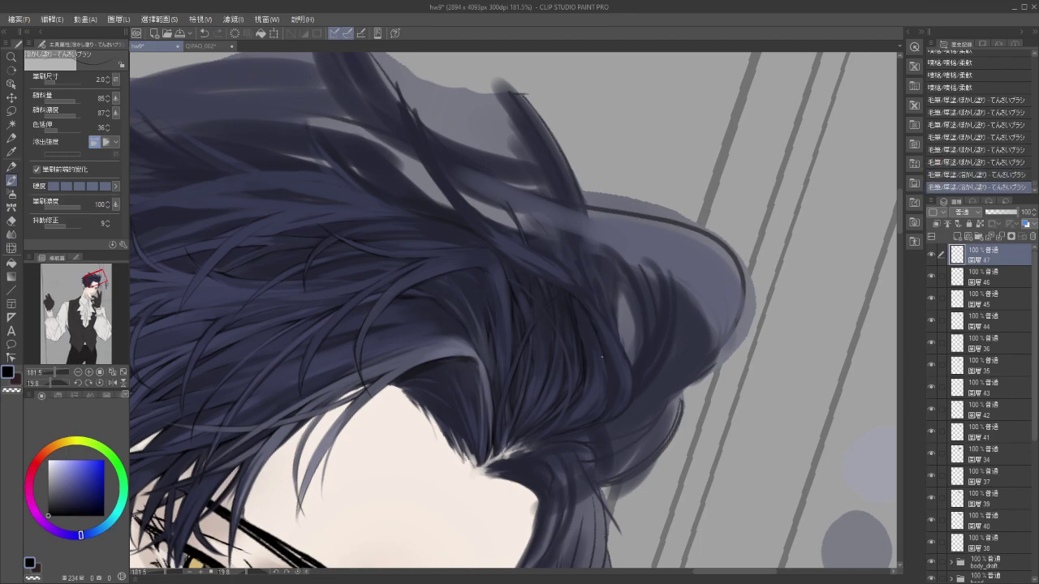
Draw thin black strands along the crown lock beside the grey gap and compare the hair with and without the last one.
{"action": "left_click_drag", "start_coordinate": [607, 362], "coordinate": [616, 388]}
{"action": "left_click_drag", "start_coordinate": [583, 313], "coordinate": [610, 369]}
{"action": "key", "text": "ctrl+z"}
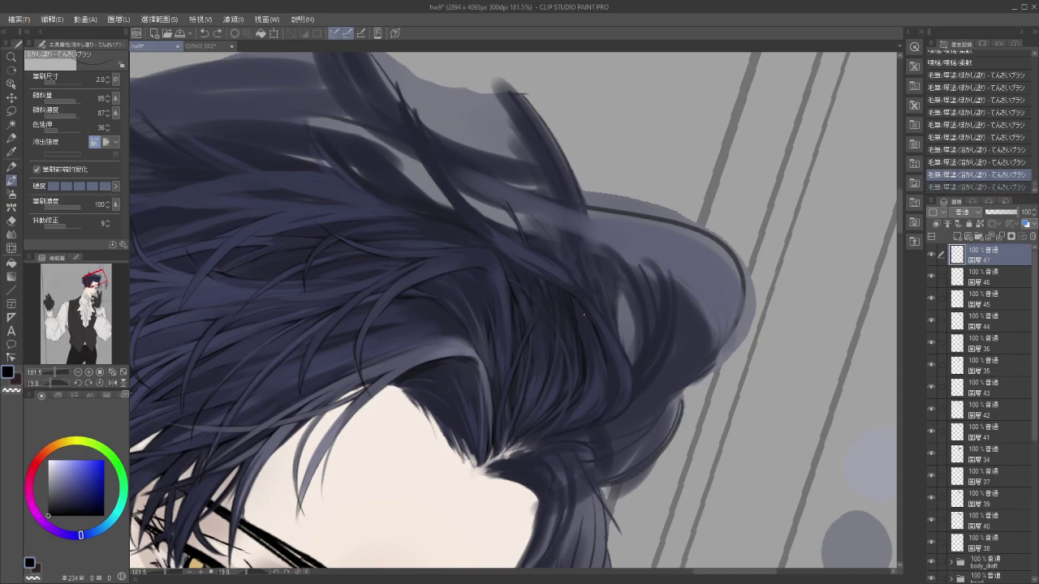
{"action": "key", "text": "ctrl+y"}
{"action": "key", "text": "ctrl+z"}
{"action": "key", "text": "ctrl+y"}
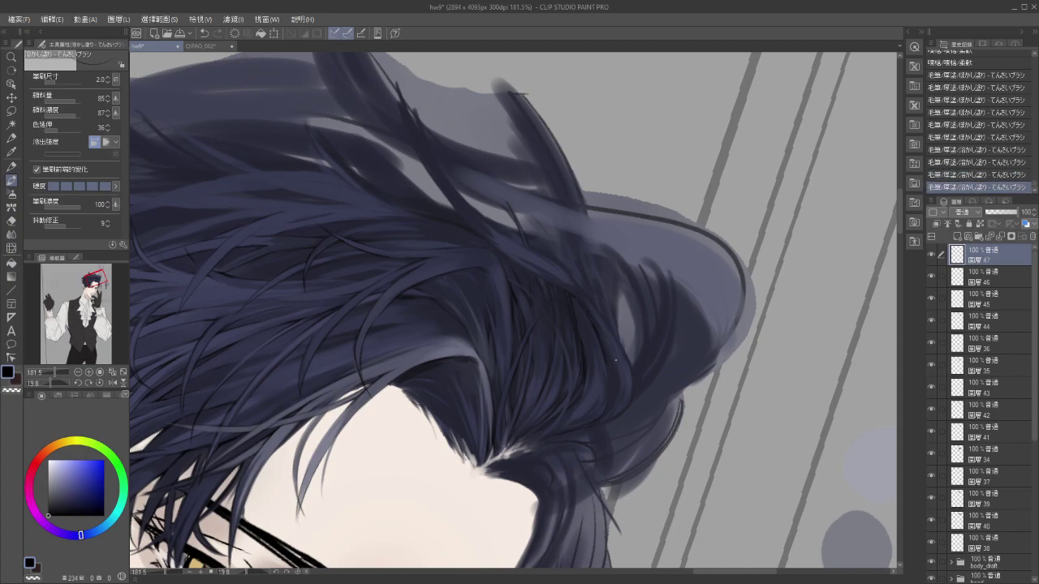
{"action": "key", "text": "ctrl+z"}
{"action": "key", "text": "ctrl+y"}
{"action": "key", "text": "ctrl+z"}
{"action": "key", "text": "ctrl+y"}
{"action": "scroll", "coordinate": [511, 393], "scroll_direction": "down", "scroll_amount": 1}
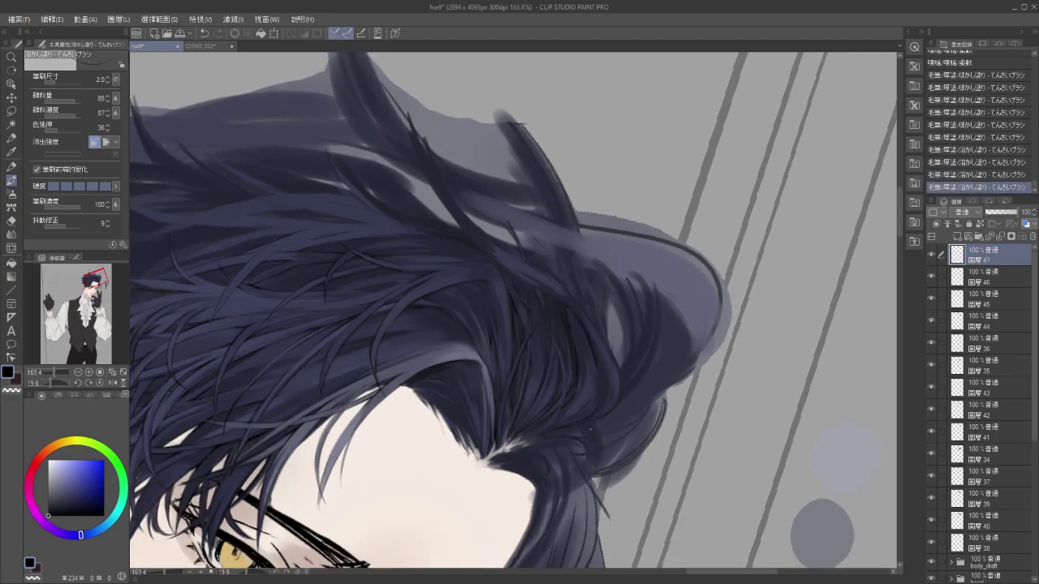
Add hairline black strands curving from the crown lock towards the parting, undoing and restoring strokes to judge them.
{"action": "left_click_drag", "start_coordinate": [609, 447], "coordinate": [658, 393]}
{"action": "key", "text": "ctrl+z"}
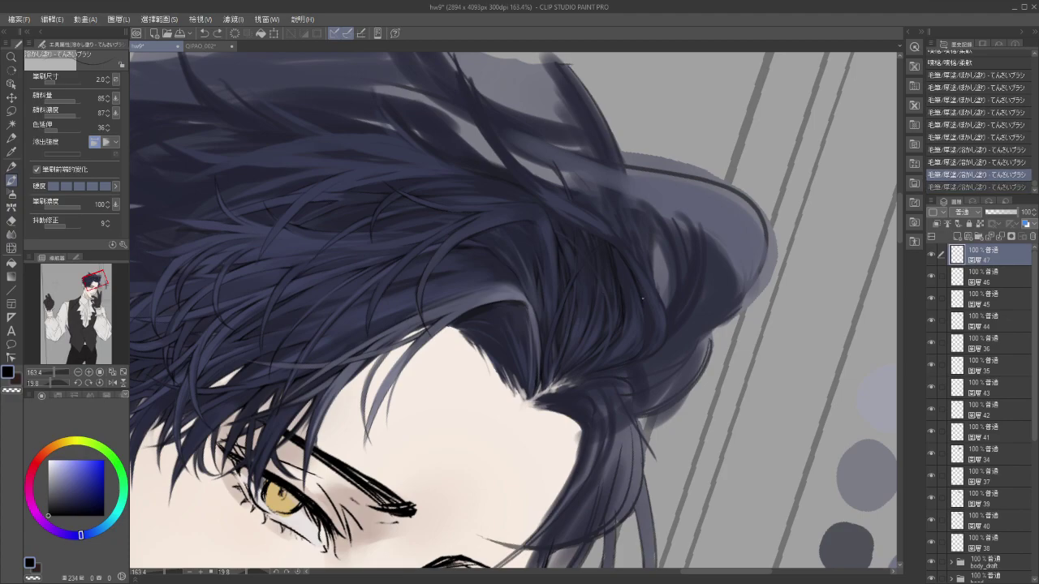
{"action": "key", "text": "ctrl+y"}
{"action": "left_click_drag", "start_coordinate": [655, 324], "coordinate": [631, 364]}
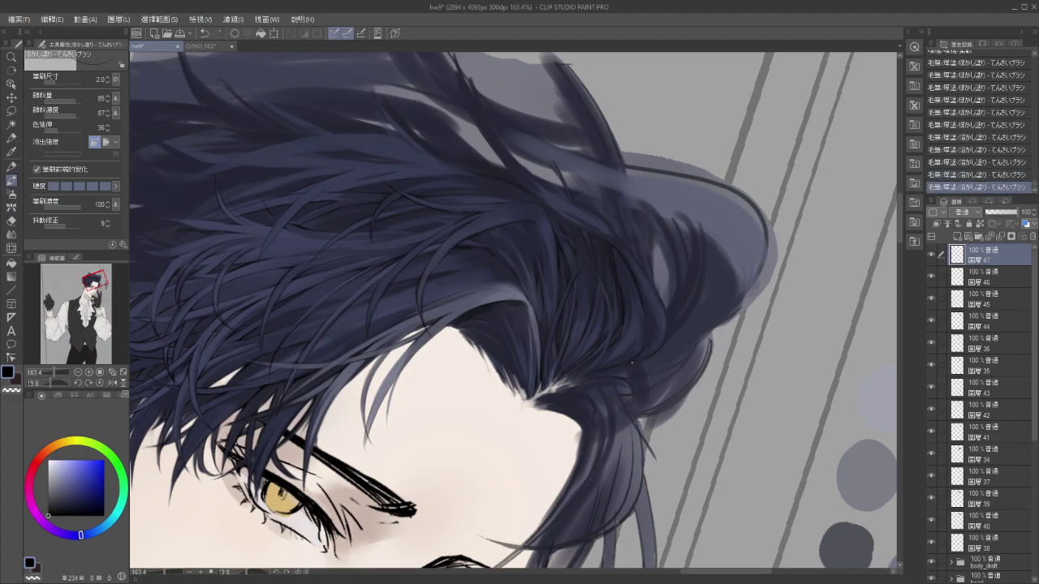
{"action": "left_click_drag", "start_coordinate": [638, 302], "coordinate": [641, 345]}
{"action": "left_click_drag", "start_coordinate": [631, 297], "coordinate": [631, 329]}
{"action": "key", "text": "ctrl+z"}
{"action": "key", "text": "ctrl+z"}
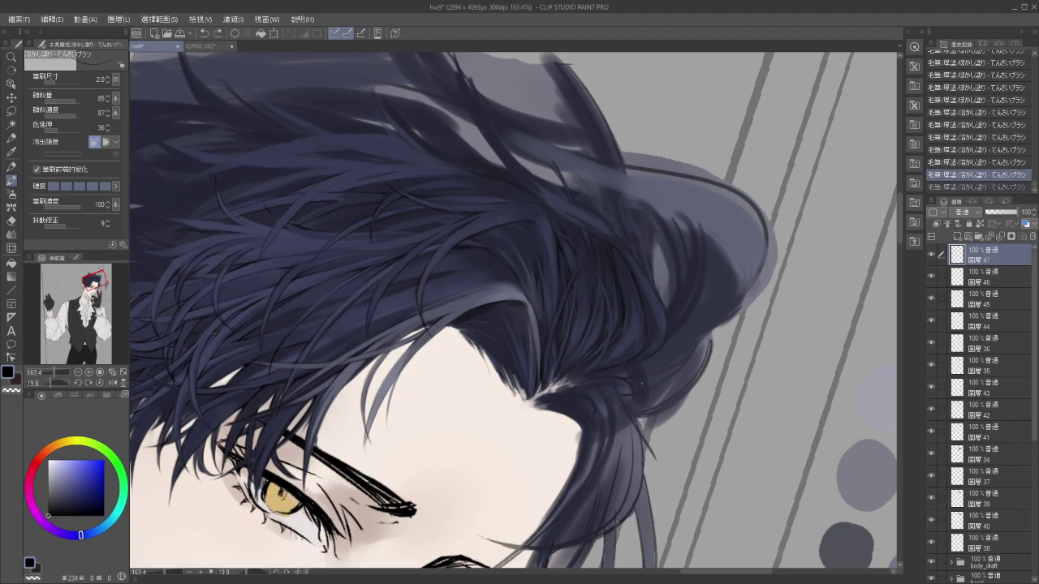
{"action": "left_click", "coordinate": [1005, 582]}
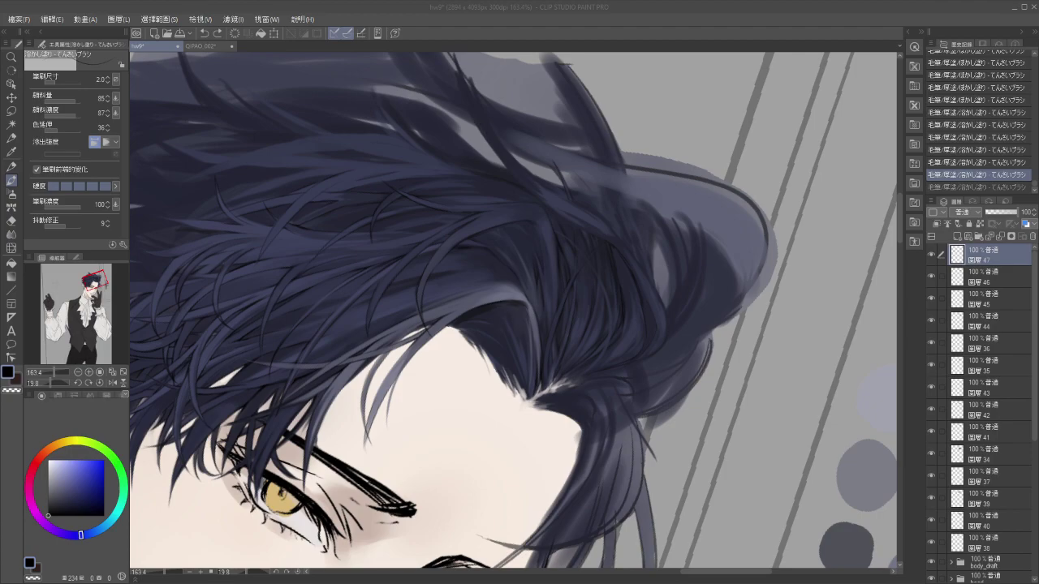
{"action": "left_click_drag", "start_coordinate": [677, 283], "coordinate": [670, 318]}
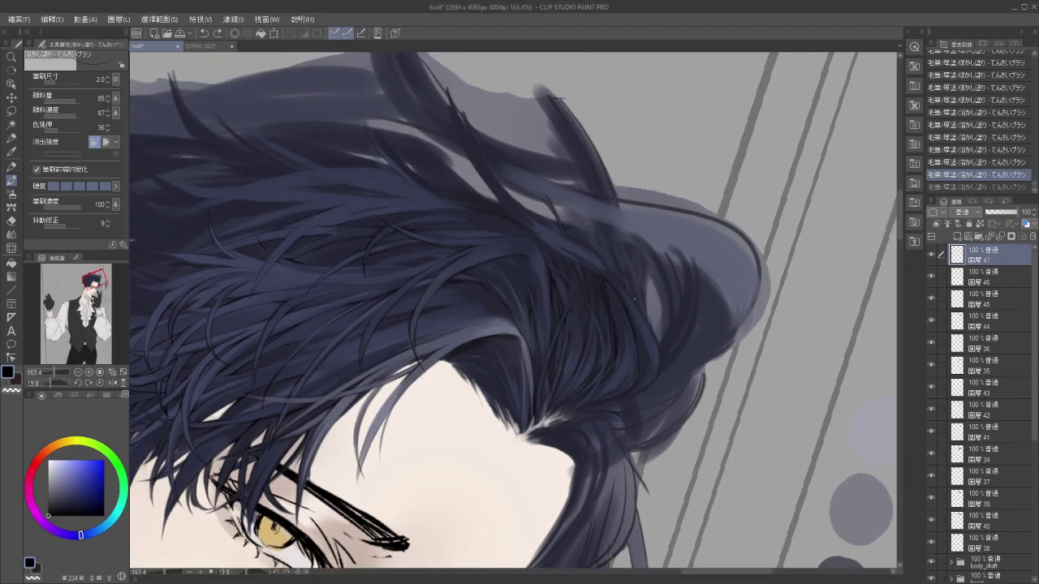
{"action": "key", "text": "ctrl+y"}
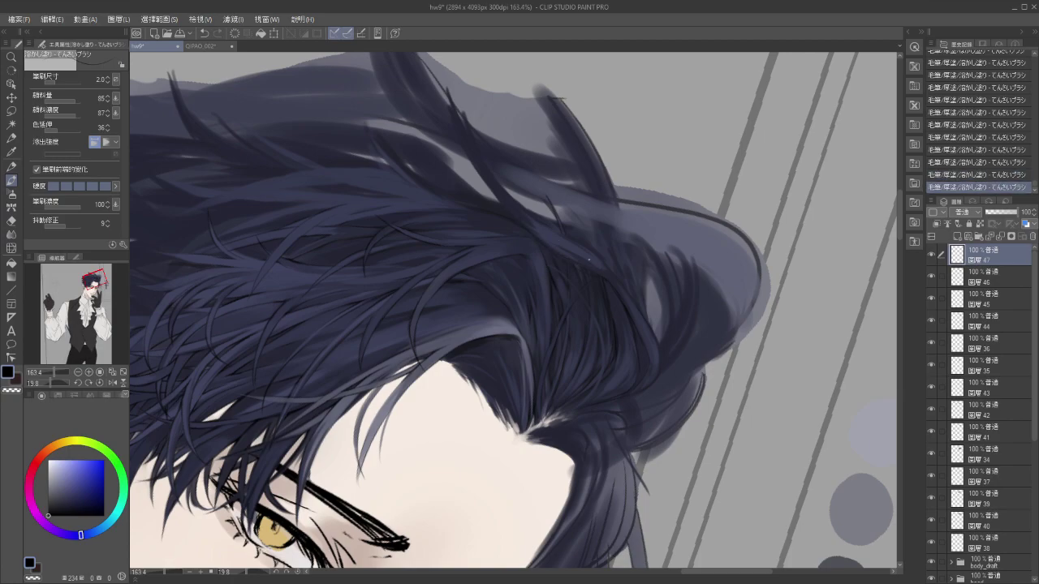
{"action": "left_click_drag", "start_coordinate": [619, 315], "coordinate": [667, 353]}
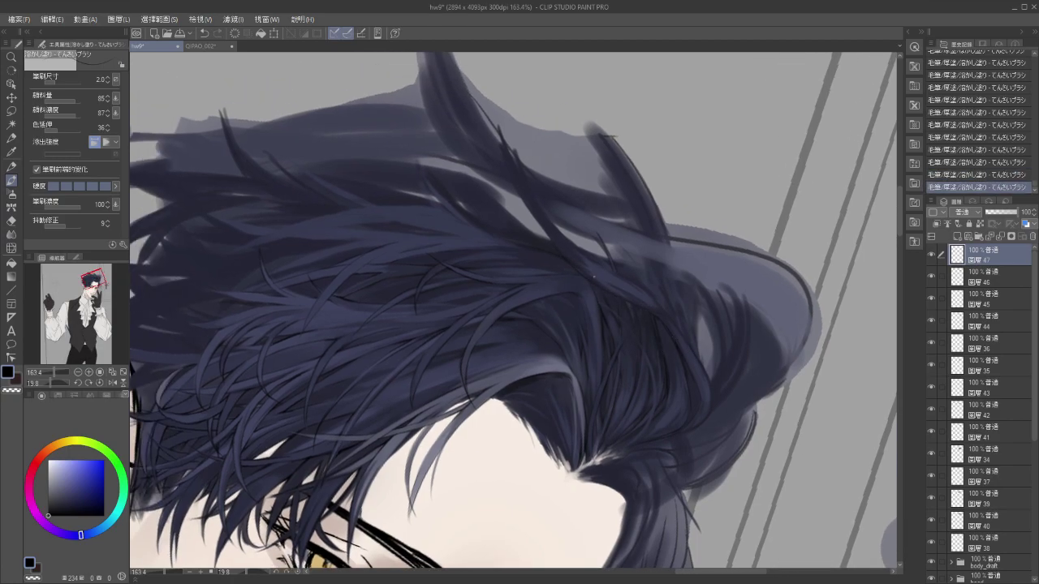
Compare the crown with and without the last thin black strand, leaving that strand undone.
{"action": "key", "text": "r"}
{"action": "left_click_drag", "start_coordinate": [594, 278], "coordinate": [592, 391]}
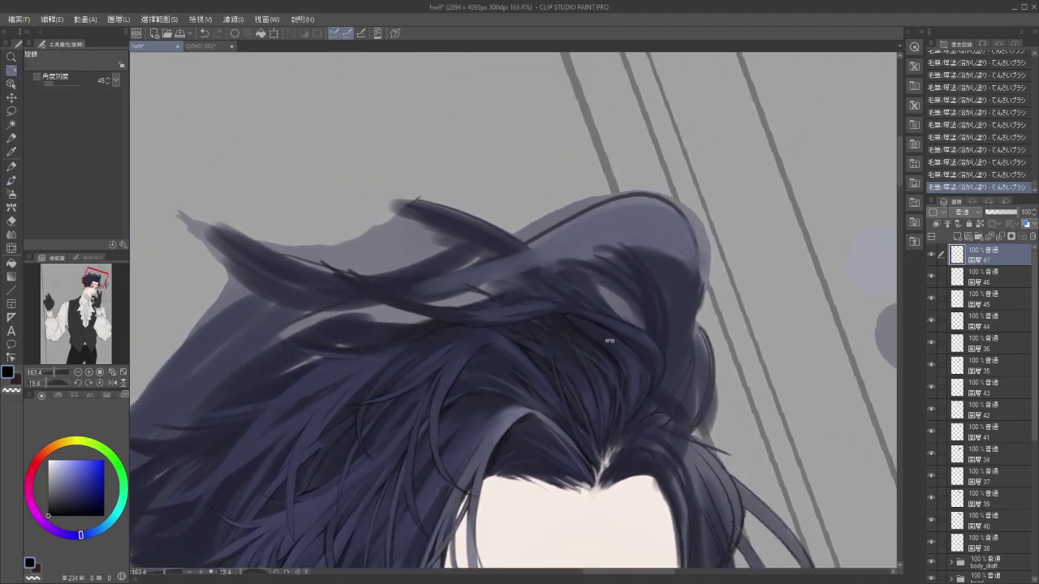
{"action": "scroll", "coordinate": [548, 324], "scroll_direction": "up", "scroll_amount": 2}
{"action": "key", "text": "b"}
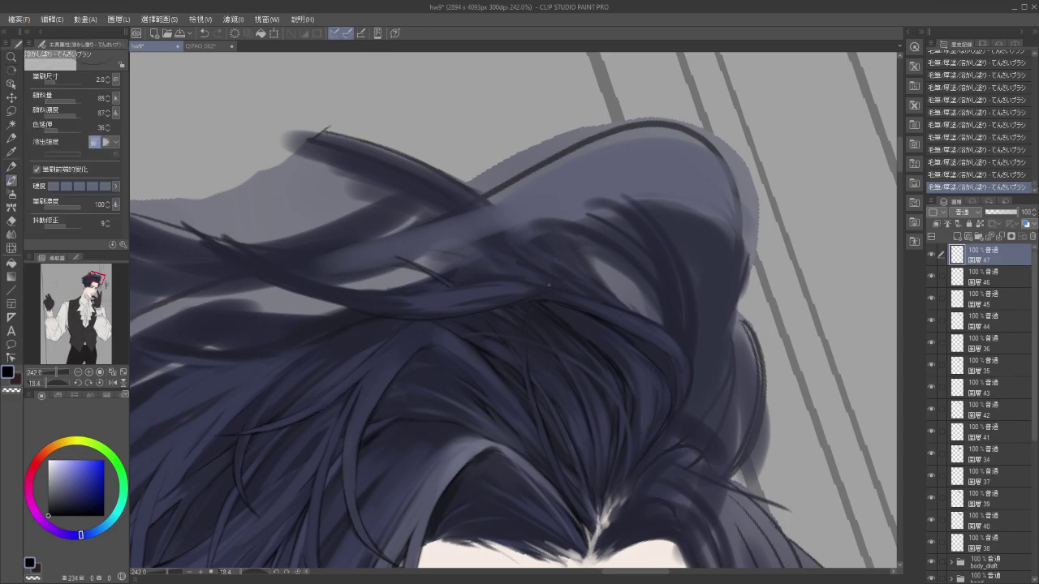
{"action": "key", "text": "ctrl+z"}
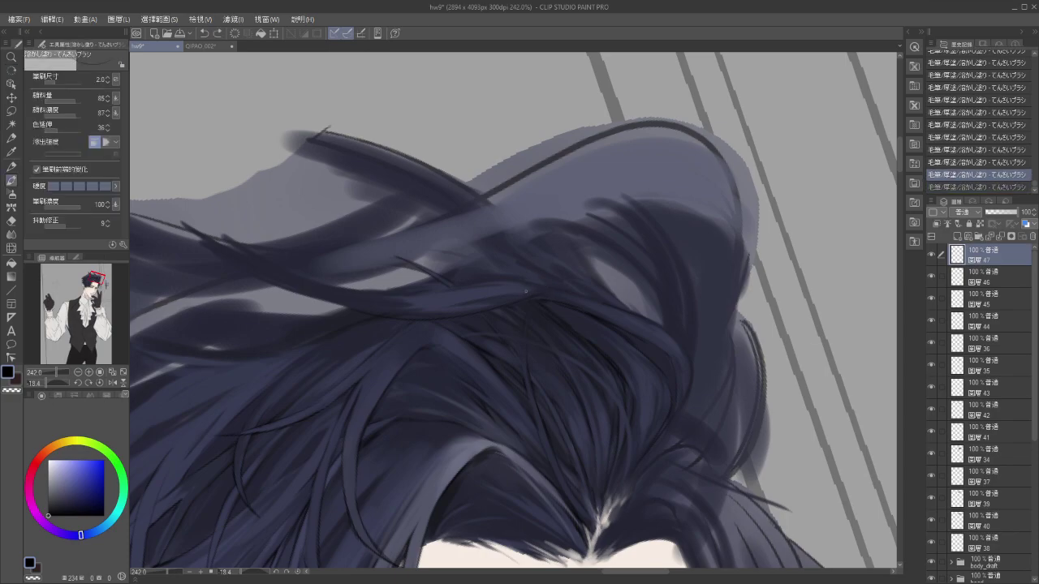
{"action": "key", "text": "ctrl+y"}
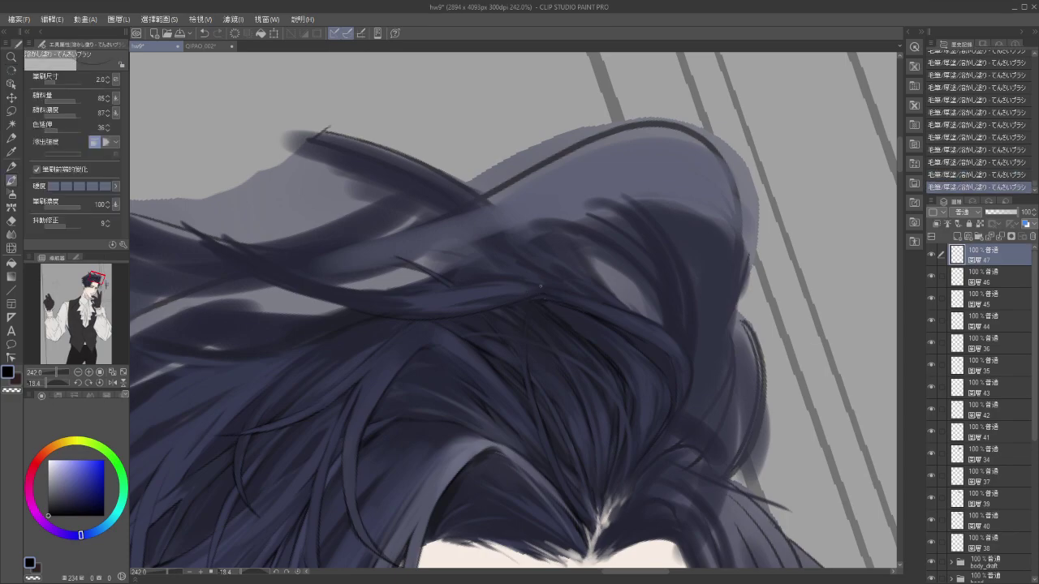
{"action": "key", "text": "ctrl+z"}
{"action": "key", "text": "ctrl+y"}
{"action": "key", "text": "ctrl+z"}
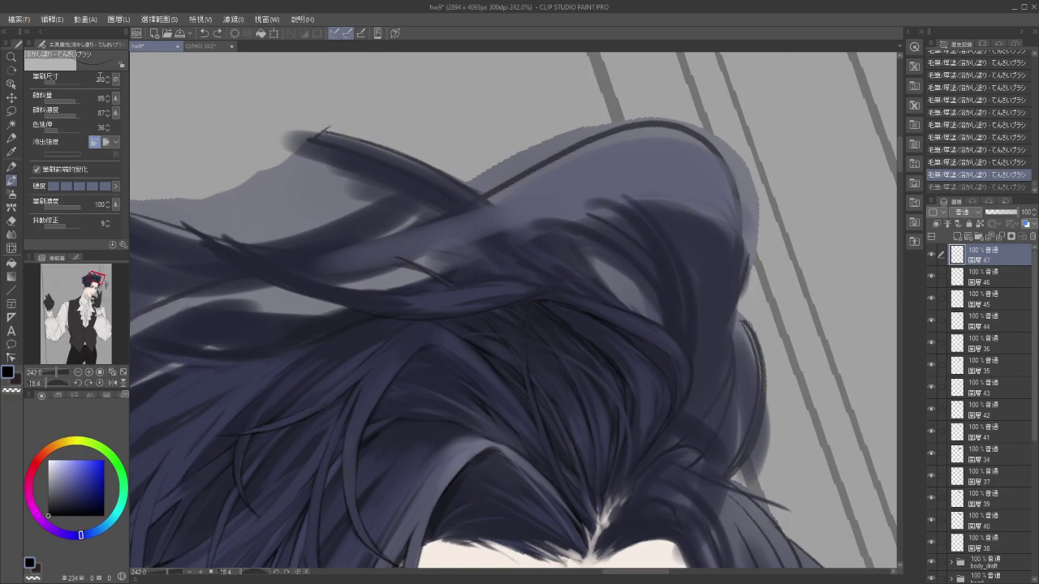
Sample a dark navy from the hair and paint strands where the swept lock meets the crown with the brush at size 5.
{"action": "left_click", "coordinate": [101, 78]}
{"action": "type", "text": "5"}
{"action": "key", "text": "Return"}
{"action": "left_click", "coordinate": [442, 507], "text": "alt"}
{"action": "mouse_move", "coordinate": [529, 301]}
{"action": "left_mouse_down"}
{"action": "mouse_move", "coordinate": [572, 306]}
{"action": "mouse_move", "coordinate": [521, 283]}
{"action": "left_mouse_up"}
{"action": "key", "text": "ctrl+z"}
{"action": "key", "text": "ctrl+z"}
{"action": "key", "text": "ctrl+z"}
{"action": "key", "text": "ctrl+z"}
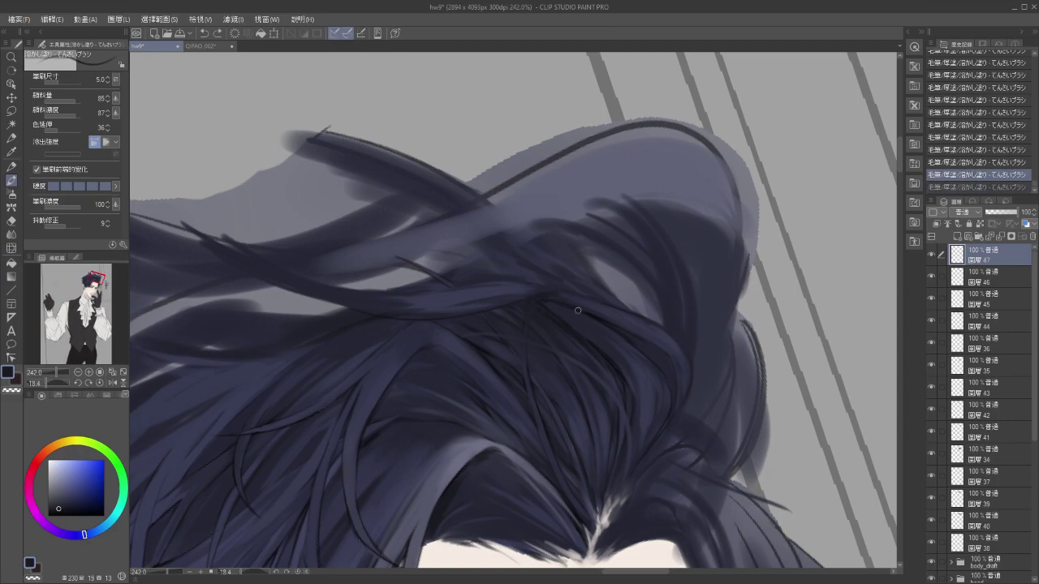
{"action": "left_click_drag", "start_coordinate": [578, 310], "coordinate": [548, 299]}
{"action": "key", "text": "ctrl+z"}
{"action": "key", "text": "ctrl+y"}
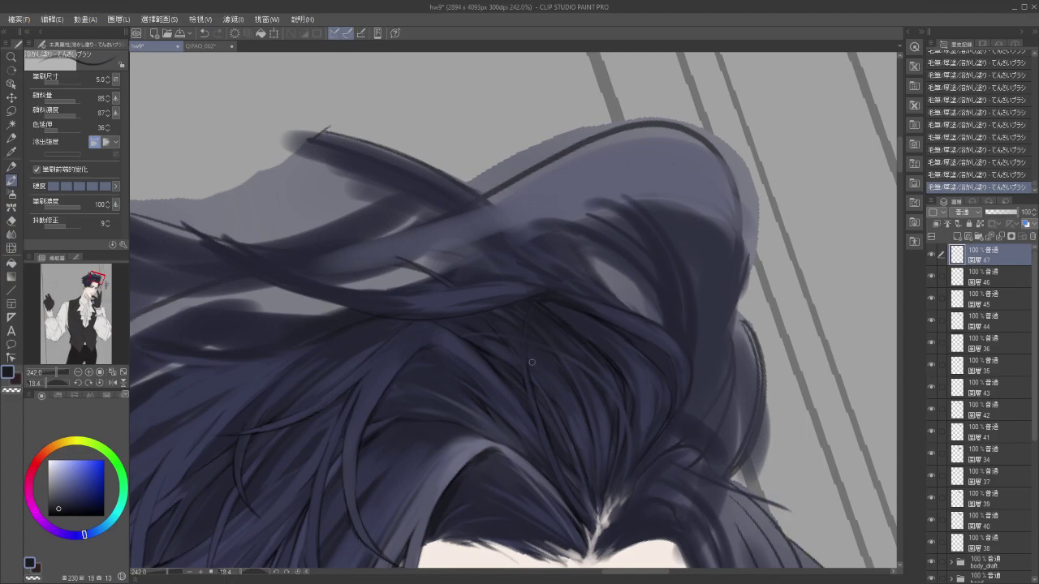
Review the whole head of hair and undo the last four strokes on the crown.
{"action": "scroll", "coordinate": [531, 363], "scroll_direction": "down", "scroll_amount": 5}
{"action": "left_click_drag", "start_coordinate": [513, 347], "coordinate": [564, 261]}
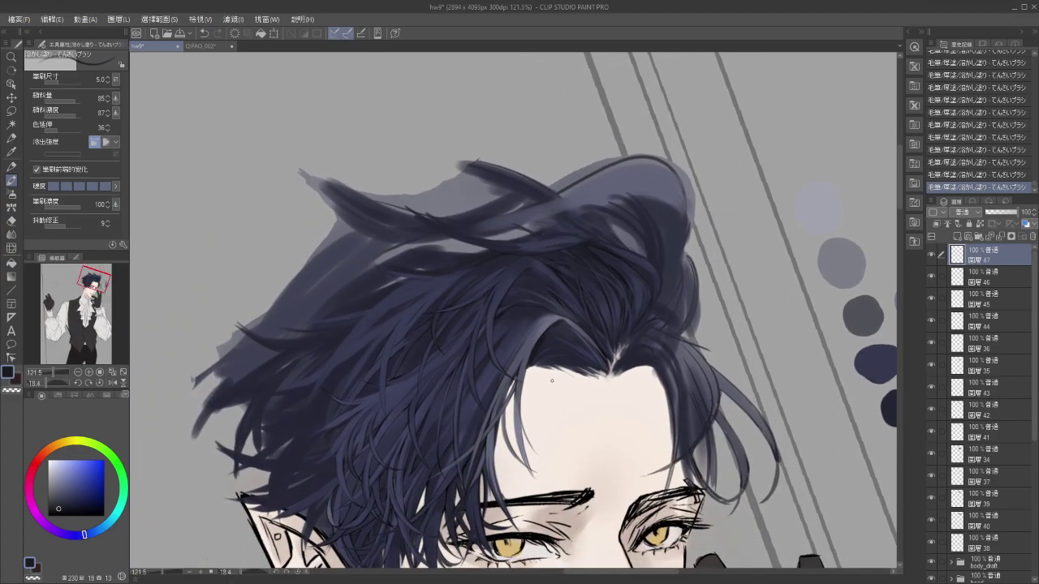
{"action": "key", "text": "ctrl+z"}
{"action": "key", "text": "ctrl+z"}
{"action": "key", "text": "ctrl+z"}
{"action": "key", "text": "ctrl+z"}
{"action": "left_click_drag", "start_coordinate": [607, 313], "coordinate": [606, 341]}
{"action": "scroll", "coordinate": [601, 320], "scroll_direction": "up", "scroll_amount": 2}
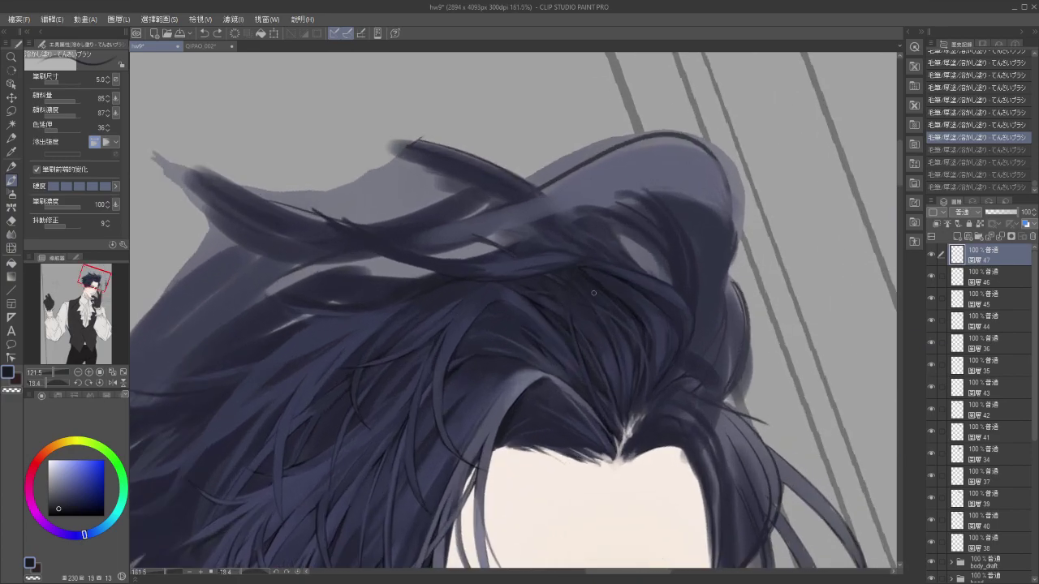
Sample a lighter navy from the swept lock and try several strands sweeping from the crown along it, undoing unwanted ones.
{"action": "key", "text": "alt"}
{"action": "left_click", "coordinate": [534, 256]}
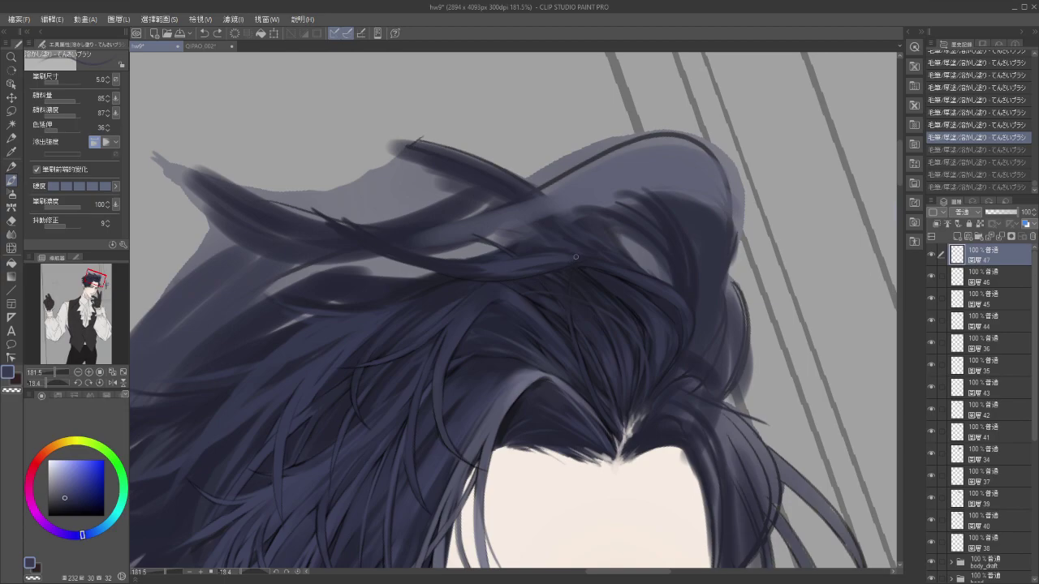
{"action": "left_click_drag", "start_coordinate": [537, 274], "coordinate": [494, 331]}
{"action": "key", "text": "ctrl+z"}
{"action": "left_click_drag", "start_coordinate": [528, 277], "coordinate": [437, 280]}
{"action": "key", "text": "ctrl+z"}
{"action": "left_click_drag", "start_coordinate": [558, 264], "coordinate": [435, 277]}
{"action": "key", "text": "ctrl+z"}
{"action": "left_click_drag", "start_coordinate": [555, 271], "coordinate": [461, 300]}
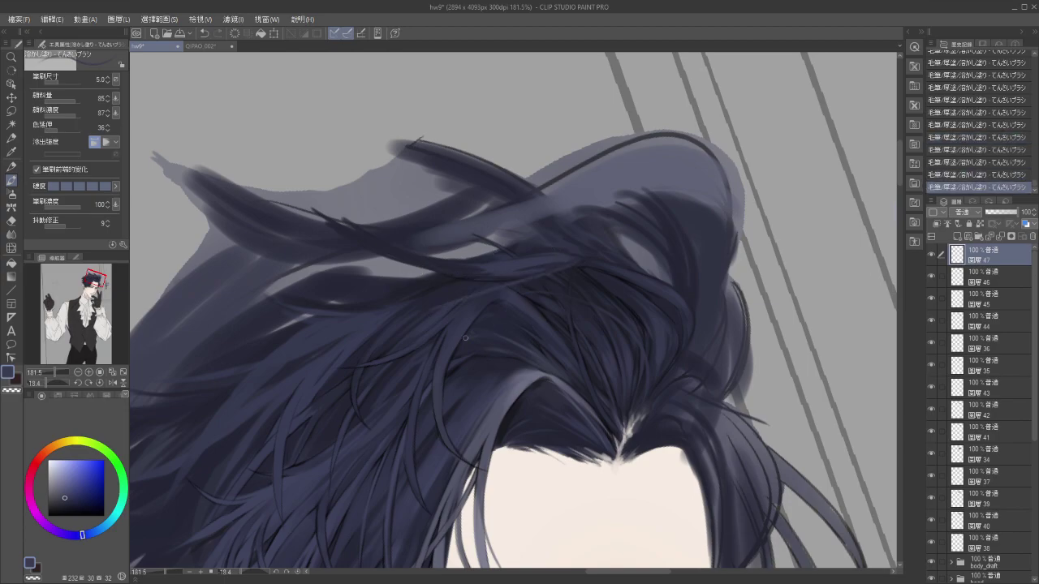
{"action": "key", "text": "ctrl+z"}
{"action": "mouse_move", "coordinate": [548, 263]}
{"action": "left_mouse_down"}
{"action": "mouse_move", "coordinate": [428, 285]}
{"action": "mouse_move", "coordinate": [436, 276]}
{"action": "left_mouse_up"}
{"action": "key", "text": "ctrl+z"}
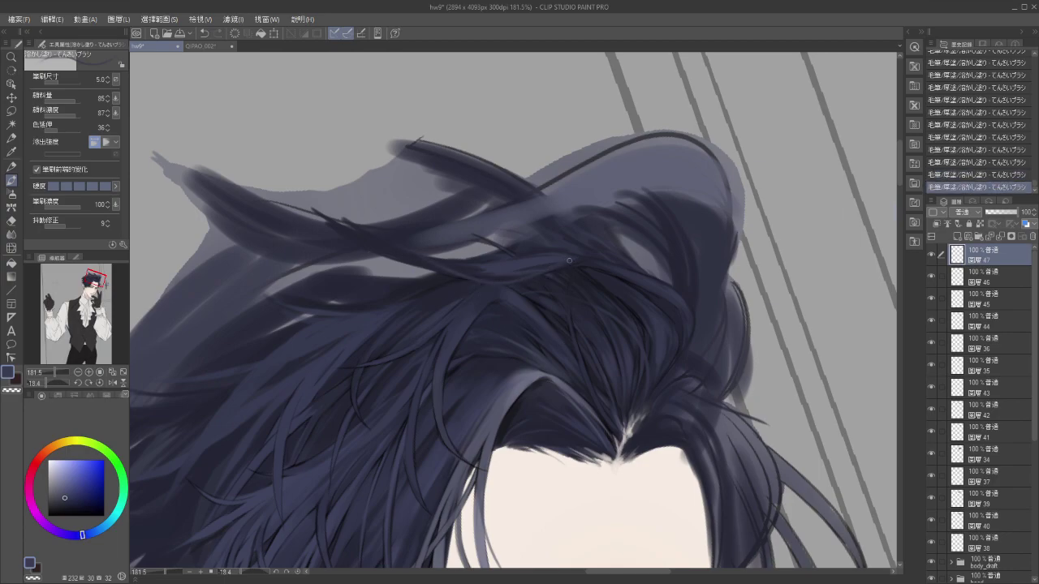
Try navy strands crossing diagonally below the swept lock towards the crown and undo them.
{"action": "left_click_drag", "start_coordinate": [422, 266], "coordinate": [511, 308]}
{"action": "key", "text": "ctrl+z"}
{"action": "left_click_drag", "start_coordinate": [422, 264], "coordinate": [487, 295]}
{"action": "key", "text": "ctrl+z"}
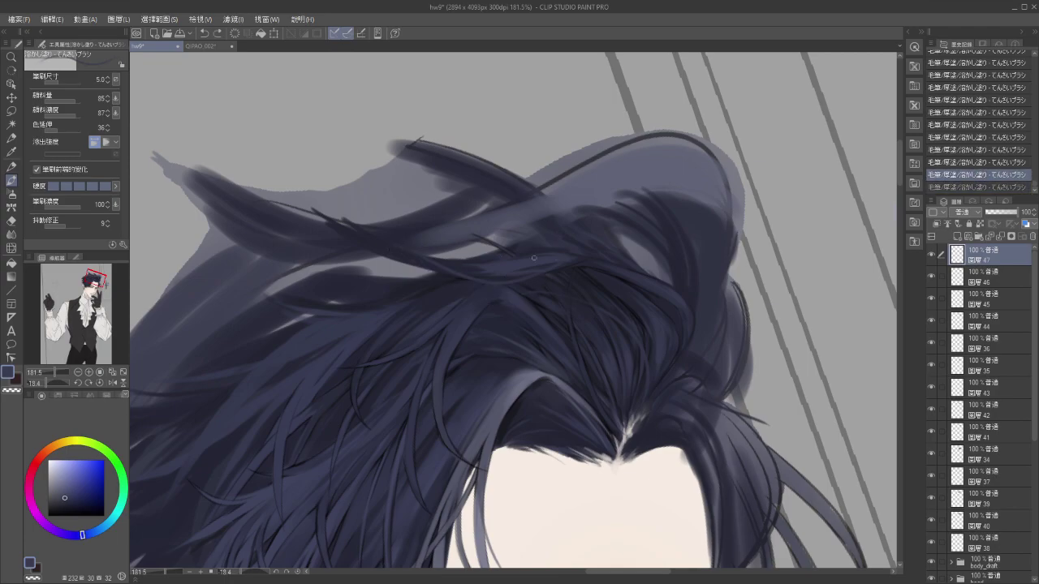
{"action": "mouse_move", "coordinate": [409, 244]}
{"action": "left_mouse_down"}
{"action": "mouse_move", "coordinate": [349, 211]}
{"action": "mouse_move", "coordinate": [431, 251]}
{"action": "mouse_move", "coordinate": [372, 223]}
{"action": "mouse_move", "coordinate": [451, 280]}
{"action": "left_mouse_up"}
{"action": "key", "text": "ctrl+z"}
{"action": "key", "text": "ctrl+z"}
Try a short navy stroke where the swept lock joins the crown and undo the last two strokes.
{"action": "left_click_drag", "start_coordinate": [567, 268], "coordinate": [540, 276]}
{"action": "key", "text": "ctrl+z"}
{"action": "key", "text": "ctrl+y"}
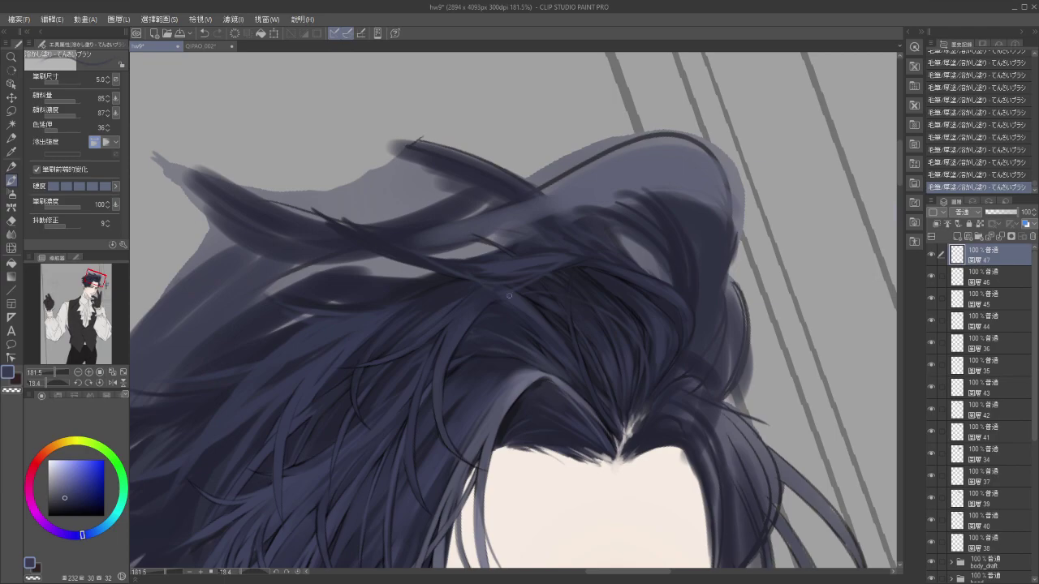
{"action": "key", "text": "ctrl+z"}
{"action": "key", "text": "ctrl+z"}
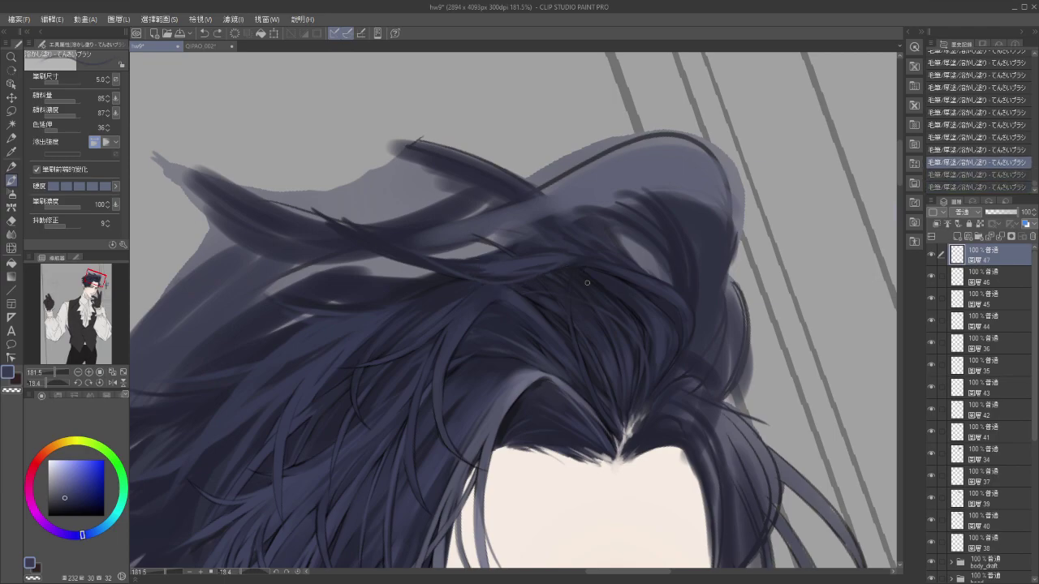
Paint a navy strand curving from the crown down towards the parting, and compare the hair with and without it.
{"action": "mouse_move", "coordinate": [579, 264]}
{"action": "left_mouse_down"}
{"action": "mouse_move", "coordinate": [622, 280]}
{"action": "mouse_move", "coordinate": [666, 317]}
{"action": "left_mouse_up"}
{"action": "key", "text": "ctrl+z"}
{"action": "key", "text": "ctrl+z"}
{"action": "key", "text": "ctrl+y"}
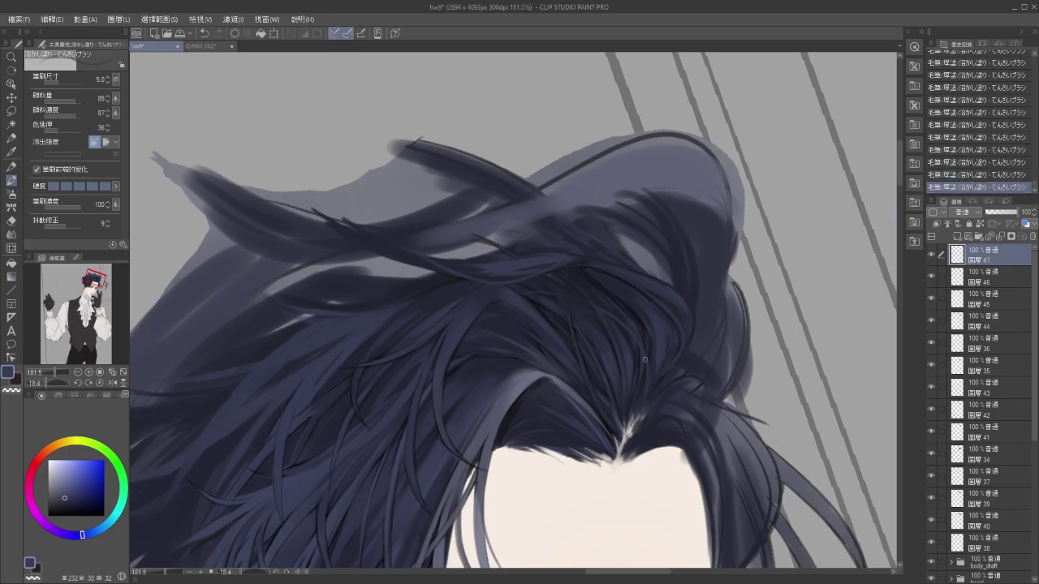
{"action": "key", "text": "ctrl+z"}
{"action": "key", "text": "ctrl+y"}
{"action": "key", "text": "ctrl+z"}
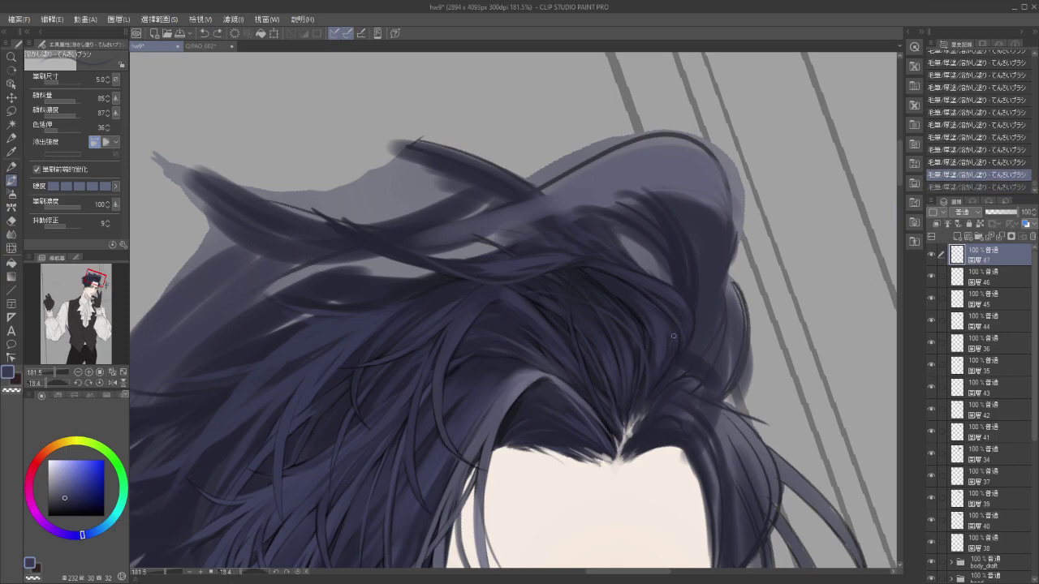
{"action": "key", "text": "ctrl+y"}
{"action": "key", "text": "ctrl+z"}
{"action": "key", "text": "ctrl+y"}
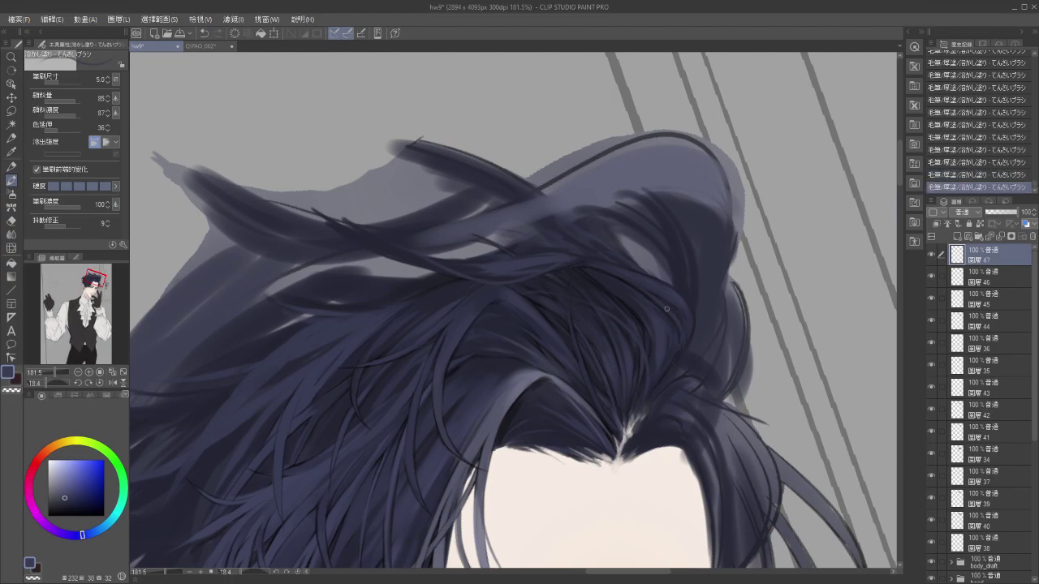
Try a short black shadow stroke on the bend of the swept crown lock and undo it.
{"action": "scroll", "coordinate": [670, 310], "scroll_direction": "up", "scroll_amount": 1}
{"action": "left_click_drag", "start_coordinate": [687, 332], "coordinate": [633, 349]}
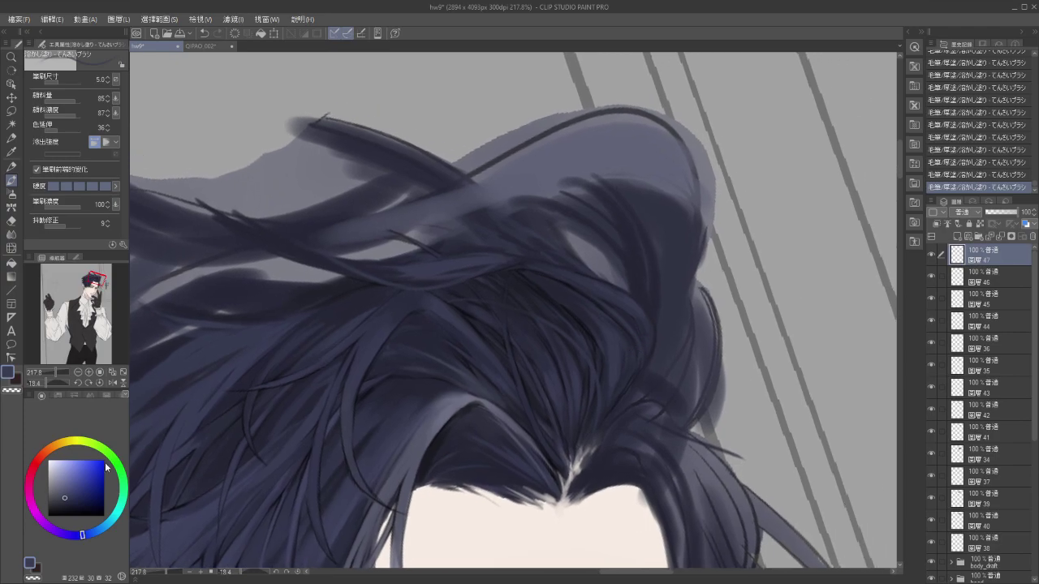
{"action": "left_click", "coordinate": [48, 516]}
{"action": "left_click_drag", "start_coordinate": [613, 308], "coordinate": [637, 324]}
{"action": "key", "text": "ctrl+z"}
Sample a very dark navy from the shadow above the forehead, try short strokes on the crown lock's bend and undo them.
{"action": "left_click_drag", "start_coordinate": [61, 501], "coordinate": [61, 508]}
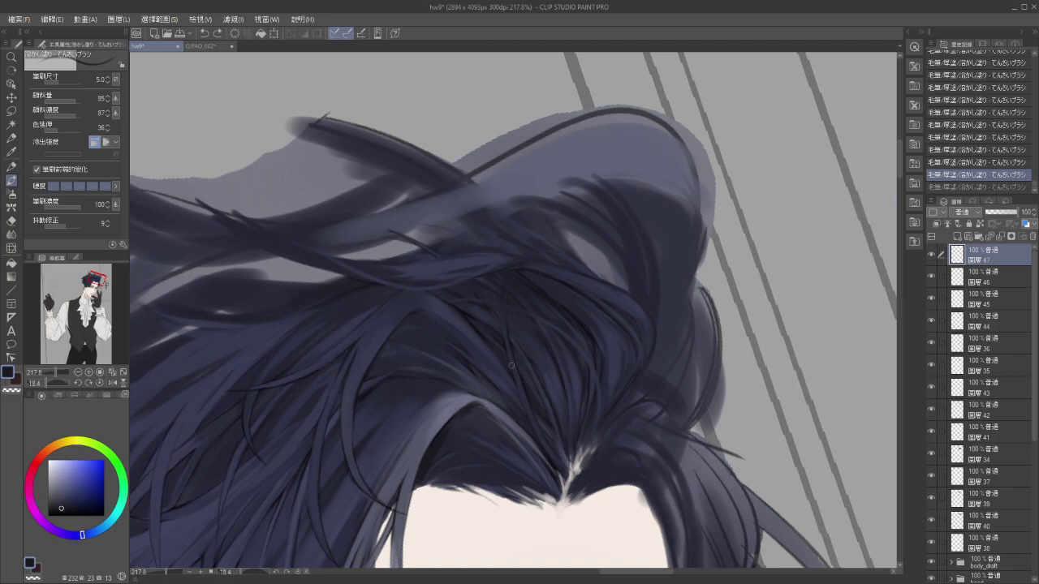
{"action": "key", "text": "i"}
{"action": "left_click", "coordinate": [435, 445]}
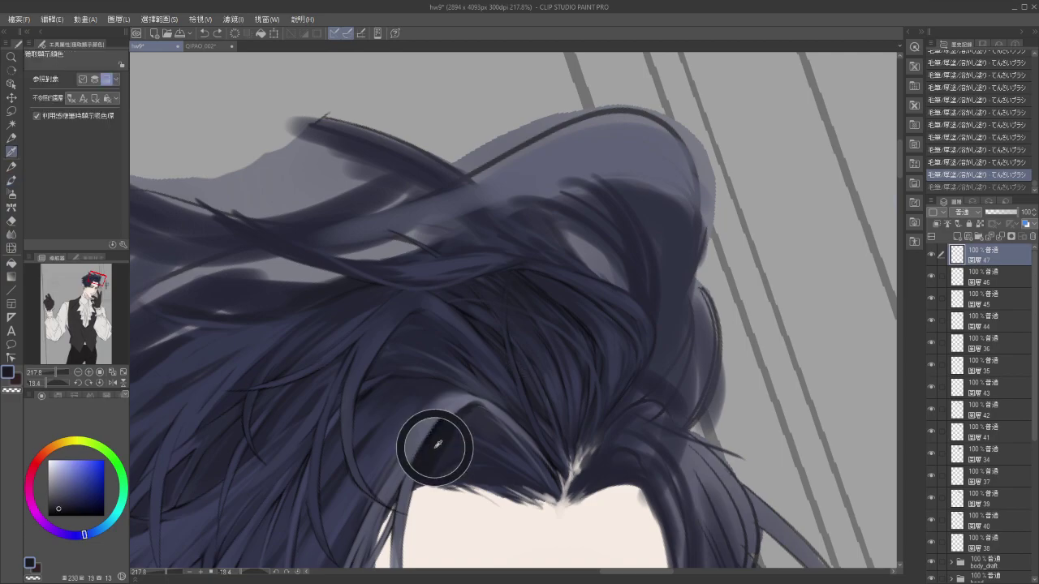
{"action": "key", "text": "b"}
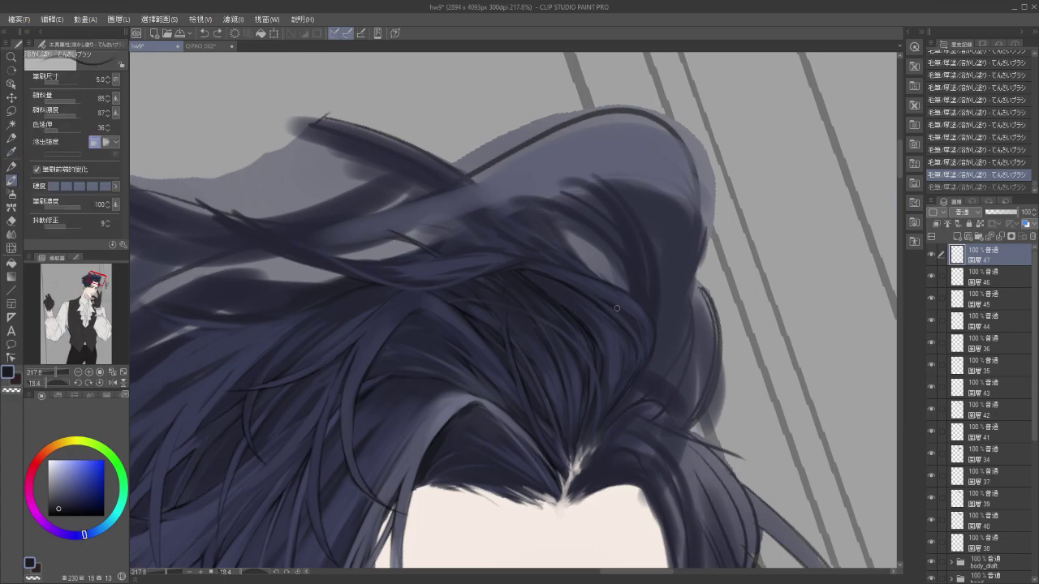
{"action": "key", "text": "ctrl+z"}
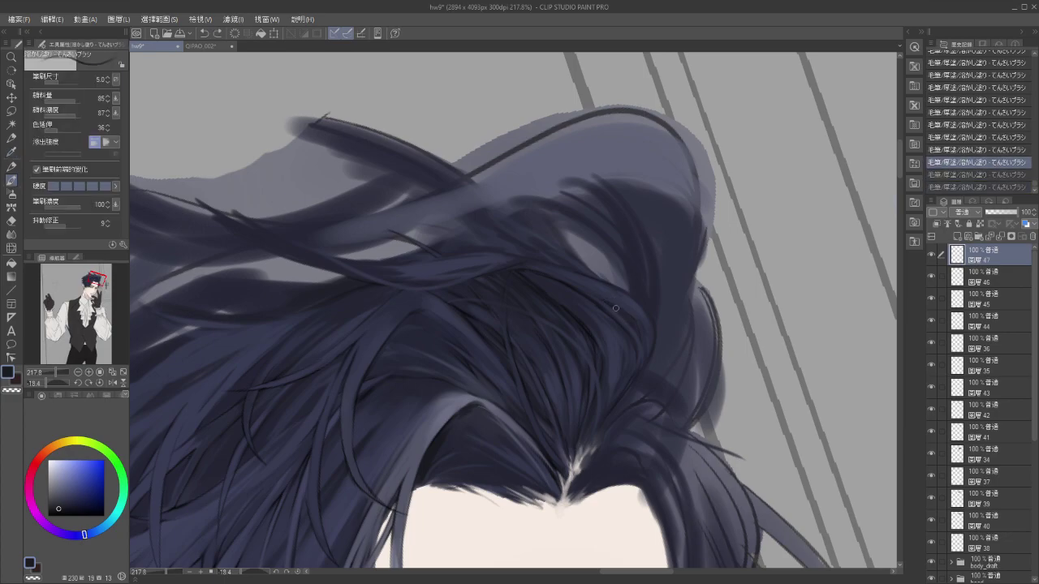
{"action": "left_click_drag", "start_coordinate": [613, 305], "coordinate": [623, 318]}
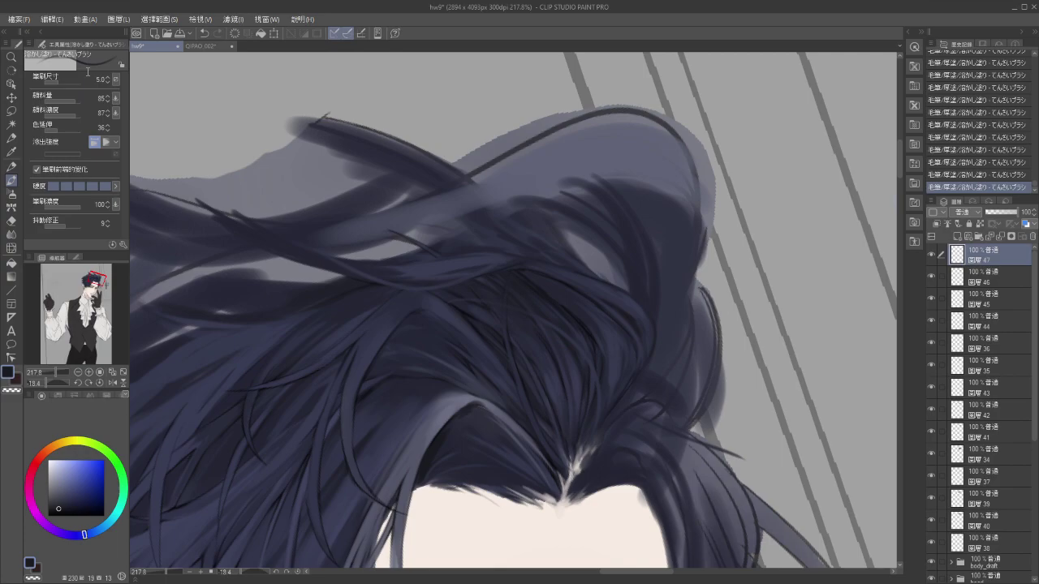
{"action": "scroll", "coordinate": [617, 287], "scroll_direction": "up", "scroll_amount": 5}
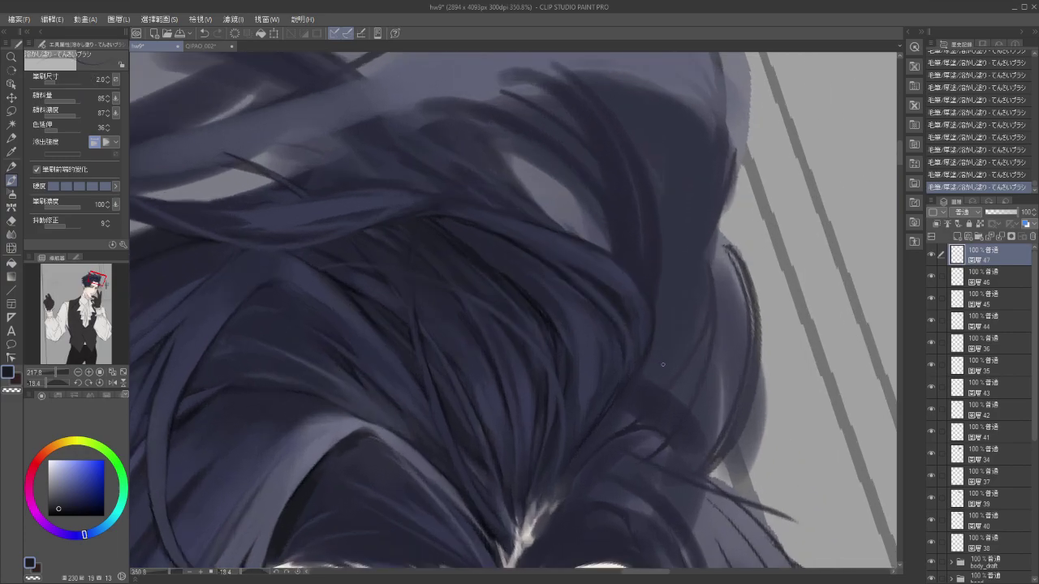
{"action": "key", "text": "ctrl+z"}
Paint a fine shadow line in the gap beneath the swept crown lock at brush size 2.0, and select black.
{"action": "left_click_drag", "start_coordinate": [605, 276], "coordinate": [622, 297]}
{"action": "key", "text": "ctrl+z"}
{"action": "left_click", "coordinate": [48, 515]}
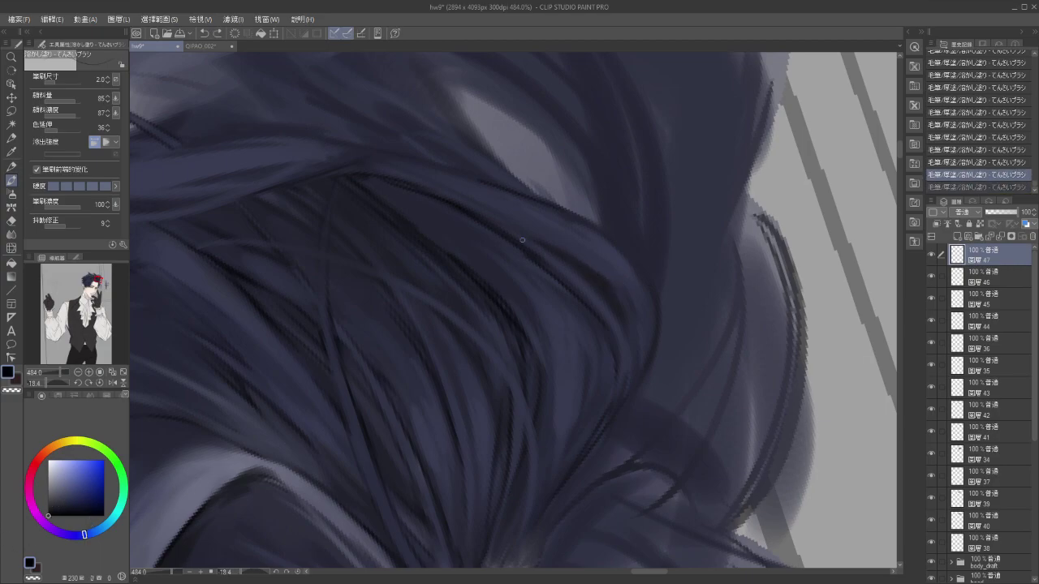
{"action": "key", "text": "ctrl+y"}
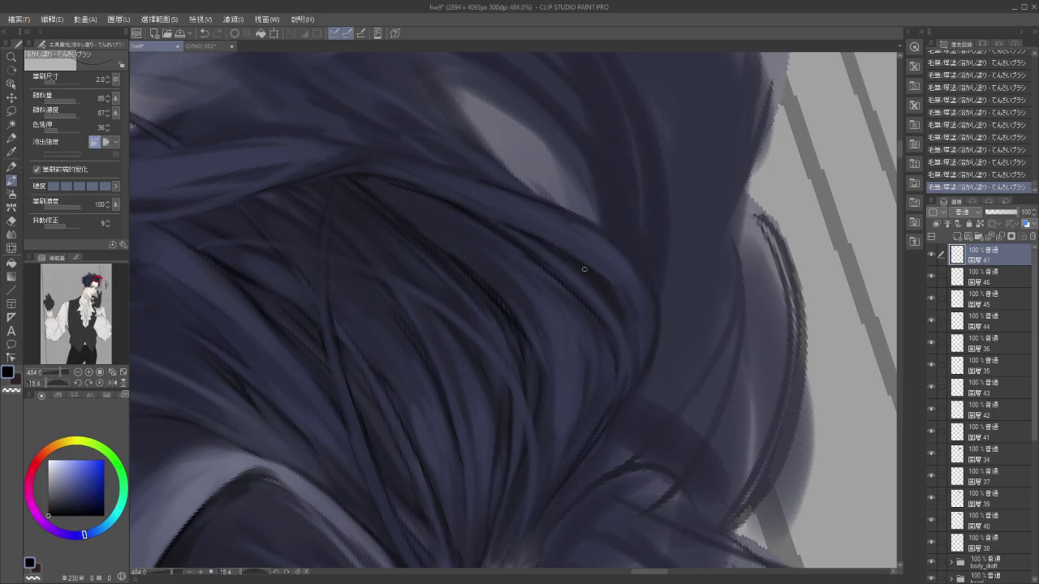
Draw thin black shadow lines down the outer edge of the crown lock's bend, undoing unwanted strokes.
{"action": "mouse_move", "coordinate": [636, 316]}
{"action": "left_mouse_down"}
{"action": "mouse_move", "coordinate": [612, 284]}
{"action": "mouse_move", "coordinate": [640, 336]}
{"action": "mouse_move", "coordinate": [635, 307]}
{"action": "mouse_move", "coordinate": [640, 351]}
{"action": "mouse_move", "coordinate": [640, 324]}
{"action": "mouse_move", "coordinate": [638, 380]}
{"action": "left_mouse_up"}
{"action": "key", "text": "ctrl+z"}
{"action": "left_click_drag", "start_coordinate": [643, 332], "coordinate": [625, 394]}
{"action": "key", "text": "ctrl+z"}
{"action": "key", "text": "ctrl+z"}
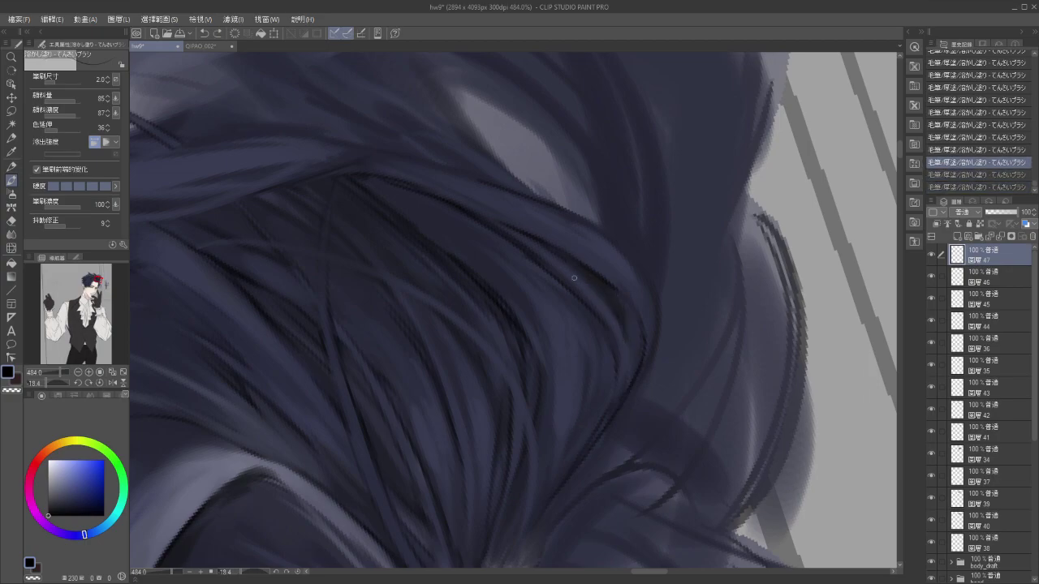
{"action": "key", "text": "ctrl+y"}
{"action": "key", "text": "ctrl+y"}
{"action": "key", "text": "ctrl+z"}
Deepen the gap inside the crown lock's bend with a short black stroke and compare the hair with and without it.
{"action": "left_click_drag", "start_coordinate": [605, 284], "coordinate": [618, 306]}
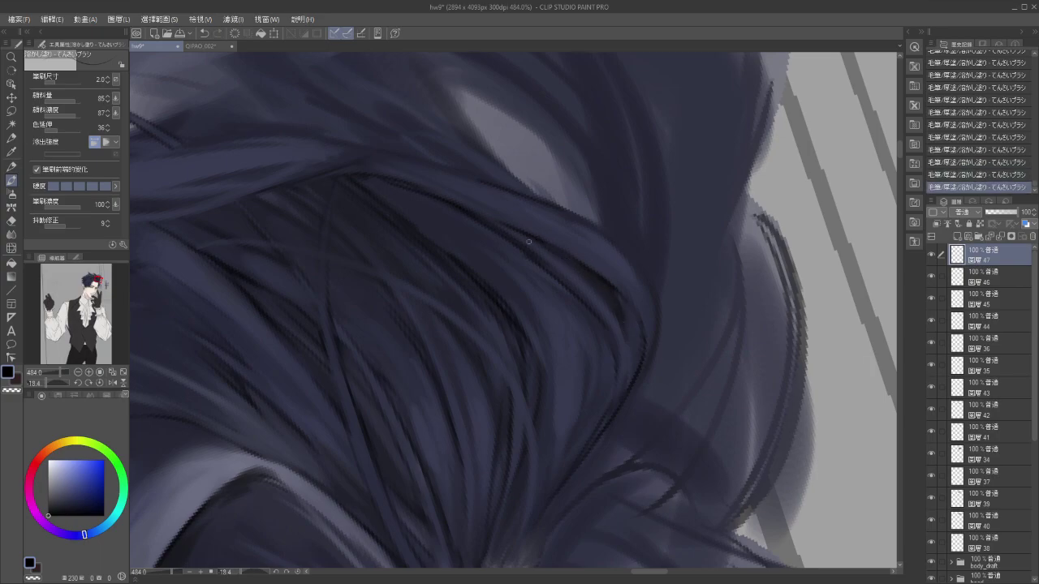
{"action": "key", "text": "ctrl+z"}
{"action": "key", "text": "ctrl+y"}
{"action": "key", "text": "ctrl+z"}
{"action": "key", "text": "ctrl+y"}
{"action": "scroll", "coordinate": [639, 381], "scroll_direction": "down", "scroll_amount": 5}
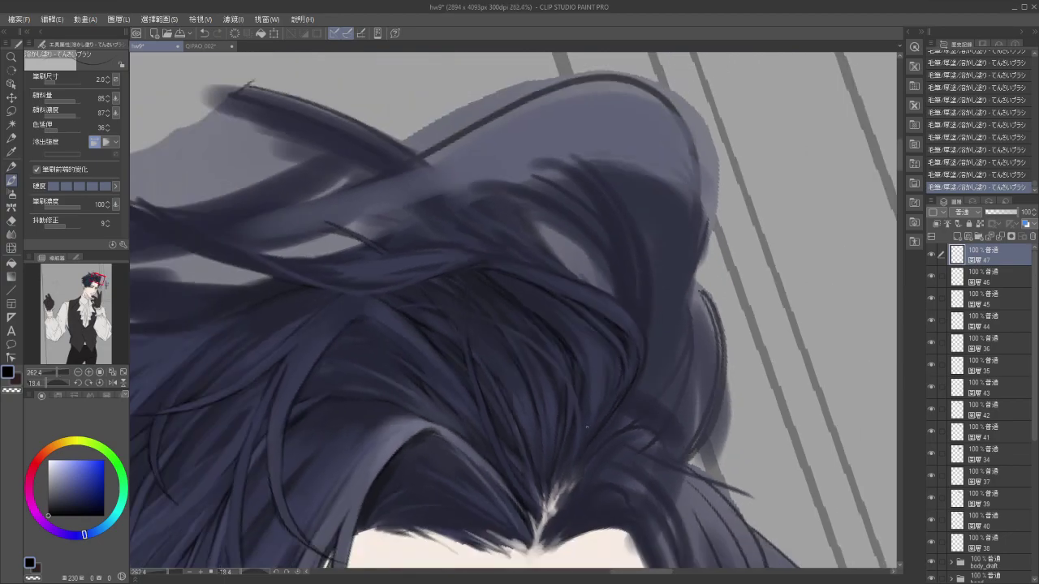
{"action": "key", "text": "ctrl+z"}
{"action": "key", "text": "ctrl+z"}
{"action": "key", "text": "ctrl+y"}
{"action": "key", "text": "ctrl+y"}
Examine the shadow lines around the crown, parting and swept lock from far and near.
{"action": "scroll", "coordinate": [542, 451], "scroll_direction": "up", "scroll_amount": 2}
{"action": "scroll", "coordinate": [541, 452], "scroll_direction": "down", "scroll_amount": 2}
{"action": "scroll", "coordinate": [578, 319], "scroll_direction": "down", "scroll_amount": 10}
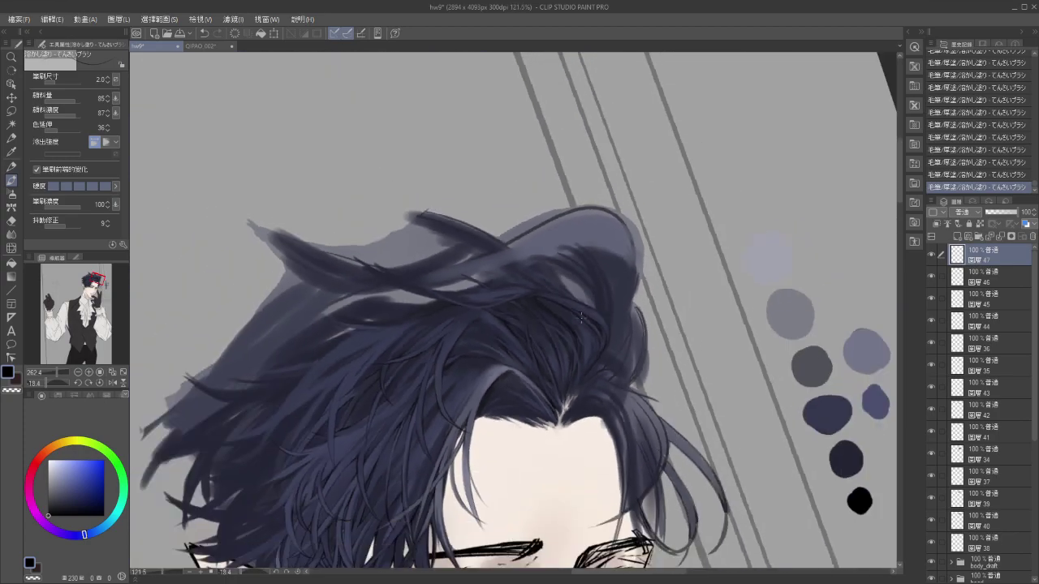
{"action": "scroll", "coordinate": [619, 397], "scroll_direction": "up", "scroll_amount": 7}
{"action": "scroll", "coordinate": [619, 398], "scroll_direction": "up", "scroll_amount": 5}
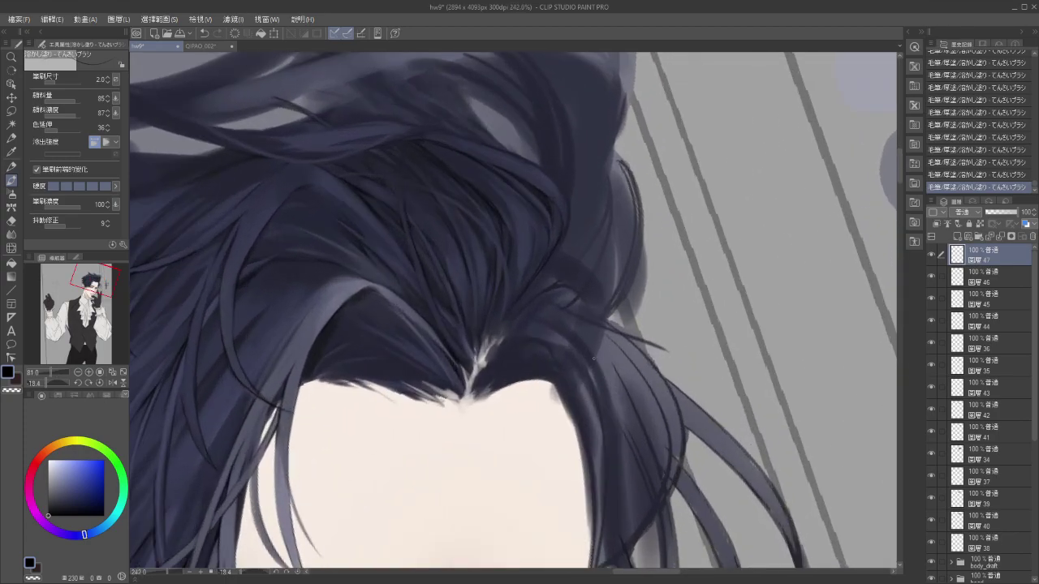
{"action": "left_click_drag", "start_coordinate": [581, 236], "coordinate": [608, 366]}
{"action": "scroll", "coordinate": [594, 351], "scroll_direction": "up", "scroll_amount": 3}
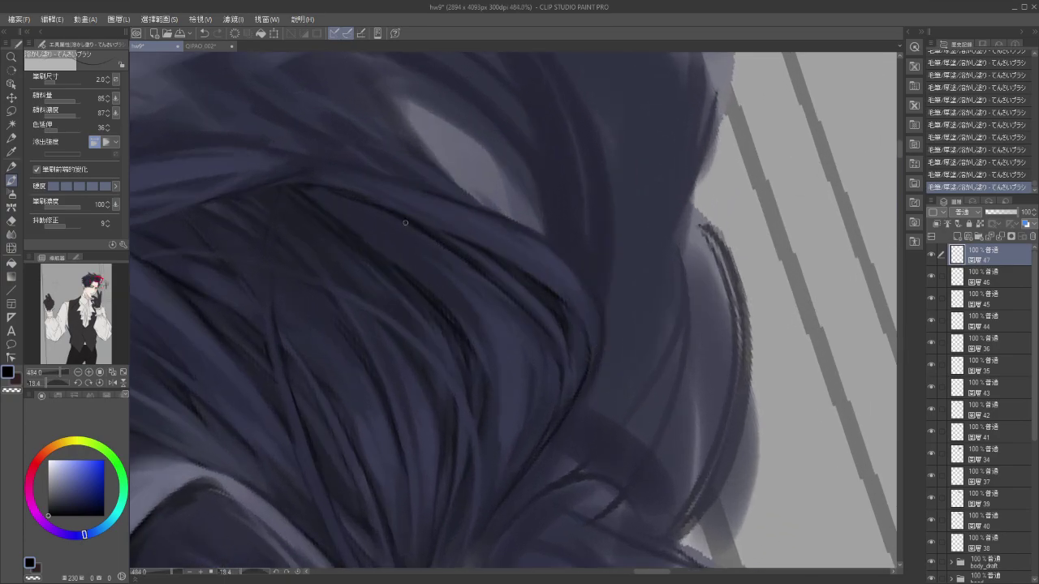
{"action": "left_click_drag", "start_coordinate": [549, 320], "coordinate": [582, 369]}
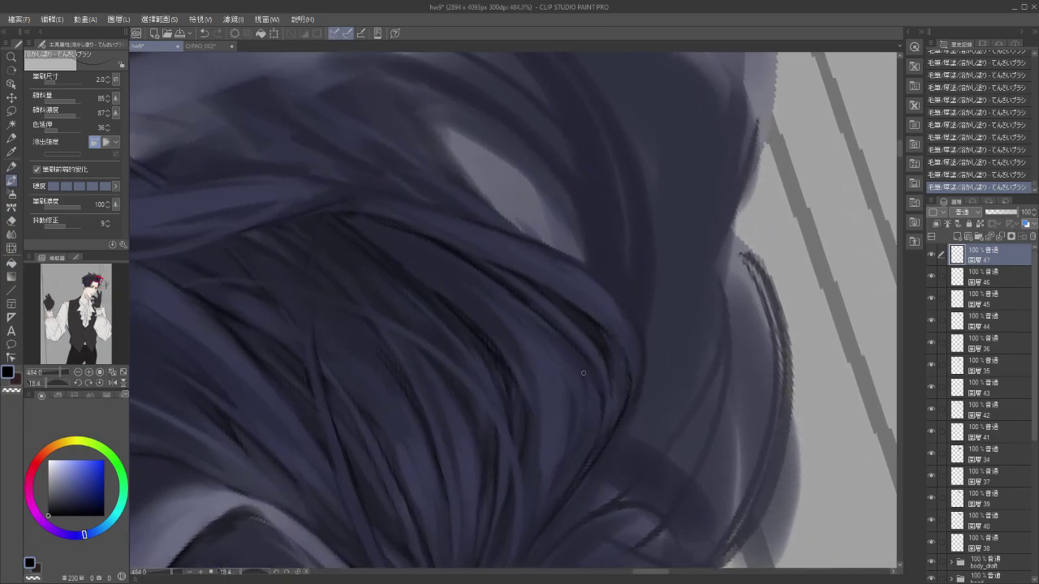
{"action": "scroll", "coordinate": [622, 415], "scroll_direction": "down", "scroll_amount": 2}
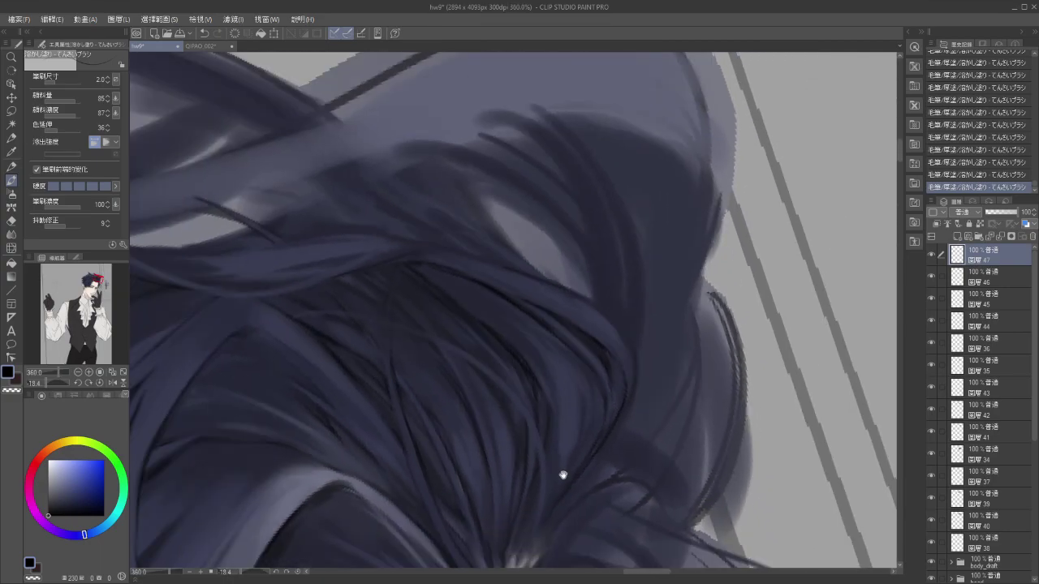
Sample a lighter grey-blue from the lock framing the forehead and try fine highlight strokes inside the crown lock's bend.
{"action": "left_click_drag", "start_coordinate": [560, 475], "coordinate": [568, 405]}
{"action": "left_click", "coordinate": [318, 417], "text": "alt"}
{"action": "left_click_drag", "start_coordinate": [618, 289], "coordinate": [629, 312]}
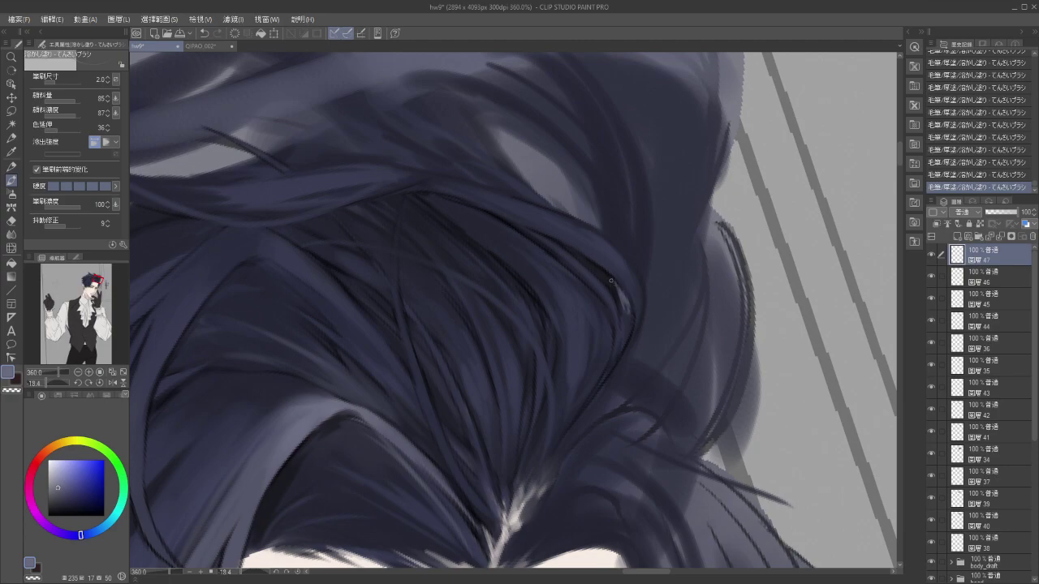
{"action": "mouse_move", "coordinate": [627, 310]}
{"action": "left_mouse_down"}
{"action": "mouse_move", "coordinate": [622, 343]}
{"action": "mouse_move", "coordinate": [625, 332]}
{"action": "left_mouse_up"}
{"action": "scroll", "coordinate": [307, 391], "scroll_direction": "down", "scroll_amount": 5}
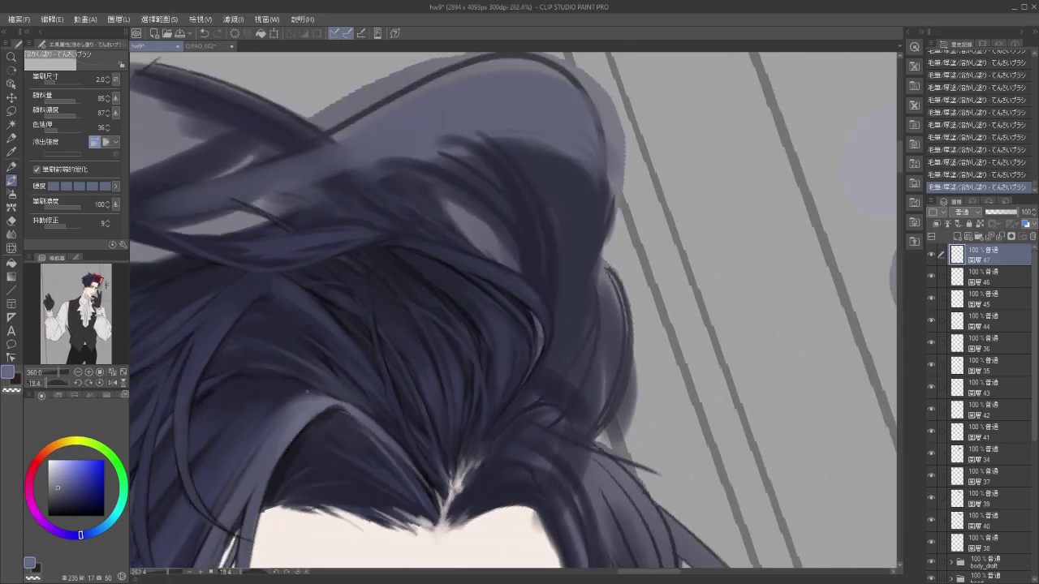
Review the crown and undo the highlights together with the other most recent strokes, eleven undos in all.
{"action": "scroll", "coordinate": [307, 391], "scroll_direction": "up", "scroll_amount": 4}
{"action": "scroll", "coordinate": [307, 392], "scroll_direction": "down", "scroll_amount": 4}
{"action": "left_click_drag", "start_coordinate": [510, 411], "coordinate": [563, 359]}
{"action": "key", "text": "ctrl+z"}
{"action": "key", "text": "ctrl+z"}
{"action": "key", "text": "ctrl+z"}
{"action": "key", "text": "ctrl+z"}
{"action": "key", "text": "ctrl+z"}
{"action": "key", "text": "ctrl+z"}
{"action": "key", "text": "ctrl+z"}
{"action": "key", "text": "ctrl+z"}
{"action": "key", "text": "ctrl+z"}
{"action": "key", "text": "ctrl+z"}
{"action": "key", "text": "ctrl+z"}
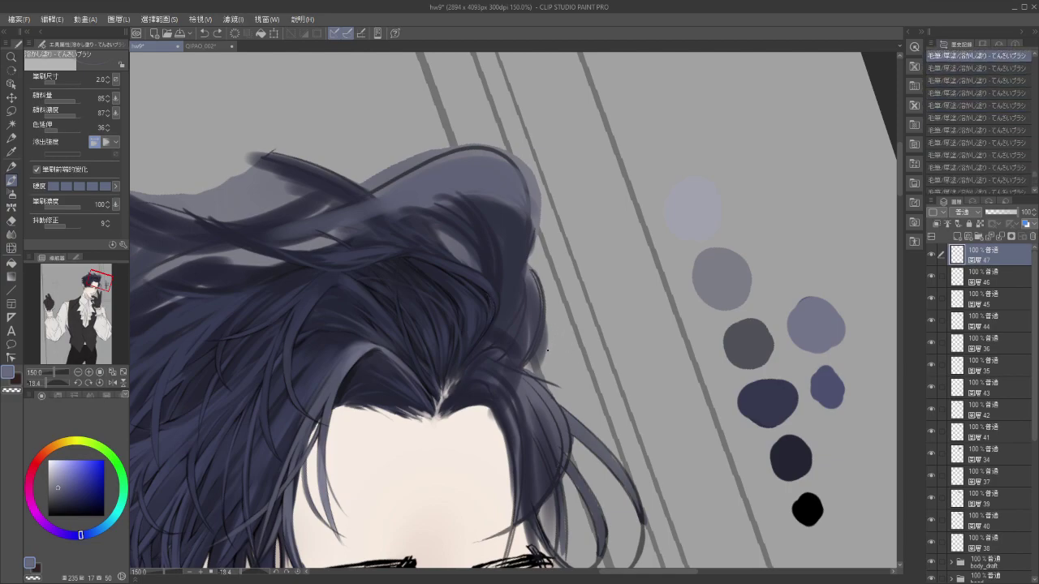
Sample a dark navy beside the crown lock, set the brush size to 5.0 and shade the lock's inner bend.
{"action": "left_click_drag", "start_coordinate": [532, 388], "coordinate": [694, 362]}
{"action": "left_click_drag", "start_coordinate": [533, 202], "coordinate": [593, 386]}
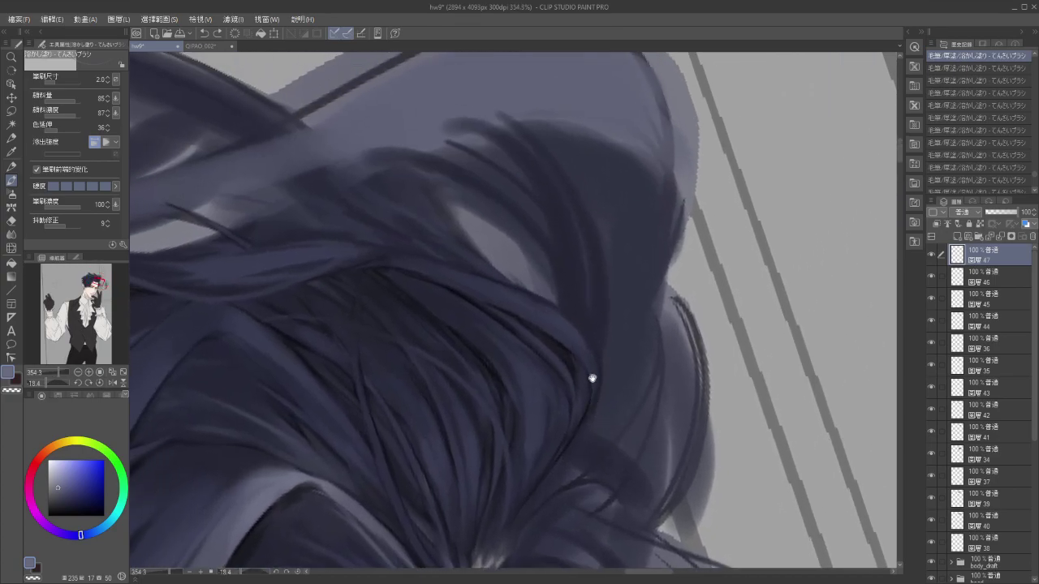
{"action": "key", "text": "i"}
{"action": "left_click", "coordinate": [573, 287]}
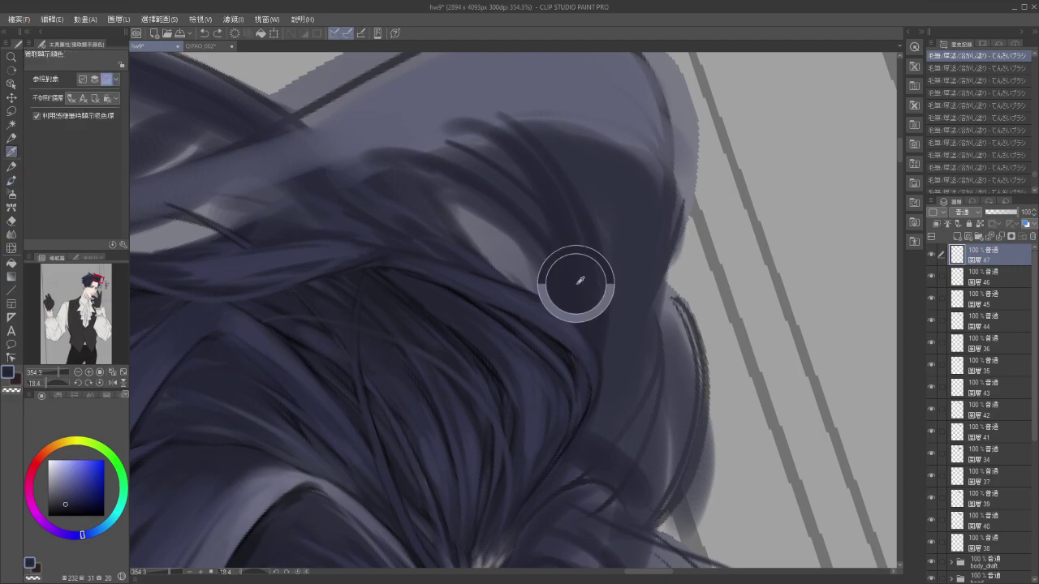
{"action": "key", "text": "b"}
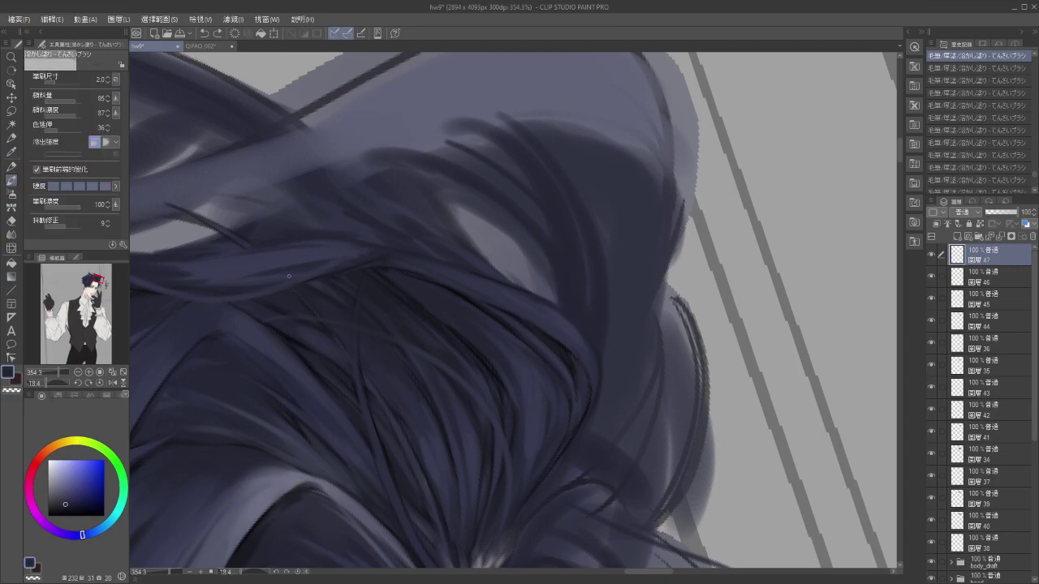
{"action": "key", "text": "]"}
{"action": "key", "text": "]"}
{"action": "key", "text": "]"}
{"action": "key", "text": "]"}
{"action": "mouse_move", "coordinate": [574, 359]}
{"action": "left_mouse_down"}
{"action": "mouse_move", "coordinate": [576, 420]}
{"action": "mouse_move", "coordinate": [563, 438]}
{"action": "left_mouse_up"}
{"action": "key", "text": "ctrl+z"}
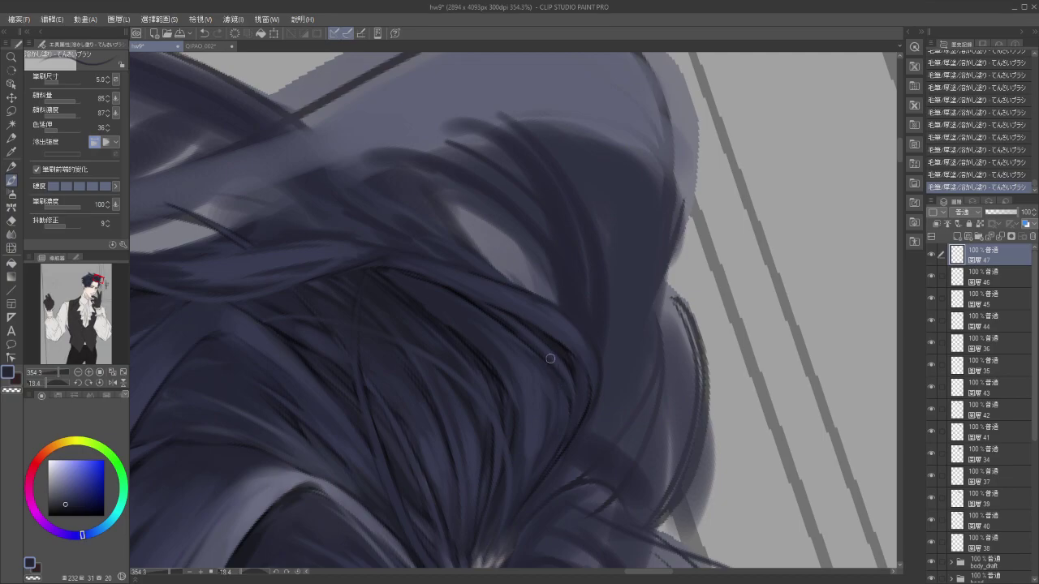
Draw fine black shadow lines inside the crown lock's bend at brush size 2.0, comparing the hair with and without them.
{"action": "left_click", "coordinate": [49, 516]}
{"action": "key", "text": "bracketleft"}
{"action": "key", "text": "bracketleft"}
{"action": "key", "text": "bracketleft"}
{"action": "key", "text": "ctrl+z"}
{"action": "key", "text": "ctrl+y"}
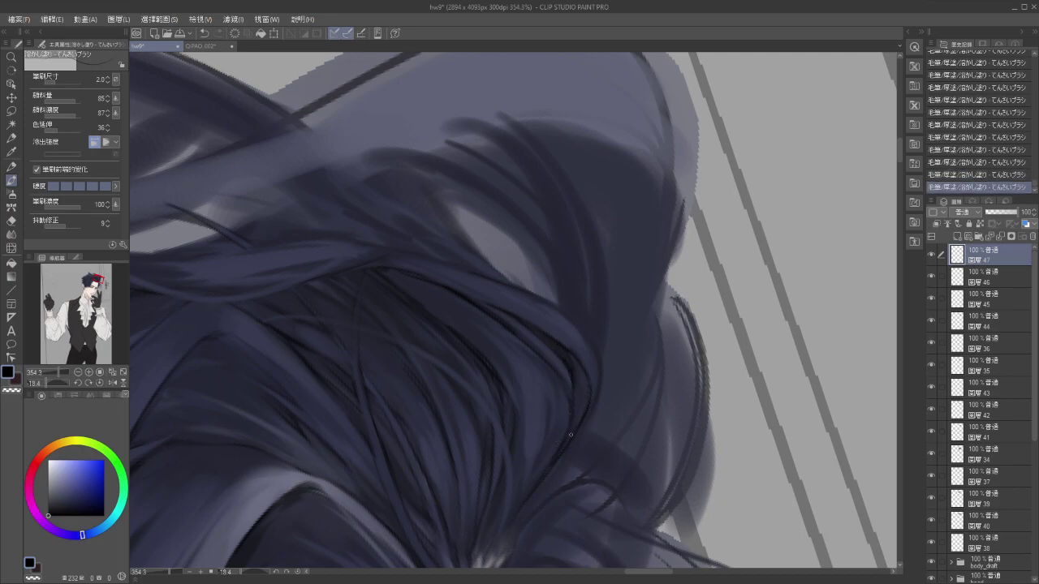
{"action": "key", "text": "ctrl+z"}
{"action": "key", "text": "ctrl+z"}
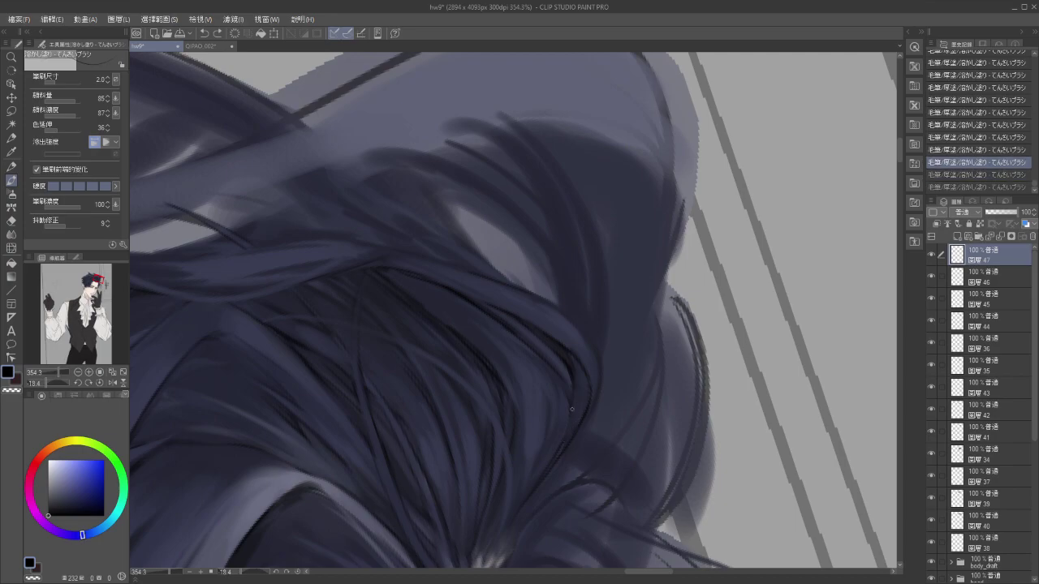
{"action": "key", "text": "ctrl+y"}
{"action": "key", "text": "ctrl+y"}
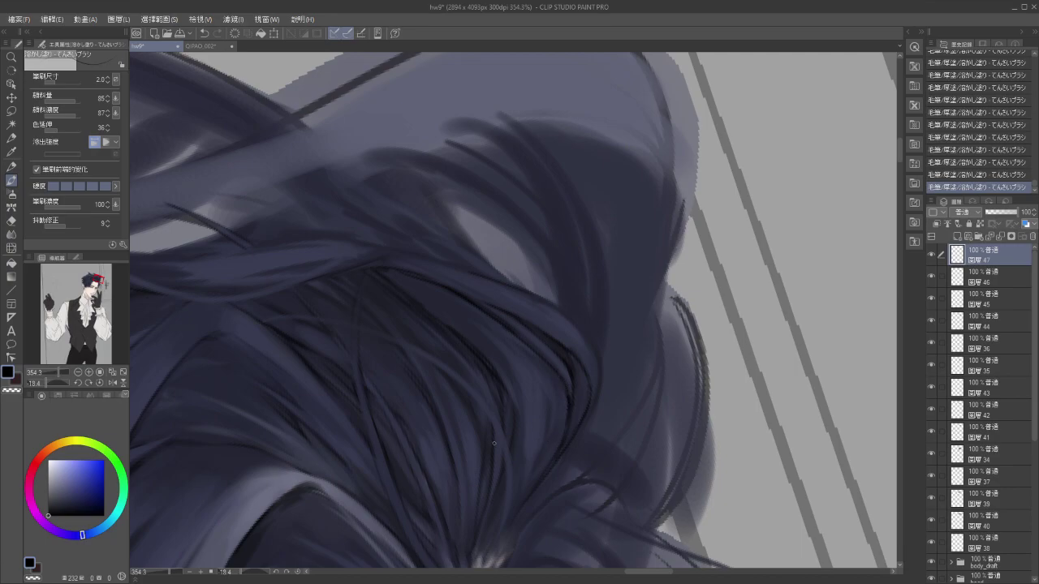
Sample dark navy tones around the crown lock's bend and soften the black shadow inside it at brush size 2.0.
{"action": "scroll", "coordinate": [493, 442], "scroll_direction": "down", "scroll_amount": 5}
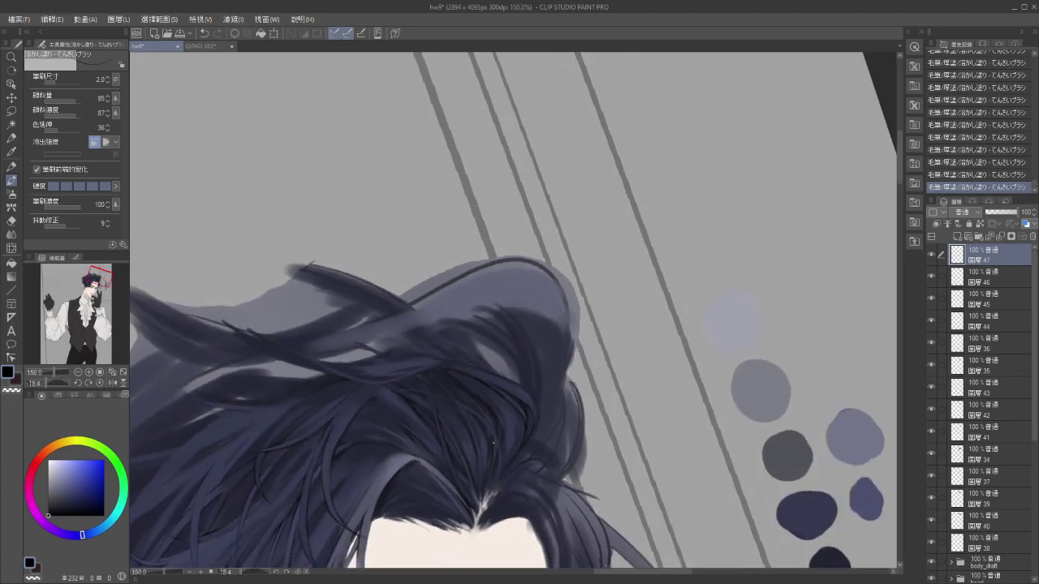
{"action": "scroll", "coordinate": [589, 329], "scroll_direction": "up", "scroll_amount": 5}
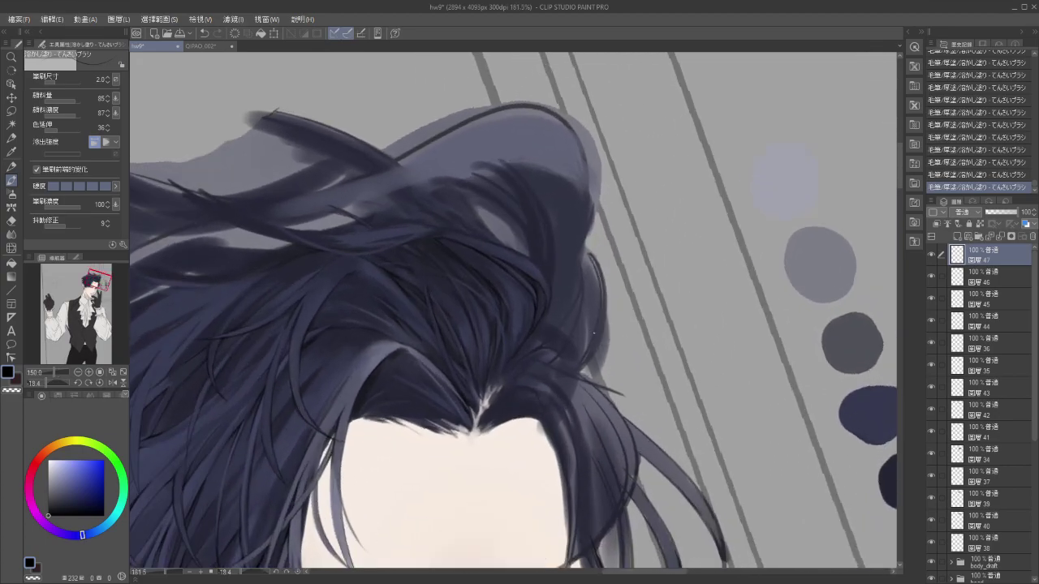
{"action": "scroll", "coordinate": [588, 329], "scroll_direction": "up", "scroll_amount": 4}
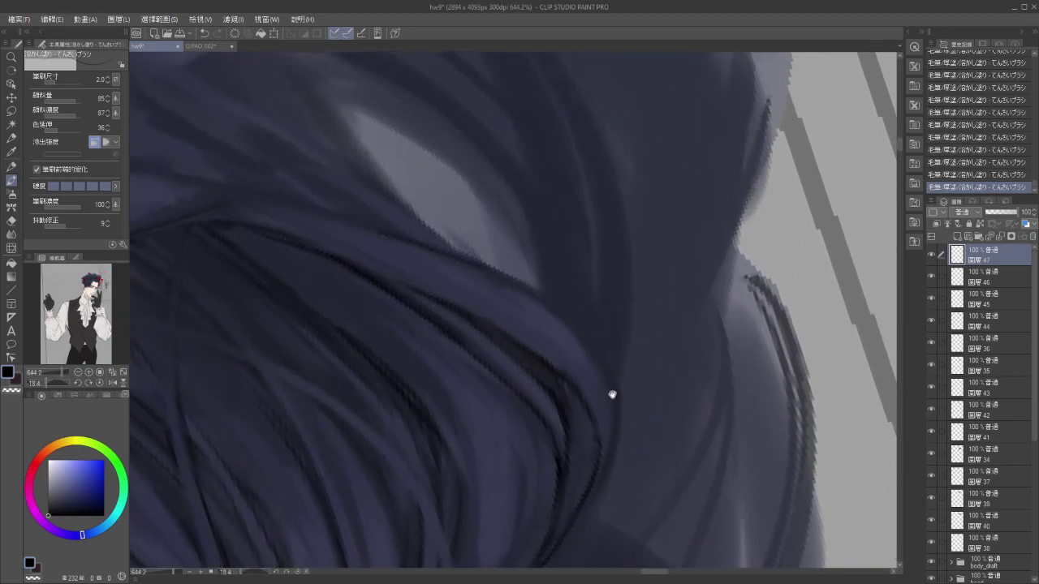
{"action": "left_click", "coordinate": [591, 394], "text": "alt"}
{"action": "scroll", "coordinate": [602, 418], "scroll_direction": "down", "scroll_amount": 6}
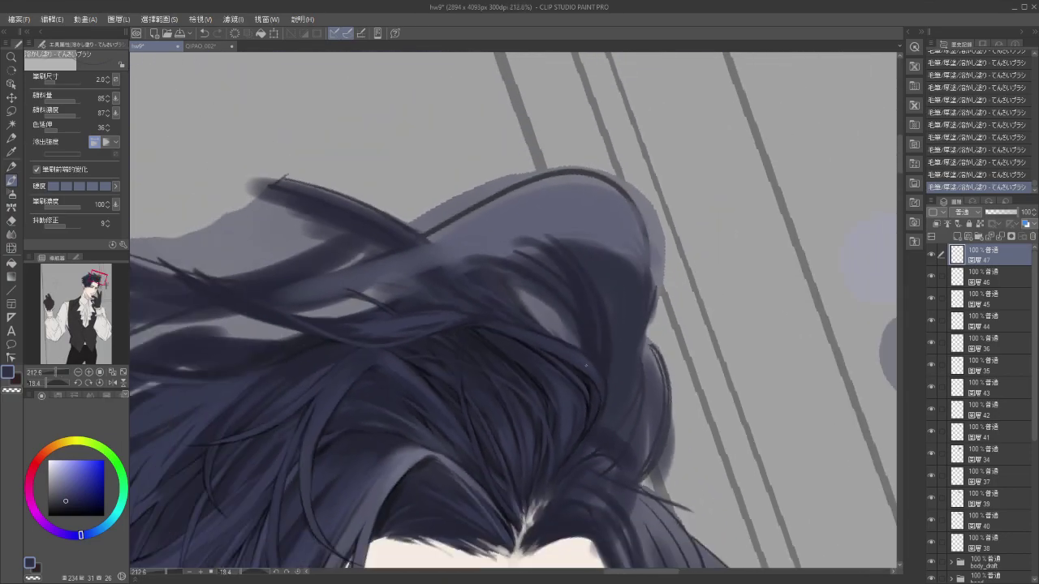
{"action": "scroll", "coordinate": [588, 370], "scroll_direction": "up", "scroll_amount": 6}
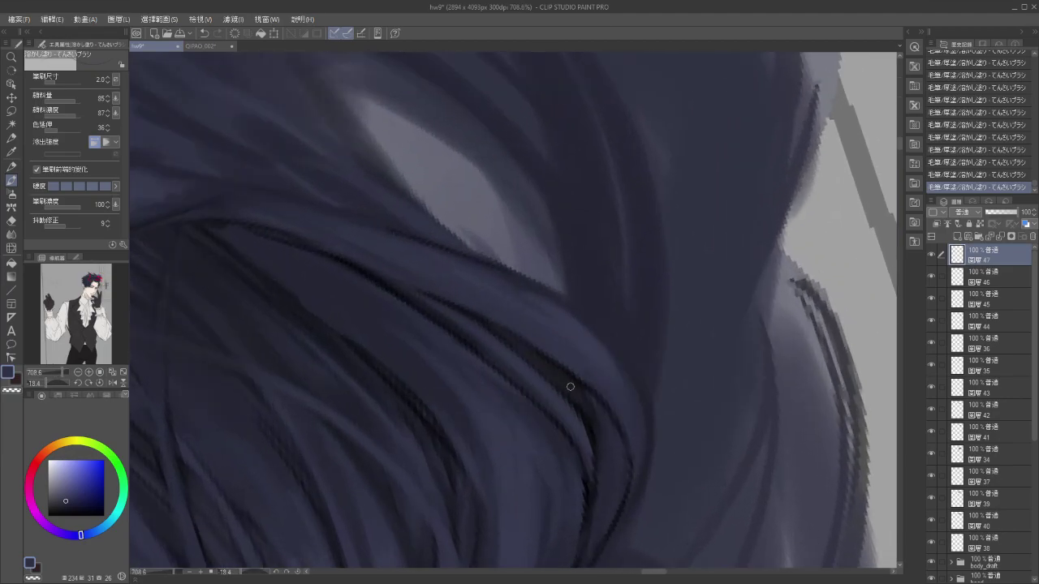
{"action": "key", "text": "alt"}
{"action": "mouse_move", "coordinate": [572, 380]}
{"action": "left_mouse_down"}
{"action": "mouse_move", "coordinate": [558, 367]}
{"action": "mouse_move", "coordinate": [567, 381]}
{"action": "left_mouse_up"}
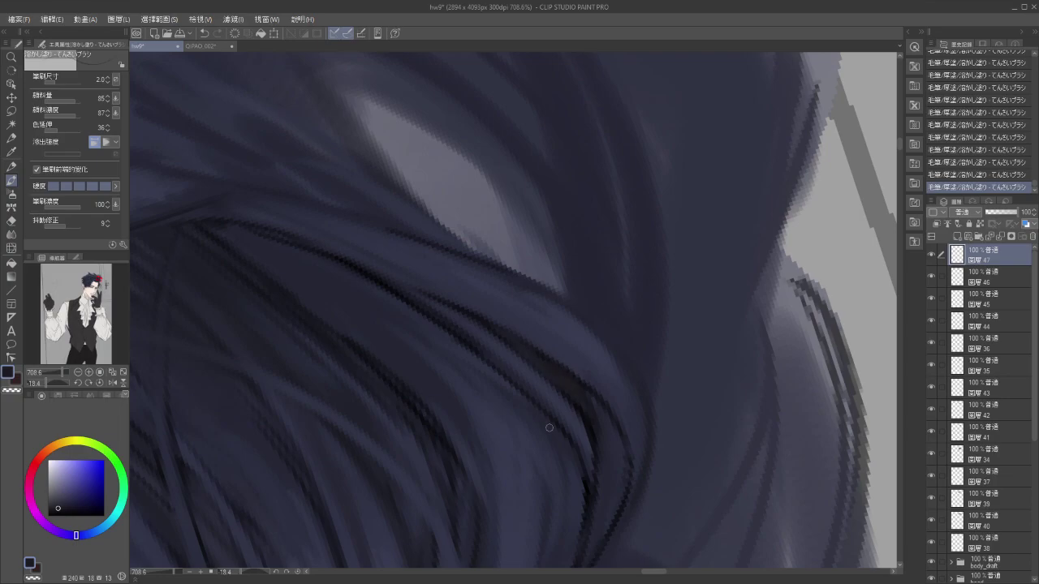
Sample a mid navy from the crown lock, set the brush size to 5.0 and smooth the strands around its outer bend.
{"action": "scroll", "coordinate": [549, 427], "scroll_direction": "down", "scroll_amount": 6}
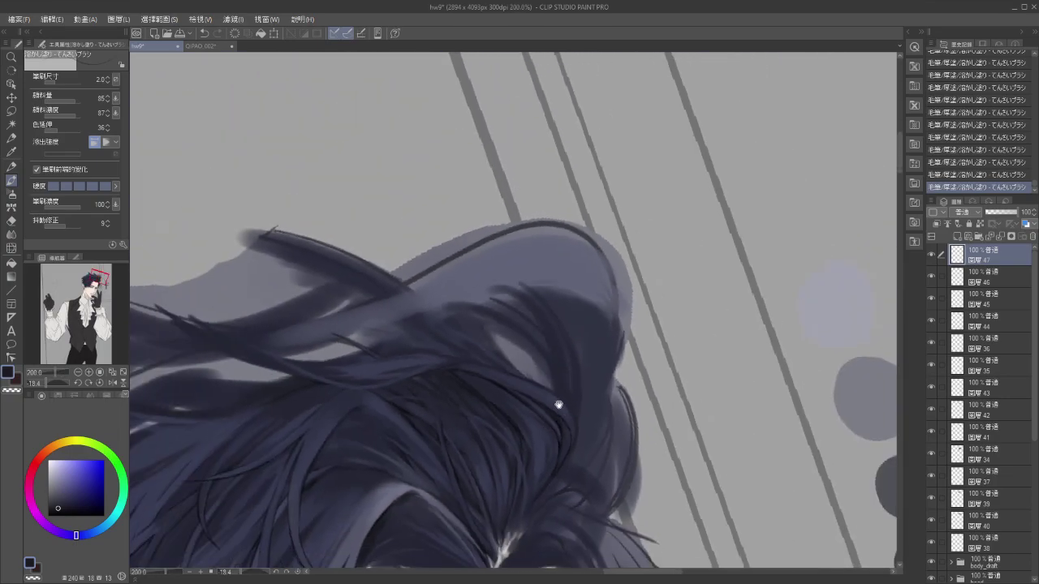
{"action": "scroll", "coordinate": [558, 404], "scroll_direction": "down", "scroll_amount": 5}
{"action": "scroll", "coordinate": [570, 334], "scroll_direction": "down", "scroll_amount": 1}
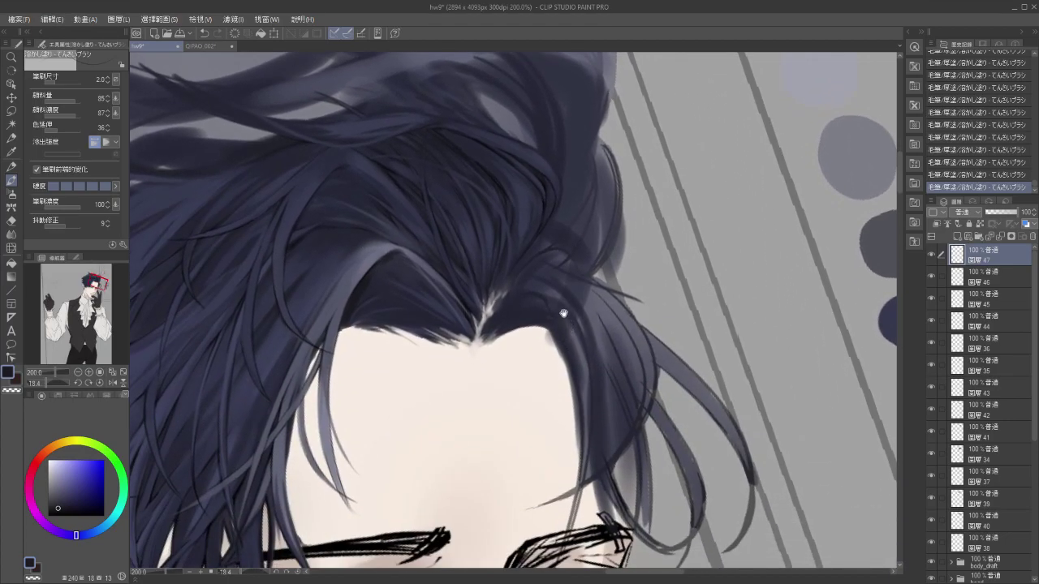
{"action": "left_click_drag", "start_coordinate": [563, 313], "coordinate": [574, 396]}
{"action": "scroll", "coordinate": [564, 367], "scroll_direction": "up", "scroll_amount": 6}
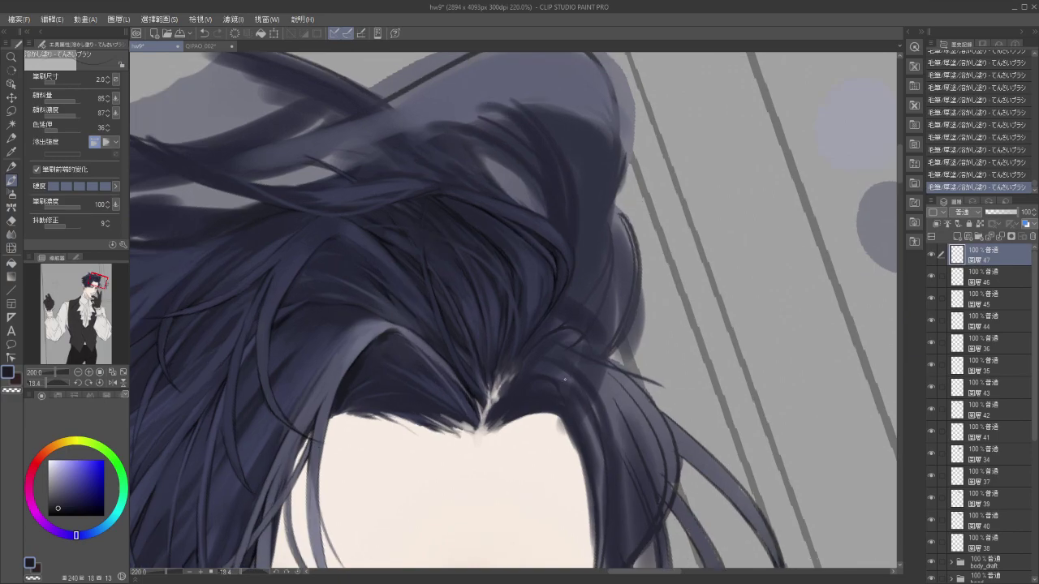
{"action": "left_click_drag", "start_coordinate": [593, 213], "coordinate": [618, 471]}
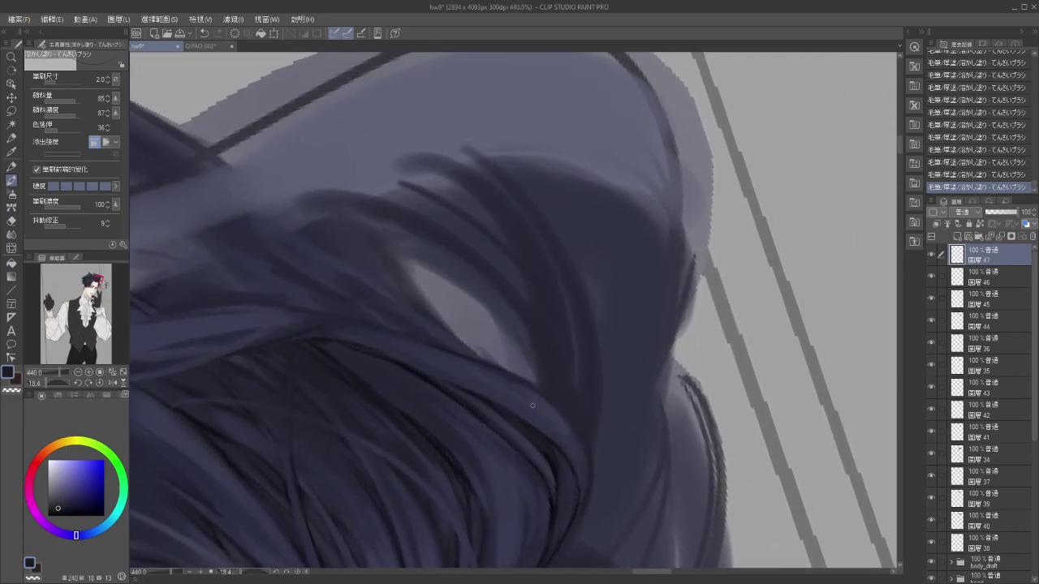
{"action": "left_click_drag", "start_coordinate": [560, 439], "coordinate": [554, 386]}
{"action": "left_click", "coordinate": [550, 350], "text": "alt"}
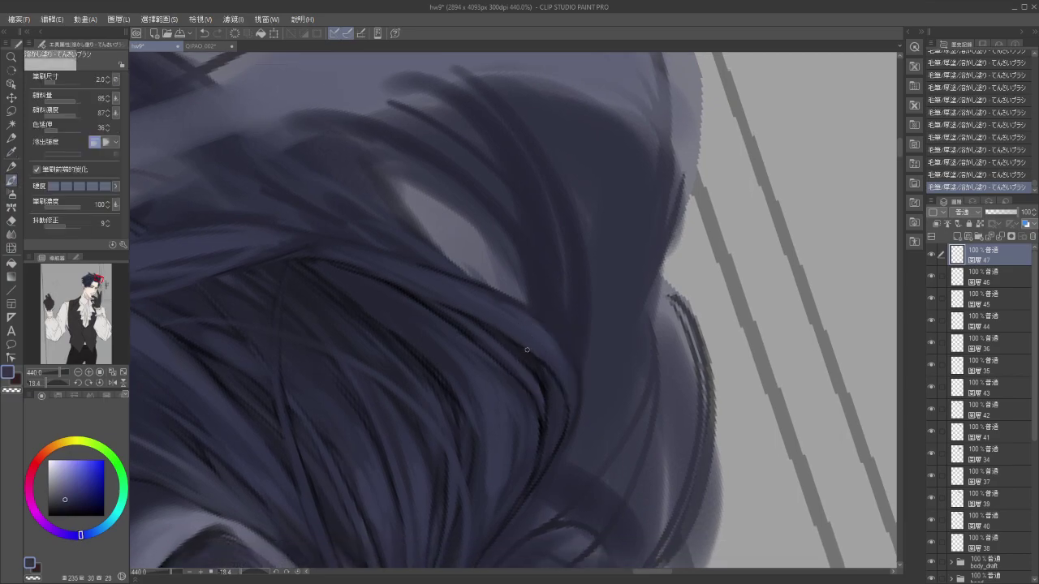
{"action": "left_click", "coordinate": [107, 78]}
{"action": "left_click_drag", "start_coordinate": [552, 413], "coordinate": [632, 323]}
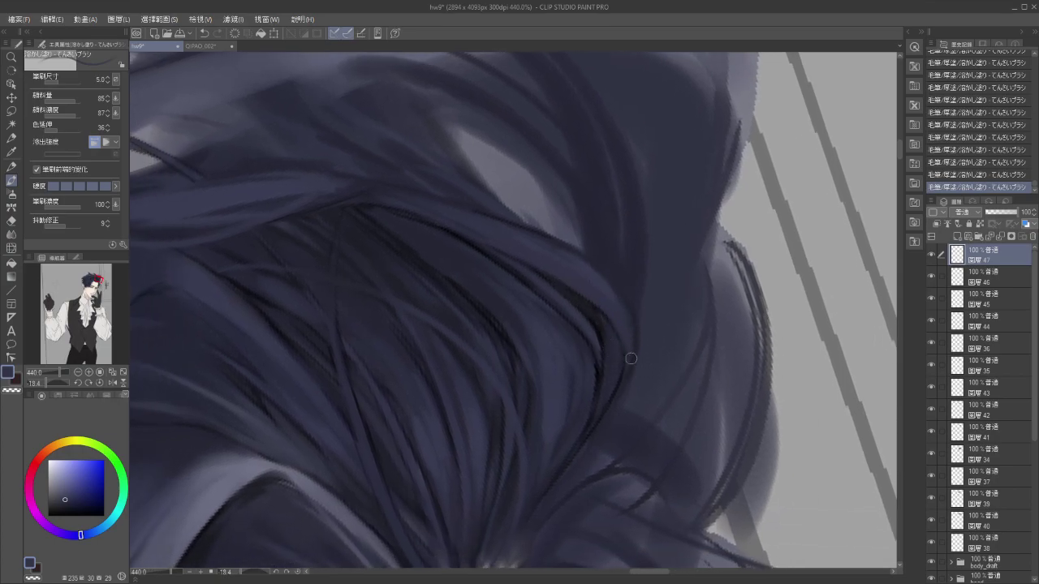
{"action": "left_click_drag", "start_coordinate": [613, 311], "coordinate": [633, 342]}
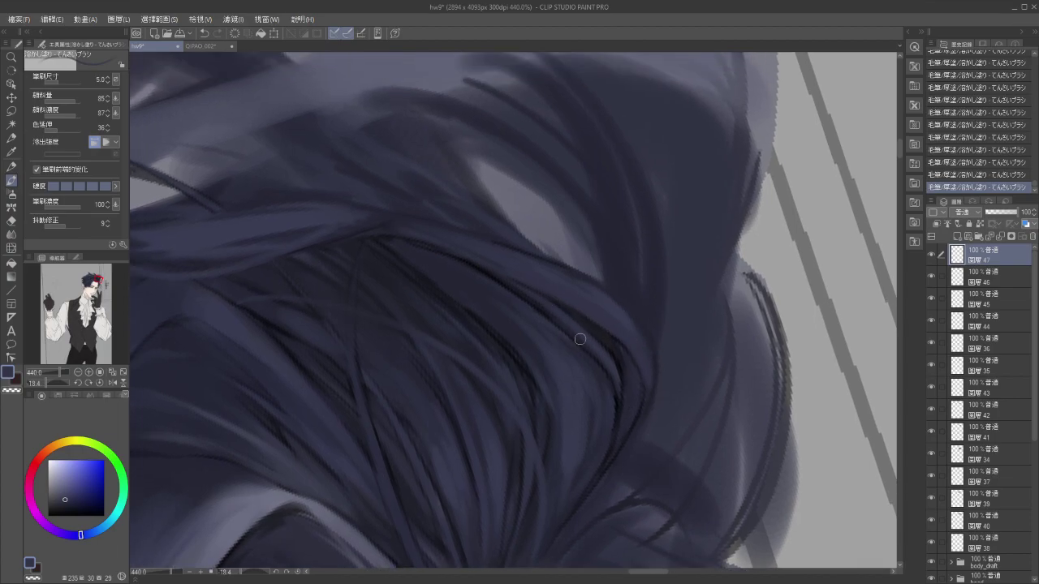
Sample the navy between the bend's shadow lines and blend it over the crown lock's inner strands.
{"action": "left_click", "coordinate": [590, 342], "text": "alt"}
{"action": "scroll", "coordinate": [530, 373], "scroll_direction": "down", "scroll_amount": 3}
{"action": "scroll", "coordinate": [529, 373], "scroll_direction": "down", "scroll_amount": 1}
{"action": "scroll", "coordinate": [530, 373], "scroll_direction": "up", "scroll_amount": 2}
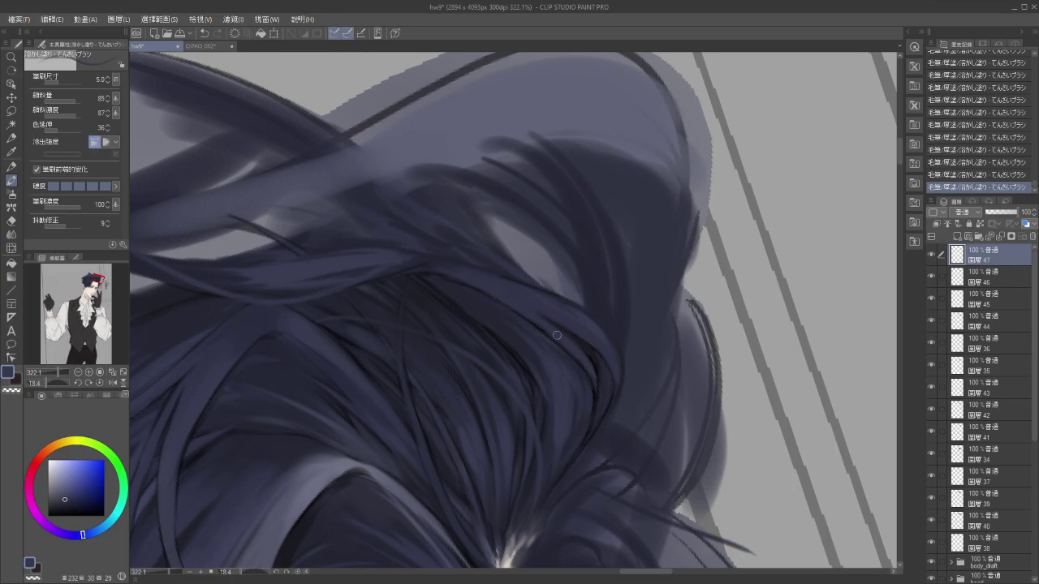
{"action": "left_click_drag", "start_coordinate": [545, 391], "coordinate": [576, 316]}
{"action": "scroll", "coordinate": [522, 342], "scroll_direction": "down", "scroll_amount": 1}
{"action": "scroll", "coordinate": [522, 342], "scroll_direction": "down", "scroll_amount": 6}
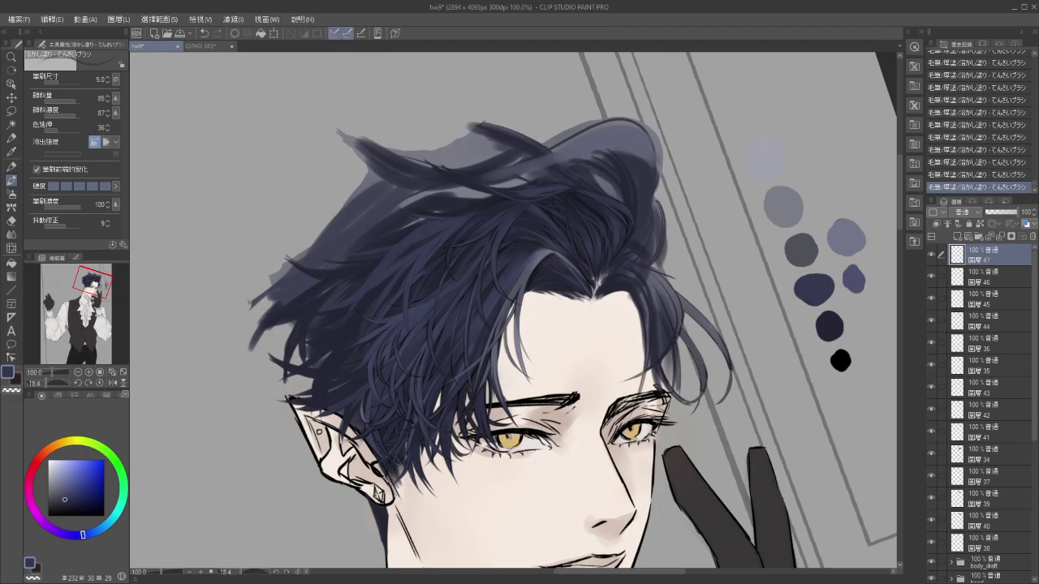
Refine the strands on the crown lock's inner bend, comparing the hair with and without the last two strokes.
{"action": "scroll", "coordinate": [593, 278], "scroll_direction": "up", "scroll_amount": 6}
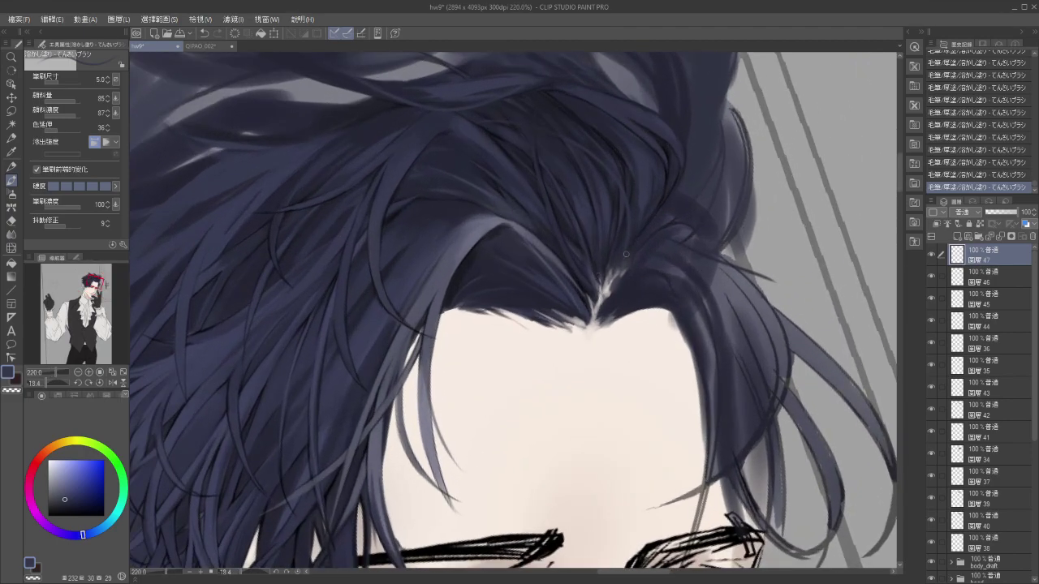
{"action": "left_click_drag", "start_coordinate": [631, 239], "coordinate": [579, 369]}
{"action": "scroll", "coordinate": [585, 366], "scroll_direction": "up", "scroll_amount": 3}
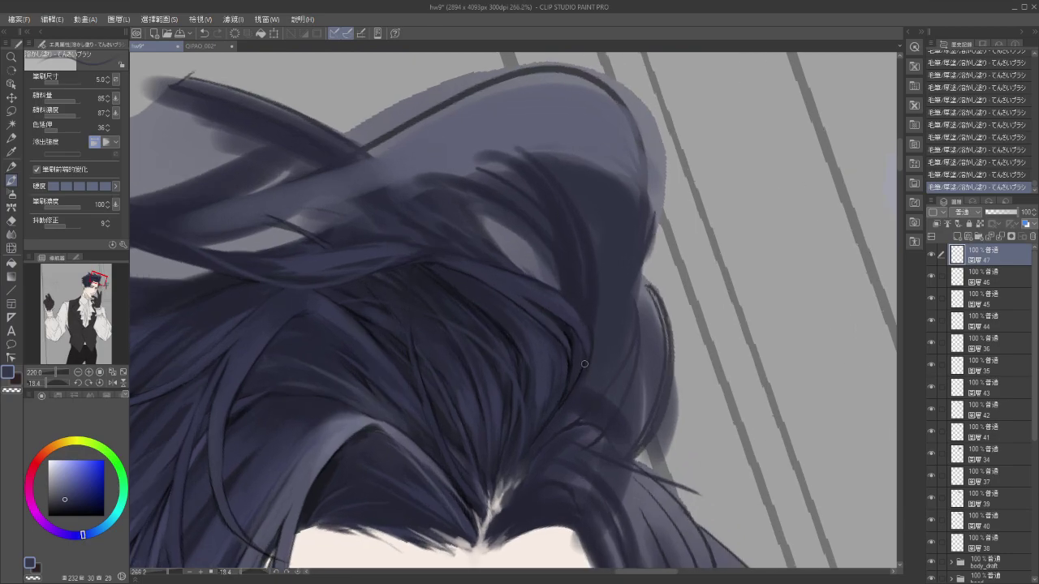
{"action": "scroll", "coordinate": [581, 361], "scroll_direction": "down", "scroll_amount": 1}
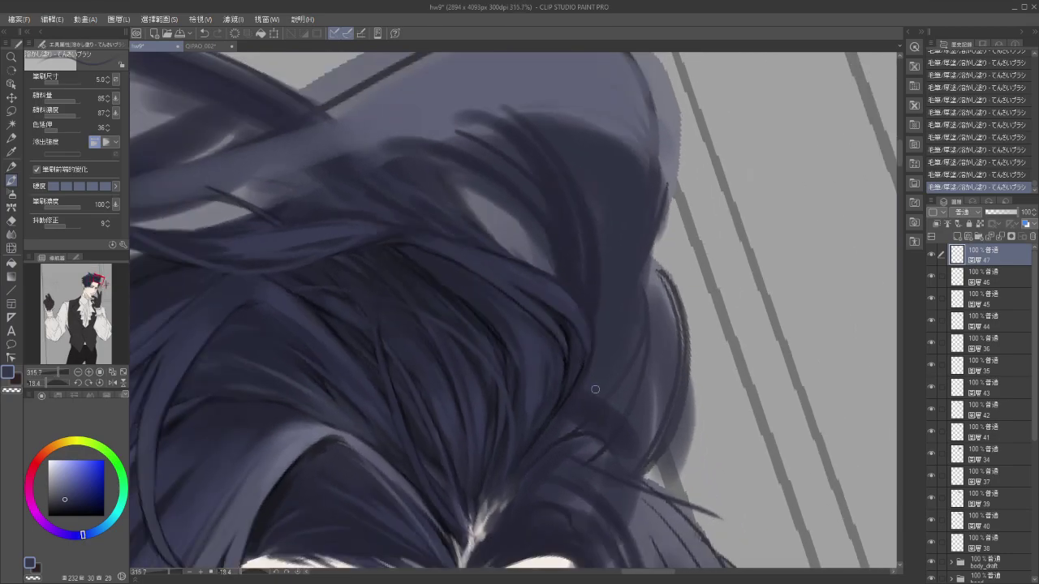
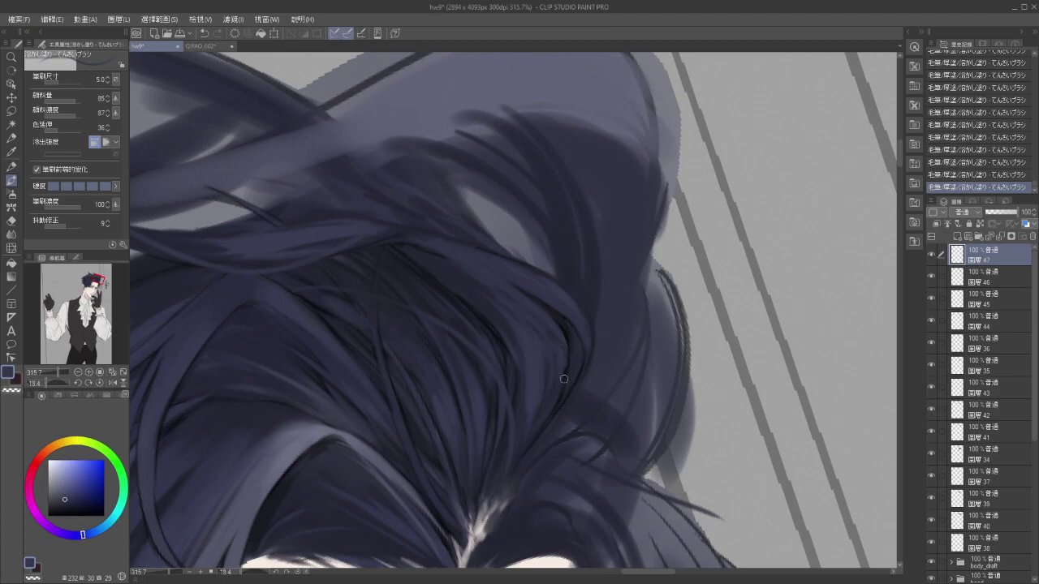
{"action": "key", "text": "ctrl+z"}
{"action": "key", "text": "ctrl+z"}
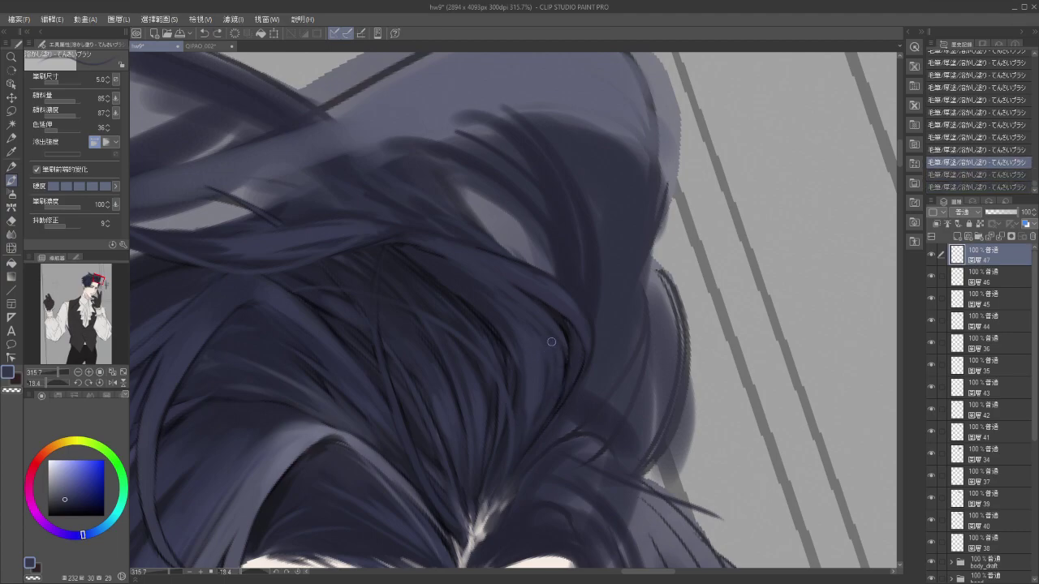
{"action": "key", "text": "ctrl+y"}
{"action": "key", "text": "ctrl+y"}
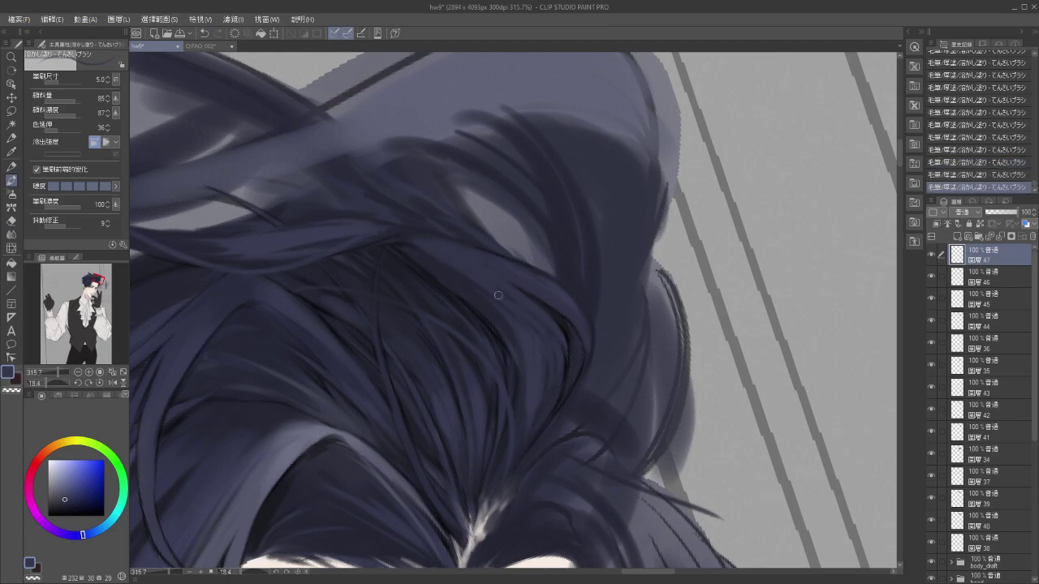
Set the brush size to 9.8, sample navy tones from the crown lock and paint broad, smooth strokes along its length.
{"action": "left_click_drag", "start_coordinate": [61, 77], "coordinate": [60, 91]}
{"action": "left_click", "coordinate": [529, 276], "text": "alt"}
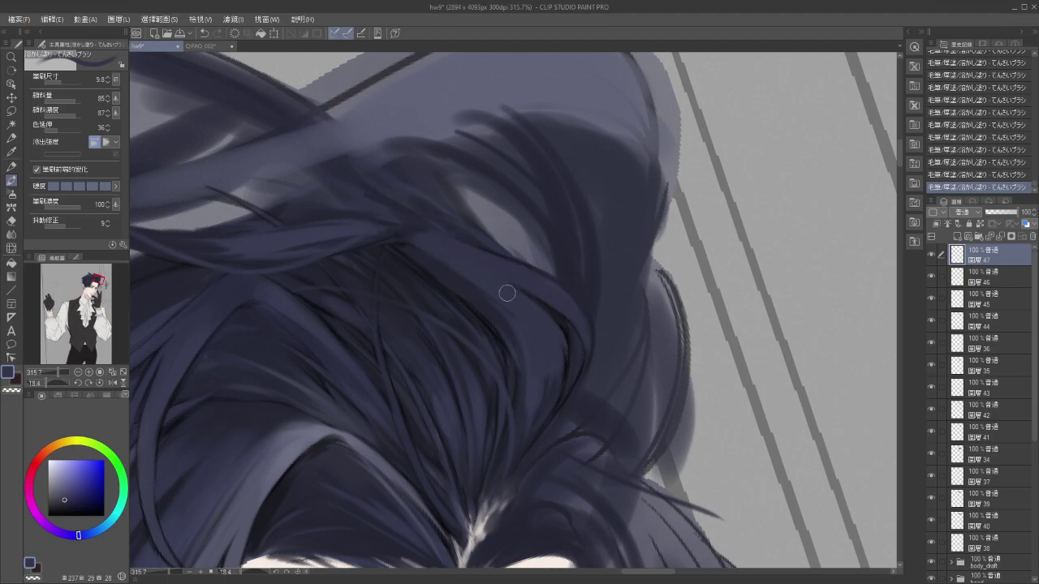
{"action": "left_click", "coordinate": [532, 347], "text": "alt"}
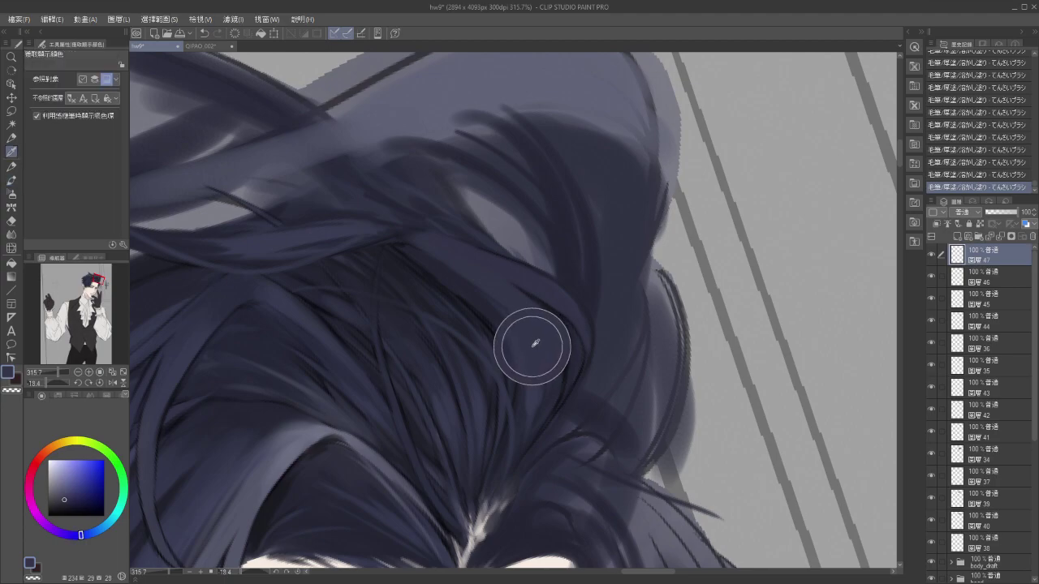
{"action": "left_click", "coordinate": [535, 332], "text": "alt"}
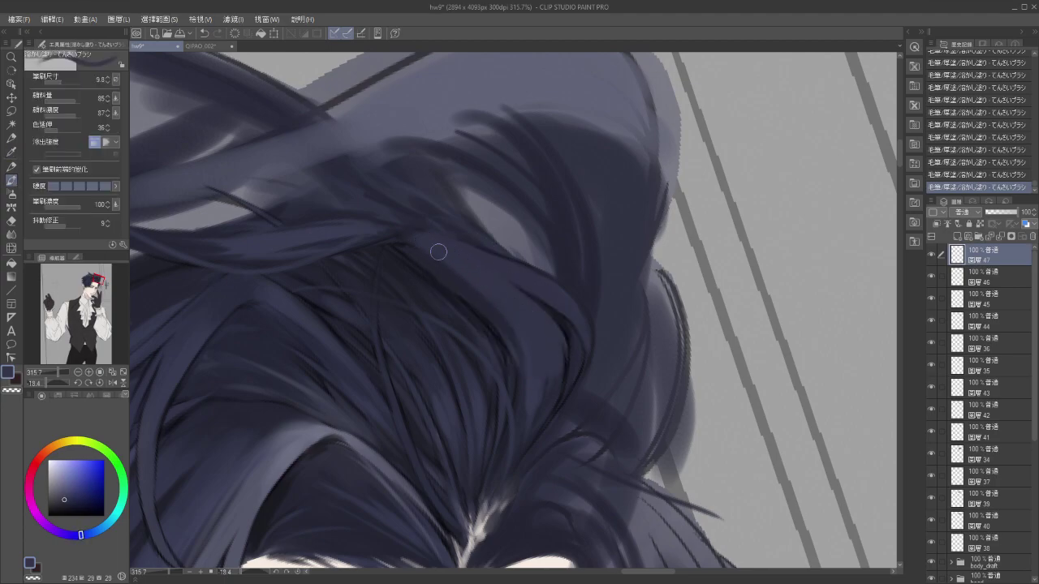
{"action": "left_click_drag", "start_coordinate": [539, 340], "coordinate": [526, 304]}
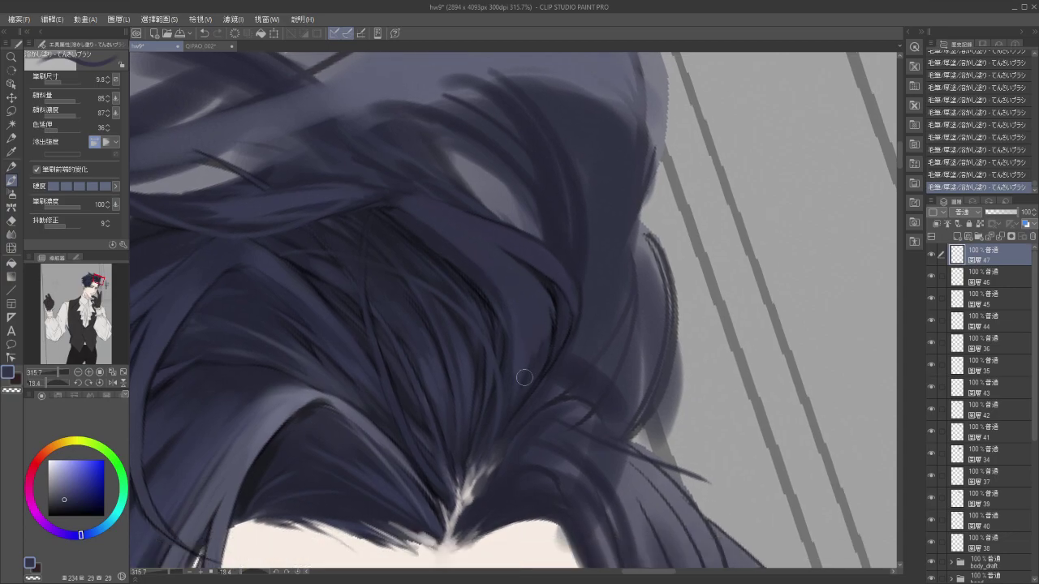
{"action": "left_click_drag", "start_coordinate": [519, 343], "coordinate": [535, 293]}
Sample a darker navy beside the crown lock and shade its upper part towards the bend, redoing one stroke.
{"action": "scroll", "coordinate": [492, 335], "scroll_direction": "down", "scroll_amount": 3}
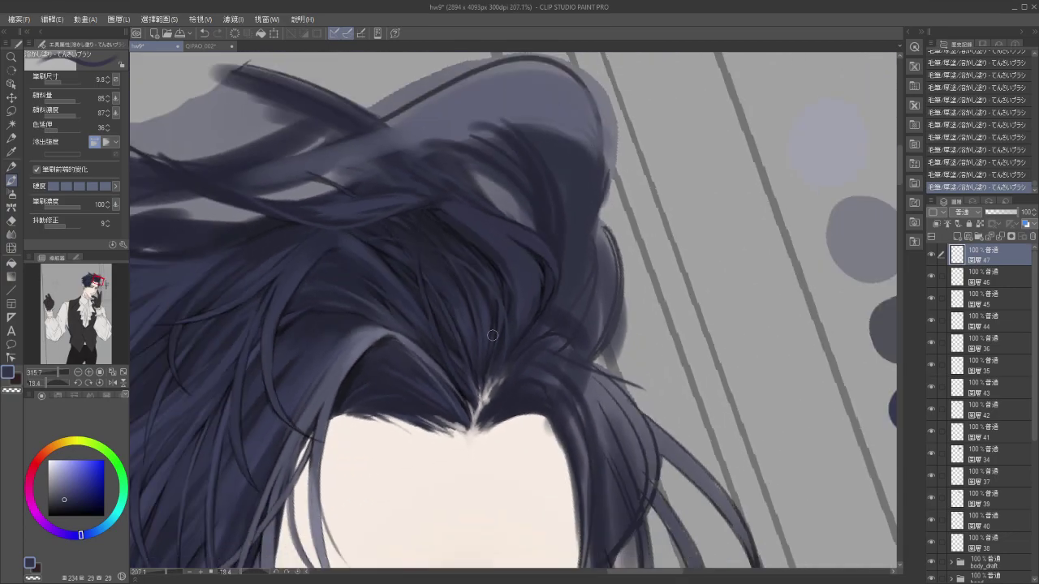
{"action": "mouse_move", "coordinate": [524, 391]}
{"action": "left_mouse_down"}
{"action": "mouse_move", "coordinate": [653, 284]}
{"action": "mouse_move", "coordinate": [587, 331]}
{"action": "mouse_move", "coordinate": [544, 388]}
{"action": "left_mouse_up"}
{"action": "scroll", "coordinate": [586, 338], "scroll_direction": "up", "scroll_amount": 3}
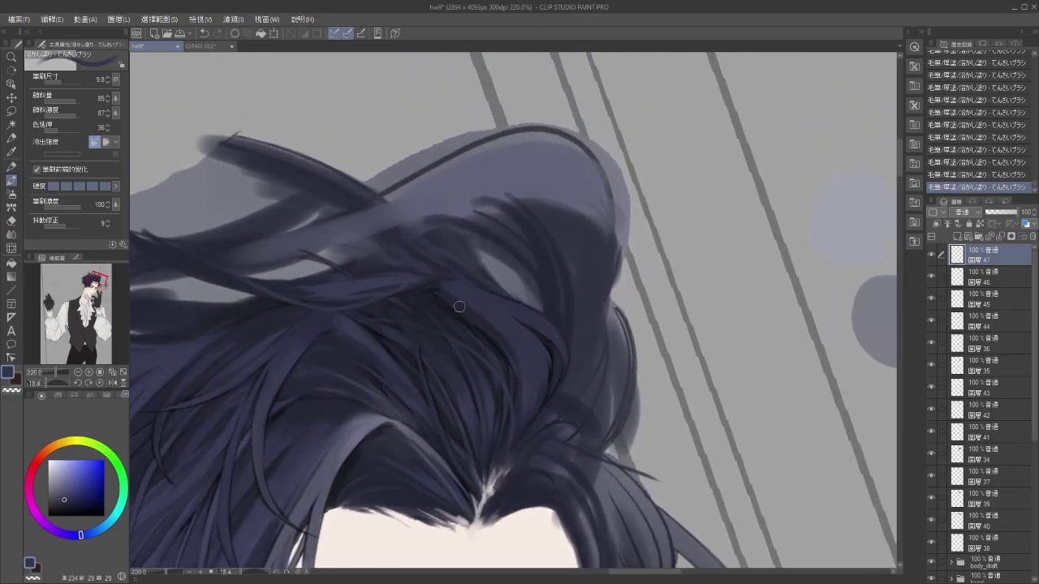
{"action": "left_click", "coordinate": [463, 307], "text": "alt"}
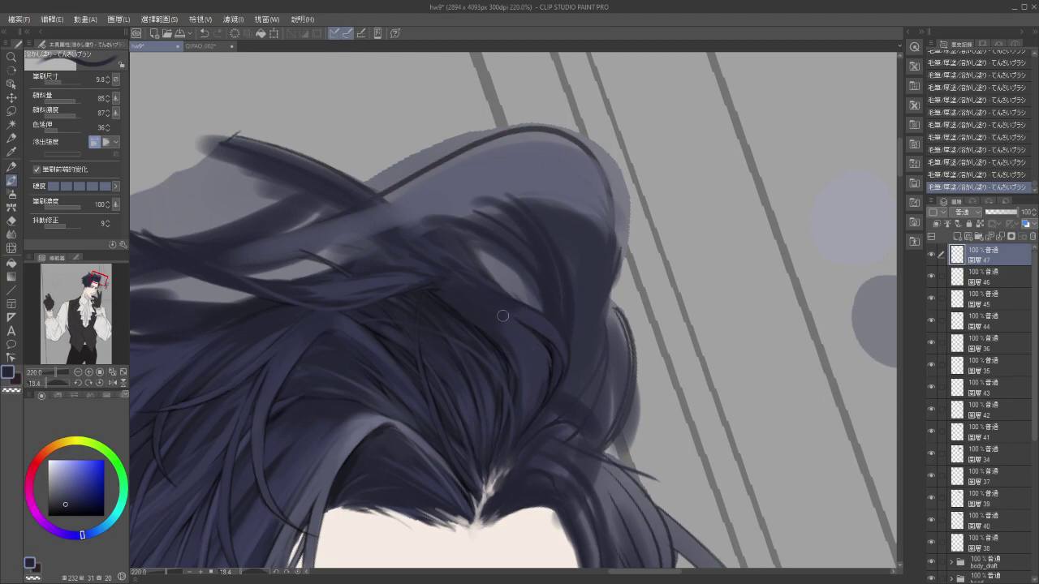
{"action": "left_click_drag", "start_coordinate": [509, 315], "coordinate": [535, 356]}
{"action": "key", "text": "ctrl+z"}
{"action": "left_click_drag", "start_coordinate": [504, 319], "coordinate": [530, 350]}
{"action": "scroll", "coordinate": [538, 352], "scroll_direction": "down", "scroll_amount": 3}
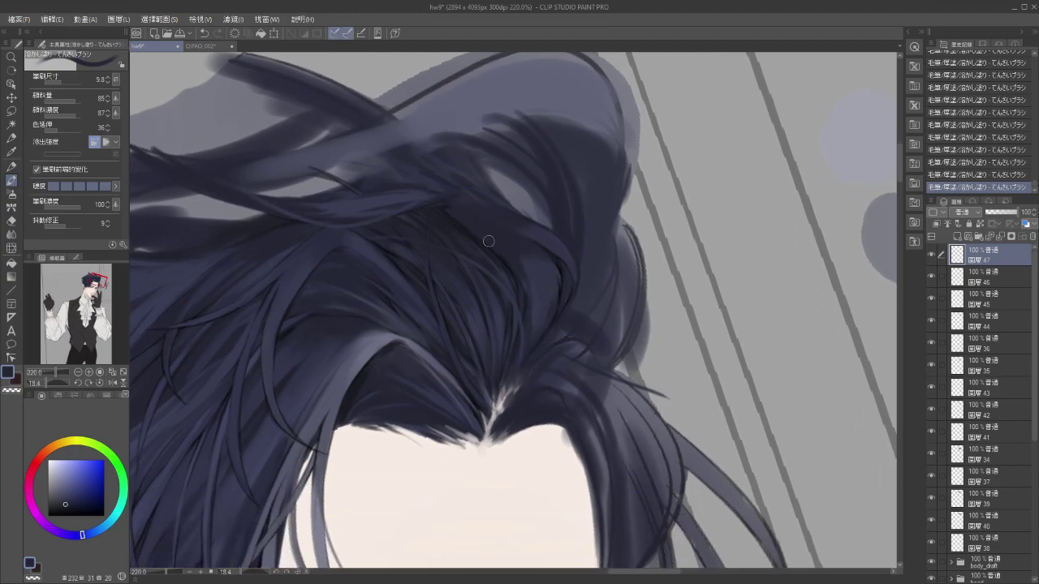
{"action": "left_click_drag", "start_coordinate": [494, 242], "coordinate": [512, 248]}
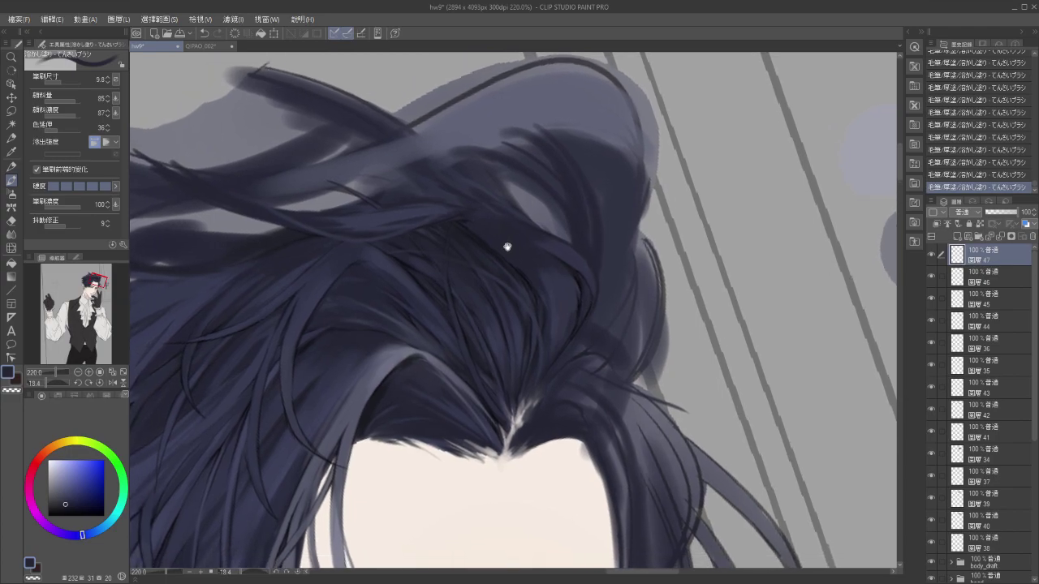
Cover the pale parting above the forehead with dark navy strokes, adding a new layer for the final strands.
{"action": "scroll", "coordinate": [479, 246], "scroll_direction": "down", "scroll_amount": 4}
{"action": "mouse_move", "coordinate": [522, 390]}
{"action": "left_mouse_down"}
{"action": "mouse_move", "coordinate": [543, 368]}
{"action": "mouse_move", "coordinate": [536, 409]}
{"action": "left_mouse_up"}
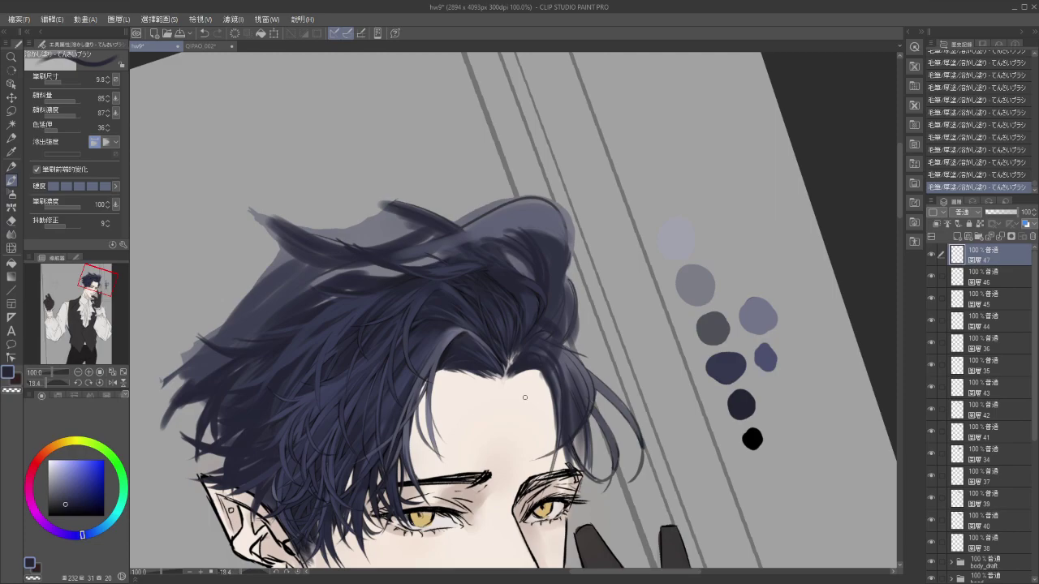
{"action": "mouse_move", "coordinate": [507, 425]}
{"action": "left_mouse_down"}
{"action": "mouse_move", "coordinate": [652, 314]}
{"action": "mouse_move", "coordinate": [557, 390]}
{"action": "left_mouse_up"}
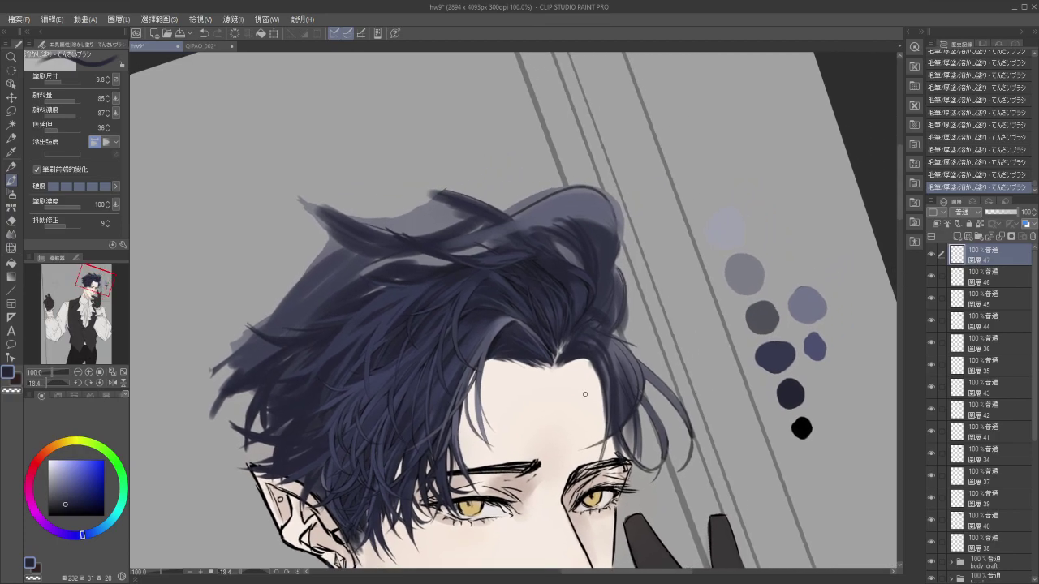
{"action": "scroll", "coordinate": [584, 393], "scroll_direction": "up", "scroll_amount": 3}
{"action": "left_click_drag", "start_coordinate": [543, 402], "coordinate": [529, 441]}
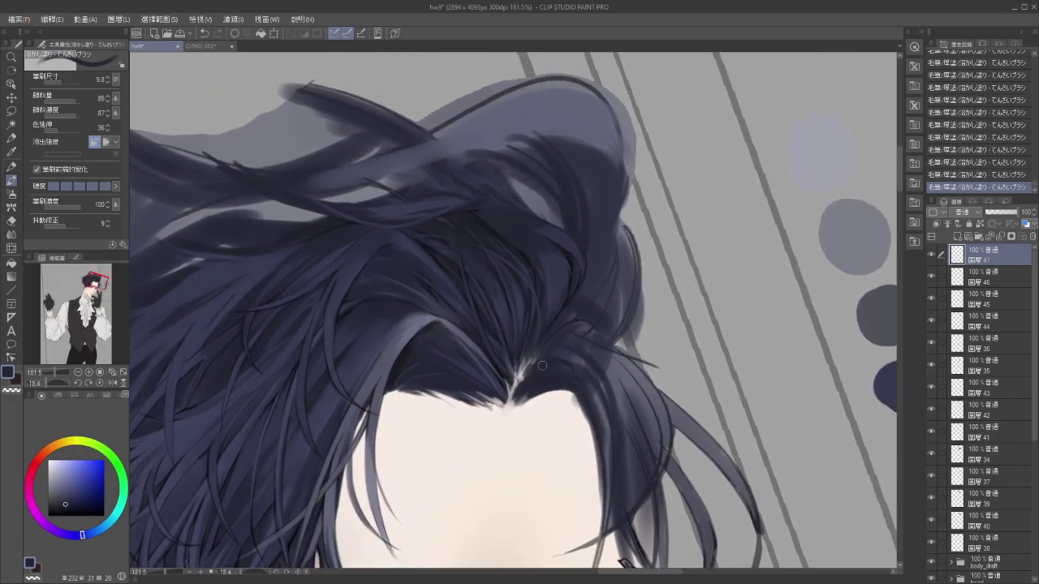
{"action": "left_click_drag", "start_coordinate": [532, 357], "coordinate": [511, 399]}
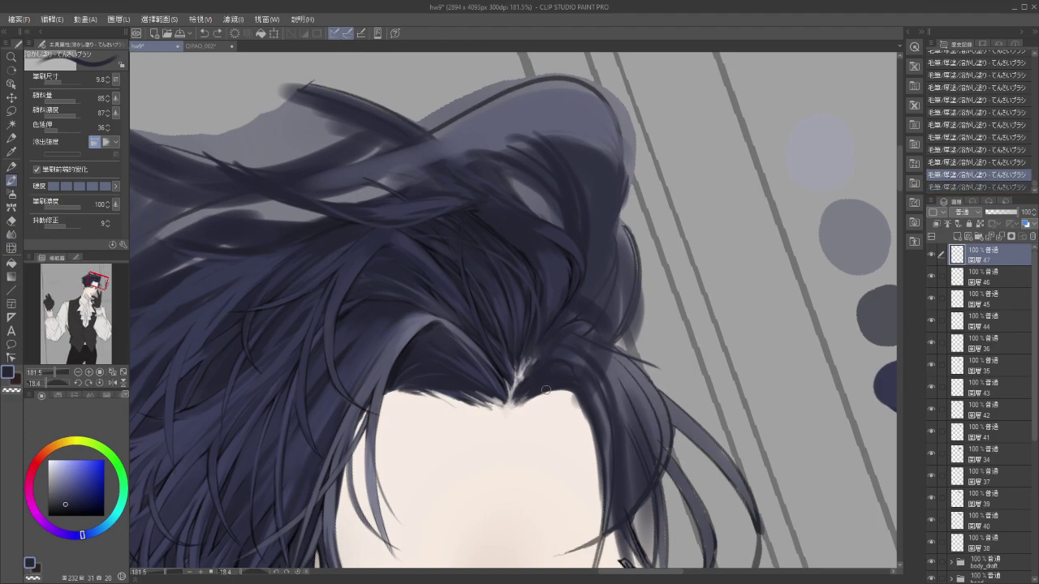
{"action": "left_click_drag", "start_coordinate": [537, 354], "coordinate": [515, 394]}
{"action": "left_click", "coordinate": [957, 236]}
{"action": "mouse_move", "coordinate": [508, 367]}
{"action": "left_mouse_down"}
{"action": "mouse_move", "coordinate": [556, 360]}
{"action": "mouse_move", "coordinate": [567, 342]}
{"action": "mouse_move", "coordinate": [532, 364]}
{"action": "mouse_move", "coordinate": [553, 331]}
{"action": "mouse_move", "coordinate": [567, 350]}
{"action": "mouse_move", "coordinate": [583, 334]}
{"action": "mouse_move", "coordinate": [568, 387]}
{"action": "mouse_move", "coordinate": [600, 322]}
{"action": "mouse_move", "coordinate": [616, 340]}
{"action": "mouse_move", "coordinate": [626, 331]}
{"action": "mouse_move", "coordinate": [594, 295]}
{"action": "left_mouse_up"}
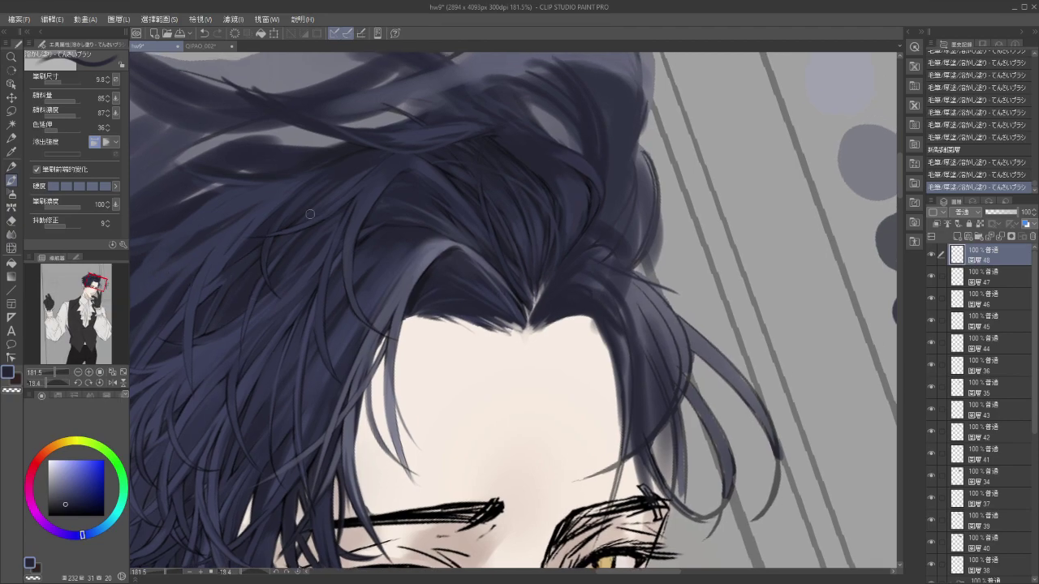
Set the brush size to 17.7 and cover the side lock beyond the parting with broad dark navy strokes.
{"action": "left_click_drag", "start_coordinate": [62, 80], "coordinate": [63, 79]}
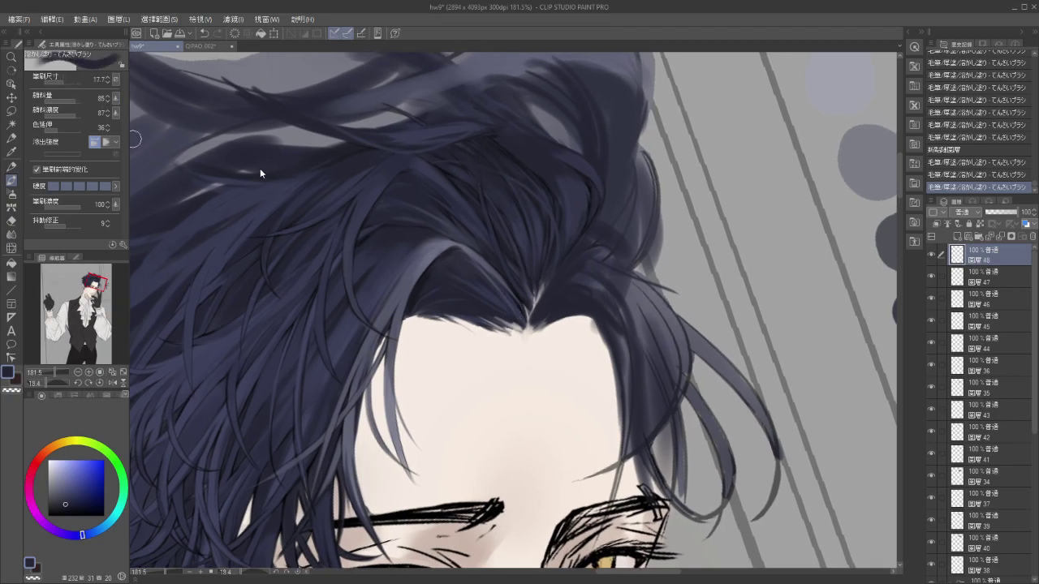
{"action": "mouse_move", "coordinate": [555, 288]}
{"action": "left_mouse_down"}
{"action": "mouse_move", "coordinate": [595, 284]}
{"action": "mouse_move", "coordinate": [613, 306]}
{"action": "left_mouse_up"}
{"action": "mouse_move", "coordinate": [602, 295]}
{"action": "left_mouse_down"}
{"action": "mouse_move", "coordinate": [625, 325]}
{"action": "mouse_move", "coordinate": [623, 315]}
{"action": "left_mouse_up"}
{"action": "mouse_move", "coordinate": [579, 293]}
{"action": "left_mouse_down"}
{"action": "mouse_move", "coordinate": [624, 325]}
{"action": "mouse_move", "coordinate": [578, 267]}
{"action": "mouse_move", "coordinate": [618, 279]}
{"action": "left_mouse_up"}
{"action": "mouse_move", "coordinate": [592, 275]}
{"action": "left_mouse_down"}
{"action": "mouse_move", "coordinate": [568, 292]}
{"action": "mouse_move", "coordinate": [610, 260]}
{"action": "mouse_move", "coordinate": [639, 345]}
{"action": "mouse_move", "coordinate": [606, 310]}
{"action": "mouse_move", "coordinate": [624, 363]}
{"action": "left_mouse_up"}
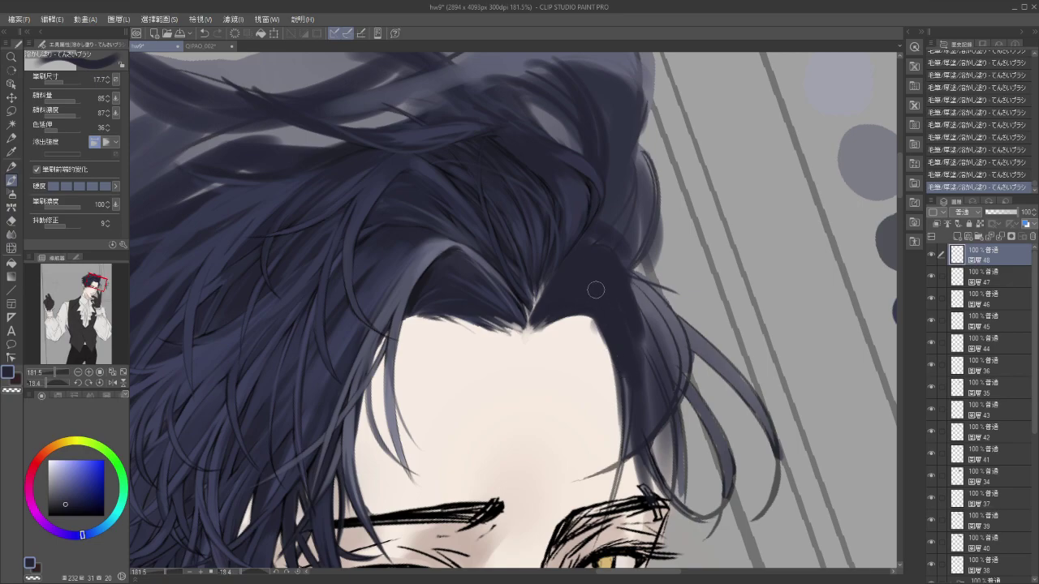
{"action": "left_click_drag", "start_coordinate": [633, 284], "coordinate": [640, 314]}
{"action": "mouse_move", "coordinate": [607, 262]}
{"action": "left_mouse_down"}
{"action": "mouse_move", "coordinate": [635, 300]}
{"action": "mouse_move", "coordinate": [623, 267]}
{"action": "mouse_move", "coordinate": [634, 313]}
{"action": "mouse_move", "coordinate": [661, 329]}
{"action": "left_mouse_up"}
{"action": "mouse_move", "coordinate": [633, 288]}
{"action": "left_mouse_down"}
{"action": "mouse_move", "coordinate": [663, 362]}
{"action": "mouse_move", "coordinate": [678, 301]}
{"action": "mouse_move", "coordinate": [671, 370]}
{"action": "left_mouse_up"}
{"action": "mouse_move", "coordinate": [661, 294]}
{"action": "left_mouse_down"}
{"action": "mouse_move", "coordinate": [676, 365]}
{"action": "mouse_move", "coordinate": [679, 348]}
{"action": "mouse_move", "coordinate": [592, 304]}
{"action": "mouse_move", "coordinate": [607, 317]}
{"action": "mouse_move", "coordinate": [600, 311]}
{"action": "left_mouse_up"}
Sample a lighter navy from the swept hair and compare the side lock with and without its last two strokes.
{"action": "scroll", "coordinate": [648, 336], "scroll_direction": "down", "scroll_amount": 4}
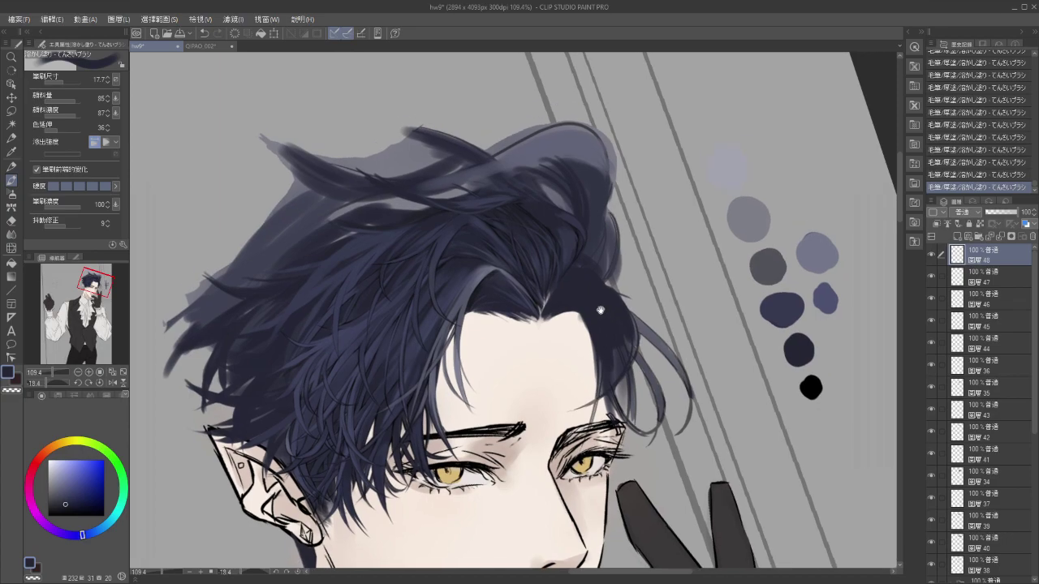
{"action": "left_click", "coordinate": [455, 286], "text": "alt"}
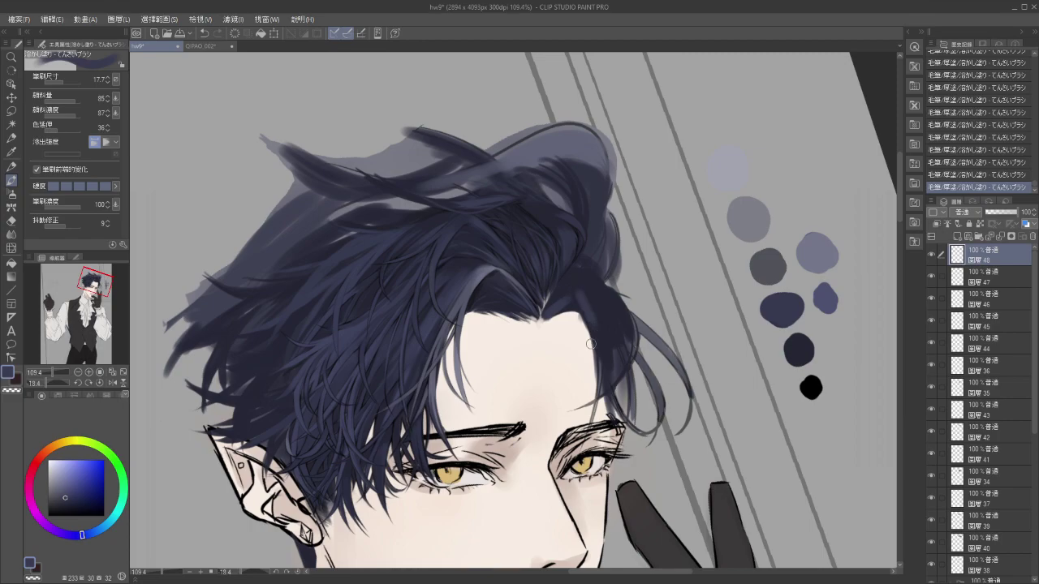
{"action": "key", "text": "ctrl+z"}
{"action": "key", "text": "ctrl+z"}
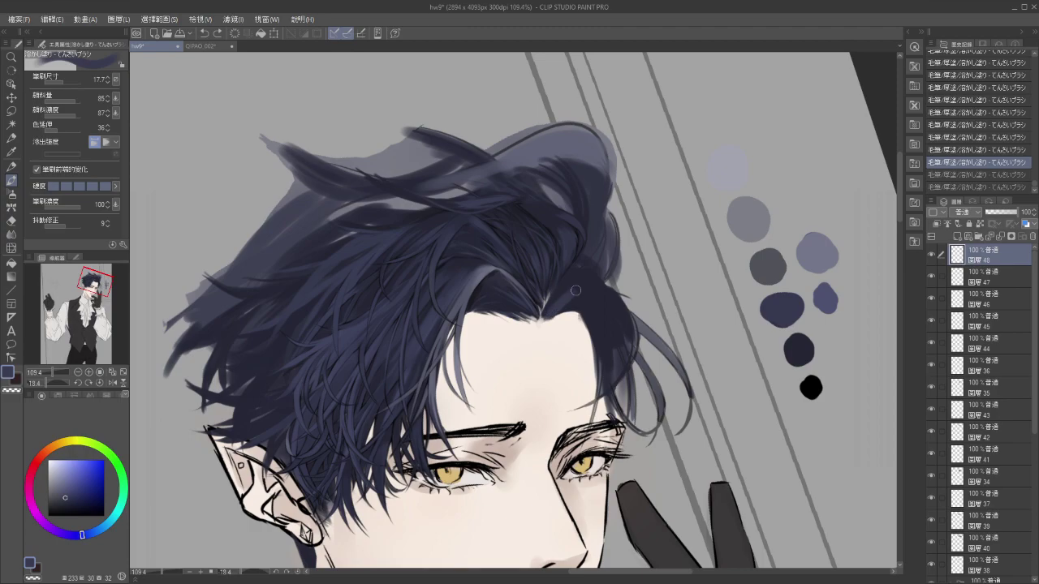
{"action": "key", "text": "ctrl+y"}
{"action": "key", "text": "ctrl+y"}
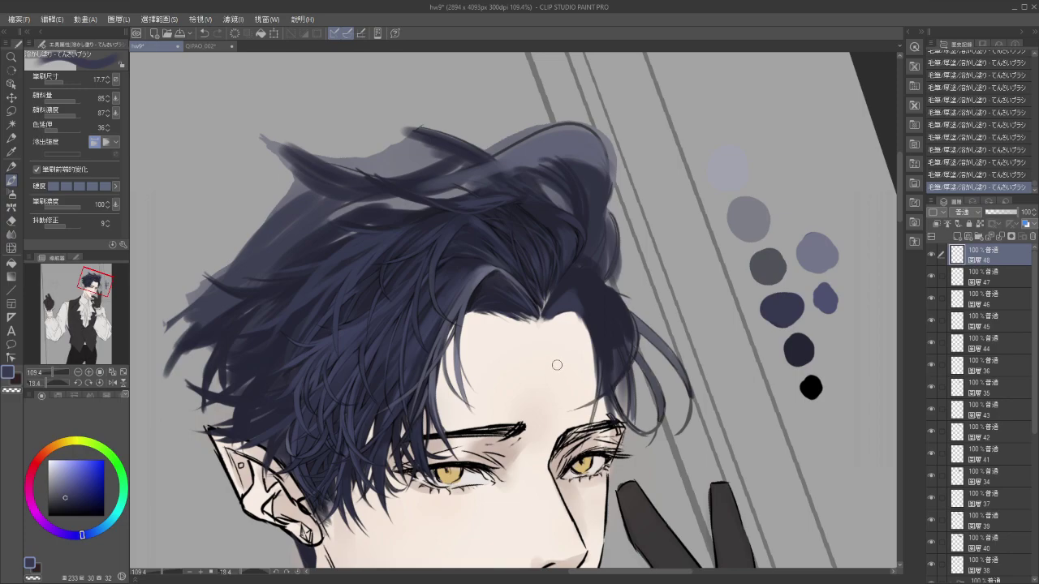
Paint lighter navy strokes across the upper part of the side lock and down along the forehead edge.
{"action": "scroll", "coordinate": [554, 359], "scroll_direction": "up", "scroll_amount": 2}
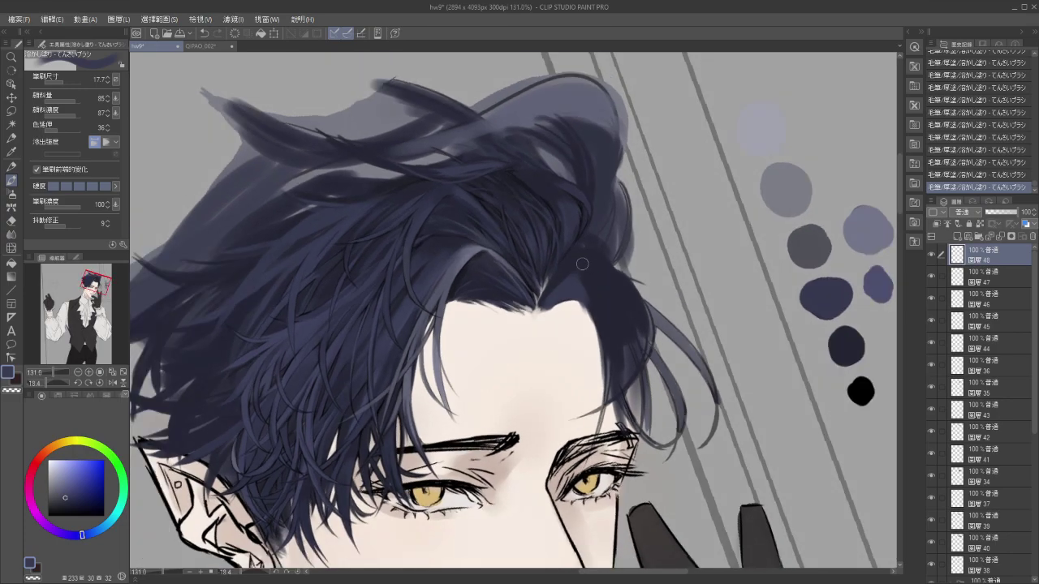
{"action": "mouse_move", "coordinate": [595, 264]}
{"action": "left_mouse_down"}
{"action": "mouse_move", "coordinate": [589, 272]}
{"action": "mouse_move", "coordinate": [600, 284]}
{"action": "mouse_move", "coordinate": [604, 267]}
{"action": "mouse_move", "coordinate": [611, 294]}
{"action": "mouse_move", "coordinate": [628, 294]}
{"action": "mouse_move", "coordinate": [605, 309]}
{"action": "mouse_move", "coordinate": [602, 335]}
{"action": "left_mouse_up"}
{"action": "left_click_drag", "start_coordinate": [591, 305], "coordinate": [613, 366]}
{"action": "mouse_move", "coordinate": [604, 284]}
{"action": "left_mouse_down"}
{"action": "mouse_move", "coordinate": [617, 312]}
{"action": "mouse_move", "coordinate": [624, 305]}
{"action": "mouse_move", "coordinate": [647, 318]}
{"action": "left_mouse_up"}
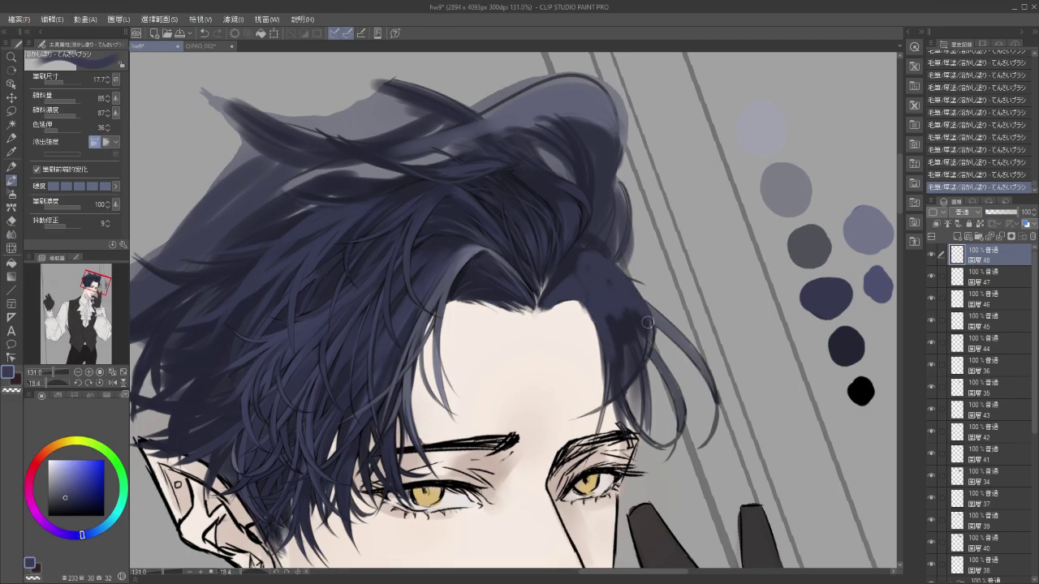
{"action": "mouse_move", "coordinate": [586, 290]}
{"action": "left_mouse_down"}
{"action": "mouse_move", "coordinate": [579, 275]}
{"action": "mouse_move", "coordinate": [601, 293]}
{"action": "left_mouse_up"}
Set the colour to black and the brush size to 2, and try fine strands on the side lock near the parting.
{"action": "scroll", "coordinate": [599, 304], "scroll_direction": "up", "scroll_amount": 3}
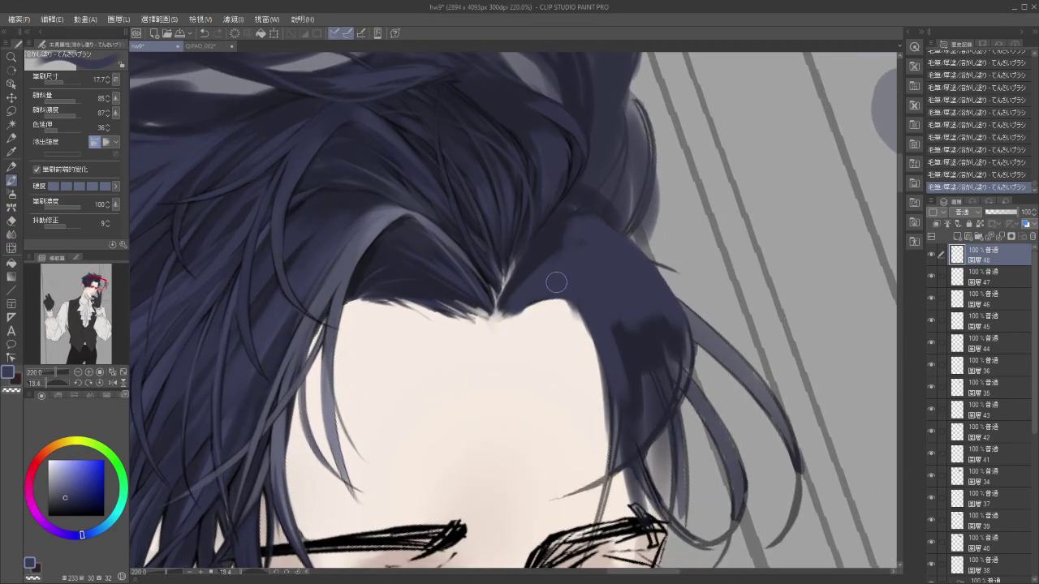
{"action": "left_click", "coordinate": [48, 515]}
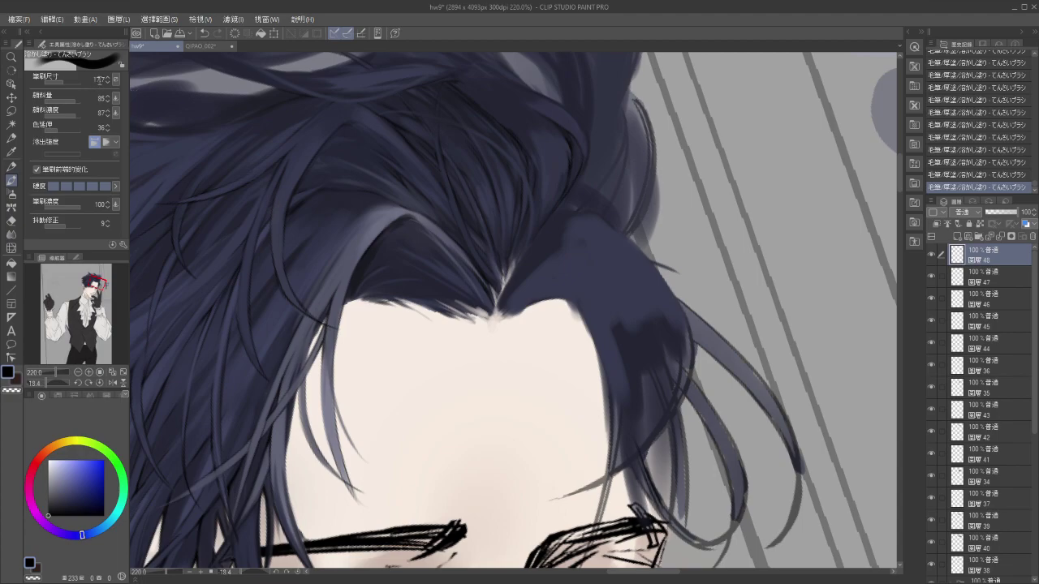
{"action": "left_click", "coordinate": [103, 81]}
{"action": "type", "text": "2"}
{"action": "key", "text": "Return"}
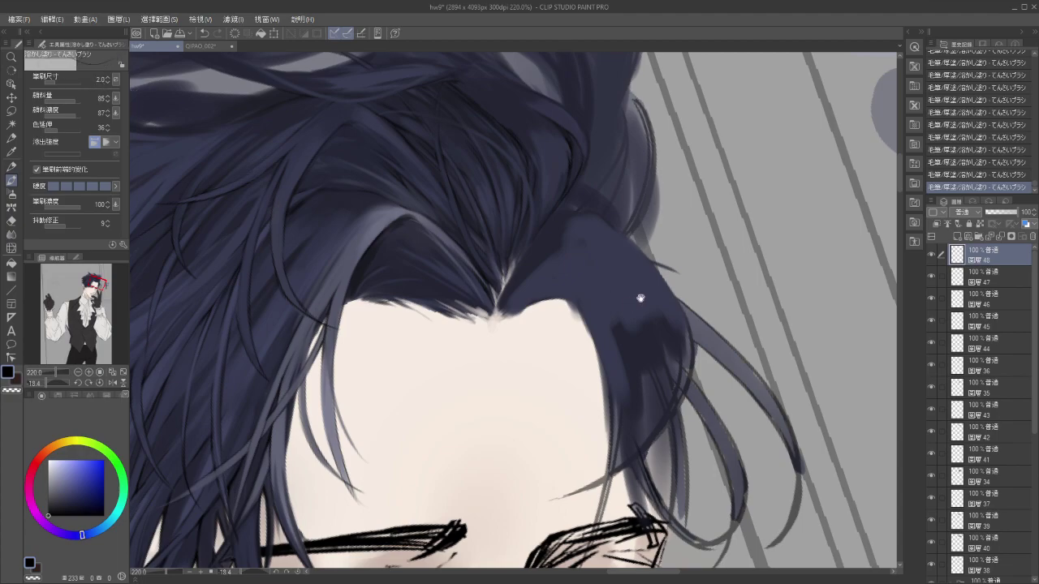
{"action": "left_click_drag", "start_coordinate": [641, 299], "coordinate": [628, 320]}
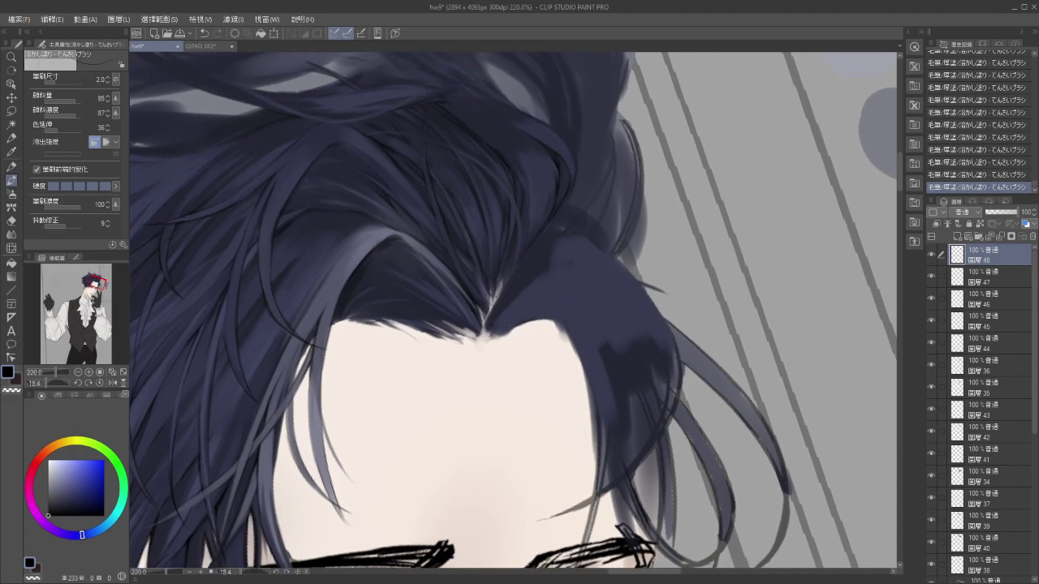
{"action": "key", "text": "ctrl+z"}
{"action": "key", "text": "ctrl+y"}
{"action": "key", "text": "ctrl+z"}
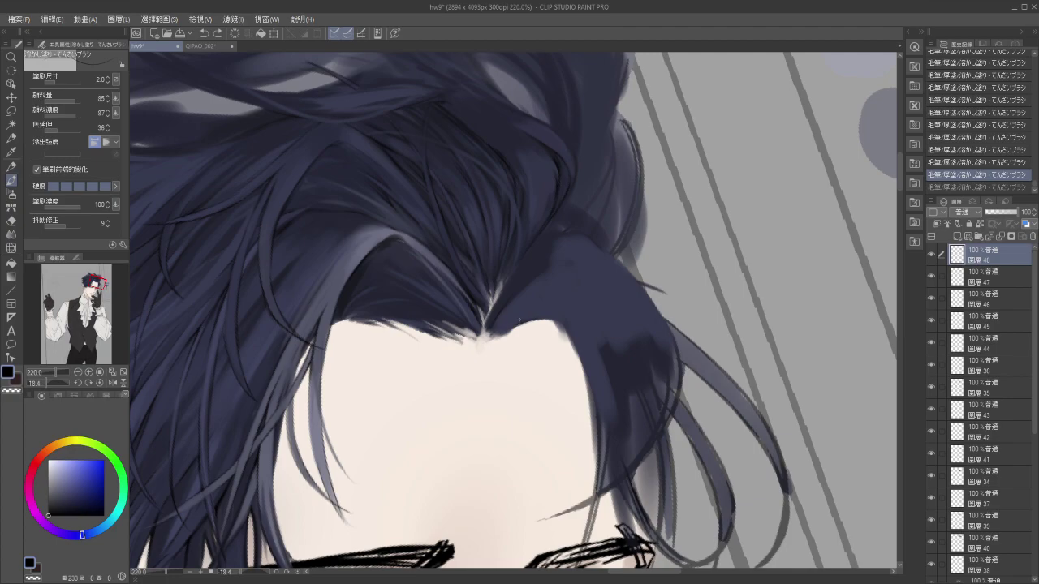
{"action": "key", "text": "ctrl+y"}
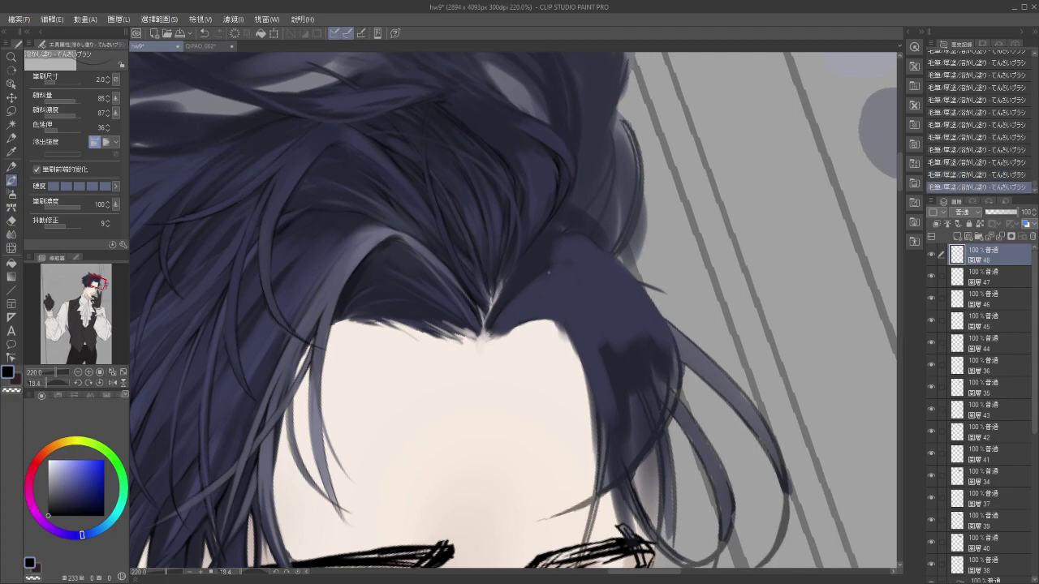
Draw a thin black strand from inside the side lock down to the forehead hairline, retrying and comparing strokes.
{"action": "key", "text": "ctrl+z"}
{"action": "left_click_drag", "start_coordinate": [565, 322], "coordinate": [581, 367]}
{"action": "key", "text": "ctrl+z"}
{"action": "key", "text": "ctrl+z"}
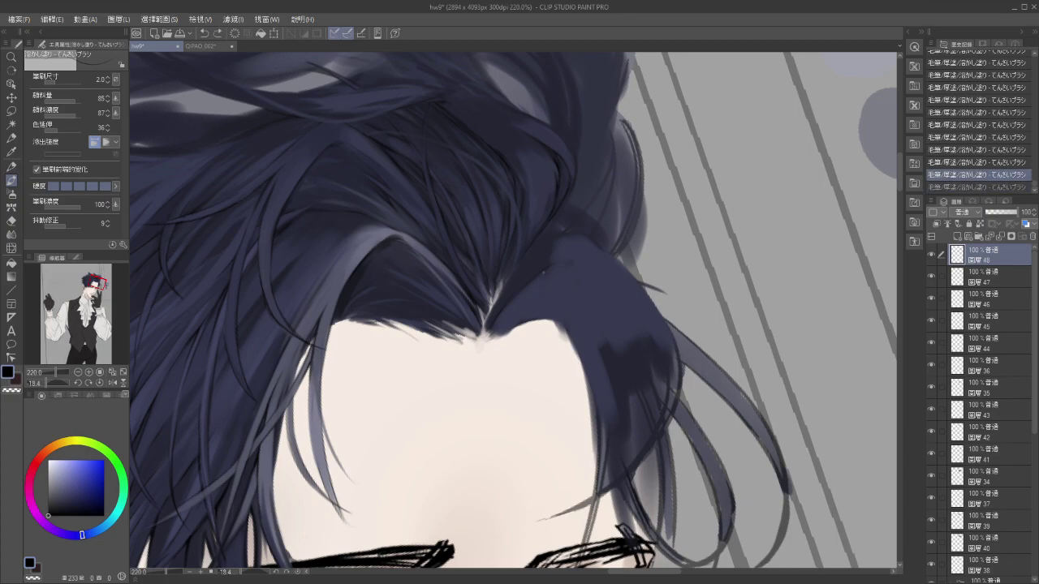
{"action": "key", "text": "ctrl+y"}
{"action": "key", "text": "ctrl+z"}
{"action": "key", "text": "ctrl+y"}
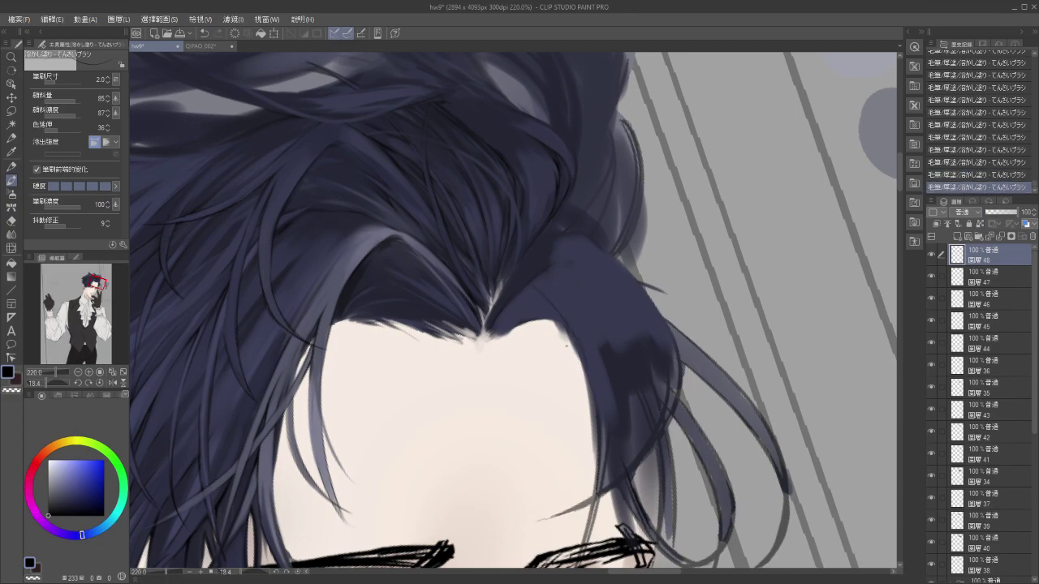
{"action": "key", "text": "ctrl+z"}
{"action": "key", "text": "ctrl+y"}
{"action": "key", "text": "ctrl+z"}
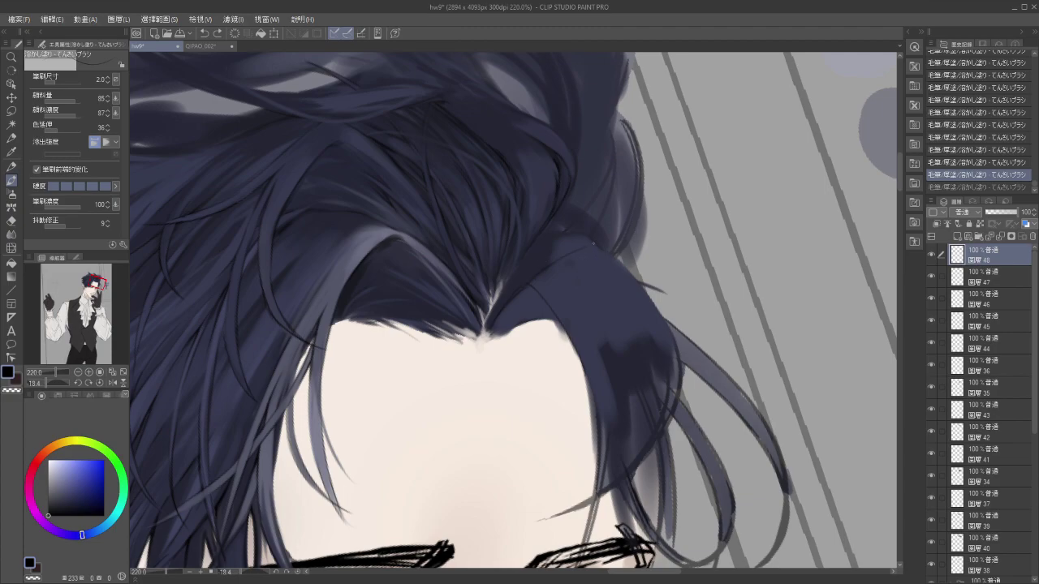
Draw thin black strands along the side lock's upper edge and beside the parting, redoing strokes that do not fit.
{"action": "left_click_drag", "start_coordinate": [632, 281], "coordinate": [649, 295]}
{"action": "key", "text": "ctrl+z"}
{"action": "left_click_drag", "start_coordinate": [588, 242], "coordinate": [611, 259]}
{"action": "key", "text": "ctrl+z"}
{"action": "key", "text": "ctrl+y"}
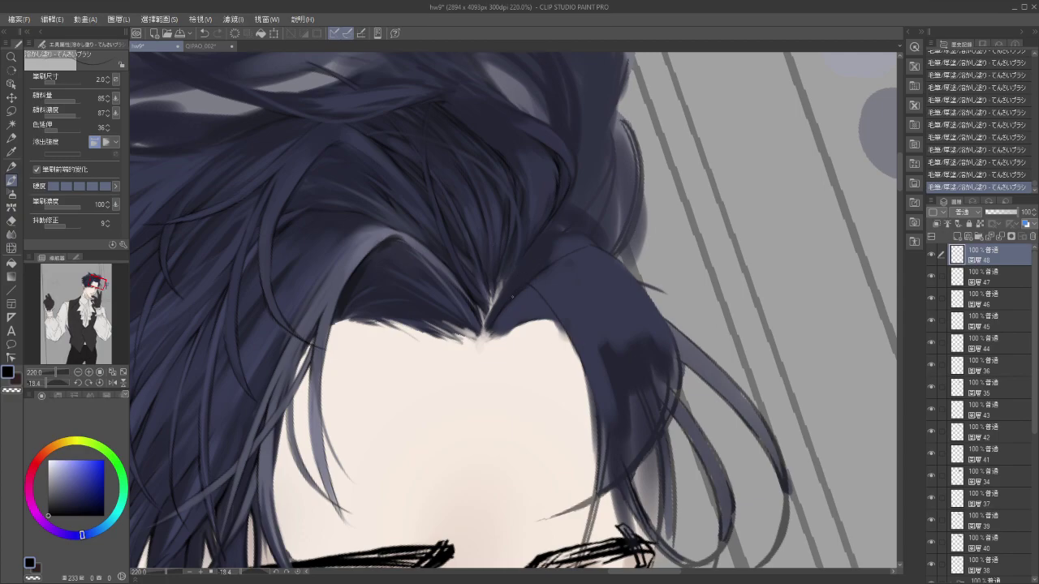
{"action": "key", "text": "ctrl+z"}
{"action": "left_click_drag", "start_coordinate": [552, 233], "coordinate": [522, 289]}
{"action": "key", "text": "ctrl+z"}
{"action": "key", "text": "ctrl+y"}
Review the whole head at a smaller scale and save the drawing.
{"action": "scroll", "coordinate": [463, 324], "scroll_direction": "down", "scroll_amount": 3}
{"action": "left_click_drag", "start_coordinate": [465, 498], "coordinate": [650, 446]}
{"action": "scroll", "coordinate": [551, 341], "scroll_direction": "down", "scroll_amount": 1}
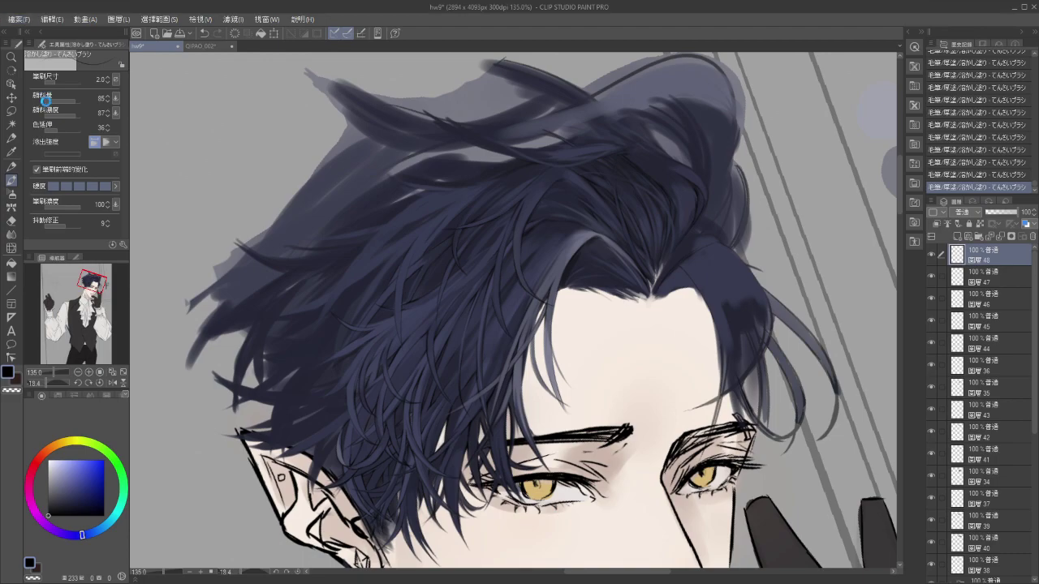
{"action": "key", "text": "ctrl+s"}
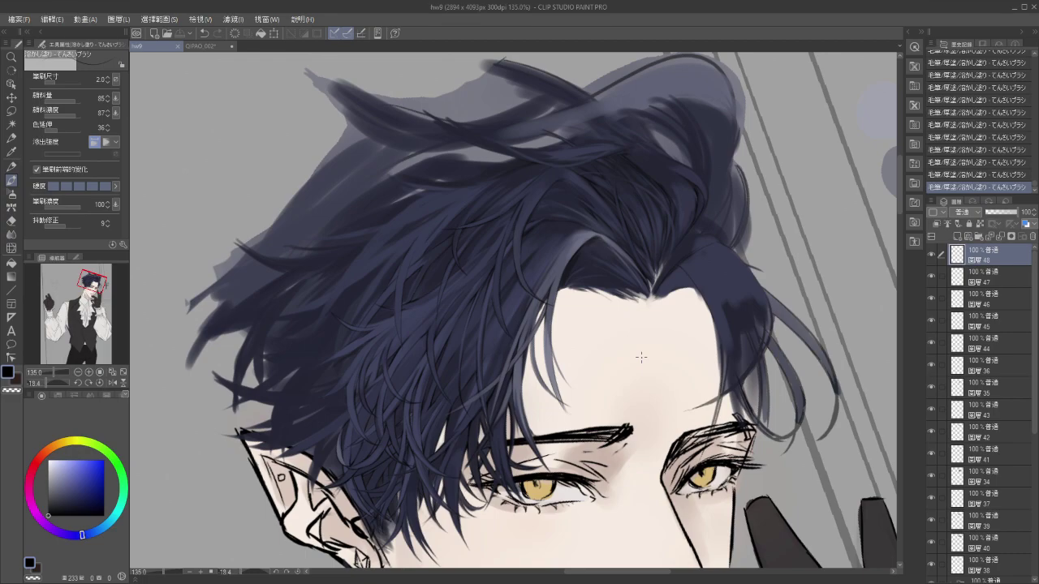
Examine the hair, face and side lock together to judge the overall shape and tones.
{"action": "mouse_move", "coordinate": [641, 343]}
{"action": "left_mouse_down"}
{"action": "mouse_move", "coordinate": [554, 327]}
{"action": "mouse_move", "coordinate": [591, 340]}
{"action": "mouse_move", "coordinate": [612, 330]}
{"action": "left_mouse_up"}
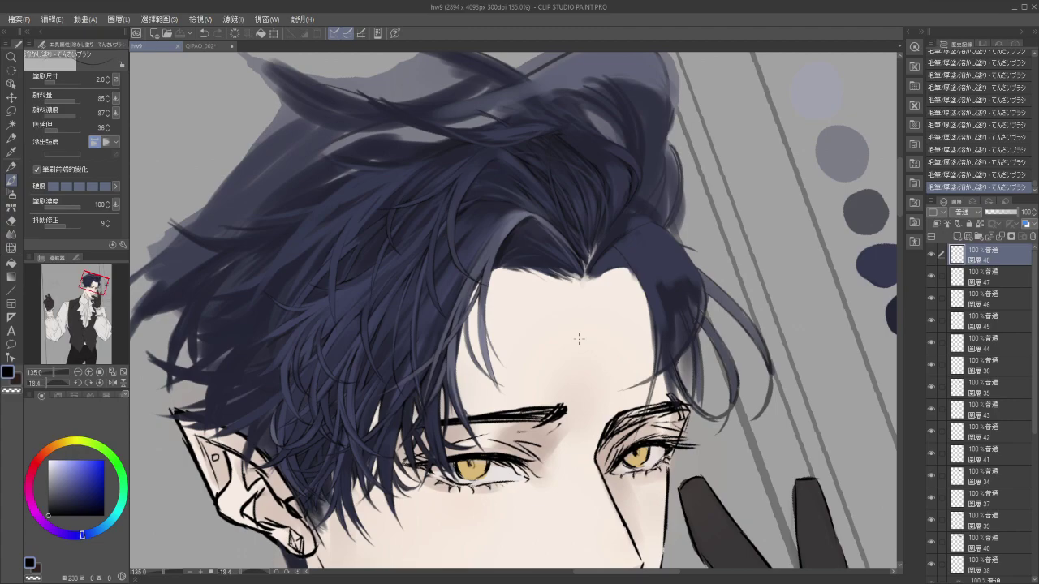
{"action": "left_click_drag", "start_coordinate": [560, 430], "coordinate": [588, 415]}
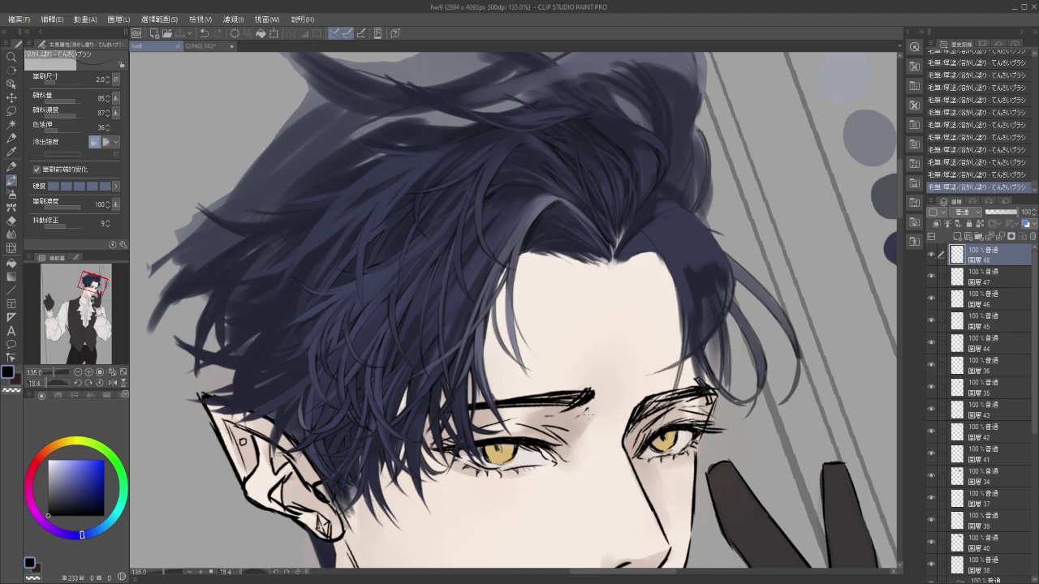
{"action": "left_click_drag", "start_coordinate": [572, 411], "coordinate": [585, 387]}
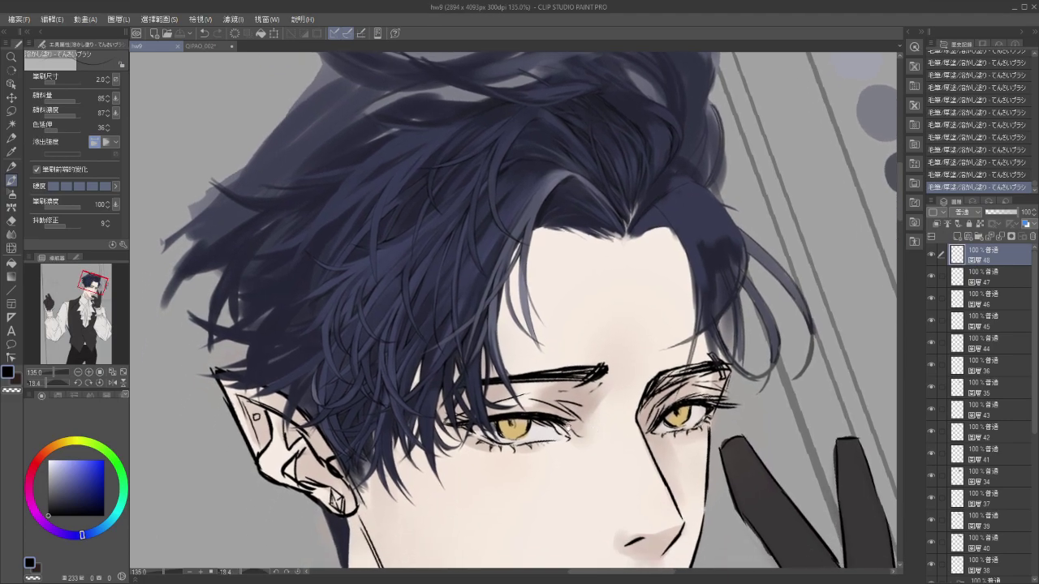
{"action": "scroll", "coordinate": [486, 460], "scroll_direction": "down", "scroll_amount": 3}
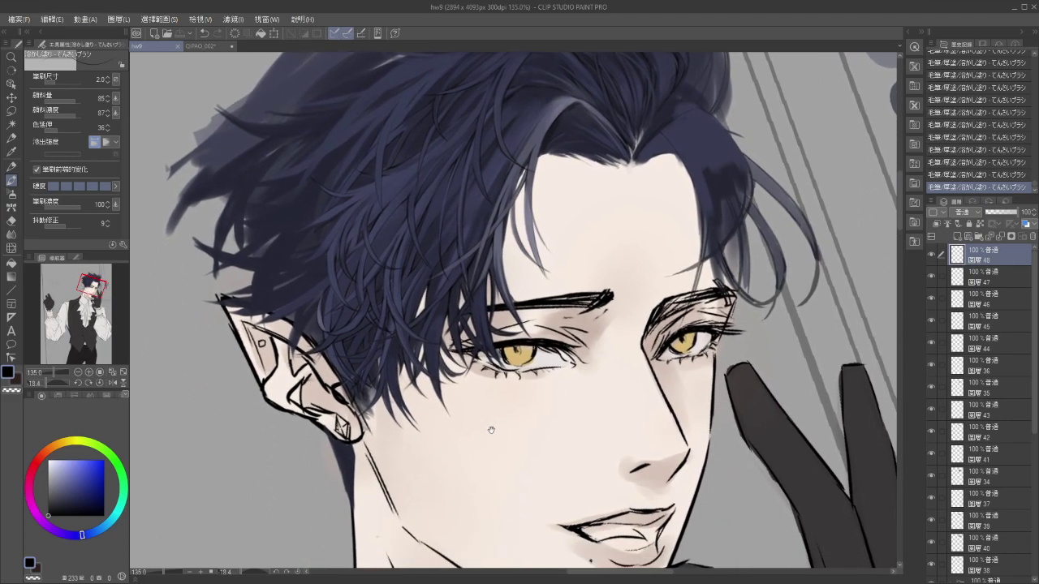
{"action": "left_click_drag", "start_coordinate": [541, 437], "coordinate": [494, 487]}
{"action": "mouse_move", "coordinate": [547, 510]}
{"action": "left_mouse_down"}
{"action": "mouse_move", "coordinate": [514, 430]}
{"action": "mouse_move", "coordinate": [544, 441]}
{"action": "left_mouse_up"}
{"action": "scroll", "coordinate": [508, 424], "scroll_direction": "up", "scroll_amount": 4}
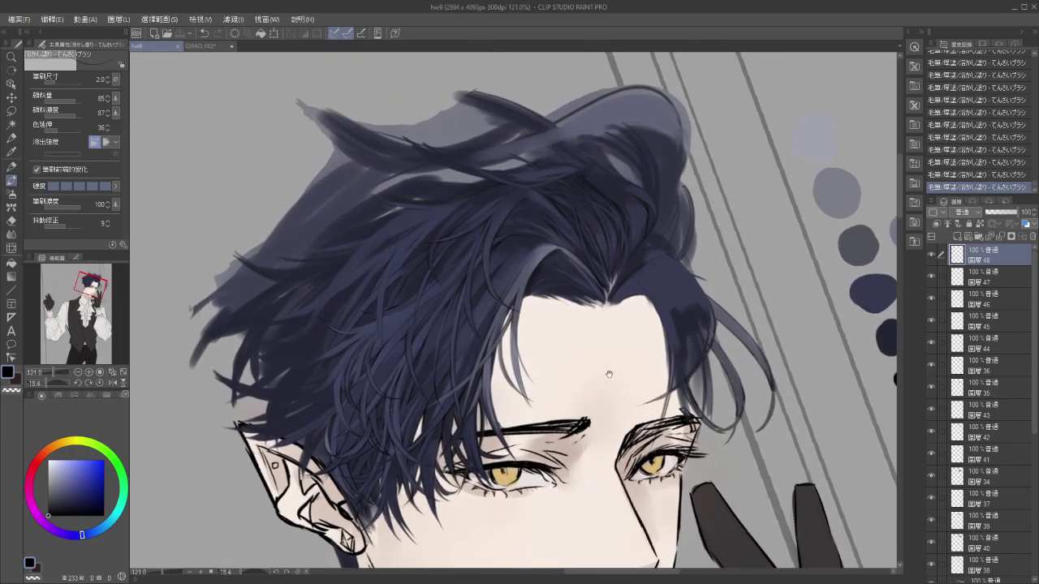
{"action": "mouse_move", "coordinate": [610, 375]}
{"action": "left_mouse_down"}
{"action": "mouse_move", "coordinate": [628, 391]}
{"action": "mouse_move", "coordinate": [611, 366]}
{"action": "left_mouse_up"}
{"action": "scroll", "coordinate": [619, 327], "scroll_direction": "up", "scroll_amount": 2}
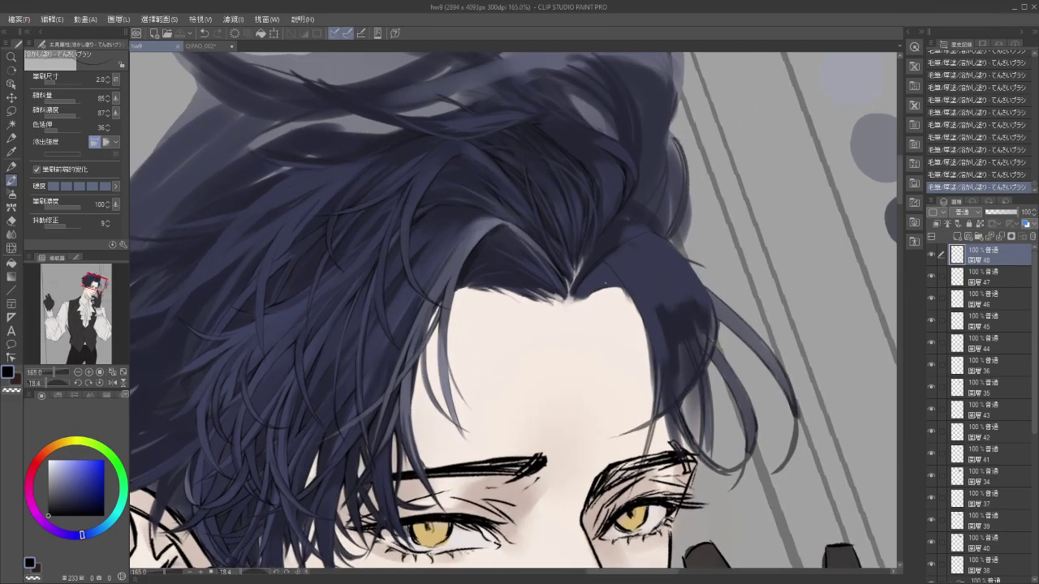
Sample a dark navy, set the brush size to 10 and try a shading stroke on the side lock.
{"action": "mouse_move", "coordinate": [641, 269]}
{"action": "left_mouse_down"}
{"action": "mouse_move", "coordinate": [601, 281]}
{"action": "mouse_move", "coordinate": [579, 274]}
{"action": "mouse_move", "coordinate": [638, 334]}
{"action": "left_mouse_up"}
{"action": "key", "text": "i"}
{"action": "key", "text": "b"}
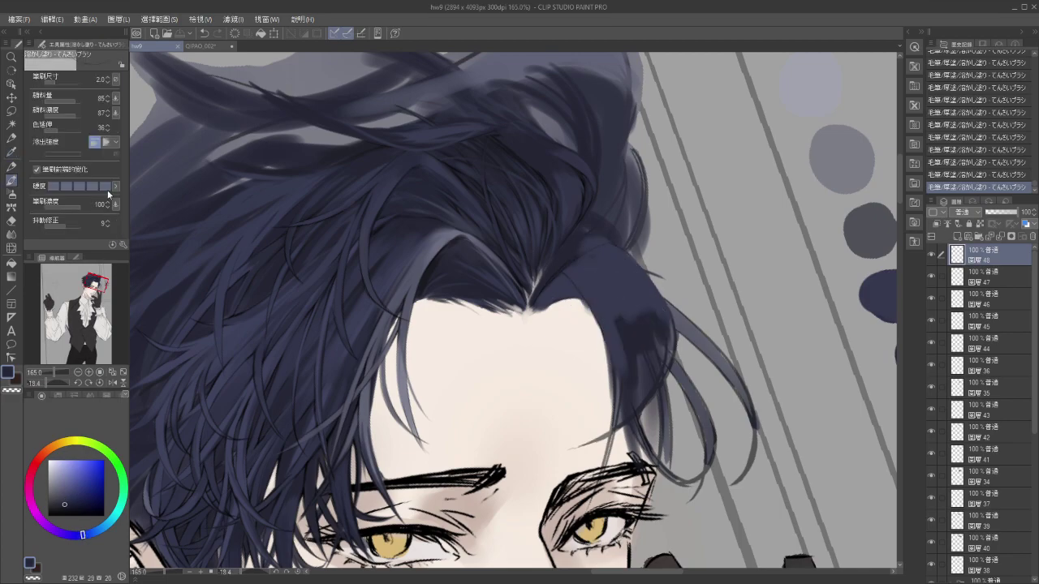
{"action": "left_click", "coordinate": [61, 81]}
{"action": "mouse_move", "coordinate": [621, 316]}
{"action": "left_mouse_down"}
{"action": "mouse_move", "coordinate": [616, 306]}
{"action": "mouse_move", "coordinate": [596, 311]}
{"action": "mouse_move", "coordinate": [607, 335]}
{"action": "left_mouse_up"}
{"action": "key", "text": "ctrl+z"}
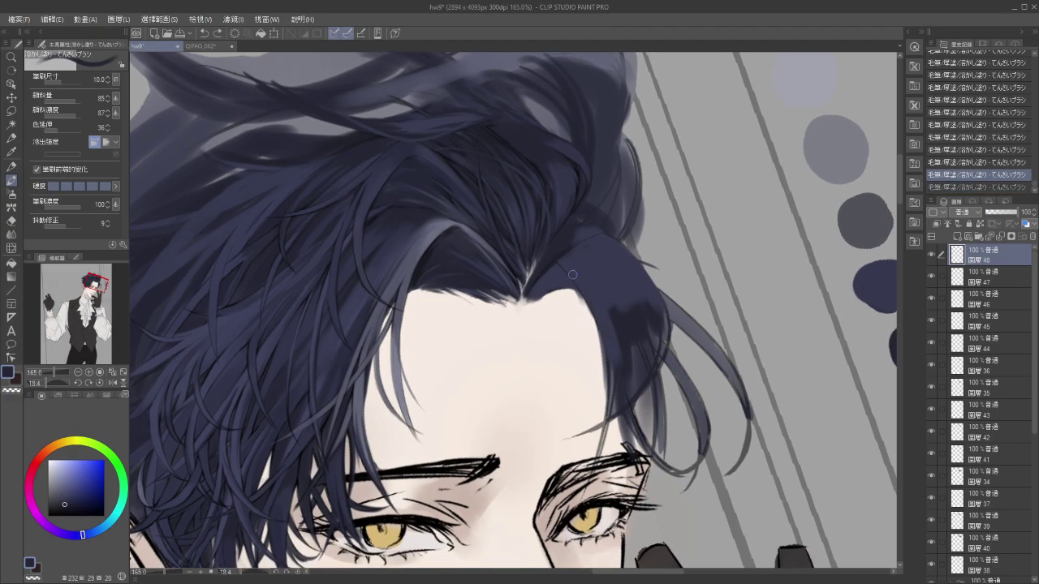
Shade the top of the side lock and its inner edge with dark navy strokes, comparing the result as you go.
{"action": "mouse_move", "coordinate": [573, 264]}
{"action": "left_mouse_down"}
{"action": "mouse_move", "coordinate": [603, 307]}
{"action": "mouse_move", "coordinate": [593, 283]}
{"action": "mouse_move", "coordinate": [612, 293]}
{"action": "mouse_move", "coordinate": [606, 264]}
{"action": "mouse_move", "coordinate": [623, 284]}
{"action": "left_mouse_up"}
{"action": "key", "text": "ctrl+z"}
{"action": "key", "text": "ctrl+z"}
{"action": "key", "text": "ctrl+y"}
{"action": "key", "text": "ctrl+y"}
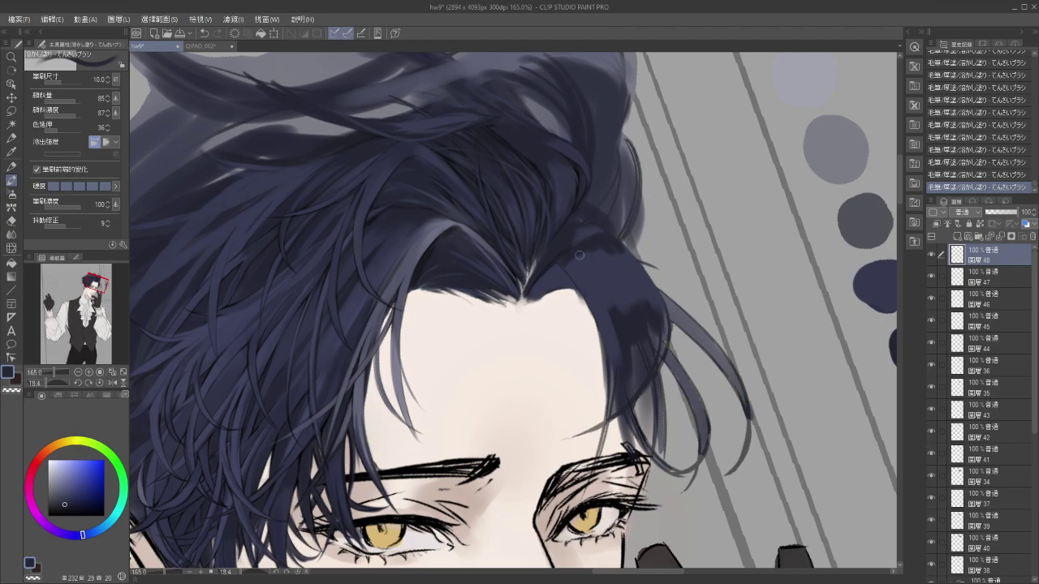
{"action": "mouse_move", "coordinate": [586, 256]}
{"action": "left_mouse_down"}
{"action": "mouse_move", "coordinate": [580, 273]}
{"action": "mouse_move", "coordinate": [608, 258]}
{"action": "left_mouse_up"}
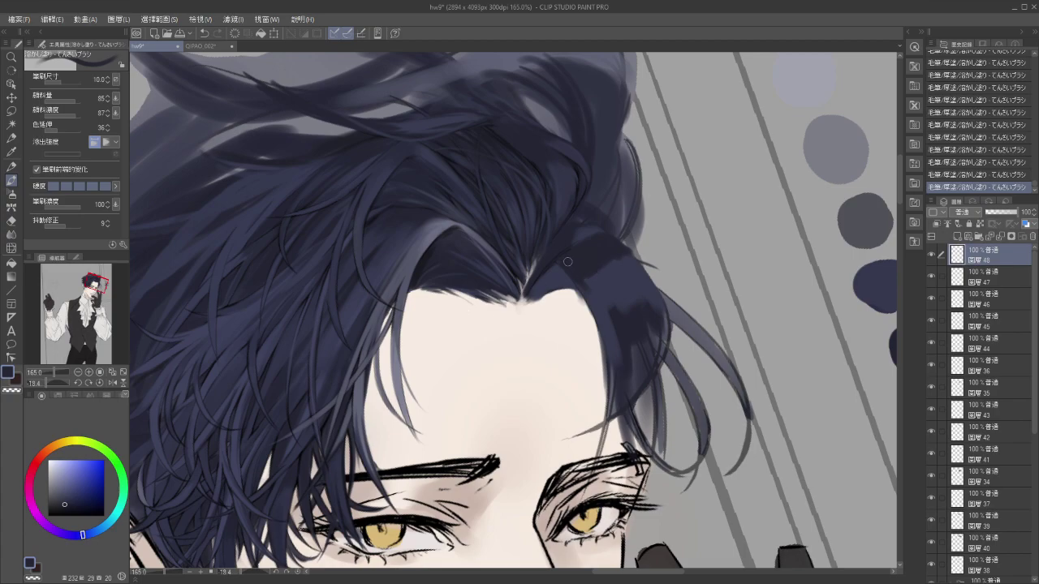
{"action": "left_click_drag", "start_coordinate": [570, 263], "coordinate": [609, 335]}
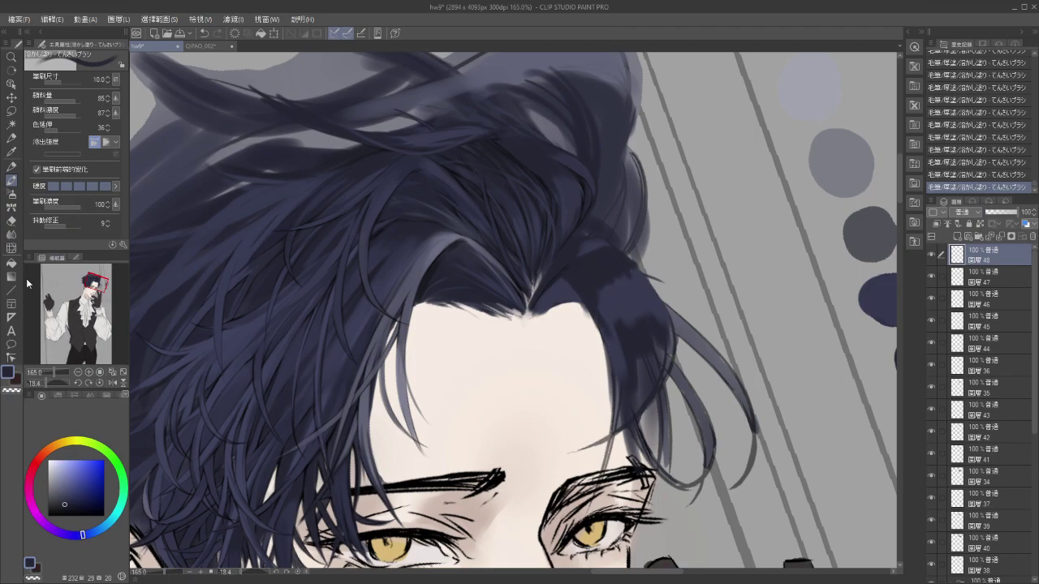
Blend the side lock's dark and light navy patches into a smooth tone with the size 20 colour-mixing tool.
{"action": "left_click", "coordinate": [12, 234]}
{"action": "mouse_move", "coordinate": [600, 290]}
{"action": "left_mouse_down"}
{"action": "mouse_move", "coordinate": [612, 278]}
{"action": "mouse_move", "coordinate": [638, 282]}
{"action": "mouse_move", "coordinate": [610, 281]}
{"action": "left_mouse_up"}
{"action": "left_click_drag", "start_coordinate": [611, 281], "coordinate": [611, 316]}
{"action": "mouse_move", "coordinate": [611, 320]}
{"action": "left_mouse_down"}
{"action": "mouse_move", "coordinate": [617, 337]}
{"action": "mouse_move", "coordinate": [619, 279]}
{"action": "mouse_move", "coordinate": [605, 275]}
{"action": "left_mouse_up"}
{"action": "mouse_move", "coordinate": [602, 272]}
{"action": "left_mouse_down"}
{"action": "mouse_move", "coordinate": [613, 261]}
{"action": "mouse_move", "coordinate": [640, 285]}
{"action": "mouse_move", "coordinate": [615, 276]}
{"action": "left_mouse_up"}
{"action": "mouse_move", "coordinate": [620, 348]}
{"action": "left_mouse_down"}
{"action": "mouse_move", "coordinate": [626, 309]}
{"action": "mouse_move", "coordinate": [640, 336]}
{"action": "mouse_move", "coordinate": [650, 313]}
{"action": "mouse_move", "coordinate": [622, 267]}
{"action": "mouse_move", "coordinate": [634, 279]}
{"action": "mouse_move", "coordinate": [642, 357]}
{"action": "mouse_move", "coordinate": [626, 369]}
{"action": "mouse_move", "coordinate": [642, 347]}
{"action": "mouse_move", "coordinate": [651, 354]}
{"action": "mouse_move", "coordinate": [628, 278]}
{"action": "mouse_move", "coordinate": [644, 309]}
{"action": "left_mouse_up"}
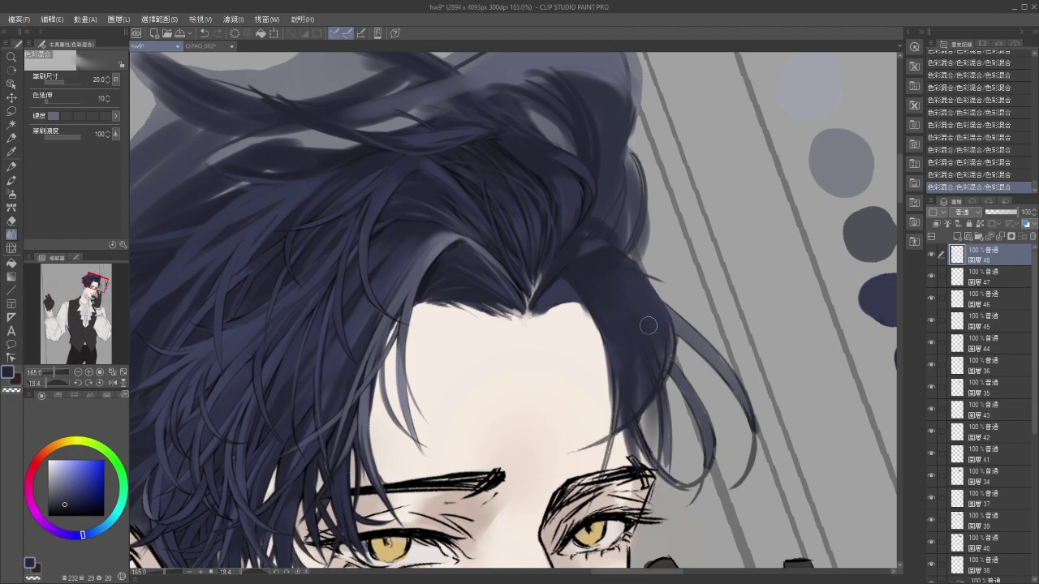
{"action": "mouse_move", "coordinate": [638, 362]}
{"action": "left_mouse_down"}
{"action": "mouse_move", "coordinate": [665, 281]}
{"action": "mouse_move", "coordinate": [626, 266]}
{"action": "mouse_move", "coordinate": [543, 346]}
{"action": "left_mouse_up"}
{"action": "left_click_drag", "start_coordinate": [558, 301], "coordinate": [545, 316]}
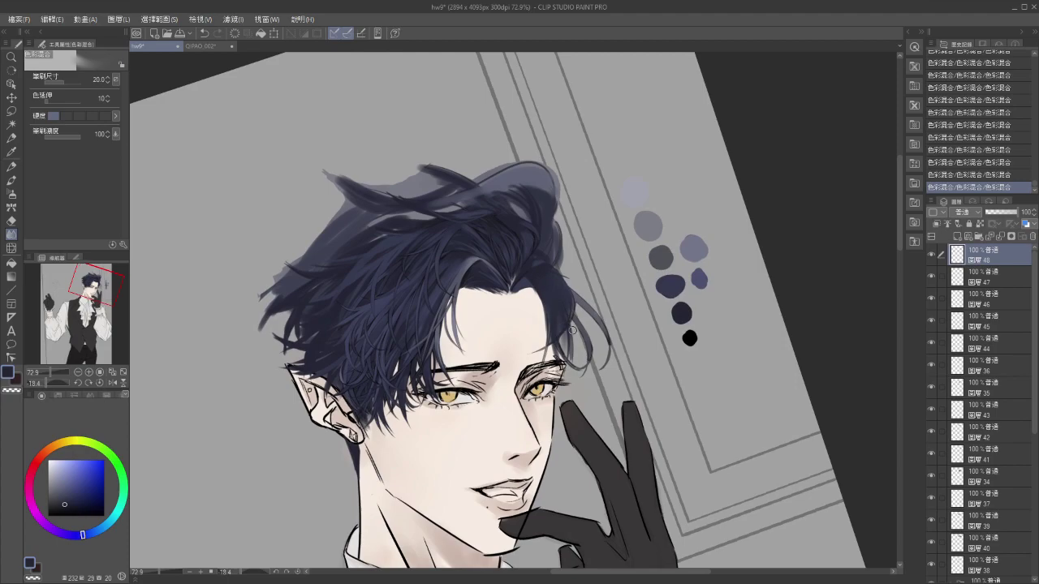
{"action": "scroll", "coordinate": [571, 328], "scroll_direction": "up", "scroll_amount": 3}
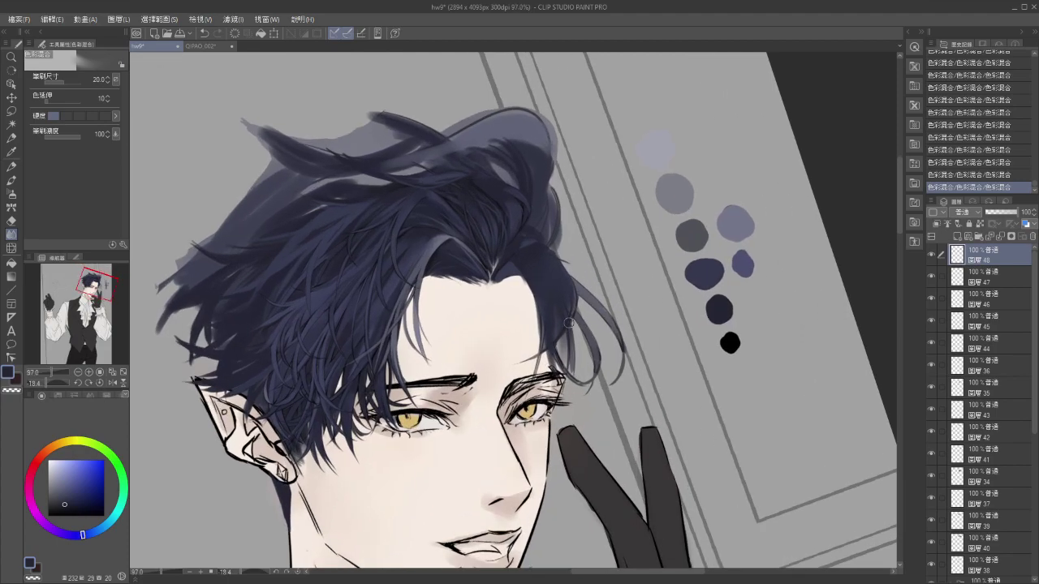
{"action": "scroll", "coordinate": [569, 323], "scroll_direction": "up", "scroll_amount": 3}
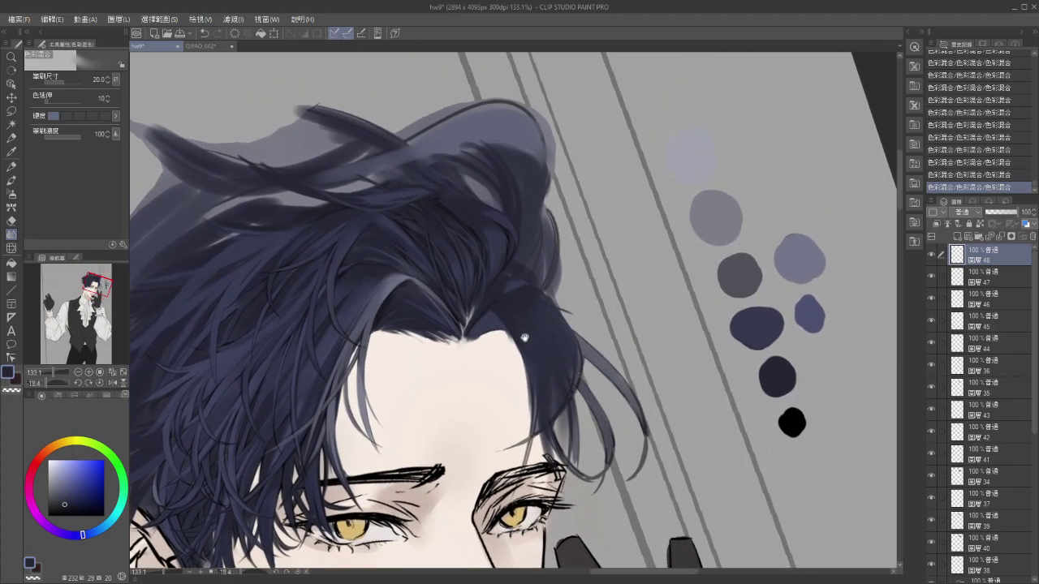
Trim the outer edge of the side lock with the eraser reduced to size 17.7.
{"action": "key", "text": "e"}
{"action": "left_click_drag", "start_coordinate": [580, 282], "coordinate": [598, 314]}
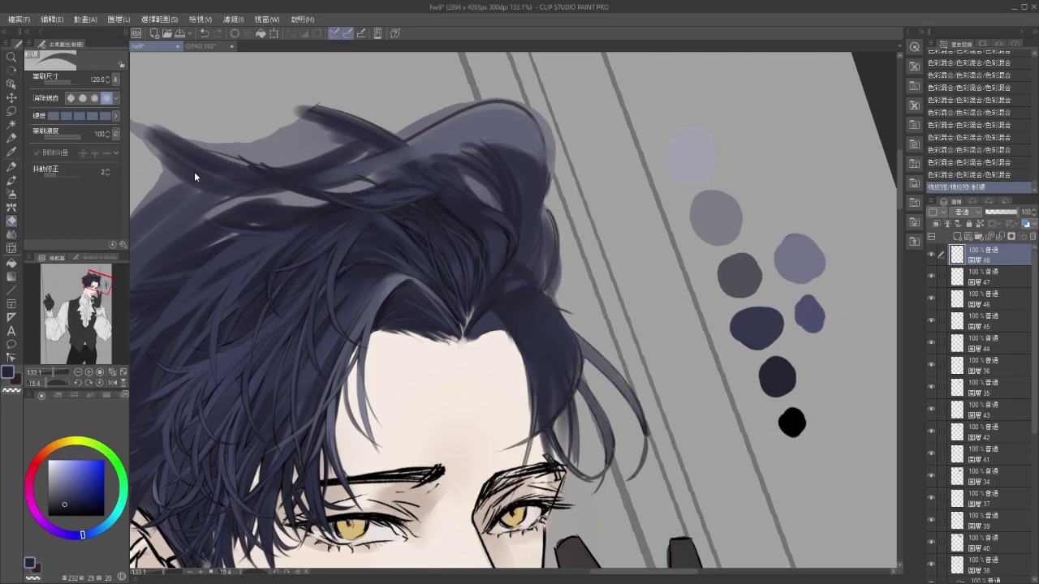
{"action": "left_click_drag", "start_coordinate": [67, 82], "coordinate": [64, 78]}
{"action": "mouse_move", "coordinate": [552, 304]}
{"action": "left_mouse_down"}
{"action": "mouse_move", "coordinate": [572, 349]}
{"action": "mouse_move", "coordinate": [596, 336]}
{"action": "left_mouse_up"}
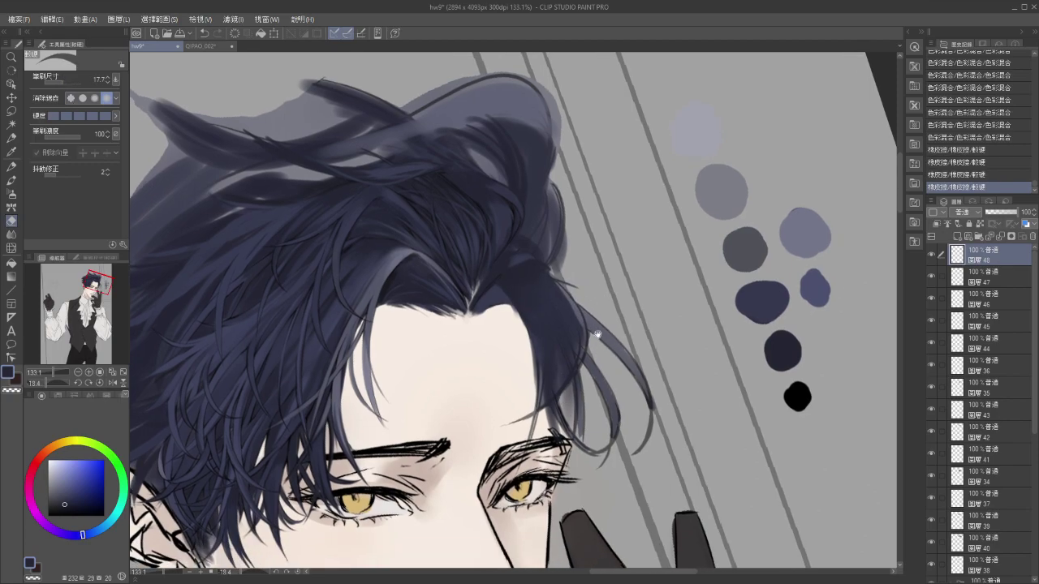
{"action": "left_click", "coordinate": [542, 300], "text": "alt"}
{"action": "key", "text": "e"}
Sample a navy from the hair and paint size 10 strands down the lower part of the side lock, redoing unsatisfactory strokes.
{"action": "left_click", "coordinate": [360, 275], "text": "alt"}
{"action": "key", "text": "j"}
{"action": "left_click_drag", "start_coordinate": [512, 293], "coordinate": [544, 370]}
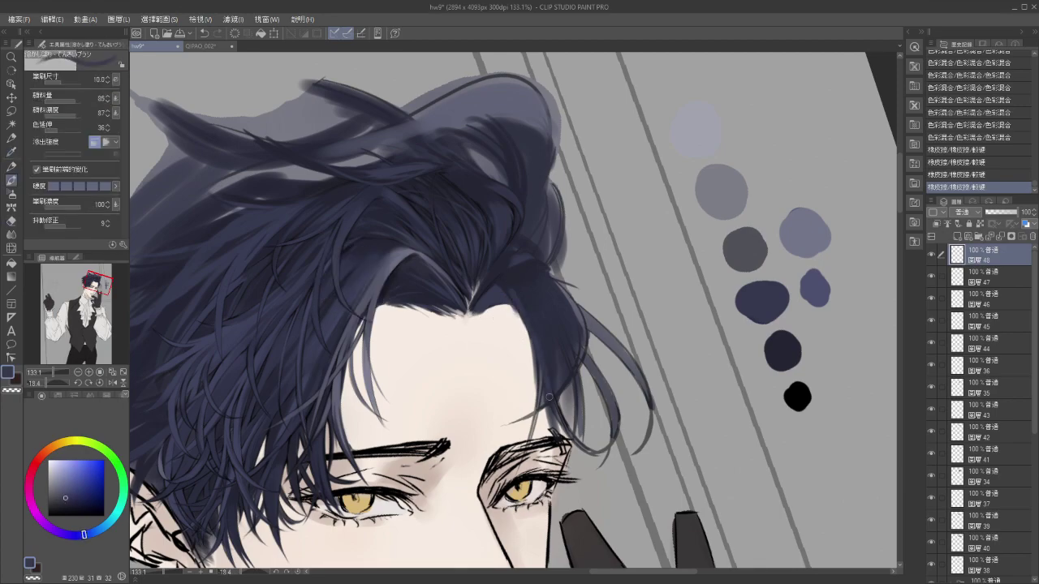
{"action": "key", "text": "ctrl+z"}
{"action": "left_click_drag", "start_coordinate": [558, 335], "coordinate": [577, 439]}
{"action": "key", "text": "ctrl+z"}
{"action": "key", "text": "ctrl+z"}
{"action": "left_click_drag", "start_coordinate": [559, 341], "coordinate": [579, 426]}
{"action": "key", "text": "ctrl+z"}
{"action": "left_click_drag", "start_coordinate": [551, 335], "coordinate": [576, 422]}
{"action": "mouse_move", "coordinate": [554, 355]}
{"action": "left_mouse_down"}
{"action": "mouse_move", "coordinate": [579, 424]}
{"action": "mouse_move", "coordinate": [575, 450]}
{"action": "left_mouse_up"}
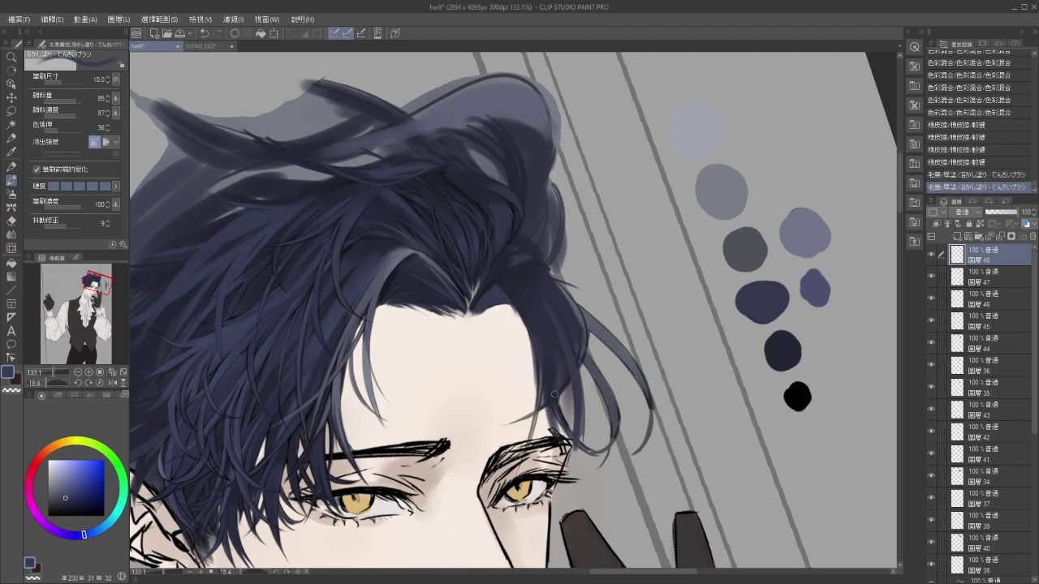
Refine the side lock's inner edge beside the forehead with long downward navy strokes.
{"action": "left_click_drag", "start_coordinate": [531, 325], "coordinate": [538, 408]}
{"action": "key", "text": "ctrl+z"}
{"action": "mouse_move", "coordinate": [508, 299]}
{"action": "left_mouse_down"}
{"action": "mouse_move", "coordinate": [532, 356]}
{"action": "mouse_move", "coordinate": [533, 415]}
{"action": "left_mouse_up"}
{"action": "key", "text": "ctrl+z"}
{"action": "key", "text": "ctrl+z"}
{"action": "left_click_drag", "start_coordinate": [532, 327], "coordinate": [533, 438]}
{"action": "left_click_drag", "start_coordinate": [553, 382], "coordinate": [558, 316]}
Paint a strand curving down and outward along the side lock's outer edge, redrawing it until the curve fits.
{"action": "scroll", "coordinate": [515, 313], "scroll_direction": "up", "scroll_amount": 2}
{"action": "mouse_move", "coordinate": [523, 263]}
{"action": "left_mouse_down"}
{"action": "mouse_move", "coordinate": [526, 321]}
{"action": "mouse_move", "coordinate": [607, 328]}
{"action": "left_mouse_up"}
{"action": "key", "text": "ctrl+z"}
{"action": "left_click_drag", "start_coordinate": [593, 284], "coordinate": [620, 383]}
{"action": "key", "text": "ctrl+z"}
{"action": "left_click_drag", "start_coordinate": [600, 293], "coordinate": [622, 367]}
{"action": "key", "text": "ctrl+z"}
{"action": "left_click_drag", "start_coordinate": [599, 306], "coordinate": [664, 383]}
{"action": "key", "text": "ctrl+z"}
{"action": "left_click_drag", "start_coordinate": [595, 280], "coordinate": [621, 378]}
{"action": "key", "text": "ctrl+z"}
{"action": "left_click_drag", "start_coordinate": [599, 312], "coordinate": [652, 405]}
{"action": "left_click_drag", "start_coordinate": [589, 294], "coordinate": [622, 373]}
{"action": "key", "text": "ctrl+z"}
{"action": "key", "text": "ctrl+z"}
{"action": "mouse_move", "coordinate": [589, 302]}
{"action": "left_mouse_down"}
{"action": "mouse_move", "coordinate": [635, 387]}
{"action": "mouse_move", "coordinate": [668, 416]}
{"action": "left_mouse_up"}
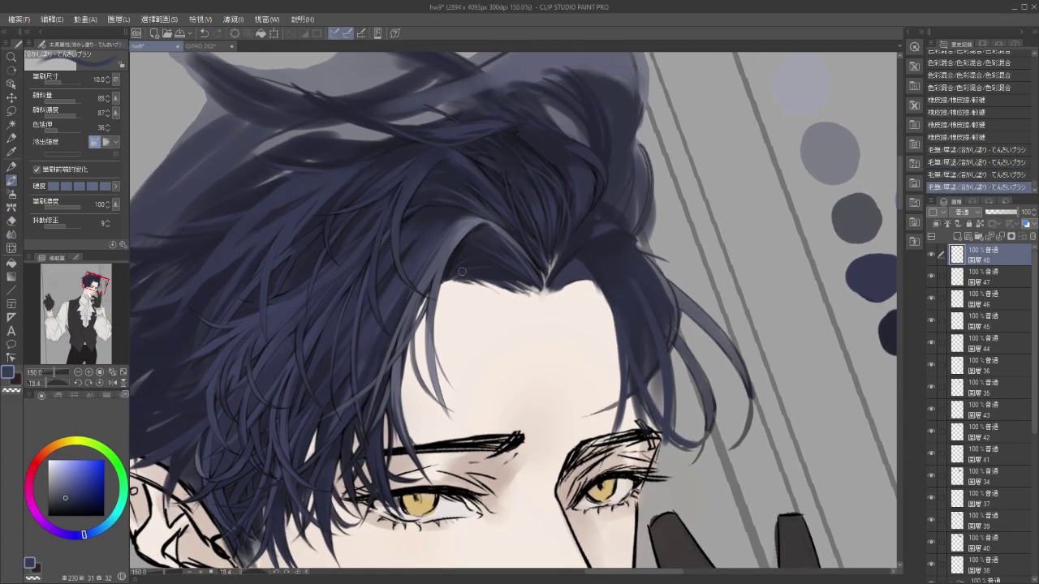
Sample a slightly darker navy and paint short curved strands flicking outward from the middle of the side lock.
{"action": "left_click", "coordinate": [641, 270], "text": "alt"}
{"action": "left_click_drag", "start_coordinate": [674, 340], "coordinate": [699, 379]}
{"action": "key", "text": "ctrl+z"}
{"action": "left_click_drag", "start_coordinate": [676, 331], "coordinate": [711, 395]}
{"action": "key", "text": "ctrl+z"}
{"action": "left_click_drag", "start_coordinate": [670, 326], "coordinate": [711, 420]}
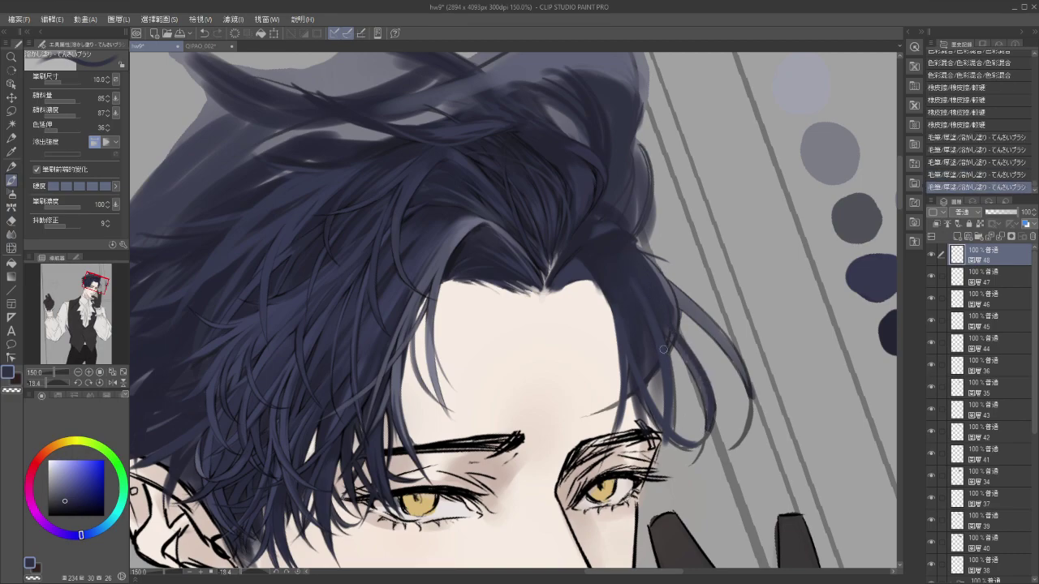
{"action": "left_click_drag", "start_coordinate": [670, 341], "coordinate": [709, 406]}
{"action": "key", "text": "ctrl+z"}
{"action": "key", "text": "ctrl+z"}
{"action": "left_click_drag", "start_coordinate": [672, 362], "coordinate": [706, 401]}
Draw a thin strand hanging from the side lock's inner edge over the side of the forehead, ending just above the eyebrow.
{"action": "left_click_drag", "start_coordinate": [599, 298], "coordinate": [602, 430]}
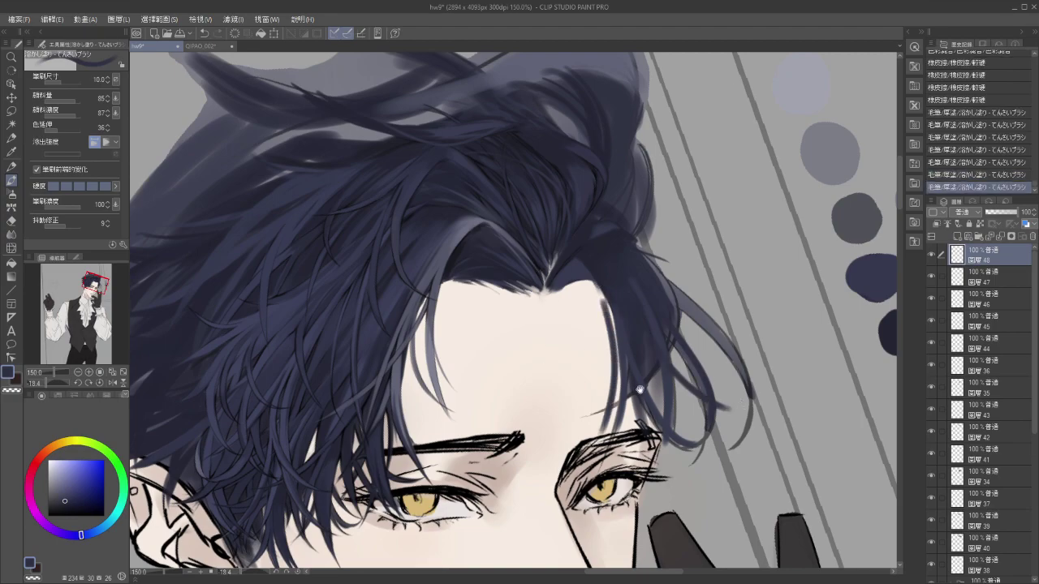
{"action": "left_click_drag", "start_coordinate": [548, 290], "coordinate": [601, 233]}
{"action": "key", "text": "ctrl+z"}
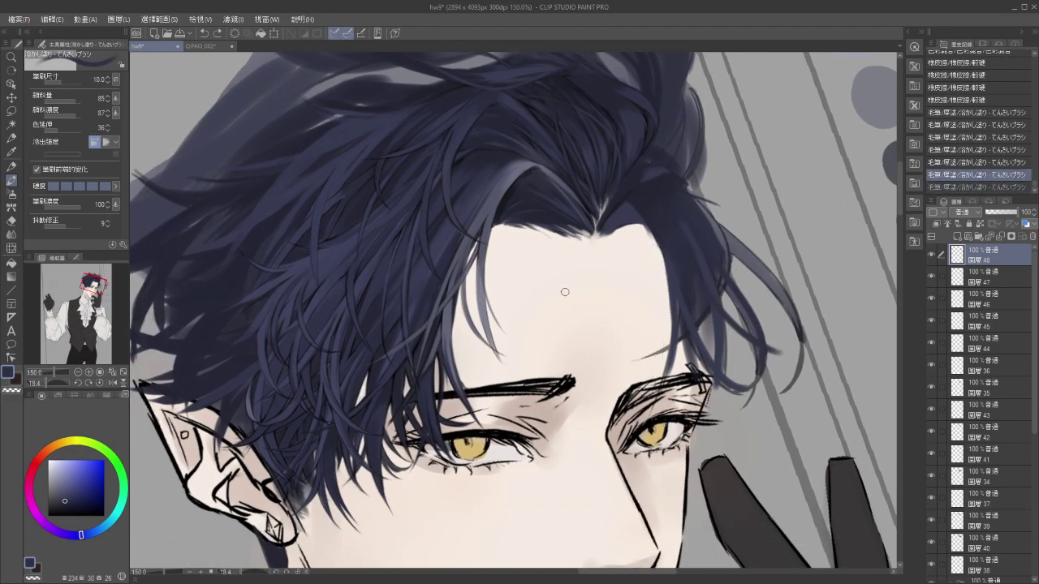
{"action": "left_click_drag", "start_coordinate": [649, 222], "coordinate": [658, 367]}
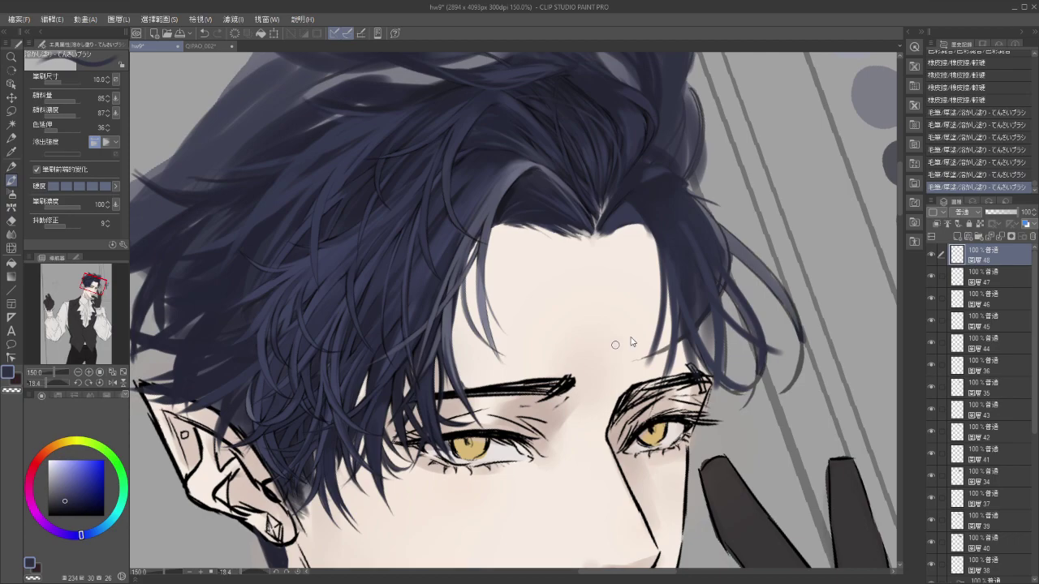
{"action": "key", "text": "ctrl+z"}
{"action": "left_click_drag", "start_coordinate": [641, 223], "coordinate": [658, 341]}
{"action": "key", "text": "ctrl+z"}
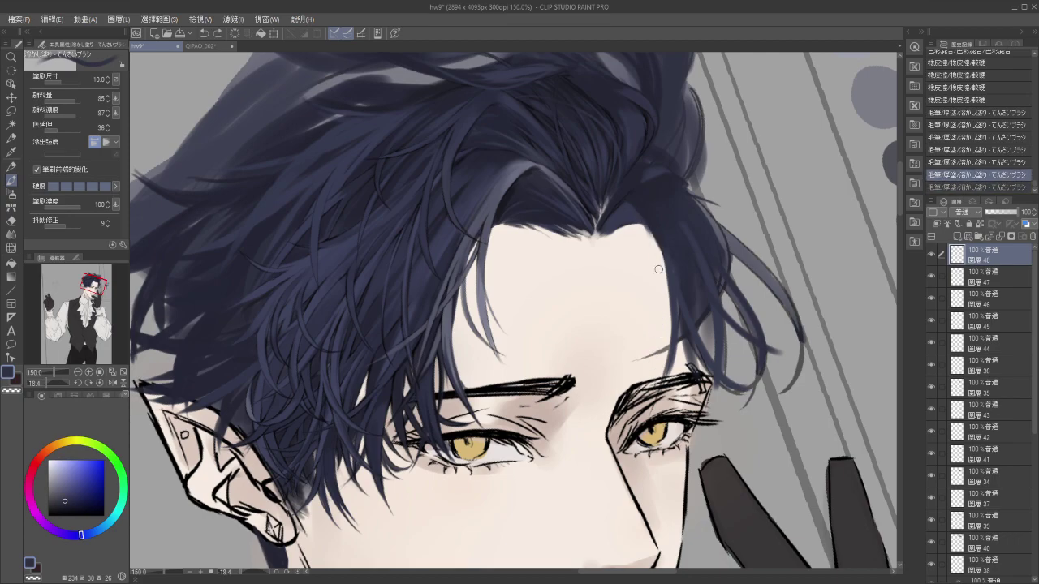
{"action": "left_click_drag", "start_coordinate": [666, 264], "coordinate": [633, 362]}
{"action": "key", "text": "ctrl+z"}
{"action": "left_click_drag", "start_coordinate": [668, 261], "coordinate": [658, 375]}
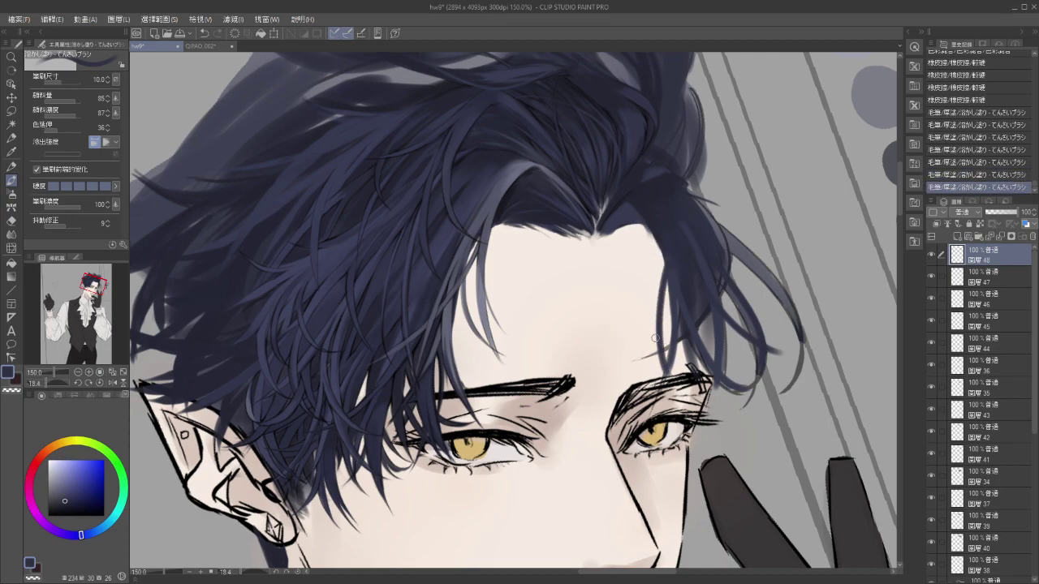
Compare the side lock with and without its newest strands by repeatedly undoing and redoing them at a wider view.
{"action": "scroll", "coordinate": [593, 293], "scroll_direction": "down", "scroll_amount": 3}
{"action": "left_click_drag", "start_coordinate": [593, 294], "coordinate": [529, 285]}
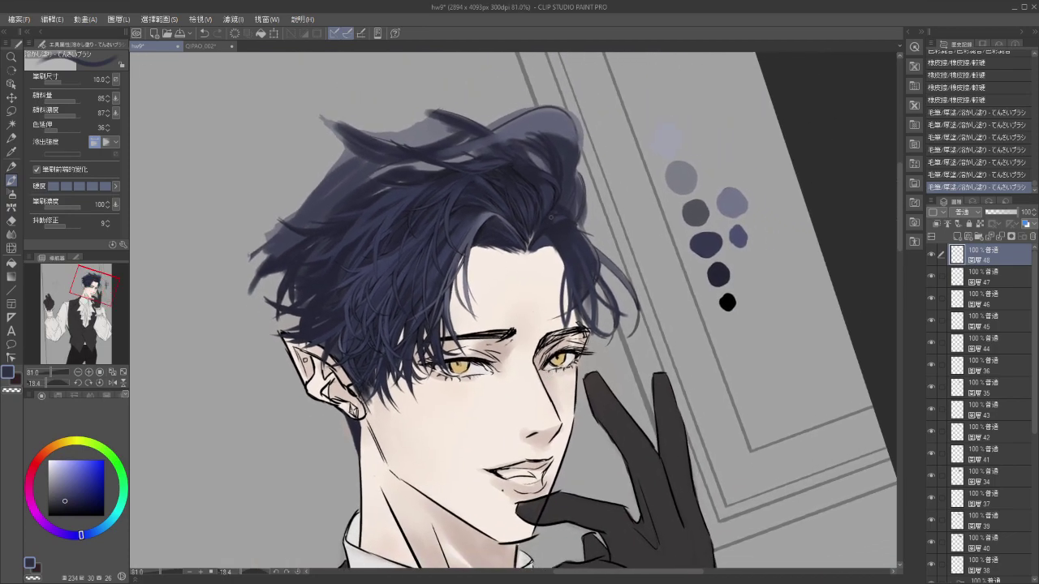
{"action": "key", "text": "ctrl+z"}
{"action": "key", "text": "ctrl+y"}
{"action": "key", "text": "ctrl+z"}
{"action": "key", "text": "ctrl+y"}
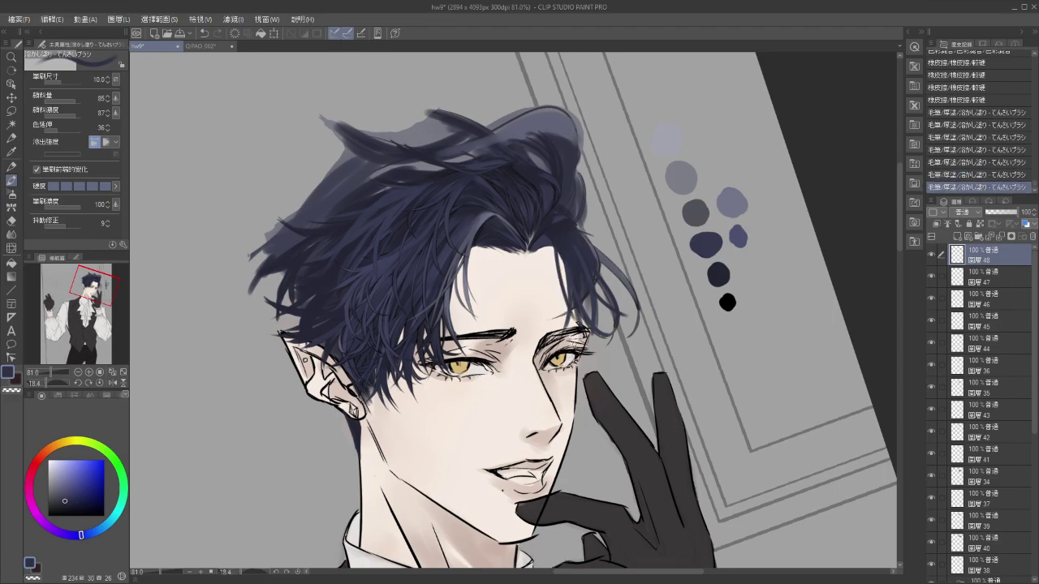
{"action": "key", "text": "ctrl+z"}
{"action": "key", "text": "ctrl+y"}
{"action": "key", "text": "ctrl+z"}
{"action": "key", "text": "ctrl+y"}
{"action": "key", "text": "ctrl+z"}
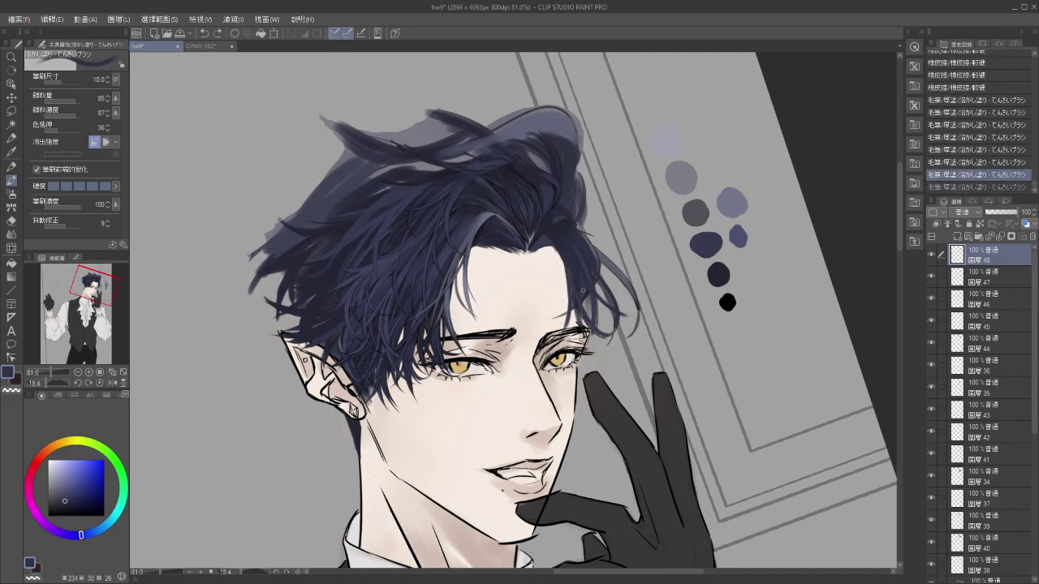
{"action": "key", "text": "ctrl+y"}
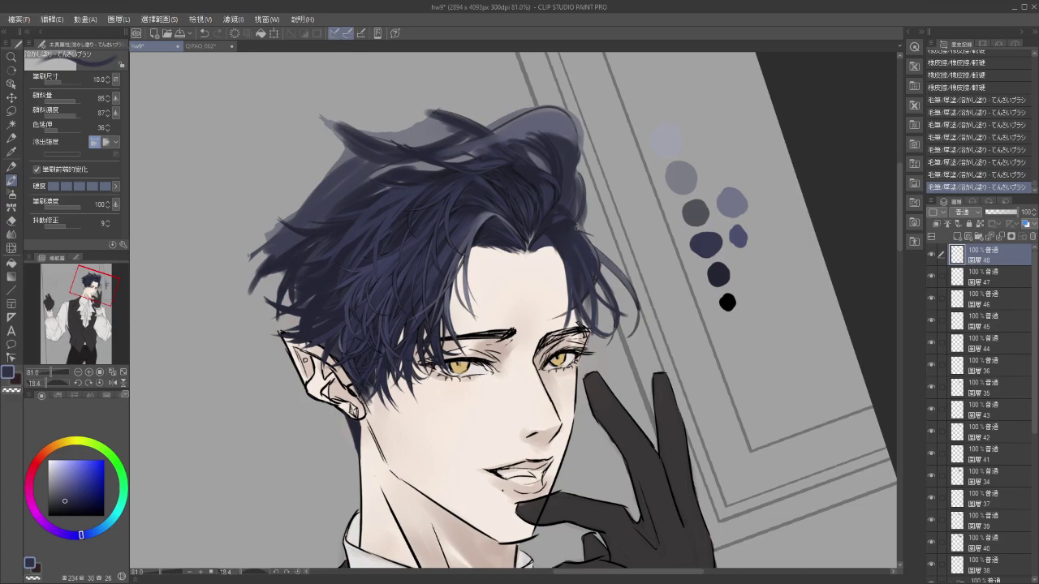
{"action": "key", "text": "ctrl+z"}
{"action": "key", "text": "ctrl+y"}
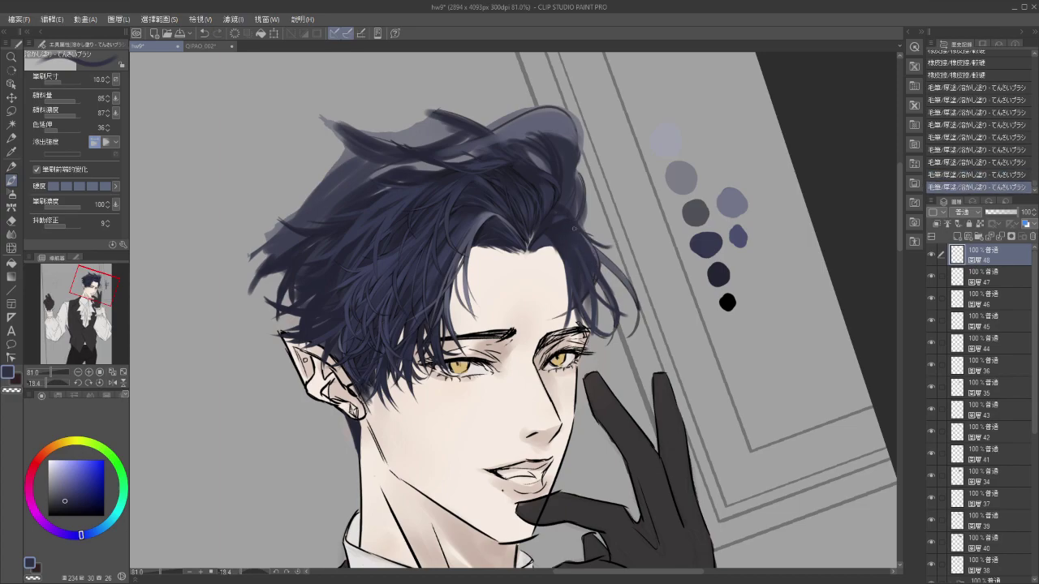
{"action": "key", "text": "ctrl+z"}
{"action": "key", "text": "ctrl+y"}
{"action": "key", "text": "ctrl+z"}
{"action": "key", "text": "ctrl+y"}
{"action": "key", "text": "ctrl+y"}
{"action": "key", "text": "ctrl+z"}
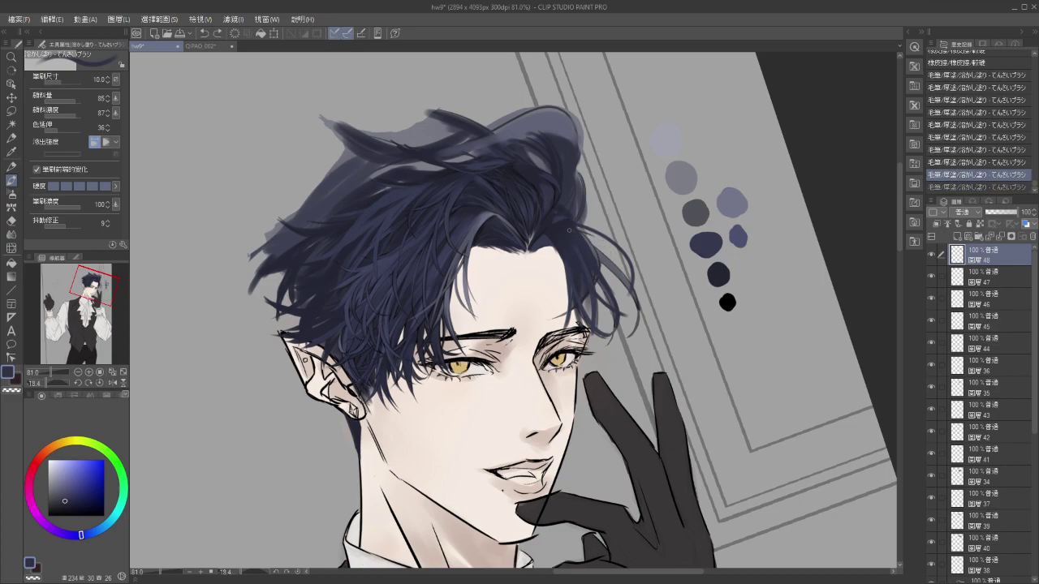
Clean up the upper outer contour of the side lock with the size 17.7 eraser.
{"action": "key", "text": "e"}
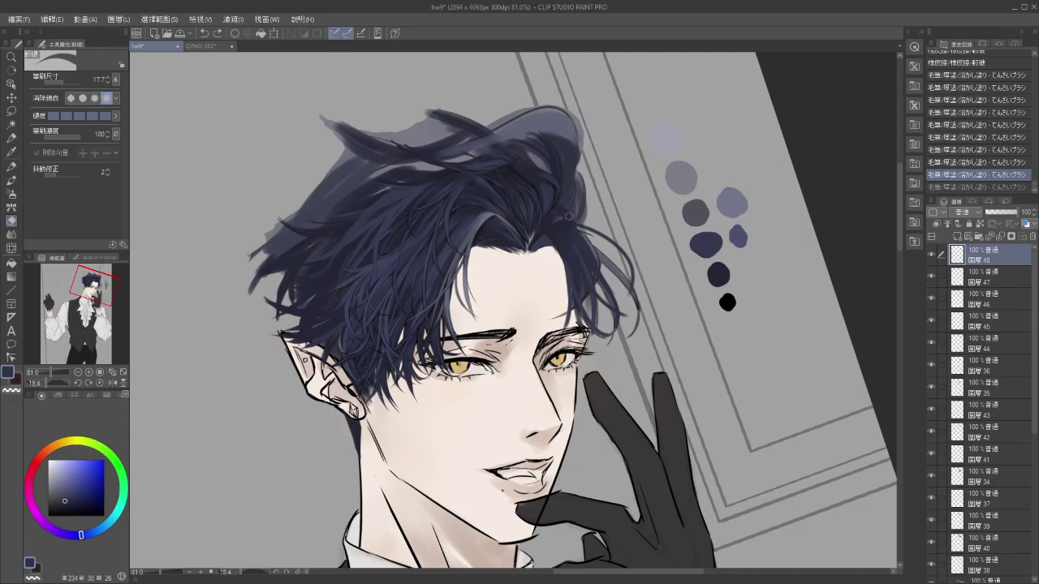
{"action": "mouse_move", "coordinate": [579, 214]}
{"action": "left_mouse_down"}
{"action": "mouse_move", "coordinate": [584, 249]}
{"action": "mouse_move", "coordinate": [547, 262]}
{"action": "left_mouse_up"}
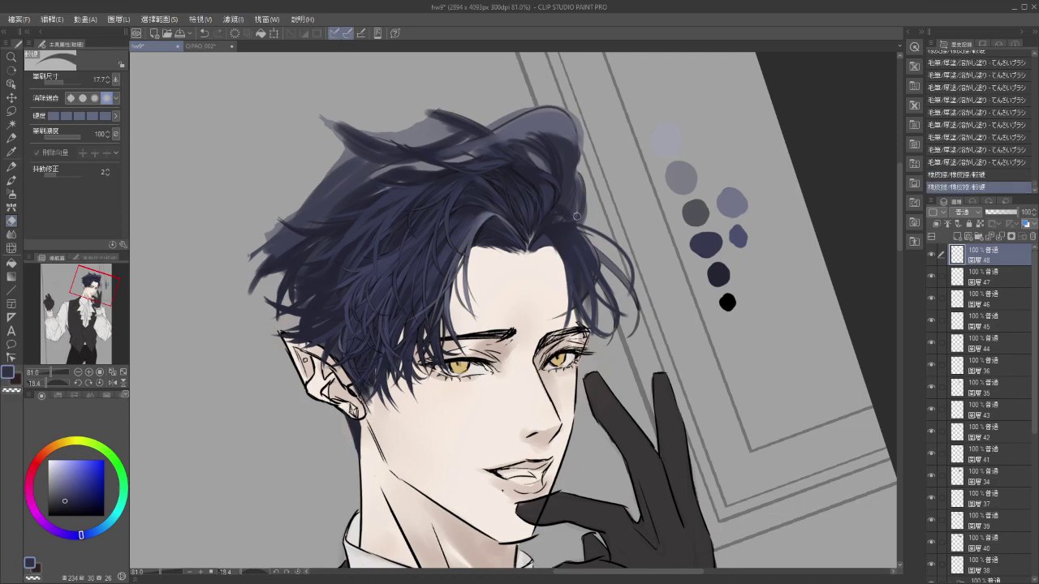
{"action": "left_click_drag", "start_coordinate": [586, 215], "coordinate": [609, 281]}
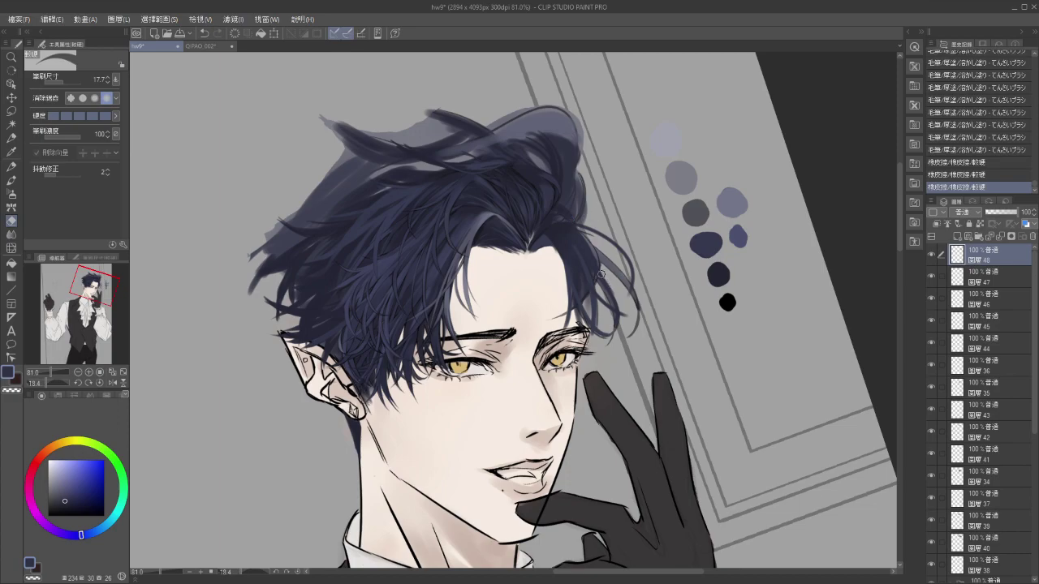
Paint an arching navy strand from the top of the side lock out to the side and compare it on and off.
{"action": "key", "text": "b"}
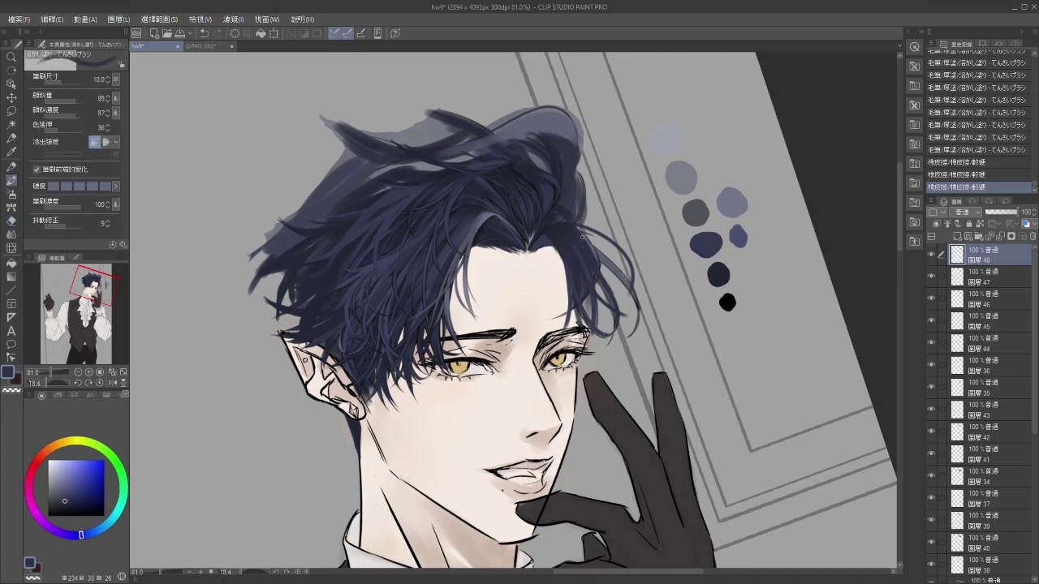
{"action": "left_click_drag", "start_coordinate": [567, 224], "coordinate": [629, 266]}
{"action": "key", "text": "ctrl+z"}
{"action": "key", "text": "ctrl+z"}
{"action": "left_click_drag", "start_coordinate": [573, 225], "coordinate": [635, 268]}
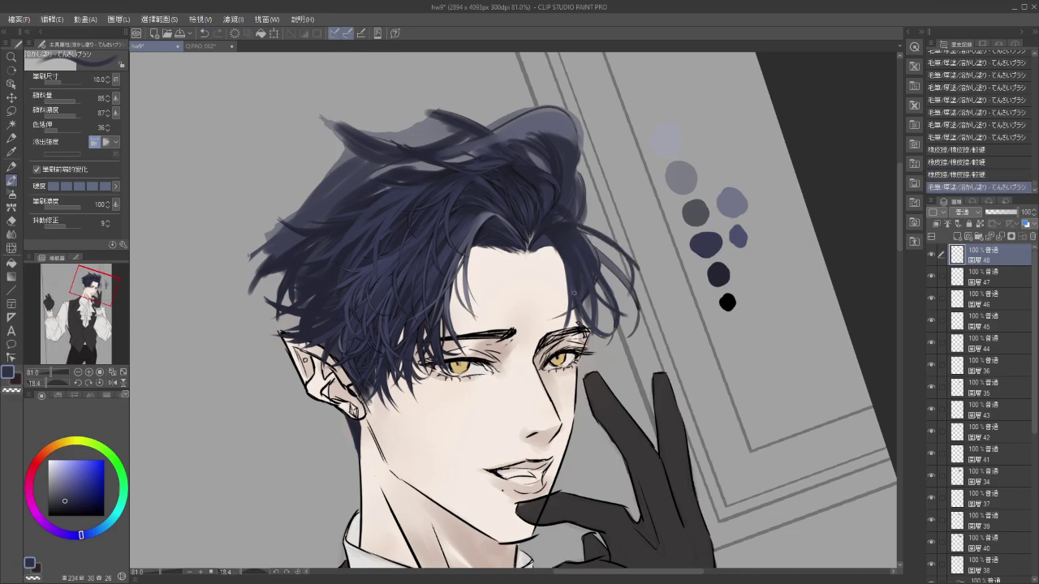
{"action": "key", "text": "ctrl+z"}
{"action": "key", "text": "ctrl+y"}
{"action": "key", "text": "ctrl+z"}
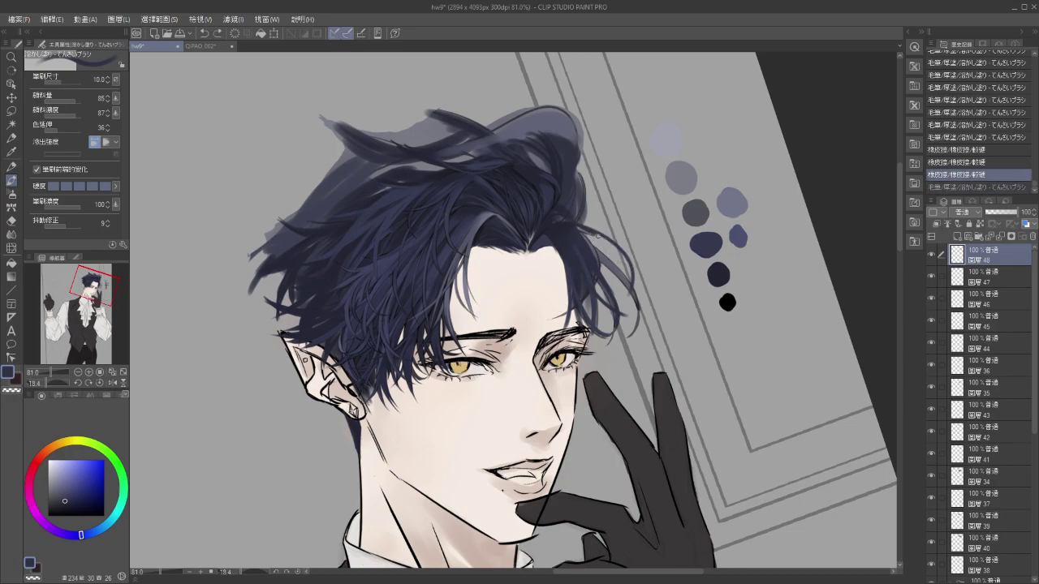
{"action": "key", "text": "ctrl+y"}
Add fine curved strands beside the outer arching strand of the side lock, redrawing them until the curve fits.
{"action": "mouse_move", "coordinate": [597, 237]}
{"action": "left_mouse_down"}
{"action": "mouse_move", "coordinate": [638, 272]}
{"action": "mouse_move", "coordinate": [637, 296]}
{"action": "left_mouse_up"}
{"action": "key", "text": "ctrl+z"}
{"action": "key", "text": "ctrl+y"}
{"action": "mouse_move", "coordinate": [597, 238]}
{"action": "left_mouse_down"}
{"action": "mouse_move", "coordinate": [634, 277]}
{"action": "mouse_move", "coordinate": [609, 281]}
{"action": "mouse_move", "coordinate": [618, 253]}
{"action": "mouse_move", "coordinate": [637, 301]}
{"action": "left_mouse_up"}
{"action": "key", "text": "ctrl+z"}
{"action": "key", "text": "ctrl+z"}
{"action": "left_click_drag", "start_coordinate": [612, 255], "coordinate": [627, 321]}
{"action": "key", "text": "ctrl+z"}
{"action": "left_click_drag", "start_coordinate": [597, 235], "coordinate": [630, 287]}
{"action": "key", "text": "ctrl+z"}
{"action": "left_click_drag", "start_coordinate": [597, 236], "coordinate": [631, 285]}
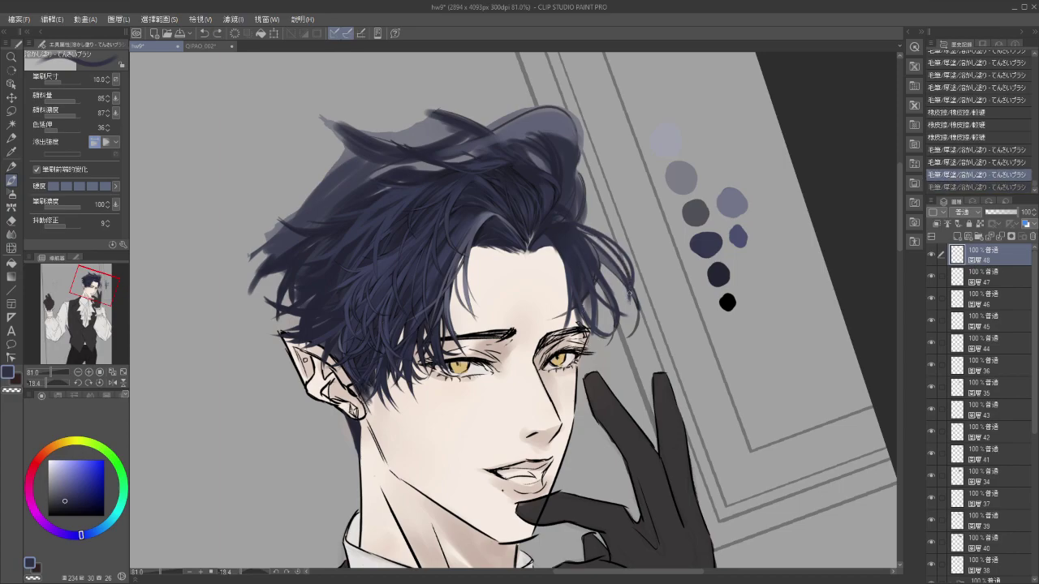
Hide and show the 圖層 48 layer to compare the hair with and without its paint.
{"action": "left_click_drag", "start_coordinate": [628, 321], "coordinate": [652, 281]}
{"action": "key", "text": "ctrl+z"}
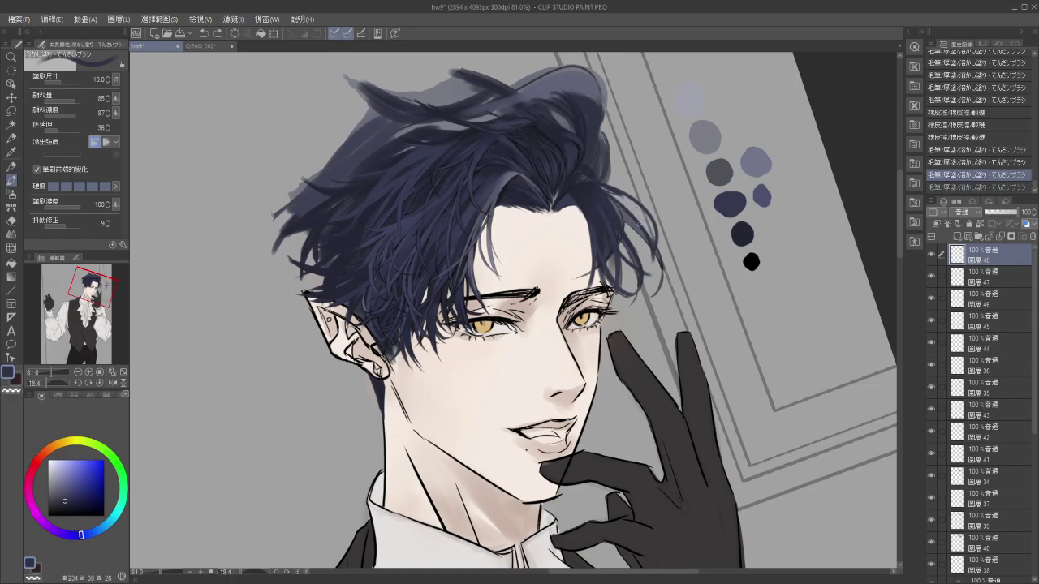
{"action": "left_click", "coordinate": [932, 254]}
{"action": "left_click", "coordinate": [932, 255]}
Try an extra thin strand falling over the forehead inside the side lock, and undo it.
{"action": "mouse_move", "coordinate": [566, 208]}
{"action": "left_mouse_down"}
{"action": "mouse_move", "coordinate": [485, 236]}
{"action": "mouse_move", "coordinate": [502, 283]}
{"action": "mouse_move", "coordinate": [498, 314]}
{"action": "left_mouse_up"}
{"action": "key", "text": "ctrl+z"}
{"action": "left_click_drag", "start_coordinate": [497, 241], "coordinate": [507, 317]}
{"action": "key", "text": "ctrl+z"}
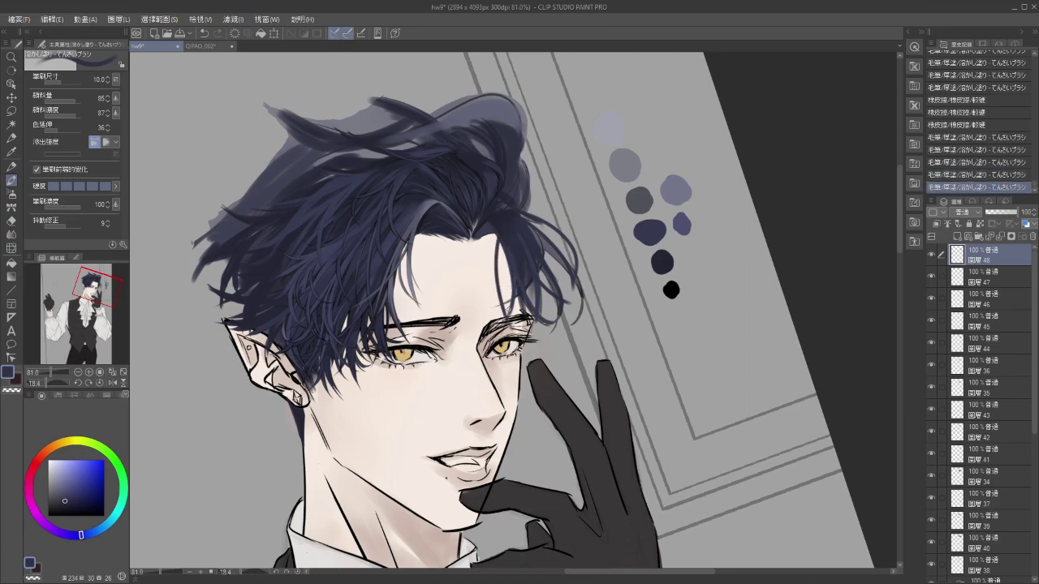
{"action": "key", "text": "ctrl+z"}
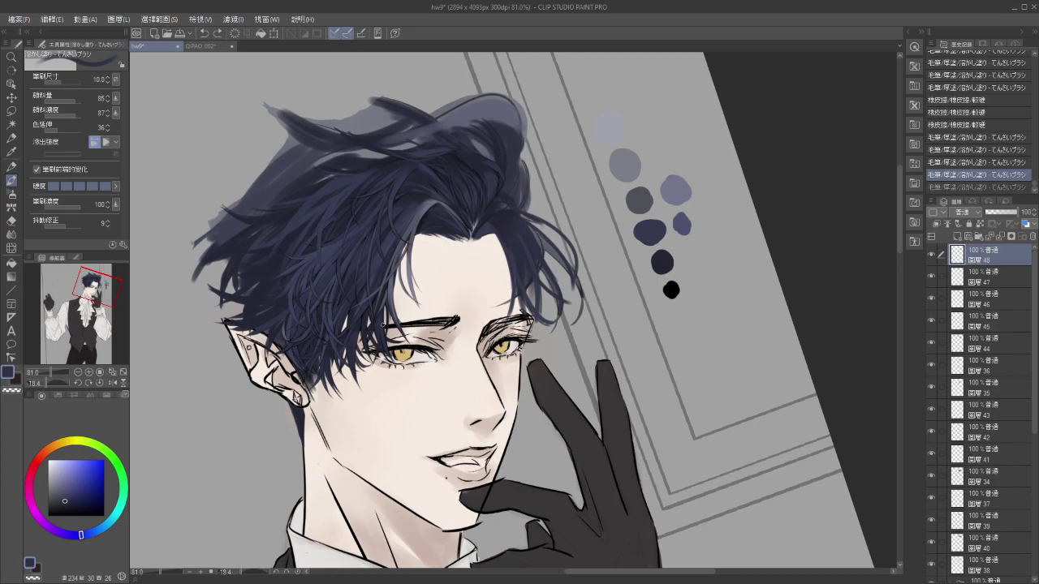
Check the hair against the head and upper body, switching the body_draft and head folders off and on.
{"action": "mouse_move", "coordinate": [575, 371]}
{"action": "left_mouse_down"}
{"action": "mouse_move", "coordinate": [578, 362]}
{"action": "mouse_move", "coordinate": [576, 398]}
{"action": "mouse_move", "coordinate": [607, 391]}
{"action": "left_mouse_up"}
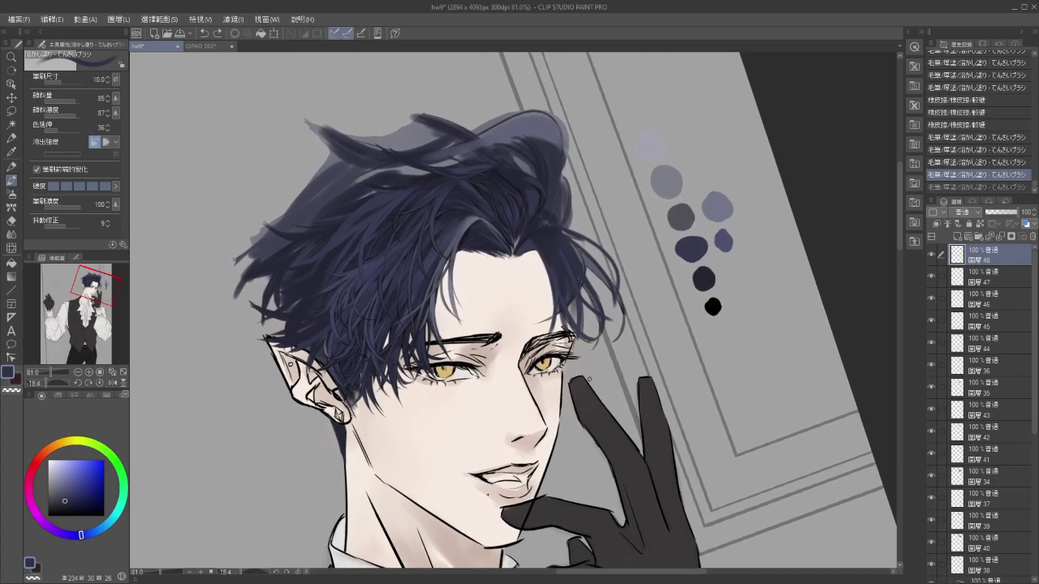
{"action": "scroll", "coordinate": [589, 379], "scroll_direction": "down", "scroll_amount": 2}
{"action": "left_click_drag", "start_coordinate": [527, 478], "coordinate": [537, 402]}
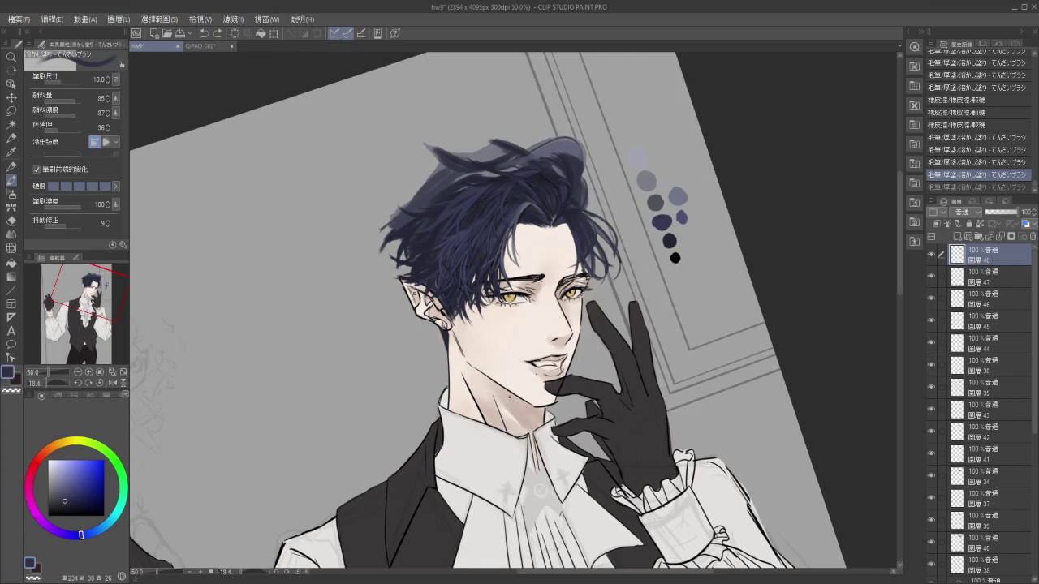
{"action": "left_click_drag", "start_coordinate": [605, 360], "coordinate": [581, 374]}
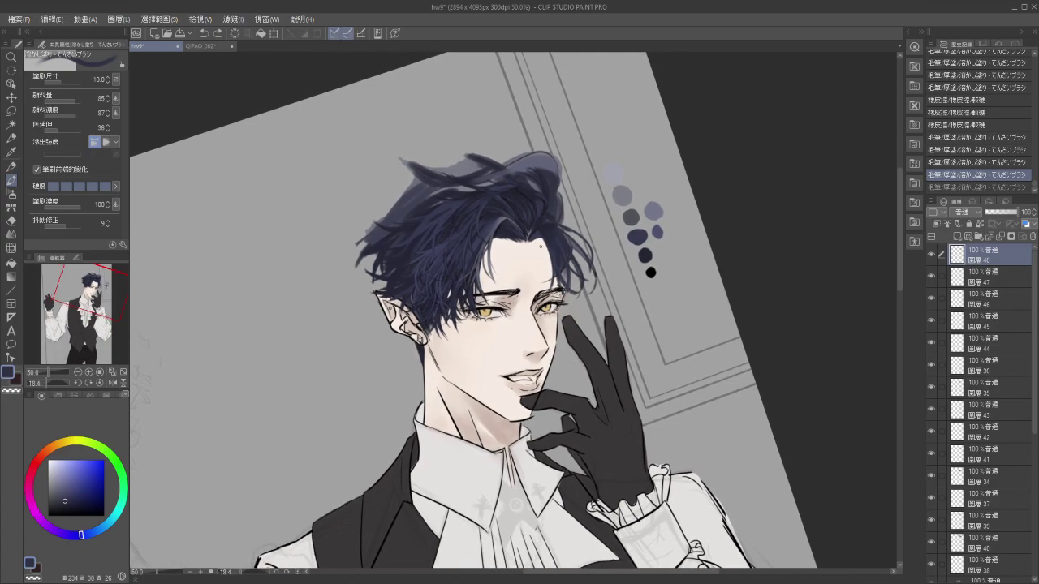
{"action": "left_click_drag", "start_coordinate": [565, 350], "coordinate": [541, 334]}
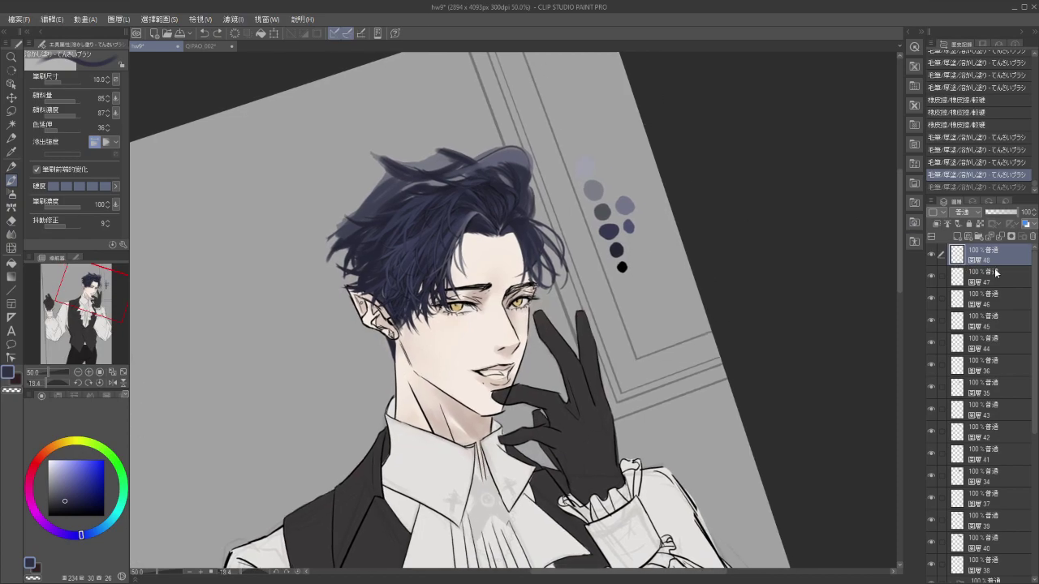
{"action": "left_click_drag", "start_coordinate": [1035, 314], "coordinate": [1035, 434]}
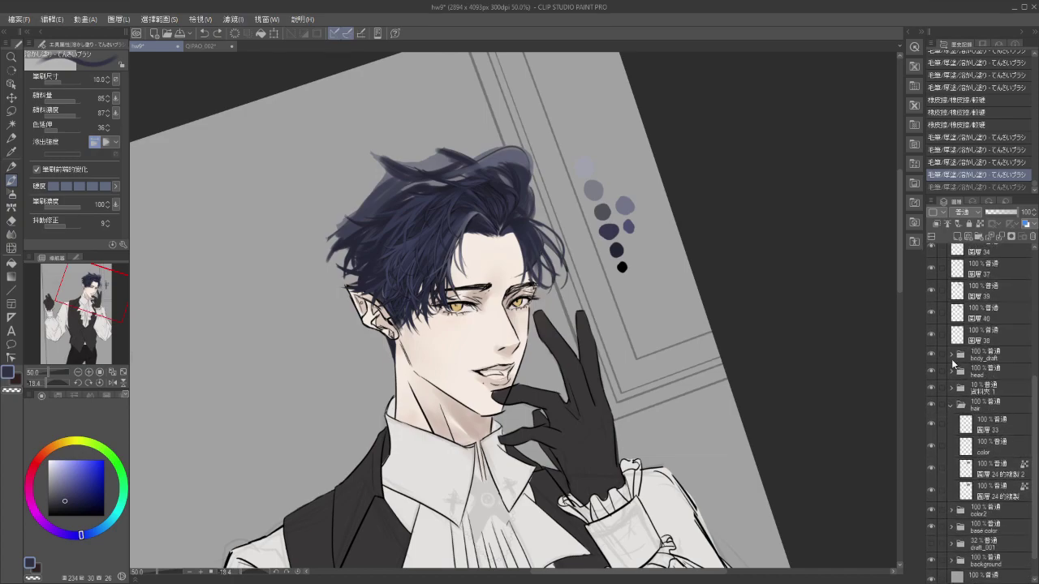
{"action": "left_click", "coordinate": [932, 355]}
{"action": "left_click", "coordinate": [931, 355]}
{"action": "left_click", "coordinate": [932, 372]}
{"action": "left_click", "coordinate": [932, 372]}
Expand the head folder and select its 头发 的複製 layer.
{"action": "left_click", "coordinate": [1008, 375]}
{"action": "left_click", "coordinate": [951, 371]}
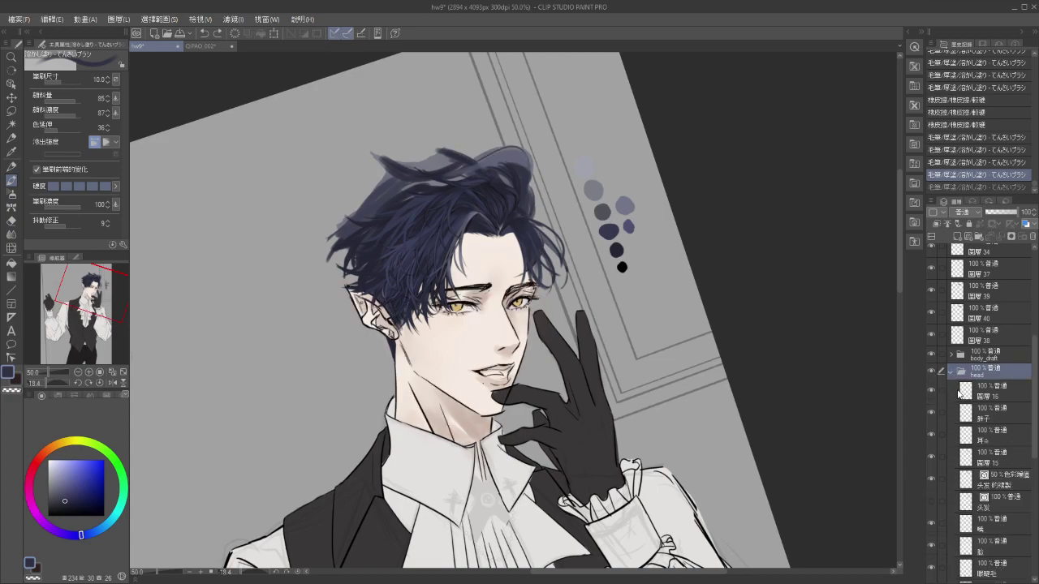
{"action": "scroll", "coordinate": [1030, 389], "scroll_direction": "down", "scroll_amount": 5}
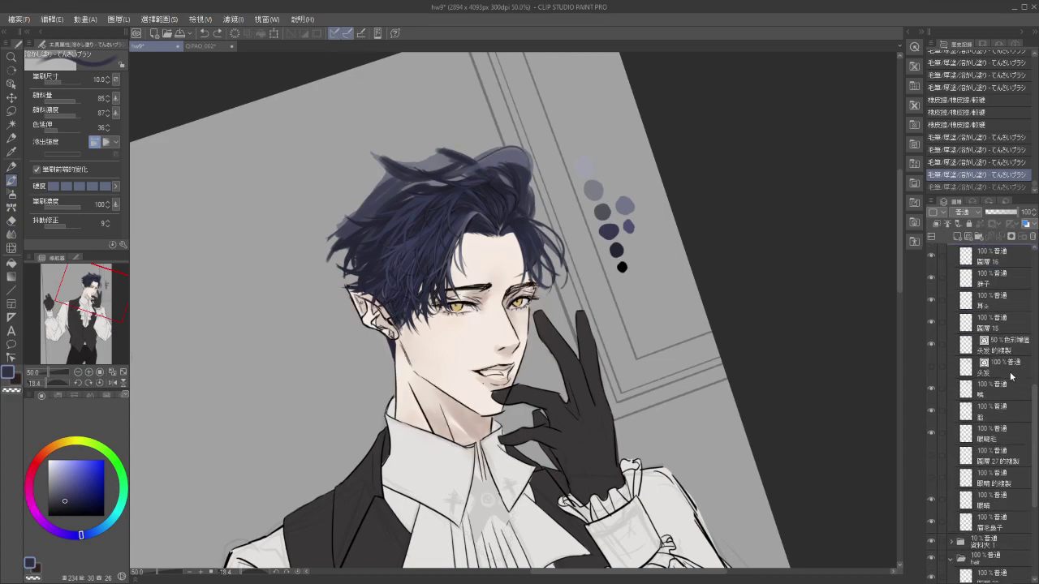
{"action": "left_click", "coordinate": [1019, 347]}
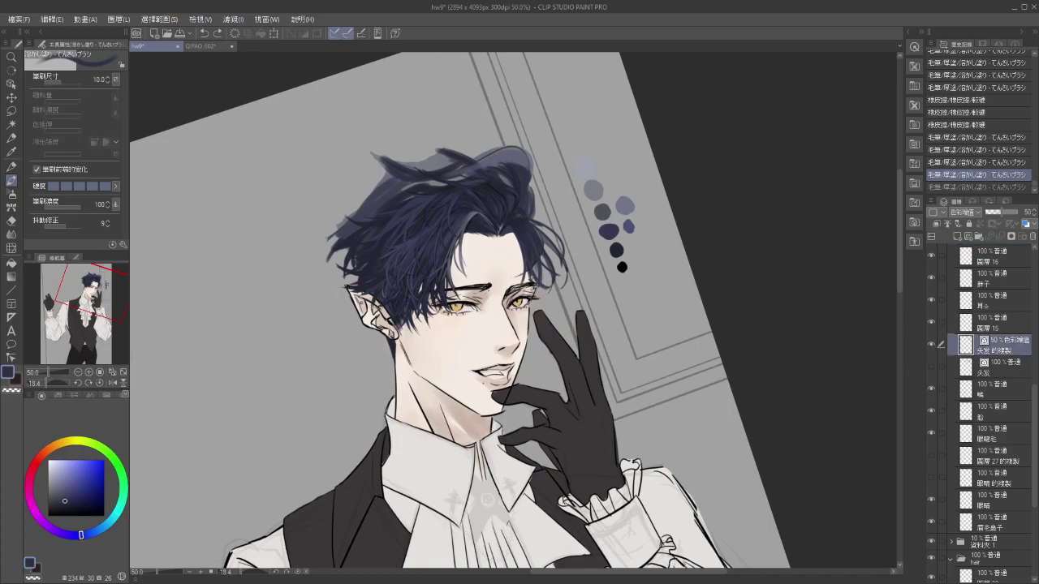
Hide and show the 头发 的複製 layer to compare the hair with and without its line art.
{"action": "left_click", "coordinate": [930, 345]}
{"action": "left_click", "coordinate": [930, 345]}
{"action": "left_click", "coordinate": [929, 347]}
{"action": "left_click", "coordinate": [929, 345]}
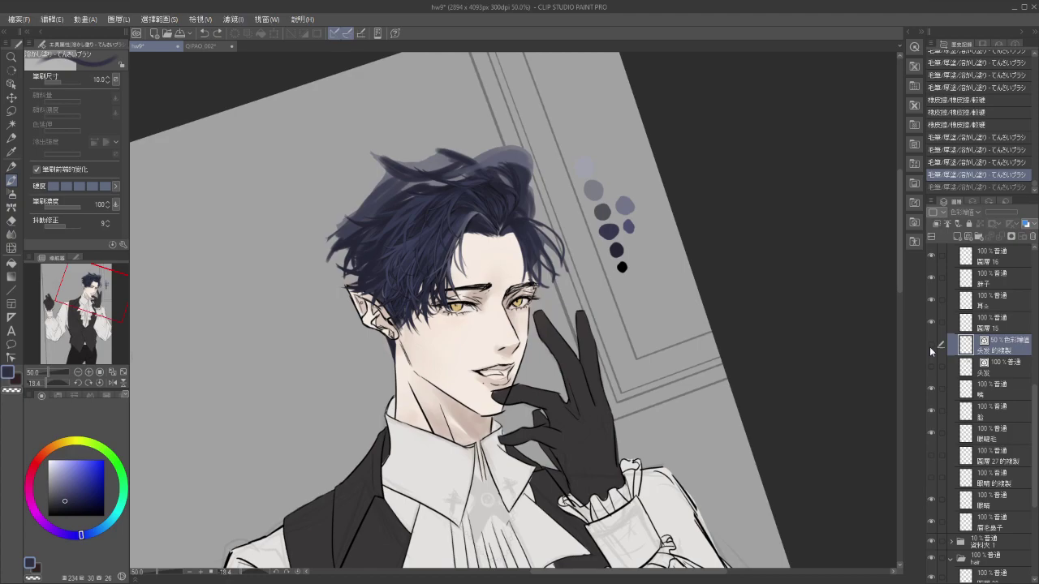
{"action": "left_click", "coordinate": [929, 347]}
{"action": "left_click", "coordinate": [930, 347]}
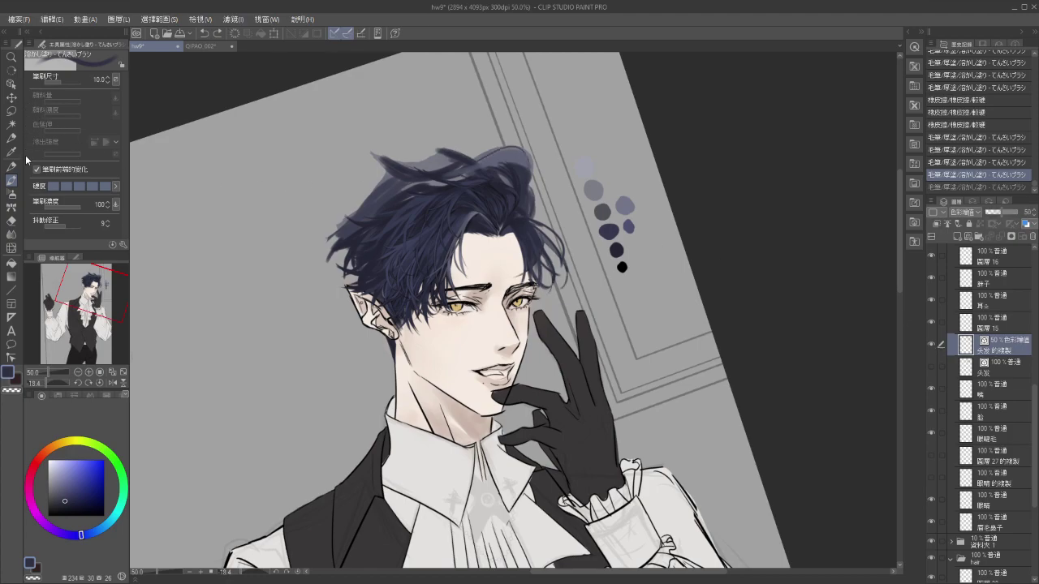
Erase the sketch lines around the side lock beside the forehead on the 头发 的複製 layer, enlarging the eraser to 57.6.
{"action": "key", "text": "e"}
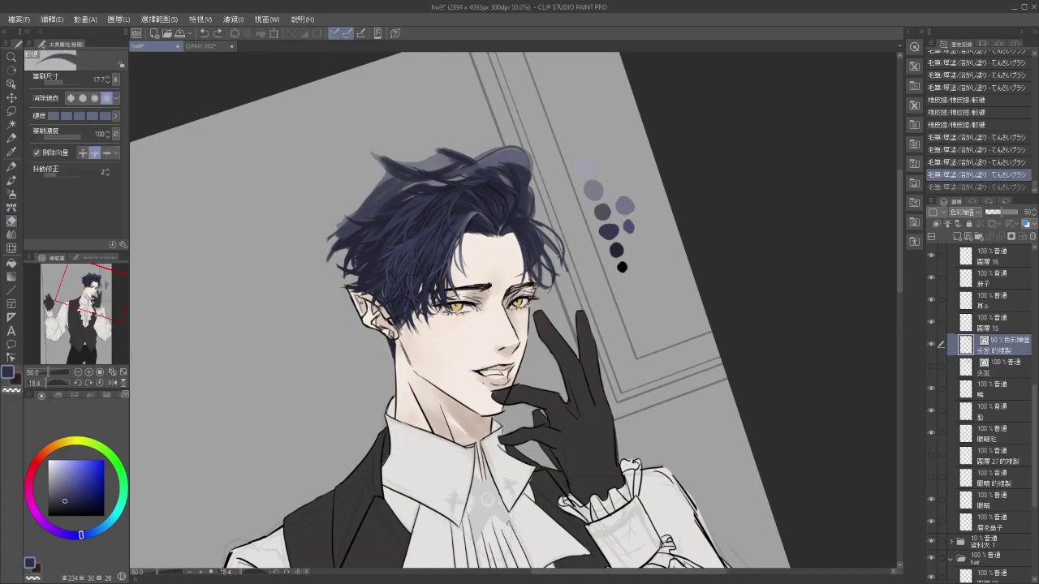
{"action": "left_click_drag", "start_coordinate": [549, 247], "coordinate": [555, 256]}
{"action": "left_click", "coordinate": [543, 231]}
{"action": "left_click", "coordinate": [532, 268]}
{"action": "left_click_drag", "start_coordinate": [519, 276], "coordinate": [545, 266]}
{"action": "left_click_drag", "start_coordinate": [542, 262], "coordinate": [554, 277]}
{"action": "left_click", "coordinate": [551, 271]}
{"action": "left_click", "coordinate": [545, 258]}
{"action": "left_click", "coordinate": [540, 243]}
{"action": "left_click_drag", "start_coordinate": [62, 81], "coordinate": [68, 85]}
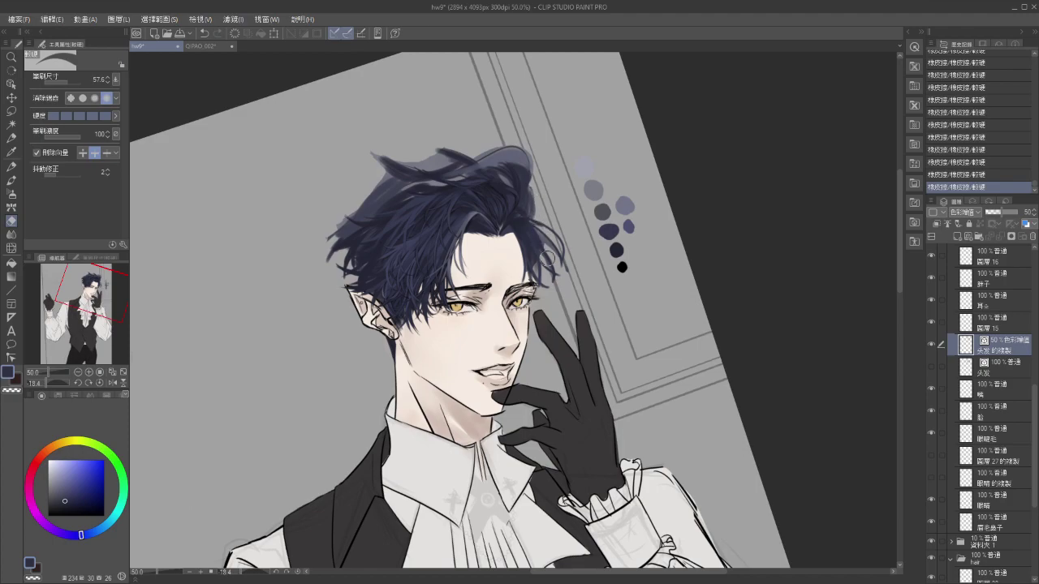
Examine the hair from farther away and close up, switching the 头发 的複製 layer off and on again.
{"action": "scroll", "coordinate": [547, 258], "scroll_direction": "down", "scroll_amount": 4}
{"action": "scroll", "coordinate": [582, 278], "scroll_direction": "up", "scroll_amount": 4}
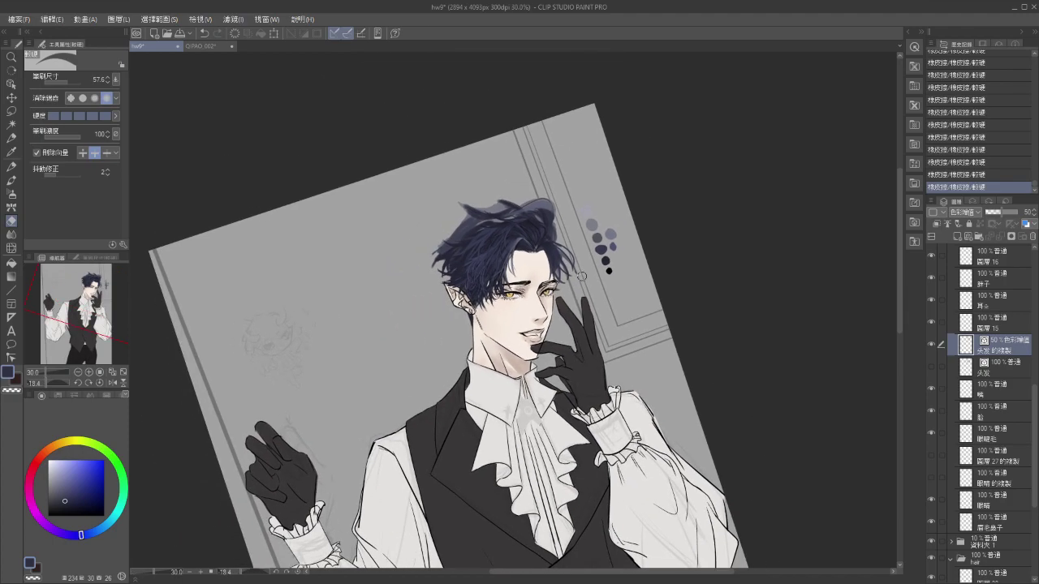
{"action": "left_click_drag", "start_coordinate": [603, 271], "coordinate": [618, 330]}
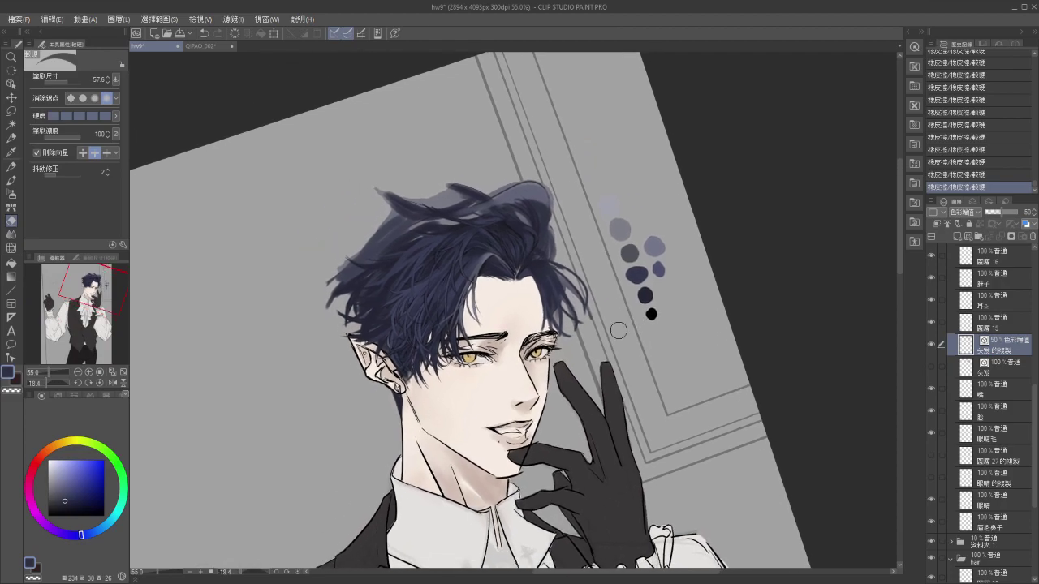
{"action": "left_click_drag", "start_coordinate": [595, 350], "coordinate": [575, 378]}
{"action": "scroll", "coordinate": [584, 346], "scroll_direction": "up", "scroll_amount": 4}
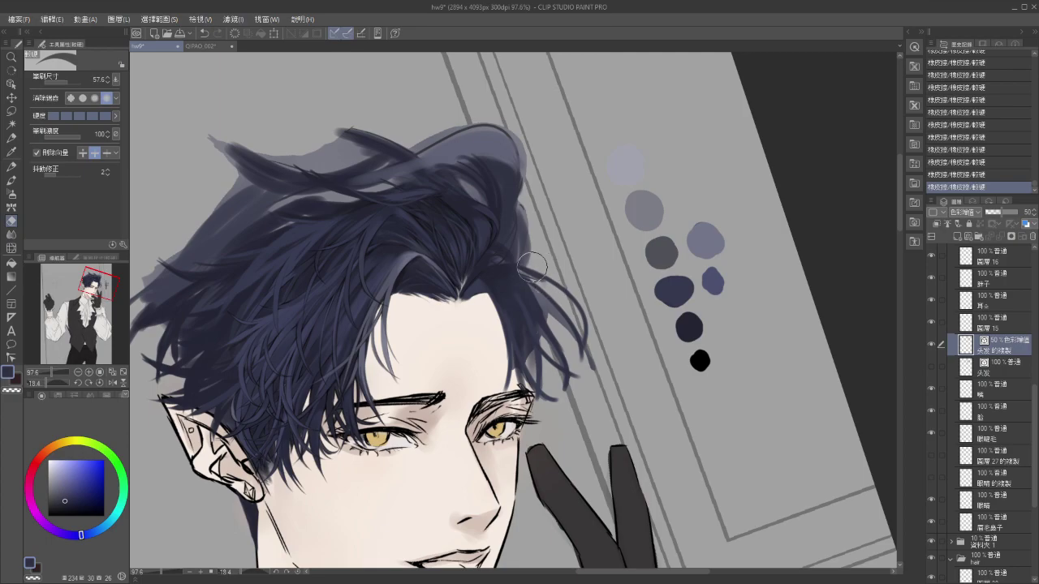
{"action": "left_click", "coordinate": [932, 344]}
{"action": "left_click", "coordinate": [931, 343]}
{"action": "left_click", "coordinate": [931, 343]}
{"action": "left_click", "coordinate": [930, 344]}
Try erasing the hair line art along the top of the crown, and undo it.
{"action": "mouse_move", "coordinate": [527, 168]}
{"action": "left_mouse_down"}
{"action": "mouse_move", "coordinate": [487, 130]}
{"action": "mouse_move", "coordinate": [404, 151]}
{"action": "left_mouse_up"}
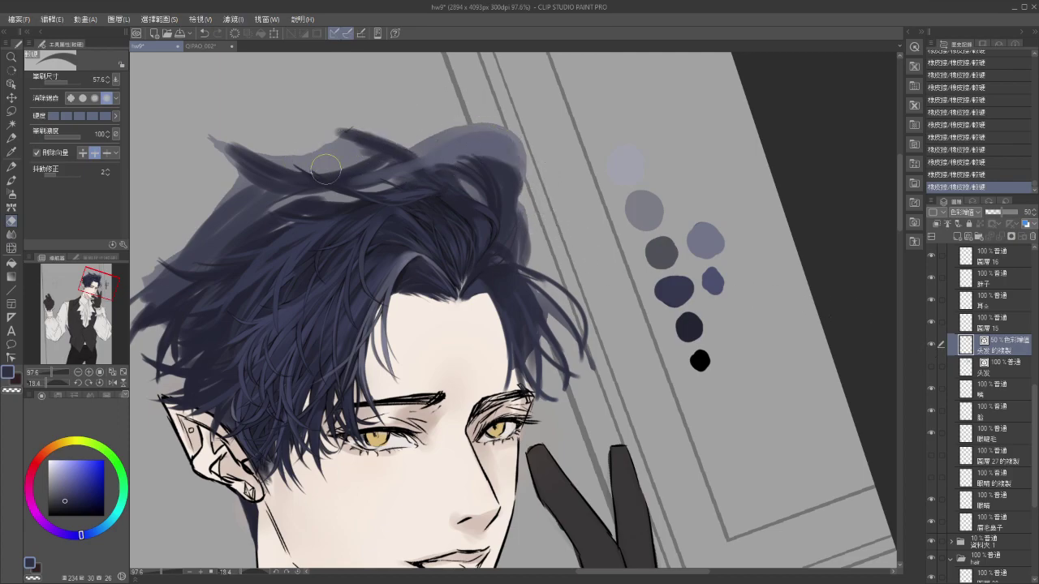
{"action": "left_click_drag", "start_coordinate": [662, 342], "coordinate": [647, 333]}
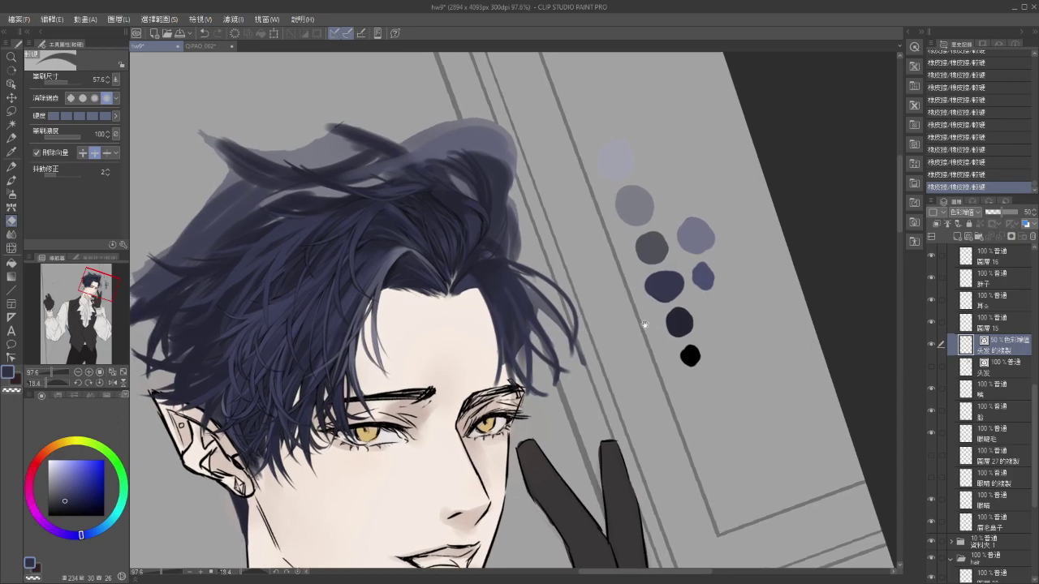
{"action": "key", "text": "ctrl+z"}
{"action": "key", "text": "ctrl+z"}
{"action": "key", "text": "ctrl+z"}
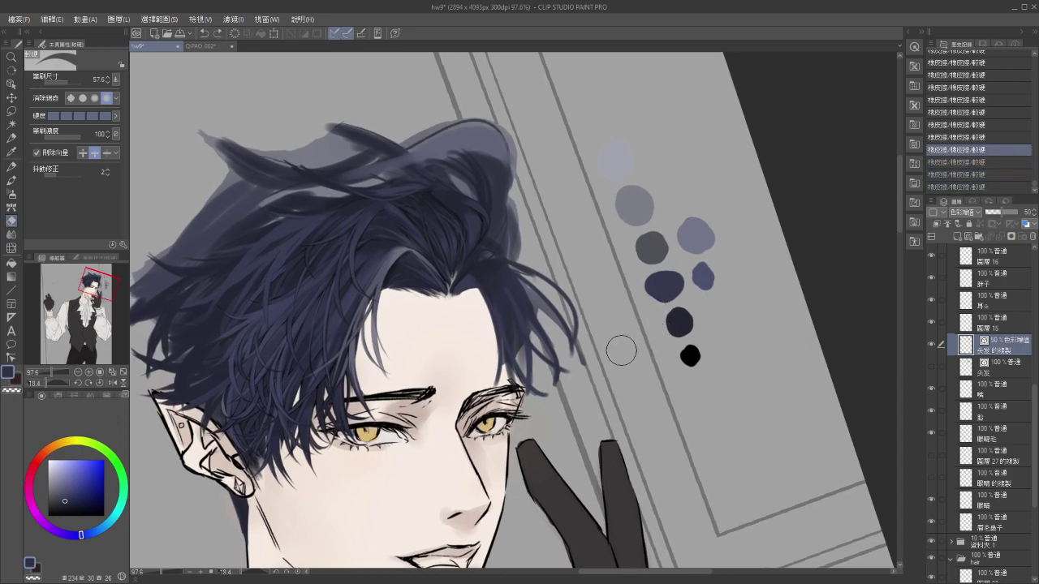
Select the 圖層 48 layer, check it by hiding and showing it, and erase part of the loose strand outside the side lock.
{"action": "scroll", "coordinate": [641, 357], "scroll_direction": "down", "scroll_amount": 1}
{"action": "left_click_drag", "start_coordinate": [1033, 412], "coordinate": [1033, 258]}
{"action": "left_click", "coordinate": [989, 261]}
{"action": "left_click", "coordinate": [931, 255]}
{"action": "left_click", "coordinate": [931, 254]}
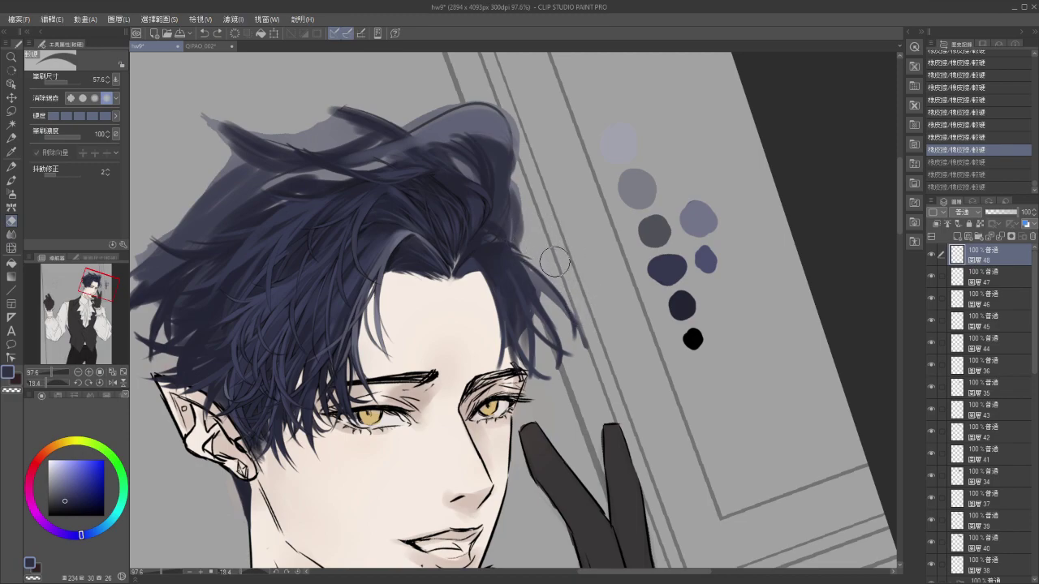
{"action": "left_click_drag", "start_coordinate": [542, 265], "coordinate": [566, 286]}
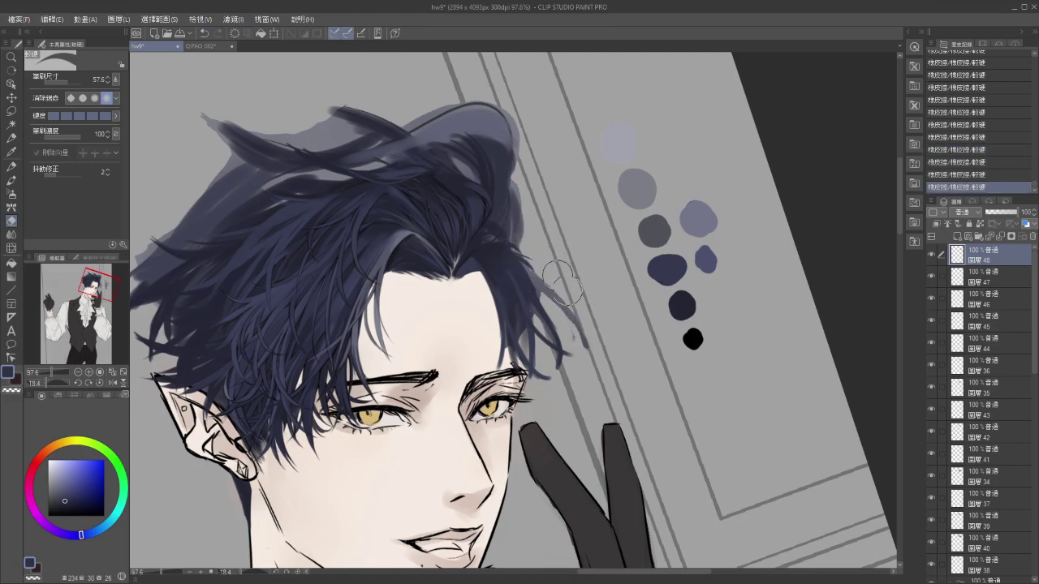
Collapse the head folder in the layer list.
{"action": "mouse_move", "coordinate": [591, 333]}
{"action": "left_mouse_down"}
{"action": "mouse_move", "coordinate": [633, 318]}
{"action": "mouse_move", "coordinate": [627, 305]}
{"action": "left_mouse_up"}
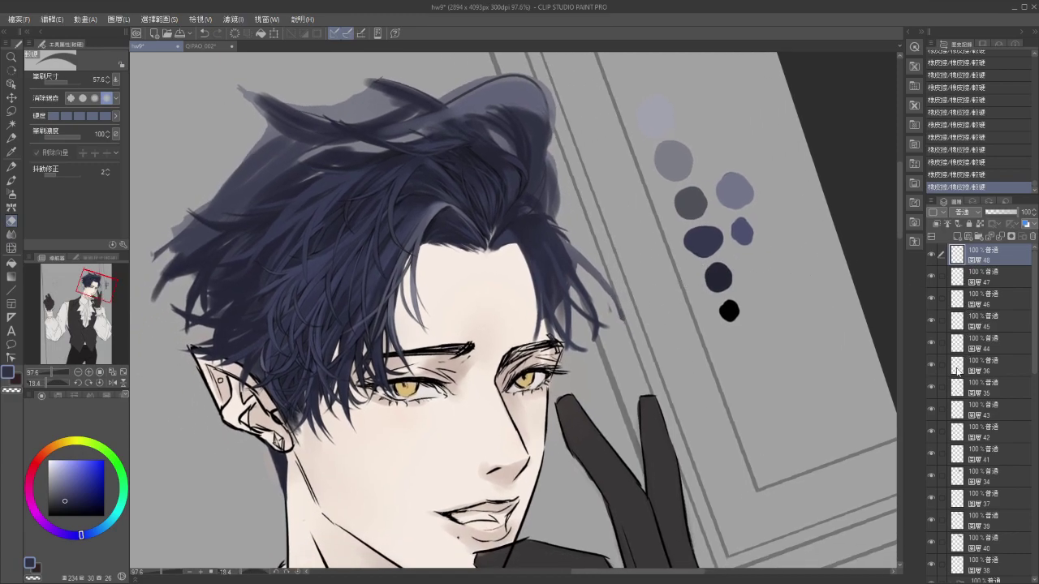
{"action": "left_click_drag", "start_coordinate": [1035, 306], "coordinate": [1022, 433]}
{"action": "left_click", "coordinate": [952, 280]}
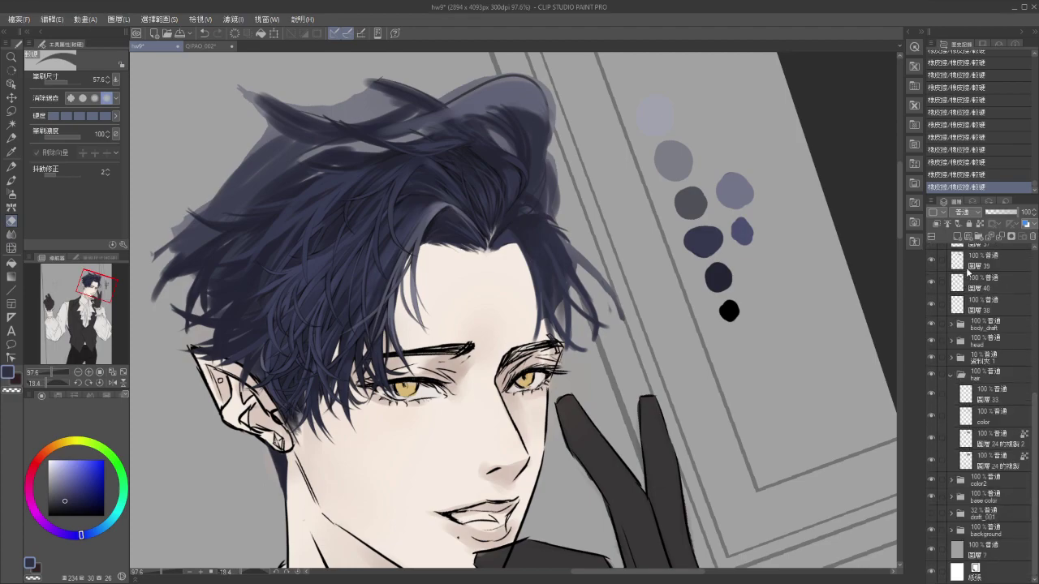
Collapse the hair folder and toggle the base color, color2 and body_draft folders off and on to inspect their contents.
{"action": "left_click", "coordinate": [952, 375]}
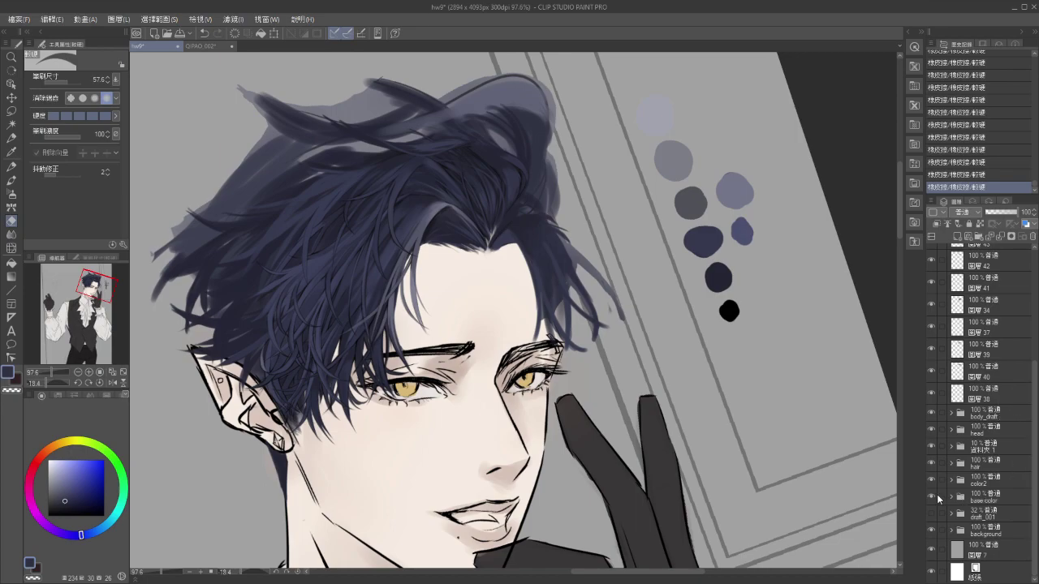
{"action": "left_click", "coordinate": [932, 495]}
{"action": "left_click", "coordinate": [933, 496]}
{"action": "left_click", "coordinate": [931, 479]}
{"action": "left_click", "coordinate": [930, 477]}
{"action": "mouse_move", "coordinate": [1032, 430]}
{"action": "left_mouse_down"}
{"action": "mouse_move", "coordinate": [1035, 352]}
{"action": "mouse_move", "coordinate": [1034, 428]}
{"action": "left_mouse_up"}
{"action": "left_click", "coordinate": [933, 426]}
{"action": "left_click", "coordinate": [933, 426]}
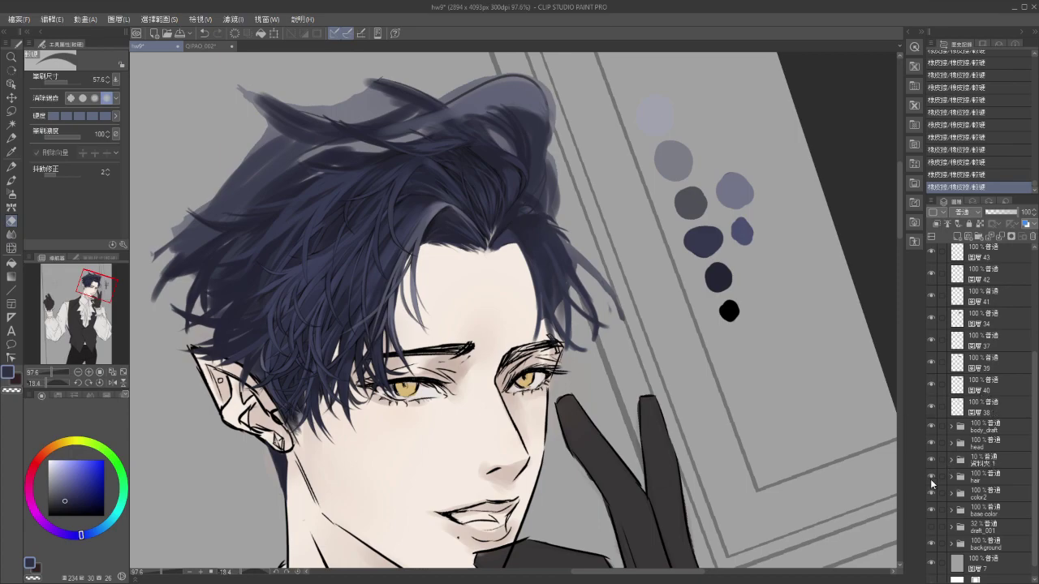
{"action": "left_click", "coordinate": [931, 512]}
{"action": "left_click", "coordinate": [930, 512]}
{"action": "scroll", "coordinate": [941, 508], "scroll_direction": "down", "scroll_amount": 1}
{"action": "scroll", "coordinate": [986, 487], "scroll_direction": "up", "scroll_amount": 5}
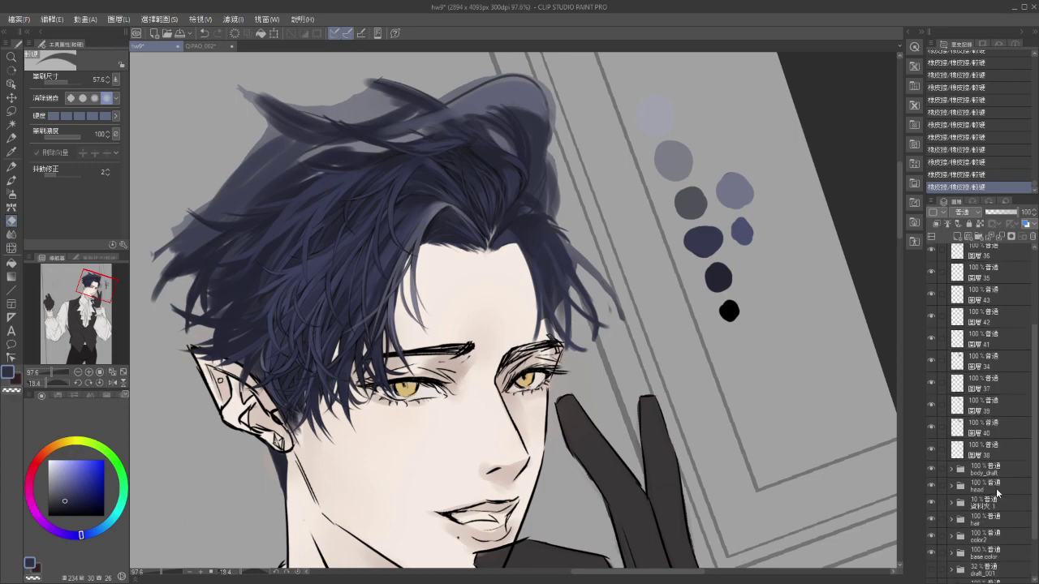
{"action": "scroll", "coordinate": [986, 479], "scroll_direction": "up", "scroll_amount": 1}
{"action": "scroll", "coordinate": [986, 469], "scroll_direction": "down", "scroll_amount": 4}
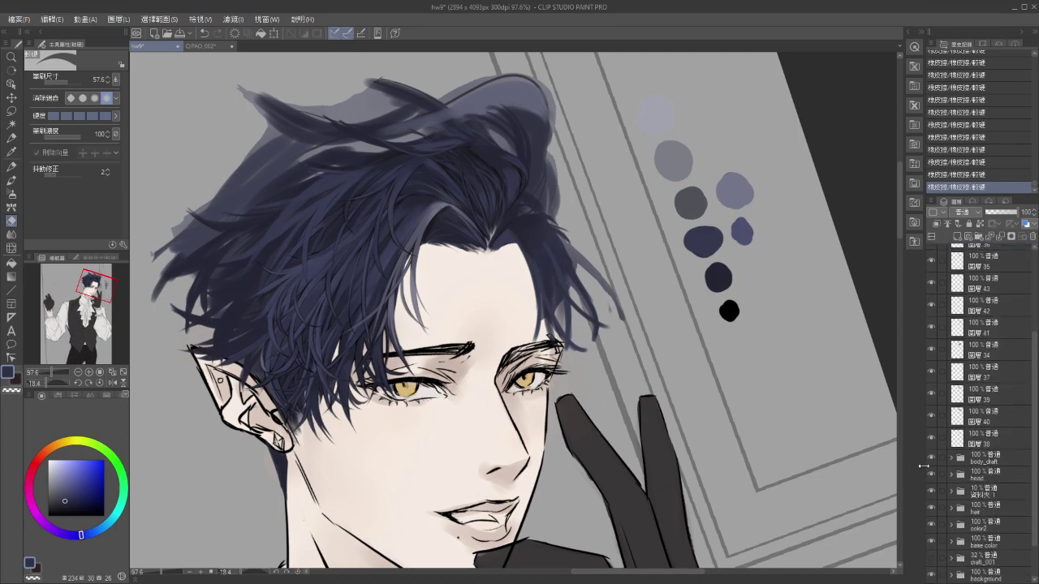
Toggle the body_draft, head and hair folders, expand the hair folder and check its 圖層 24 的複製 layer for the stray strands.
{"action": "left_click", "coordinate": [932, 458]}
{"action": "left_click", "coordinate": [932, 458]}
{"action": "left_click", "coordinate": [930, 475]}
{"action": "left_click", "coordinate": [931, 476]}
{"action": "left_click", "coordinate": [931, 475]}
{"action": "left_click", "coordinate": [931, 509]}
{"action": "left_click", "coordinate": [931, 510]}
{"action": "left_click", "coordinate": [974, 508]}
{"action": "left_click", "coordinate": [952, 508]}
{"action": "scroll", "coordinate": [1005, 495], "scroll_direction": "down", "scroll_amount": 3}
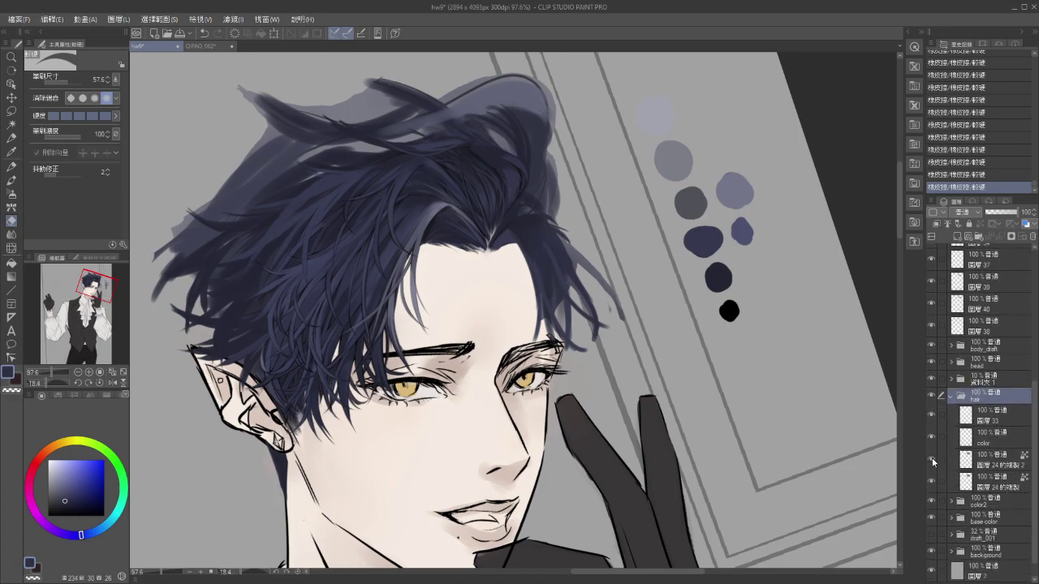
{"action": "left_click", "coordinate": [931, 480]}
{"action": "left_click", "coordinate": [931, 480]}
Go through the two 圖層 24 copies and the color layer in the hair folder, erasing stray strand marks beside the hair.
{"action": "left_click", "coordinate": [994, 466]}
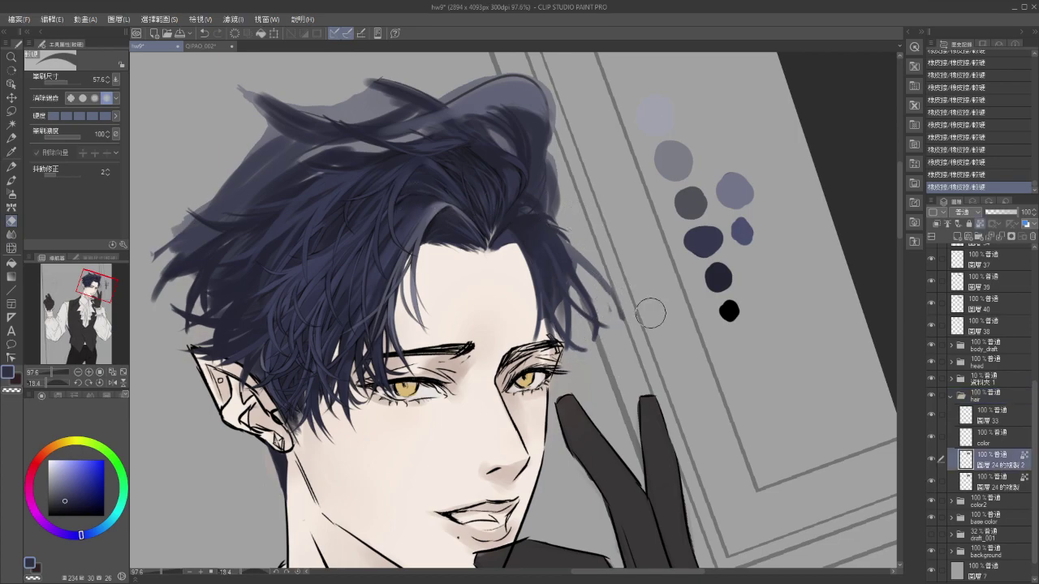
{"action": "left_click", "coordinate": [931, 483]}
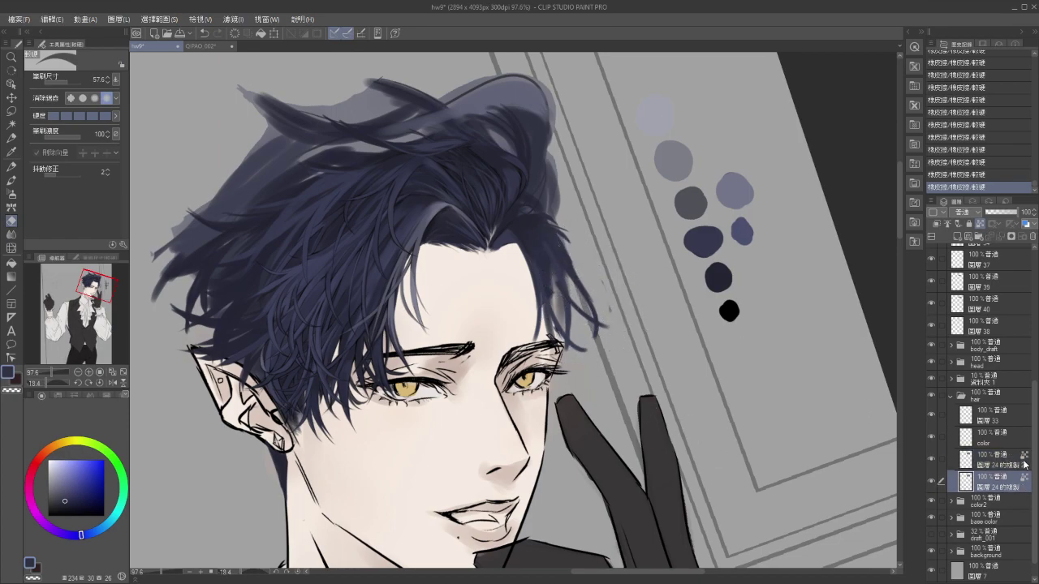
{"action": "left_click", "coordinate": [1014, 466]}
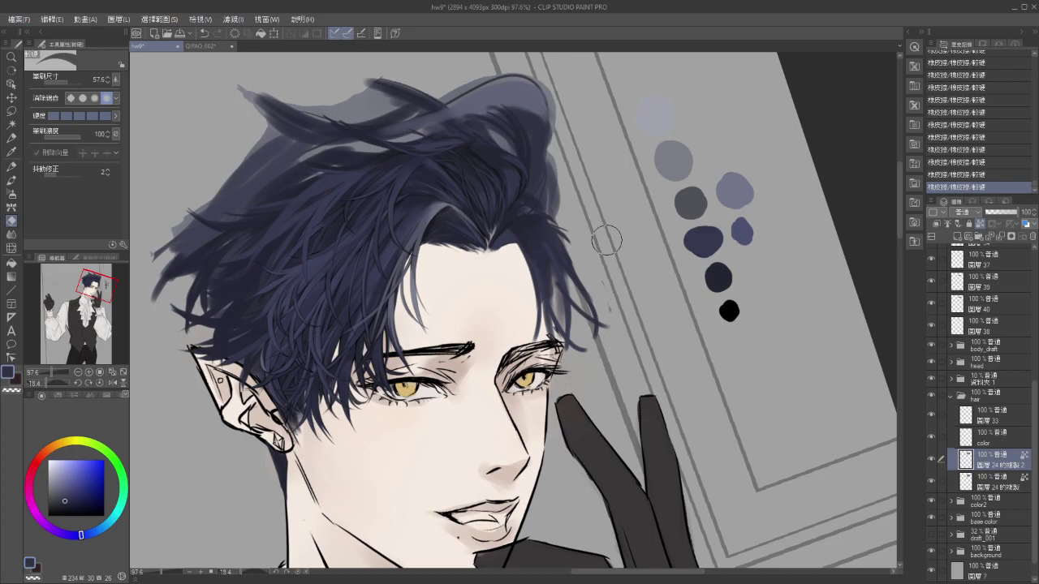
{"action": "left_click", "coordinate": [1000, 445]}
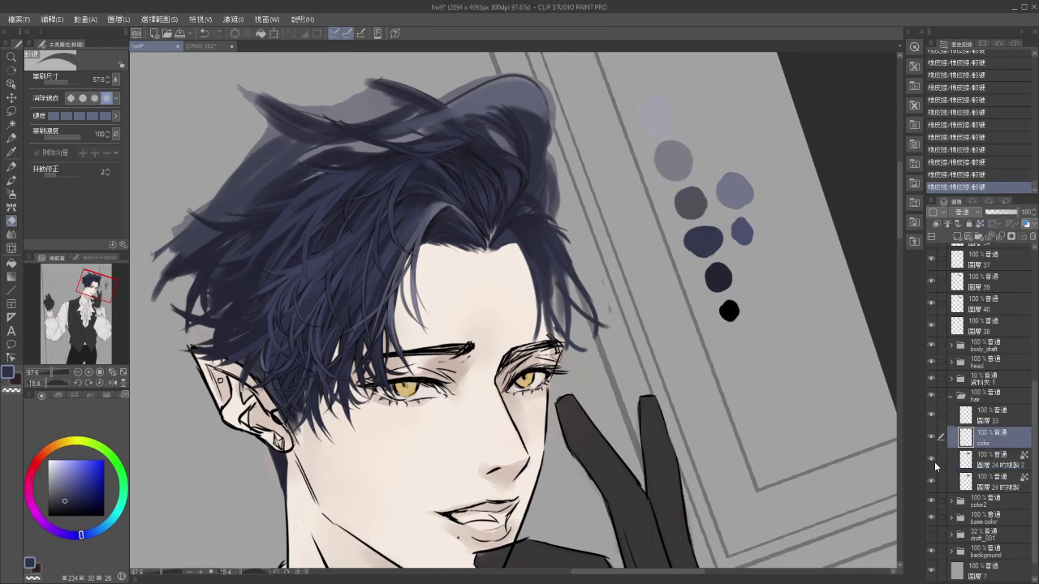
{"action": "left_click", "coordinate": [931, 482]}
Collapse the hair folder, check color2, base color and 圖層 48 by toggling visibility, and clean up the remaining stray marks on 圖層 48.
{"action": "left_click", "coordinate": [953, 397]}
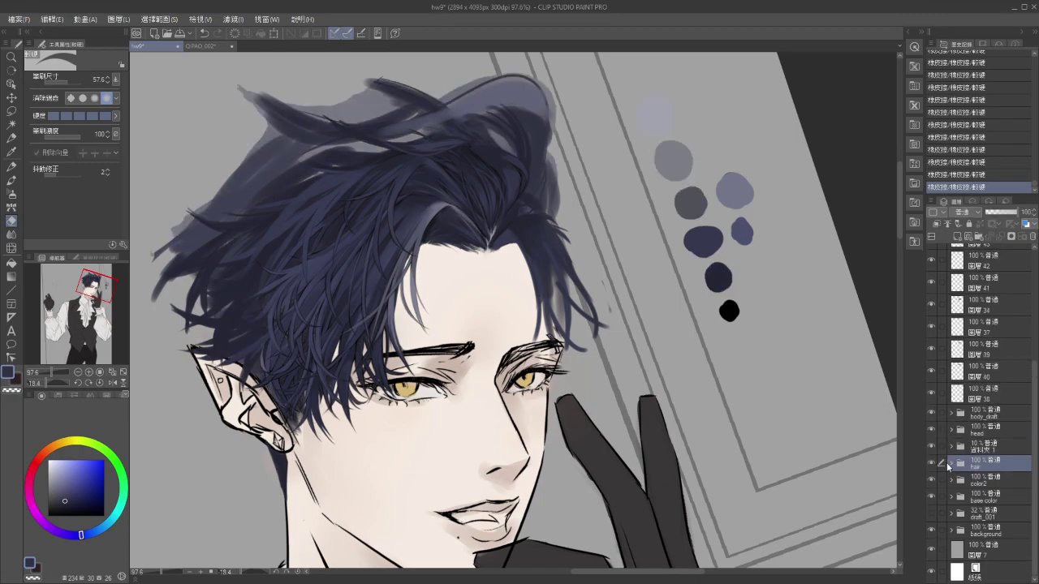
{"action": "left_click", "coordinate": [931, 479]}
{"action": "left_click", "coordinate": [932, 479]}
{"action": "left_click", "coordinate": [930, 498]}
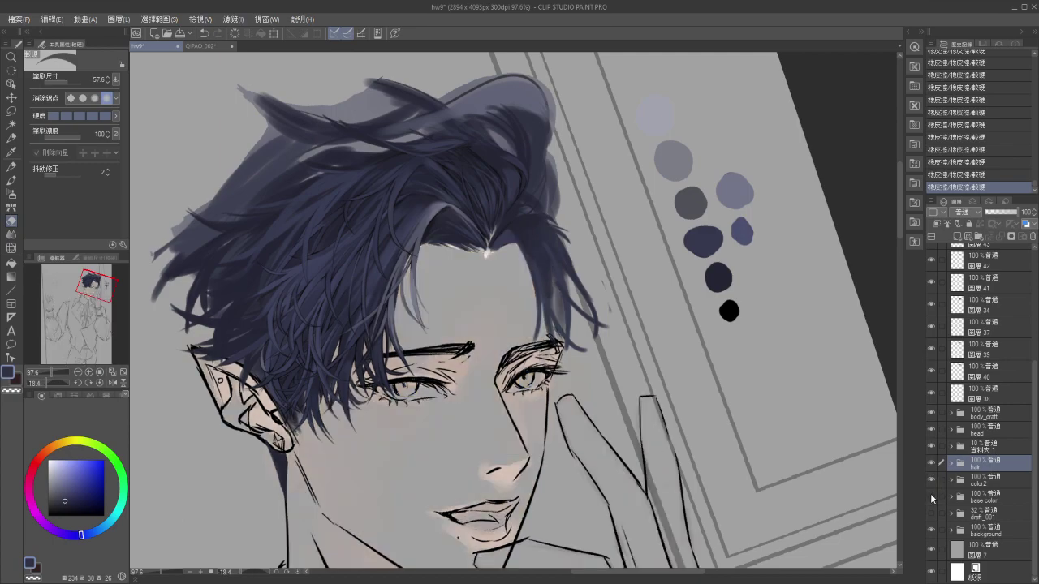
{"action": "left_click", "coordinate": [931, 498]}
{"action": "scroll", "coordinate": [1007, 300], "scroll_direction": "up", "scroll_amount": 3}
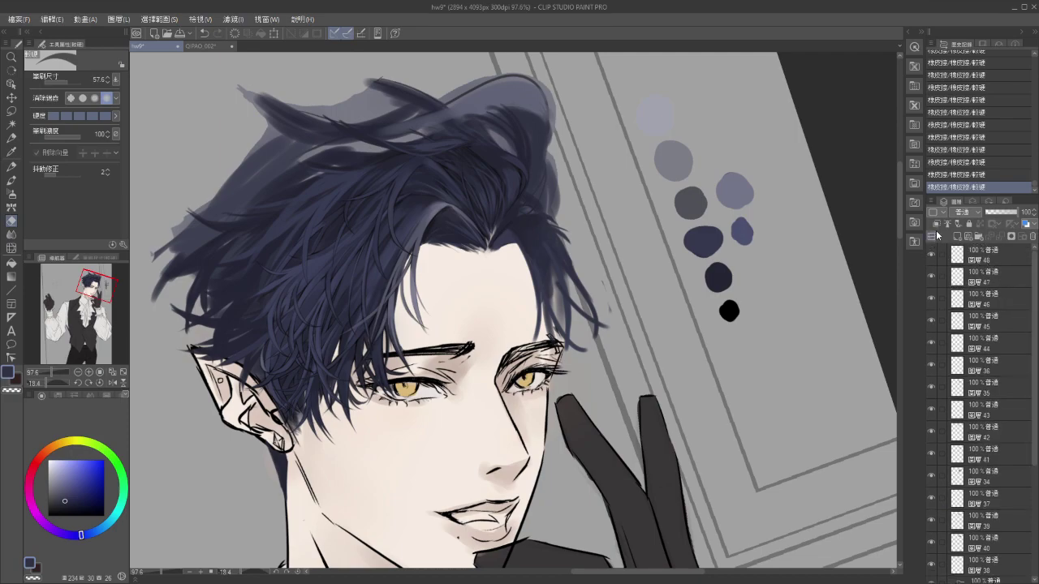
{"action": "left_click", "coordinate": [931, 256]}
{"action": "left_click", "coordinate": [931, 257]}
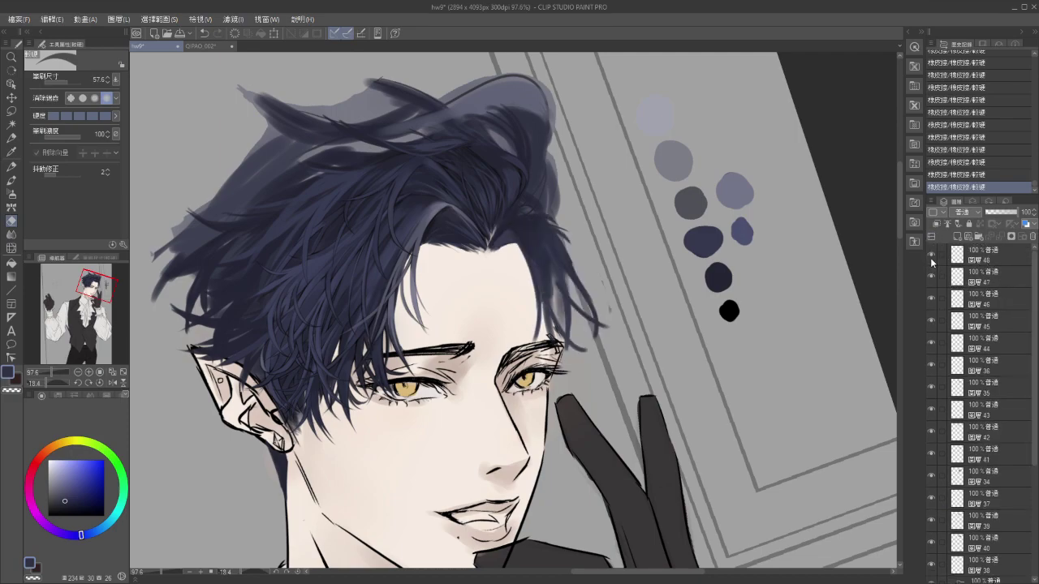
{"action": "left_click", "coordinate": [1014, 258]}
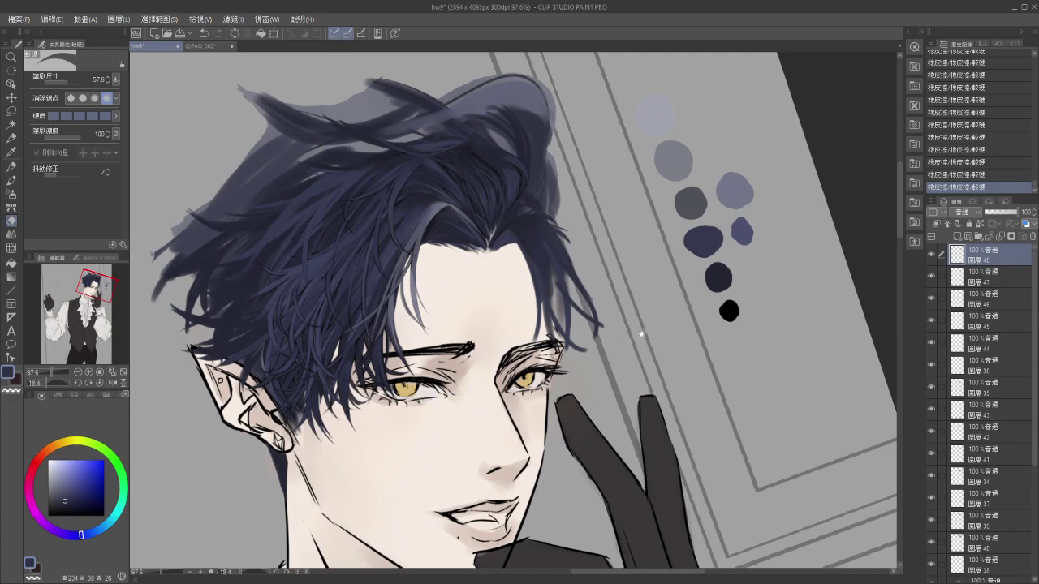
{"action": "left_click_drag", "start_coordinate": [637, 335], "coordinate": [690, 316]}
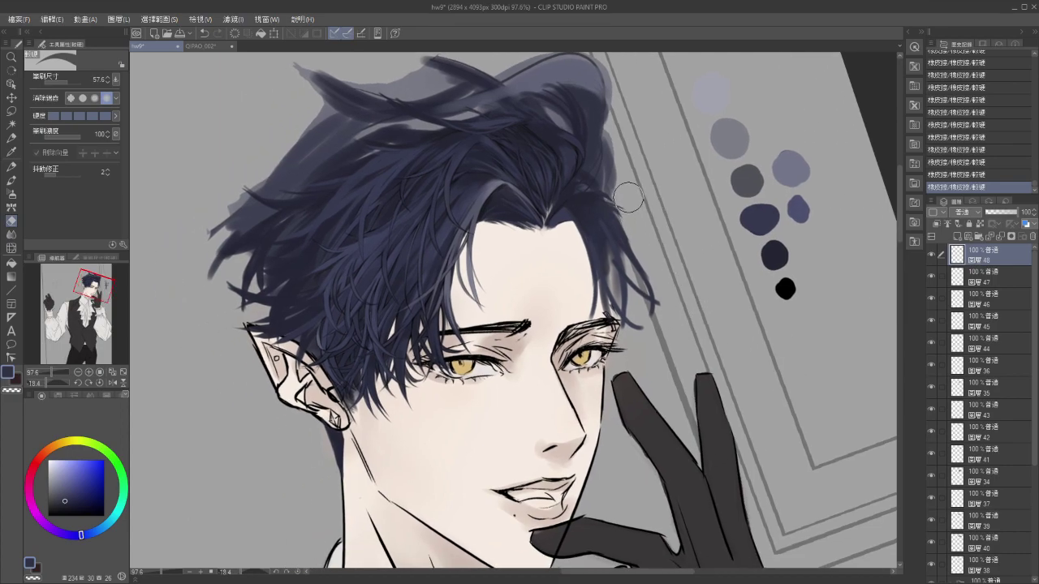
{"action": "mouse_move", "coordinate": [656, 231]}
{"action": "left_mouse_down"}
{"action": "mouse_move", "coordinate": [649, 267]}
{"action": "mouse_move", "coordinate": [658, 260]}
{"action": "left_mouse_up"}
{"action": "key", "text": "p"}
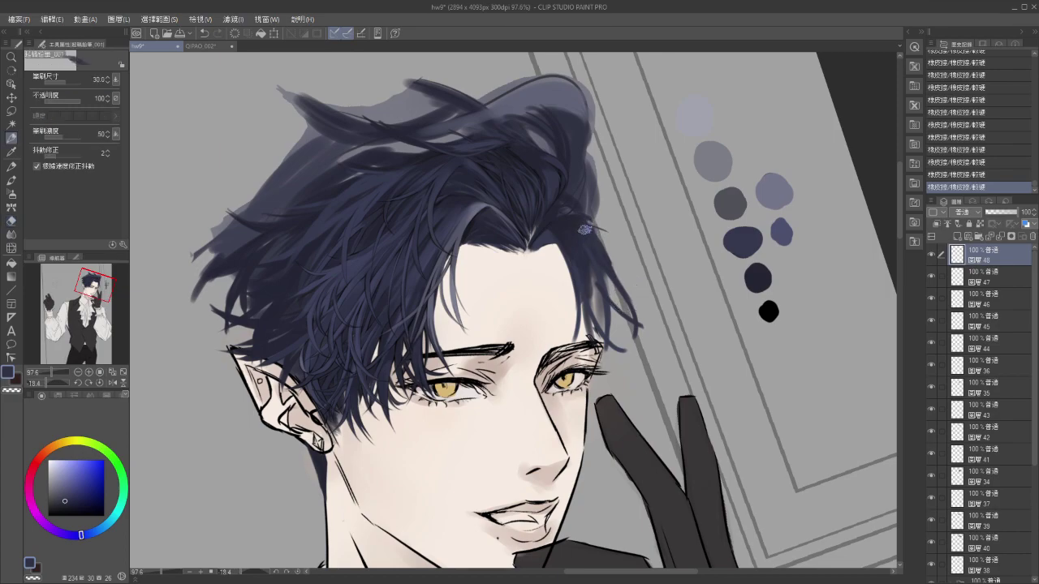
{"action": "key", "text": "j"}
{"action": "left_click_drag", "start_coordinate": [616, 231], "coordinate": [598, 262]}
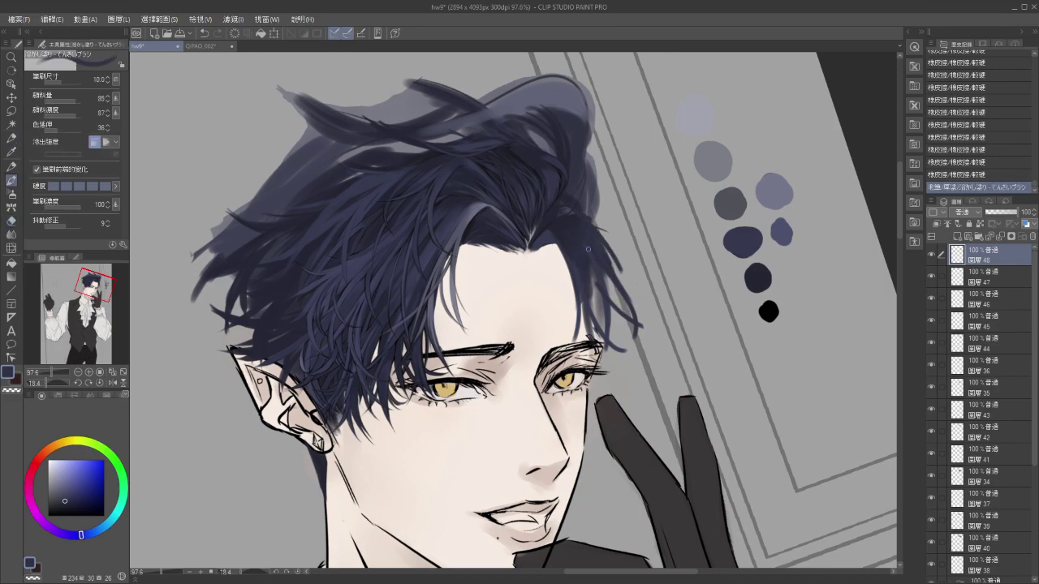
{"action": "key", "text": "ctrl+z"}
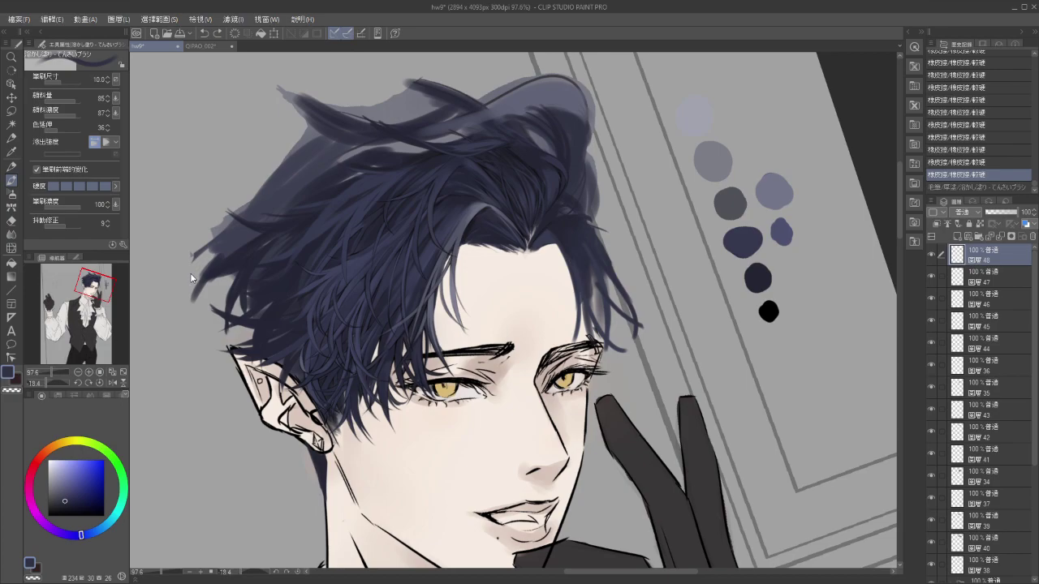
Set the thick-paint brush size to 17.7 and paint dark blue strands over the far temple on 圖層 48.
{"action": "key", "text": "b"}
{"action": "mouse_move", "coordinate": [589, 224]}
{"action": "left_mouse_down"}
{"action": "mouse_move", "coordinate": [617, 307]}
{"action": "mouse_move", "coordinate": [588, 221]}
{"action": "mouse_move", "coordinate": [615, 261]}
{"action": "left_mouse_up"}
{"action": "key", "text": "ctrl+z"}
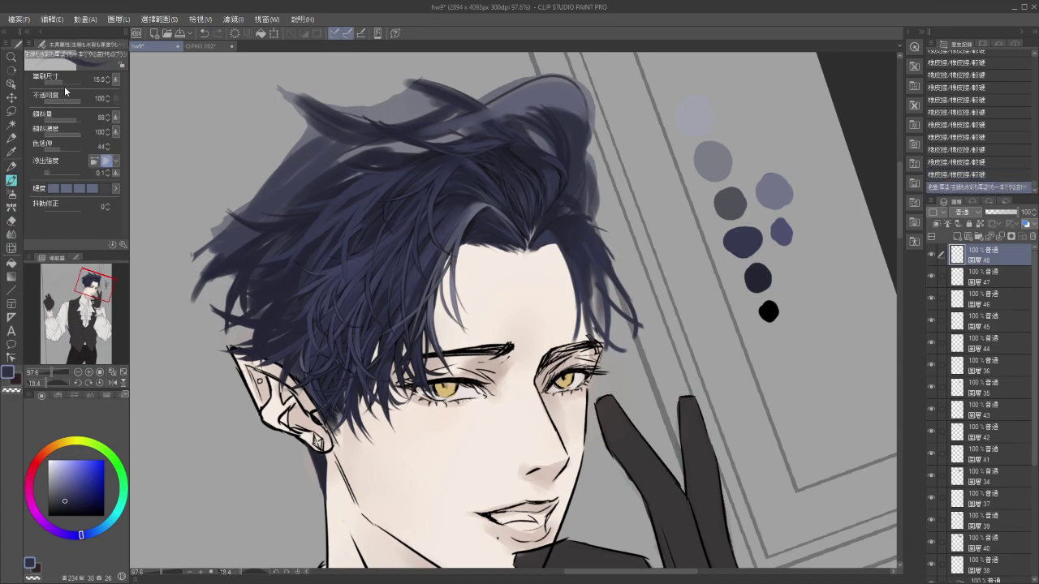
{"action": "left_click", "coordinate": [63, 82]}
{"action": "mouse_move", "coordinate": [585, 222]}
{"action": "left_mouse_down"}
{"action": "mouse_move", "coordinate": [605, 272]}
{"action": "mouse_move", "coordinate": [645, 313]}
{"action": "left_mouse_up"}
{"action": "key", "text": "ctrl+z"}
{"action": "mouse_move", "coordinate": [591, 228]}
{"action": "left_mouse_down"}
{"action": "mouse_move", "coordinate": [625, 318]}
{"action": "mouse_move", "coordinate": [552, 220]}
{"action": "mouse_move", "coordinate": [630, 262]}
{"action": "mouse_move", "coordinate": [589, 233]}
{"action": "mouse_move", "coordinate": [638, 322]}
{"action": "left_mouse_up"}
{"action": "key", "text": "ctrl+z"}
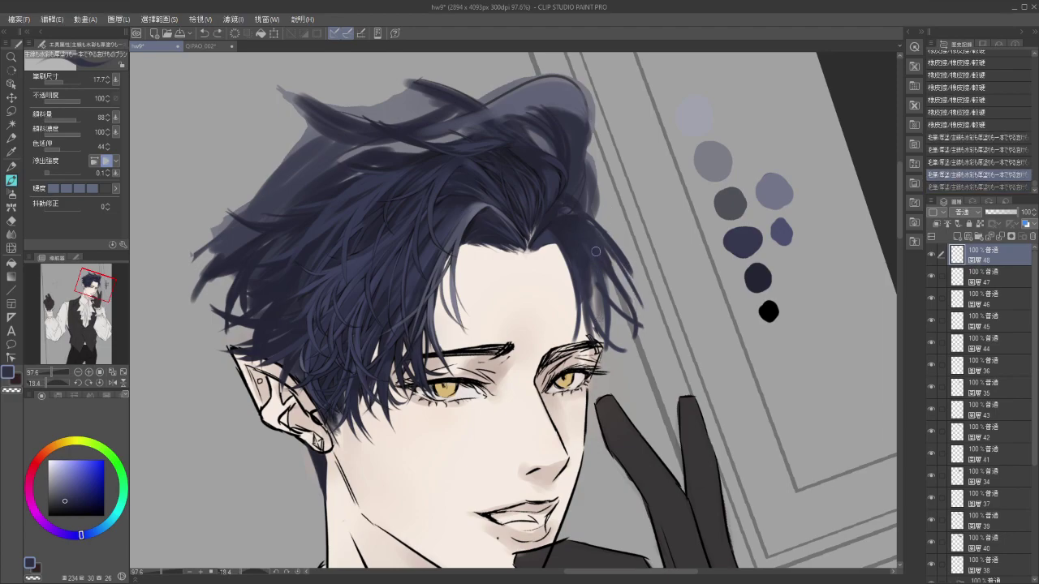
{"action": "left_click_drag", "start_coordinate": [570, 254], "coordinate": [583, 340]}
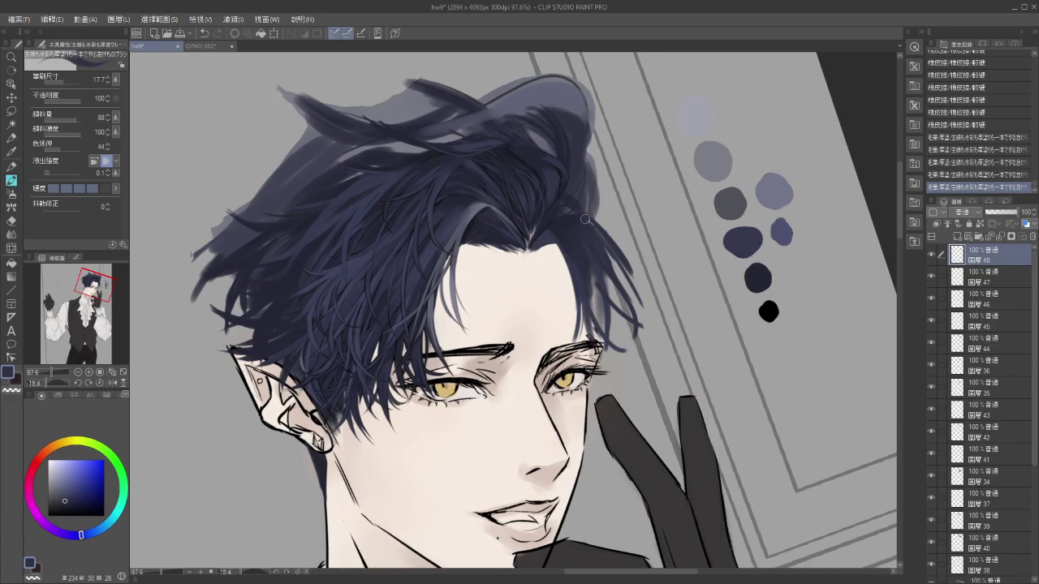
Erase the rough outer edge of the hair just above the far temple.
{"action": "key", "text": "e"}
{"action": "mouse_move", "coordinate": [602, 217]}
{"action": "left_mouse_down"}
{"action": "mouse_move", "coordinate": [634, 254]}
{"action": "mouse_move", "coordinate": [588, 203]}
{"action": "left_mouse_up"}
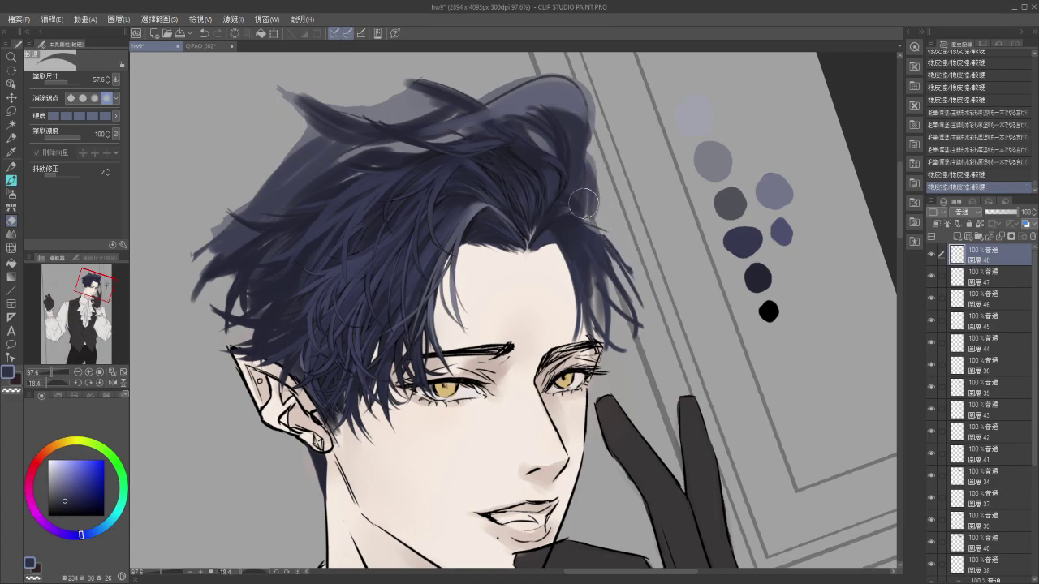
{"action": "key", "text": "ctrl+z"}
{"action": "key", "text": "ctrl+z"}
{"action": "left_click_drag", "start_coordinate": [582, 205], "coordinate": [637, 245]}
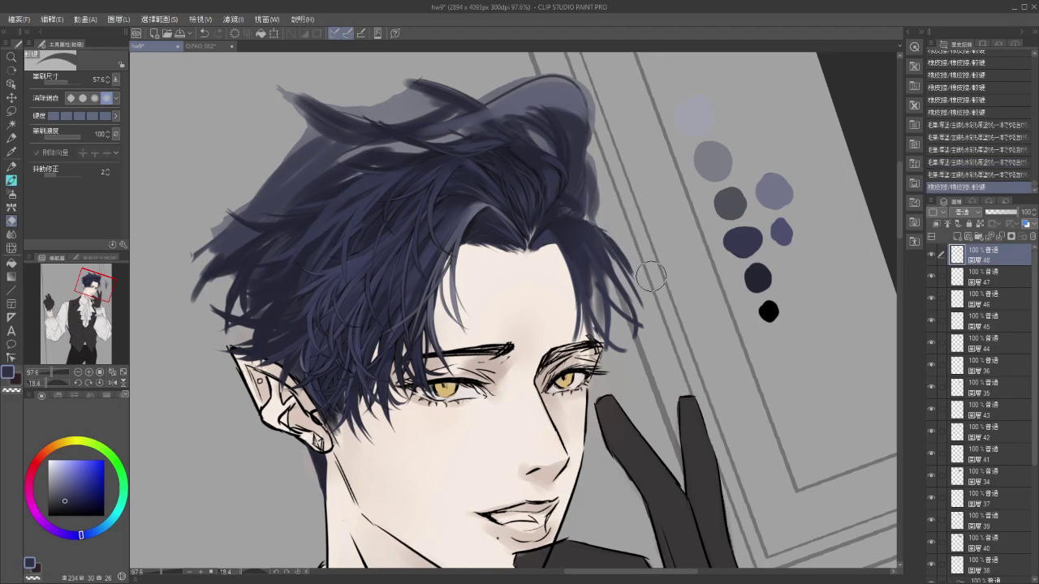
Paint dark blue strands with the thick-paint brush from the far temple down towards the outer brow.
{"action": "key", "text": "p"}
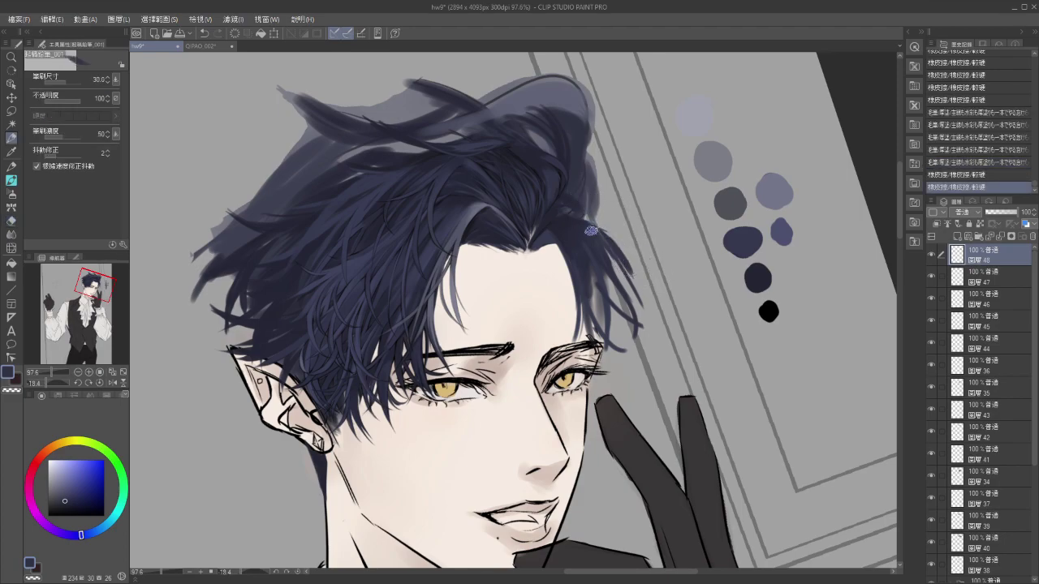
{"action": "key", "text": "b"}
{"action": "left_click_drag", "start_coordinate": [611, 251], "coordinate": [598, 250]}
{"action": "key", "text": "ctrl+z"}
{"action": "left_click_drag", "start_coordinate": [604, 295], "coordinate": [603, 327]}
{"action": "key", "text": "ctrl+z"}
{"action": "left_click_drag", "start_coordinate": [588, 270], "coordinate": [594, 352]}
{"action": "key", "text": "ctrl+z"}
{"action": "left_click_drag", "start_coordinate": [589, 262], "coordinate": [591, 357]}
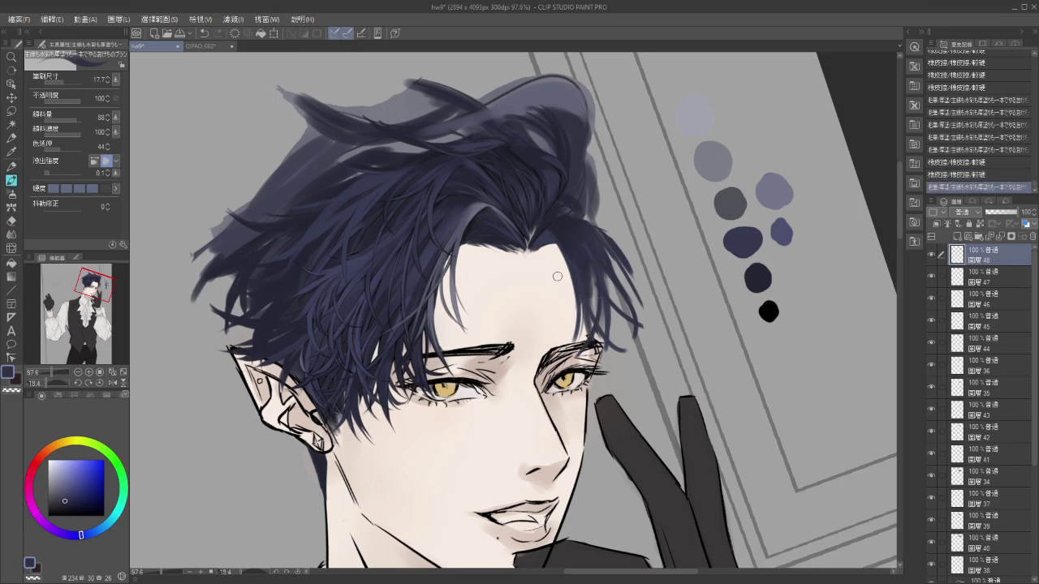
{"action": "mouse_move", "coordinate": [588, 268]}
{"action": "left_mouse_down"}
{"action": "mouse_move", "coordinate": [616, 325]}
{"action": "mouse_move", "coordinate": [610, 313]}
{"action": "left_mouse_up"}
{"action": "mouse_move", "coordinate": [596, 252]}
{"action": "left_mouse_down"}
{"action": "mouse_move", "coordinate": [618, 300]}
{"action": "mouse_move", "coordinate": [610, 304]}
{"action": "mouse_move", "coordinate": [611, 268]}
{"action": "mouse_move", "coordinate": [684, 301]}
{"action": "left_mouse_up"}
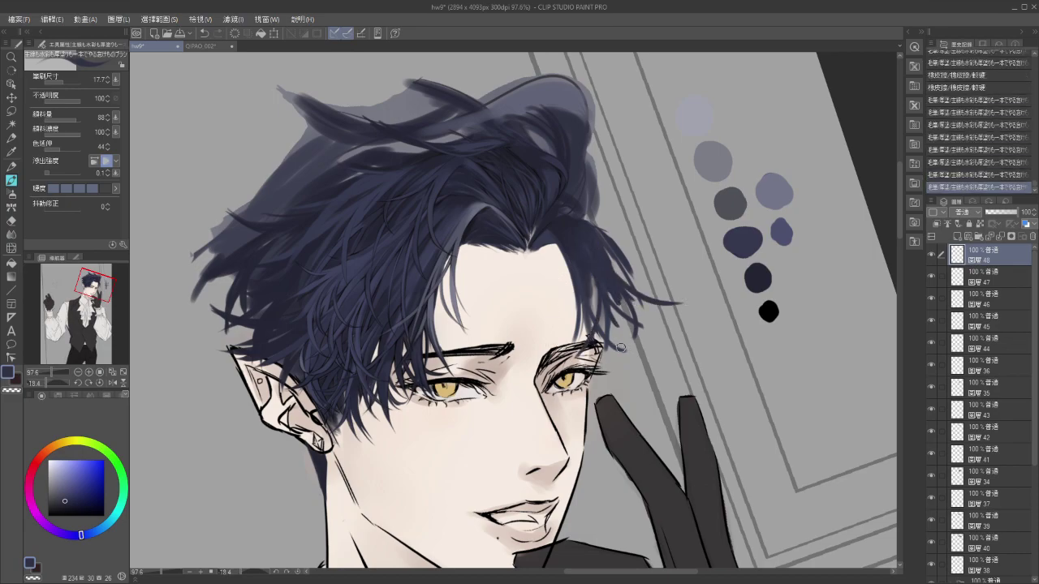
{"action": "key", "text": "ctrl+z"}
Paint curved strands sweeping from the far temple across the outer brow, filling the gaps along the inner edge of the lock.
{"action": "left_click_drag", "start_coordinate": [573, 274], "coordinate": [558, 347]}
{"action": "key", "text": "ctrl+z"}
{"action": "left_click_drag", "start_coordinate": [594, 290], "coordinate": [558, 346]}
{"action": "key", "text": "ctrl+z"}
{"action": "left_click_drag", "start_coordinate": [596, 292], "coordinate": [549, 364]}
{"action": "key", "text": "ctrl+z"}
{"action": "left_click_drag", "start_coordinate": [586, 285], "coordinate": [538, 347]}
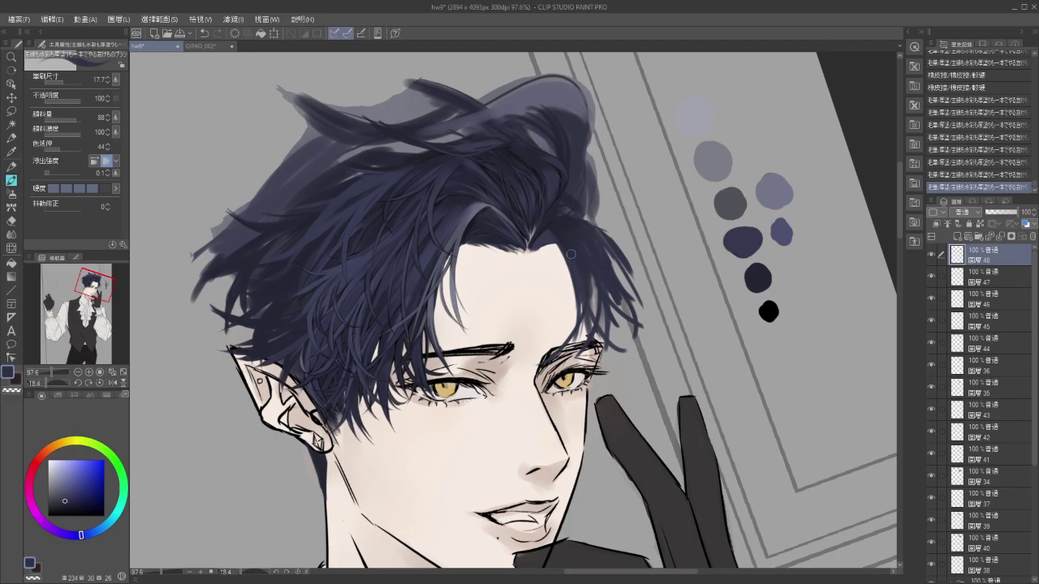
{"action": "left_click_drag", "start_coordinate": [590, 264], "coordinate": [547, 363]}
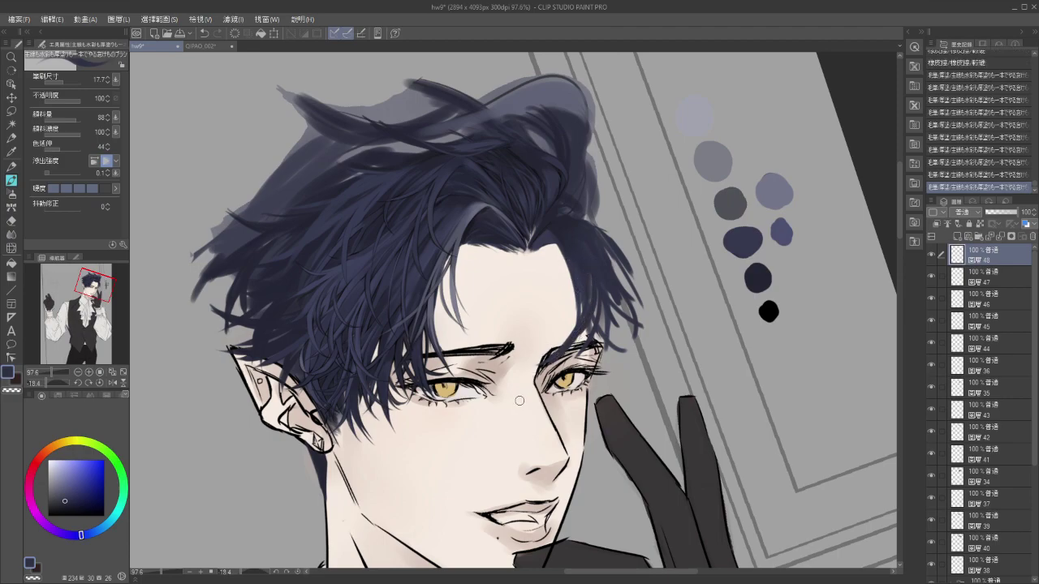
{"action": "left_click_drag", "start_coordinate": [591, 283], "coordinate": [580, 314]}
{"action": "left_click_drag", "start_coordinate": [583, 272], "coordinate": [576, 327]}
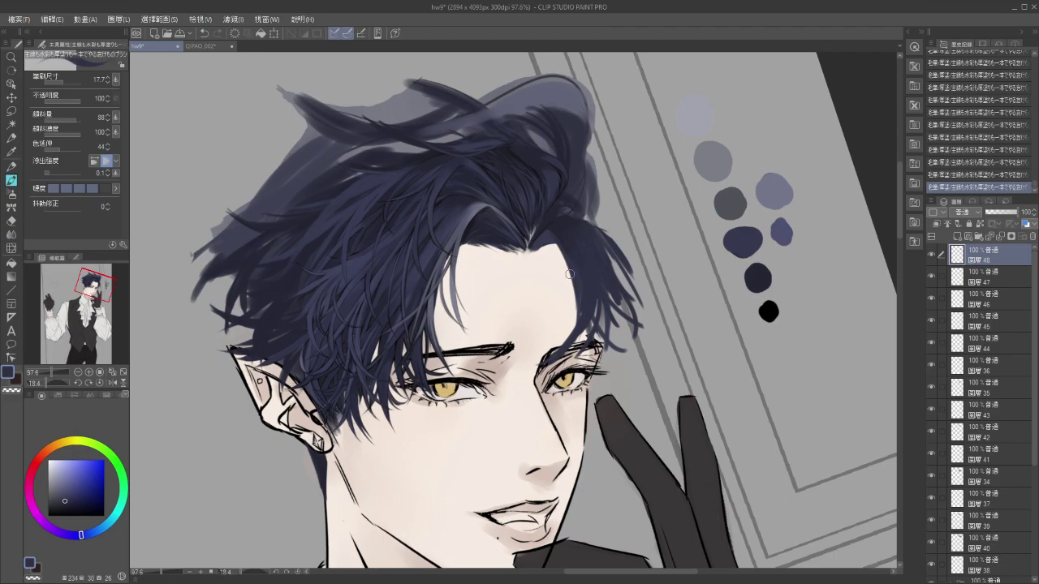
{"action": "left_click_drag", "start_coordinate": [592, 311], "coordinate": [585, 383]}
{"action": "key", "text": "ctrl+z"}
{"action": "left_click_drag", "start_coordinate": [586, 320], "coordinate": [601, 359]}
{"action": "key", "text": "ctrl+z"}
{"action": "left_click_drag", "start_coordinate": [566, 253], "coordinate": [581, 340]}
{"action": "key", "text": "ctrl+z"}
{"action": "left_click_drag", "start_coordinate": [558, 242], "coordinate": [578, 302]}
{"action": "key", "text": "ctrl+z"}
{"action": "left_click_drag", "start_coordinate": [566, 263], "coordinate": [576, 328]}
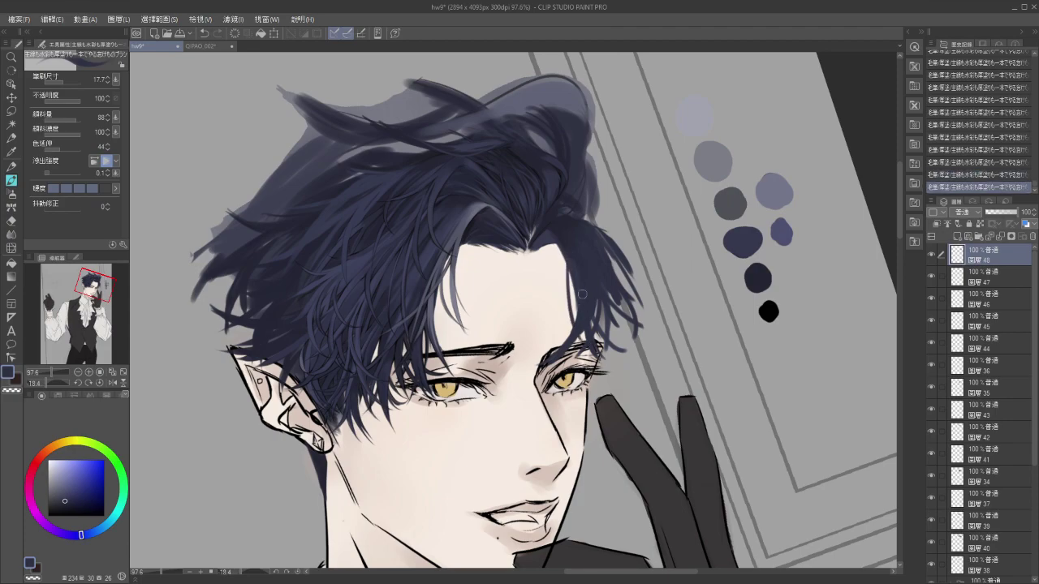
{"action": "key", "text": "ctrl+z"}
{"action": "key", "text": "ctrl+y"}
{"action": "key", "text": "ctrl+z"}
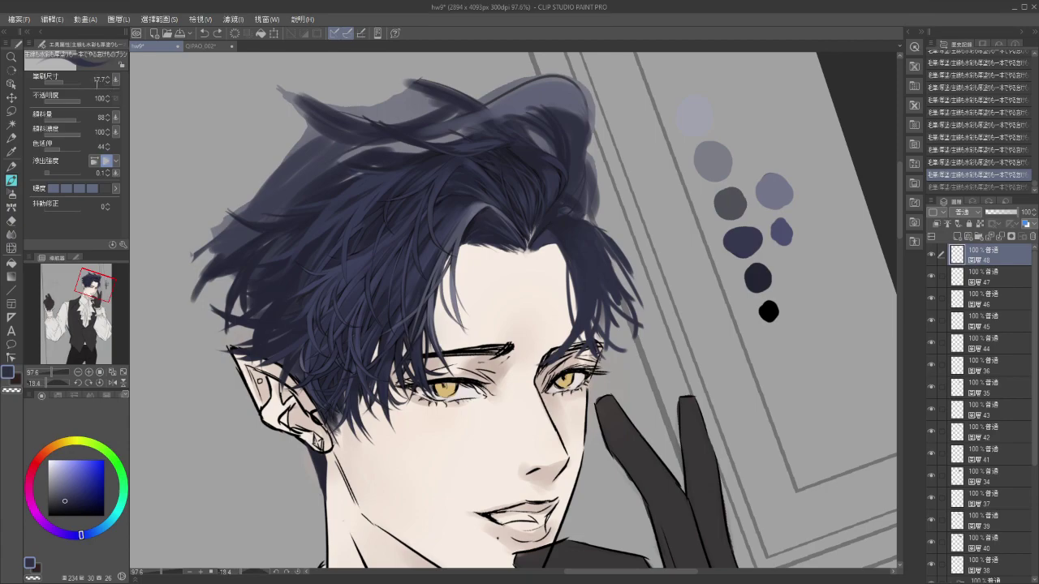
Set the brush size to 20 and fill out the lower tips of the hair at the far temple.
{"action": "key", "text": "]"}
{"action": "left_click_drag", "start_coordinate": [604, 302], "coordinate": [585, 357]}
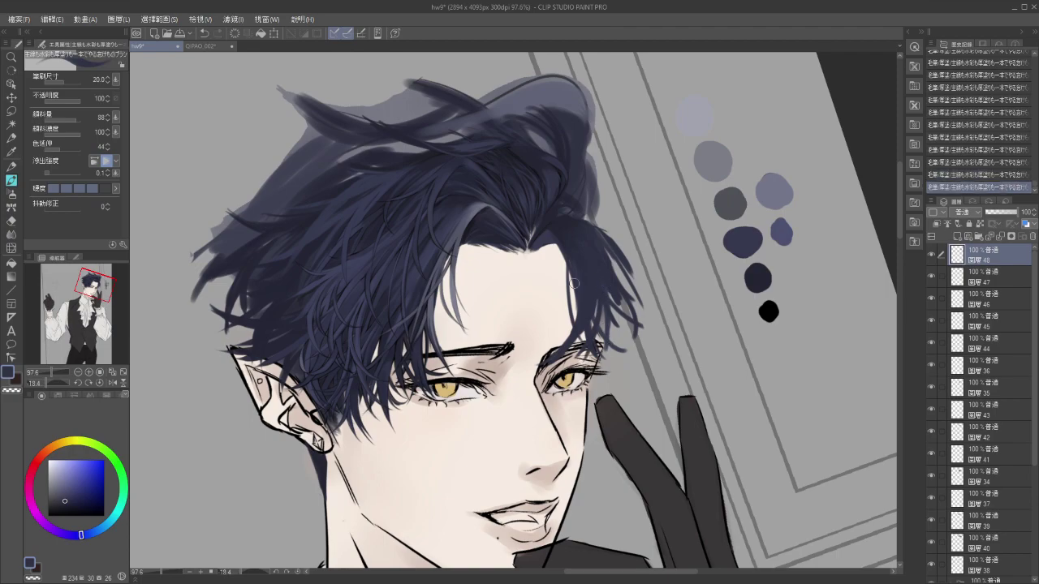
{"action": "mouse_move", "coordinate": [602, 294]}
{"action": "left_mouse_down"}
{"action": "mouse_move", "coordinate": [601, 339]}
{"action": "mouse_move", "coordinate": [617, 327]}
{"action": "mouse_move", "coordinate": [637, 352]}
{"action": "left_mouse_up"}
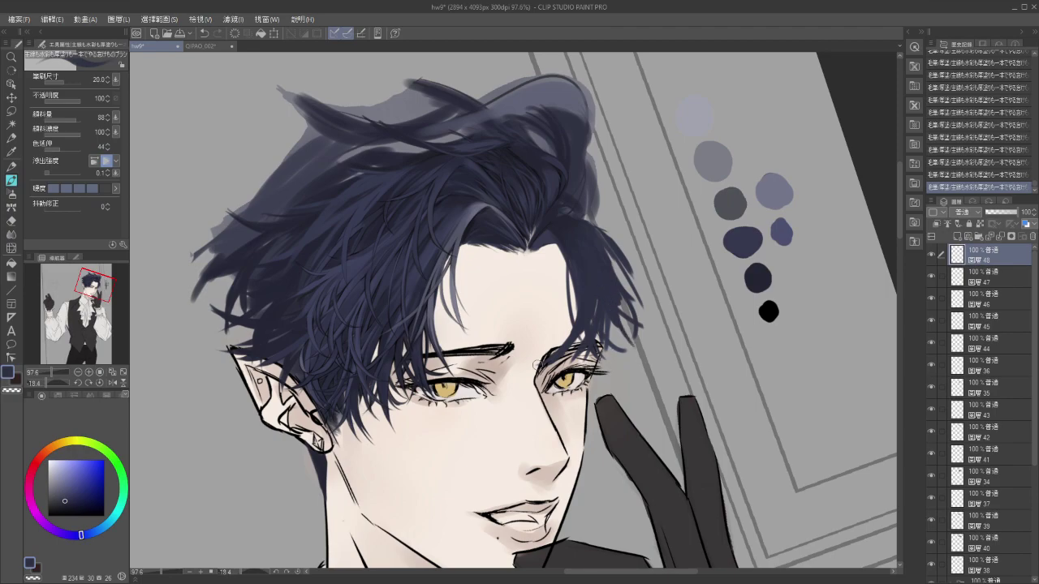
Erase the rough outer edge of the dark blue lock beside the far temple, from its upper curve down to the tips.
{"action": "scroll", "coordinate": [538, 365], "scroll_direction": "down", "scroll_amount": 2}
{"action": "left_click_drag", "start_coordinate": [572, 390], "coordinate": [580, 340]}
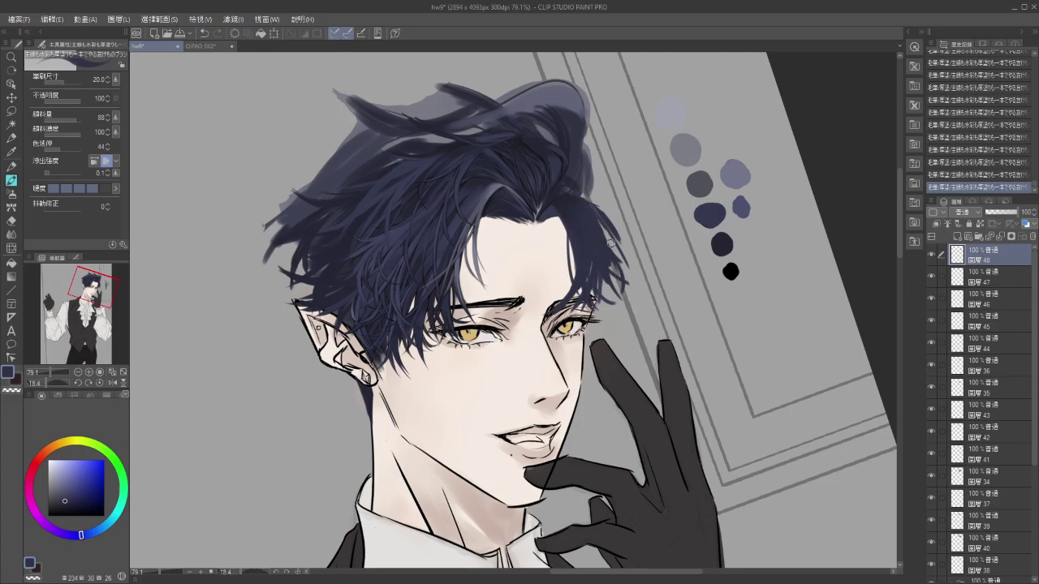
{"action": "key", "text": "e"}
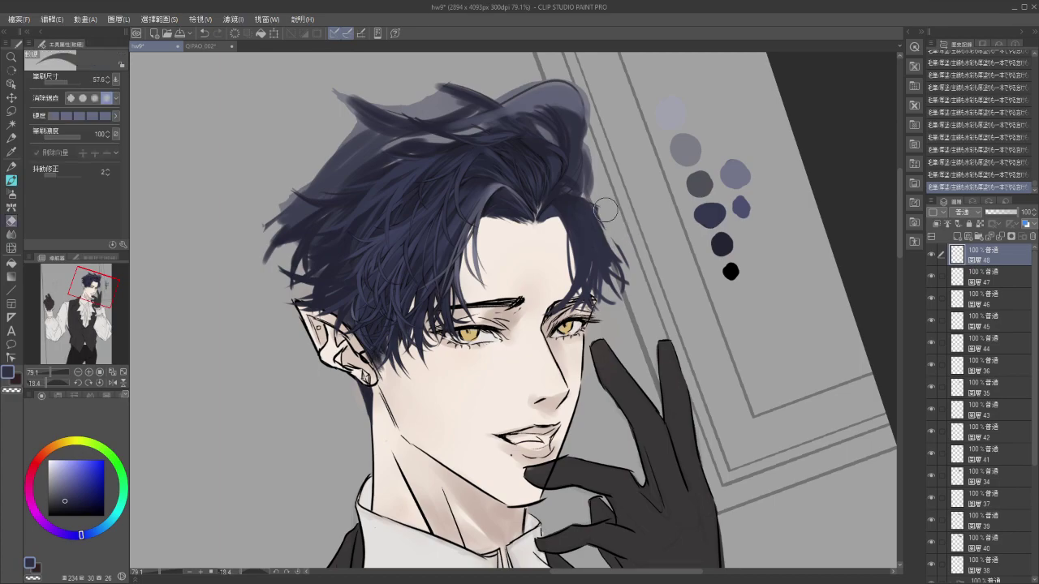
{"action": "left_click_drag", "start_coordinate": [613, 215], "coordinate": [605, 204]}
{"action": "mouse_move", "coordinate": [603, 202]}
{"action": "left_mouse_down"}
{"action": "mouse_move", "coordinate": [624, 249]}
{"action": "mouse_move", "coordinate": [605, 209]}
{"action": "left_mouse_up"}
{"action": "left_click_drag", "start_coordinate": [629, 258], "coordinate": [654, 274]}
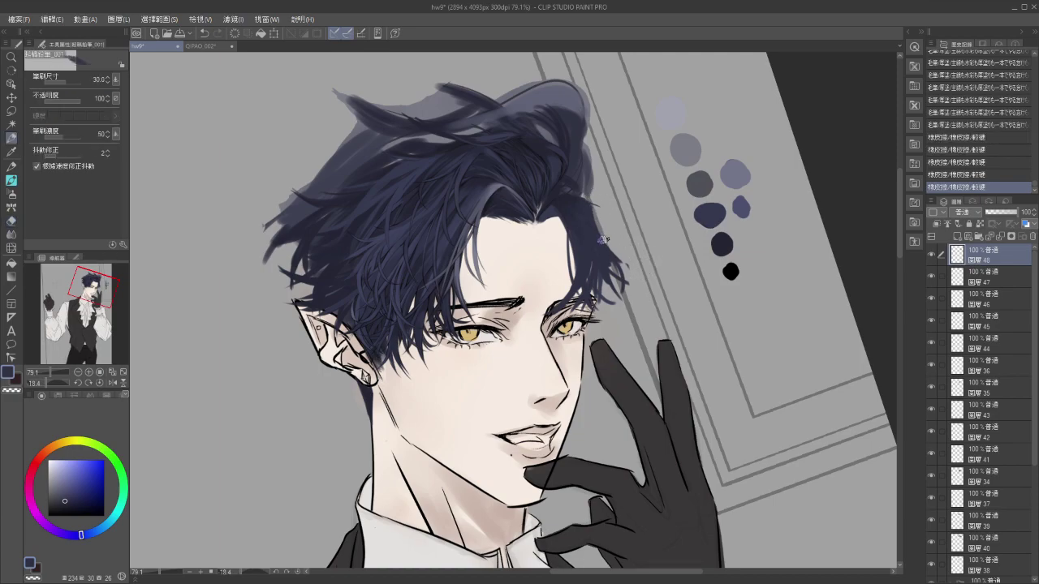
Paint dark blue strands with the thick-paint brush along the far temple lock's outer edge and fill in its root.
{"action": "key", "text": "b"}
{"action": "left_click_drag", "start_coordinate": [594, 213], "coordinate": [622, 269]}
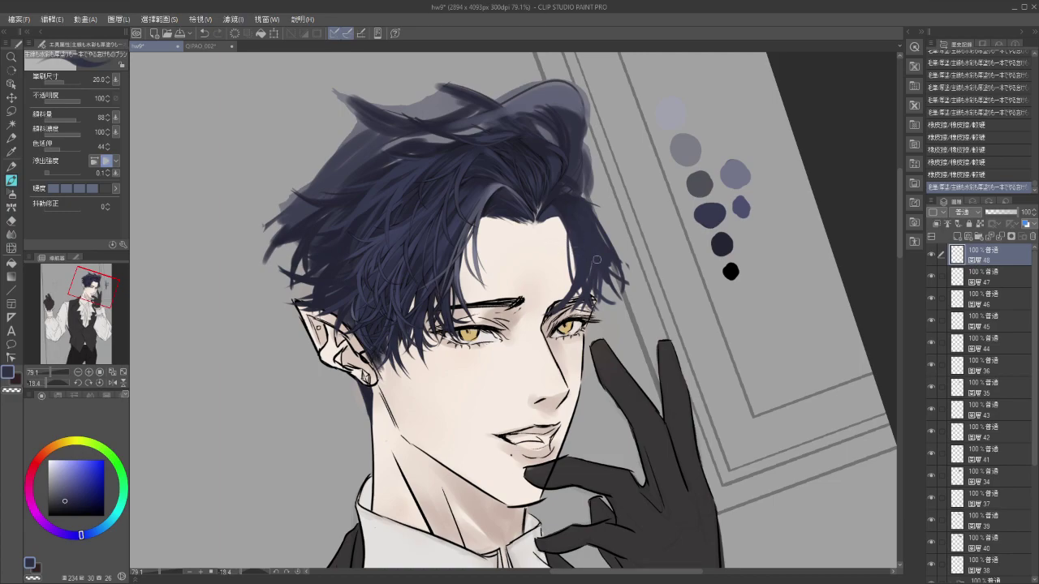
{"action": "left_click_drag", "start_coordinate": [567, 197], "coordinate": [583, 211]}
{"action": "mouse_move", "coordinate": [575, 202]}
{"action": "left_mouse_down"}
{"action": "mouse_move", "coordinate": [617, 265]}
{"action": "mouse_move", "coordinate": [571, 237]}
{"action": "mouse_move", "coordinate": [587, 209]}
{"action": "mouse_move", "coordinate": [618, 237]}
{"action": "mouse_move", "coordinate": [584, 205]}
{"action": "left_mouse_up"}
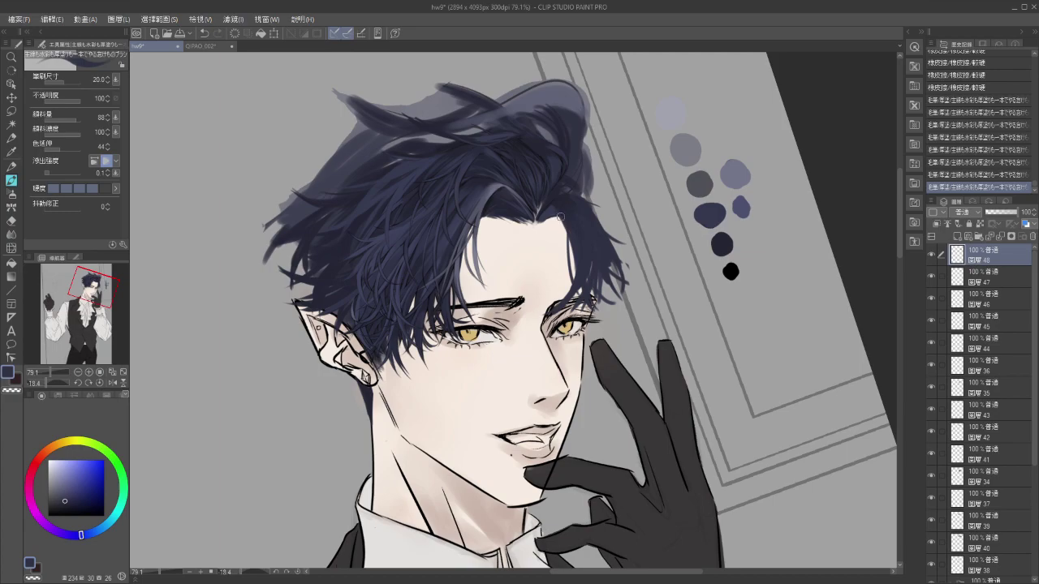
Paint a thin curved strand falling from the far hairline over the forehead, redoing the stroke until its curve fits.
{"action": "left_click_drag", "start_coordinate": [570, 227], "coordinate": [556, 292]}
{"action": "key", "text": "ctrl+z"}
{"action": "left_click_drag", "start_coordinate": [566, 230], "coordinate": [565, 290]}
{"action": "key", "text": "ctrl+z"}
{"action": "left_click_drag", "start_coordinate": [565, 229], "coordinate": [558, 292]}
{"action": "left_click_drag", "start_coordinate": [565, 230], "coordinate": [560, 291]}
{"action": "key", "text": "ctrl+z"}
{"action": "left_click_drag", "start_coordinate": [565, 226], "coordinate": [553, 304]}
{"action": "key", "text": "ctrl+z"}
{"action": "left_click_drag", "start_coordinate": [573, 209], "coordinate": [558, 288]}
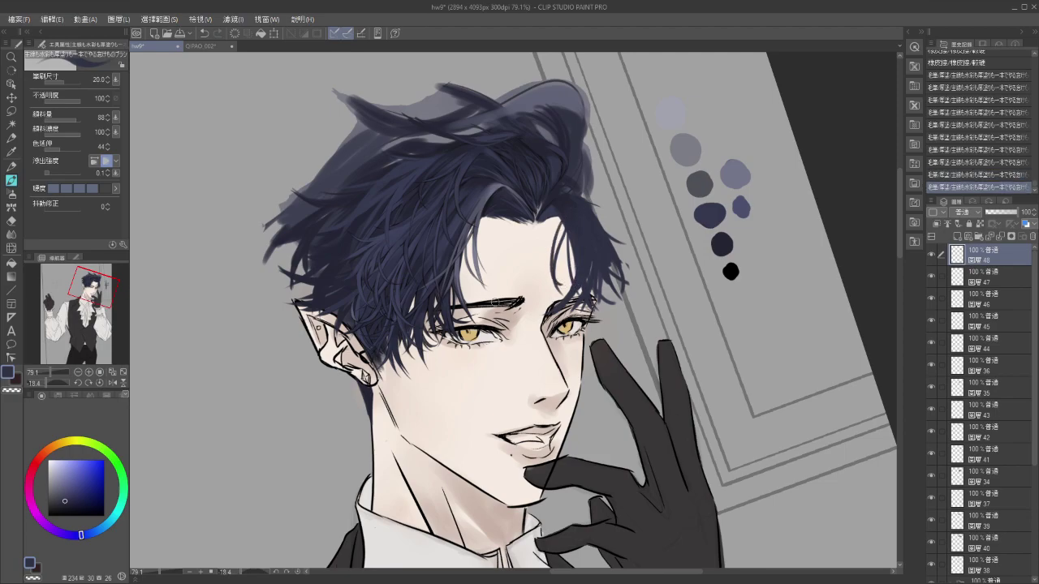
Add a short, fine strand at the far hairline beside the loose forehead strand, undoing unsuitable strokes.
{"action": "left_click_drag", "start_coordinate": [555, 210], "coordinate": [554, 245]}
{"action": "key", "text": "ctrl+z"}
{"action": "key", "text": "ctrl+z"}
{"action": "scroll", "coordinate": [555, 243], "scroll_direction": "up", "scroll_amount": 2}
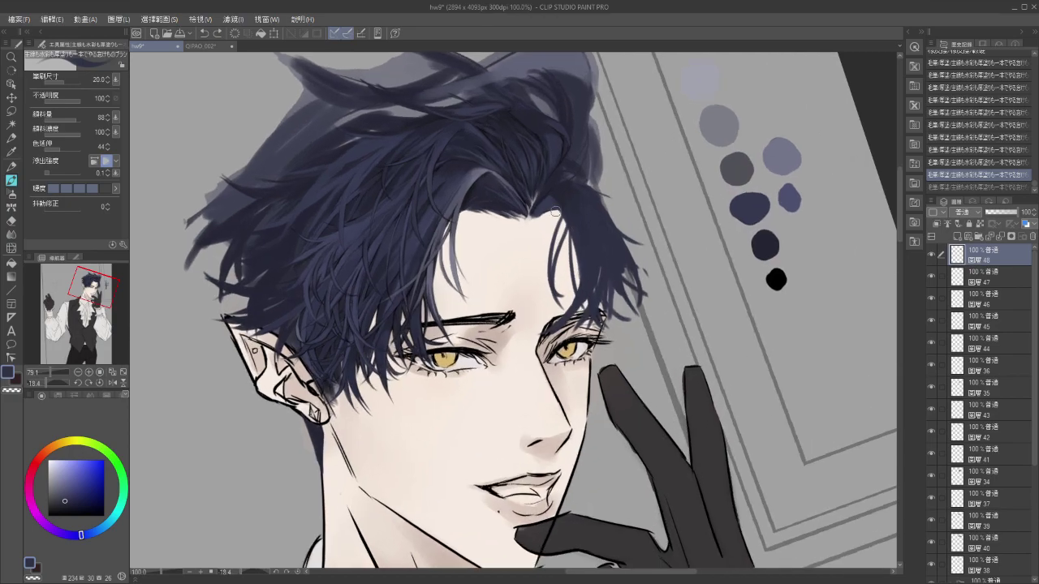
{"action": "left_click_drag", "start_coordinate": [556, 213], "coordinate": [555, 248]}
{"action": "key", "text": "ctrl+z"}
{"action": "left_click_drag", "start_coordinate": [560, 213], "coordinate": [557, 270]}
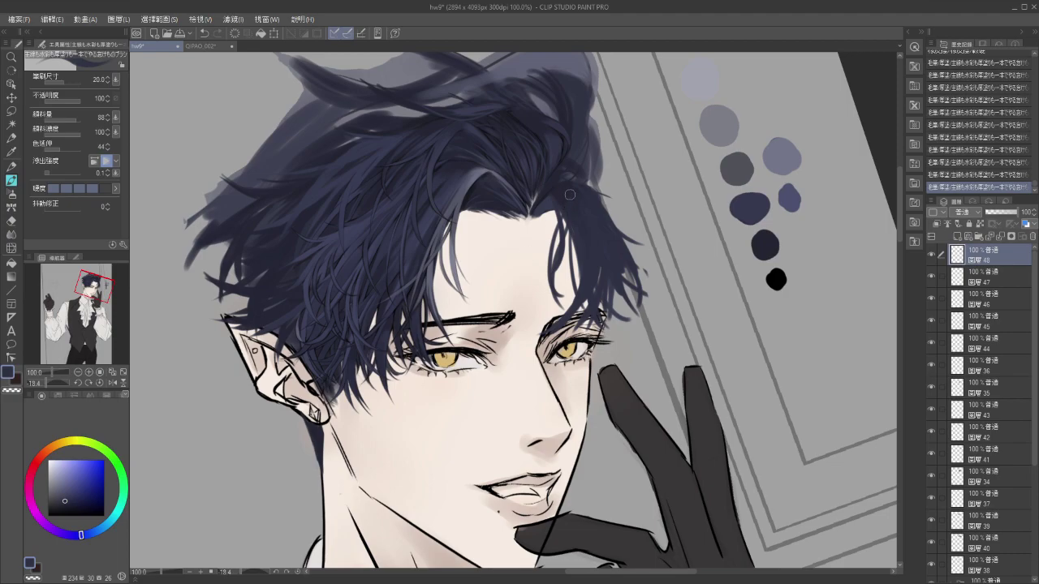
Paint thin curved flyaway strands along the outer contour of the hair above the far temple, undoing the poor strokes.
{"action": "left_click_drag", "start_coordinate": [587, 133], "coordinate": [570, 127]}
{"action": "key", "text": "ctrl+z"}
{"action": "mouse_move", "coordinate": [564, 174]}
{"action": "left_mouse_down"}
{"action": "mouse_move", "coordinate": [584, 138]}
{"action": "mouse_move", "coordinate": [595, 169]}
{"action": "left_mouse_up"}
{"action": "key", "text": "ctrl+z"}
{"action": "mouse_move", "coordinate": [591, 119]}
{"action": "left_mouse_down"}
{"action": "mouse_move", "coordinate": [601, 155]}
{"action": "mouse_move", "coordinate": [592, 178]}
{"action": "mouse_move", "coordinate": [589, 169]}
{"action": "left_mouse_up"}
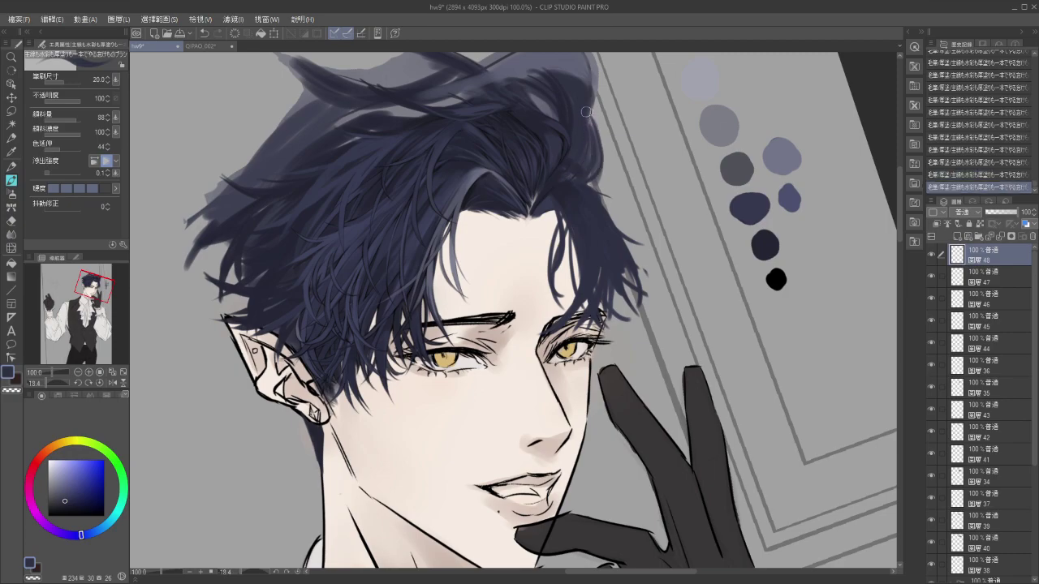
{"action": "left_click_drag", "start_coordinate": [593, 116], "coordinate": [607, 195]}
{"action": "key", "text": "ctrl+z"}
{"action": "left_click_drag", "start_coordinate": [587, 123], "coordinate": [597, 185]}
{"action": "left_click_drag", "start_coordinate": [589, 120], "coordinate": [602, 185]}
{"action": "key", "text": "ctrl+z"}
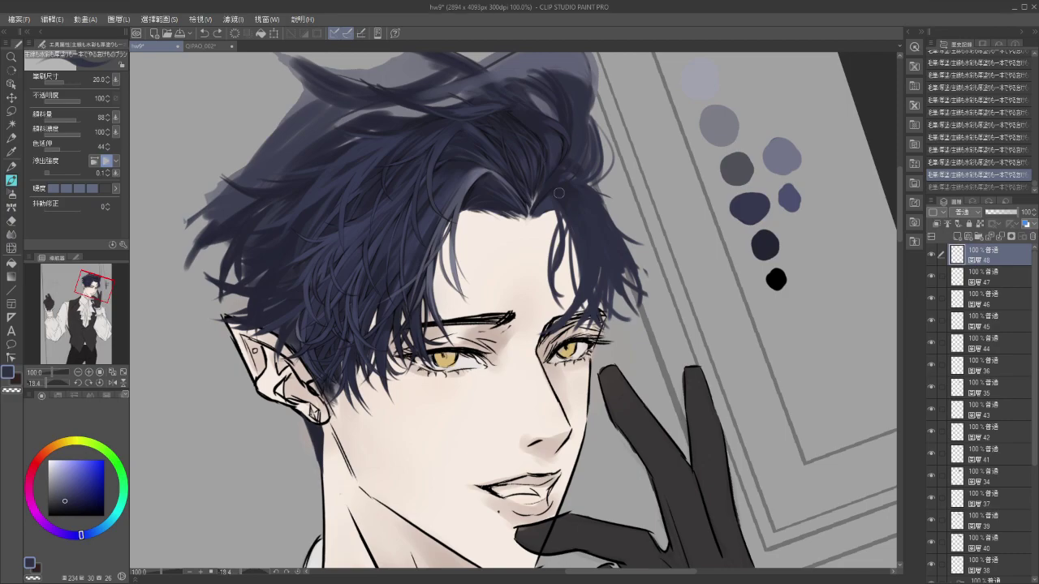
Paint a short dark blue strand inside the middle of the far temple lock.
{"action": "left_click_drag", "start_coordinate": [611, 248], "coordinate": [591, 293]}
{"action": "key", "text": "ctrl+z"}
{"action": "left_click_drag", "start_coordinate": [587, 239], "coordinate": [590, 273]}
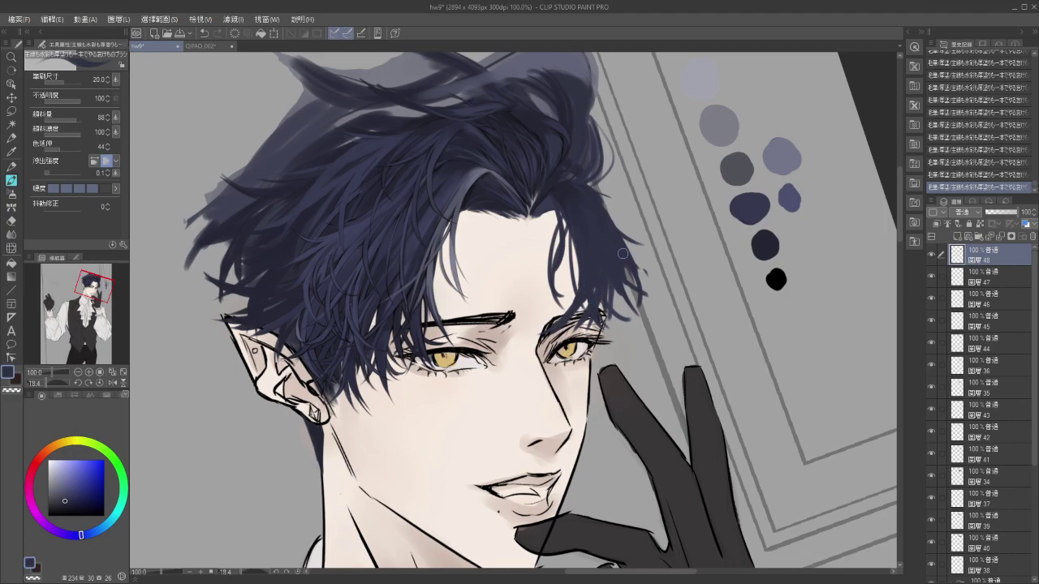
Erase the ragged outer tips of the far temple lock with the hard eraser.
{"action": "key", "text": "y"}
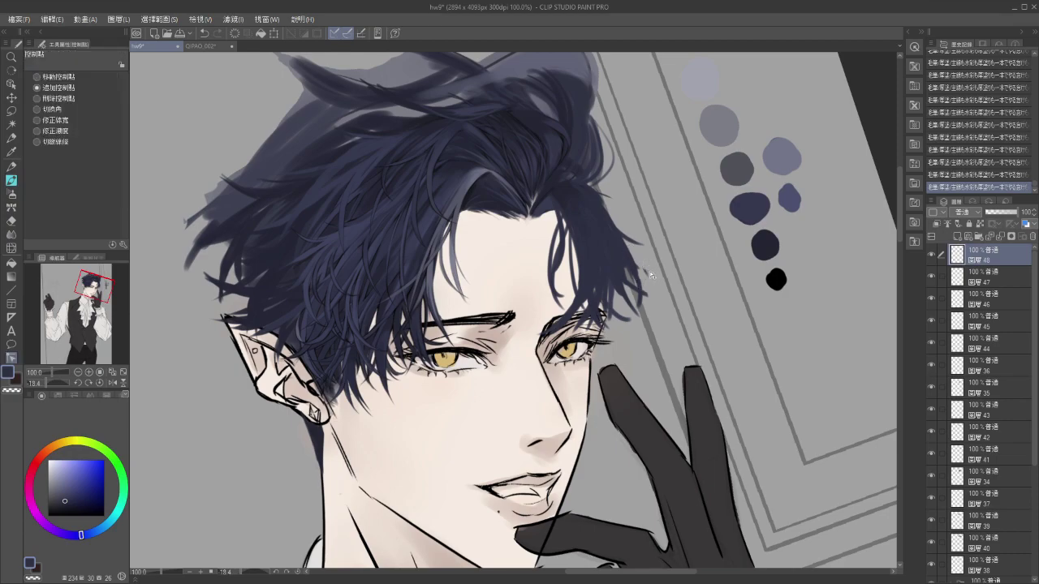
{"action": "key", "text": "e"}
{"action": "mouse_move", "coordinate": [647, 260]}
{"action": "left_mouse_down"}
{"action": "mouse_move", "coordinate": [662, 299]}
{"action": "mouse_move", "coordinate": [640, 256]}
{"action": "left_mouse_up"}
{"action": "left_click_drag", "start_coordinate": [665, 296], "coordinate": [643, 262]}
{"action": "left_click_drag", "start_coordinate": [649, 335], "coordinate": [649, 302]}
{"action": "left_click_drag", "start_coordinate": [652, 312], "coordinate": [645, 333]}
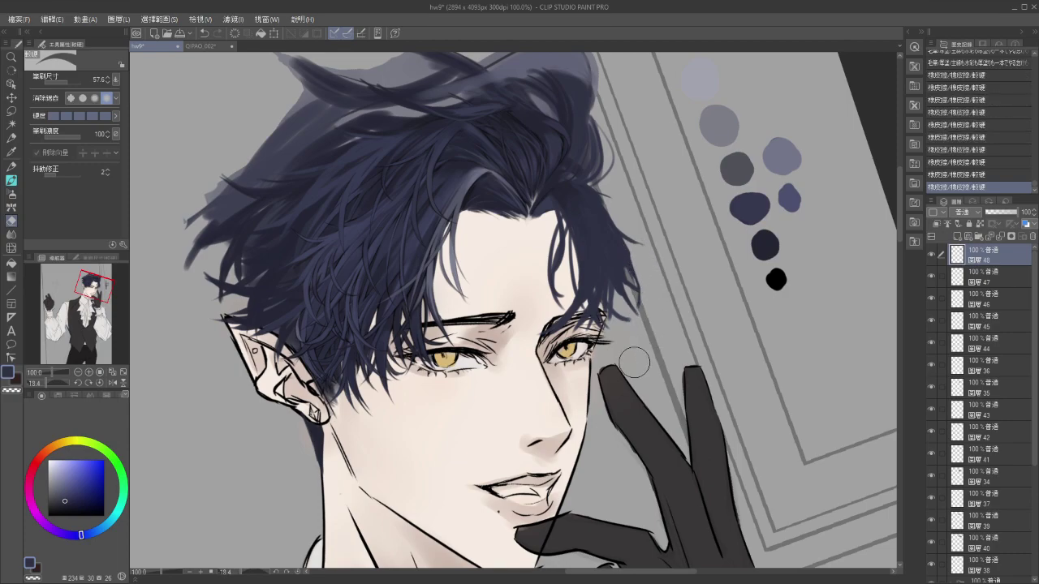
Repaint tapered tips sweeping outward from the far temple lock and add a strand towards the outer brow.
{"action": "key", "text": "p"}
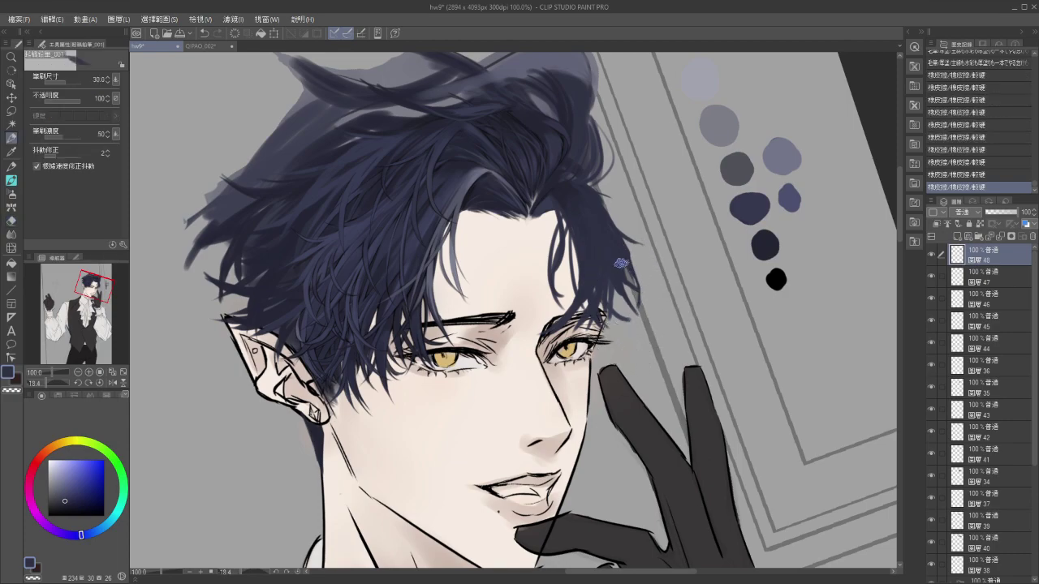
{"action": "key", "text": "b"}
{"action": "mouse_move", "coordinate": [624, 245]}
{"action": "left_mouse_down"}
{"action": "mouse_move", "coordinate": [629, 271]}
{"action": "mouse_move", "coordinate": [621, 246]}
{"action": "mouse_move", "coordinate": [630, 254]}
{"action": "mouse_move", "coordinate": [626, 288]}
{"action": "mouse_move", "coordinate": [629, 256]}
{"action": "mouse_move", "coordinate": [653, 286]}
{"action": "left_mouse_up"}
{"action": "left_click_drag", "start_coordinate": [628, 247], "coordinate": [655, 283]}
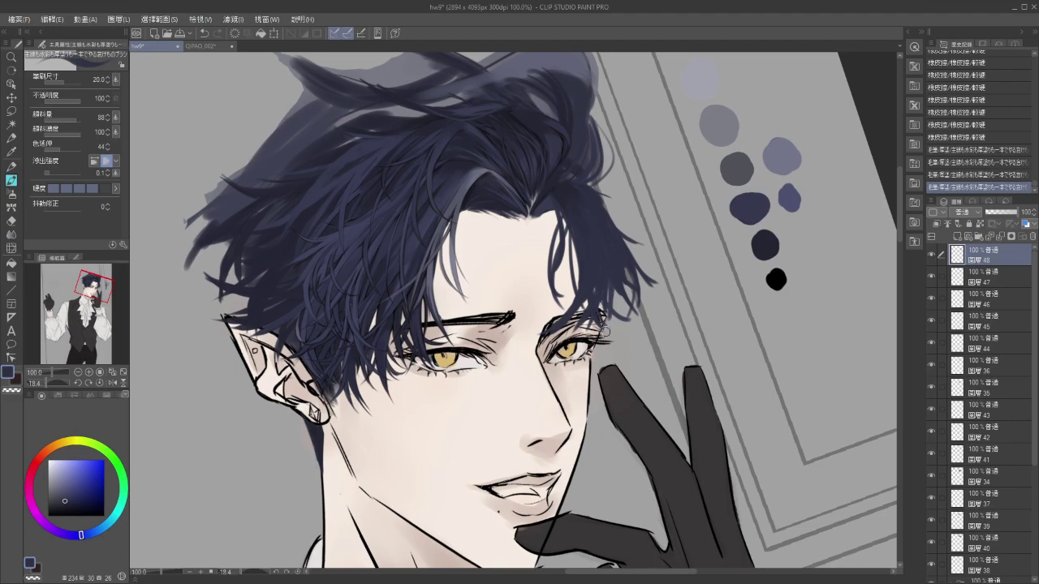
{"action": "left_click_drag", "start_coordinate": [592, 297], "coordinate": [570, 315]}
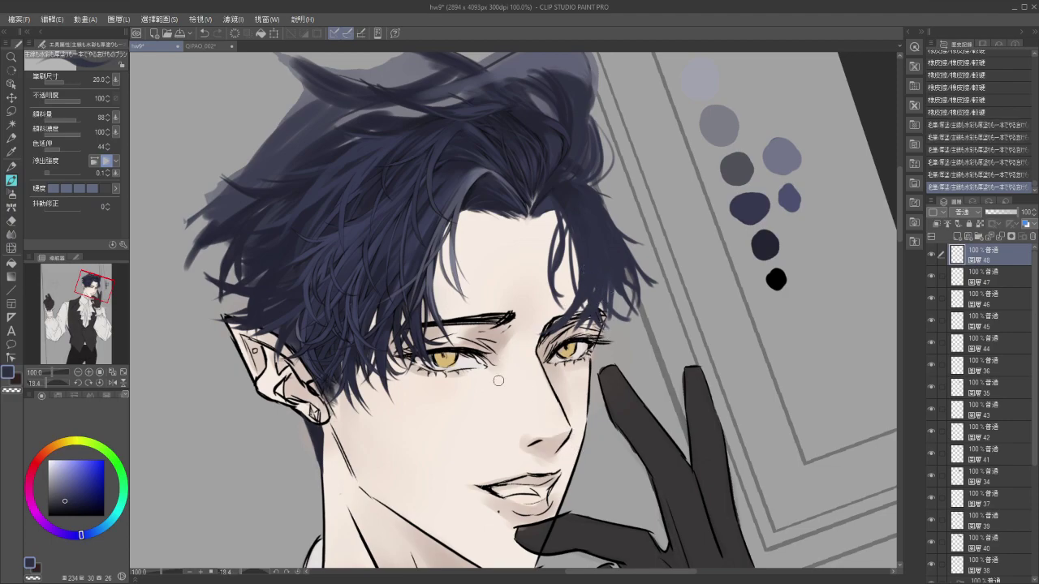
Sample dark blue from the hair and softly shade the root of the far temple lock with the soft airbrush.
{"action": "scroll", "coordinate": [498, 381], "scroll_direction": "up", "scroll_amount": 3}
{"action": "scroll", "coordinate": [498, 381], "scroll_direction": "down", "scroll_amount": 4}
{"action": "left_click_drag", "start_coordinate": [551, 260], "coordinate": [501, 358]}
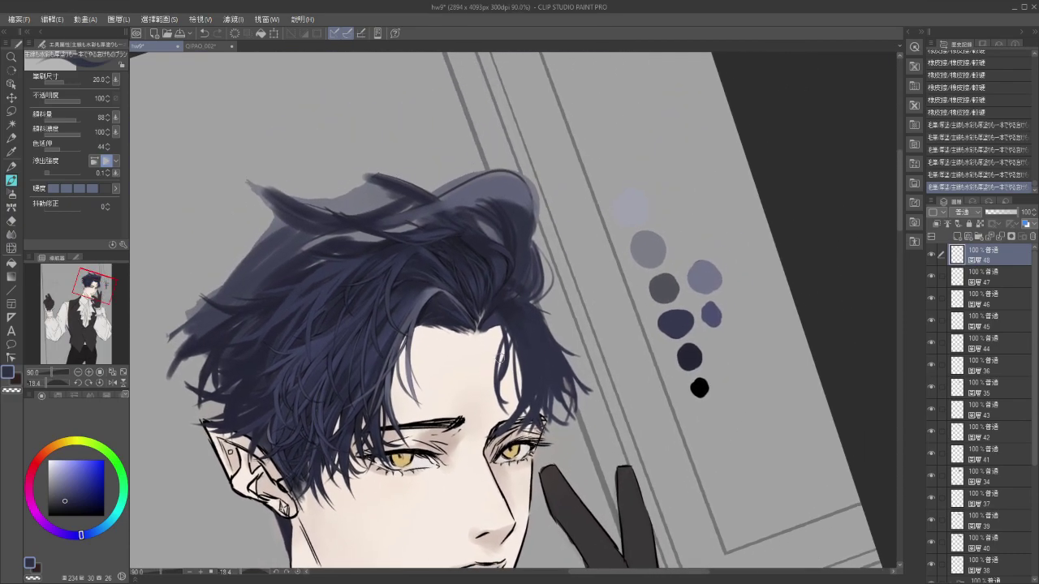
{"action": "left_click", "coordinate": [505, 306], "text": "alt"}
{"action": "key", "text": "b"}
{"action": "left_click_drag", "start_coordinate": [503, 305], "coordinate": [520, 319]}
{"action": "left_click_drag", "start_coordinate": [510, 308], "coordinate": [529, 324]}
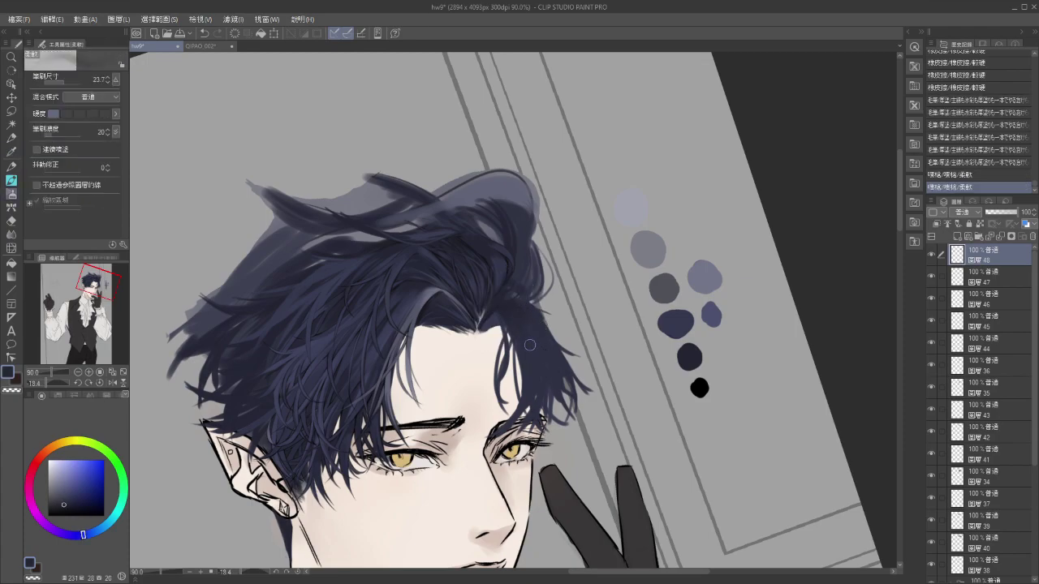
{"action": "left_click", "coordinate": [504, 307], "text": "alt"}
{"action": "left_click_drag", "start_coordinate": [526, 311], "coordinate": [531, 333]}
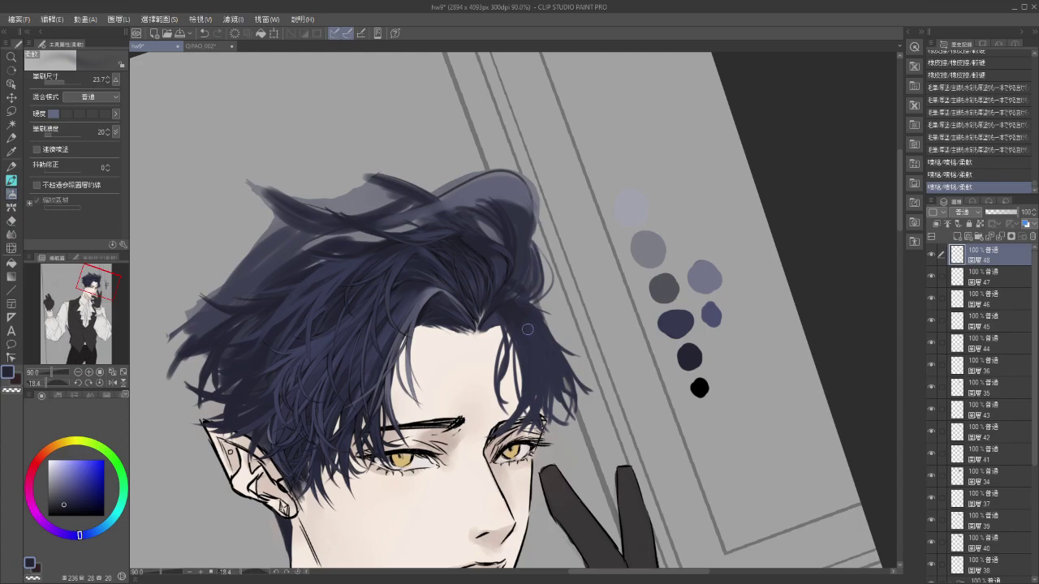
Resample the dark root colour and paint strands with the thick-paint brush from the far hairline root down into the lock.
{"action": "key", "text": "b"}
{"action": "key", "text": "b"}
{"action": "key", "text": "b"}
{"action": "key", "text": "b"}
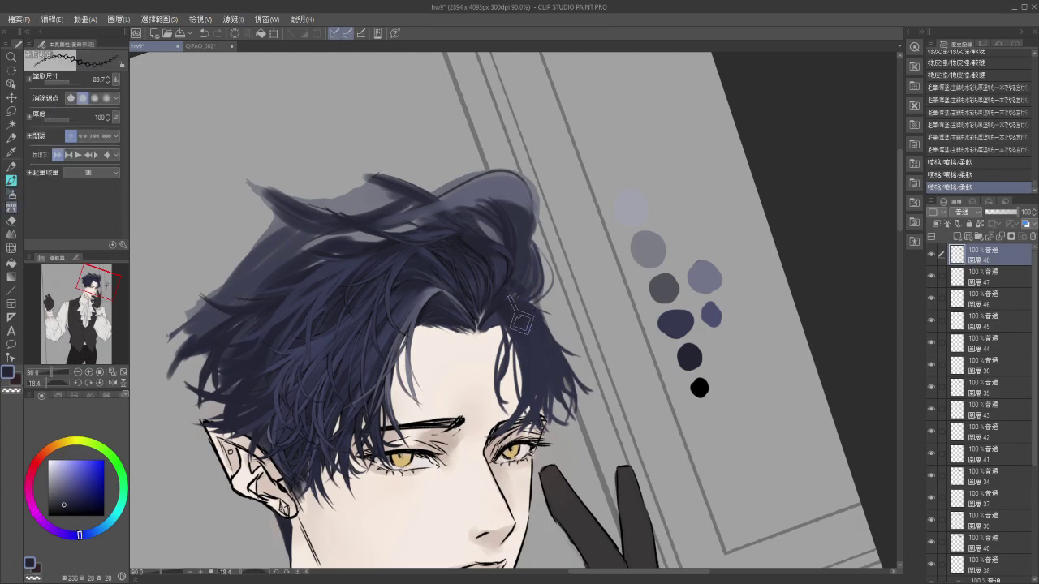
{"action": "key", "text": "b"}
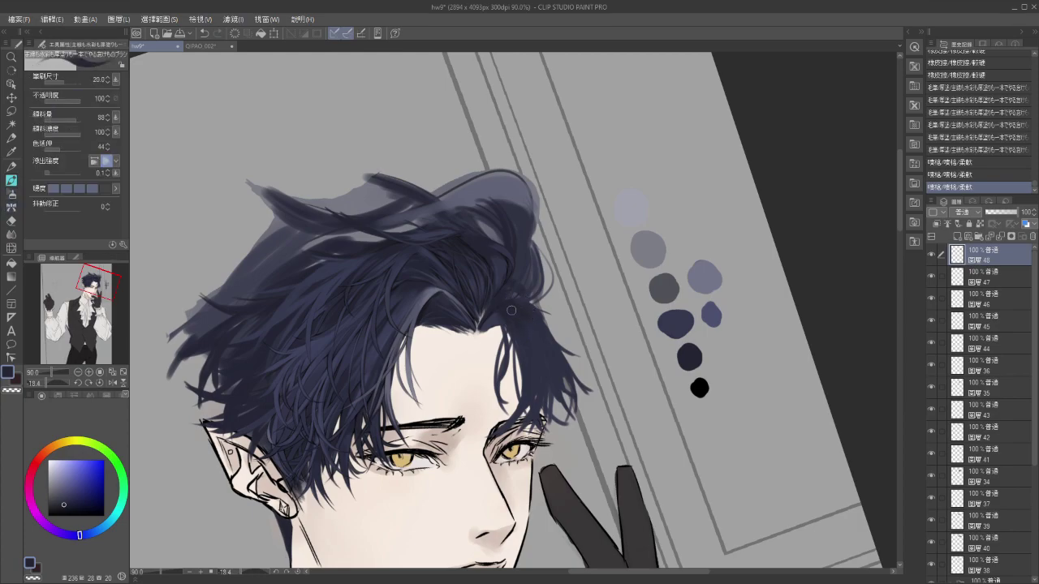
{"action": "left_click", "coordinate": [505, 307], "text": "alt"}
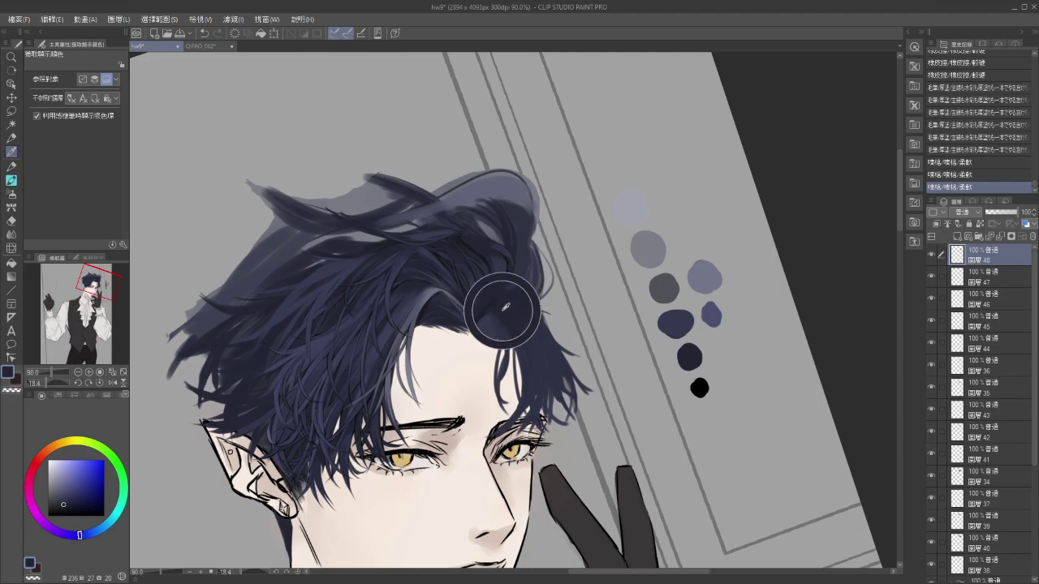
{"action": "left_click_drag", "start_coordinate": [506, 317], "coordinate": [512, 332]}
{"action": "left_click_drag", "start_coordinate": [507, 317], "coordinate": [513, 332]}
{"action": "mouse_move", "coordinate": [508, 317]}
{"action": "left_mouse_down"}
{"action": "mouse_move", "coordinate": [514, 333]}
{"action": "mouse_move", "coordinate": [538, 333]}
{"action": "left_mouse_up"}
{"action": "mouse_move", "coordinate": [526, 317]}
{"action": "left_mouse_down"}
{"action": "mouse_move", "coordinate": [533, 335]}
{"action": "mouse_move", "coordinate": [511, 349]}
{"action": "left_mouse_up"}
{"action": "left_click_drag", "start_coordinate": [497, 313], "coordinate": [510, 356]}
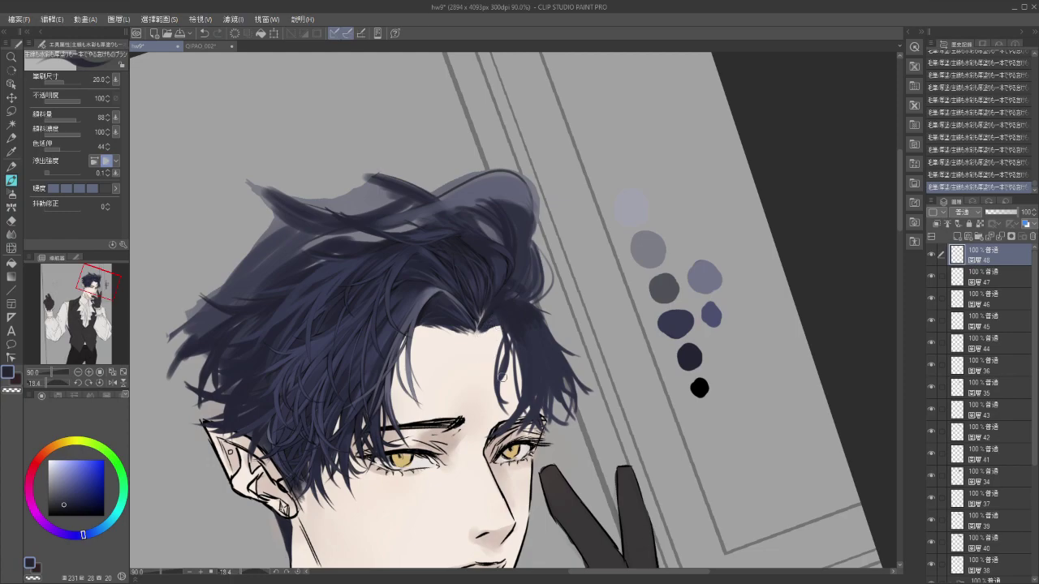
Sample a lighter blue from the front hair, undo the latest strokes and repaint the root of the far temple lock.
{"action": "scroll", "coordinate": [500, 375], "scroll_direction": "down", "scroll_amount": 3}
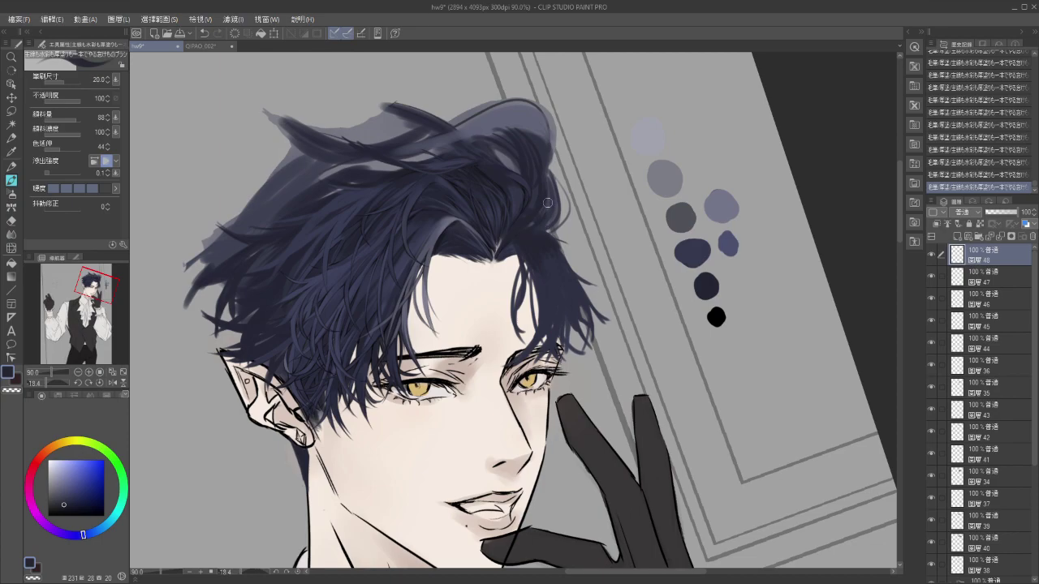
{"action": "left_click_drag", "start_coordinate": [560, 308], "coordinate": [580, 292]}
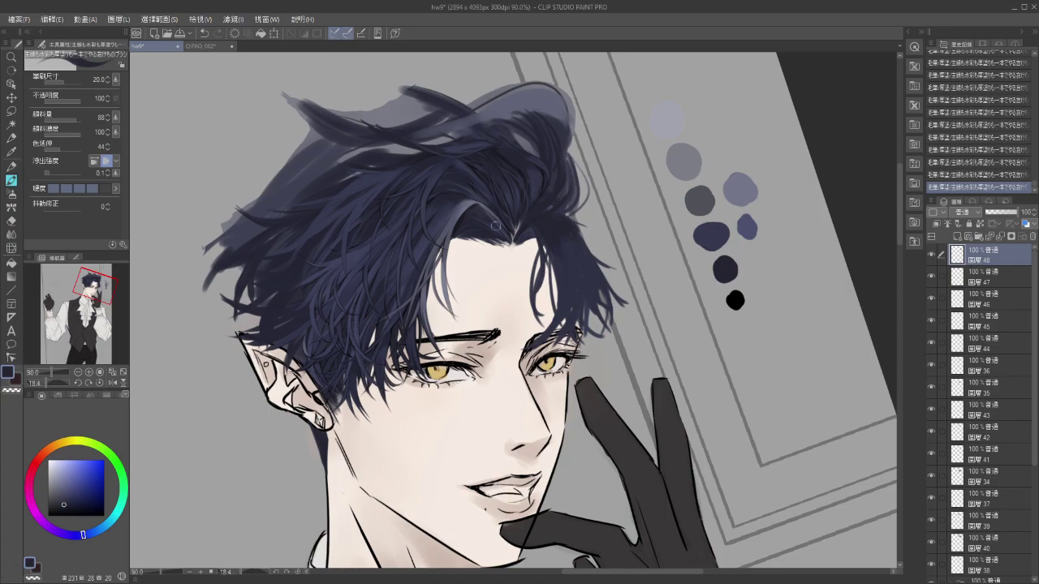
{"action": "left_click", "coordinate": [445, 216], "text": "alt"}
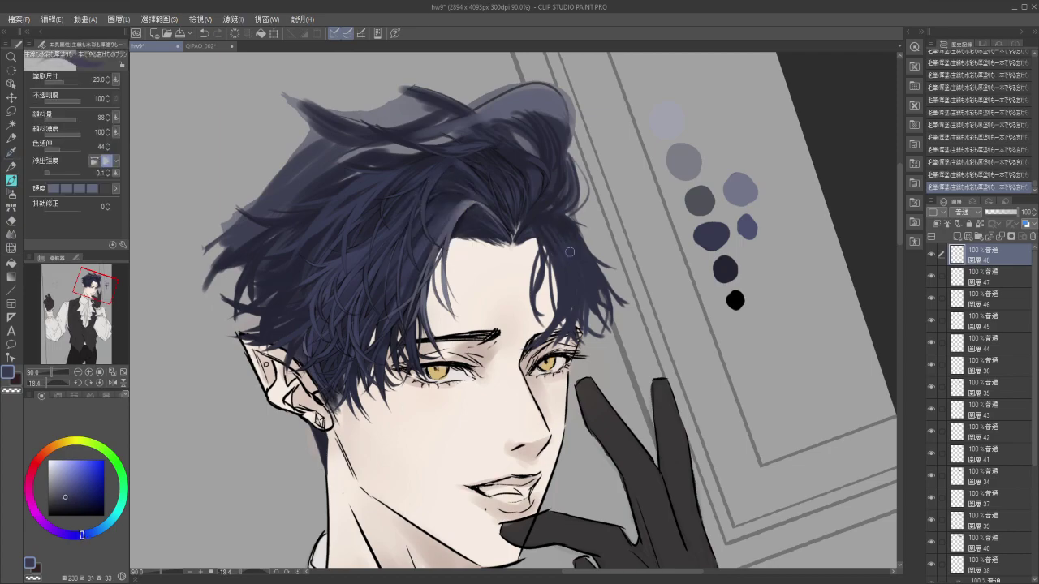
{"action": "key", "text": "ctrl+z"}
{"action": "key", "text": "ctrl+z"}
{"action": "key", "text": "ctrl+z"}
{"action": "key", "text": "ctrl+z"}
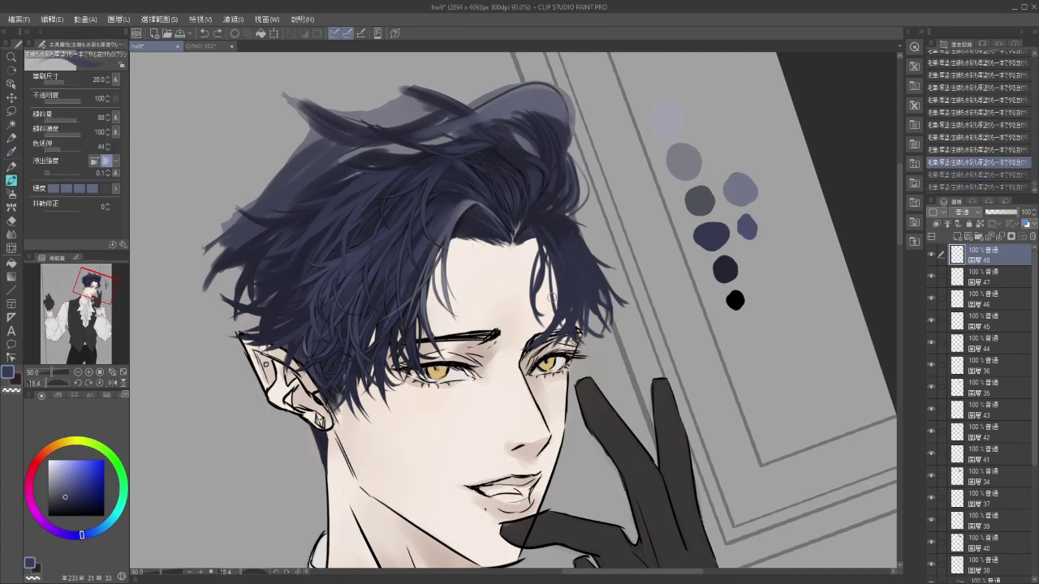
{"action": "left_click_drag", "start_coordinate": [549, 231], "coordinate": [555, 260]}
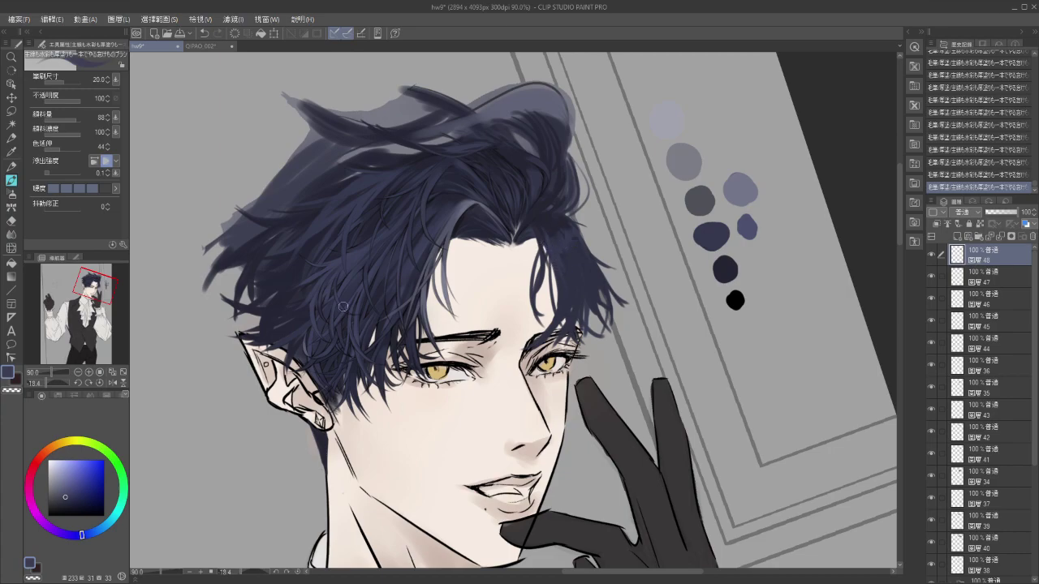
Blend the root and middle of the far temple lock with the color mixing tool at size 20.
{"action": "left_click", "coordinate": [12, 234]}
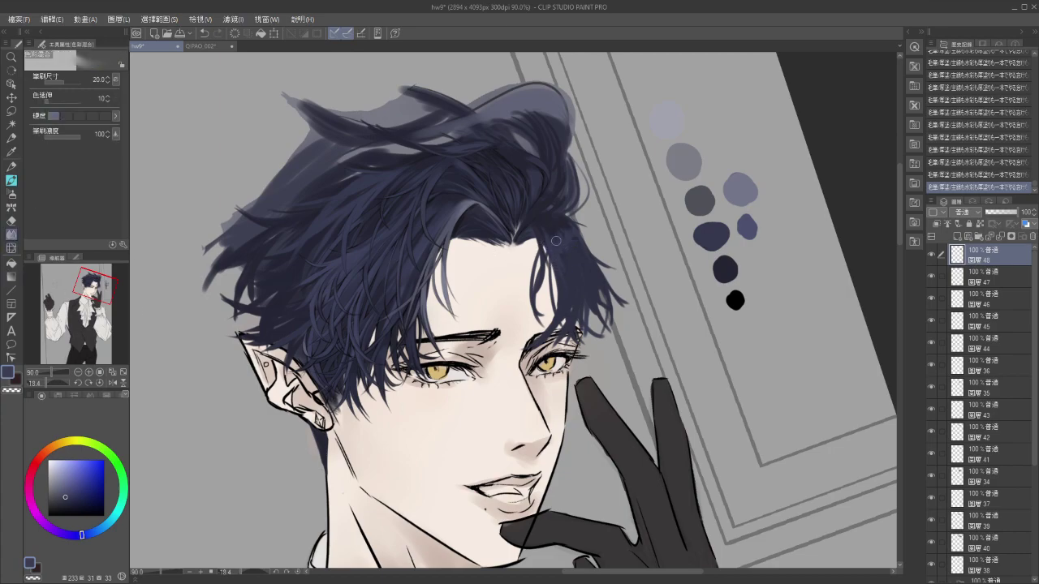
{"action": "left_click_drag", "start_coordinate": [575, 235], "coordinate": [549, 234]}
{"action": "mouse_move", "coordinate": [546, 234]}
{"action": "left_mouse_down"}
{"action": "mouse_move", "coordinate": [581, 262]}
{"action": "mouse_move", "coordinate": [559, 245]}
{"action": "left_mouse_up"}
{"action": "mouse_move", "coordinate": [572, 227]}
{"action": "left_mouse_down"}
{"action": "mouse_move", "coordinate": [570, 252]}
{"action": "mouse_move", "coordinate": [586, 277]}
{"action": "mouse_move", "coordinate": [575, 249]}
{"action": "mouse_move", "coordinate": [578, 281]}
{"action": "left_mouse_up"}
{"action": "left_click_drag", "start_coordinate": [577, 272], "coordinate": [570, 288]}
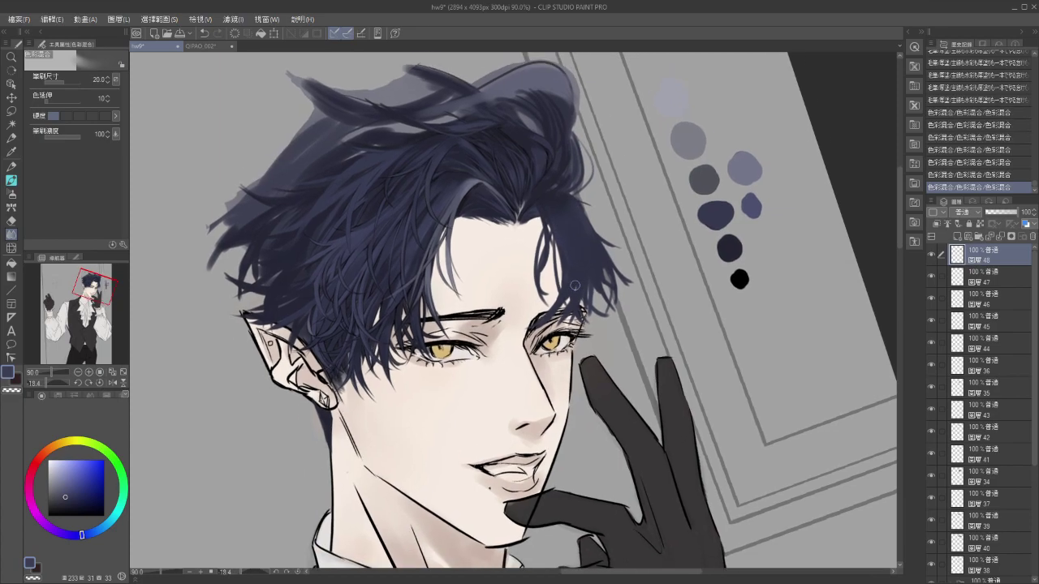
{"action": "scroll", "coordinate": [574, 285], "scroll_direction": "up", "scroll_amount": 3}
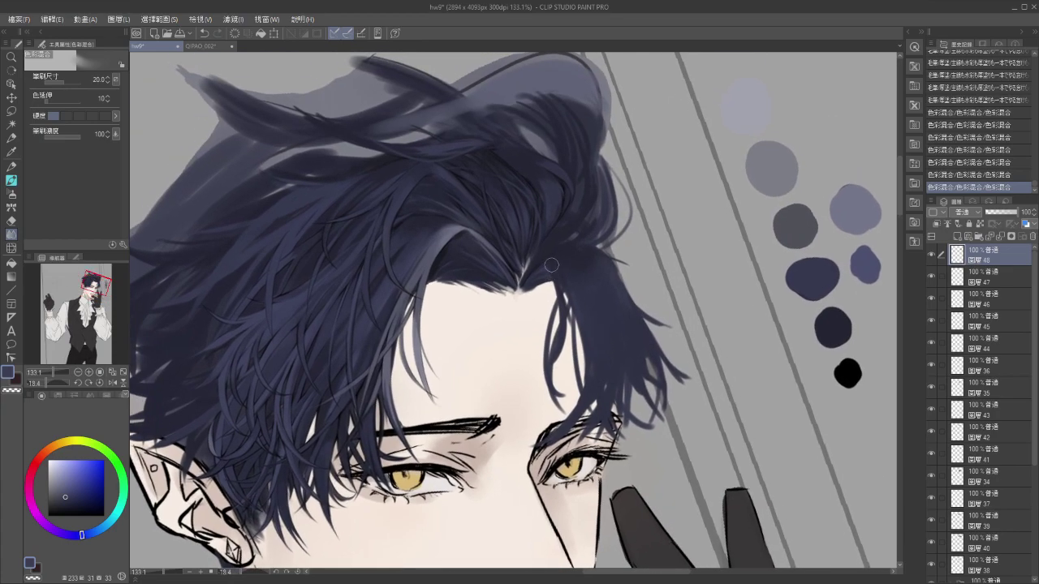
{"action": "left_click_drag", "start_coordinate": [551, 264], "coordinate": [572, 303]}
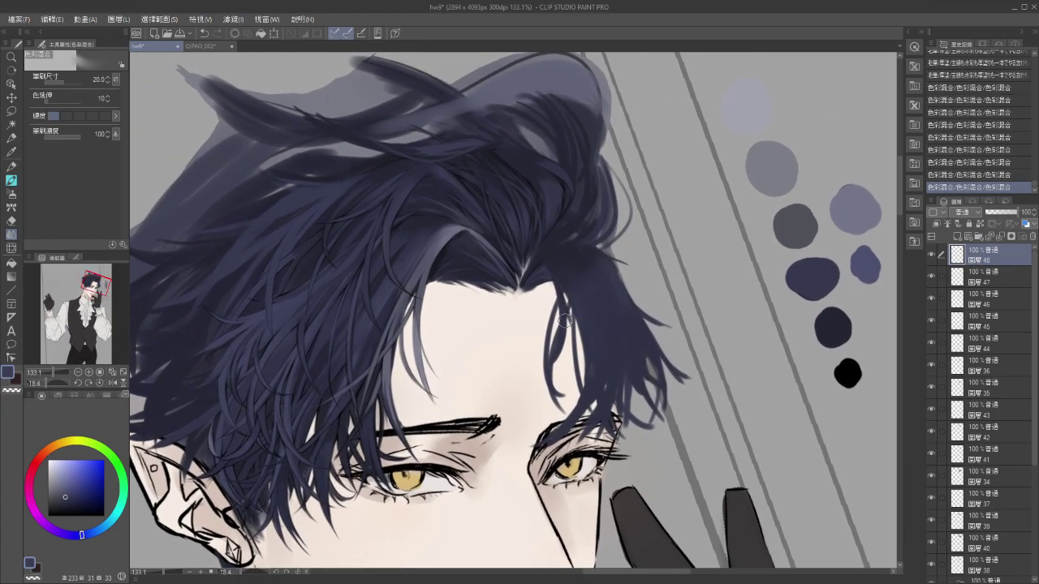
Pick near-black, set the thick-paint brush to size 2 and draw fine lines at the hair root beside the far parting.
{"action": "left_click", "coordinate": [48, 516]}
{"action": "key", "text": "b"}
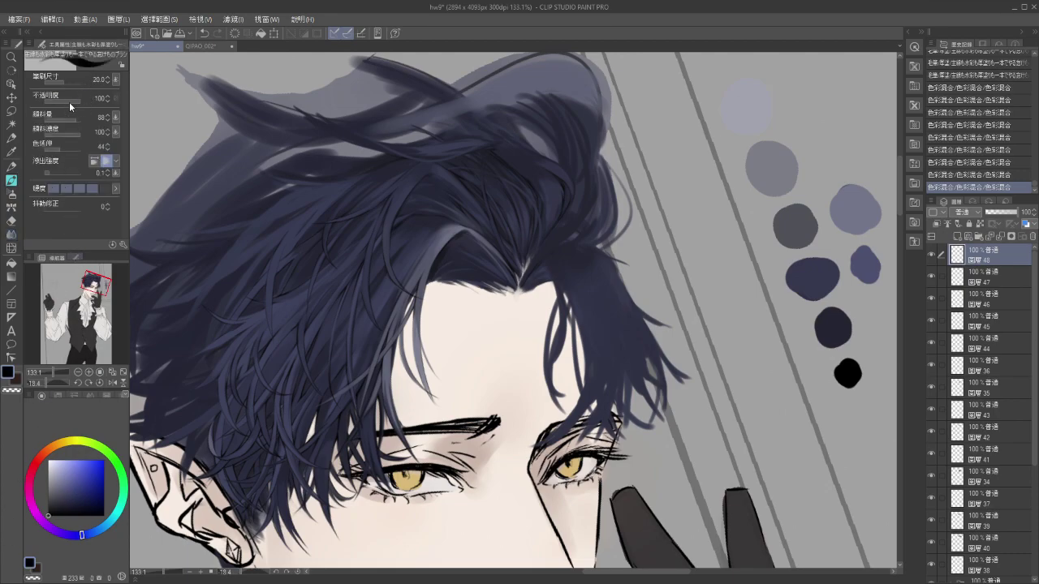
{"action": "left_click_drag", "start_coordinate": [875, 207], "coordinate": [870, 207]}
{"action": "left_click_drag", "start_coordinate": [530, 285], "coordinate": [542, 290]}
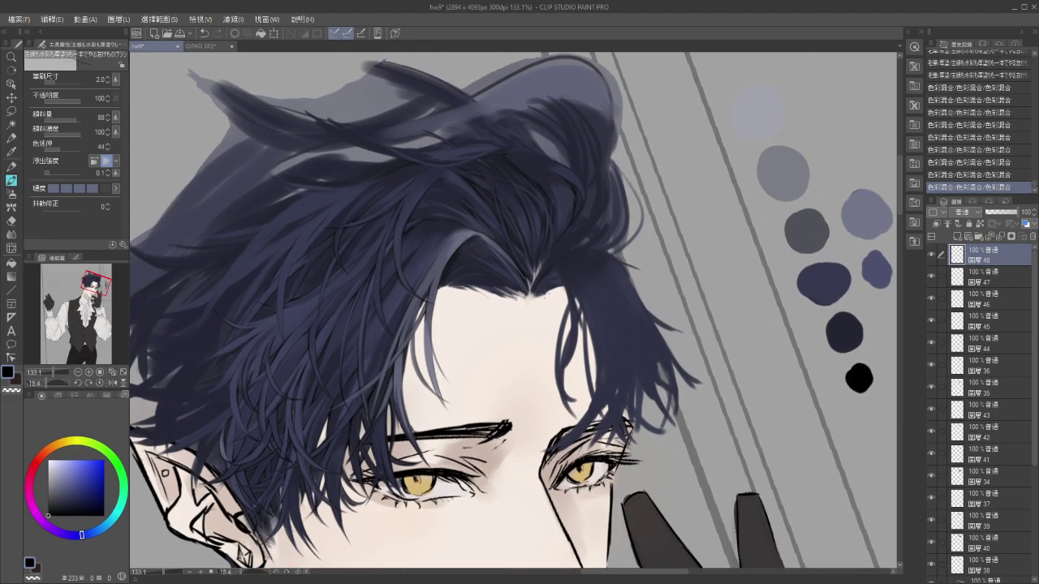
{"action": "scroll", "coordinate": [581, 324], "scroll_direction": "up", "scroll_amount": 2}
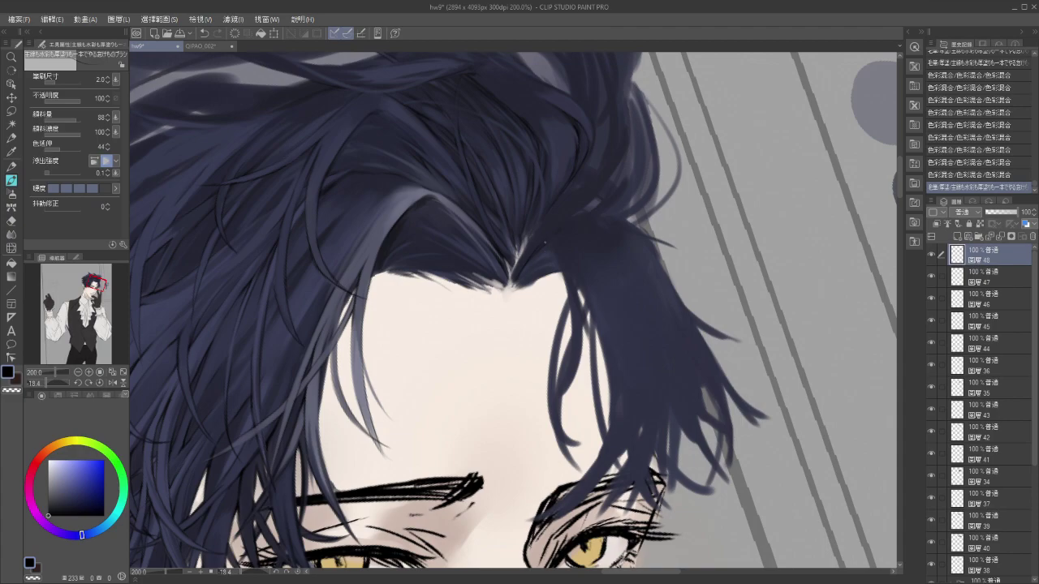
{"action": "left_click_drag", "start_coordinate": [541, 245], "coordinate": [521, 264]}
{"action": "left_click_drag", "start_coordinate": [542, 242], "coordinate": [523, 262]}
{"action": "key", "text": "ctrl+z"}
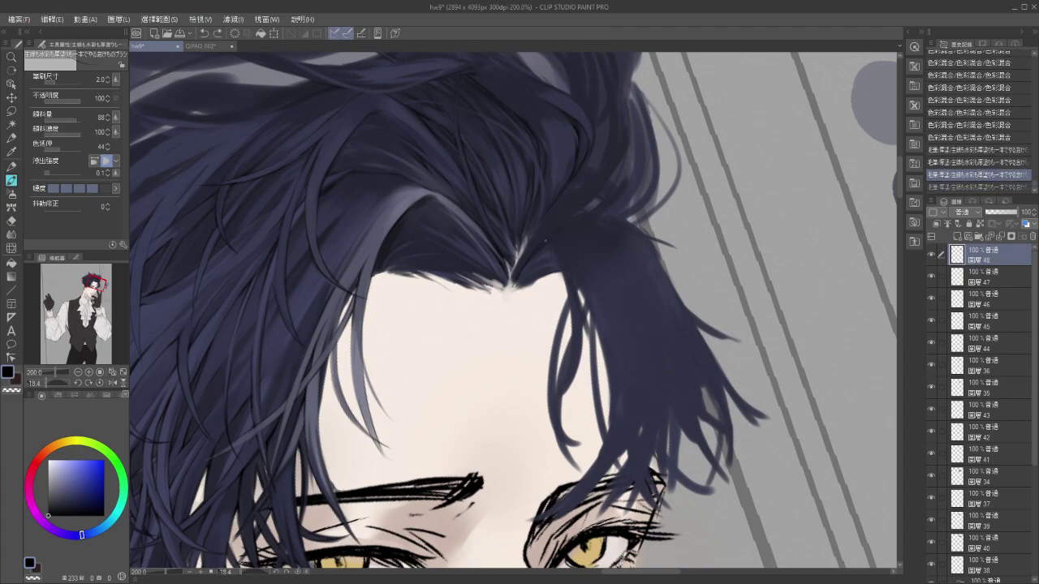
Add short fine near-black strokes along the strands where the far hairline meets the parting.
{"action": "left_click", "coordinate": [537, 253]}
{"action": "left_click", "coordinate": [544, 253]}
{"action": "left_click", "coordinate": [551, 247]}
{"action": "left_click", "coordinate": [547, 250]}
{"action": "left_click", "coordinate": [544, 253]}
{"action": "left_click", "coordinate": [540, 255]}
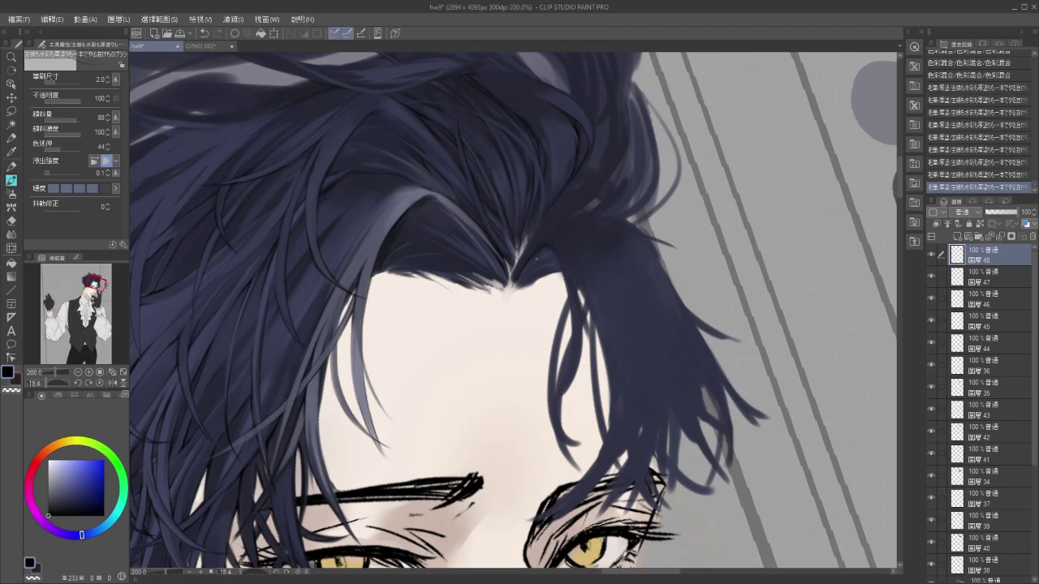
{"action": "left_click", "coordinate": [536, 253]}
{"action": "left_click", "coordinate": [539, 252]}
{"action": "left_click", "coordinate": [542, 250]}
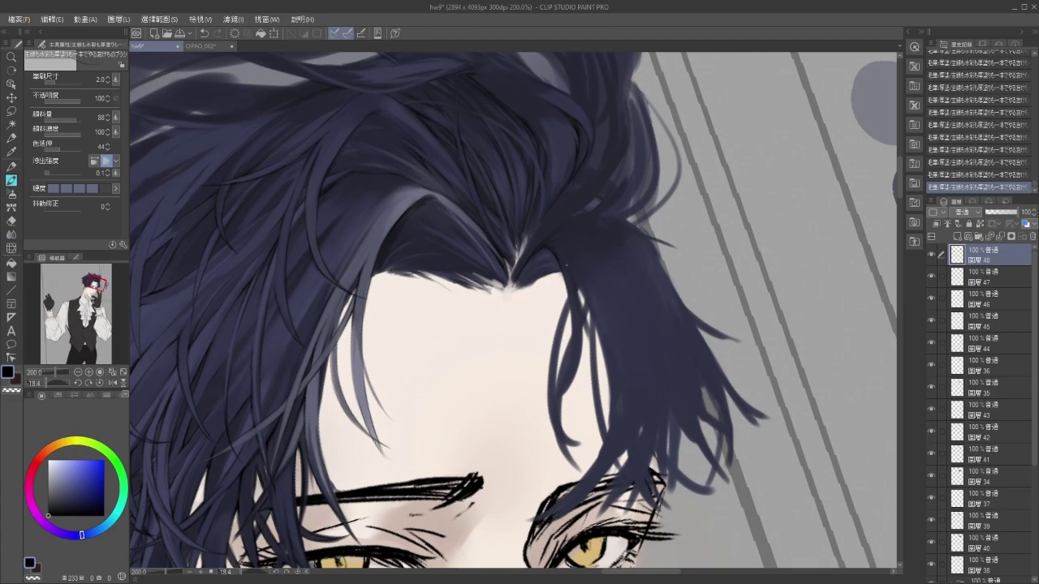
Compare the hairline with and without the last fine stroke and leave that stroke undone.
{"action": "key", "text": "ctrl+z"}
{"action": "key", "text": "ctrl+y"}
{"action": "key", "text": "ctrl+z"}
{"action": "key", "text": "ctrl+y"}
{"action": "key", "text": "ctrl+z"}
{"action": "key", "text": "ctrl+y"}
{"action": "key", "text": "ctrl+z"}
{"action": "key", "text": "ctrl+y"}
{"action": "key", "text": "ctrl+z"}
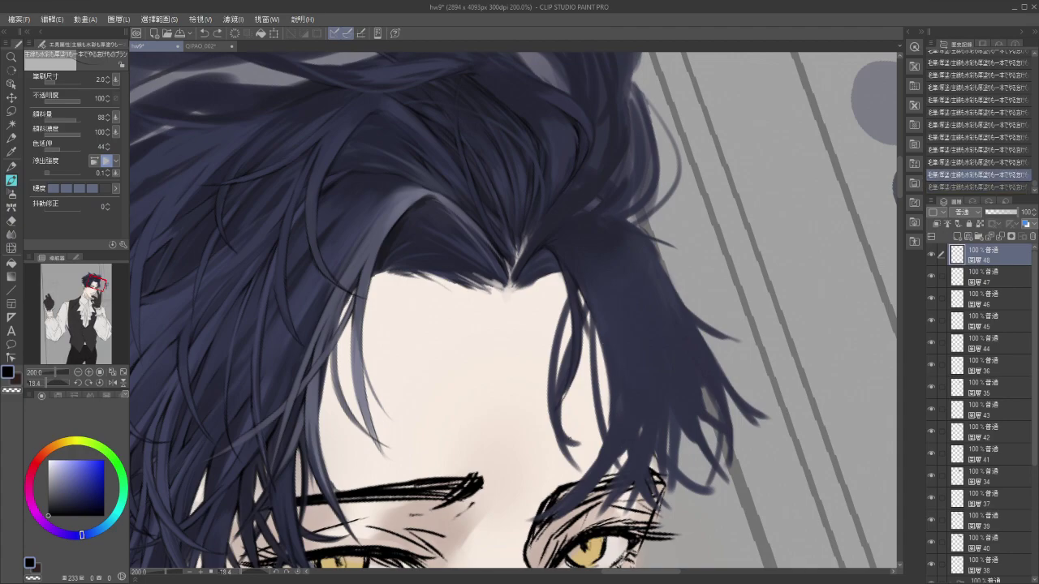
Sample a lighter grey-blue from the front hair and paint a size 10 strand down the far temple lock's inner edge.
{"action": "left_click", "coordinate": [313, 411], "text": "alt"}
{"action": "left_click", "coordinate": [61, 82]}
{"action": "left_click_drag", "start_coordinate": [611, 347], "coordinate": [603, 461]}
{"action": "key", "text": "ctrl+z"}
{"action": "left_click_drag", "start_coordinate": [601, 326], "coordinate": [601, 485]}
{"action": "key", "text": "ctrl+z"}
{"action": "left_click_drag", "start_coordinate": [607, 332], "coordinate": [572, 504]}
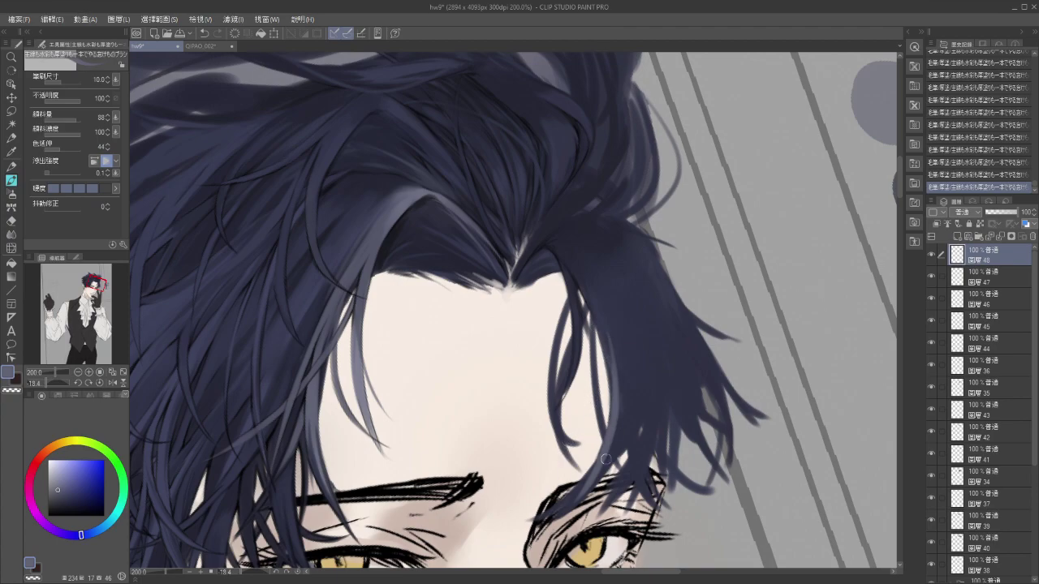
Paint lighter grey-blue strands from the middle of the far temple lock down over the far eyelid, redoing unsatisfactory strokes.
{"action": "left_click_drag", "start_coordinate": [609, 487], "coordinate": [606, 513]}
{"action": "key", "text": "ctrl+z"}
{"action": "left_click_drag", "start_coordinate": [623, 407], "coordinate": [630, 535]}
{"action": "key", "text": "ctrl+z"}
{"action": "left_click_drag", "start_coordinate": [621, 372], "coordinate": [641, 523]}
{"action": "left_click_drag", "start_coordinate": [623, 351], "coordinate": [635, 424]}
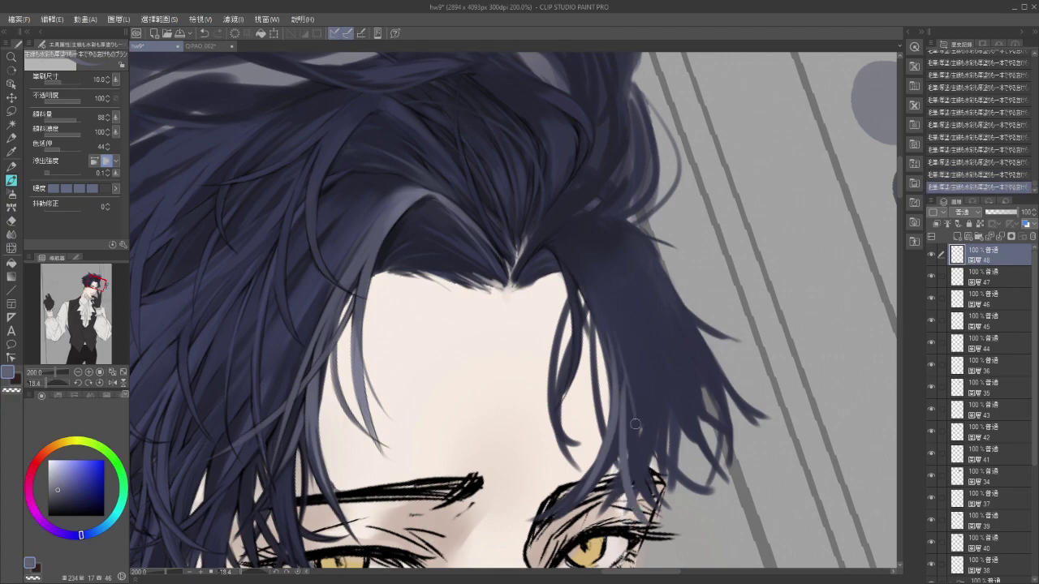
{"action": "key", "text": "ctrl+z"}
{"action": "mouse_move", "coordinate": [619, 347]}
{"action": "left_mouse_down"}
{"action": "mouse_move", "coordinate": [625, 425]}
{"action": "mouse_move", "coordinate": [634, 417]}
{"action": "mouse_move", "coordinate": [623, 389]}
{"action": "left_mouse_up"}
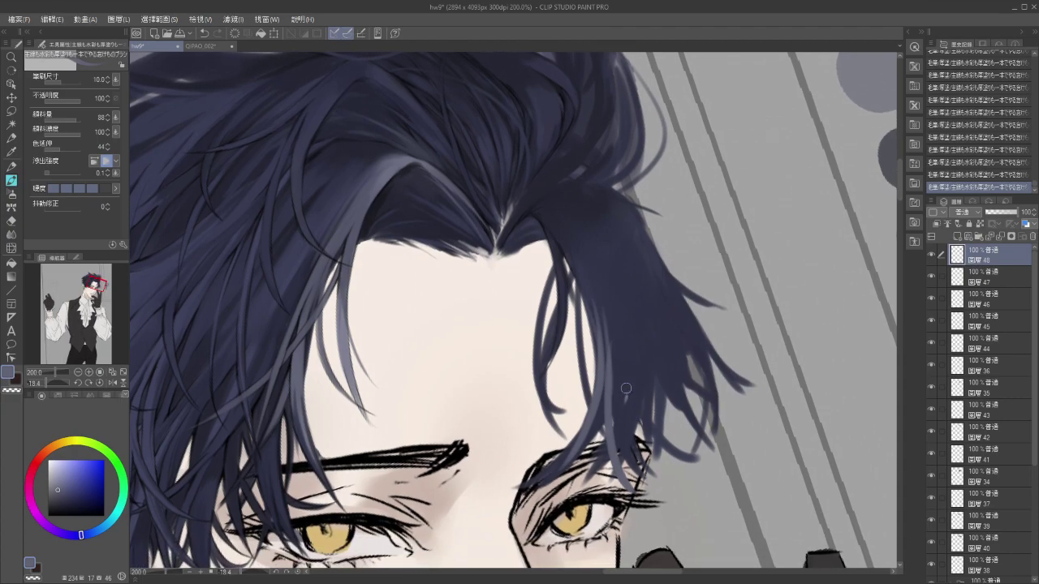
Sample a darker blue from the front hair, softly airbrush the far lock's inner edge and paint a long strand along it.
{"action": "left_click", "coordinate": [263, 305], "text": "alt"}
{"action": "key", "text": "b"}
{"action": "left_click_drag", "start_coordinate": [595, 299], "coordinate": [608, 331]}
{"action": "key", "text": "b"}
{"action": "key", "text": "b"}
{"action": "left_click_drag", "start_coordinate": [594, 288], "coordinate": [620, 367]}
{"action": "key", "text": "ctrl+z"}
{"action": "left_click_drag", "start_coordinate": [597, 298], "coordinate": [614, 450]}
Paint a tapering dark blue strand tip curving from the far temple lock toward the far brow.
{"action": "left_click_drag", "start_coordinate": [616, 409], "coordinate": [587, 497]}
{"action": "key", "text": "ctrl+z"}
{"action": "left_click_drag", "start_coordinate": [615, 395], "coordinate": [589, 478]}
{"action": "key", "text": "space"}
{"action": "mouse_move", "coordinate": [606, 404]}
{"action": "left_mouse_down"}
{"action": "mouse_move", "coordinate": [665, 370]}
{"action": "mouse_move", "coordinate": [595, 452]}
{"action": "left_mouse_up"}
{"action": "key", "text": "ctrl+z"}
{"action": "mouse_move", "coordinate": [631, 253]}
{"action": "left_mouse_down"}
{"action": "mouse_move", "coordinate": [652, 354]}
{"action": "mouse_move", "coordinate": [639, 387]}
{"action": "left_mouse_up"}
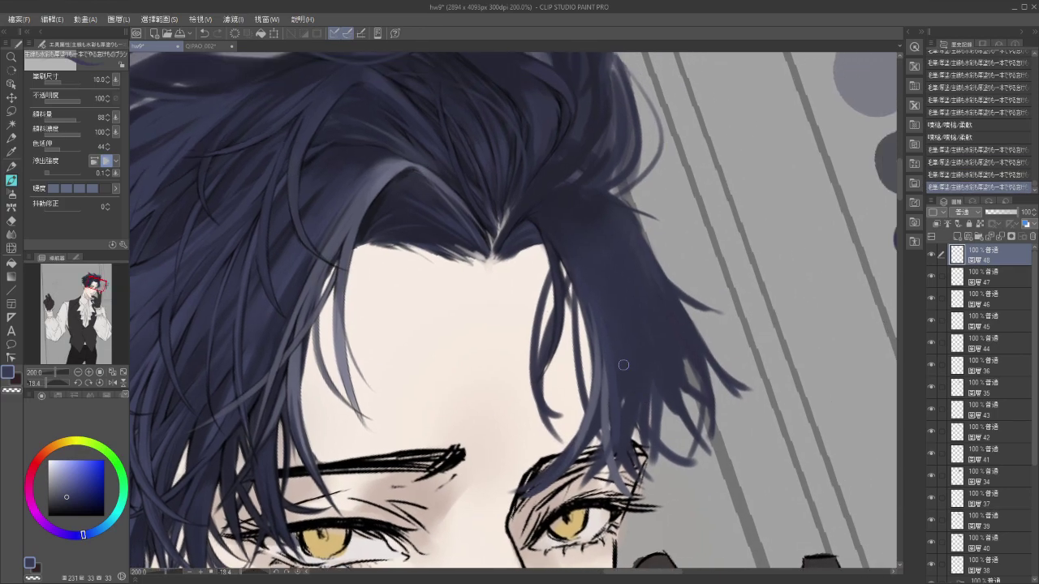
Paint long dark blue strands from the far lock's root through its middle, plus short strokes toward its tips.
{"action": "left_click_drag", "start_coordinate": [631, 340], "coordinate": [663, 440]}
{"action": "key", "text": "ctrl+z"}
{"action": "left_click_drag", "start_coordinate": [614, 313], "coordinate": [651, 416]}
{"action": "left_click_drag", "start_coordinate": [590, 256], "coordinate": [636, 366]}
{"action": "left_click_drag", "start_coordinate": [600, 274], "coordinate": [645, 403]}
{"action": "left_click_drag", "start_coordinate": [624, 366], "coordinate": [647, 446]}
{"action": "key", "text": "ctrl+z"}
{"action": "mouse_move", "coordinate": [650, 406]}
{"action": "left_mouse_down"}
{"action": "mouse_move", "coordinate": [683, 453]}
{"action": "mouse_move", "coordinate": [683, 416]}
{"action": "left_mouse_up"}
{"action": "mouse_move", "coordinate": [649, 371]}
{"action": "left_mouse_down"}
{"action": "mouse_move", "coordinate": [684, 422]}
{"action": "mouse_move", "coordinate": [716, 419]}
{"action": "left_mouse_up"}
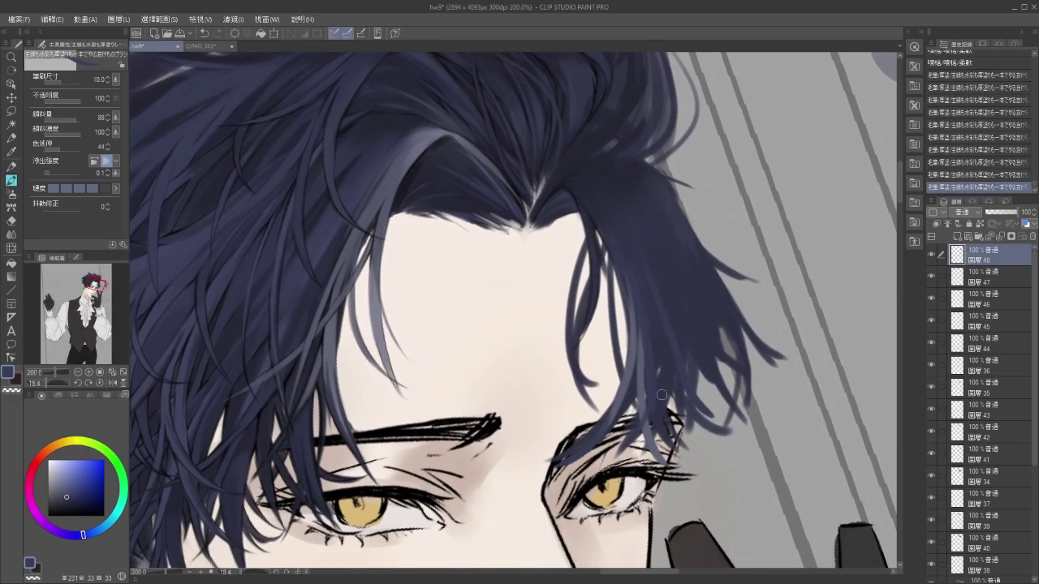
Sample dark blue from the front hair and repaint the strand tip sweeping over the far brow until it reaches the nose bridge.
{"action": "key", "text": "i"}
{"action": "left_click", "coordinate": [249, 434], "text": "alt"}
{"action": "mouse_move", "coordinate": [636, 372]}
{"action": "left_mouse_down"}
{"action": "mouse_move", "coordinate": [622, 413]}
{"action": "mouse_move", "coordinate": [707, 442]}
{"action": "left_mouse_up"}
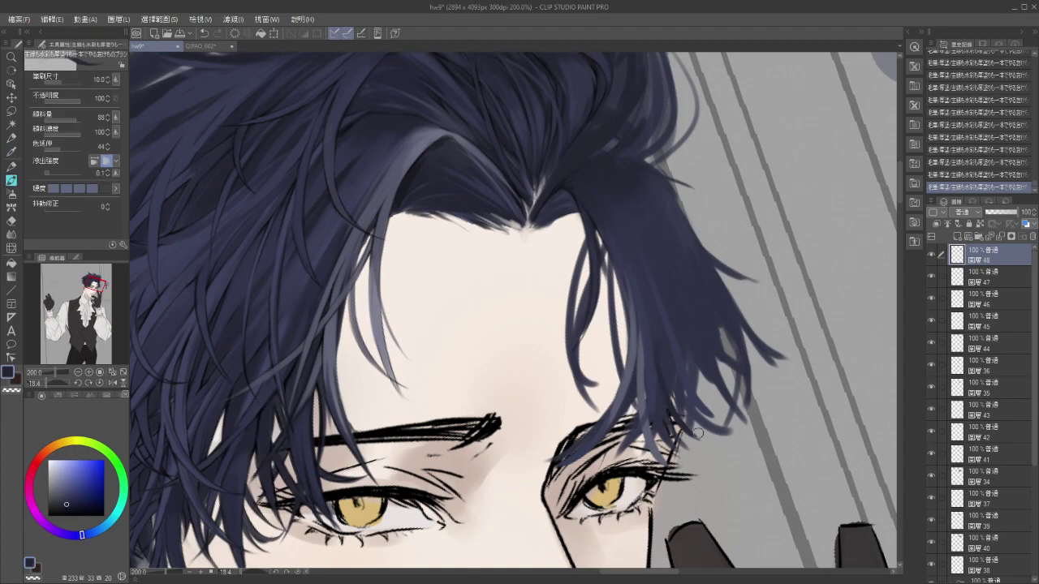
{"action": "key", "text": "ctrl+z"}
{"action": "left_click_drag", "start_coordinate": [651, 376], "coordinate": [635, 436]}
{"action": "key", "text": "ctrl+z"}
{"action": "left_click_drag", "start_coordinate": [649, 400], "coordinate": [616, 455]}
{"action": "key", "text": "ctrl+z"}
{"action": "mouse_move", "coordinate": [635, 375]}
{"action": "left_mouse_down"}
{"action": "mouse_move", "coordinate": [605, 430]}
{"action": "mouse_move", "coordinate": [669, 408]}
{"action": "mouse_move", "coordinate": [664, 400]}
{"action": "mouse_move", "coordinate": [709, 413]}
{"action": "mouse_move", "coordinate": [727, 390]}
{"action": "mouse_move", "coordinate": [614, 446]}
{"action": "left_mouse_up"}
{"action": "key", "text": "ctrl+z"}
{"action": "left_click_drag", "start_coordinate": [678, 368], "coordinate": [604, 443]}
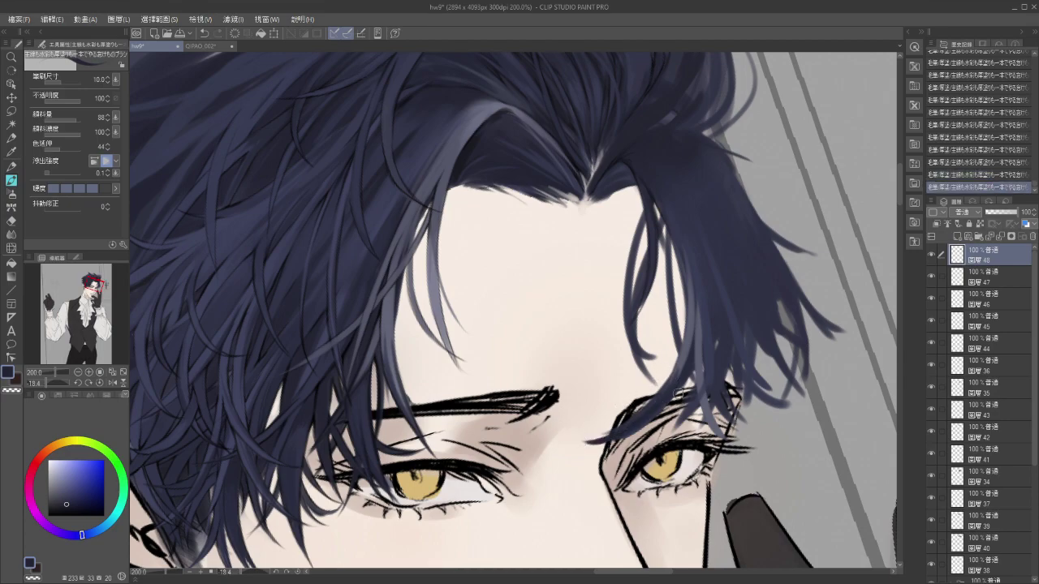
Paint short dark blue strands hanging from the far temple lock over the far eyelid.
{"action": "key", "text": "ctrl+z"}
{"action": "left_click_drag", "start_coordinate": [682, 369], "coordinate": [669, 439]}
{"action": "left_click_drag", "start_coordinate": [675, 380], "coordinate": [666, 443]}
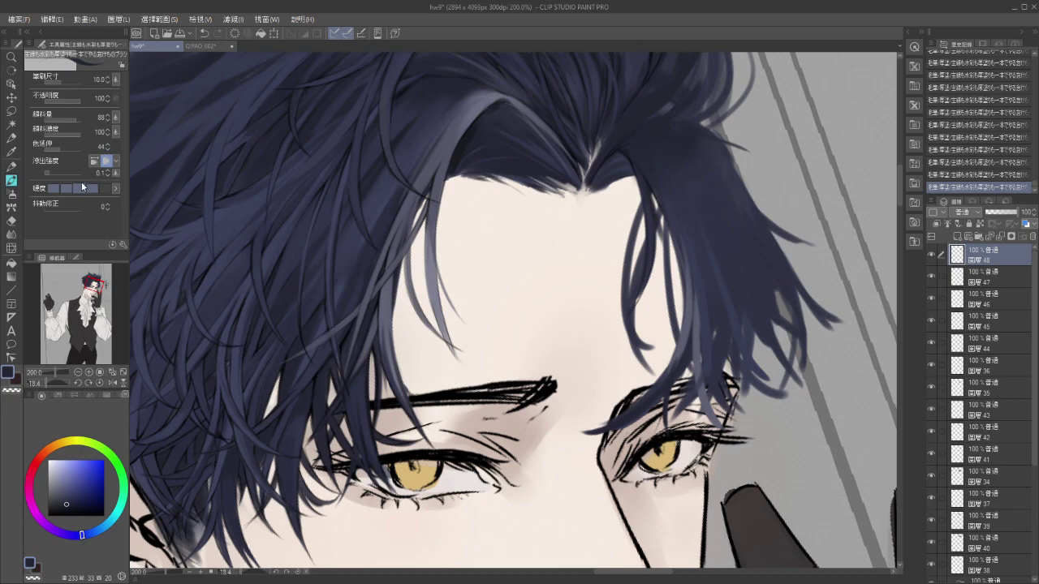
Set the brush size to 2 and draw fine near-black lines along the inner edge of the far temple lock.
{"action": "left_click", "coordinate": [95, 81]}
{"action": "type", "text": "2"}
{"action": "key", "text": "Return"}
{"action": "left_click_drag", "start_coordinate": [675, 430], "coordinate": [666, 421]}
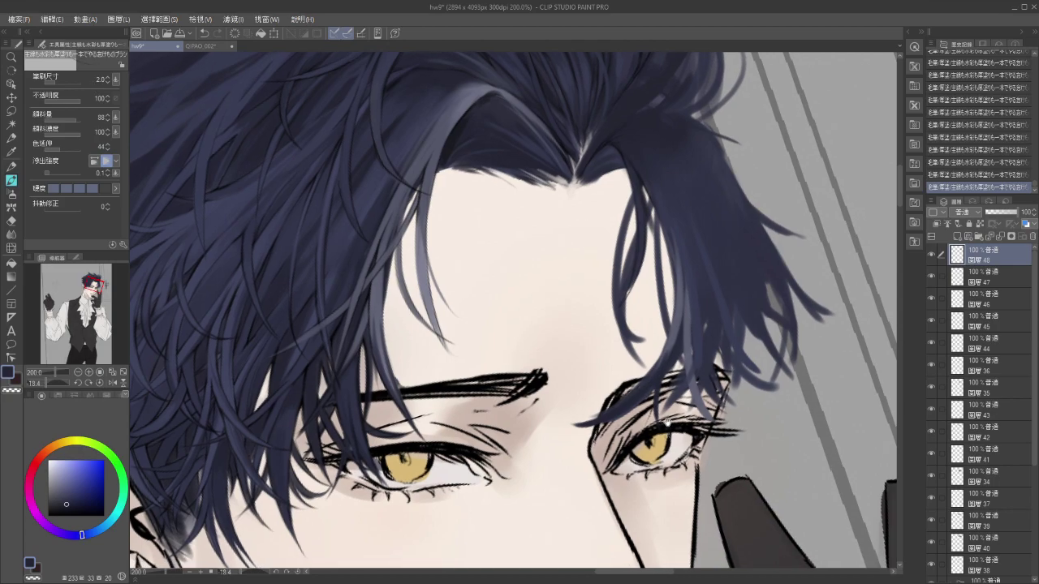
{"action": "scroll", "coordinate": [657, 404], "scroll_direction": "up", "scroll_amount": 1}
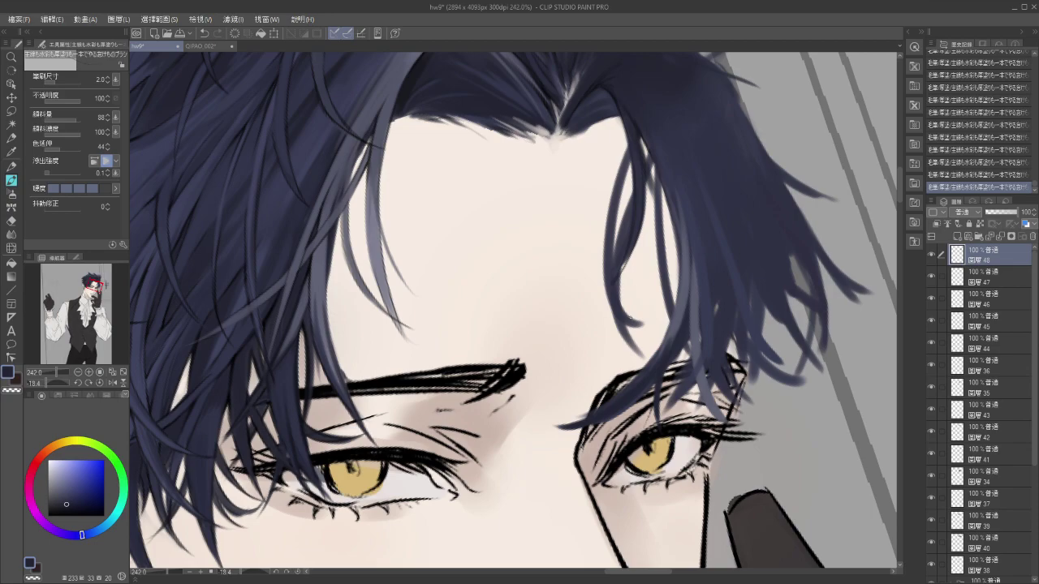
{"action": "mouse_move", "coordinate": [666, 265]}
{"action": "left_mouse_down"}
{"action": "mouse_move", "coordinate": [641, 298]}
{"action": "mouse_move", "coordinate": [646, 334]}
{"action": "left_mouse_up"}
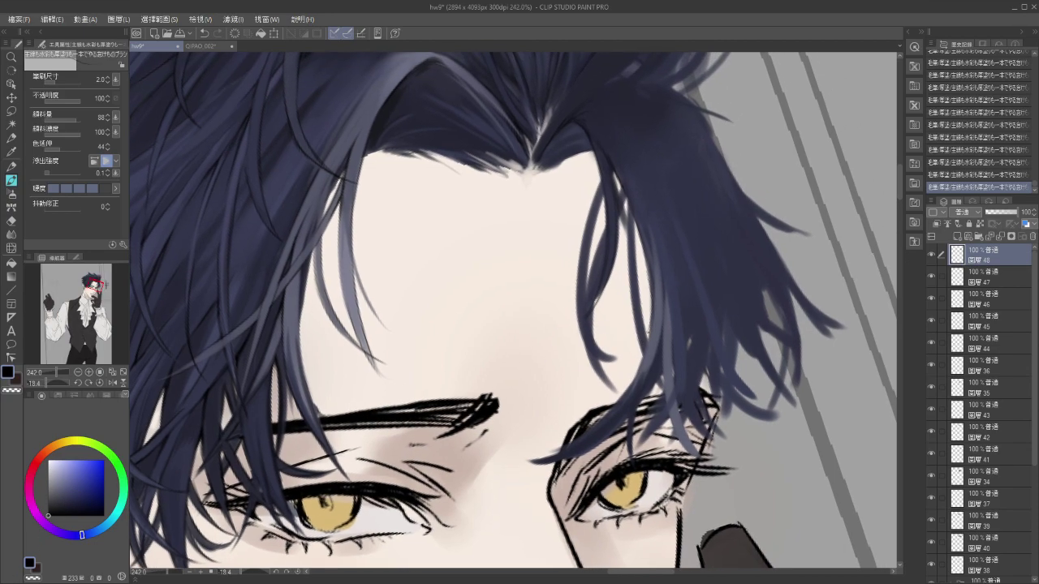
{"action": "key", "text": "ctrl+z"}
{"action": "mouse_move", "coordinate": [653, 291]}
{"action": "left_mouse_down"}
{"action": "mouse_move", "coordinate": [644, 362]}
{"action": "mouse_move", "coordinate": [619, 402]}
{"action": "mouse_move", "coordinate": [665, 349]}
{"action": "mouse_move", "coordinate": [650, 361]}
{"action": "left_mouse_up"}
Compare the far temple lock with and without the latest fine dark strokes by undoing and redoing them.
{"action": "key", "text": "ctrl+z"}
{"action": "key", "text": "ctrl+z"}
{"action": "key", "text": "ctrl+z"}
{"action": "key", "text": "ctrl+z"}
{"action": "key", "text": "ctrl+y"}
{"action": "key", "text": "ctrl+z"}
{"action": "key", "text": "ctrl+y"}
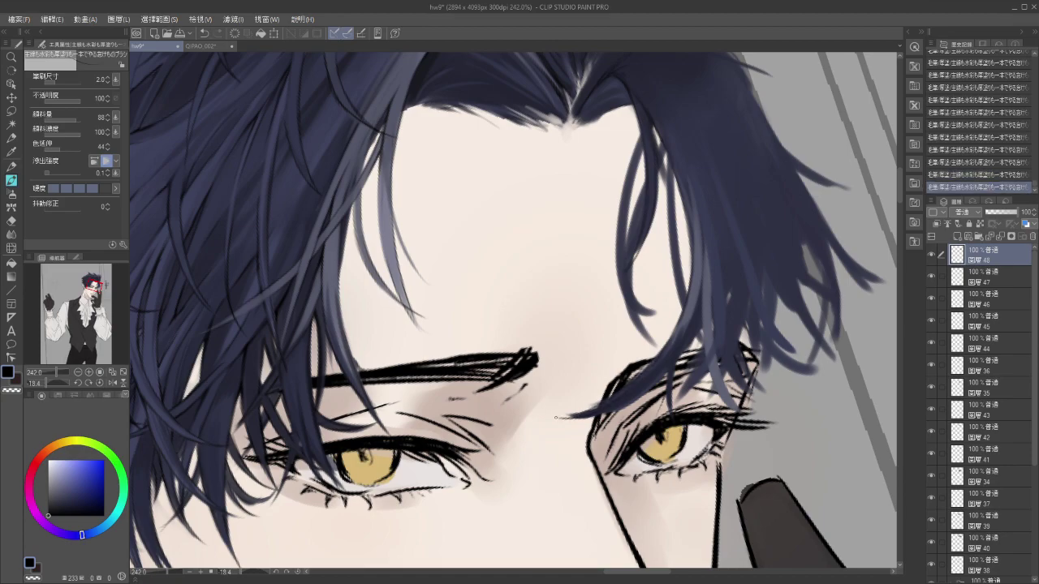
{"action": "key", "text": "ctrl+z"}
{"action": "key", "text": "ctrl+y"}
{"action": "key", "text": "ctrl+z"}
{"action": "key", "text": "ctrl+y"}
{"action": "left_click_drag", "start_coordinate": [607, 442], "coordinate": [576, 447]}
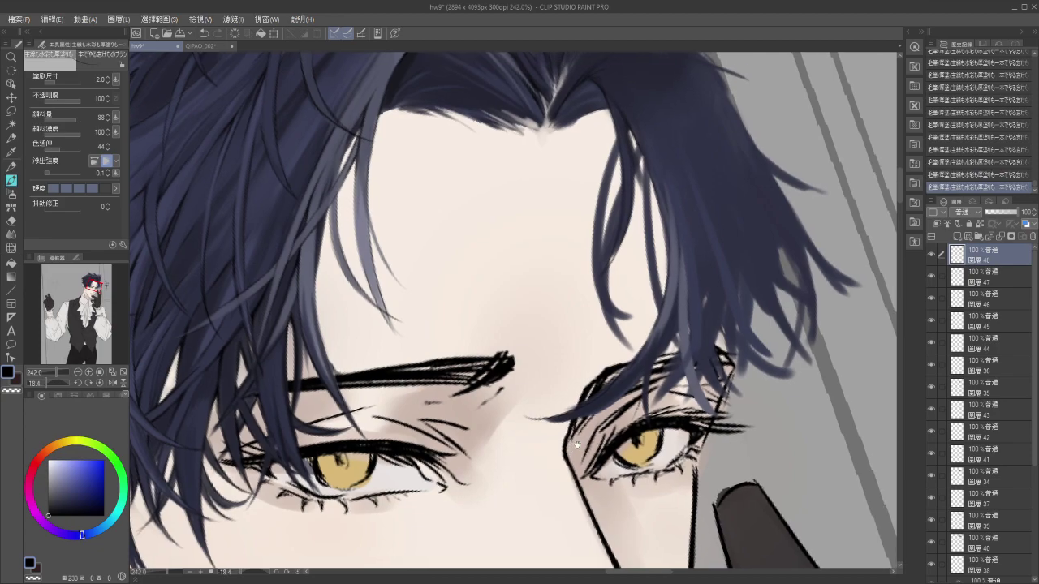
Reduce the hard eraser to about size 7.3 and trim the edges of the strand tip crossing the far brow.
{"action": "key", "text": "e"}
{"action": "mouse_move", "coordinate": [573, 376]}
{"action": "left_mouse_down"}
{"action": "mouse_move", "coordinate": [560, 373]}
{"action": "mouse_move", "coordinate": [552, 345]}
{"action": "left_mouse_up"}
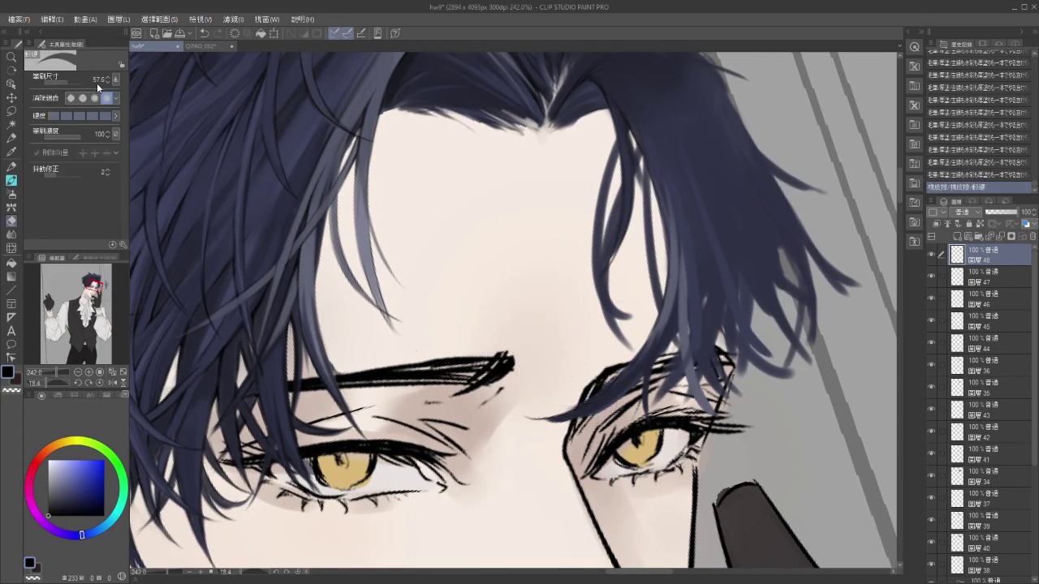
{"action": "left_click_drag", "start_coordinate": [68, 79], "coordinate": [57, 80]}
{"action": "mouse_move", "coordinate": [609, 379]}
{"action": "left_mouse_down"}
{"action": "mouse_move", "coordinate": [584, 397]}
{"action": "mouse_move", "coordinate": [614, 370]}
{"action": "left_mouse_up"}
{"action": "mouse_move", "coordinate": [610, 374]}
{"action": "left_mouse_down"}
{"action": "mouse_move", "coordinate": [643, 327]}
{"action": "mouse_move", "coordinate": [619, 361]}
{"action": "left_mouse_up"}
{"action": "left_click_drag", "start_coordinate": [584, 399], "coordinate": [611, 374]}
{"action": "left_click_drag", "start_coordinate": [550, 413], "coordinate": [610, 372]}
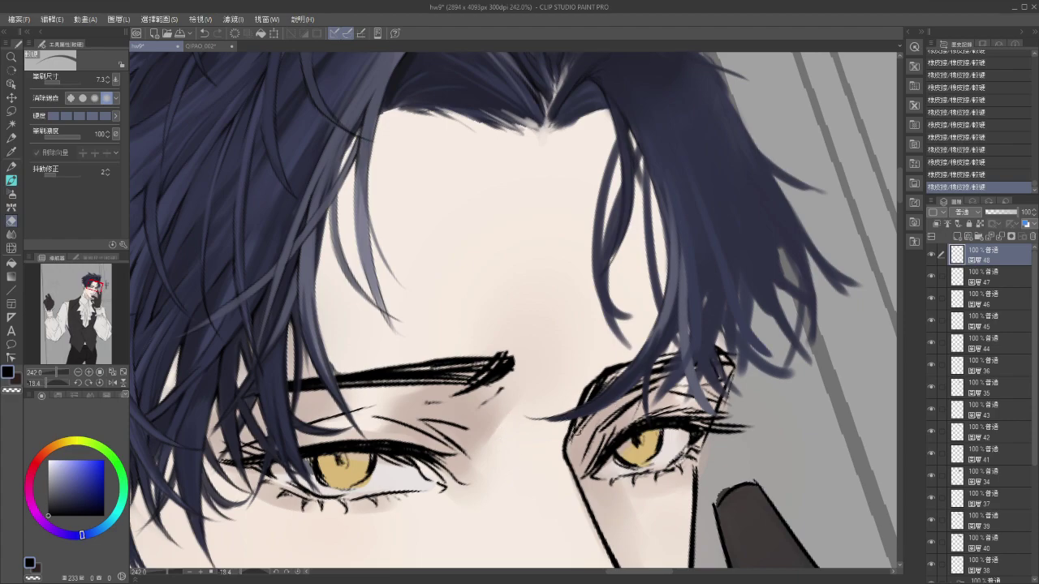
Draw fine near-black accents with the size 2 thick-paint brush on the strand tips over the far eye.
{"action": "key", "text": "b"}
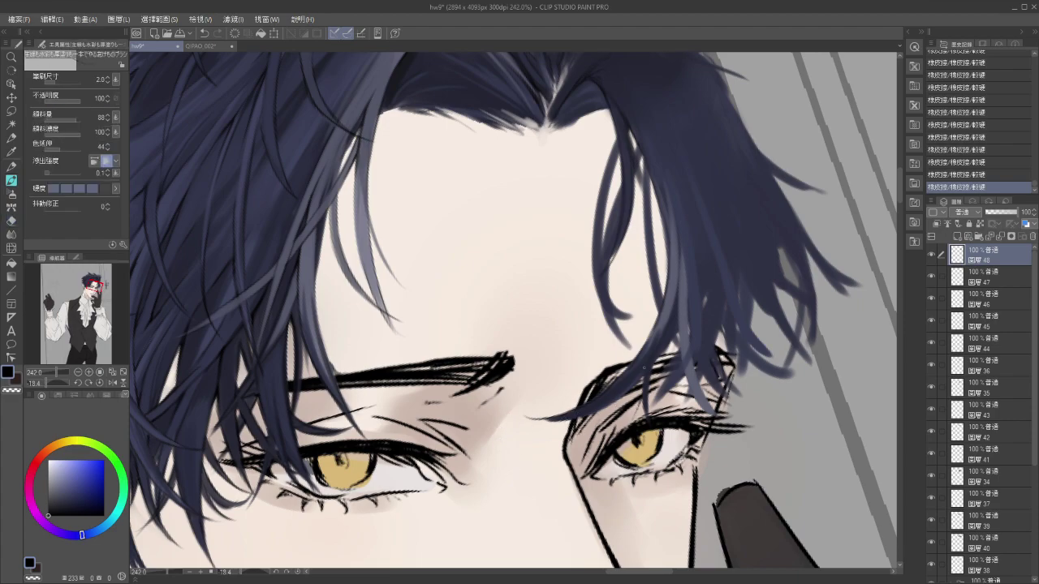
{"action": "mouse_move", "coordinate": [647, 393]}
{"action": "left_mouse_down"}
{"action": "mouse_move", "coordinate": [643, 383]}
{"action": "mouse_move", "coordinate": [649, 407]}
{"action": "left_mouse_up"}
{"action": "key", "text": "ctrl+z"}
{"action": "mouse_move", "coordinate": [641, 372]}
{"action": "left_mouse_down"}
{"action": "mouse_move", "coordinate": [645, 390]}
{"action": "mouse_move", "coordinate": [633, 379]}
{"action": "left_mouse_up"}
{"action": "left_click_drag", "start_coordinate": [571, 422], "coordinate": [522, 416]}
{"action": "key", "text": "ctrl+z"}
{"action": "key", "text": "ctrl+z"}
{"action": "key", "text": "ctrl+y"}
{"action": "key", "text": "ctrl+z"}
Rotate the canvas clockwise and compare the strand over the far brow with its last fine stroke undone and redone.
{"action": "key", "text": "shift+space"}
{"action": "left_click_drag", "start_coordinate": [678, 436], "coordinate": [705, 232]}
{"action": "left_click_drag", "start_coordinate": [641, 334], "coordinate": [577, 407]}
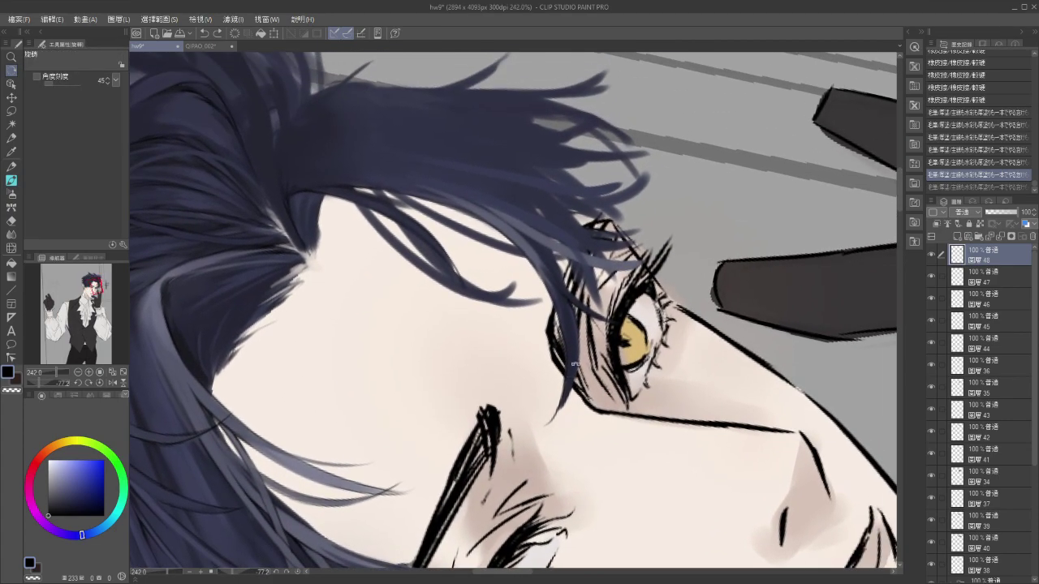
{"action": "key", "text": "ctrl+y"}
{"action": "key", "text": "ctrl+z"}
{"action": "key", "text": "ctrl+y"}
{"action": "key", "text": "ctrl+z"}
{"action": "key", "text": "ctrl+y"}
{"action": "key", "text": "ctrl+z"}
{"action": "key", "text": "ctrl+y"}
{"action": "key", "text": "ctrl+z"}
{"action": "key", "text": "ctrl+y"}
{"action": "key", "text": "ctrl+z"}
{"action": "key", "text": "ctrl+y"}
{"action": "key", "text": "ctrl+z"}
{"action": "key", "text": "ctrl+y"}
{"action": "left_click_drag", "start_coordinate": [570, 352], "coordinate": [562, 429]}
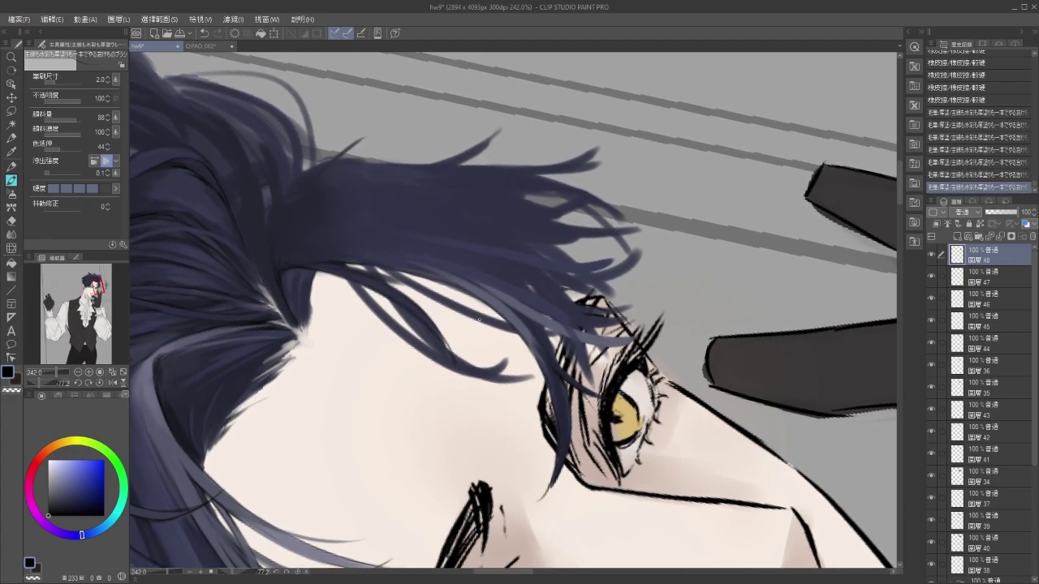
Sample a lighter blue from the far lock and paint a size 10 strand from its inner edge down toward the far eye.
{"action": "left_click", "coordinate": [521, 321], "text": "alt"}
{"action": "type", "text": "10"}
{"action": "key", "text": "Return"}
{"action": "mouse_move", "coordinate": [515, 334]}
{"action": "left_mouse_down"}
{"action": "mouse_move", "coordinate": [580, 432]}
{"action": "mouse_move", "coordinate": [565, 386]}
{"action": "left_mouse_up"}
{"action": "key", "text": "ctrl+z"}
{"action": "left_click_drag", "start_coordinate": [473, 280], "coordinate": [557, 405]}
{"action": "key", "text": "ctrl+z"}
{"action": "left_click_drag", "start_coordinate": [487, 285], "coordinate": [565, 394]}
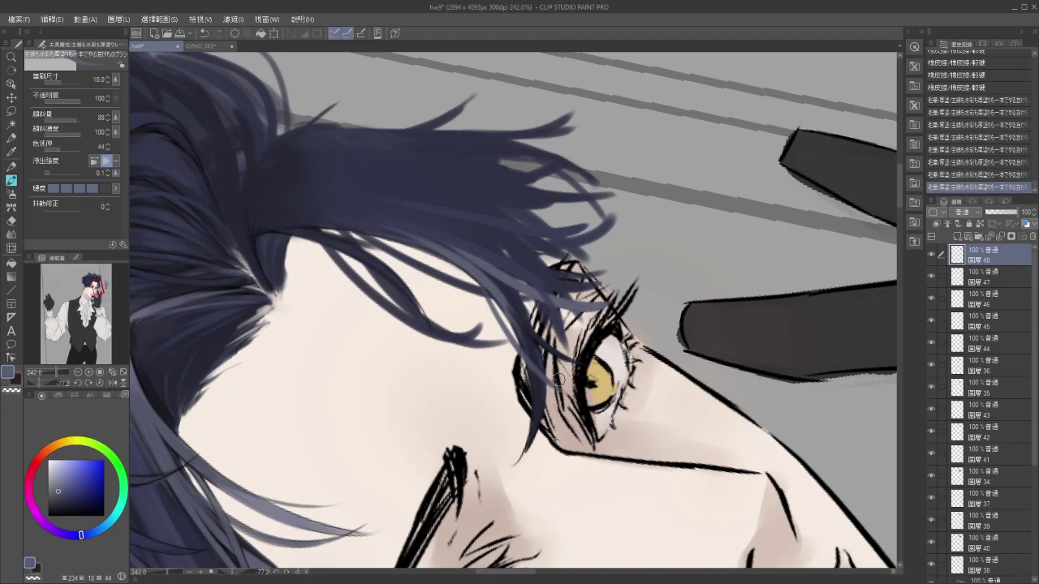
Try to paint further lighter blue strands beside the one running toward the far eye, undoing each attempt.
{"action": "left_click_drag", "start_coordinate": [471, 276], "coordinate": [510, 333]}
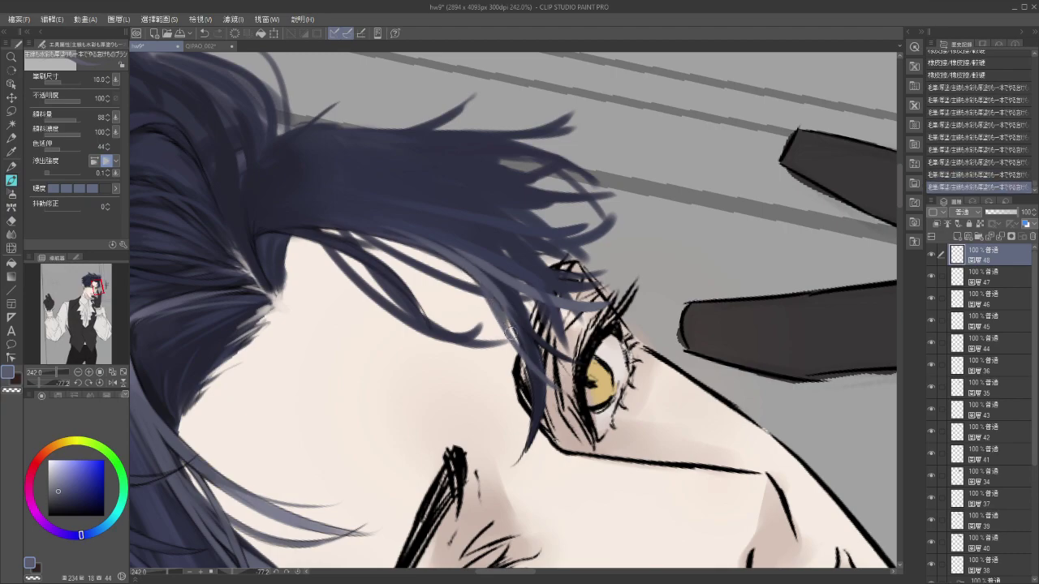
{"action": "key", "text": "ctrl+z"}
{"action": "left_click_drag", "start_coordinate": [465, 270], "coordinate": [504, 328]}
{"action": "key", "text": "ctrl+z"}
{"action": "mouse_move", "coordinate": [463, 269]}
{"action": "left_mouse_down"}
{"action": "mouse_move", "coordinate": [504, 329]}
{"action": "mouse_move", "coordinate": [584, 400]}
{"action": "left_mouse_up"}
{"action": "key", "text": "ctrl+z"}
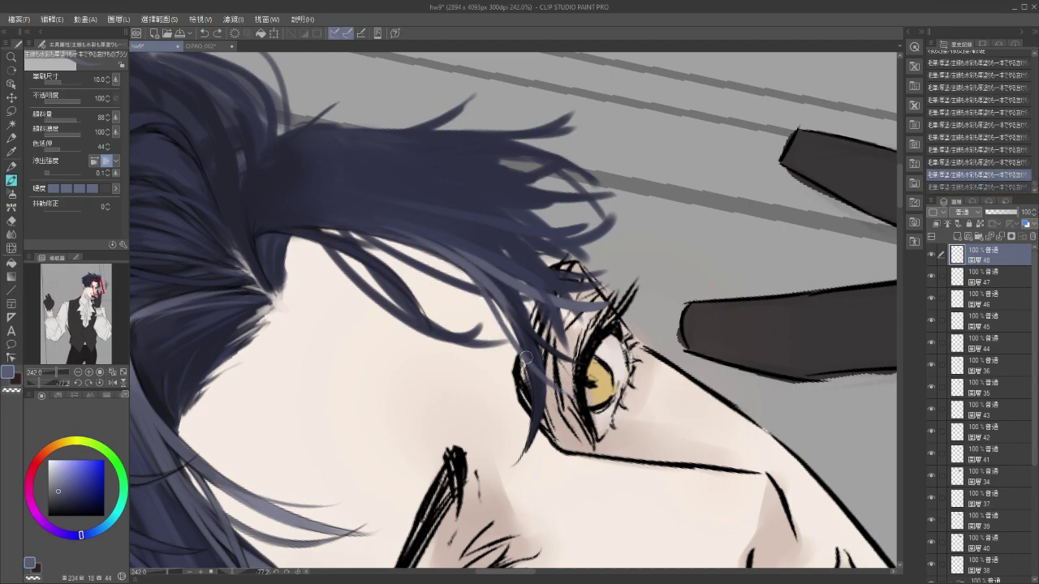
{"action": "left_click_drag", "start_coordinate": [525, 358], "coordinate": [584, 404]}
{"action": "key", "text": "ctrl+z"}
{"action": "left_click_drag", "start_coordinate": [597, 384], "coordinate": [632, 404]}
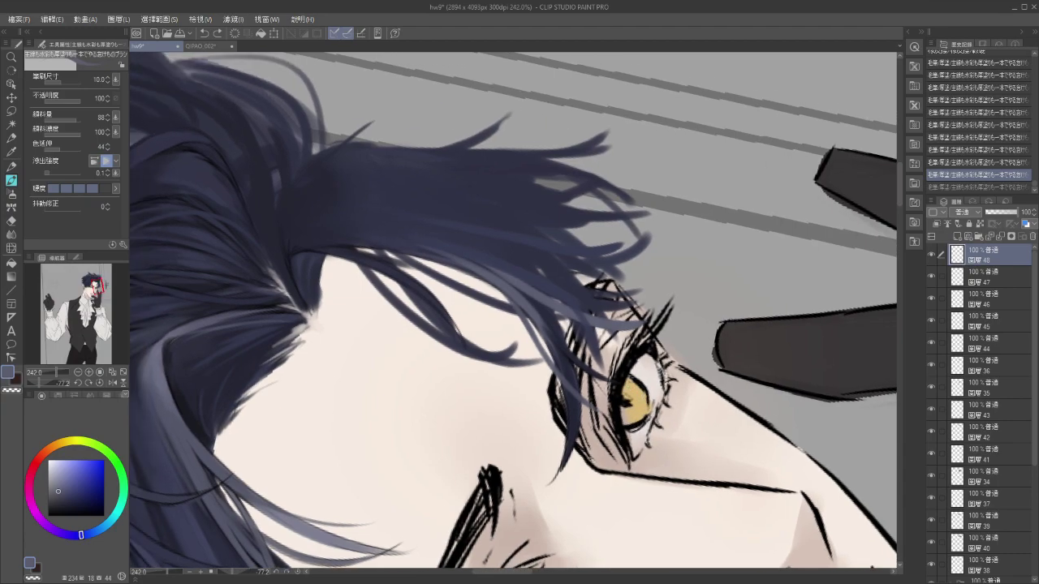
Pick near-black, set the soft airbrush to size 2 and shade fine shadows along the lighter strand by the forehead.
{"action": "left_click_drag", "start_coordinate": [64, 491], "coordinate": [7, 562]}
{"action": "key", "text": "b"}
{"action": "left_click_drag", "start_coordinate": [546, 380], "coordinate": [509, 365]}
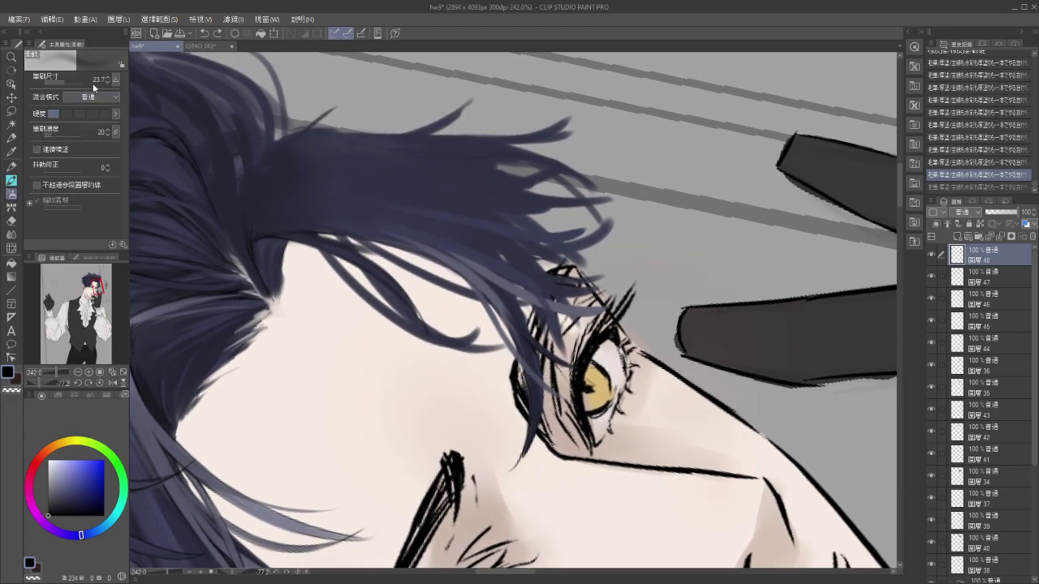
{"action": "left_click_drag", "start_coordinate": [64, 82], "coordinate": [55, 82]}
{"action": "left_click_drag", "start_coordinate": [552, 340], "coordinate": [540, 380]}
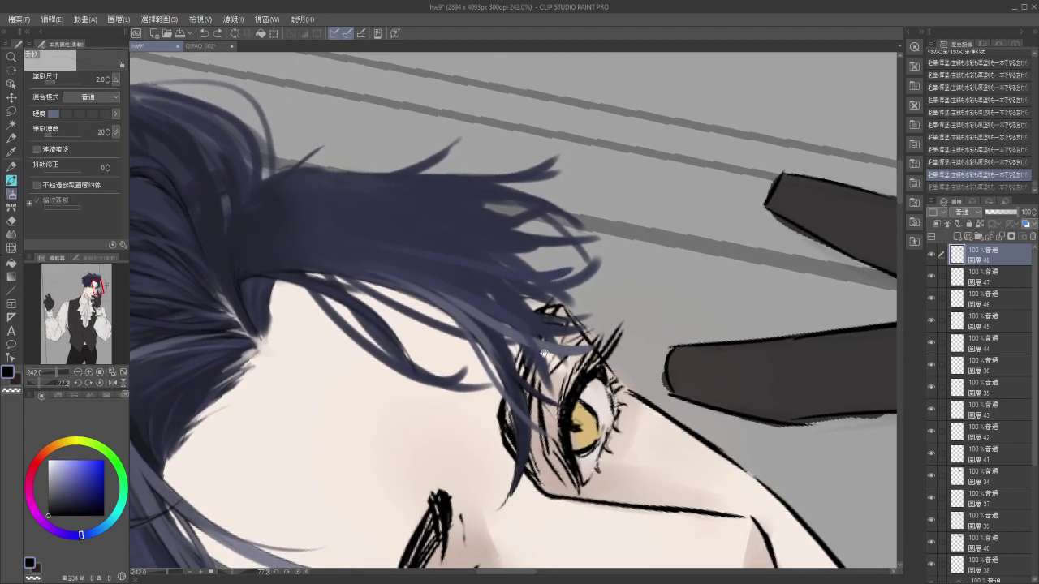
{"action": "scroll", "coordinate": [478, 351], "scroll_direction": "up", "scroll_amount": 2}
{"action": "left_click_drag", "start_coordinate": [441, 306], "coordinate": [466, 346]}
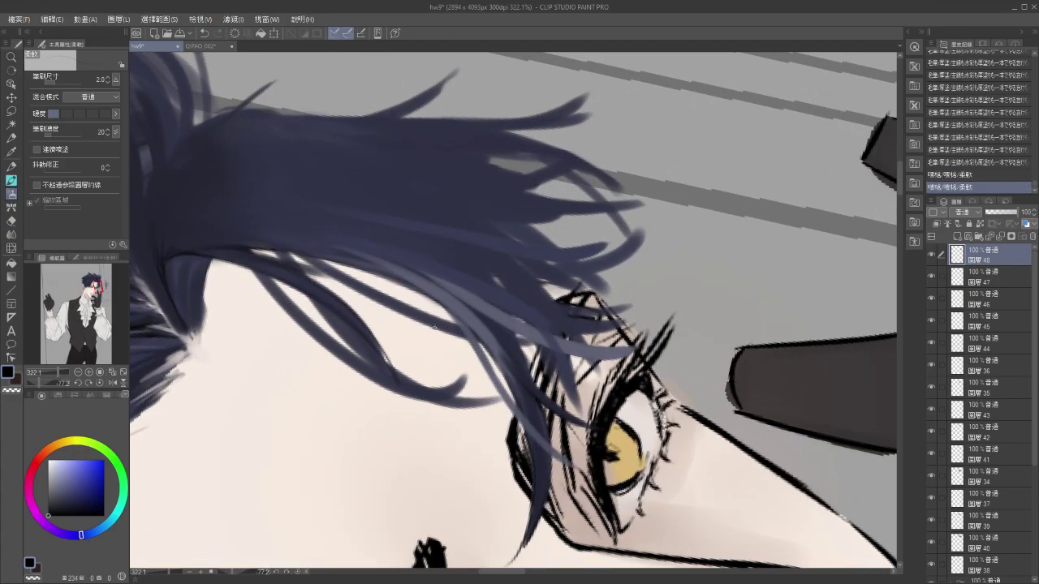
{"action": "left_click_drag", "start_coordinate": [445, 308], "coordinate": [451, 318]}
{"action": "left_click_drag", "start_coordinate": [483, 429], "coordinate": [490, 462]}
{"action": "key", "text": "ctrl+z"}
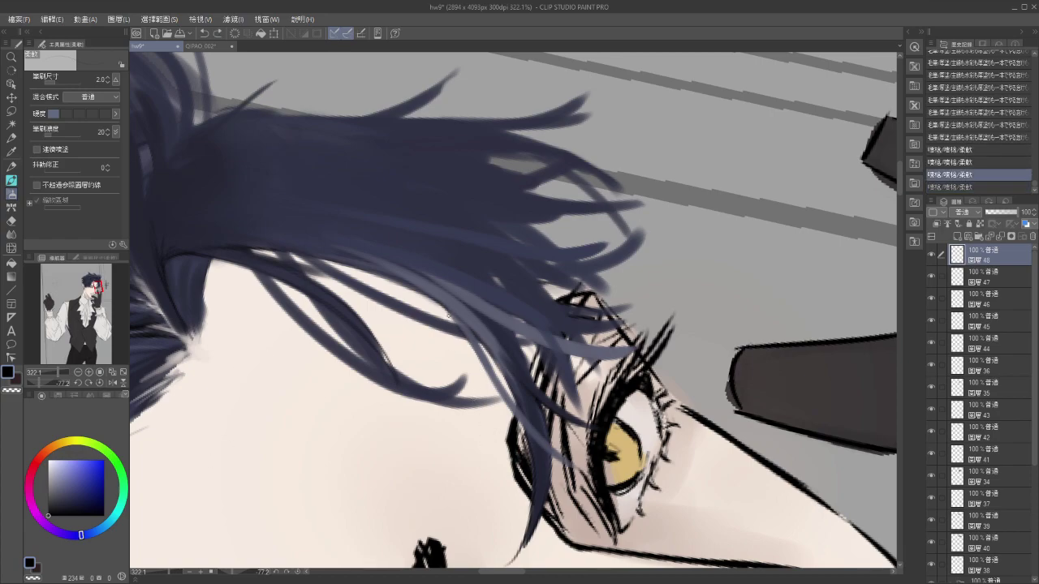
Shade the strand running toward the far eye with fine near-black soft airbrush strokes, undoing the last two.
{"action": "mouse_move", "coordinate": [479, 344]}
{"action": "left_mouse_down"}
{"action": "mouse_move", "coordinate": [513, 398]}
{"action": "mouse_move", "coordinate": [496, 403]}
{"action": "mouse_move", "coordinate": [536, 451]}
{"action": "left_mouse_up"}
{"action": "left_click_drag", "start_coordinate": [523, 415], "coordinate": [537, 454]}
{"action": "key", "text": "ctrl+z"}
{"action": "key", "text": "ctrl+z"}
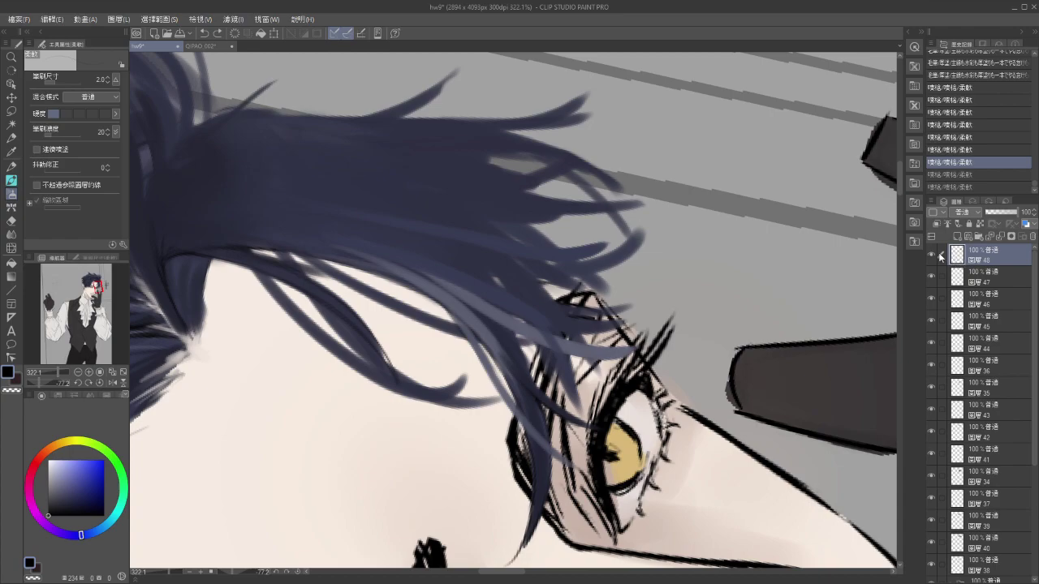
Add a new raster layer and draw fine near-black lines along the strand toward the far eye with the size 2 thick-paint brush.
{"action": "left_click", "coordinate": [958, 236]}
{"action": "mouse_move", "coordinate": [511, 424]}
{"action": "left_mouse_down"}
{"action": "mouse_move", "coordinate": [520, 411]}
{"action": "mouse_move", "coordinate": [545, 420]}
{"action": "mouse_move", "coordinate": [567, 459]}
{"action": "left_mouse_up"}
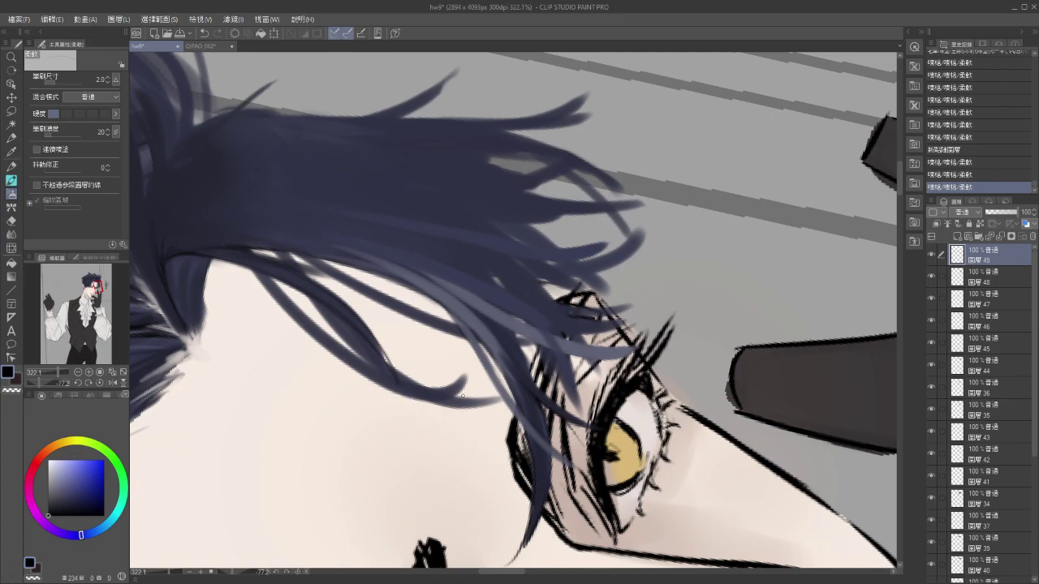
{"action": "key", "text": "b"}
{"action": "key", "text": "b"}
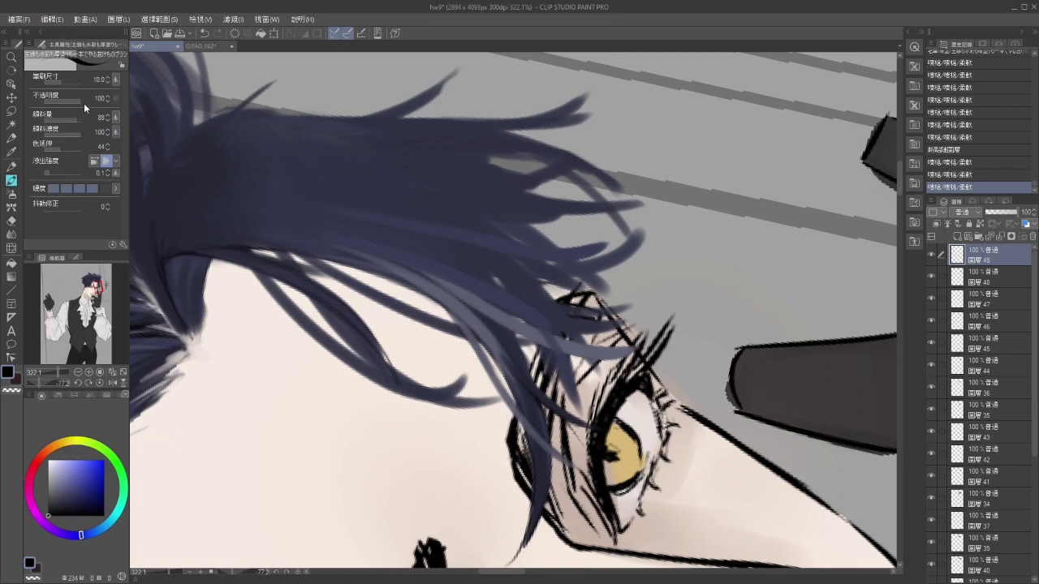
{"action": "left_click", "coordinate": [192, 333]}
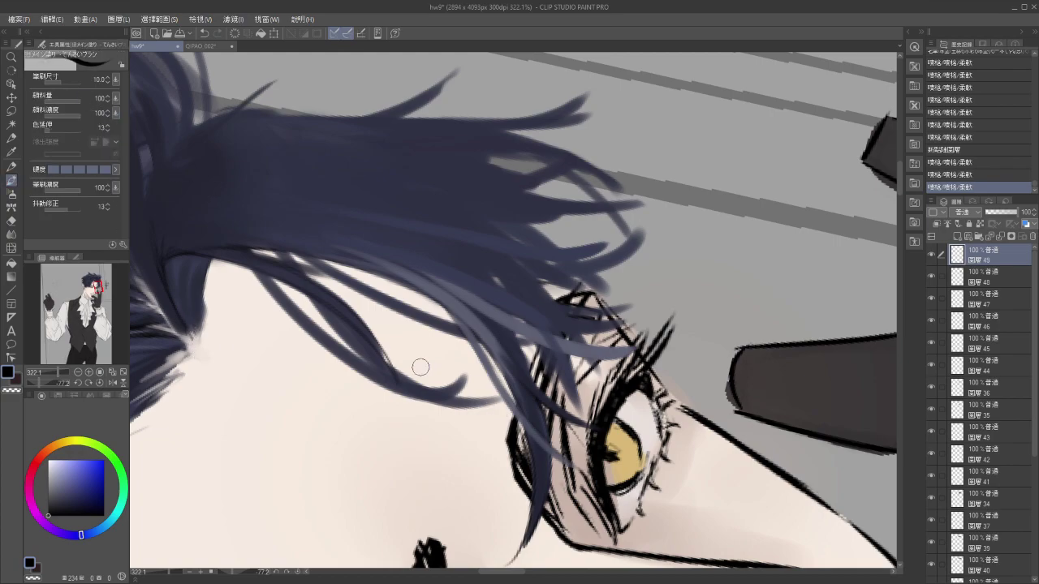
{"action": "left_click", "coordinate": [55, 83]}
{"action": "left_click_drag", "start_coordinate": [477, 341], "coordinate": [515, 402]}
{"action": "left_click_drag", "start_coordinate": [471, 326], "coordinate": [536, 429]}
{"action": "left_click_drag", "start_coordinate": [494, 372], "coordinate": [564, 458]}
{"action": "left_click_drag", "start_coordinate": [531, 424], "coordinate": [576, 467]}
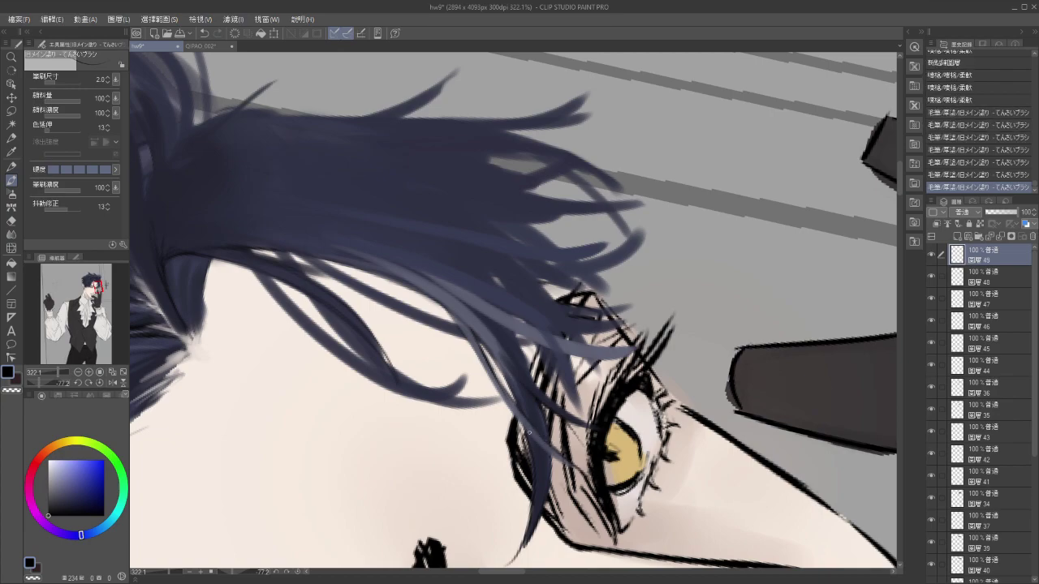
Draw further fine near-black lines where the strand crosses the outline beside the far eye, undoing misplaced strokes.
{"action": "left_click_drag", "start_coordinate": [526, 430], "coordinate": [551, 454]}
{"action": "left_click_drag", "start_coordinate": [502, 398], "coordinate": [523, 430]}
{"action": "key", "text": "ctrl+z"}
{"action": "mouse_move", "coordinate": [498, 398]}
{"action": "left_mouse_down"}
{"action": "mouse_move", "coordinate": [537, 436]}
{"action": "mouse_move", "coordinate": [533, 352]}
{"action": "left_mouse_up"}
{"action": "key", "text": "ctrl+z"}
{"action": "left_click_drag", "start_coordinate": [518, 430], "coordinate": [474, 477]}
{"action": "key", "text": "ctrl+z"}
{"action": "left_click_drag", "start_coordinate": [511, 446], "coordinate": [483, 472]}
{"action": "key", "text": "ctrl+z"}
{"action": "key", "text": "ctrl+z"}
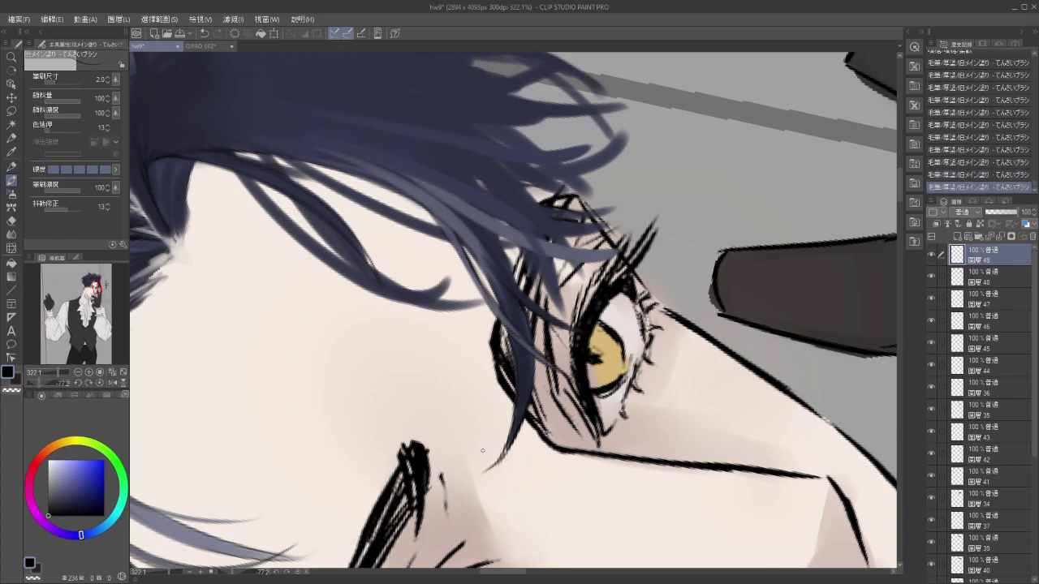
Sample a muted blue from the strand over the far eye and soften its dark lines with the size 2 soft airbrush.
{"action": "scroll", "coordinate": [545, 444], "scroll_direction": "up", "scroll_amount": 4}
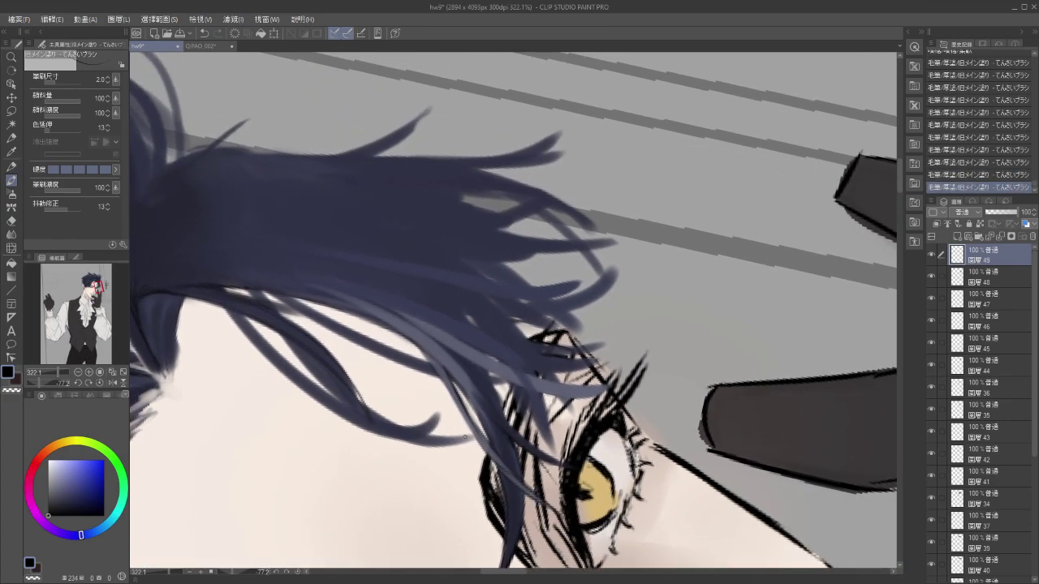
{"action": "left_click", "coordinate": [499, 461], "text": "alt"}
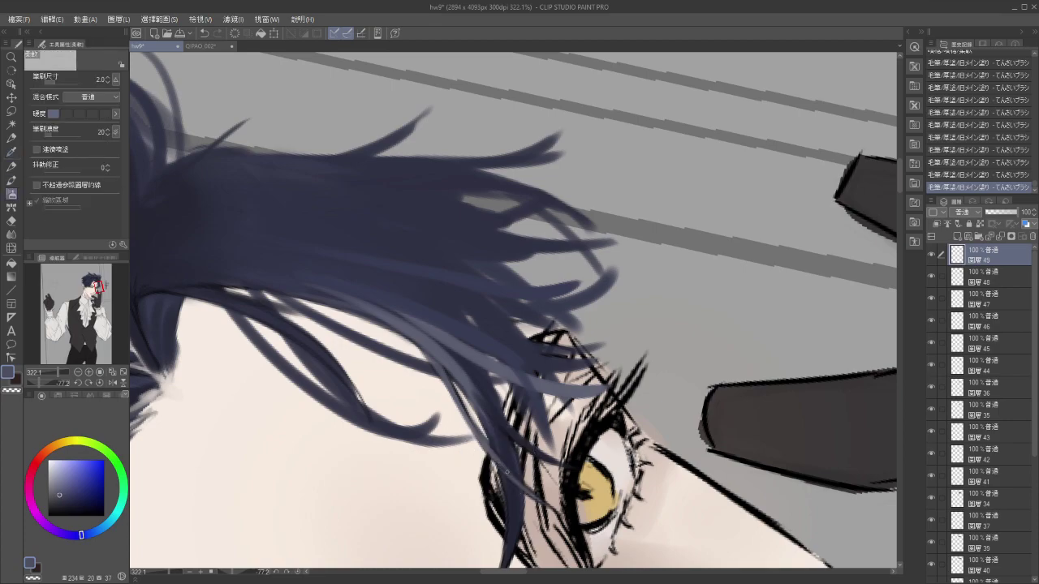
{"action": "left_click_drag", "start_coordinate": [488, 452], "coordinate": [520, 487]}
{"action": "left_click_drag", "start_coordinate": [470, 418], "coordinate": [519, 487]}
{"action": "mouse_move", "coordinate": [487, 451]}
{"action": "left_mouse_down"}
{"action": "mouse_move", "coordinate": [531, 495]}
{"action": "mouse_move", "coordinate": [573, 456]}
{"action": "left_mouse_up"}
{"action": "left_click_drag", "start_coordinate": [520, 424], "coordinate": [480, 402]}
Pick near-black again and add fine dark lines along the lighter strand from its root downward with the size 2 thick-paint brush.
{"action": "left_click_drag", "start_coordinate": [61, 507], "coordinate": [12, 579]}
{"action": "mouse_move", "coordinate": [454, 326]}
{"action": "left_mouse_down"}
{"action": "mouse_move", "coordinate": [455, 349]}
{"action": "mouse_move", "coordinate": [490, 393]}
{"action": "mouse_move", "coordinate": [445, 346]}
{"action": "mouse_move", "coordinate": [457, 340]}
{"action": "mouse_move", "coordinate": [440, 315]}
{"action": "mouse_move", "coordinate": [461, 347]}
{"action": "mouse_move", "coordinate": [401, 296]}
{"action": "mouse_move", "coordinate": [449, 332]}
{"action": "mouse_move", "coordinate": [425, 304]}
{"action": "mouse_move", "coordinate": [456, 339]}
{"action": "mouse_move", "coordinate": [425, 305]}
{"action": "mouse_move", "coordinate": [467, 330]}
{"action": "mouse_move", "coordinate": [389, 328]}
{"action": "left_mouse_up"}
{"action": "key", "text": "ctrl+z"}
{"action": "key", "text": "b"}
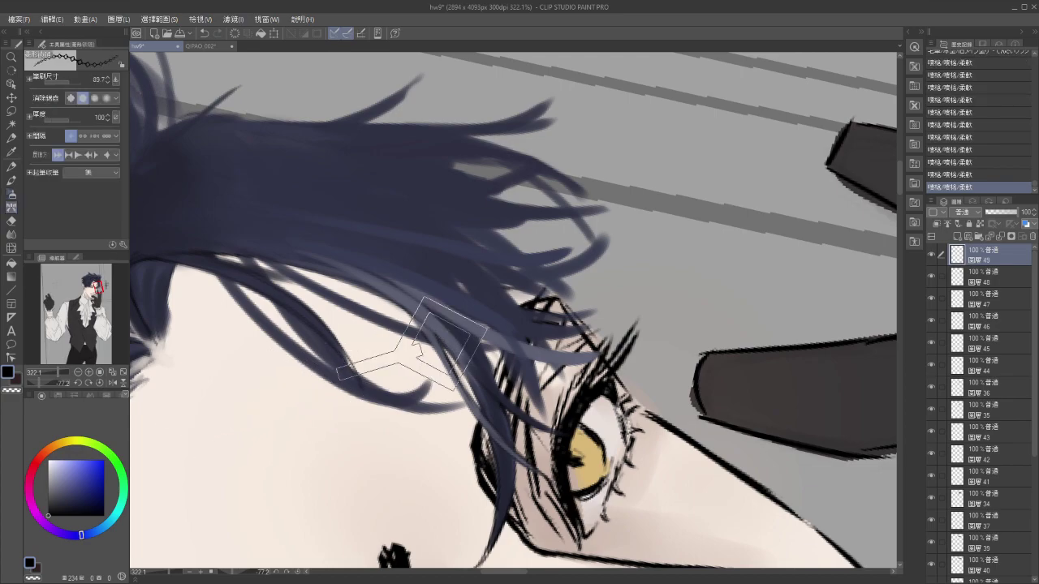
{"action": "left_click_drag", "start_coordinate": [427, 310], "coordinate": [412, 294]}
{"action": "key", "text": "ctrl+z"}
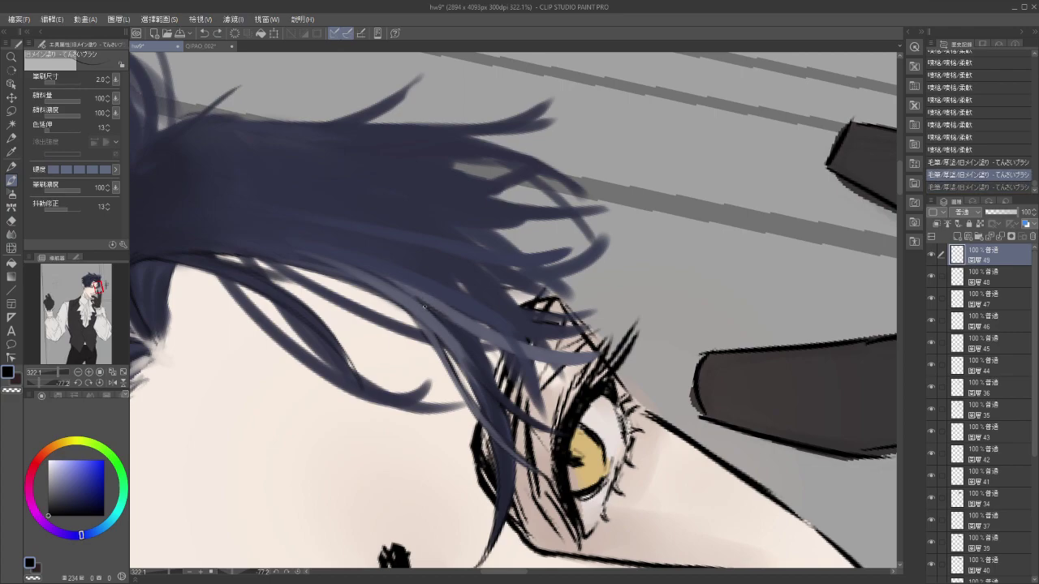
{"action": "key", "text": "ctrl+y"}
{"action": "left_click_drag", "start_coordinate": [519, 390], "coordinate": [531, 369]}
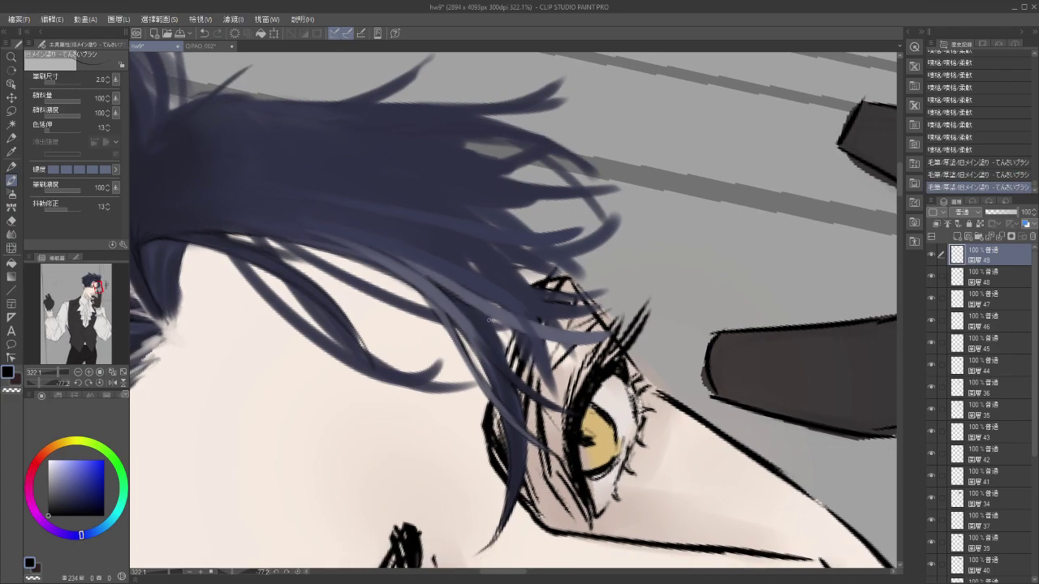
{"action": "mouse_move", "coordinate": [486, 320]}
{"action": "left_mouse_down"}
{"action": "mouse_move", "coordinate": [493, 326]}
{"action": "mouse_move", "coordinate": [453, 323]}
{"action": "mouse_move", "coordinate": [550, 400]}
{"action": "left_mouse_up"}
{"action": "key", "text": "ctrl+z"}
{"action": "key", "text": "ctrl+z"}
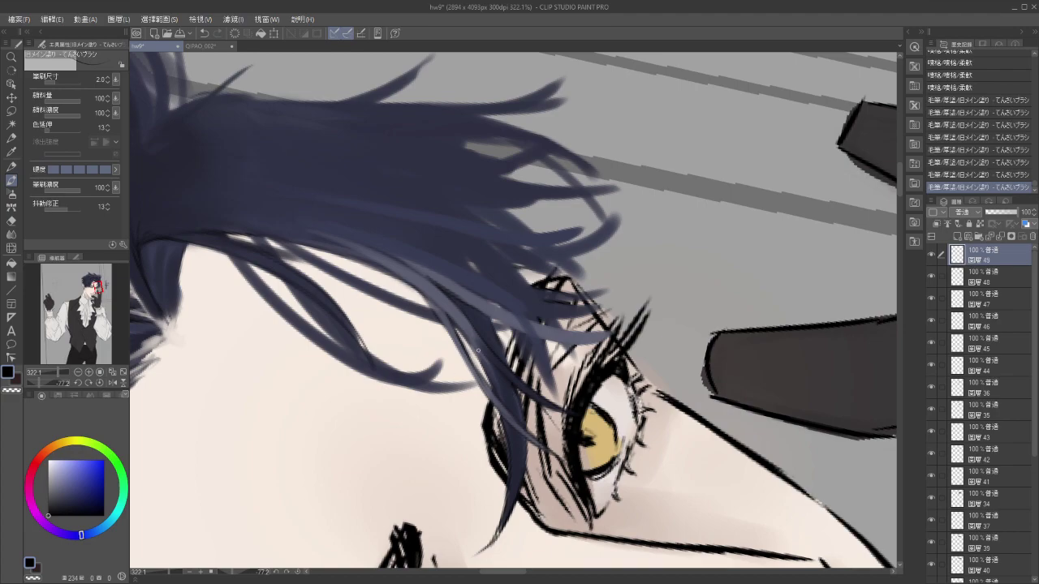
Sample the strand's lighter blue and blend the thin strand's edge beside the far eye with short size 2 soft airbrush strokes.
{"action": "scroll", "coordinate": [508, 420], "scroll_direction": "down", "scroll_amount": 1}
{"action": "scroll", "coordinate": [522, 400], "scroll_direction": "down", "scroll_amount": 2}
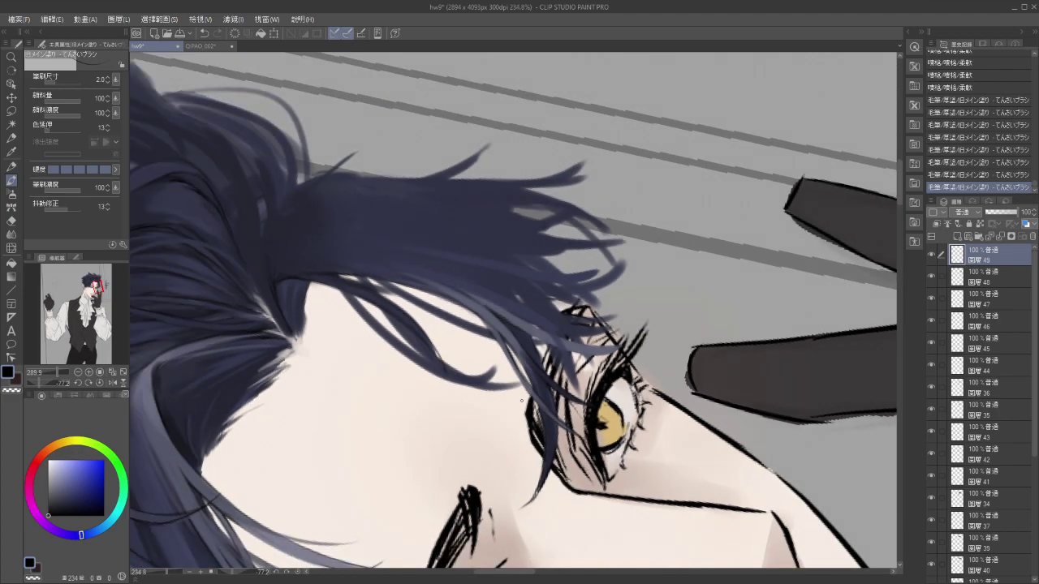
{"action": "scroll", "coordinate": [522, 400], "scroll_direction": "down", "scroll_amount": 4}
{"action": "left_click_drag", "start_coordinate": [731, 406], "coordinate": [770, 284]}
{"action": "mouse_move", "coordinate": [710, 352]}
{"action": "left_mouse_down"}
{"action": "mouse_move", "coordinate": [681, 375]}
{"action": "mouse_move", "coordinate": [647, 440]}
{"action": "left_mouse_up"}
{"action": "scroll", "coordinate": [541, 389], "scroll_direction": "up", "scroll_amount": 5}
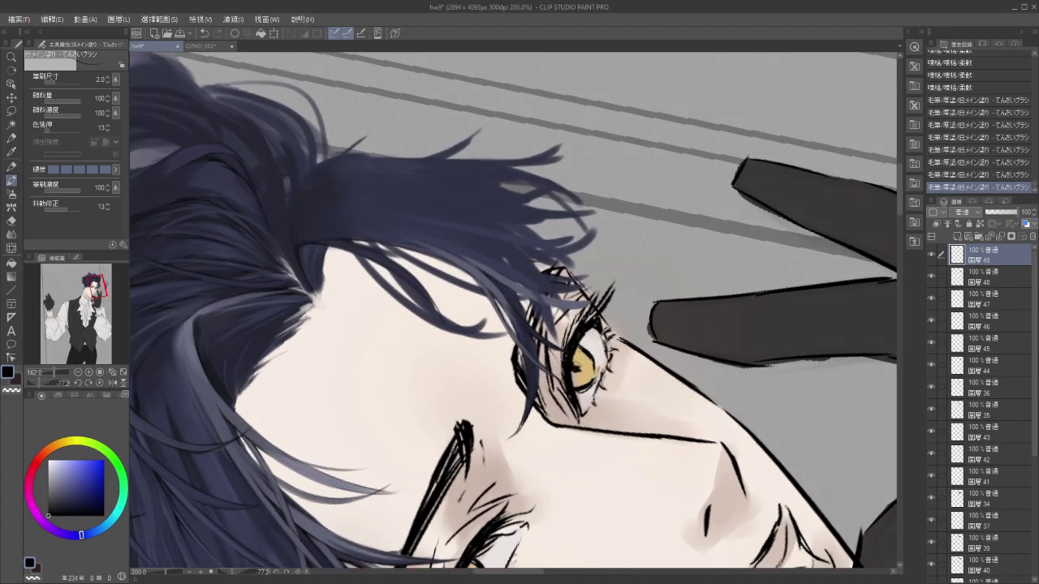
{"action": "left_click", "coordinate": [532, 394], "text": "alt"}
{"action": "key", "text": "b"}
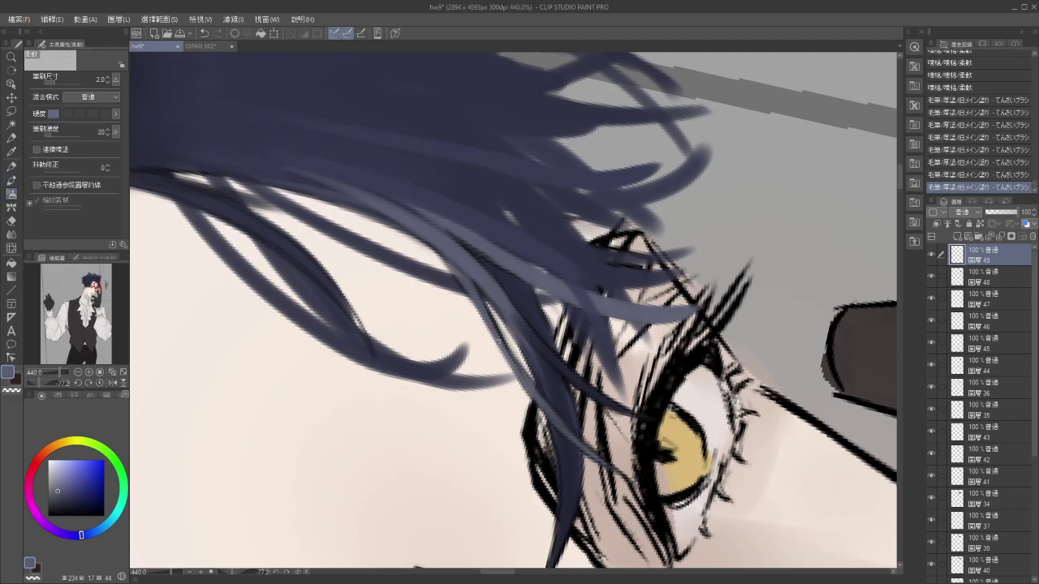
{"action": "left_click", "coordinate": [523, 378]}
{"action": "left_click", "coordinate": [523, 377]}
{"action": "left_click_drag", "start_coordinate": [513, 357], "coordinate": [497, 327]}
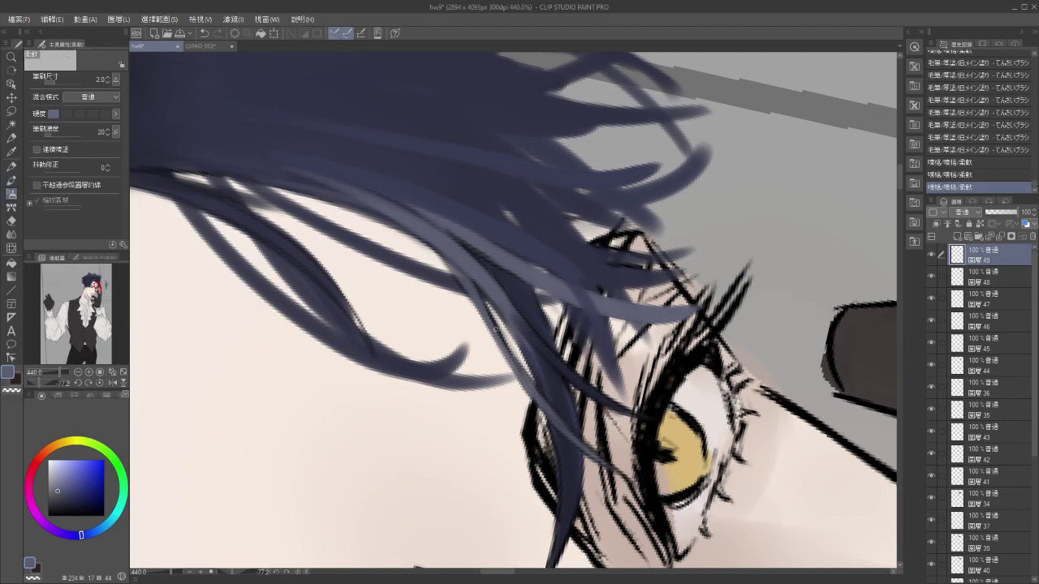
{"action": "left_click_drag", "start_coordinate": [514, 364], "coordinate": [531, 391]}
{"action": "left_click_drag", "start_coordinate": [516, 362], "coordinate": [534, 394]}
{"action": "left_click_drag", "start_coordinate": [518, 365], "coordinate": [536, 396]}
{"action": "mouse_move", "coordinate": [595, 418]}
{"action": "left_mouse_down"}
{"action": "mouse_move", "coordinate": [546, 342]}
{"action": "mouse_move", "coordinate": [531, 384]}
{"action": "left_mouse_up"}
Pick near-black and draw fine shadow lines at the roots of the thin forehead strands beneath the far lock.
{"action": "scroll", "coordinate": [539, 383], "scroll_direction": "up", "scroll_amount": 2}
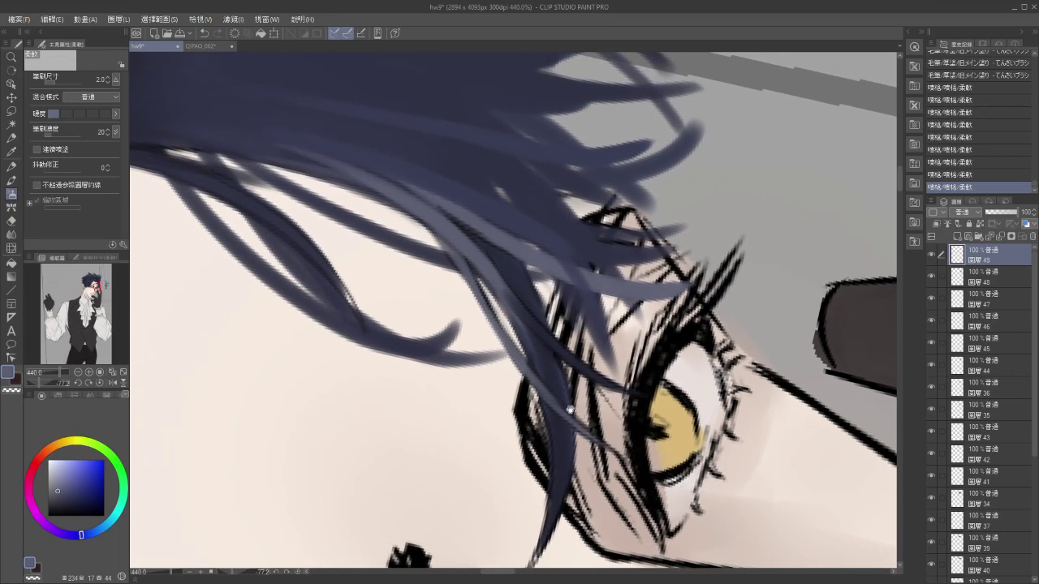
{"action": "mouse_move", "coordinate": [374, 321]}
{"action": "left_mouse_down"}
{"action": "mouse_move", "coordinate": [496, 400]}
{"action": "mouse_move", "coordinate": [519, 390]}
{"action": "left_mouse_up"}
{"action": "left_click_drag", "start_coordinate": [61, 509], "coordinate": [16, 574]}
{"action": "left_click_drag", "start_coordinate": [432, 403], "coordinate": [457, 436]}
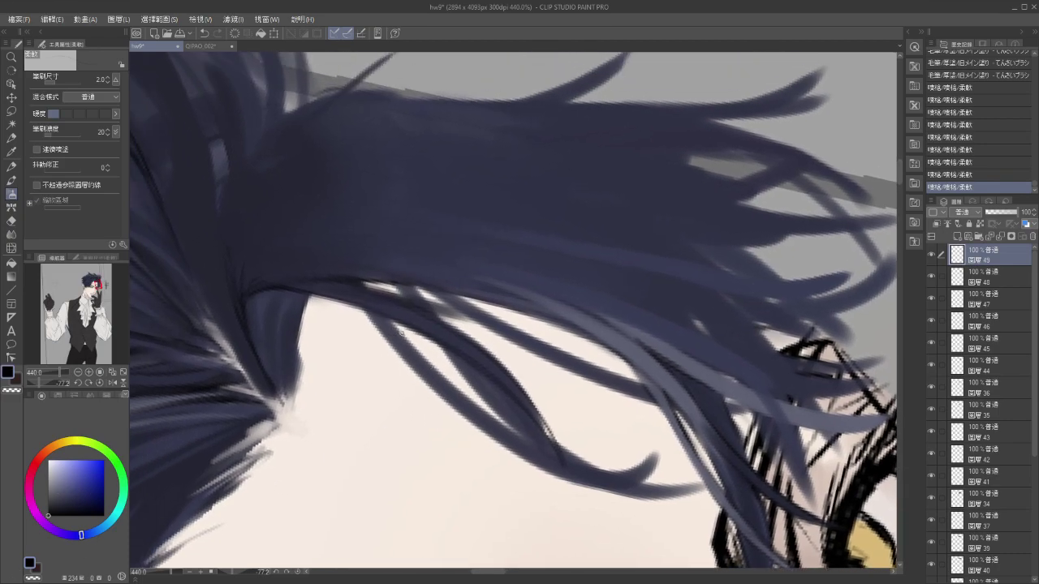
{"action": "left_click_drag", "start_coordinate": [398, 331], "coordinate": [408, 336]}
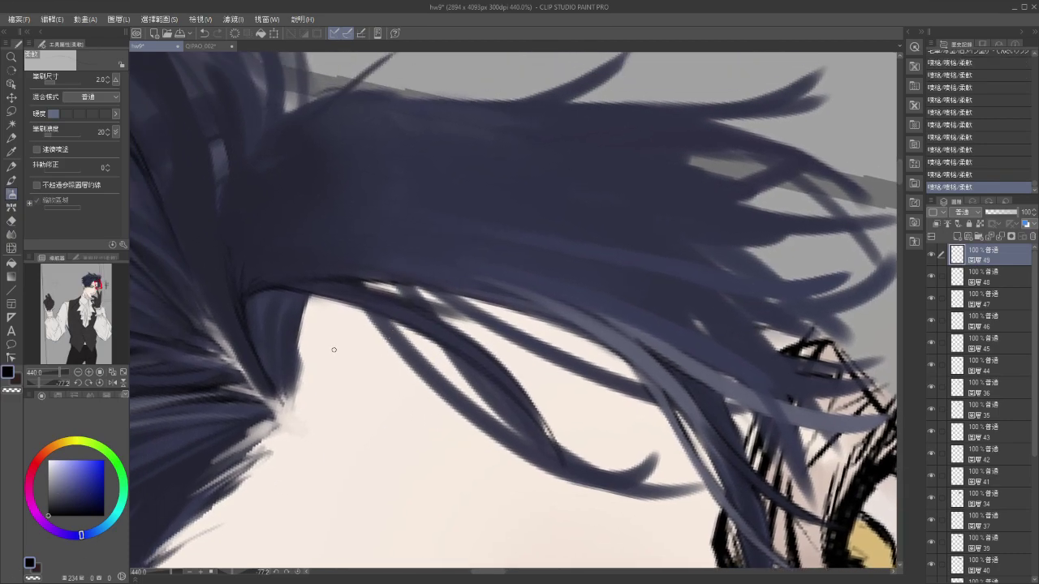
{"action": "key", "text": "b"}
{"action": "mouse_move", "coordinate": [388, 317]}
{"action": "left_mouse_down"}
{"action": "mouse_move", "coordinate": [422, 353]}
{"action": "mouse_move", "coordinate": [399, 328]}
{"action": "mouse_move", "coordinate": [381, 332]}
{"action": "mouse_move", "coordinate": [410, 362]}
{"action": "left_mouse_up"}
{"action": "left_click_drag", "start_coordinate": [445, 393], "coordinate": [394, 350]}
{"action": "key", "text": "ctrl+z"}
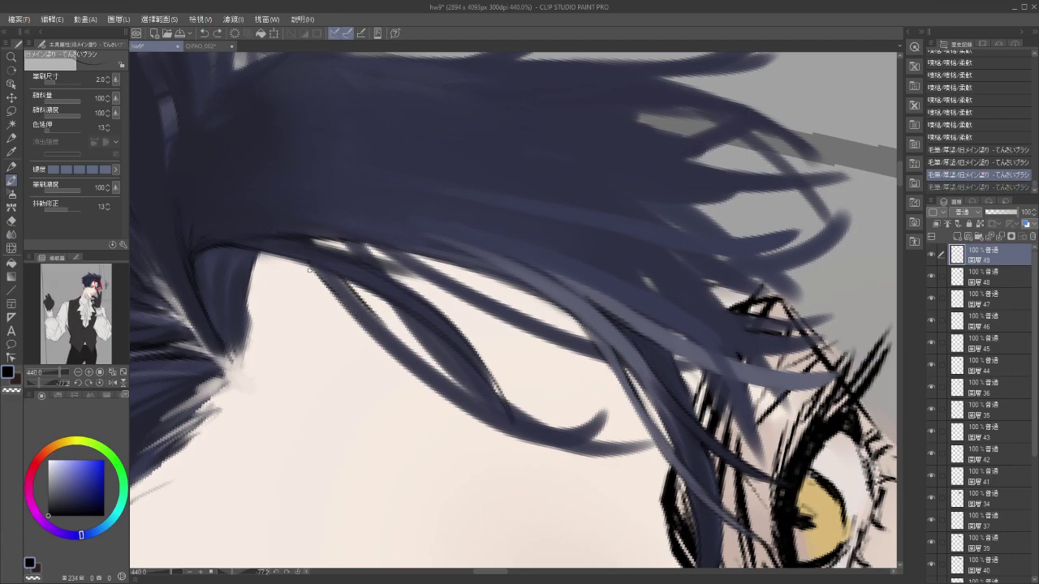
{"action": "left_click_drag", "start_coordinate": [307, 264], "coordinate": [336, 299]}
{"action": "left_click_drag", "start_coordinate": [419, 312], "coordinate": [463, 380]}
{"action": "left_click_drag", "start_coordinate": [358, 302], "coordinate": [389, 320]}
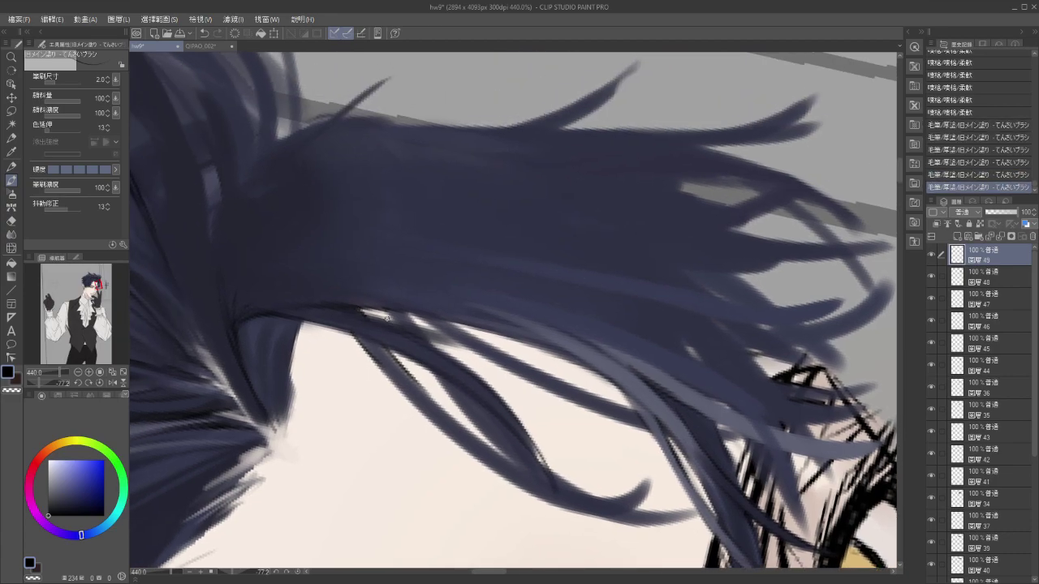
Compare the roots of the thin forehead strands with the last fine dark strokes undone and redone.
{"action": "scroll", "coordinate": [387, 318], "scroll_direction": "down", "scroll_amount": 5}
{"action": "key", "text": "ctrl+z"}
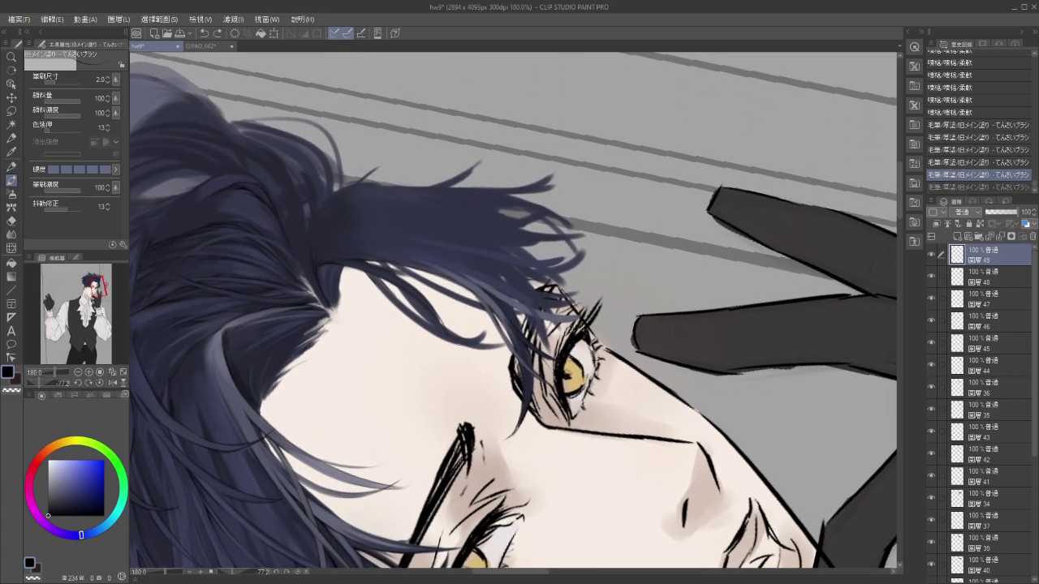
{"action": "key", "text": "ctrl+z"}
{"action": "left_click_drag", "start_coordinate": [389, 290], "coordinate": [413, 338]}
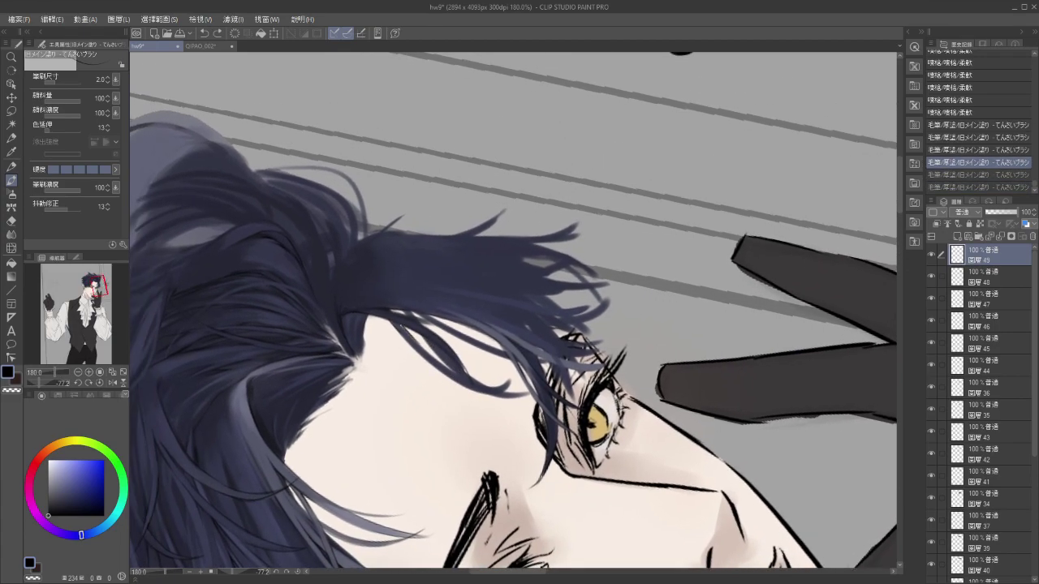
{"action": "key", "text": "ctrl+y"}
{"action": "key", "text": "ctrl+y"}
{"action": "scroll", "coordinate": [314, 299], "scroll_direction": "up", "scroll_amount": 5}
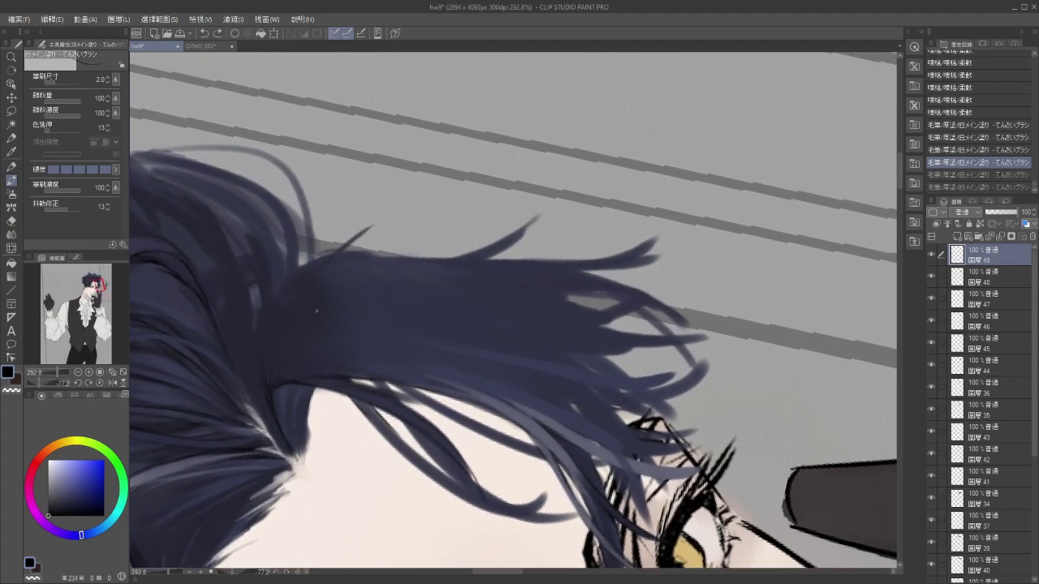
{"action": "key", "text": "ctrl+y"}
{"action": "key", "text": "ctrl+y"}
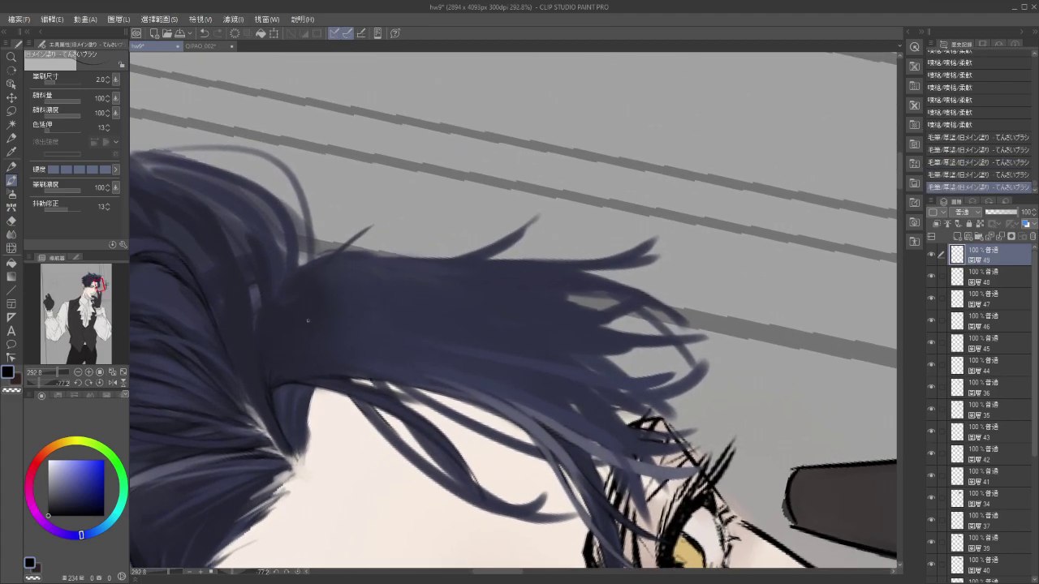
{"action": "key", "text": "ctrl+z"}
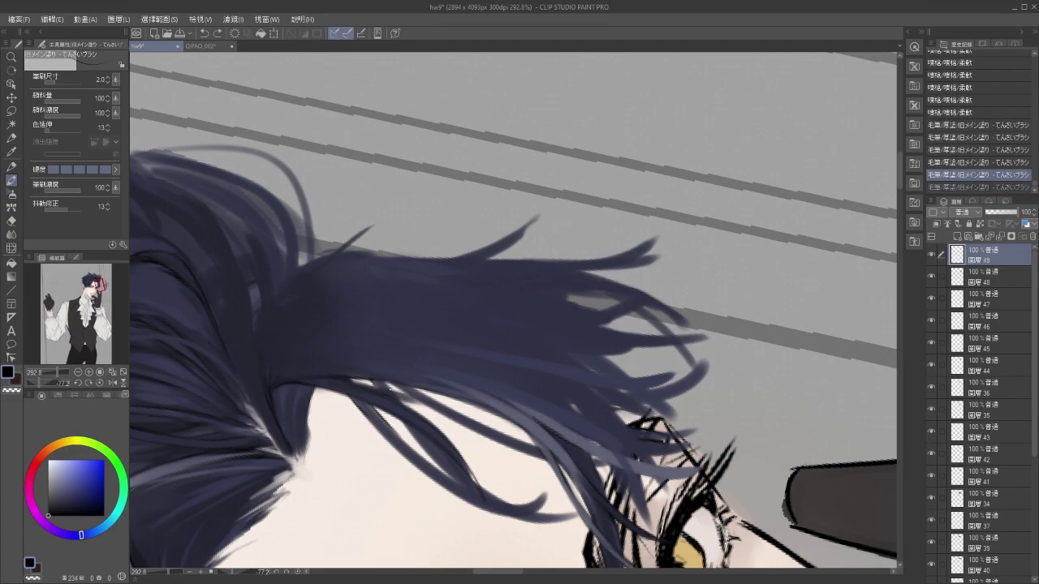
{"action": "key", "text": "ctrl+y"}
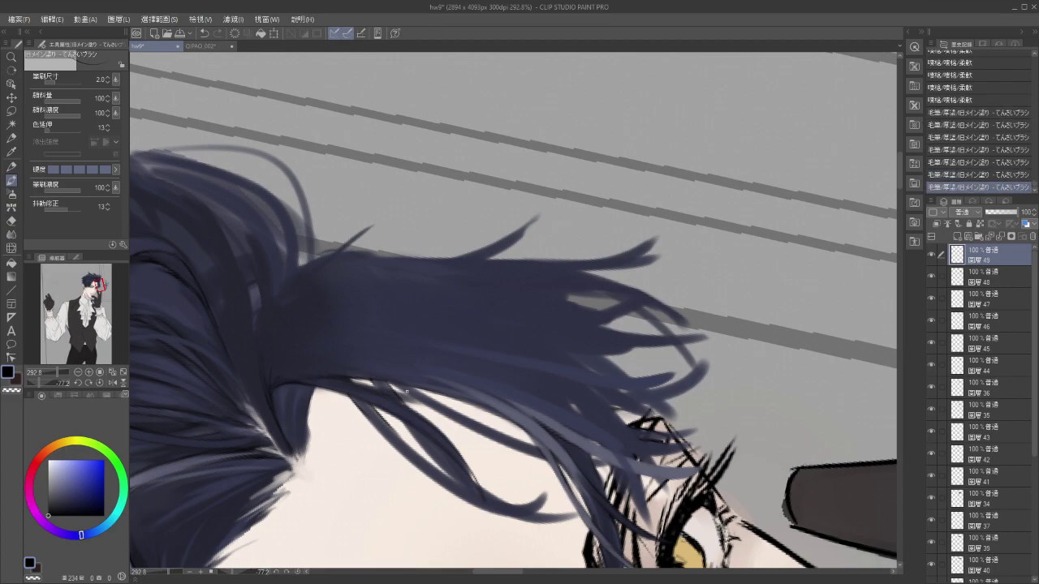
Add more fine dark lines under the far lock where the thin strands branch off, comparing the last stroke undone and redone.
{"action": "mouse_move", "coordinate": [391, 387]}
{"action": "left_mouse_down"}
{"action": "mouse_move", "coordinate": [438, 411]}
{"action": "mouse_move", "coordinate": [370, 353]}
{"action": "mouse_move", "coordinate": [359, 363]}
{"action": "mouse_move", "coordinate": [384, 377]}
{"action": "left_mouse_up"}
{"action": "key", "text": "ctrl+z"}
{"action": "left_click_drag", "start_coordinate": [442, 404], "coordinate": [404, 387]}
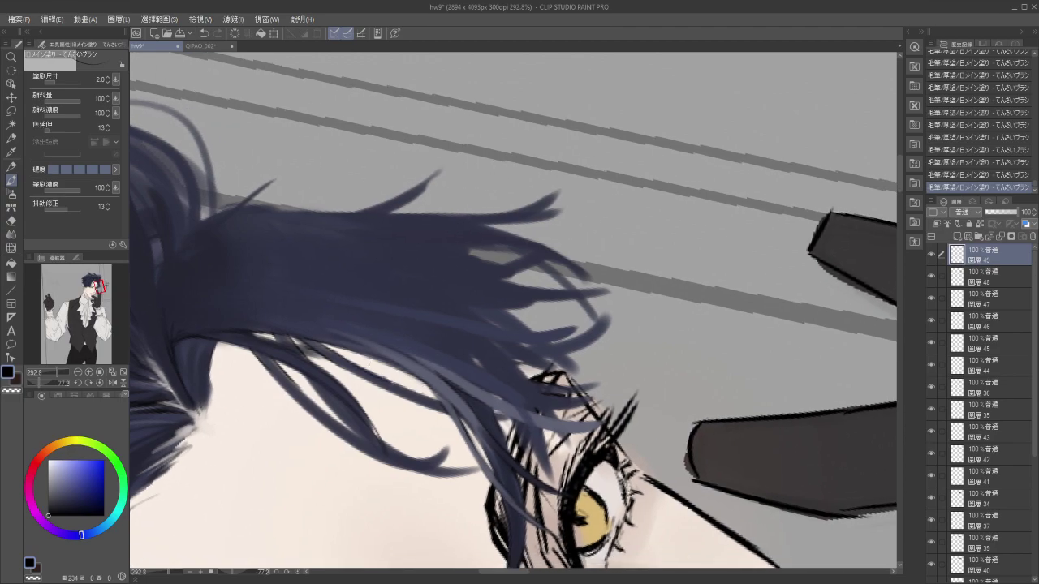
{"action": "key", "text": "ctrl+z"}
{"action": "key", "text": "ctrl+y"}
{"action": "key", "text": "ctrl+z"}
{"action": "key", "text": "ctrl+y"}
Rotate the canvas nearly upright and line the inner edge of the thin forehead strands with fine dark strokes, retrying misplaced ones.
{"action": "key", "text": "shift+space"}
{"action": "left_click_drag", "start_coordinate": [521, 394], "coordinate": [542, 376]}
{"action": "key", "text": "space"}
{"action": "left_click_drag", "start_coordinate": [487, 300], "coordinate": [550, 422]}
{"action": "left_click_drag", "start_coordinate": [564, 379], "coordinate": [592, 325]}
{"action": "left_click_drag", "start_coordinate": [607, 258], "coordinate": [593, 309]}
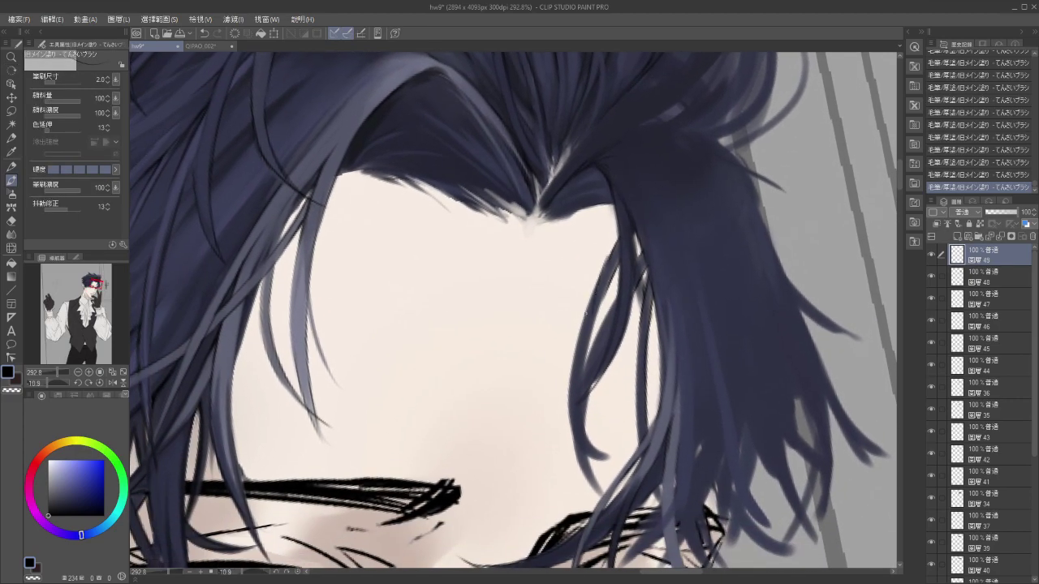
{"action": "key", "text": "ctrl+z"}
{"action": "mouse_move", "coordinate": [608, 262]}
{"action": "left_mouse_down"}
{"action": "mouse_move", "coordinate": [596, 289]}
{"action": "mouse_move", "coordinate": [627, 246]}
{"action": "mouse_move", "coordinate": [609, 309]}
{"action": "left_mouse_up"}
{"action": "key", "text": "space"}
{"action": "key", "text": "ctrl+z"}
{"action": "left_click_drag", "start_coordinate": [632, 218], "coordinate": [608, 299]}
{"action": "left_click_drag", "start_coordinate": [639, 235], "coordinate": [612, 305]}
{"action": "key", "text": "ctrl+z"}
{"action": "left_click_drag", "start_coordinate": [640, 229], "coordinate": [611, 303]}
{"action": "key", "text": "ctrl+z"}
{"action": "left_click_drag", "start_coordinate": [641, 226], "coordinate": [608, 301]}
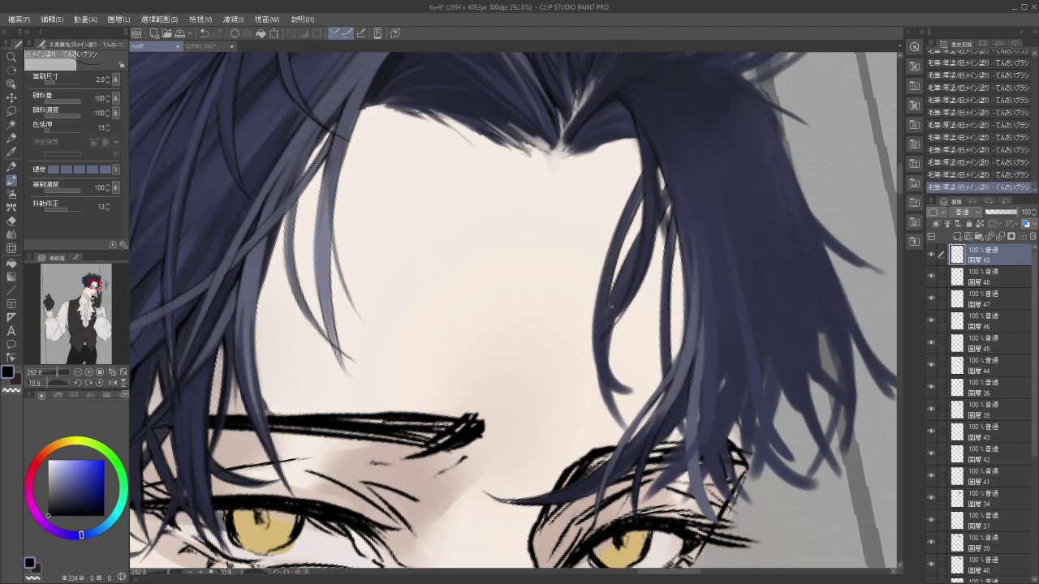
Sharpen the curved lower tip of the thin forehead strand with a fine dark stroke, undoing each misplaced attempt.
{"action": "left_click_drag", "start_coordinate": [602, 328], "coordinate": [614, 378]}
{"action": "key", "text": "ctrl+z"}
{"action": "mouse_move", "coordinate": [604, 297]}
{"action": "left_mouse_down"}
{"action": "mouse_move", "coordinate": [601, 342]}
{"action": "mouse_move", "coordinate": [631, 391]}
{"action": "left_mouse_up"}
{"action": "key", "text": "ctrl+z"}
{"action": "left_click_drag", "start_coordinate": [605, 282], "coordinate": [631, 388]}
{"action": "key", "text": "ctrl+z"}
{"action": "left_click_drag", "start_coordinate": [603, 294], "coordinate": [629, 391]}
{"action": "key", "text": "ctrl+z"}
{"action": "left_click_drag", "start_coordinate": [593, 354], "coordinate": [630, 393]}
{"action": "key", "text": "ctrl+z"}
{"action": "left_click_drag", "start_coordinate": [595, 364], "coordinate": [645, 397]}
Outline an additional thin strand along the outer side of the forehead strands, from their upper part down to a pointed tip.
{"action": "left_click_drag", "start_coordinate": [591, 328], "coordinate": [611, 413]}
{"action": "key", "text": "ctrl+z"}
{"action": "left_click_drag", "start_coordinate": [588, 340], "coordinate": [629, 429]}
{"action": "left_click_drag", "start_coordinate": [608, 384], "coordinate": [633, 438]}
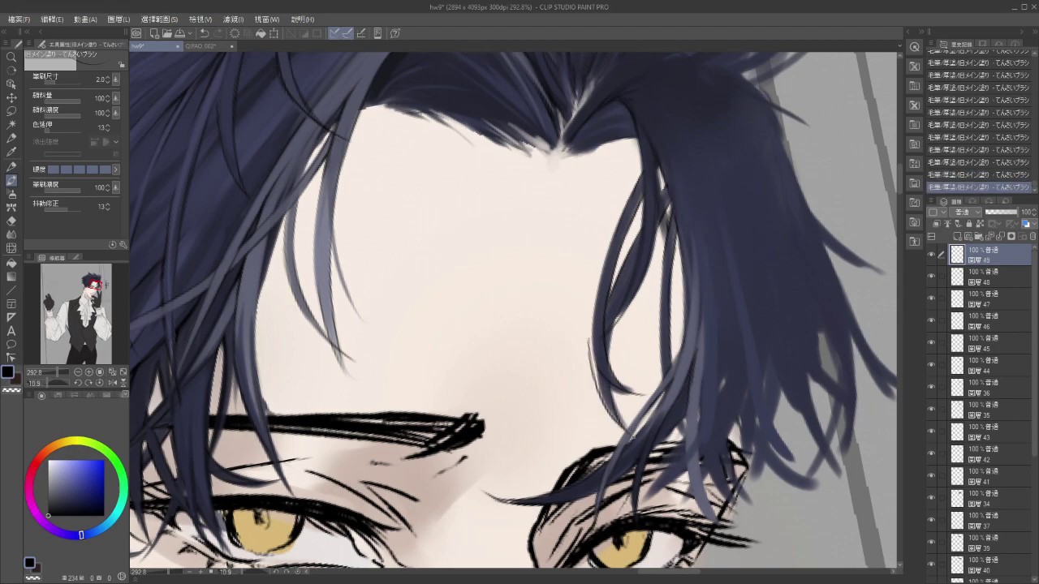
{"action": "left_click_drag", "start_coordinate": [623, 208], "coordinate": [600, 321]}
{"action": "left_click_drag", "start_coordinate": [613, 235], "coordinate": [588, 341]}
{"action": "key", "text": "ctrl+z"}
{"action": "left_click_drag", "start_coordinate": [617, 213], "coordinate": [589, 324]}
{"action": "key", "text": "ctrl+z"}
{"action": "mouse_move", "coordinate": [622, 212]}
{"action": "left_mouse_down"}
{"action": "mouse_move", "coordinate": [590, 349]}
{"action": "mouse_move", "coordinate": [615, 362]}
{"action": "mouse_move", "coordinate": [614, 392]}
{"action": "left_mouse_up"}
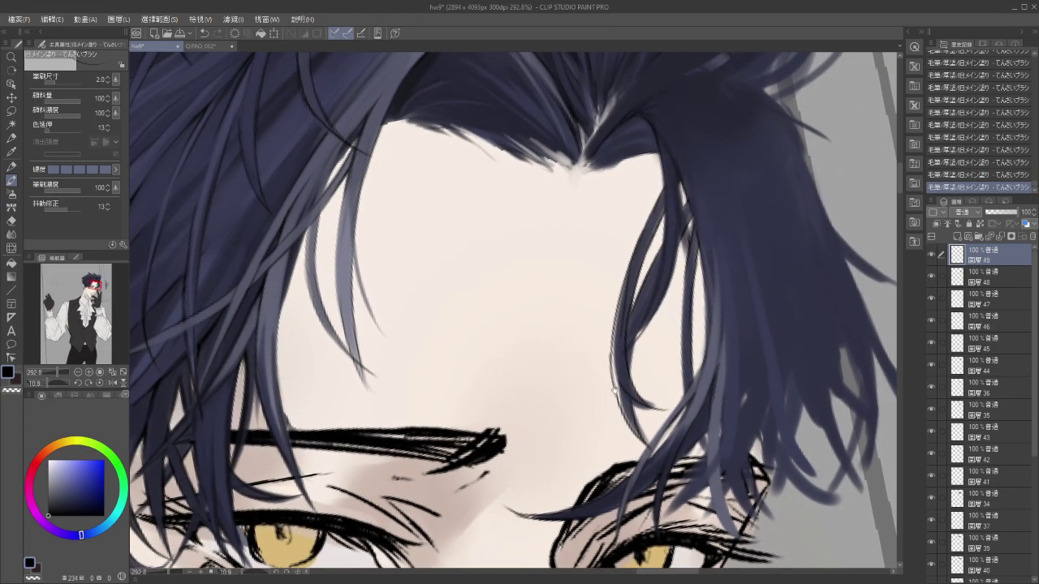
Sample dark blue from the forehead strand, set the brush size to 5 and fill in the newly outlined strand.
{"action": "left_click", "coordinate": [621, 372], "text": "alt"}
{"action": "left_click", "coordinate": [93, 79]}
{"action": "type", "text": "5"}
{"action": "key", "text": "Return"}
{"action": "left_click_drag", "start_coordinate": [614, 347], "coordinate": [616, 379]}
{"action": "left_click_drag", "start_coordinate": [618, 320], "coordinate": [614, 384]}
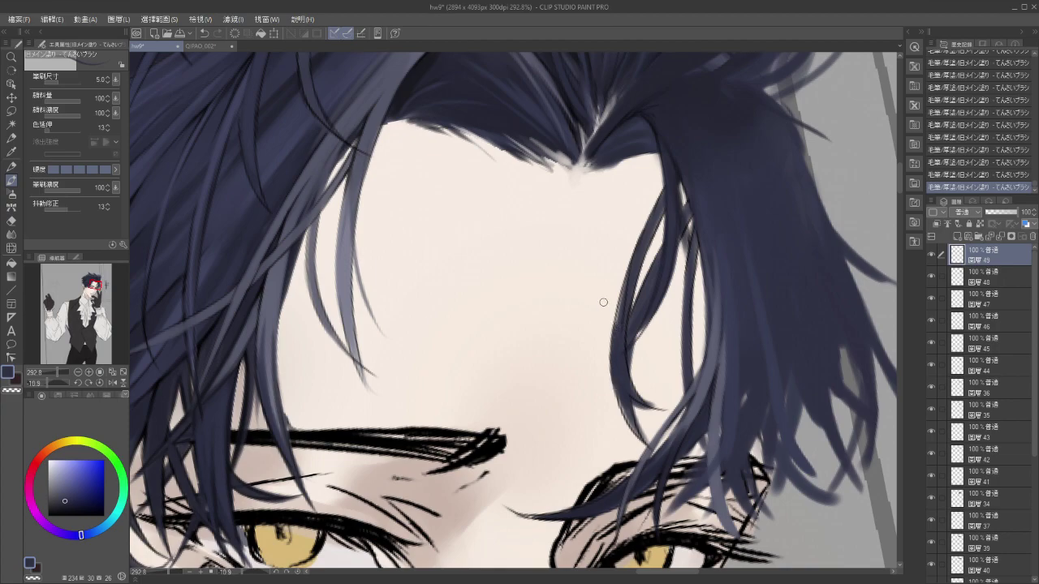
{"action": "mouse_move", "coordinate": [625, 290]}
{"action": "left_mouse_down"}
{"action": "mouse_move", "coordinate": [617, 355]}
{"action": "mouse_move", "coordinate": [619, 327]}
{"action": "left_mouse_up"}
{"action": "left_click_drag", "start_coordinate": [636, 263], "coordinate": [617, 326]}
{"action": "left_click_drag", "start_coordinate": [638, 261], "coordinate": [602, 352]}
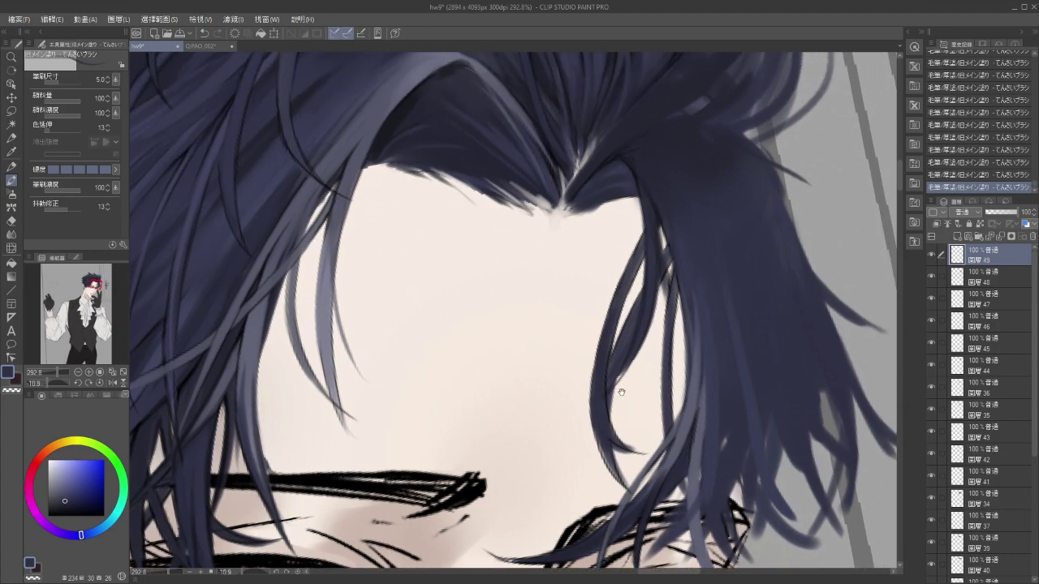
{"action": "left_click_drag", "start_coordinate": [650, 393], "coordinate": [668, 232]}
{"action": "scroll", "coordinate": [669, 232], "scroll_direction": "down", "scroll_amount": 10}
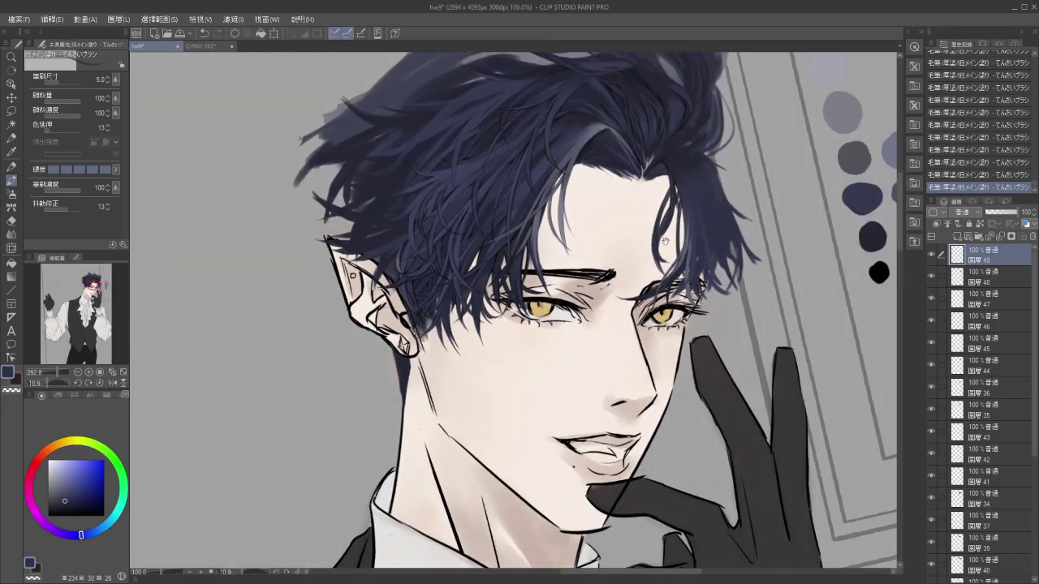
Set the eraser size to 27.5 and erase the thin strands over the far side of the forehead on layers 48 and 49.
{"action": "left_click_drag", "start_coordinate": [531, 335], "coordinate": [494, 340]}
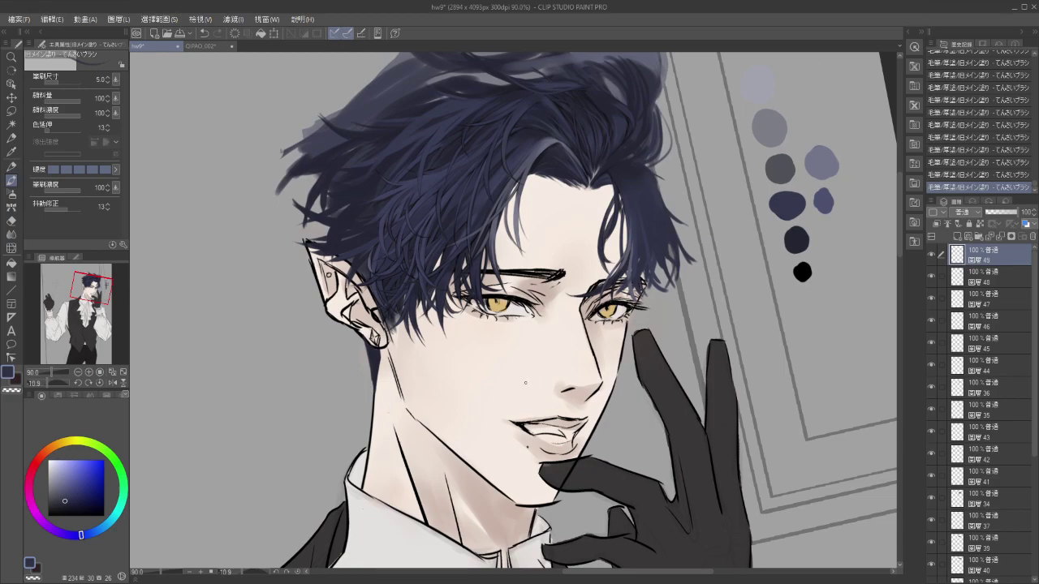
{"action": "left_click_drag", "start_coordinate": [561, 276], "coordinate": [521, 350]}
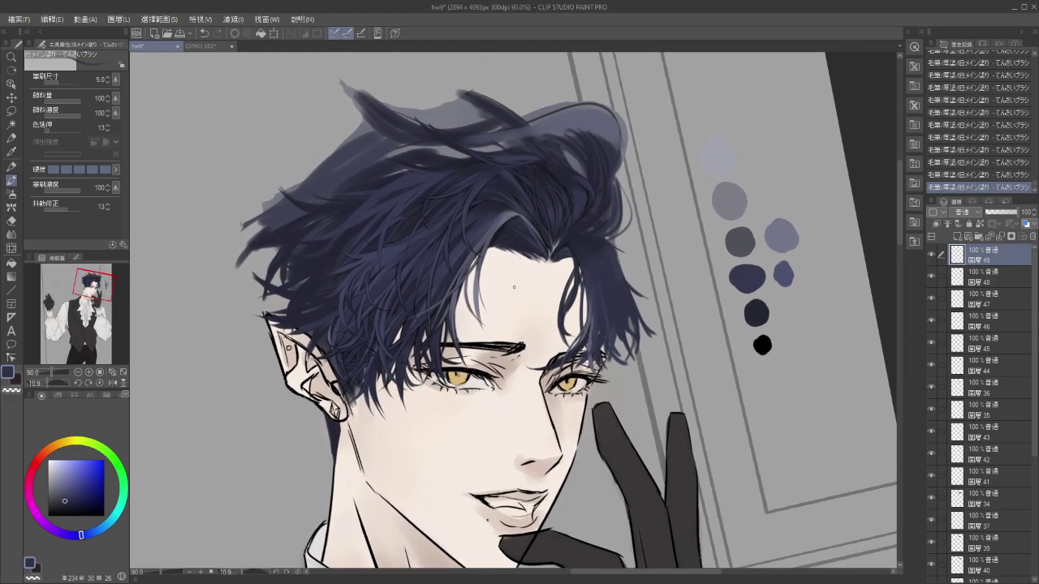
{"action": "key", "text": "e"}
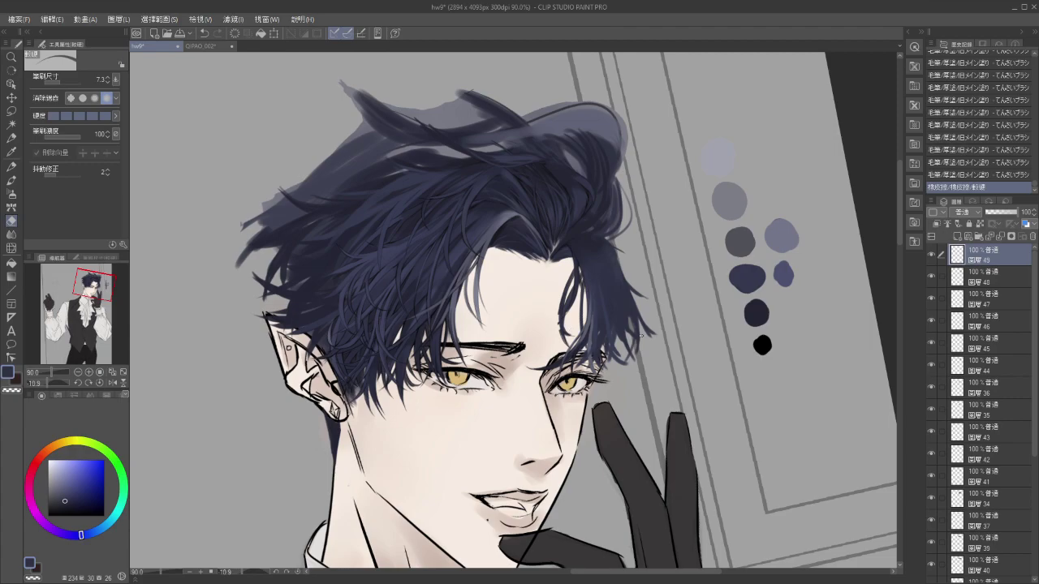
{"action": "left_click", "coordinate": [973, 277]}
{"action": "left_click_drag", "start_coordinate": [558, 322], "coordinate": [561, 320]}
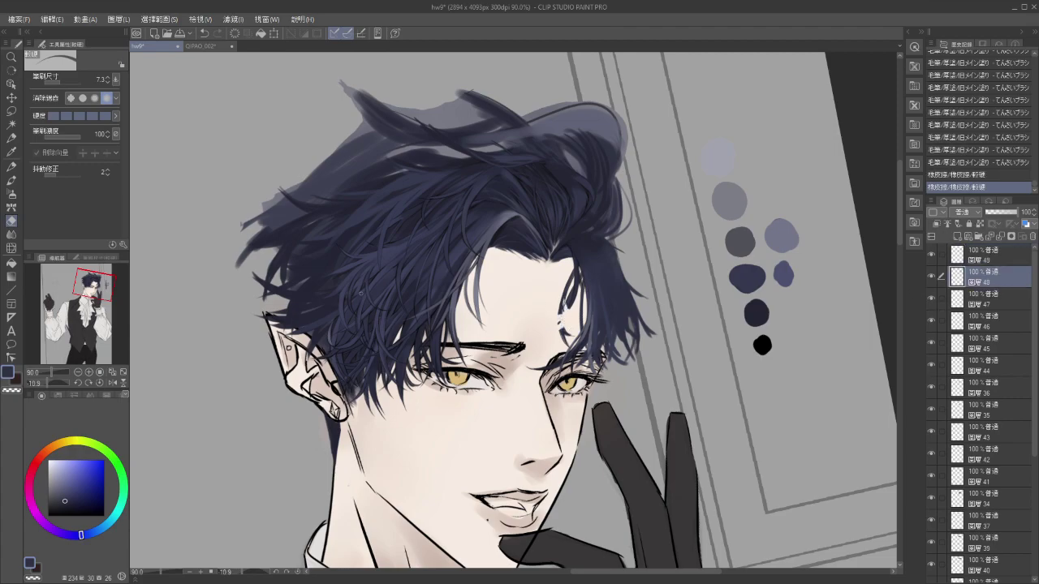
{"action": "left_click_drag", "start_coordinate": [63, 80], "coordinate": [65, 80]}
{"action": "mouse_move", "coordinate": [555, 294]}
{"action": "left_mouse_down"}
{"action": "mouse_move", "coordinate": [564, 297]}
{"action": "mouse_move", "coordinate": [570, 279]}
{"action": "mouse_move", "coordinate": [572, 291]}
{"action": "left_mouse_up"}
{"action": "left_click", "coordinate": [974, 256]}
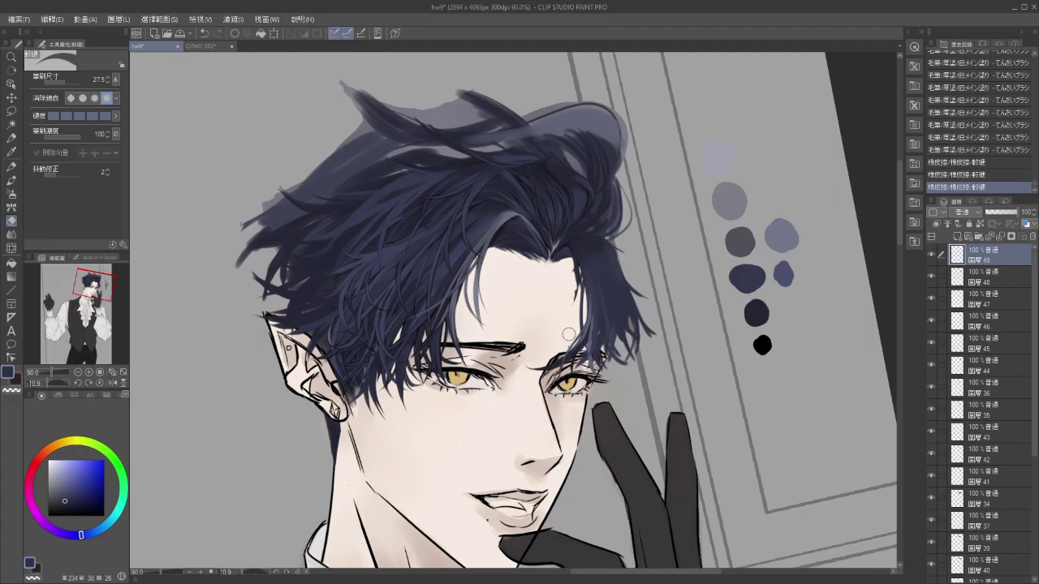
{"action": "left_click_drag", "start_coordinate": [567, 343], "coordinate": [554, 308]}
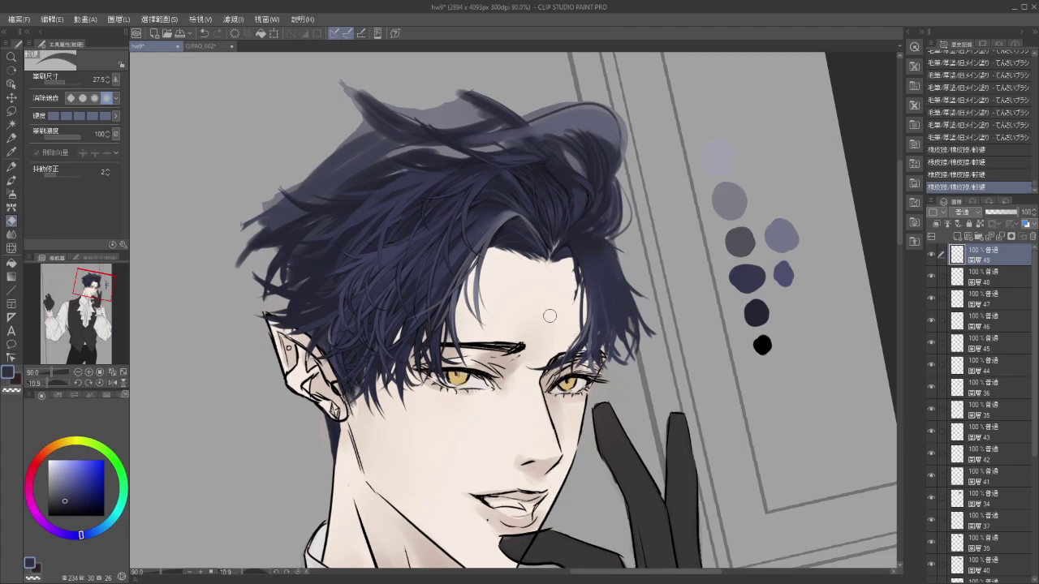
Erase the leftover strand fragments below the far hairline corner on layers 48 and 49.
{"action": "scroll", "coordinate": [459, 375], "scroll_direction": "up", "scroll_amount": 1}
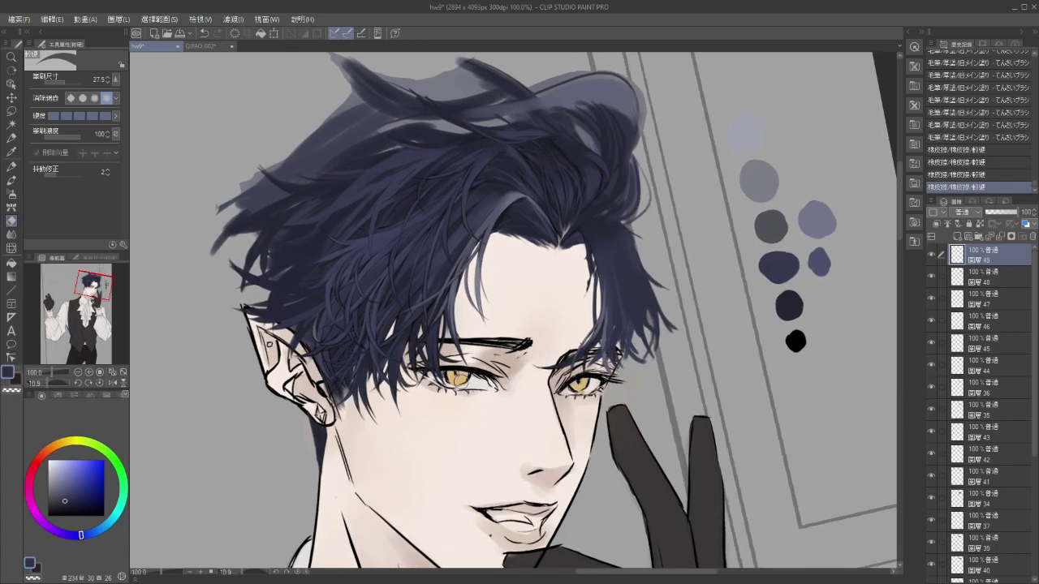
{"action": "scroll", "coordinate": [568, 341], "scroll_direction": "up", "scroll_amount": 3}
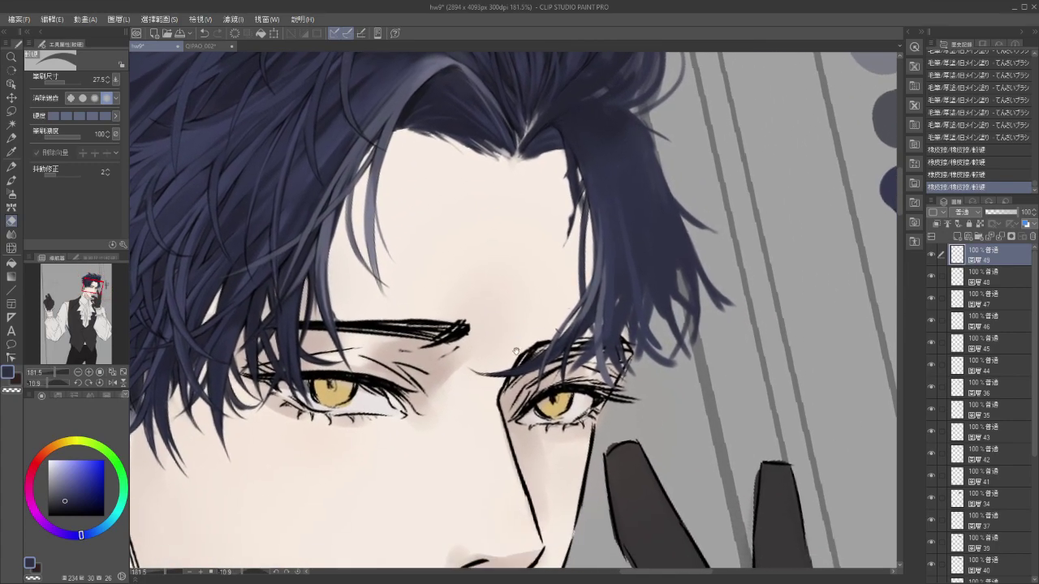
{"action": "left_click_drag", "start_coordinate": [548, 325], "coordinate": [543, 328]}
{"action": "left_click_drag", "start_coordinate": [553, 237], "coordinate": [526, 316]}
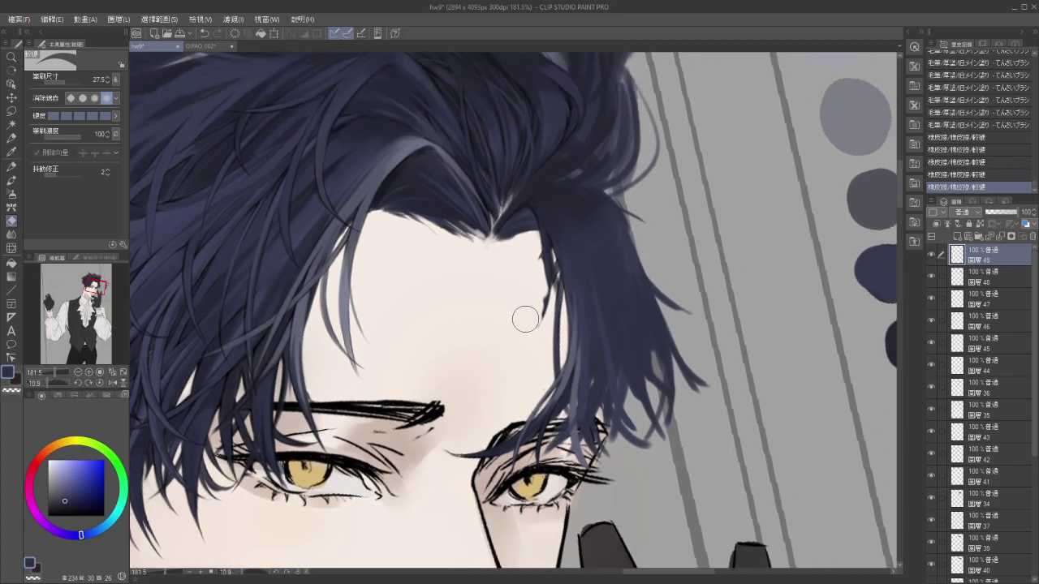
{"action": "left_click", "coordinate": [1000, 277]}
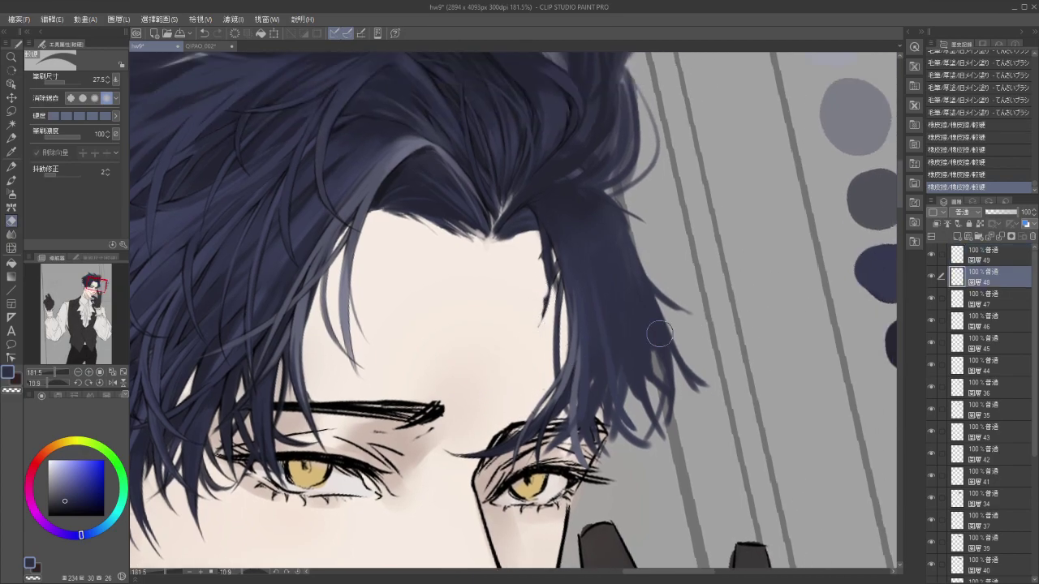
{"action": "mouse_move", "coordinate": [535, 303]}
{"action": "left_mouse_down"}
{"action": "mouse_move", "coordinate": [528, 313]}
{"action": "mouse_move", "coordinate": [530, 300]}
{"action": "left_mouse_up"}
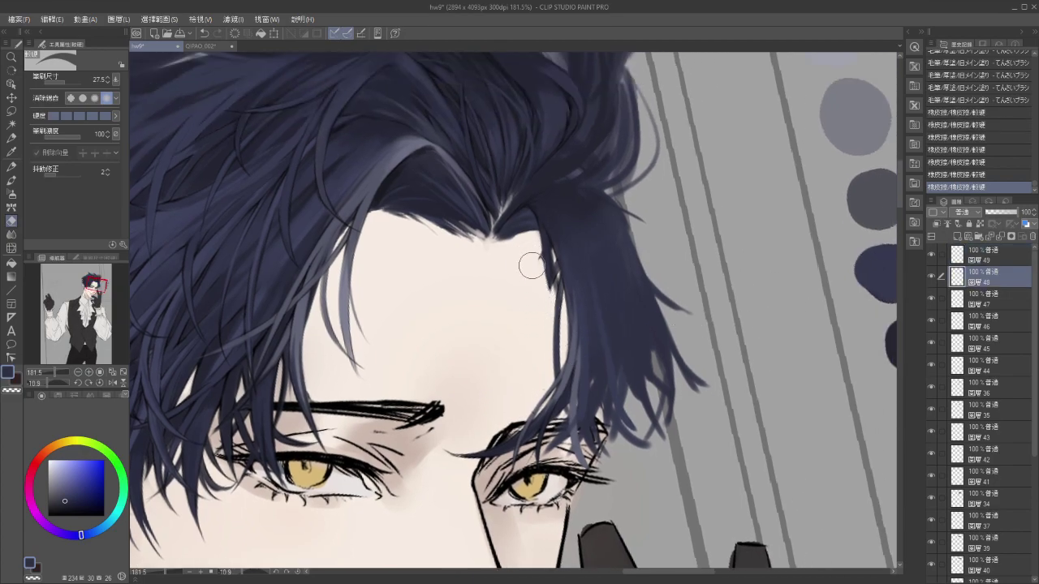
{"action": "left_click_drag", "start_coordinate": [531, 253], "coordinate": [529, 259]}
{"action": "key", "text": "alt+bracketright"}
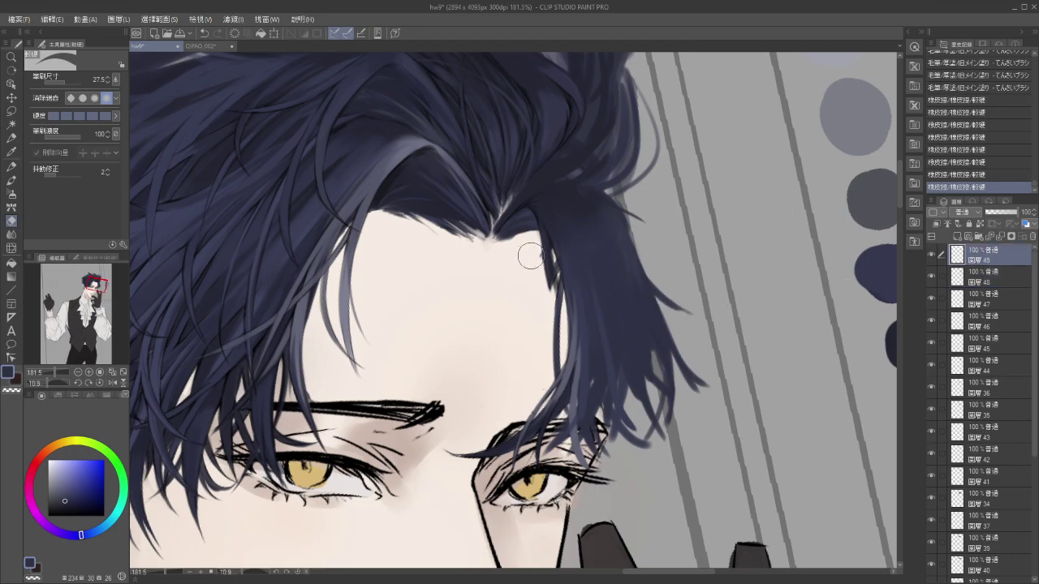
{"action": "mouse_move", "coordinate": [530, 248]}
{"action": "left_mouse_down"}
{"action": "mouse_move", "coordinate": [524, 264]}
{"action": "mouse_move", "coordinate": [533, 250]}
{"action": "mouse_move", "coordinate": [542, 284]}
{"action": "left_mouse_up"}
{"action": "mouse_move", "coordinate": [494, 357]}
{"action": "left_mouse_down"}
{"action": "mouse_move", "coordinate": [544, 345]}
{"action": "mouse_move", "coordinate": [547, 315]}
{"action": "mouse_move", "coordinate": [541, 338]}
{"action": "left_mouse_up"}
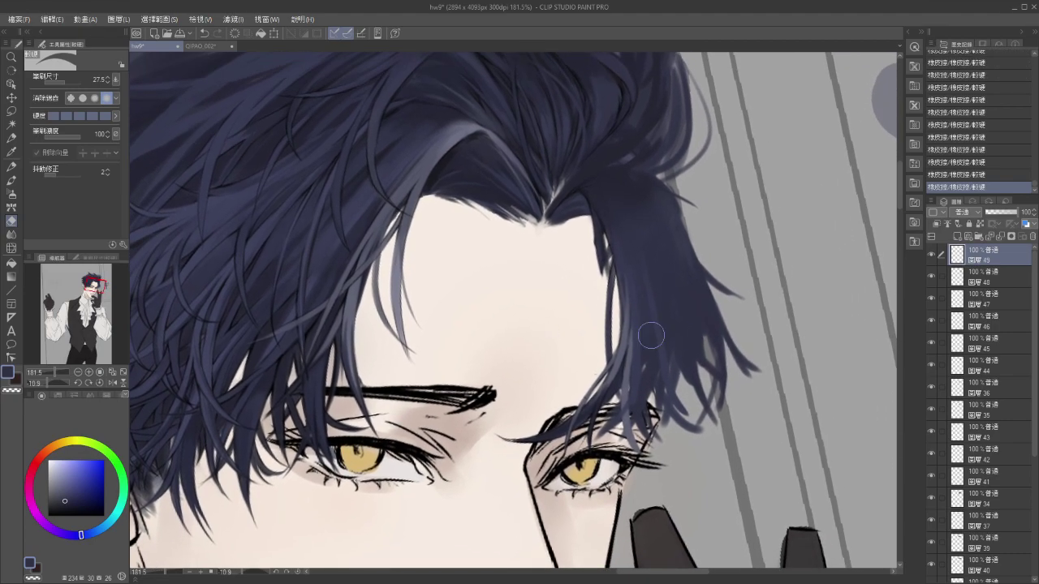
{"action": "left_click", "coordinate": [1008, 281]}
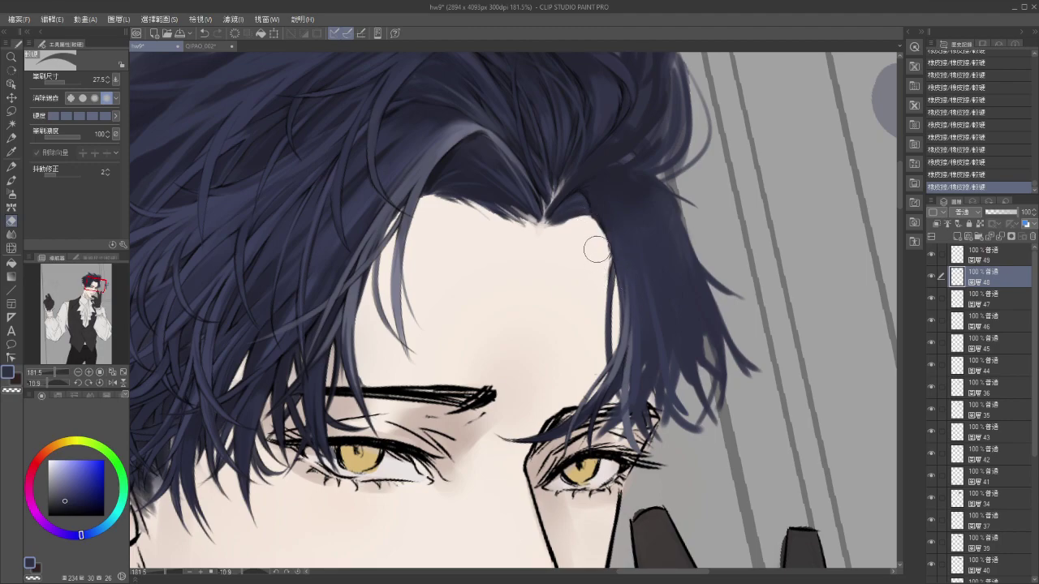
Sample dark blue from the temple lock and redraw the far hairline edge with a size 5 brush on layer 48, retrying misplaced strokes.
{"action": "mouse_move", "coordinate": [576, 287]}
{"action": "left_mouse_down"}
{"action": "mouse_move", "coordinate": [572, 357]}
{"action": "mouse_move", "coordinate": [572, 341]}
{"action": "left_mouse_up"}
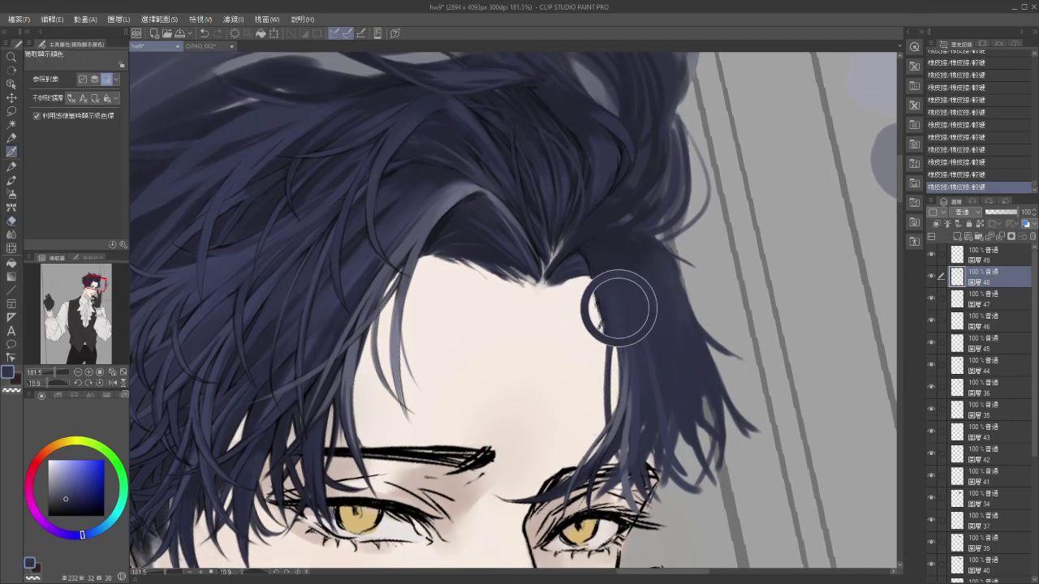
{"action": "key", "text": "b"}
{"action": "left_click_drag", "start_coordinate": [592, 281], "coordinate": [608, 329]}
{"action": "key", "text": "ctrl+z"}
{"action": "left_click_drag", "start_coordinate": [591, 278], "coordinate": [609, 332]}
{"action": "key", "text": "ctrl+z"}
{"action": "key", "text": "ctrl+y"}
{"action": "key", "text": "ctrl+z"}
{"action": "key", "text": "ctrl+y"}
{"action": "key", "text": "ctrl+z"}
{"action": "key", "text": "ctrl+y"}
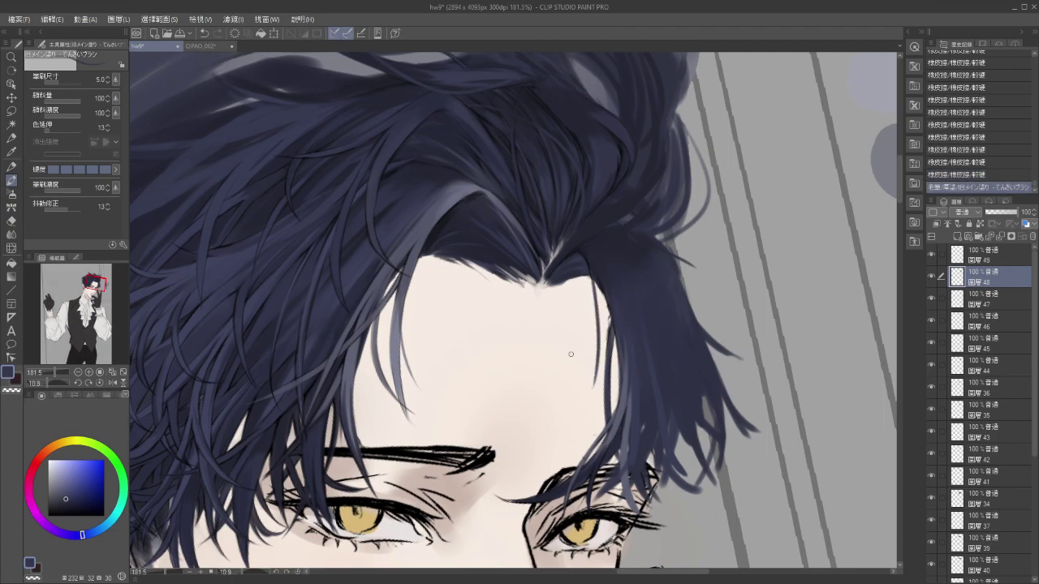
Paint thin curved strands hanging from the far hairline corner down over the forehead, undoing misplaced strokes.
{"action": "mouse_move", "coordinate": [600, 283]}
{"action": "left_mouse_down"}
{"action": "mouse_move", "coordinate": [601, 336]}
{"action": "mouse_move", "coordinate": [591, 387]}
{"action": "left_mouse_up"}
{"action": "key", "text": "ctrl+z"}
{"action": "left_click_drag", "start_coordinate": [600, 284], "coordinate": [577, 394]}
{"action": "key", "text": "ctrl+z"}
{"action": "left_click_drag", "start_coordinate": [601, 288], "coordinate": [568, 410]}
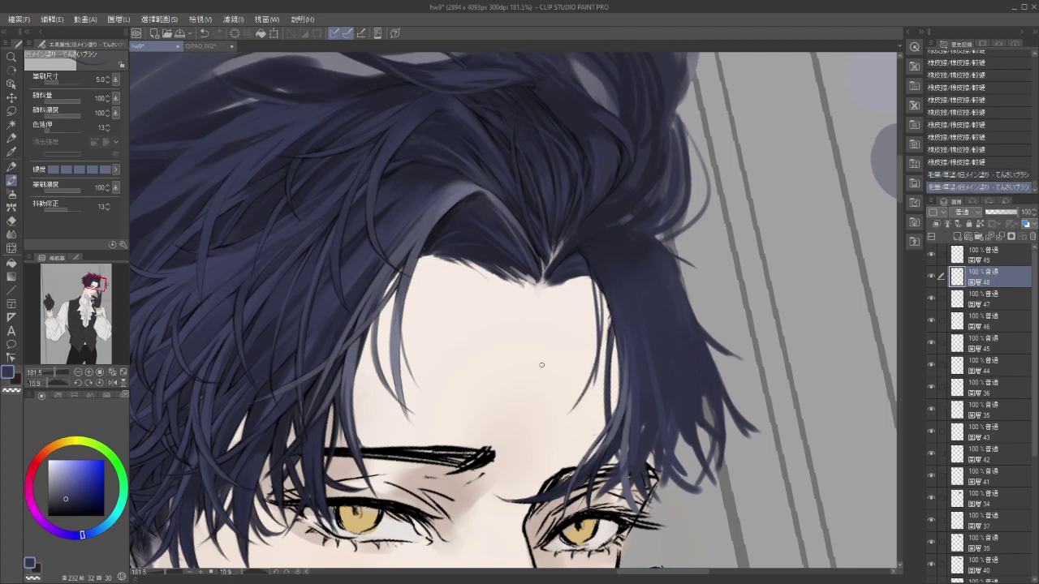
{"action": "key", "text": "ctrl+z"}
{"action": "mouse_move", "coordinate": [601, 284]}
{"action": "left_mouse_down"}
{"action": "mouse_move", "coordinate": [570, 418]}
{"action": "mouse_move", "coordinate": [634, 368]}
{"action": "mouse_move", "coordinate": [632, 355]}
{"action": "left_mouse_up"}
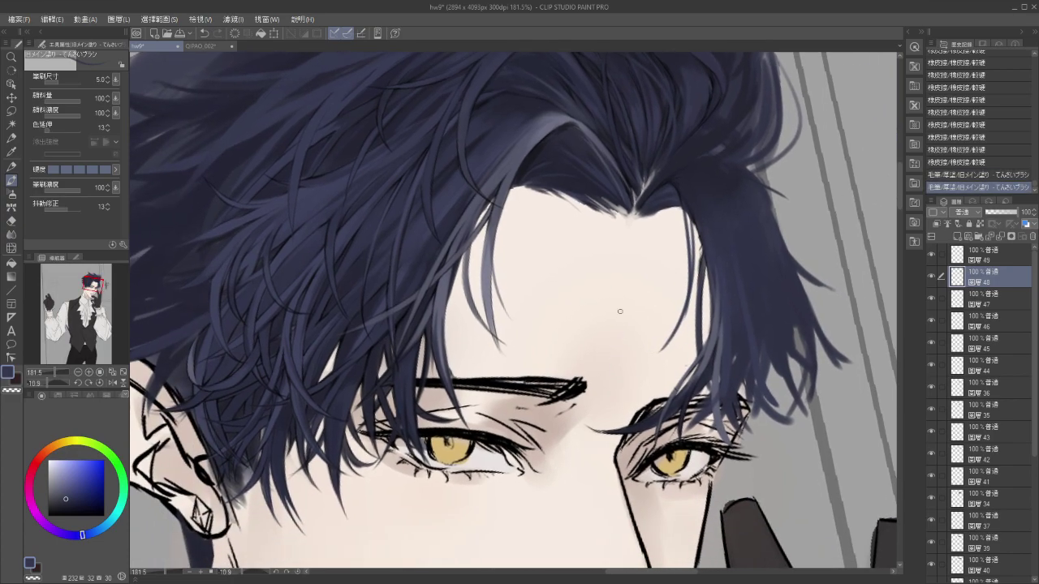
{"action": "mouse_move", "coordinate": [687, 300]}
{"action": "left_mouse_down"}
{"action": "mouse_move", "coordinate": [703, 366]}
{"action": "mouse_move", "coordinate": [692, 355]}
{"action": "left_mouse_up"}
{"action": "key", "text": "ctrl+z"}
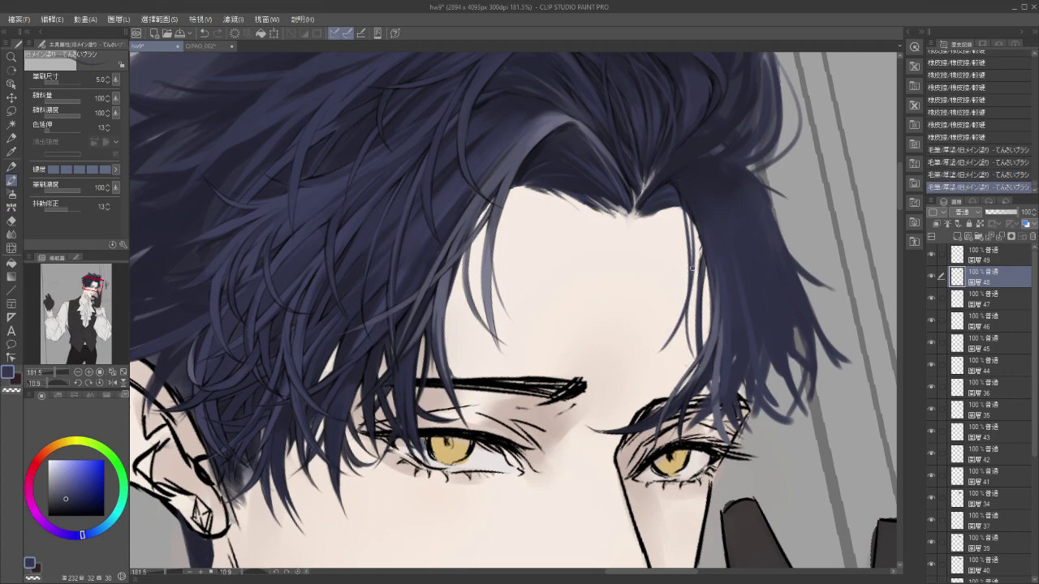
{"action": "left_click_drag", "start_coordinate": [713, 258], "coordinate": [699, 292]}
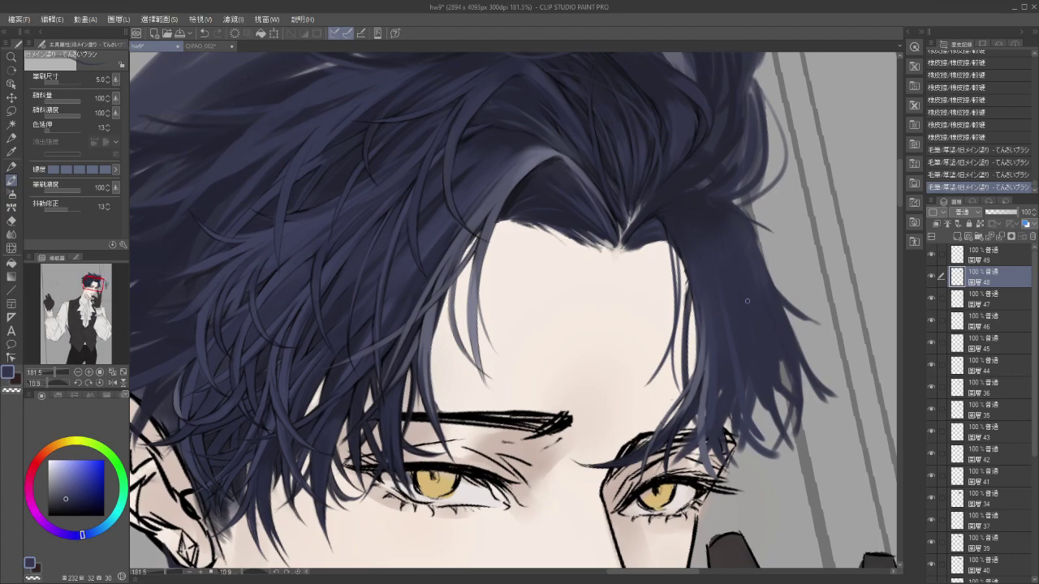
With the eraser at size 6.3, remove the old thin strand beside the temple lock on layers 49 and 48, undoing the last erasure.
{"action": "left_click", "coordinate": [973, 258]}
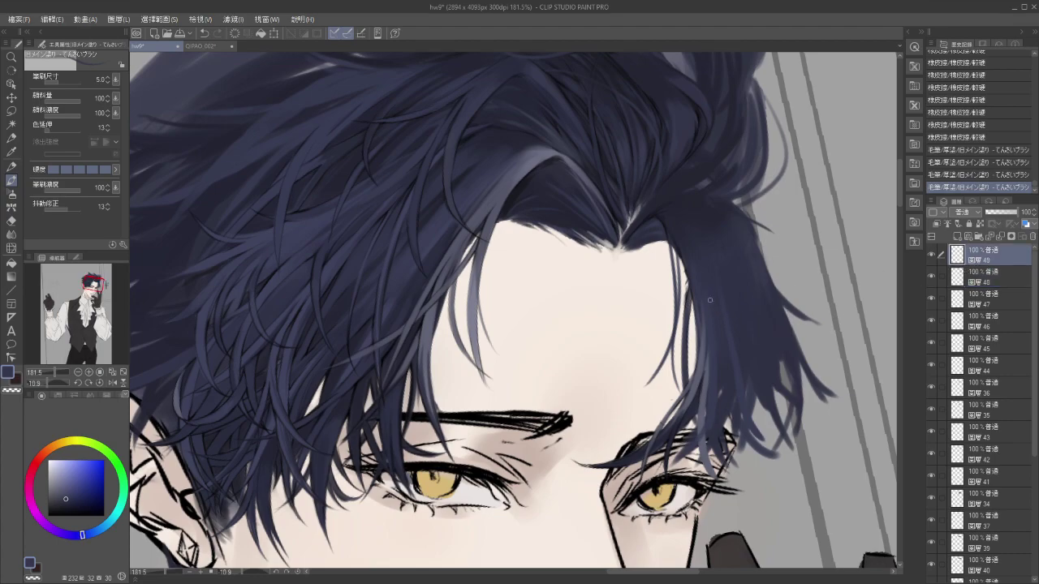
{"action": "key", "text": "e"}
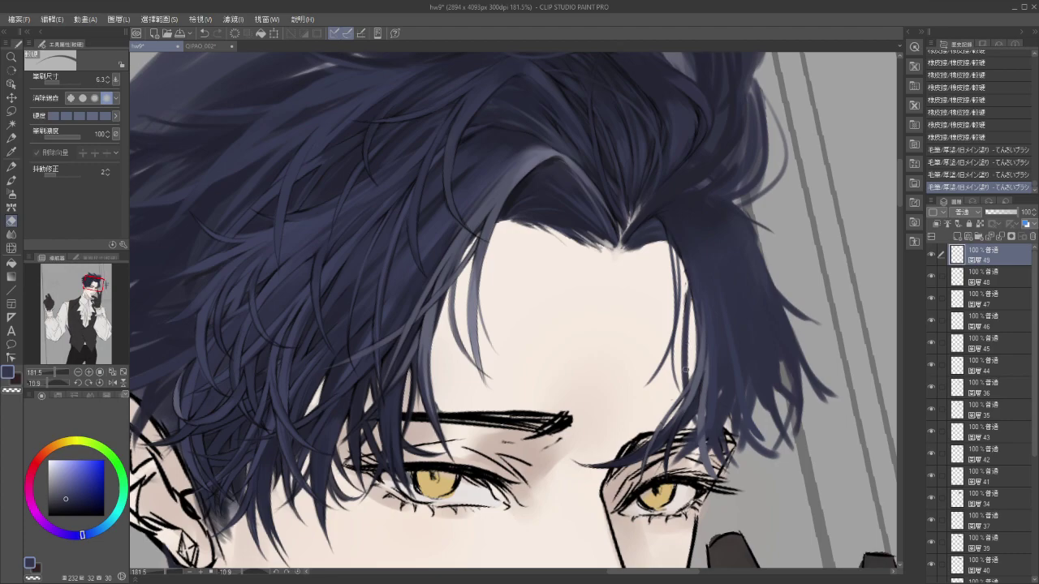
{"action": "mouse_move", "coordinate": [684, 376]}
{"action": "left_mouse_down"}
{"action": "mouse_move", "coordinate": [663, 413]}
{"action": "mouse_move", "coordinate": [678, 372]}
{"action": "left_mouse_up"}
{"action": "left_click_drag", "start_coordinate": [683, 273], "coordinate": [684, 267]}
{"action": "mouse_move", "coordinate": [683, 268]}
{"action": "left_mouse_down"}
{"action": "mouse_move", "coordinate": [684, 320]}
{"action": "mouse_move", "coordinate": [689, 299]}
{"action": "left_mouse_up"}
{"action": "left_click", "coordinate": [980, 278]}
{"action": "left_click_drag", "start_coordinate": [687, 290], "coordinate": [683, 378]}
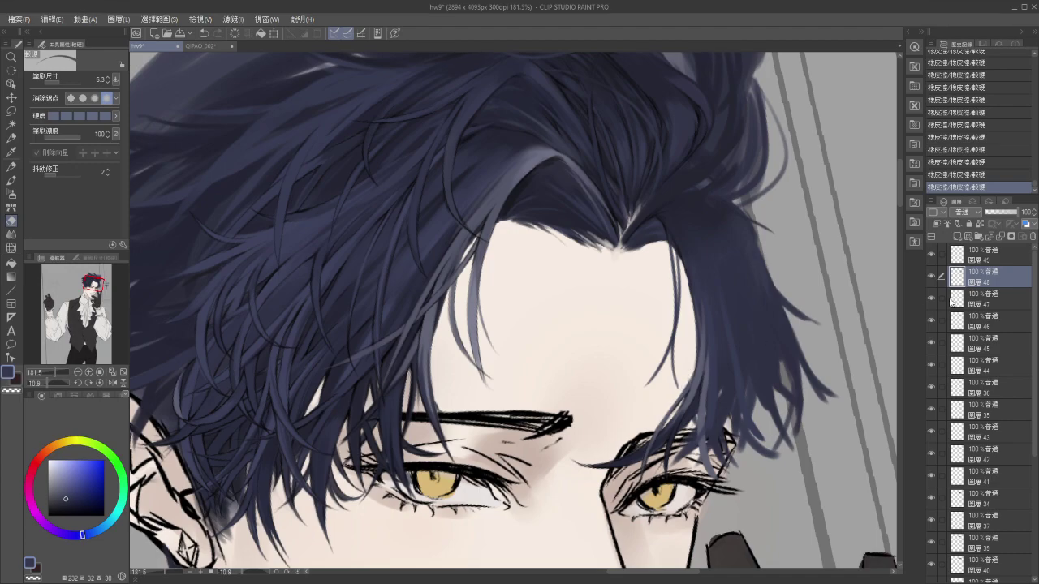
{"action": "left_click", "coordinate": [998, 255]}
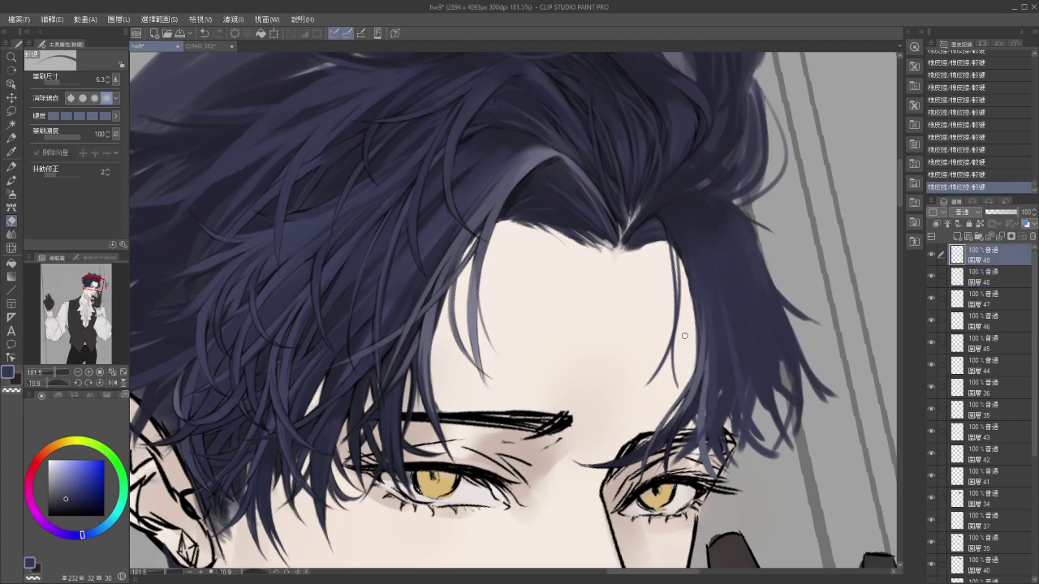
{"action": "scroll", "coordinate": [637, 315], "scroll_direction": "up", "scroll_amount": 1}
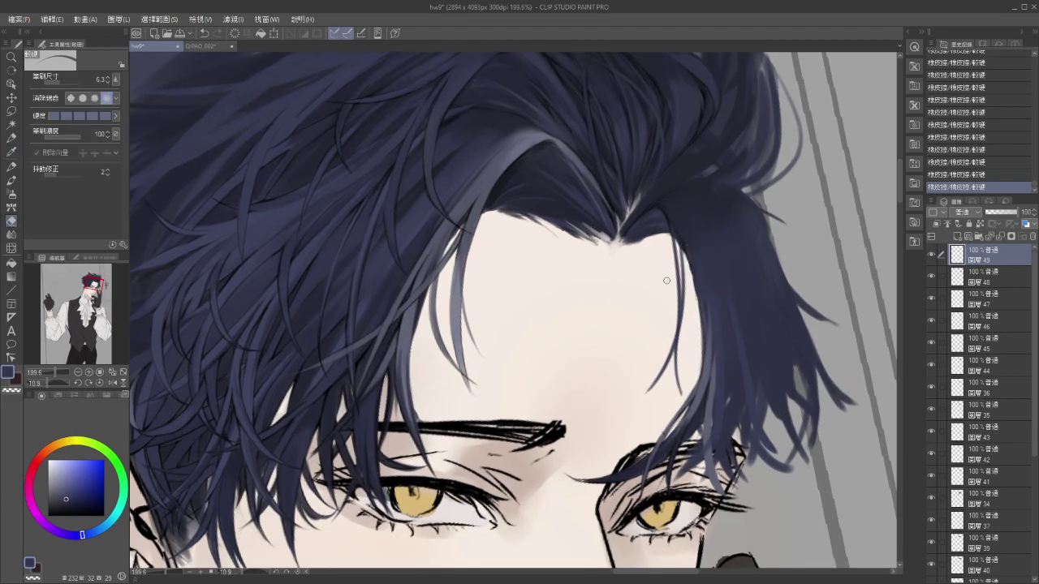
{"action": "key", "text": "ctrl+z"}
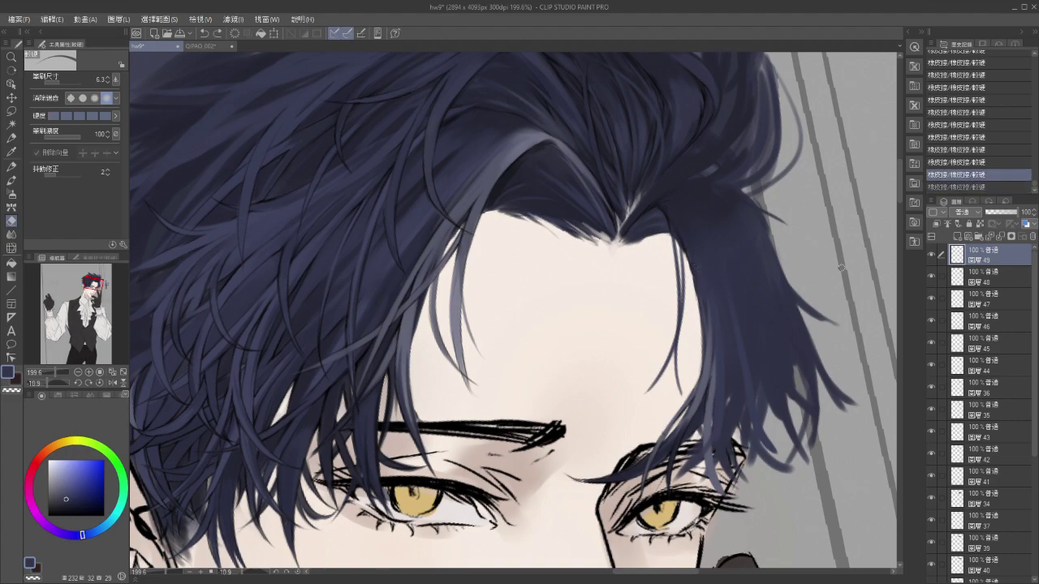
Draw a fine dark blue stroke from the far hairline corner along the temple lock's inner edge on layer 49, undoing misplaced attempts.
{"action": "key", "text": "b"}
{"action": "mouse_move", "coordinate": [677, 237]}
{"action": "left_mouse_down"}
{"action": "mouse_move", "coordinate": [697, 301]}
{"action": "mouse_move", "coordinate": [683, 290]}
{"action": "mouse_move", "coordinate": [693, 266]}
{"action": "mouse_move", "coordinate": [680, 240]}
{"action": "mouse_move", "coordinate": [701, 292]}
{"action": "mouse_move", "coordinate": [711, 341]}
{"action": "left_mouse_up"}
{"action": "key", "text": "ctrl+z"}
{"action": "key", "text": "ctrl+z"}
{"action": "left_click_drag", "start_coordinate": [681, 241], "coordinate": [698, 311]}
{"action": "key", "text": "ctrl+z"}
{"action": "left_click_drag", "start_coordinate": [681, 250], "coordinate": [701, 338]}
{"action": "key", "text": "ctrl+z"}
{"action": "left_click_drag", "start_coordinate": [683, 245], "coordinate": [698, 314]}
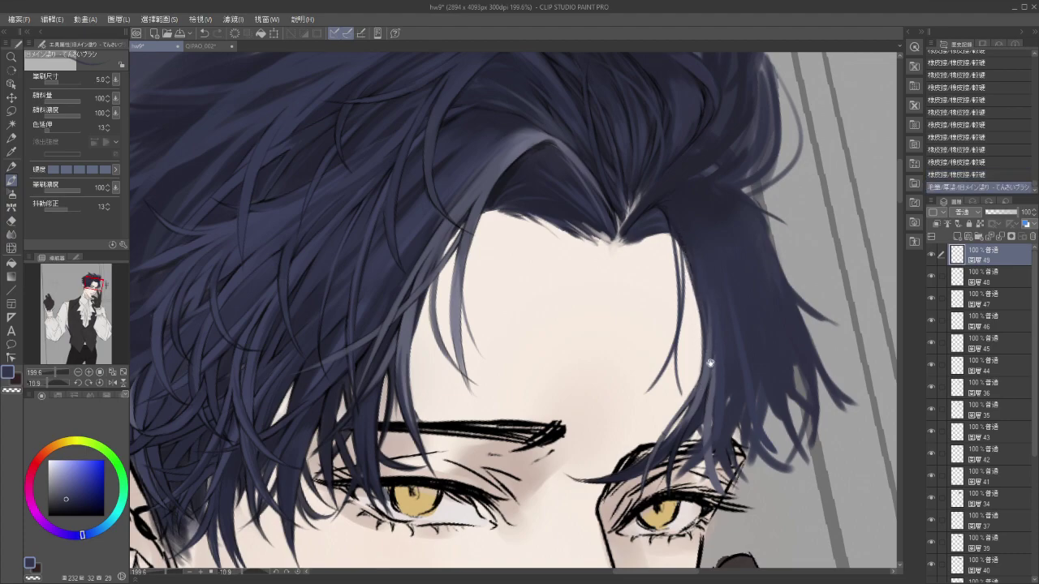
Examine the reworked forehead strands against the whole head and around the far eye.
{"action": "scroll", "coordinate": [710, 365], "scroll_direction": "down", "scroll_amount": 1}
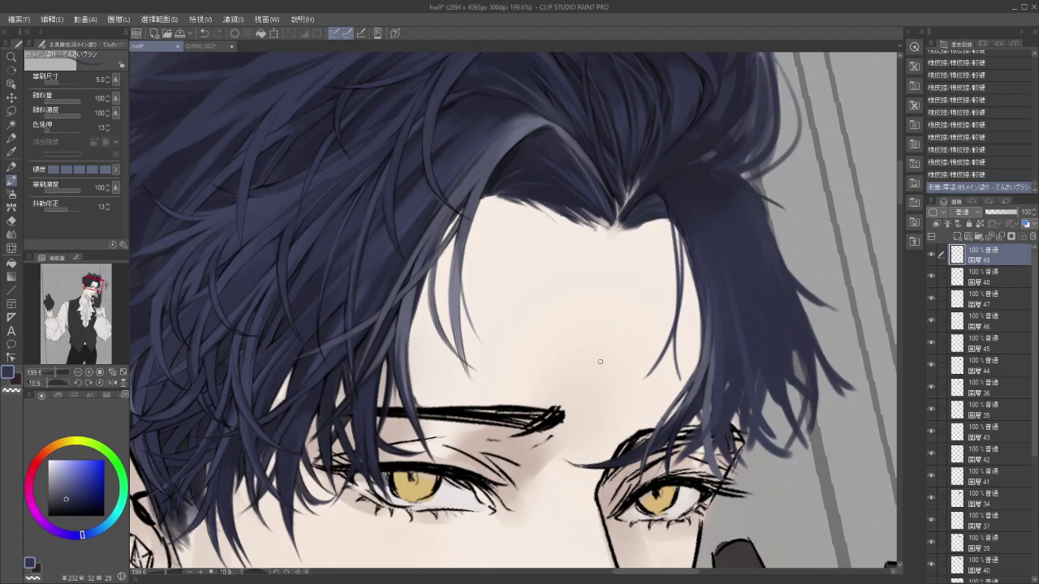
{"action": "scroll", "coordinate": [599, 361], "scroll_direction": "down", "scroll_amount": 5}
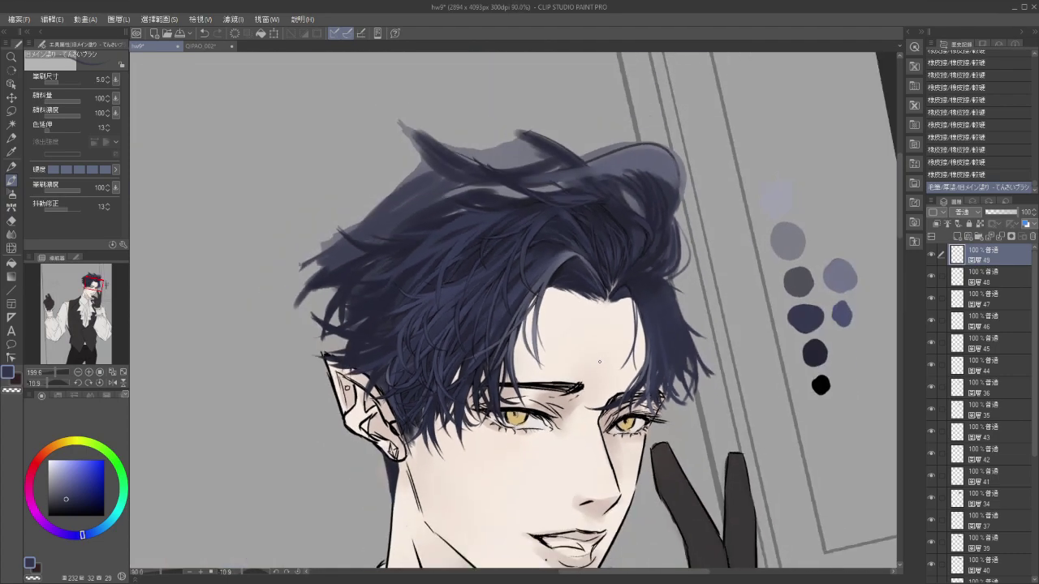
{"action": "left_click", "coordinate": [566, 505]}
{"action": "left_click_drag", "start_coordinate": [566, 505], "coordinate": [611, 424]}
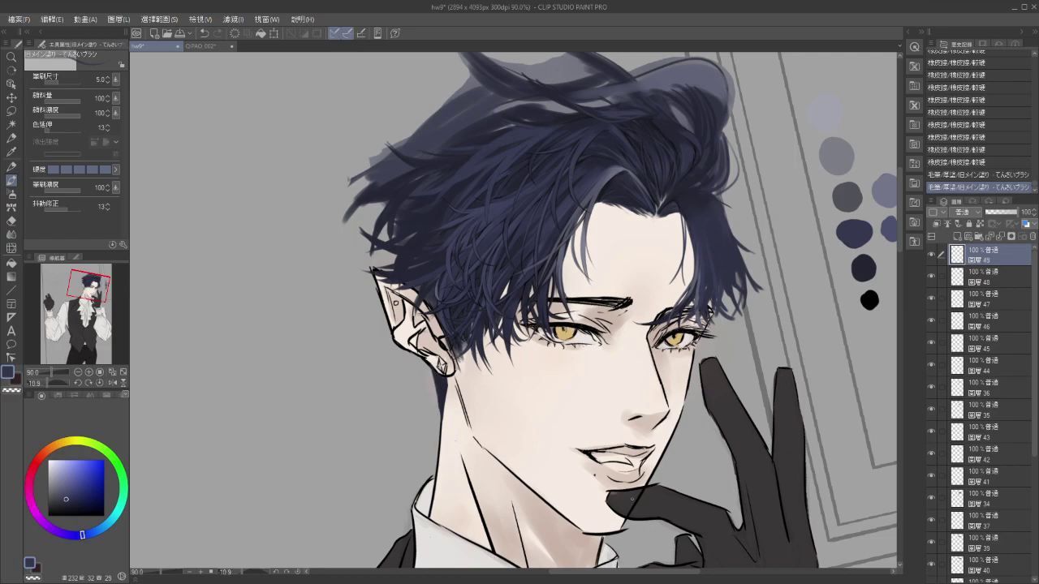
{"action": "left_click_drag", "start_coordinate": [591, 465], "coordinate": [512, 495]}
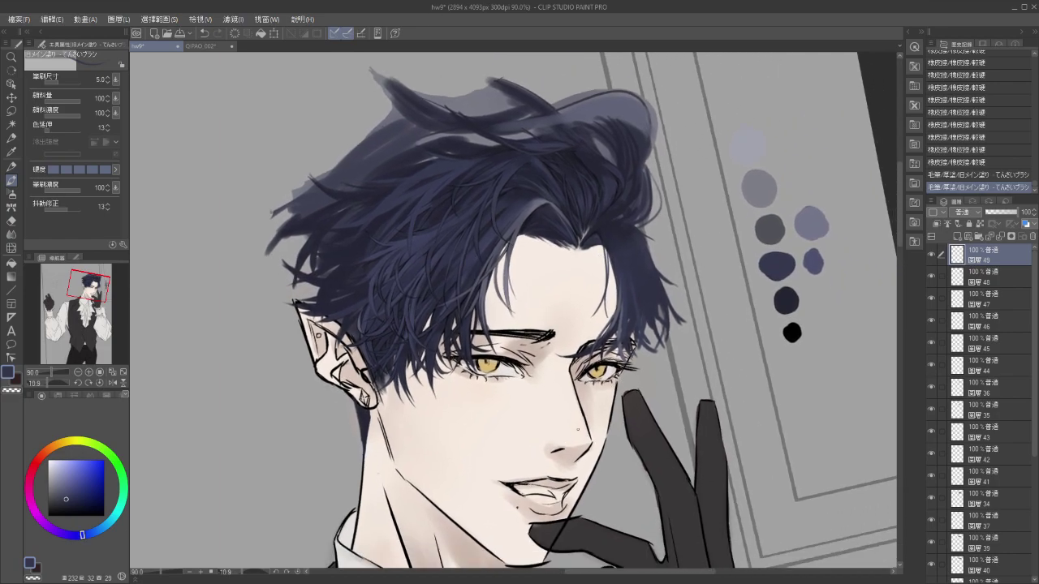
{"action": "scroll", "coordinate": [601, 329], "scroll_direction": "up", "scroll_amount": 3}
{"action": "scroll", "coordinate": [610, 333], "scroll_direction": "up", "scroll_amount": 2}
{"action": "left_click_drag", "start_coordinate": [641, 323], "coordinate": [617, 354]}
{"action": "scroll", "coordinate": [628, 372], "scroll_direction": "down", "scroll_amount": 1}
{"action": "scroll", "coordinate": [630, 372], "scroll_direction": "up", "scroll_amount": 5}
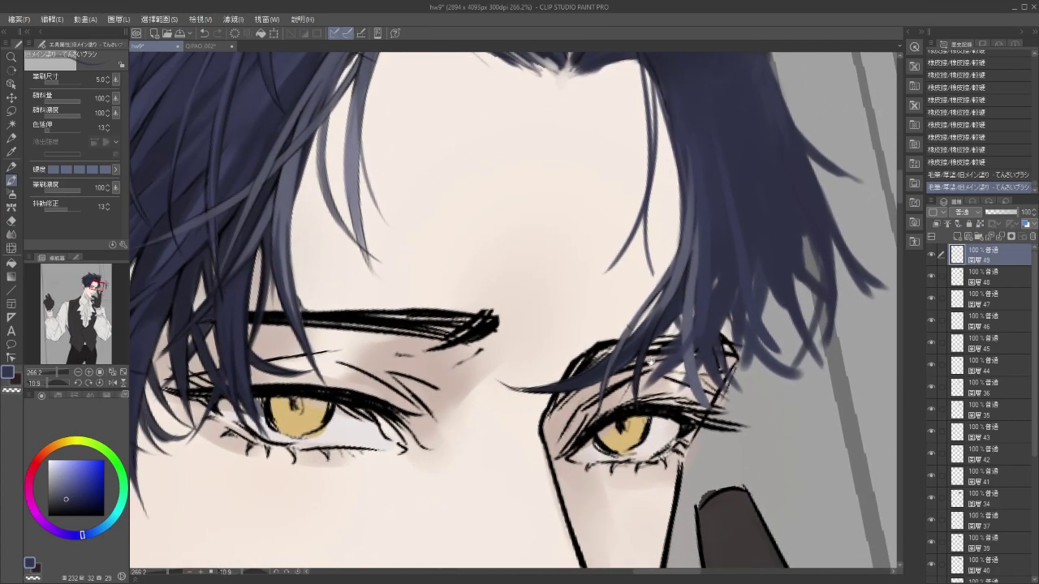
Sample a lighter greyish blue from the hair over the far eyebrow and paint fine strands there, down toward the eye.
{"action": "left_click_drag", "start_coordinate": [650, 361], "coordinate": [613, 375]}
{"action": "key", "text": "i"}
{"action": "left_click", "coordinate": [625, 366]}
{"action": "key", "text": "b"}
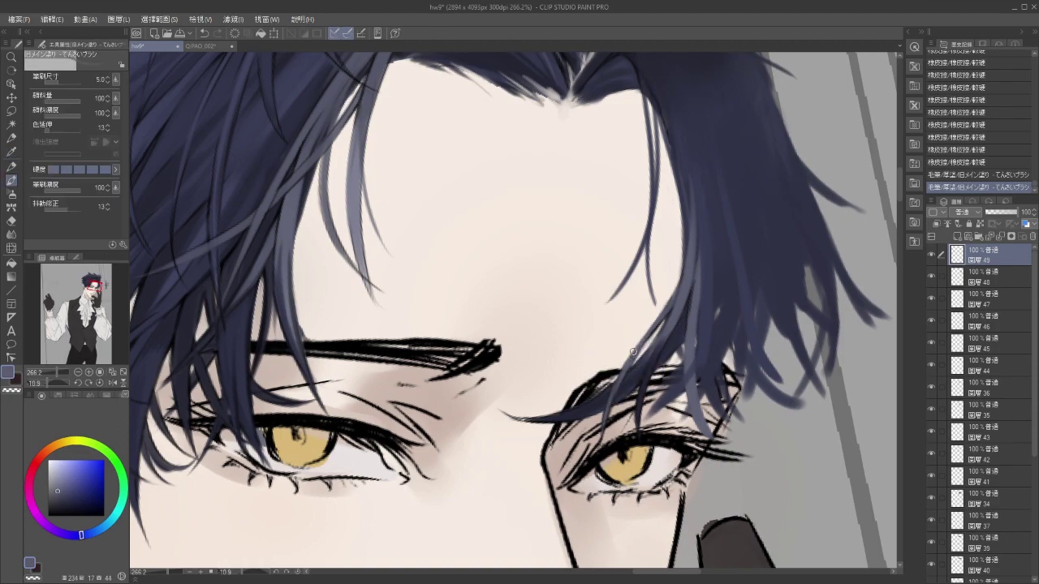
{"action": "left_click_drag", "start_coordinate": [632, 357], "coordinate": [607, 407]}
{"action": "left_click_drag", "start_coordinate": [636, 351], "coordinate": [601, 441]}
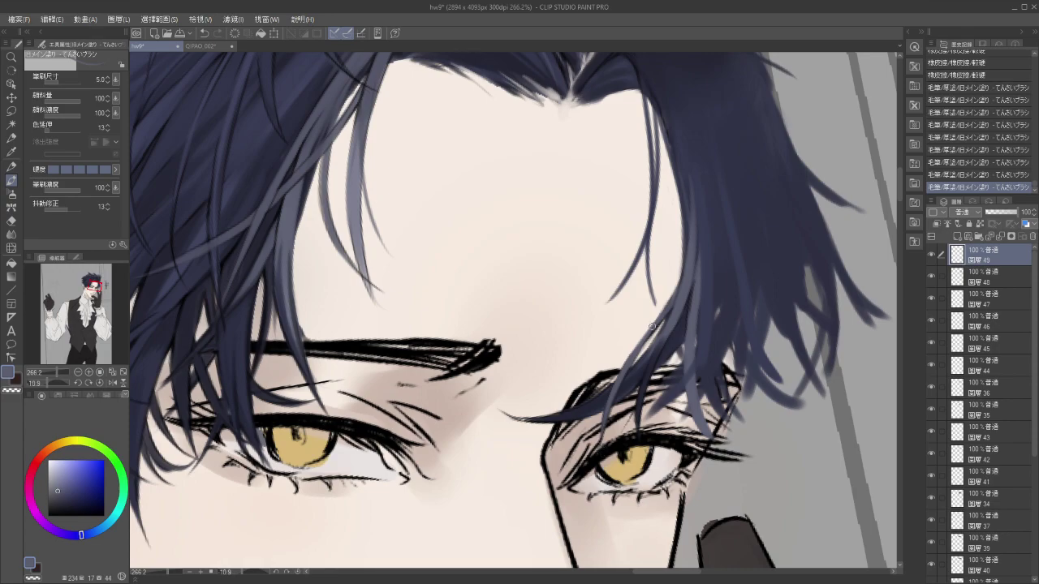
Paint lighter blue strokes along the temple lock's lower inner edge, from beside the forehead down toward the eyebrow.
{"action": "left_click_drag", "start_coordinate": [670, 308], "coordinate": [644, 349]}
{"action": "left_click_drag", "start_coordinate": [672, 307], "coordinate": [646, 349]}
{"action": "left_click_drag", "start_coordinate": [675, 296], "coordinate": [636, 341]}
{"action": "left_click_drag", "start_coordinate": [675, 293], "coordinate": [649, 341]}
{"action": "left_click_drag", "start_coordinate": [687, 265], "coordinate": [654, 341]}
{"action": "left_click_drag", "start_coordinate": [687, 257], "coordinate": [677, 289]}
{"action": "left_click_drag", "start_coordinate": [689, 188], "coordinate": [666, 253]}
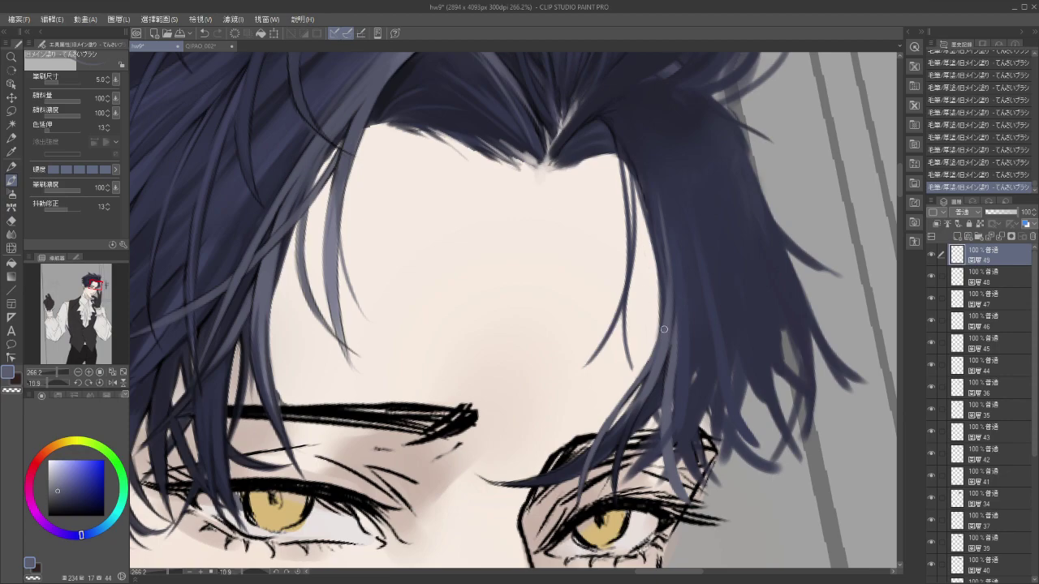
Add a short light greyish blue strand at the temple lock's inner edge just above the far eyebrow, undoing misplaced strokes.
{"action": "left_click_drag", "start_coordinate": [677, 347], "coordinate": [684, 272]}
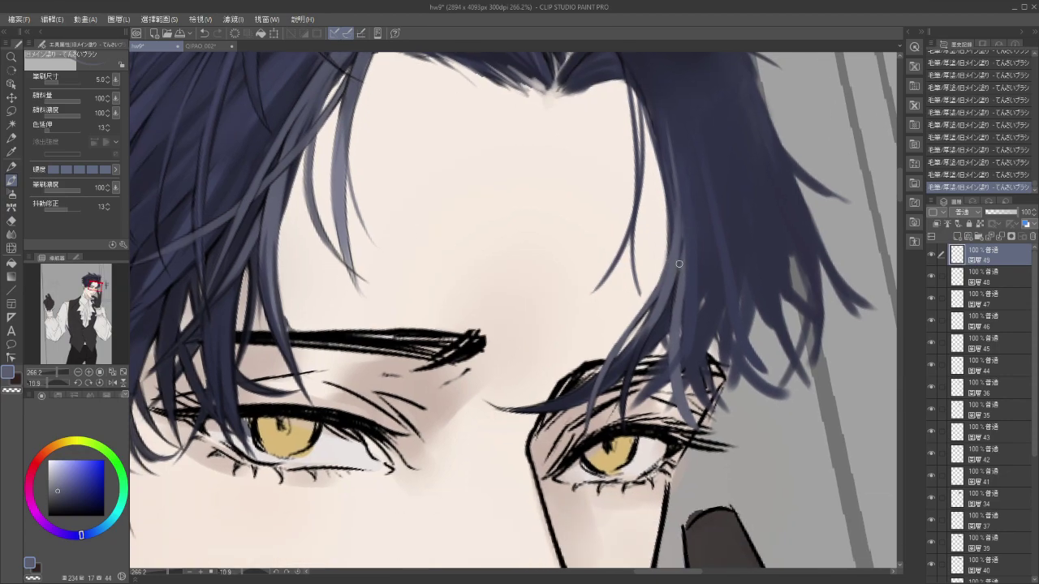
{"action": "key", "text": "ctrl+z"}
{"action": "left_click_drag", "start_coordinate": [689, 200], "coordinate": [682, 287]}
{"action": "mouse_move", "coordinate": [684, 189]}
{"action": "left_mouse_down"}
{"action": "mouse_move", "coordinate": [681, 277]}
{"action": "mouse_move", "coordinate": [691, 252]}
{"action": "mouse_move", "coordinate": [690, 275]}
{"action": "mouse_move", "coordinate": [667, 276]}
{"action": "mouse_move", "coordinate": [638, 328]}
{"action": "mouse_move", "coordinate": [651, 408]}
{"action": "mouse_move", "coordinate": [668, 412]}
{"action": "mouse_move", "coordinate": [711, 358]}
{"action": "left_mouse_up"}
{"action": "key", "text": "ctrl+z"}
{"action": "key", "text": "ctrl+z"}
{"action": "left_click_drag", "start_coordinate": [652, 339], "coordinate": [633, 371]}
{"action": "key", "text": "ctrl+z"}
{"action": "key", "text": "ctrl+y"}
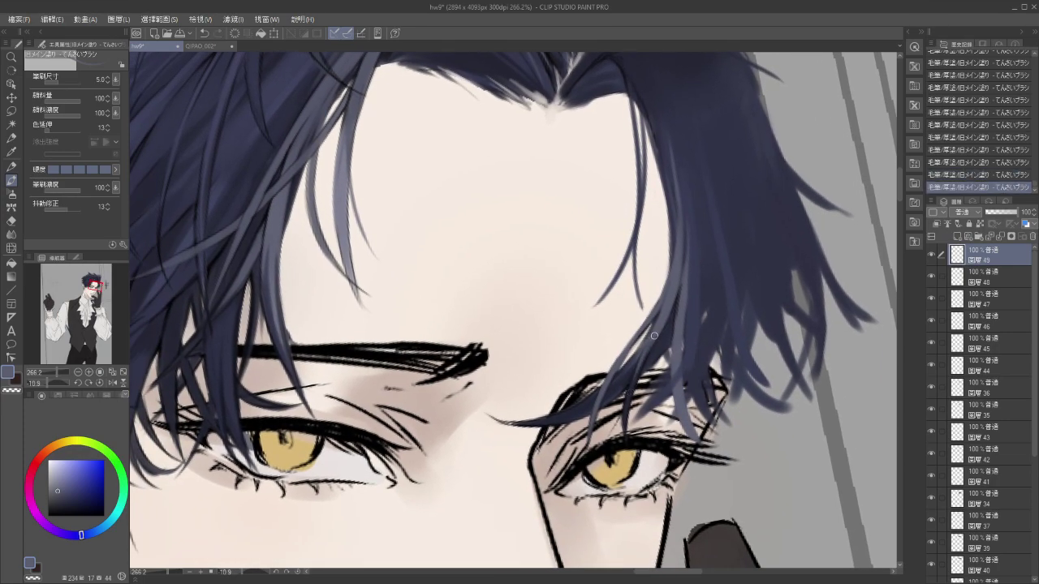
{"action": "left_click_drag", "start_coordinate": [679, 385], "coordinate": [638, 389]}
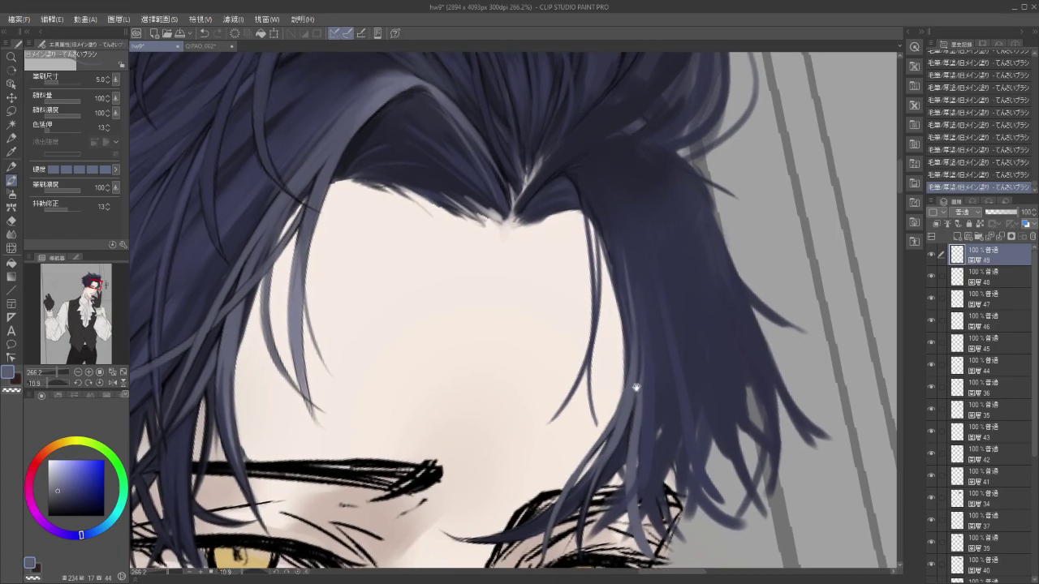
{"action": "left_click_drag", "start_coordinate": [673, 305], "coordinate": [650, 298]}
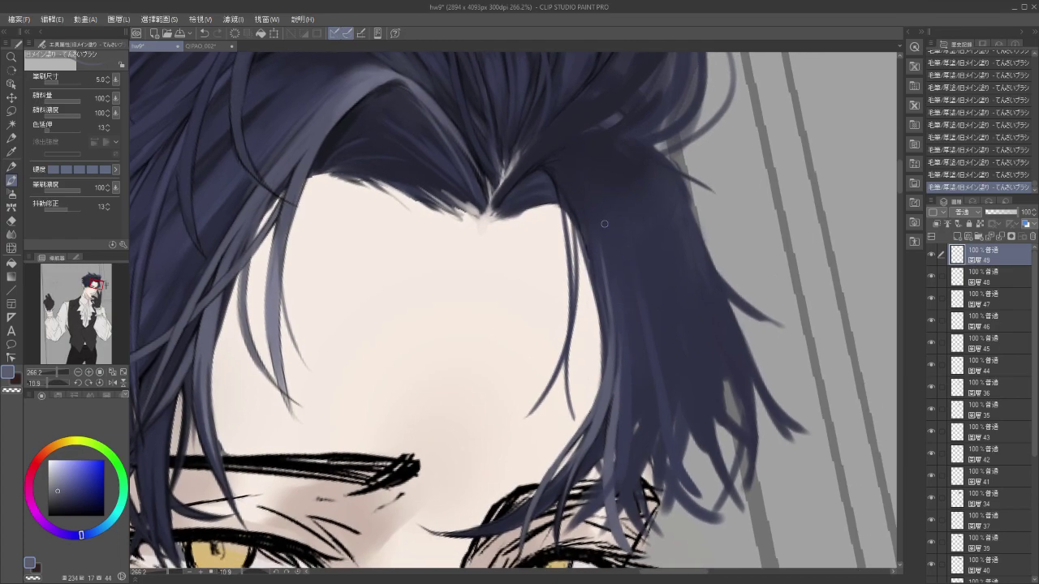
Sample a darker blue from the temple lock, set the brush size to 15 and paint broader strands down its middle, undoing misplaced ones.
{"action": "left_click", "coordinate": [654, 356], "text": "alt"}
{"action": "left_click", "coordinate": [86, 73]}
{"action": "scroll", "coordinate": [730, 295], "scroll_direction": "up", "scroll_amount": 2}
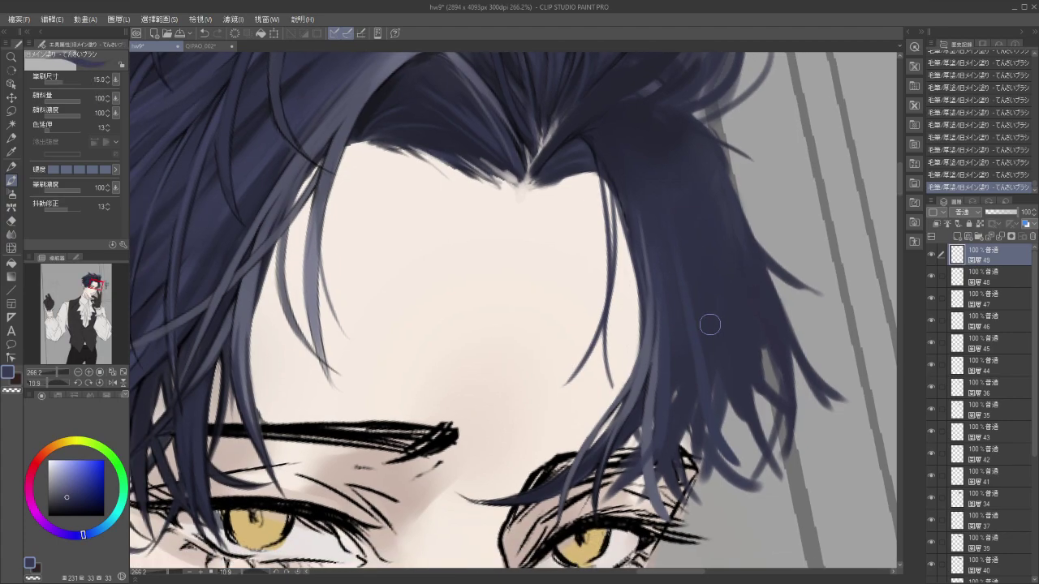
{"action": "scroll", "coordinate": [710, 325], "scroll_direction": "down", "scroll_amount": 3}
{"action": "key", "text": "ctrl+z"}
{"action": "key", "text": "ctrl+y"}
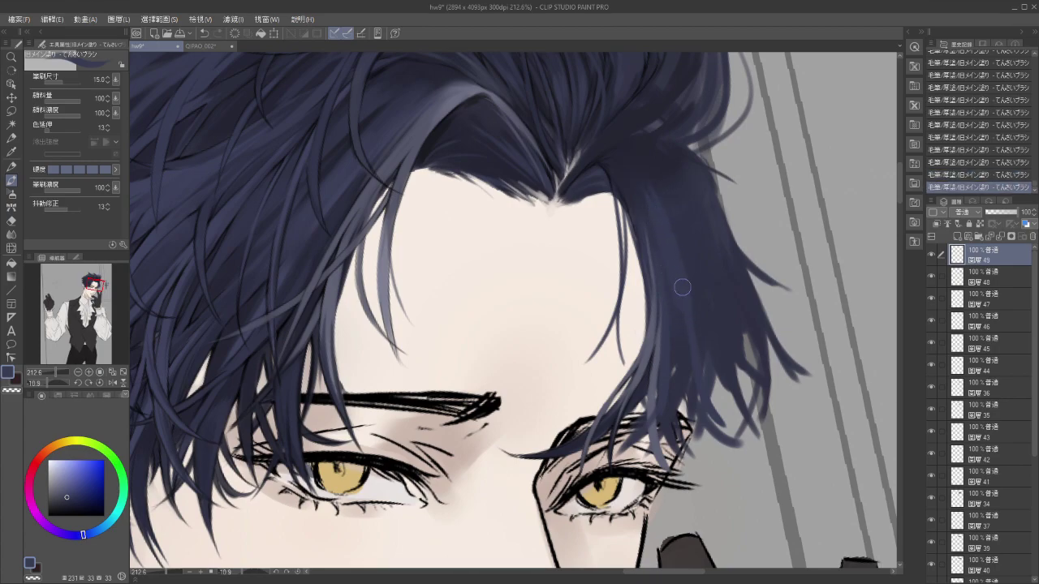
{"action": "left_click_drag", "start_coordinate": [676, 257], "coordinate": [727, 401]}
{"action": "key", "text": "ctrl+z"}
{"action": "mouse_move", "coordinate": [670, 274]}
{"action": "left_mouse_down"}
{"action": "mouse_move", "coordinate": [744, 403]}
{"action": "mouse_move", "coordinate": [705, 360]}
{"action": "mouse_move", "coordinate": [668, 258]}
{"action": "mouse_move", "coordinate": [745, 424]}
{"action": "mouse_move", "coordinate": [672, 356]}
{"action": "mouse_move", "coordinate": [709, 316]}
{"action": "mouse_move", "coordinate": [680, 298]}
{"action": "mouse_move", "coordinate": [703, 443]}
{"action": "left_mouse_up"}
{"action": "key", "text": "ctrl+z"}
{"action": "left_click_drag", "start_coordinate": [688, 298], "coordinate": [666, 367]}
{"action": "left_click_drag", "start_coordinate": [688, 283], "coordinate": [717, 341]}
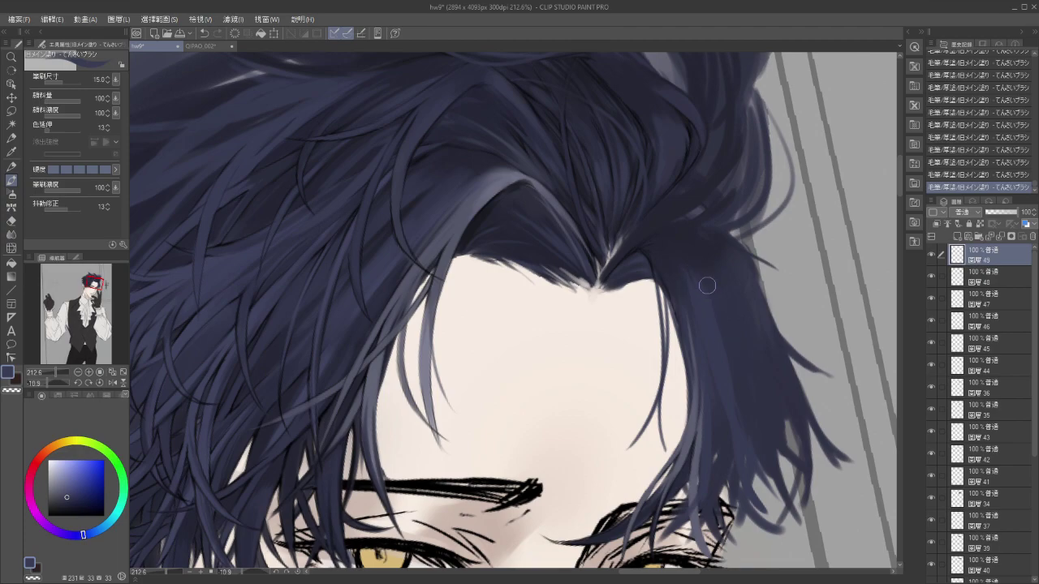
Blend the new strokes into the upper and middle temple lock with the color-mixing tool at size 20.
{"action": "left_click", "coordinate": [11, 234]}
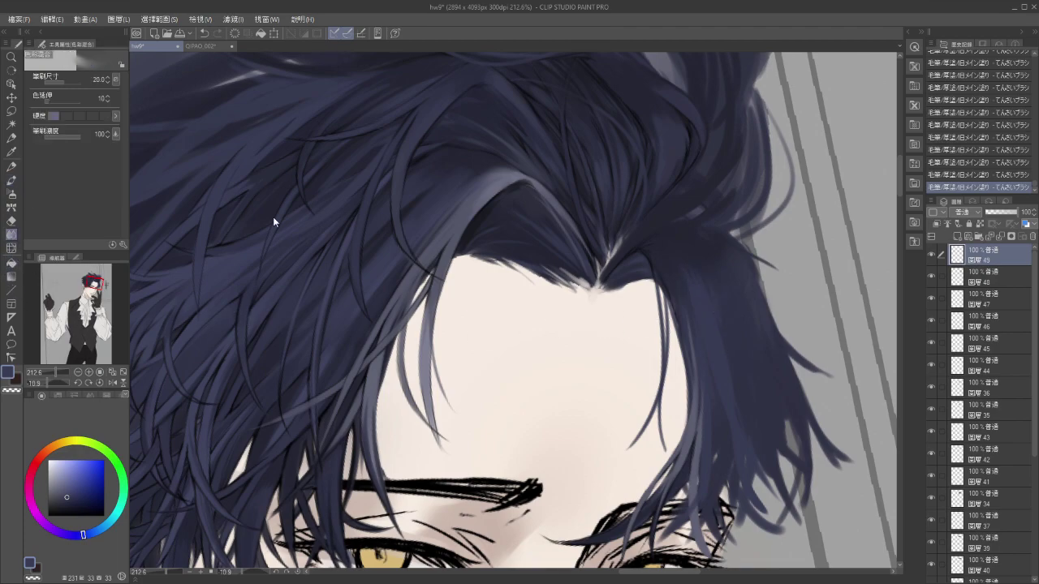
{"action": "left_click_drag", "start_coordinate": [690, 269], "coordinate": [698, 320]}
{"action": "left_click_drag", "start_coordinate": [741, 373], "coordinate": [742, 295]}
{"action": "left_click_drag", "start_coordinate": [724, 226], "coordinate": [712, 182]}
{"action": "left_click_drag", "start_coordinate": [756, 309], "coordinate": [761, 297]}
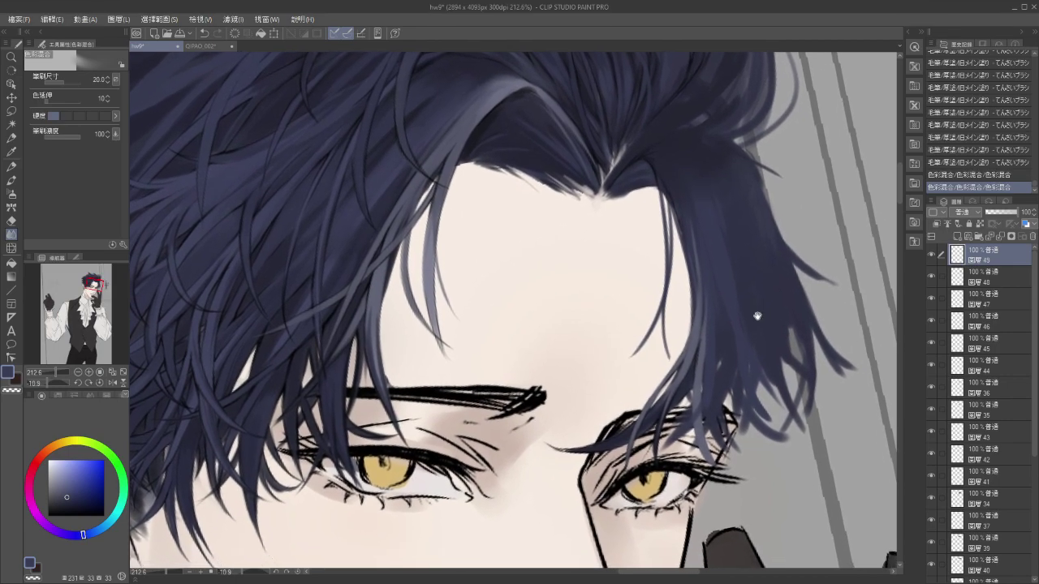
{"action": "left_click_drag", "start_coordinate": [717, 208], "coordinate": [706, 136]}
{"action": "left_click_drag", "start_coordinate": [761, 276], "coordinate": [736, 293]}
{"action": "mouse_move", "coordinate": [769, 358]}
{"action": "left_mouse_down"}
{"action": "mouse_move", "coordinate": [751, 352]}
{"action": "mouse_move", "coordinate": [711, 366]}
{"action": "mouse_move", "coordinate": [708, 388]}
{"action": "left_mouse_up"}
{"action": "mouse_move", "coordinate": [653, 252]}
{"action": "left_mouse_down"}
{"action": "mouse_move", "coordinate": [638, 285]}
{"action": "mouse_move", "coordinate": [655, 361]}
{"action": "mouse_move", "coordinate": [695, 377]}
{"action": "left_mouse_up"}
{"action": "mouse_move", "coordinate": [622, 277]}
{"action": "left_mouse_down"}
{"action": "mouse_move", "coordinate": [673, 383]}
{"action": "mouse_move", "coordinate": [742, 375]}
{"action": "left_mouse_up"}
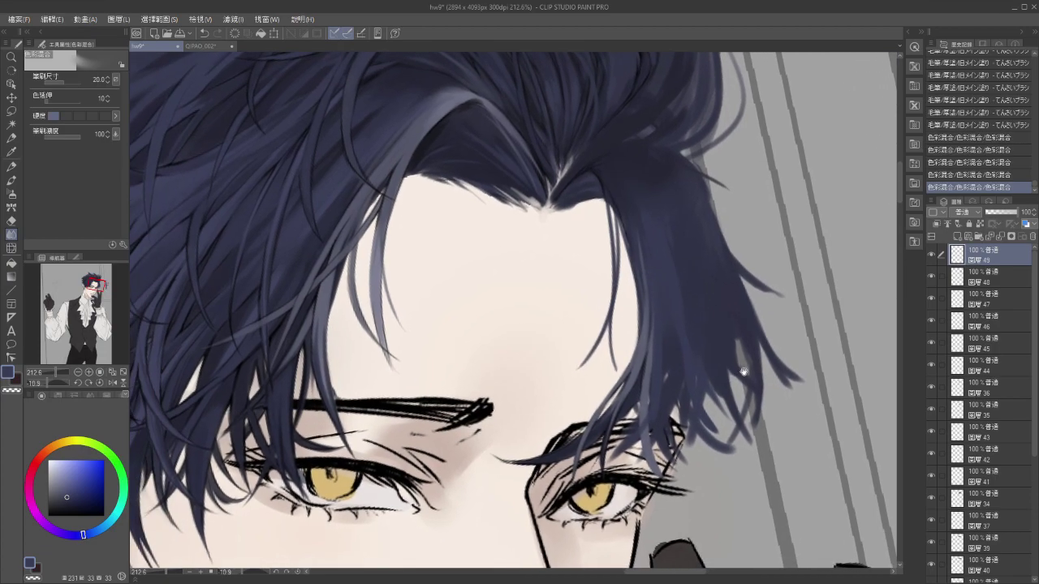
Blend the remaining hard strokes down the temple lock toward its tips and check the result against the whole head.
{"action": "left_click_drag", "start_coordinate": [680, 260], "coordinate": [686, 324]}
{"action": "mouse_move", "coordinate": [717, 352]}
{"action": "left_mouse_down"}
{"action": "mouse_move", "coordinate": [720, 308]}
{"action": "mouse_move", "coordinate": [731, 352]}
{"action": "left_mouse_up"}
{"action": "left_click_drag", "start_coordinate": [669, 216], "coordinate": [654, 210]}
{"action": "mouse_move", "coordinate": [738, 337]}
{"action": "left_mouse_down"}
{"action": "mouse_move", "coordinate": [714, 376]}
{"action": "mouse_move", "coordinate": [644, 335]}
{"action": "mouse_move", "coordinate": [636, 317]}
{"action": "left_mouse_up"}
{"action": "mouse_move", "coordinate": [678, 352]}
{"action": "left_mouse_down"}
{"action": "mouse_move", "coordinate": [676, 313]}
{"action": "mouse_move", "coordinate": [697, 315]}
{"action": "mouse_move", "coordinate": [725, 355]}
{"action": "left_mouse_up"}
{"action": "left_click_drag", "start_coordinate": [609, 429], "coordinate": [639, 428]}
{"action": "scroll", "coordinate": [641, 430], "scroll_direction": "down", "scroll_amount": 3}
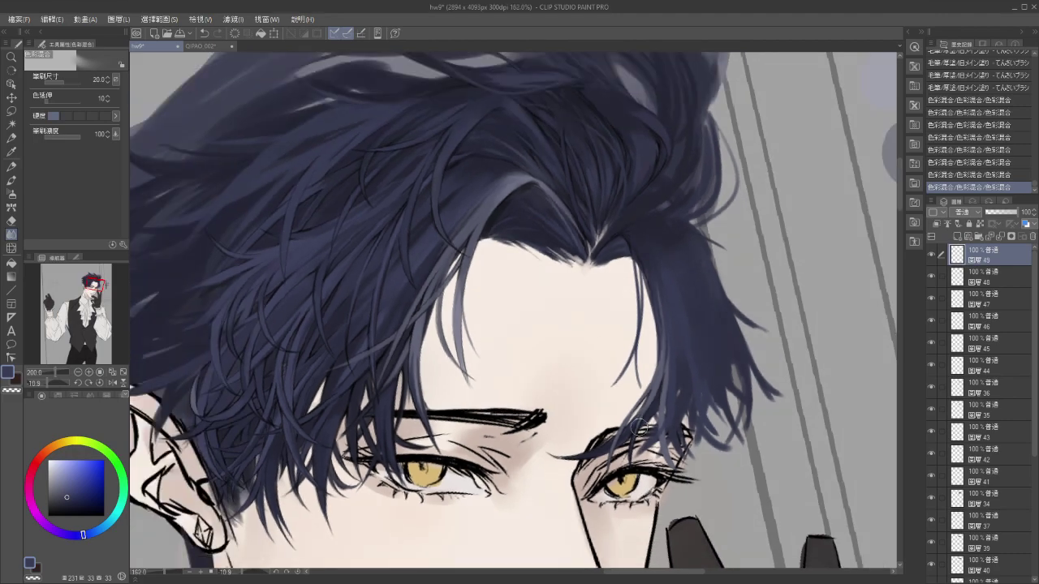
{"action": "scroll", "coordinate": [643, 400], "scroll_direction": "right", "scroll_amount": 2}
{"action": "scroll", "coordinate": [643, 400], "scroll_direction": "down", "scroll_amount": 2}
{"action": "scroll", "coordinate": [643, 400], "scroll_direction": "right", "scroll_amount": 2}
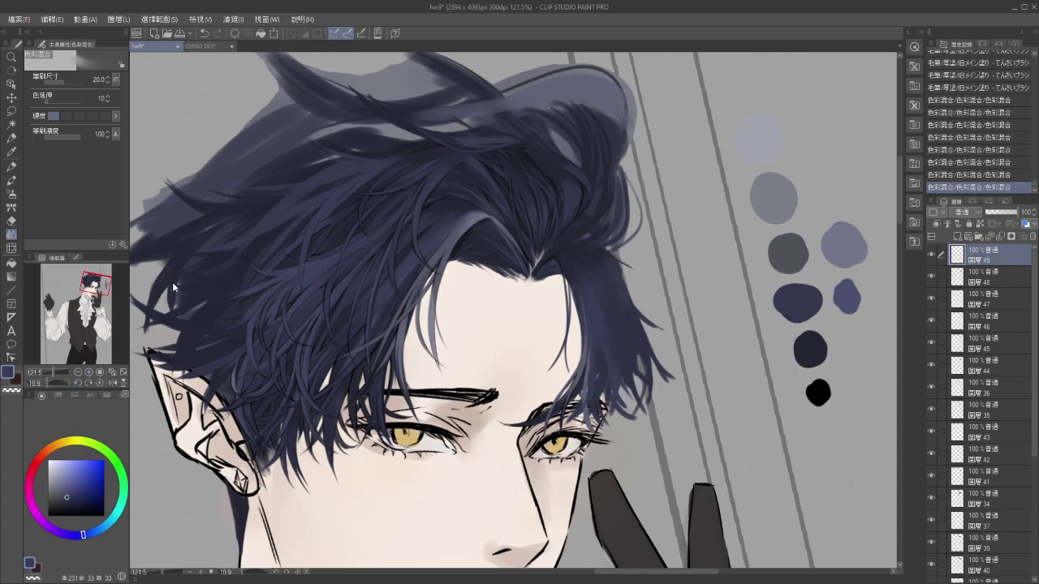
Switch to the blurring paint brush at size 42.9 and lay a soft blue stroke down the upper temple lock, undoing unsuitable attempts.
{"action": "key", "text": "b"}
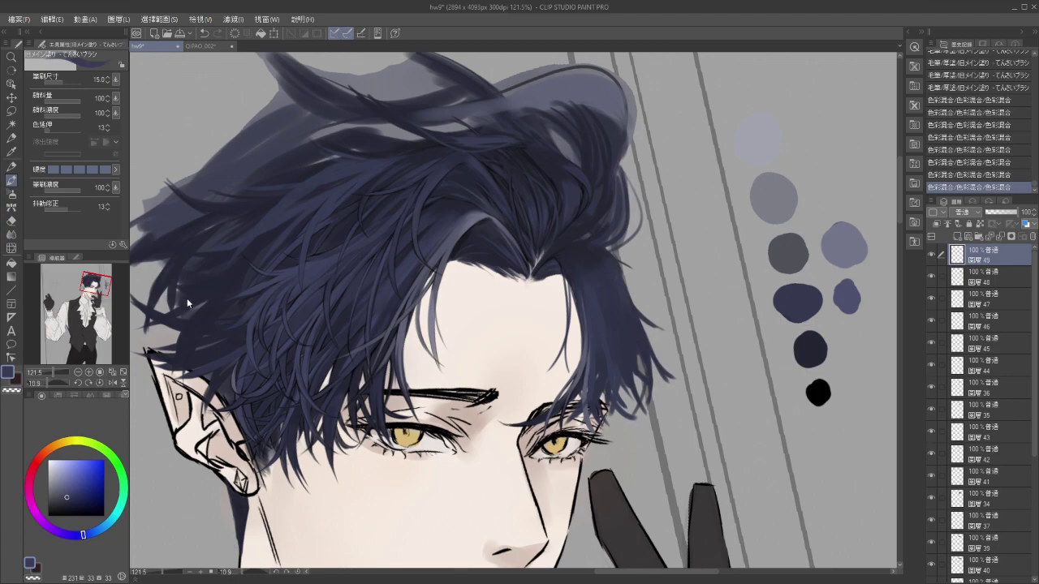
{"action": "key", "text": "b"}
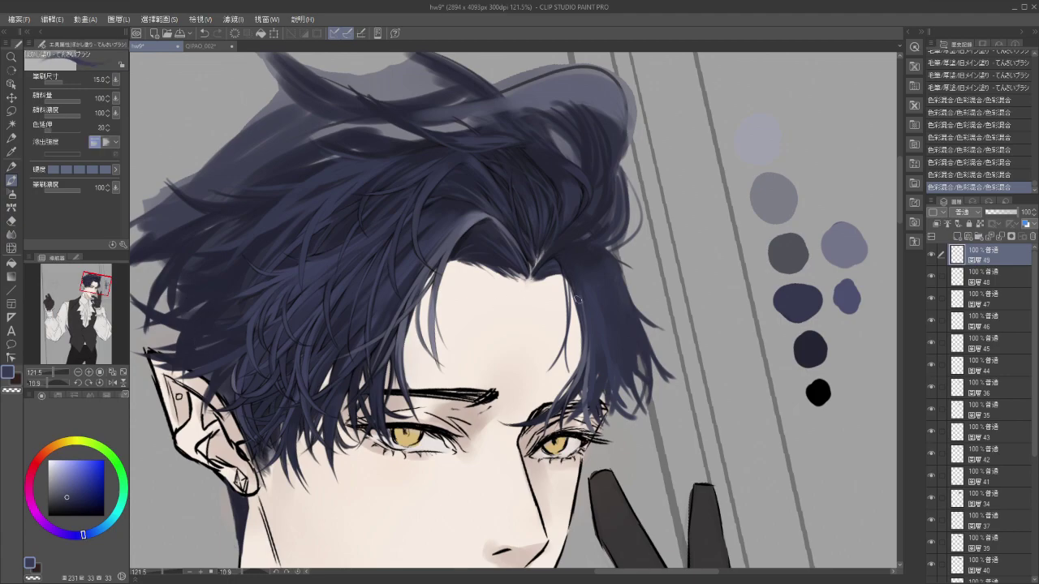
{"action": "left_click_drag", "start_coordinate": [606, 313], "coordinate": [590, 300]}
{"action": "left_click_drag", "start_coordinate": [573, 266], "coordinate": [579, 292]}
{"action": "key", "text": "ctrl+z"}
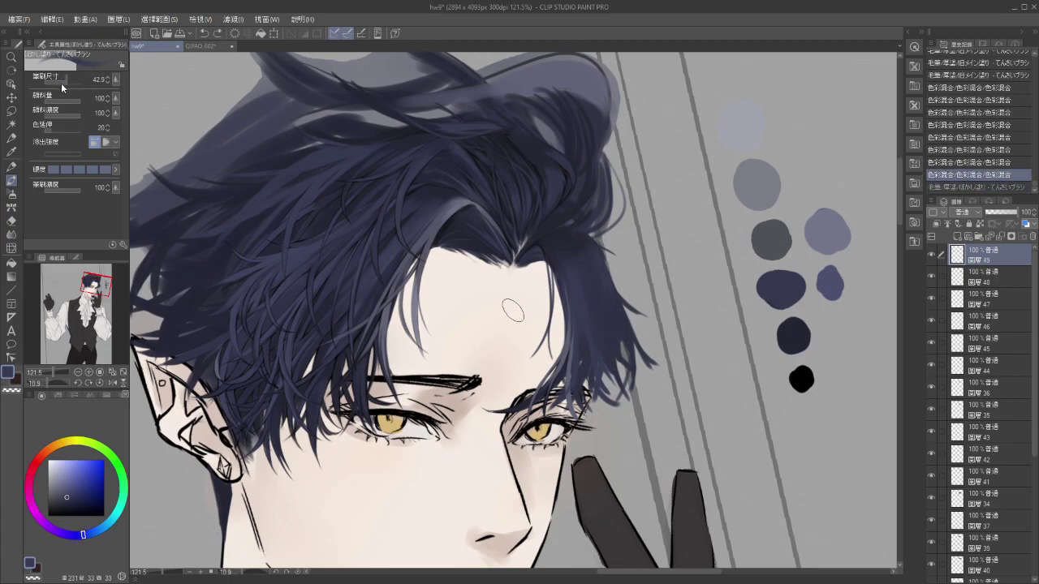
{"action": "left_click_drag", "start_coordinate": [571, 245], "coordinate": [598, 277]}
{"action": "mouse_move", "coordinate": [583, 250]}
{"action": "left_mouse_down"}
{"action": "mouse_move", "coordinate": [604, 282]}
{"action": "mouse_move", "coordinate": [567, 243]}
{"action": "mouse_move", "coordinate": [582, 263]}
{"action": "mouse_move", "coordinate": [581, 247]}
{"action": "mouse_move", "coordinate": [581, 296]}
{"action": "left_mouse_up"}
{"action": "key", "text": "ctrl+z"}
{"action": "key", "text": "ctrl+z"}
{"action": "mouse_move", "coordinate": [571, 246]}
{"action": "left_mouse_down"}
{"action": "mouse_move", "coordinate": [589, 265]}
{"action": "mouse_move", "coordinate": [567, 254]}
{"action": "mouse_move", "coordinate": [591, 297]}
{"action": "left_mouse_up"}
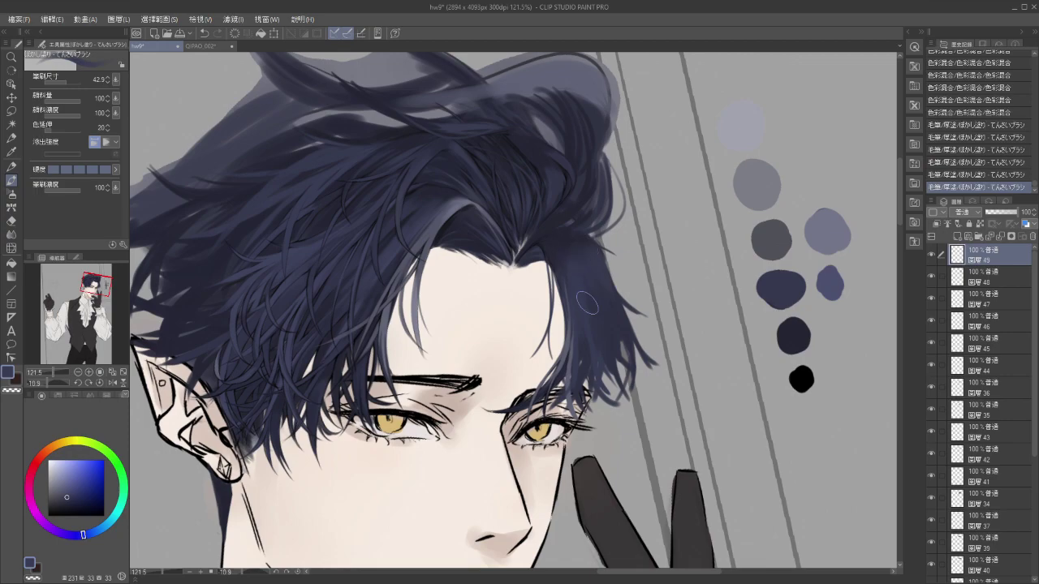
Build up several soft blue strokes from the temple lock's root down its outer half to even out the tone.
{"action": "mouse_move", "coordinate": [581, 243]}
{"action": "left_mouse_down"}
{"action": "mouse_move", "coordinate": [599, 279]}
{"action": "mouse_move", "coordinate": [555, 332]}
{"action": "mouse_move", "coordinate": [557, 284]}
{"action": "mouse_move", "coordinate": [592, 243]}
{"action": "mouse_move", "coordinate": [607, 304]}
{"action": "left_mouse_up"}
{"action": "key", "text": "ctrl+z"}
{"action": "mouse_move", "coordinate": [573, 263]}
{"action": "left_mouse_down"}
{"action": "mouse_move", "coordinate": [583, 318]}
{"action": "mouse_move", "coordinate": [586, 273]}
{"action": "left_mouse_up"}
{"action": "left_click_drag", "start_coordinate": [584, 218], "coordinate": [610, 288]}
{"action": "left_click_drag", "start_coordinate": [592, 226], "coordinate": [621, 305]}
{"action": "mouse_move", "coordinate": [584, 245]}
{"action": "left_mouse_down"}
{"action": "mouse_move", "coordinate": [612, 290]}
{"action": "mouse_move", "coordinate": [607, 310]}
{"action": "left_mouse_up"}
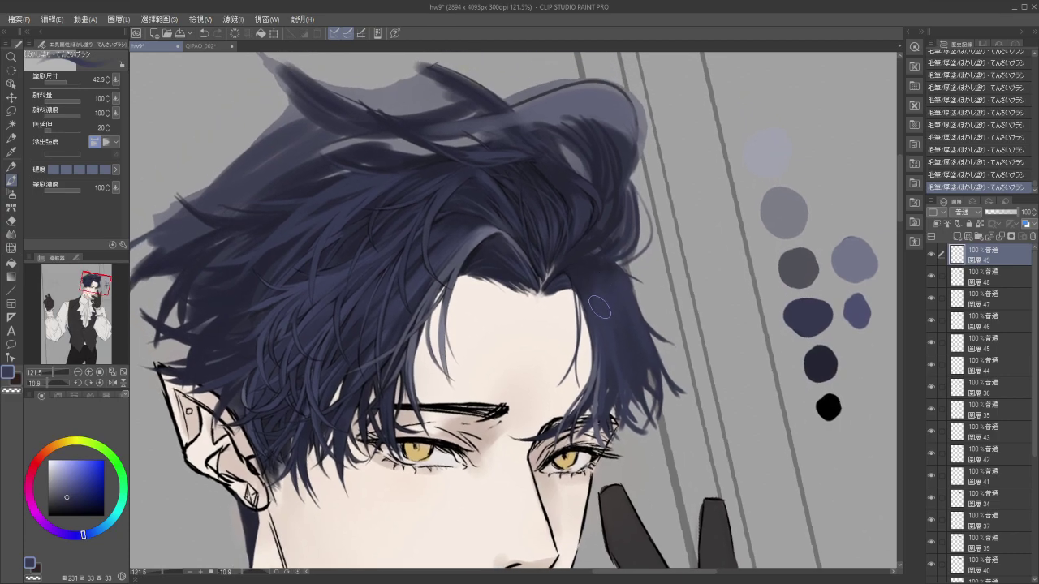
{"action": "left_click_drag", "start_coordinate": [600, 326], "coordinate": [575, 271]}
{"action": "mouse_move", "coordinate": [615, 352]}
{"action": "left_mouse_down"}
{"action": "mouse_move", "coordinate": [628, 319]}
{"action": "mouse_move", "coordinate": [625, 337]}
{"action": "left_mouse_up"}
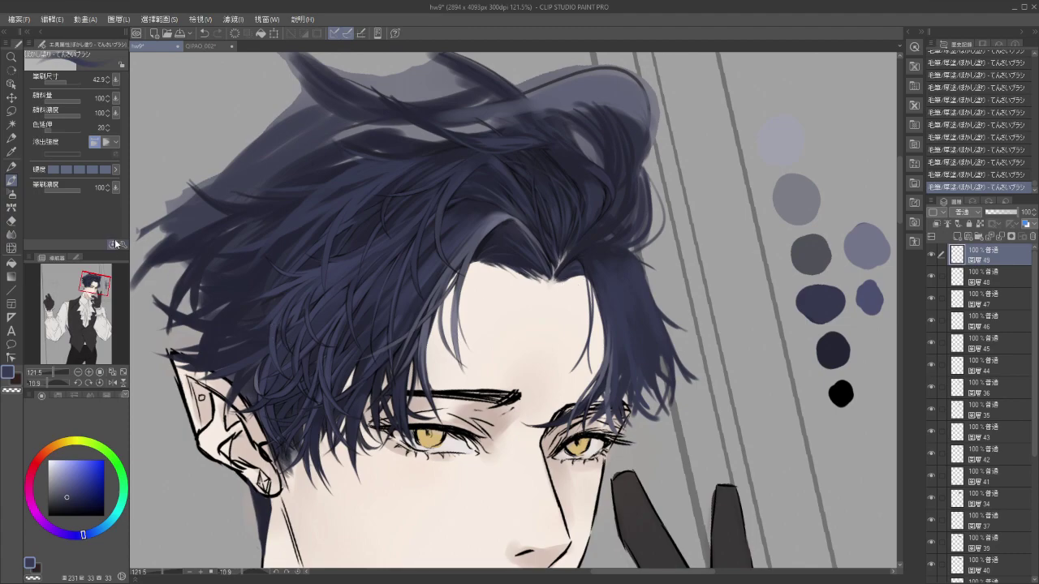
Pick a near-black blue and try a stroke across the temple lock's root at brush size 20.5.
{"action": "left_click_drag", "start_coordinate": [65, 79], "coordinate": [63, 80]}
{"action": "left_click_drag", "start_coordinate": [60, 512], "coordinate": [65, 533]}
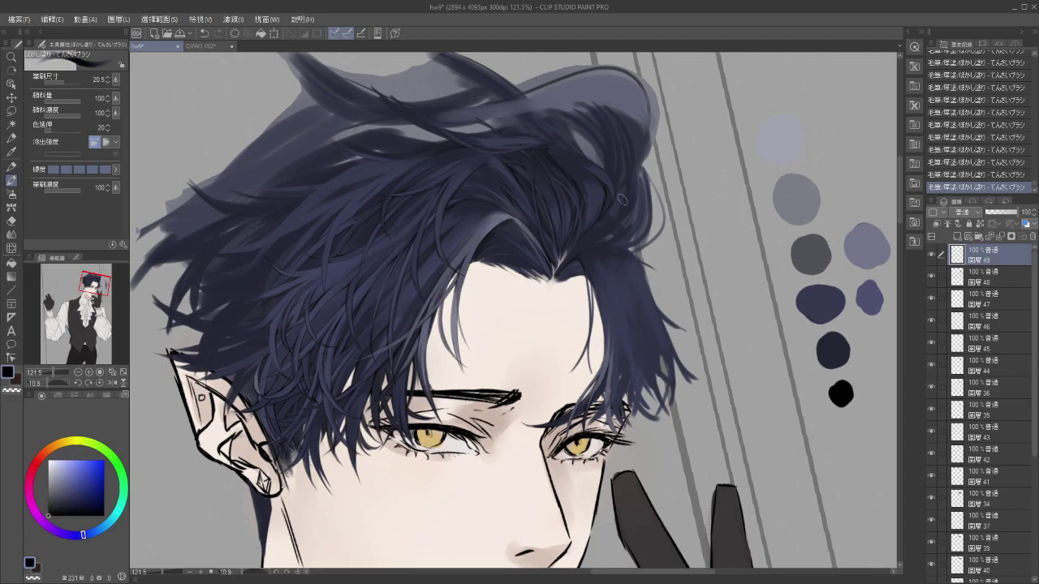
{"action": "left_click_drag", "start_coordinate": [577, 252], "coordinate": [612, 241]}
{"action": "key", "text": "ctrl+z"}
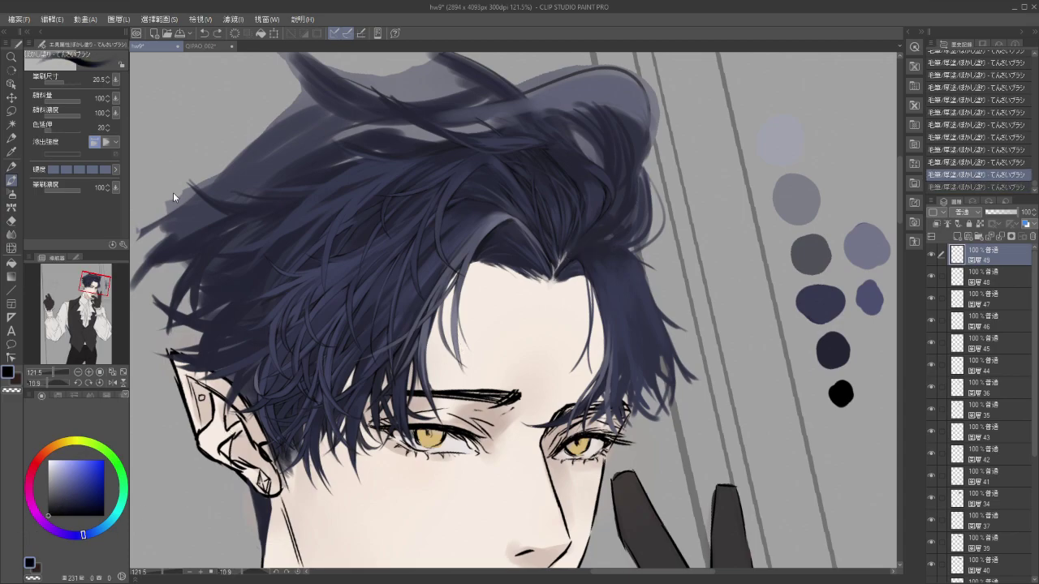
Draw fine near-black lines along the top of the temple lock beside the parting with the main paint brush at size 5.
{"action": "left_click", "coordinate": [199, 311]}
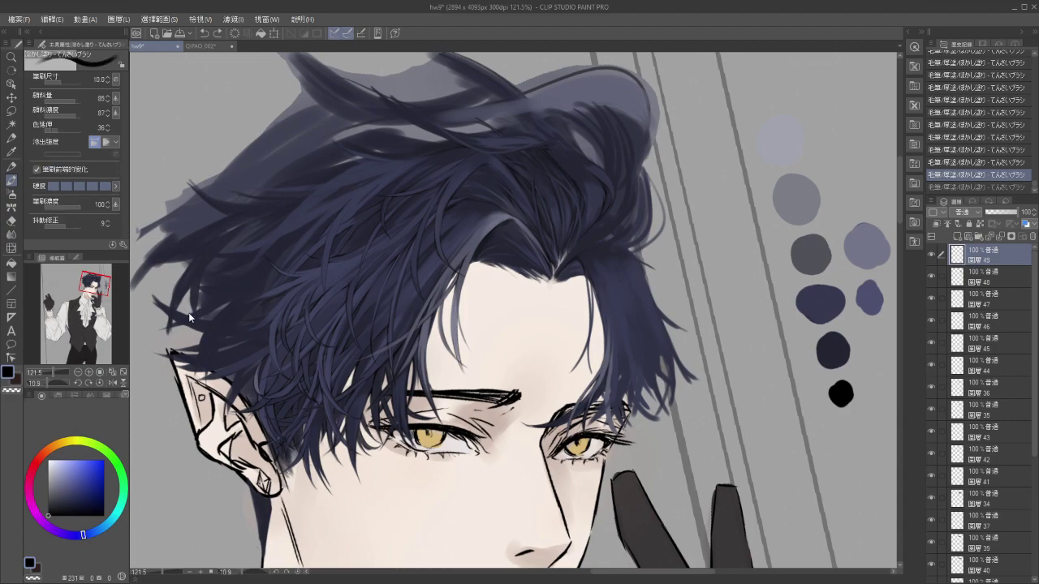
{"action": "key", "text": "b"}
{"action": "scroll", "coordinate": [575, 292], "scroll_direction": "up", "scroll_amount": 3}
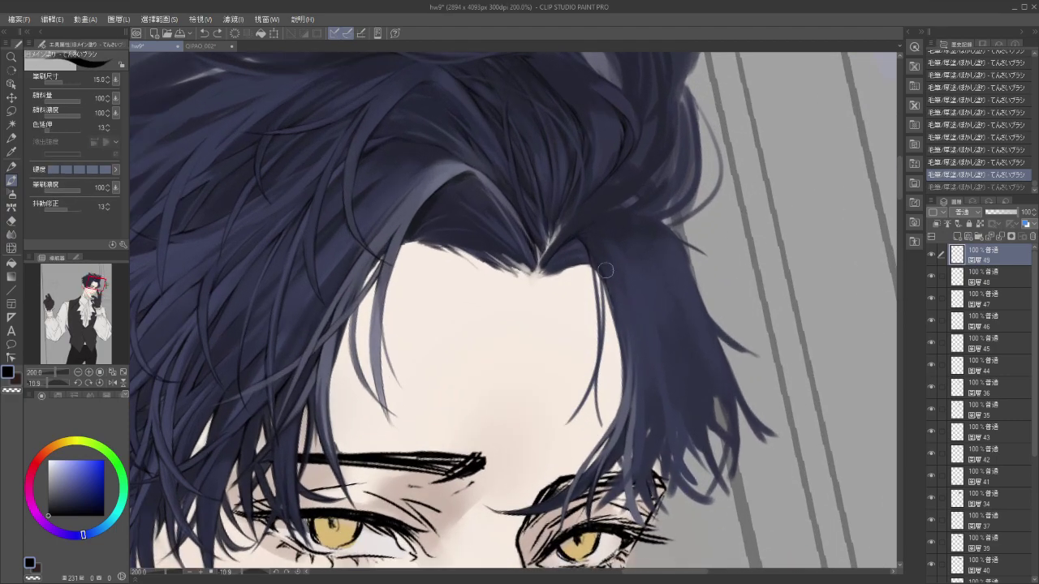
{"action": "left_click_drag", "start_coordinate": [601, 266], "coordinate": [579, 353]}
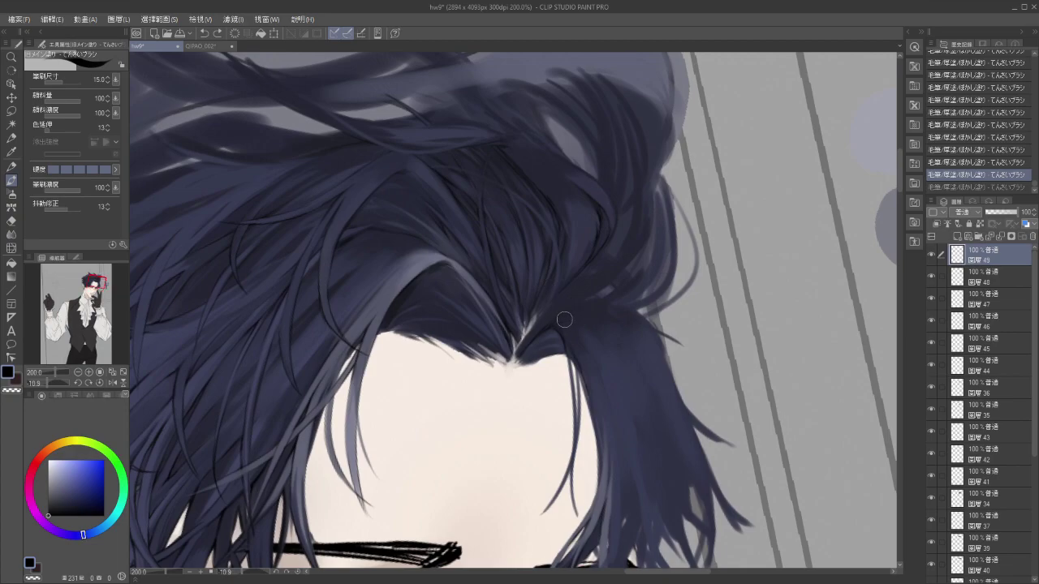
{"action": "key", "text": "i"}
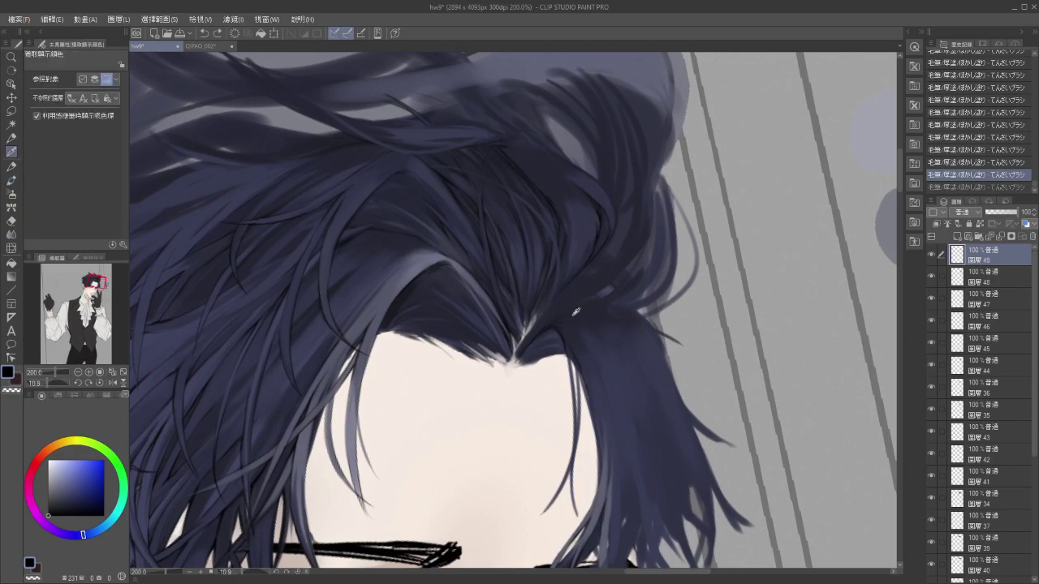
{"action": "key", "text": "b"}
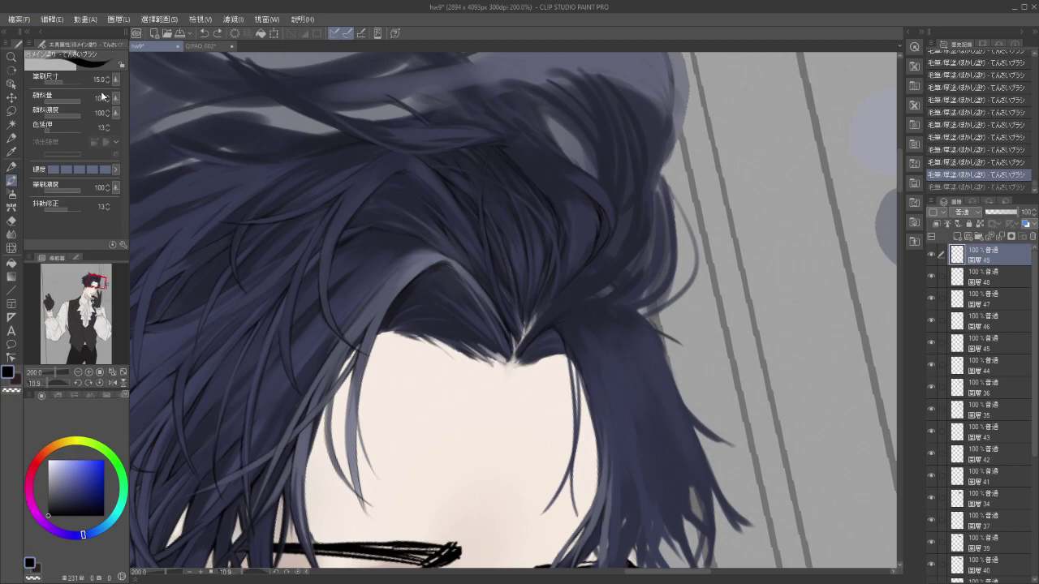
{"action": "type", "text": "5"}
{"action": "key", "text": "Return"}
{"action": "mouse_move", "coordinate": [554, 317]}
{"action": "left_mouse_down"}
{"action": "mouse_move", "coordinate": [583, 317]}
{"action": "mouse_move", "coordinate": [555, 326]}
{"action": "mouse_move", "coordinate": [585, 309]}
{"action": "mouse_move", "coordinate": [652, 352]}
{"action": "left_mouse_up"}
{"action": "key", "text": "ctrl+z"}
{"action": "key", "text": "ctrl+z"}
{"action": "left_click_drag", "start_coordinate": [600, 307], "coordinate": [651, 331]}
{"action": "mouse_move", "coordinate": [556, 314]}
{"action": "left_mouse_down"}
{"action": "mouse_move", "coordinate": [509, 360]}
{"action": "mouse_move", "coordinate": [536, 322]}
{"action": "mouse_move", "coordinate": [514, 360]}
{"action": "mouse_move", "coordinate": [531, 324]}
{"action": "mouse_move", "coordinate": [504, 368]}
{"action": "left_mouse_up"}
{"action": "key", "text": "ctrl+z"}
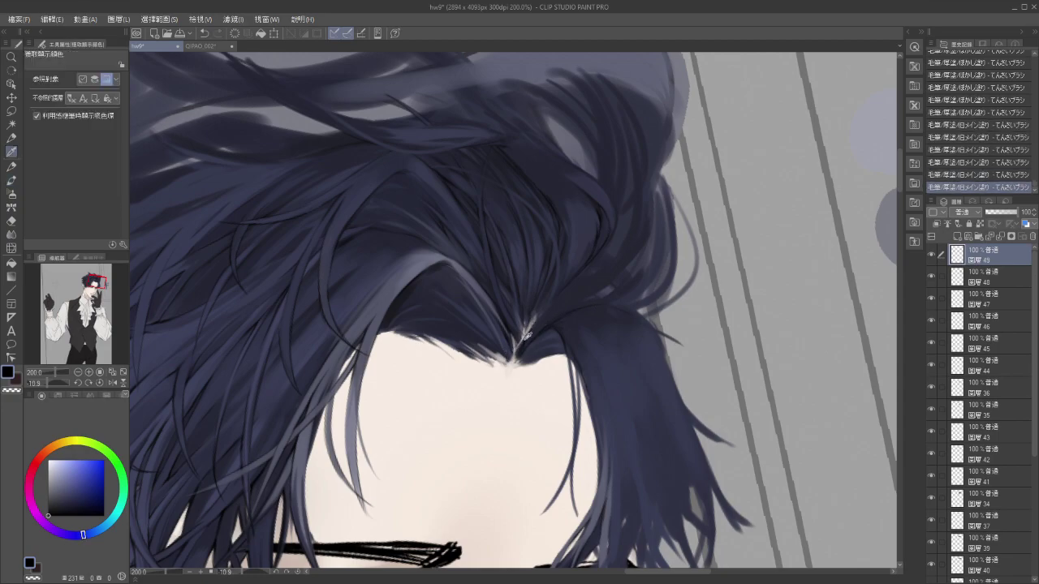
Sample the pale scalp color at the parting and draw thin light lines along it, undoing the extra strokes below.
{"action": "left_click", "coordinate": [524, 334], "text": "alt"}
{"action": "left_click_drag", "start_coordinate": [525, 336], "coordinate": [514, 355]}
{"action": "mouse_move", "coordinate": [526, 333]}
{"action": "left_mouse_down"}
{"action": "mouse_move", "coordinate": [515, 352]}
{"action": "mouse_move", "coordinate": [524, 364]}
{"action": "left_mouse_up"}
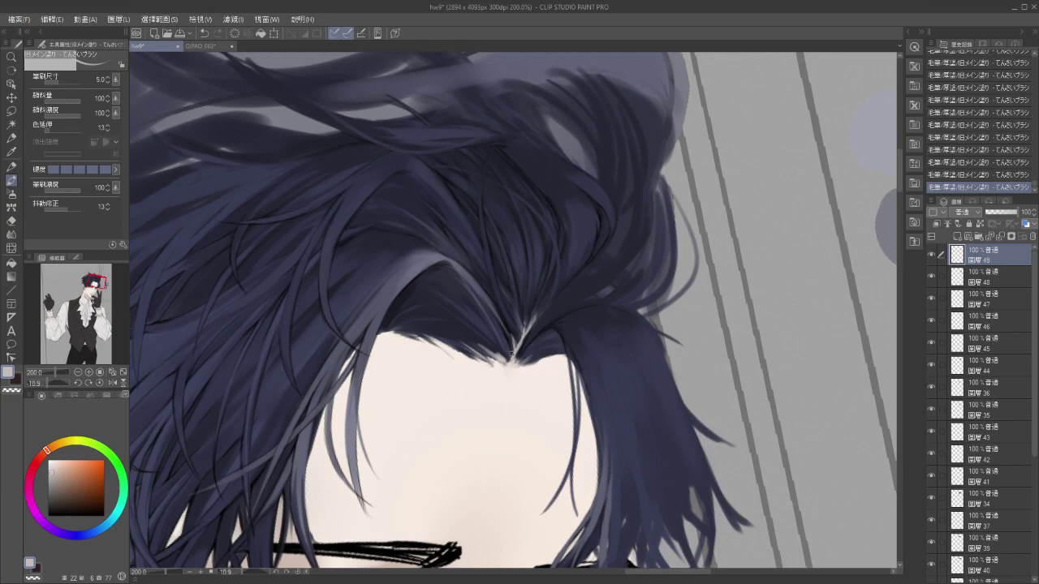
{"action": "key", "text": "ctrl+z"}
{"action": "key", "text": "ctrl+y"}
{"action": "left_click_drag", "start_coordinate": [531, 413], "coordinate": [557, 425]}
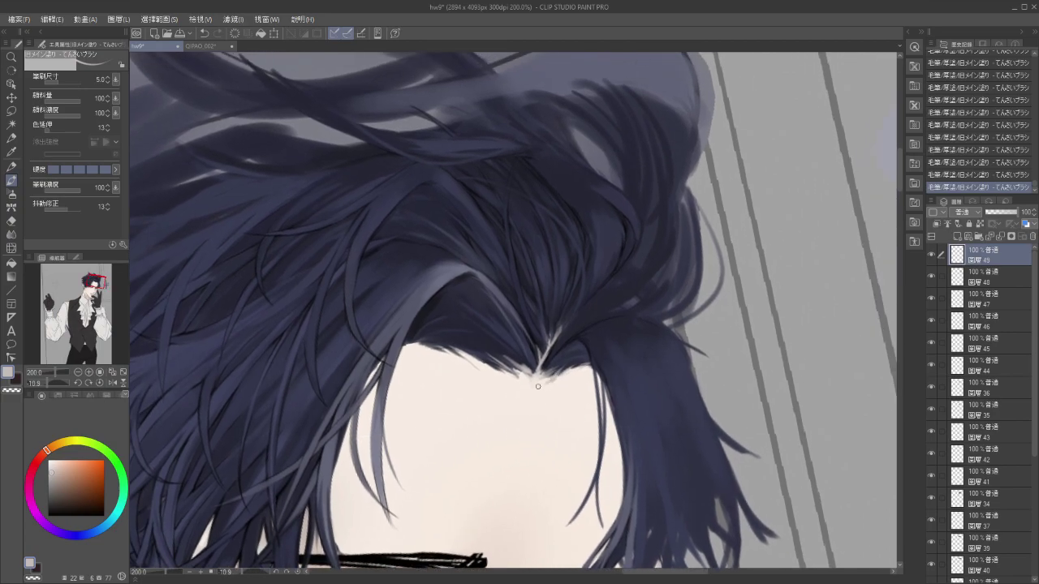
{"action": "key", "text": "ctrl+z"}
{"action": "key", "text": "ctrl+z"}
{"action": "mouse_move", "coordinate": [540, 398]}
{"action": "left_mouse_down"}
{"action": "mouse_move", "coordinate": [526, 418]}
{"action": "mouse_move", "coordinate": [492, 403]}
{"action": "mouse_move", "coordinate": [485, 324]}
{"action": "left_mouse_up"}
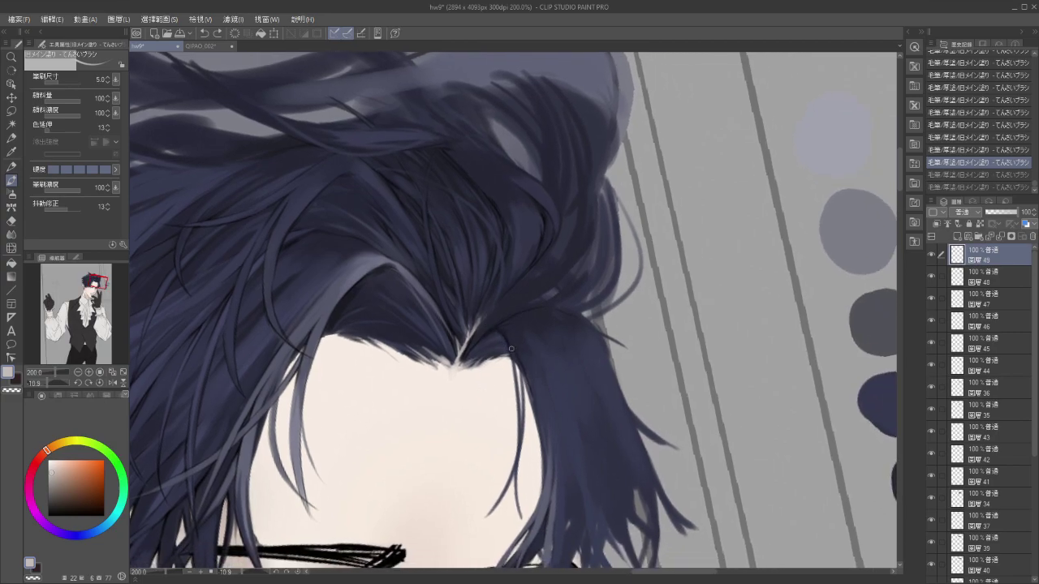
Sample dark blue beside the parting and paint strands from the temple lock's root down its middle at brush size 10, undoing misplaced strokes.
{"action": "left_click", "coordinate": [516, 342], "text": "alt"}
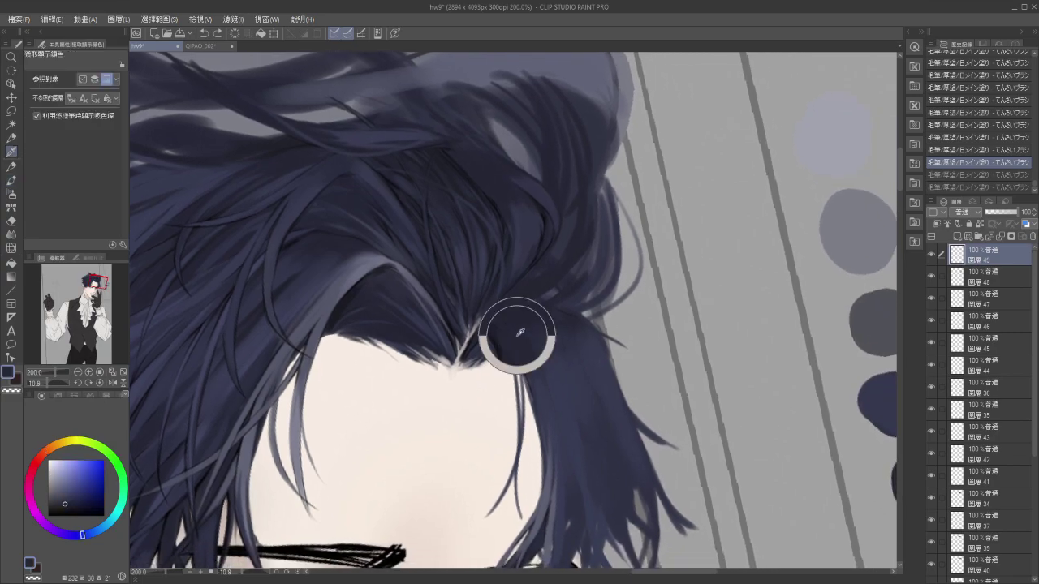
{"action": "key", "text": "ctrl+y"}
{"action": "key", "text": "ctrl+y"}
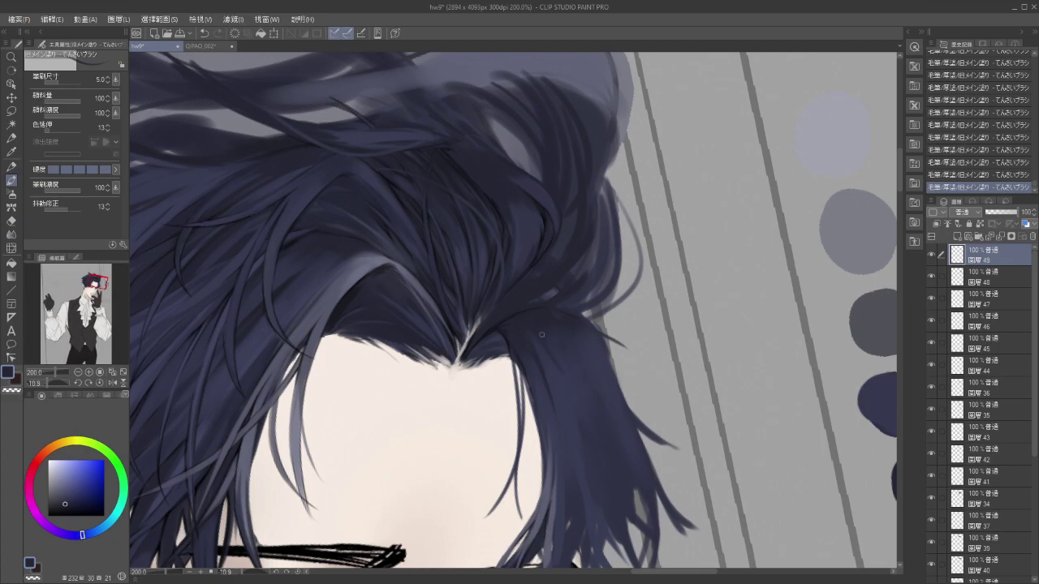
{"action": "key", "text": "ctrl+z"}
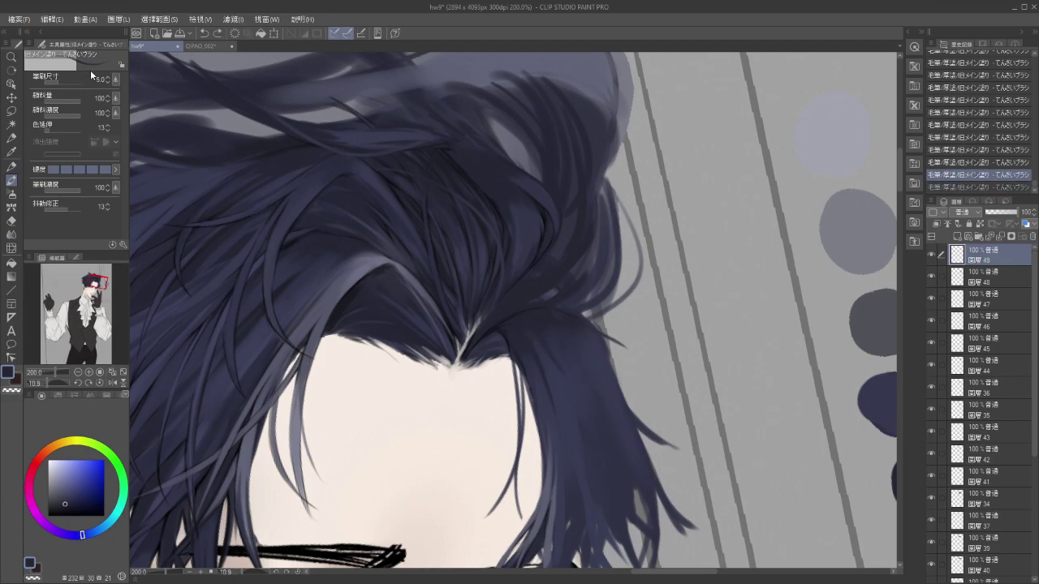
{"action": "key", "text": "]"}
{"action": "left_click_drag", "start_coordinate": [541, 329], "coordinate": [546, 349]}
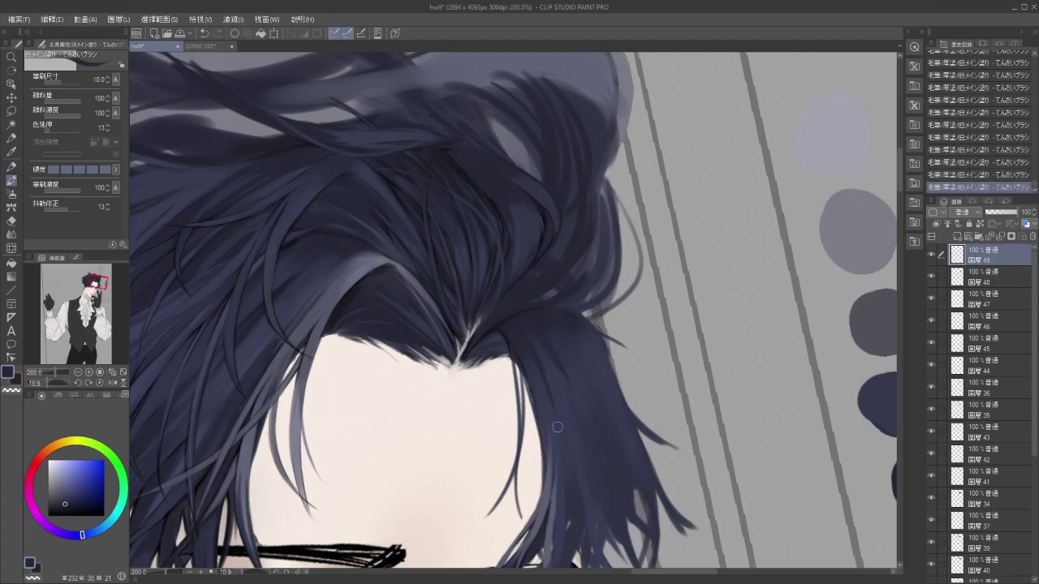
{"action": "left_click_drag", "start_coordinate": [566, 442], "coordinate": [550, 395]}
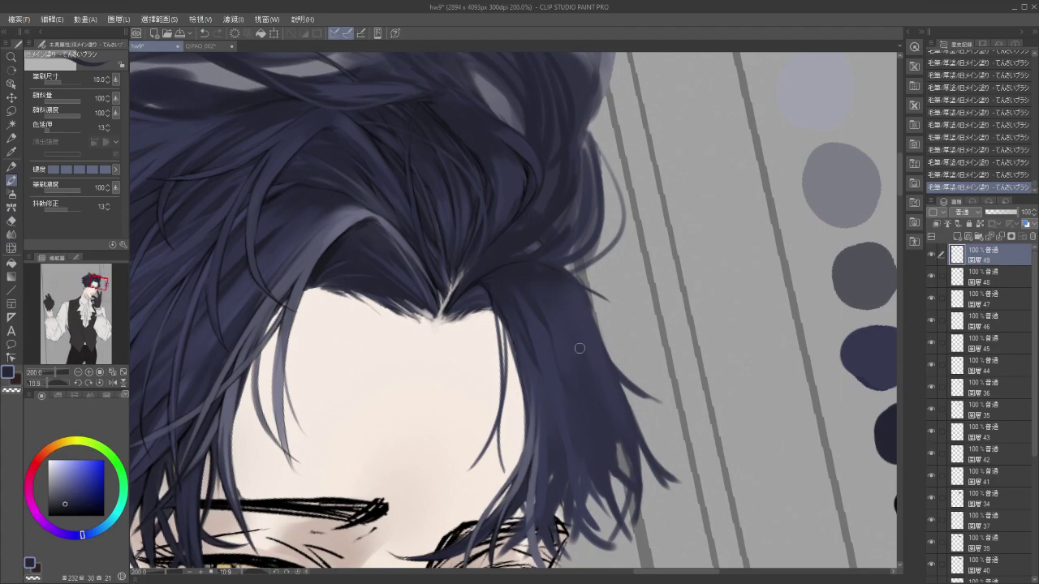
{"action": "key", "text": "ctrl+z"}
{"action": "left_click_drag", "start_coordinate": [549, 280], "coordinate": [573, 434]}
{"action": "key", "text": "ctrl+z"}
{"action": "left_click_drag", "start_coordinate": [556, 294], "coordinate": [554, 454]}
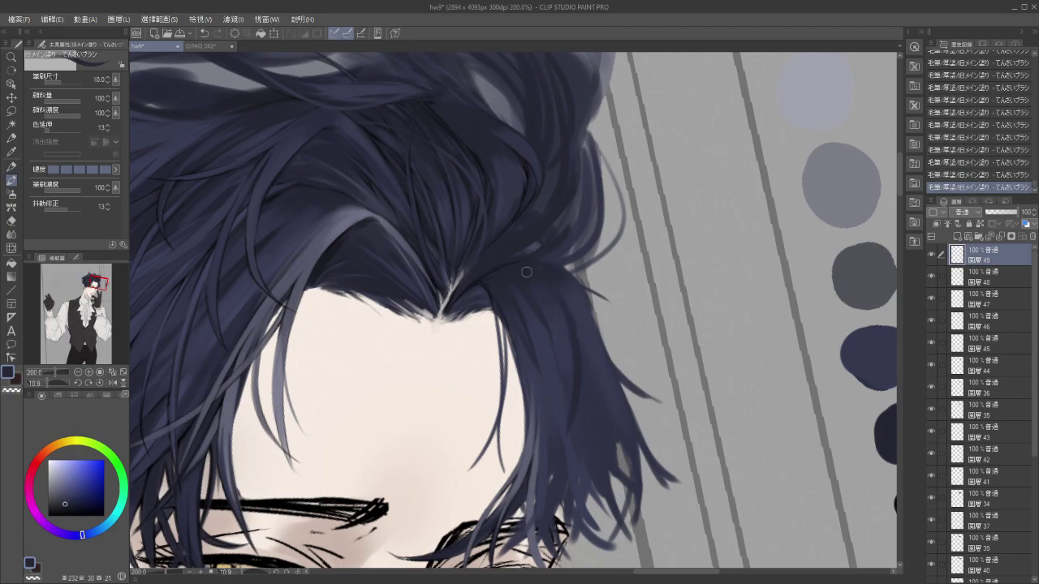
Blend the dark blue tones across the temple lock's root and middle with the color mixing tool at size 20.
{"action": "left_click_drag", "start_coordinate": [545, 305], "coordinate": [554, 347]}
{"action": "scroll", "coordinate": [600, 438], "scroll_direction": "down", "scroll_amount": 2}
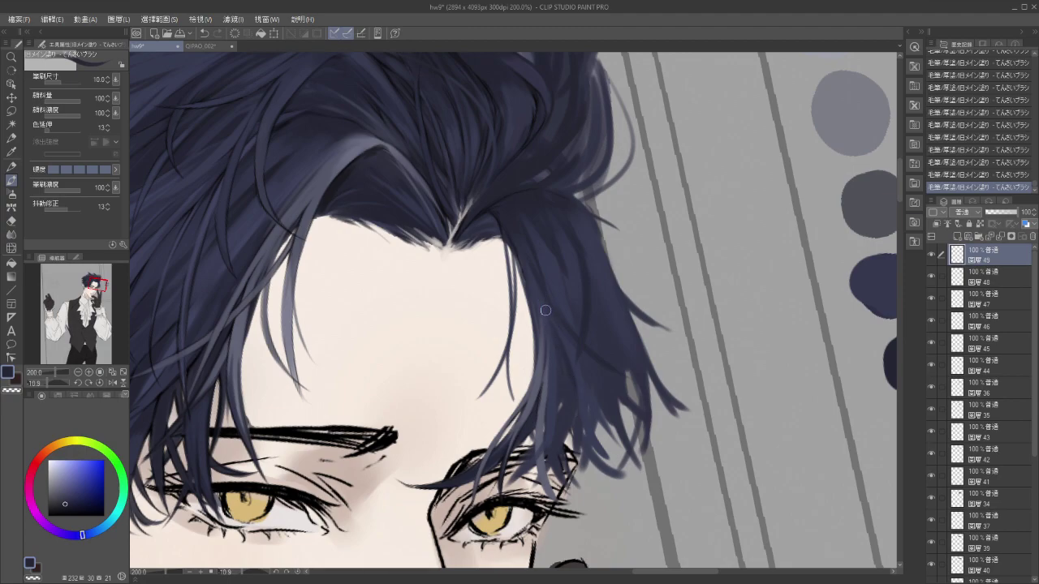
{"action": "left_click_drag", "start_coordinate": [612, 379], "coordinate": [568, 378]}
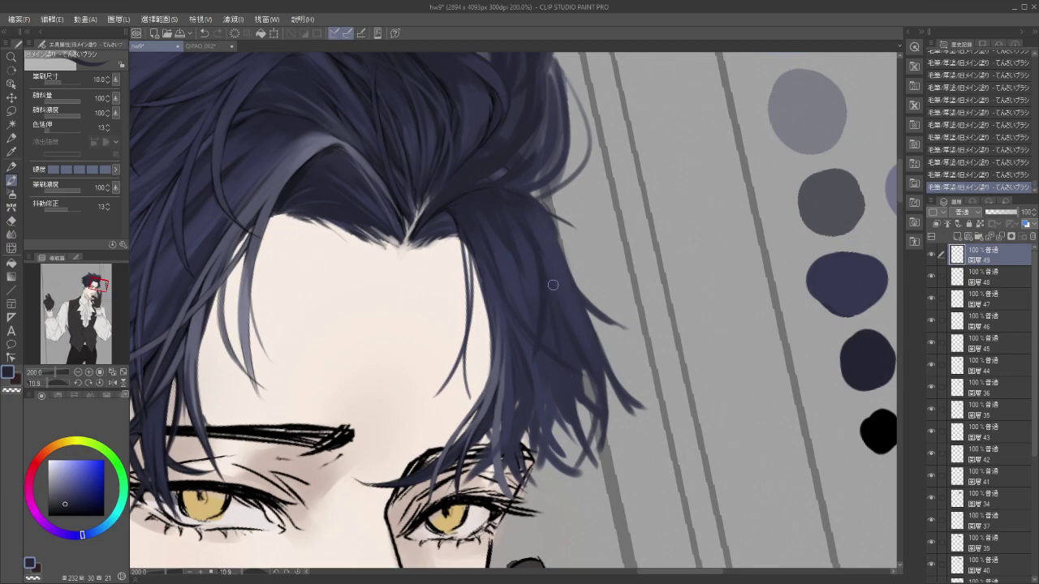
{"action": "left_click_drag", "start_coordinate": [558, 309], "coordinate": [545, 274]}
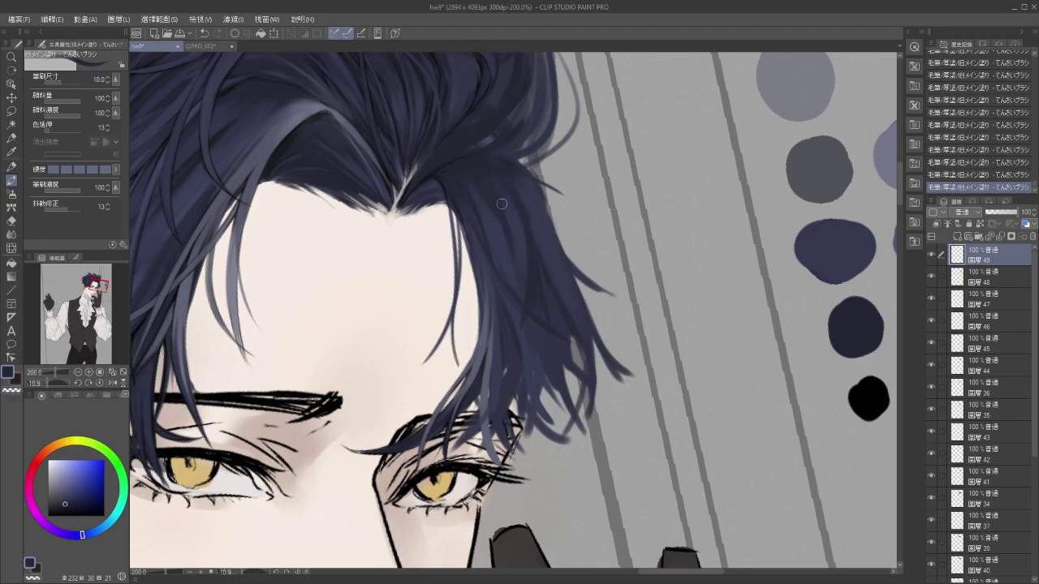
{"action": "left_click_drag", "start_coordinate": [504, 200], "coordinate": [536, 288]}
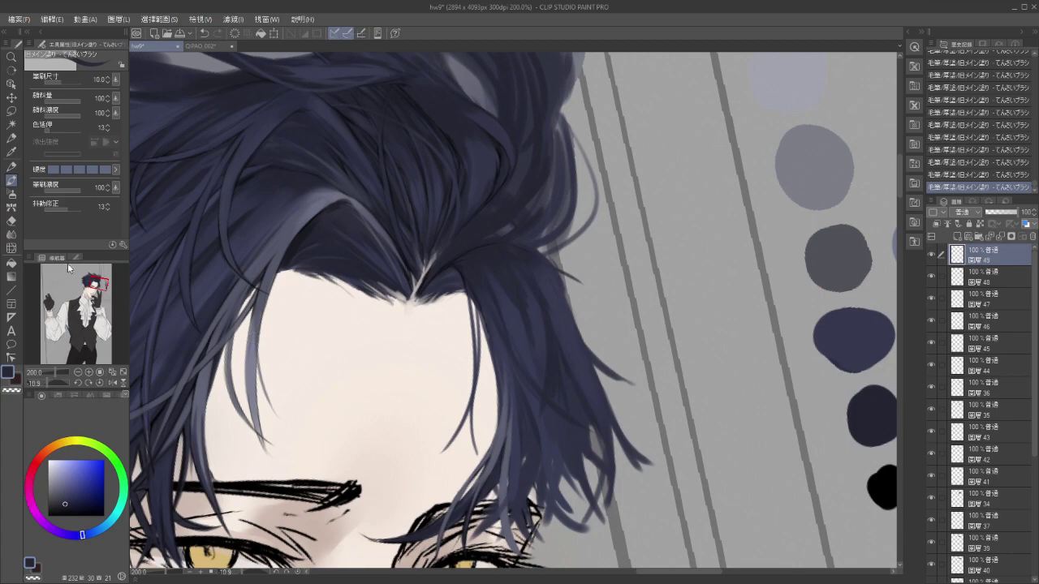
{"action": "left_click", "coordinate": [13, 236]}
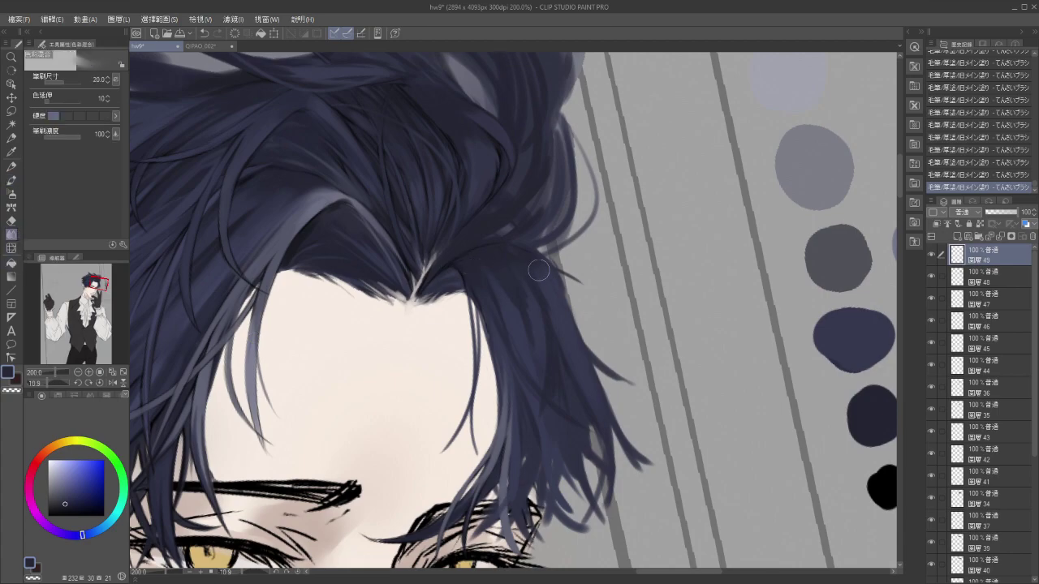
{"action": "mouse_move", "coordinate": [526, 290]}
{"action": "left_mouse_down"}
{"action": "mouse_move", "coordinate": [532, 300]}
{"action": "mouse_move", "coordinate": [540, 287]}
{"action": "mouse_move", "coordinate": [553, 308]}
{"action": "left_mouse_up"}
{"action": "mouse_move", "coordinate": [494, 281]}
{"action": "left_mouse_down"}
{"action": "mouse_move", "coordinate": [507, 314]}
{"action": "mouse_move", "coordinate": [485, 278]}
{"action": "left_mouse_up"}
{"action": "mouse_move", "coordinate": [487, 280]}
{"action": "left_mouse_down"}
{"action": "mouse_move", "coordinate": [537, 330]}
{"action": "mouse_move", "coordinate": [527, 312]}
{"action": "left_mouse_up"}
{"action": "left_click_drag", "start_coordinate": [529, 313], "coordinate": [544, 310]}
{"action": "mouse_move", "coordinate": [574, 346]}
{"action": "left_mouse_down"}
{"action": "mouse_move", "coordinate": [540, 285]}
{"action": "mouse_move", "coordinate": [527, 320]}
{"action": "left_mouse_up"}
{"action": "mouse_move", "coordinate": [535, 277]}
{"action": "left_mouse_down"}
{"action": "mouse_move", "coordinate": [542, 268]}
{"action": "mouse_move", "coordinate": [529, 281]}
{"action": "left_mouse_up"}
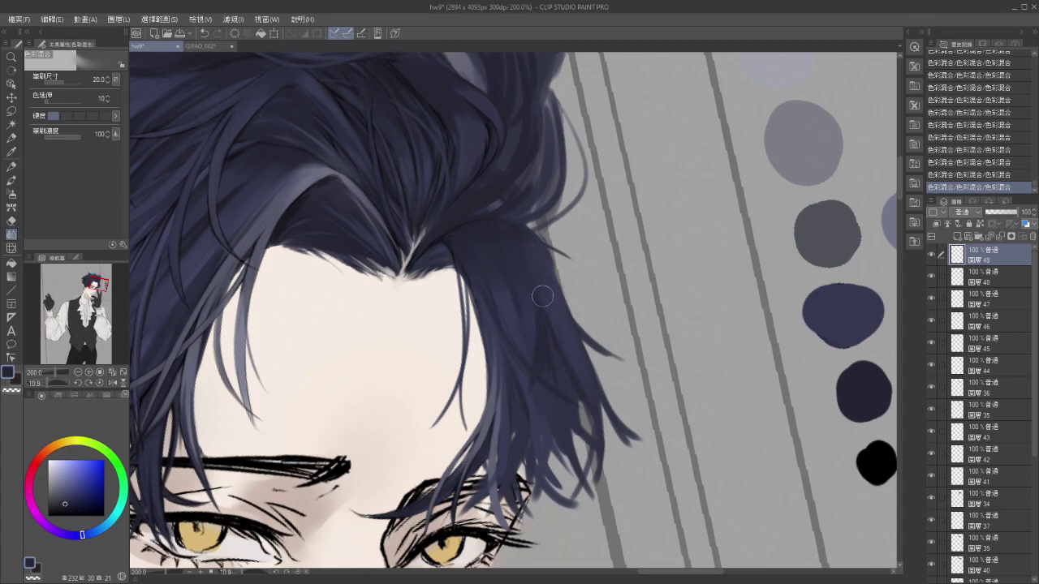
{"action": "mouse_move", "coordinate": [510, 303]}
{"action": "left_mouse_down"}
{"action": "mouse_move", "coordinate": [475, 296]}
{"action": "mouse_move", "coordinate": [521, 324]}
{"action": "left_mouse_up"}
Paint dark blue strands down the middle of the temple lock with the main paint brush at size 10.
{"action": "left_click", "coordinate": [11, 180]}
{"action": "left_click_drag", "start_coordinate": [491, 276], "coordinate": [514, 304]}
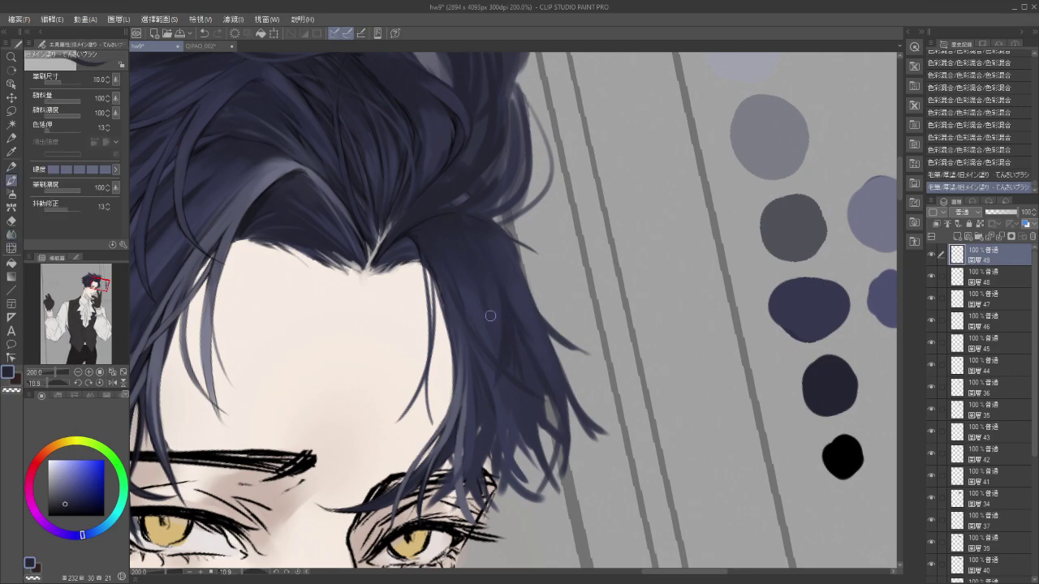
{"action": "mouse_move", "coordinate": [517, 341]}
{"action": "left_mouse_down"}
{"action": "mouse_move", "coordinate": [511, 324]}
{"action": "mouse_move", "coordinate": [526, 370]}
{"action": "left_mouse_up"}
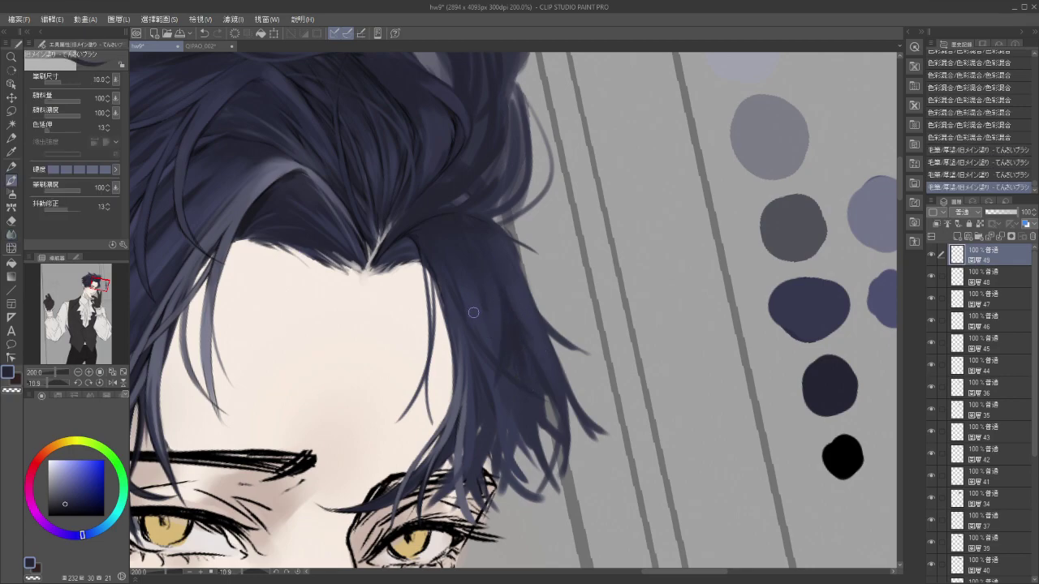
{"action": "mouse_move", "coordinate": [473, 346]}
{"action": "left_mouse_down"}
{"action": "mouse_move", "coordinate": [478, 410]}
{"action": "mouse_move", "coordinate": [473, 352]}
{"action": "mouse_move", "coordinate": [481, 393]}
{"action": "mouse_move", "coordinate": [484, 379]}
{"action": "left_mouse_up"}
{"action": "left_click_drag", "start_coordinate": [484, 379], "coordinate": [461, 328]}
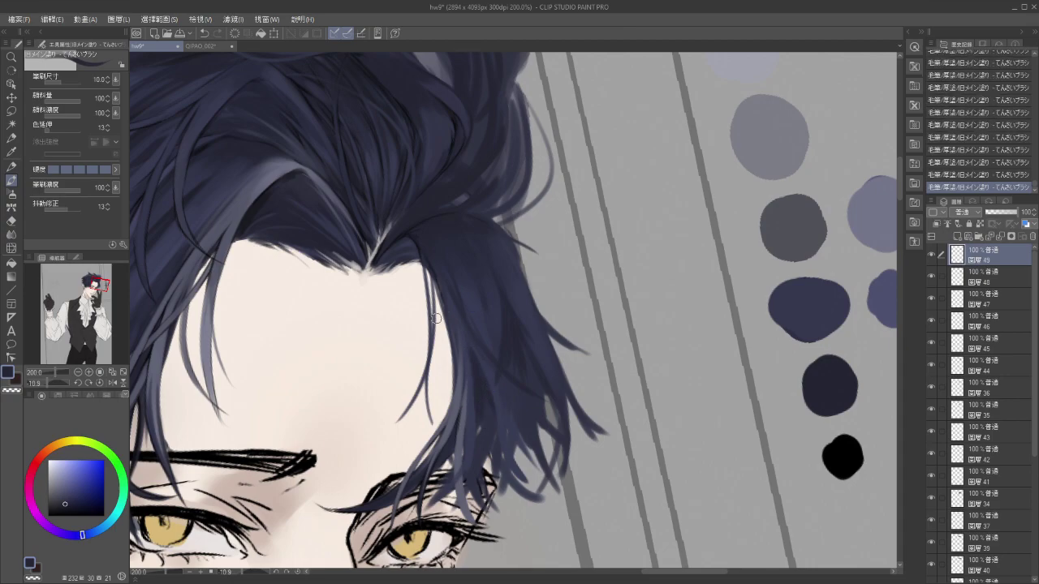
Draw thin dark strands along the temple lock's forehead-side edge, undoing the misplaced strokes.
{"action": "left_click_drag", "start_coordinate": [481, 384], "coordinate": [449, 299]}
{"action": "key", "text": "ctrl+z"}
{"action": "left_click_drag", "start_coordinate": [458, 354], "coordinate": [447, 294]}
{"action": "key", "text": "ctrl+z"}
{"action": "mouse_move", "coordinate": [455, 337]}
{"action": "left_mouse_down"}
{"action": "mouse_move", "coordinate": [448, 402]}
{"action": "mouse_move", "coordinate": [444, 364]}
{"action": "mouse_move", "coordinate": [453, 350]}
{"action": "mouse_move", "coordinate": [450, 401]}
{"action": "left_mouse_up"}
{"action": "key", "text": "ctrl+z"}
{"action": "left_click_drag", "start_coordinate": [451, 349], "coordinate": [440, 421]}
{"action": "key", "text": "ctrl+z"}
{"action": "left_click_drag", "start_coordinate": [449, 347], "coordinate": [445, 426]}
{"action": "mouse_move", "coordinate": [453, 349]}
{"action": "left_mouse_down"}
{"action": "mouse_move", "coordinate": [449, 422]}
{"action": "mouse_move", "coordinate": [488, 313]}
{"action": "mouse_move", "coordinate": [485, 288]}
{"action": "mouse_move", "coordinate": [480, 322]}
{"action": "left_mouse_up"}
{"action": "key", "text": "ctrl+z"}
{"action": "key", "text": "ctrl+z"}
{"action": "left_click_drag", "start_coordinate": [485, 258], "coordinate": [480, 308]}
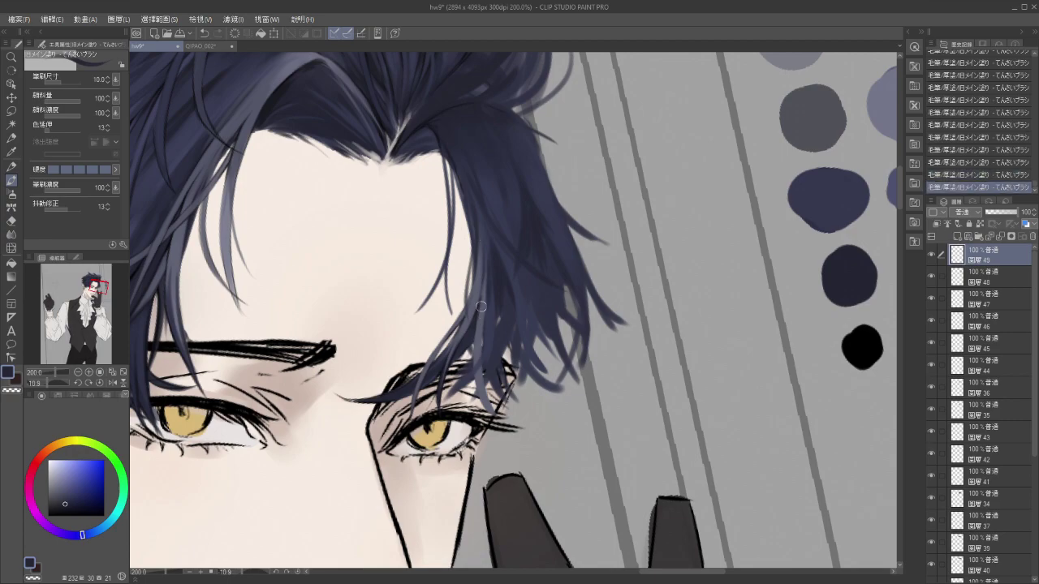
{"action": "key", "text": "ctrl+z"}
{"action": "left_click_drag", "start_coordinate": [482, 217], "coordinate": [509, 283]}
{"action": "key", "text": "ctrl+z"}
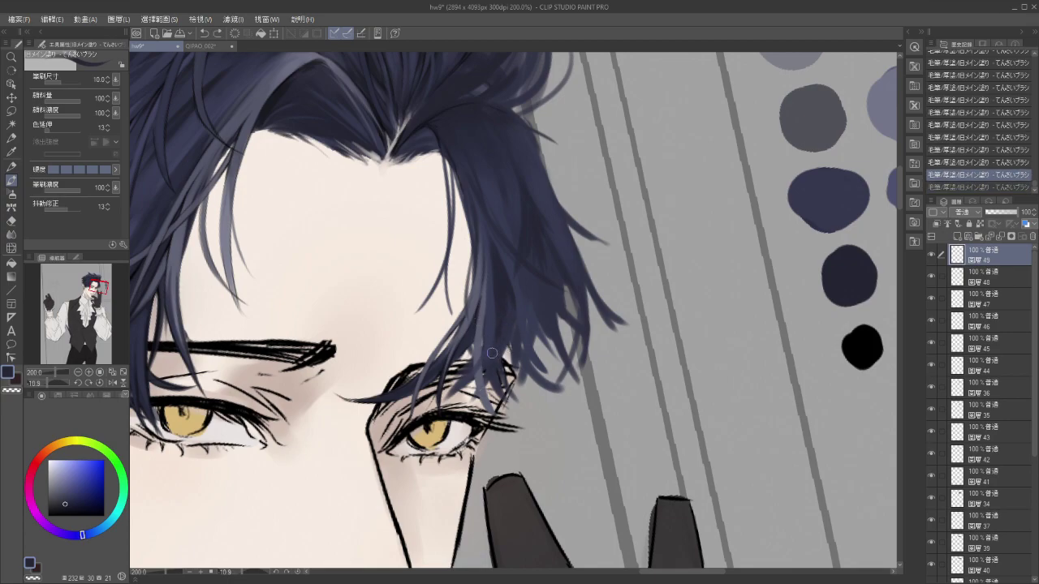
Paint dark blue strands with pointed tips across the temple lock's lower ends beside the far eye, undoing misplaced strokes.
{"action": "left_click_drag", "start_coordinate": [499, 259], "coordinate": [517, 350]}
{"action": "mouse_move", "coordinate": [501, 317]}
{"action": "left_mouse_down"}
{"action": "mouse_move", "coordinate": [513, 345]}
{"action": "mouse_move", "coordinate": [555, 373]}
{"action": "mouse_move", "coordinate": [555, 359]}
{"action": "left_mouse_up"}
{"action": "left_click_drag", "start_coordinate": [546, 314], "coordinate": [568, 390]}
{"action": "key", "text": "ctrl+z"}
{"action": "mouse_move", "coordinate": [558, 323]}
{"action": "left_mouse_down"}
{"action": "mouse_move", "coordinate": [583, 409]}
{"action": "mouse_move", "coordinate": [567, 361]}
{"action": "left_mouse_up"}
{"action": "left_click_drag", "start_coordinate": [564, 300], "coordinate": [590, 356]}
{"action": "key", "text": "ctrl+z"}
{"action": "left_click_drag", "start_coordinate": [571, 294], "coordinate": [614, 371]}
{"action": "mouse_move", "coordinate": [575, 318]}
{"action": "left_mouse_down"}
{"action": "mouse_move", "coordinate": [614, 383]}
{"action": "mouse_move", "coordinate": [613, 350]}
{"action": "mouse_move", "coordinate": [594, 362]}
{"action": "mouse_move", "coordinate": [632, 375]}
{"action": "mouse_move", "coordinate": [597, 355]}
{"action": "left_mouse_up"}
{"action": "left_click_drag", "start_coordinate": [583, 312], "coordinate": [585, 380]}
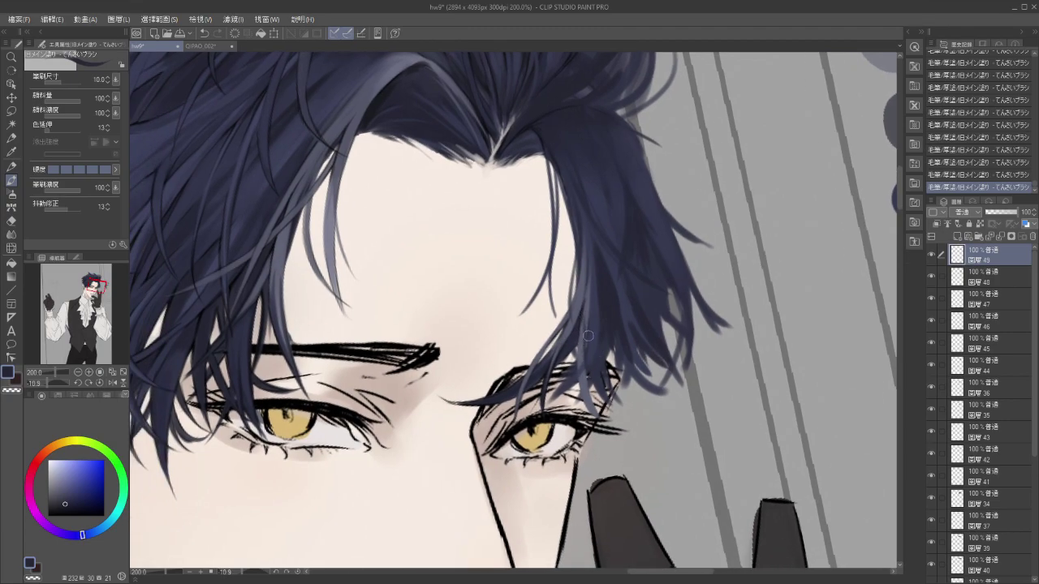
{"action": "mouse_move", "coordinate": [589, 323]}
{"action": "left_mouse_down"}
{"action": "mouse_move", "coordinate": [585, 375]}
{"action": "mouse_move", "coordinate": [605, 422]}
{"action": "left_mouse_up"}
{"action": "mouse_move", "coordinate": [585, 365]}
{"action": "left_mouse_down"}
{"action": "mouse_move", "coordinate": [593, 287]}
{"action": "mouse_move", "coordinate": [603, 337]}
{"action": "mouse_move", "coordinate": [586, 361]}
{"action": "mouse_move", "coordinate": [596, 287]}
{"action": "mouse_move", "coordinate": [595, 315]}
{"action": "mouse_move", "coordinate": [619, 363]}
{"action": "mouse_move", "coordinate": [619, 342]}
{"action": "mouse_move", "coordinate": [595, 364]}
{"action": "mouse_move", "coordinate": [602, 388]}
{"action": "left_mouse_up"}
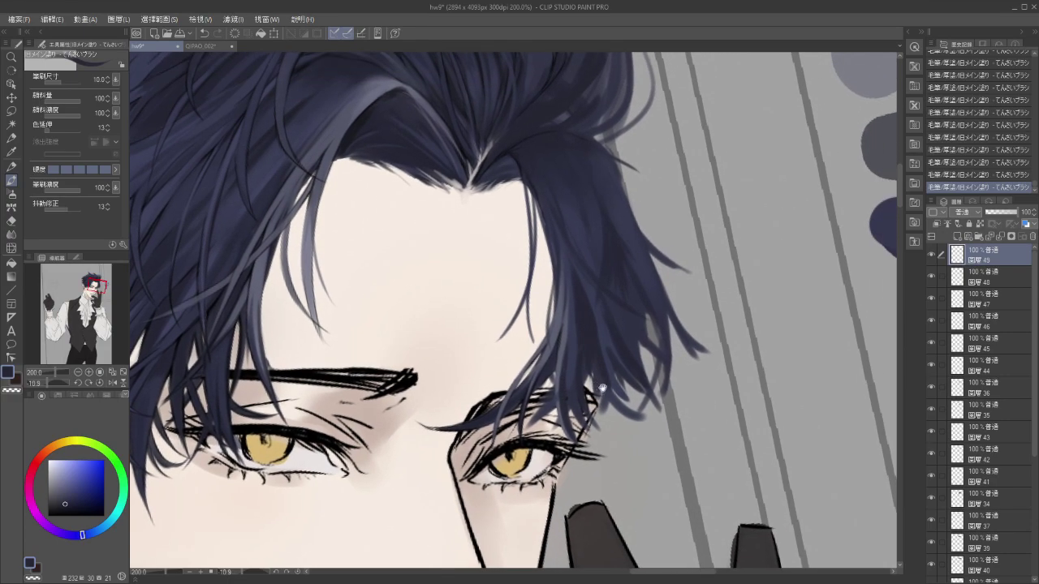
Sample lighter blue tones from the temple lock and try tapering strands down its forehead side, undoing misplaced strokes.
{"action": "left_click", "coordinate": [574, 349], "text": "alt"}
{"action": "left_click_drag", "start_coordinate": [573, 294], "coordinate": [591, 404]}
{"action": "key", "text": "ctrl+z"}
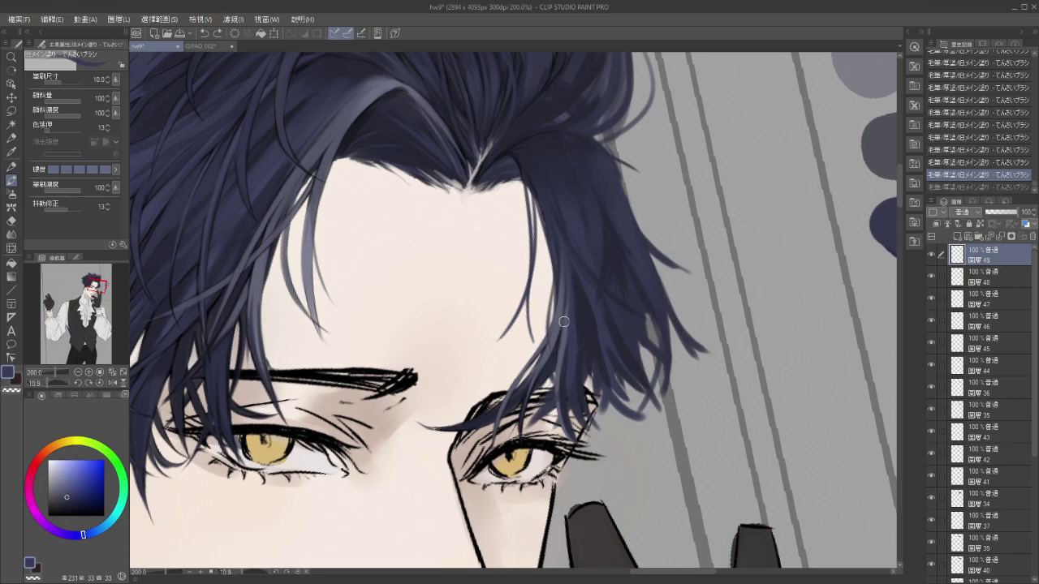
{"action": "left_click", "coordinate": [566, 319], "text": "alt"}
{"action": "left_click_drag", "start_coordinate": [566, 294], "coordinate": [579, 369]}
{"action": "key", "text": "ctrl+z"}
{"action": "left_click_drag", "start_coordinate": [568, 283], "coordinate": [593, 398]}
{"action": "key", "text": "ctrl+z"}
{"action": "left_click_drag", "start_coordinate": [570, 289], "coordinate": [599, 454]}
{"action": "key", "text": "ctrl+z"}
{"action": "left_click_drag", "start_coordinate": [568, 277], "coordinate": [597, 422]}
{"action": "key", "text": "ctrl+z"}
Paint a light blue-grey strand tapering down to the far eye's outer corner.
{"action": "mouse_move", "coordinate": [574, 350]}
{"action": "left_mouse_down"}
{"action": "mouse_move", "coordinate": [677, 340]}
{"action": "mouse_move", "coordinate": [692, 328]}
{"action": "mouse_move", "coordinate": [681, 435]}
{"action": "left_mouse_up"}
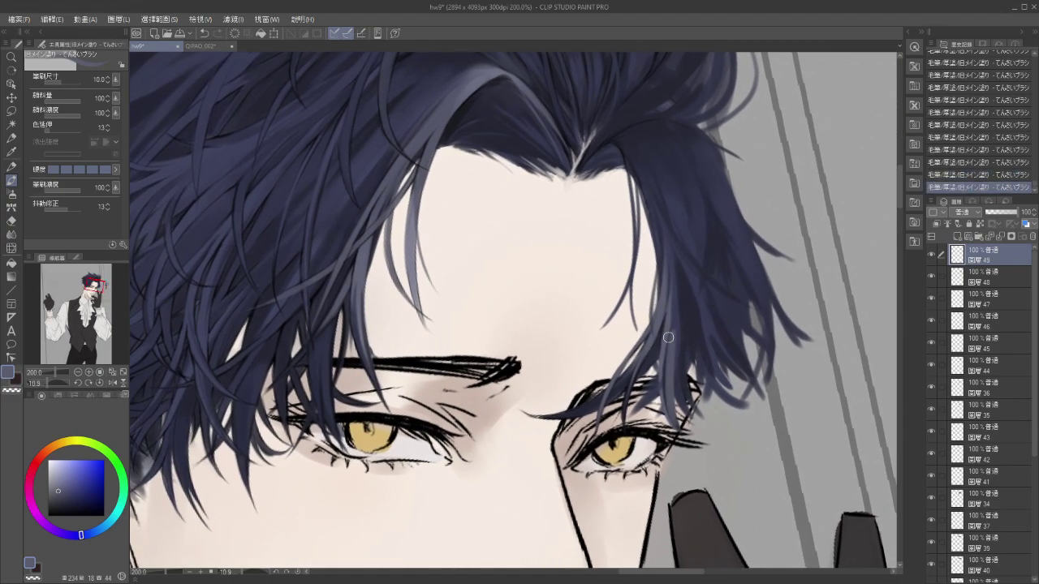
{"action": "mouse_move", "coordinate": [666, 359]}
{"action": "left_mouse_down"}
{"action": "mouse_move", "coordinate": [670, 410]}
{"action": "mouse_move", "coordinate": [690, 447]}
{"action": "left_mouse_up"}
{"action": "key", "text": "ctrl+z"}
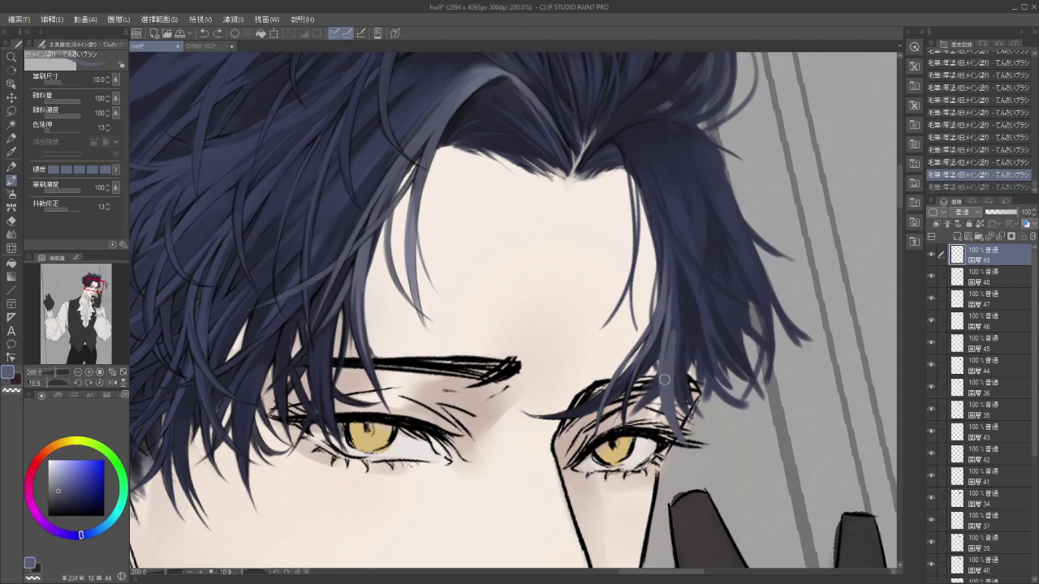
{"action": "key", "text": "ctrl+y"}
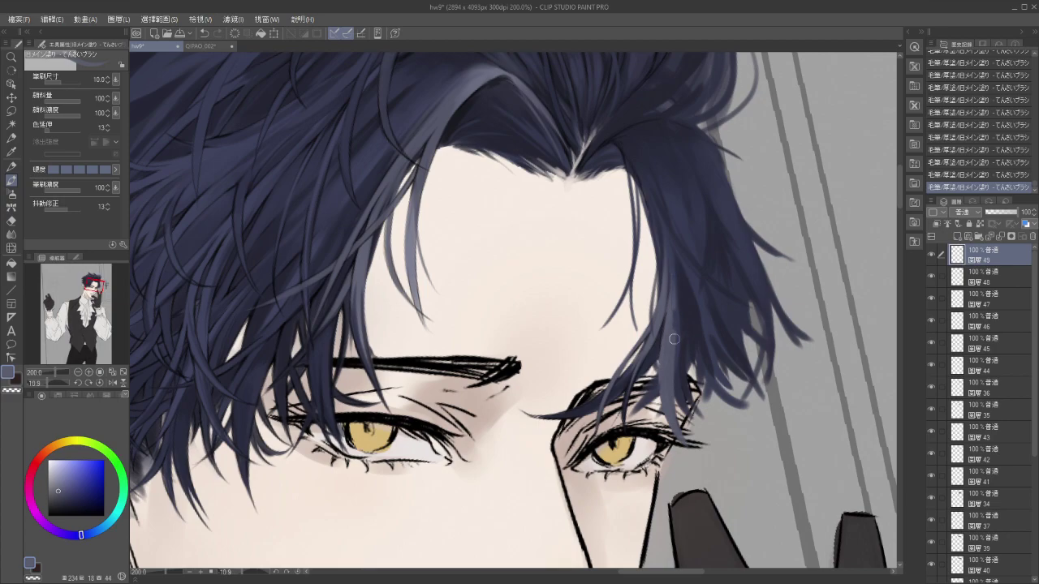
{"action": "left_click_drag", "start_coordinate": [727, 398], "coordinate": [690, 384]}
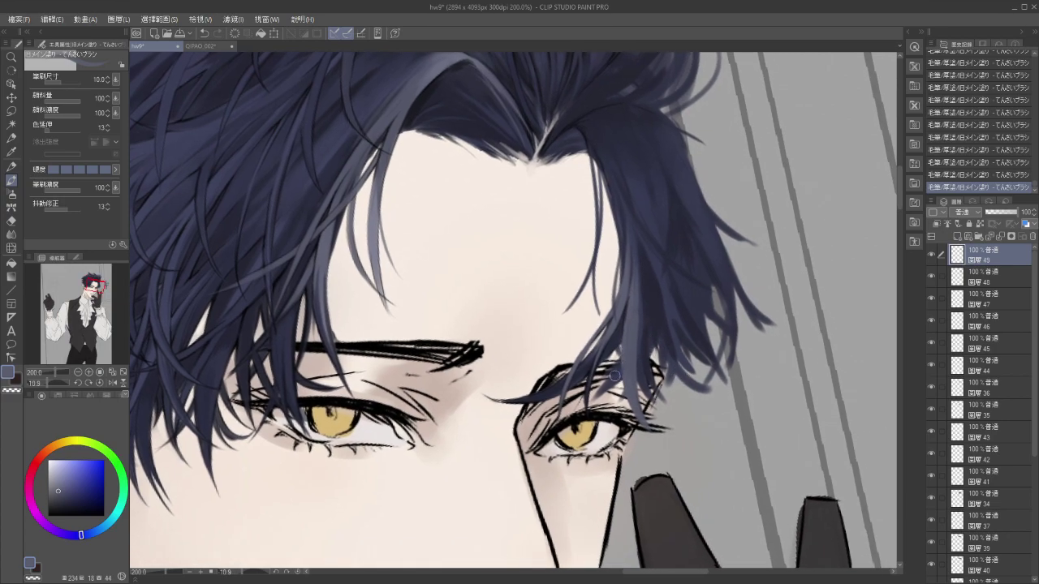
{"action": "left_click_drag", "start_coordinate": [641, 405], "coordinate": [666, 410]}
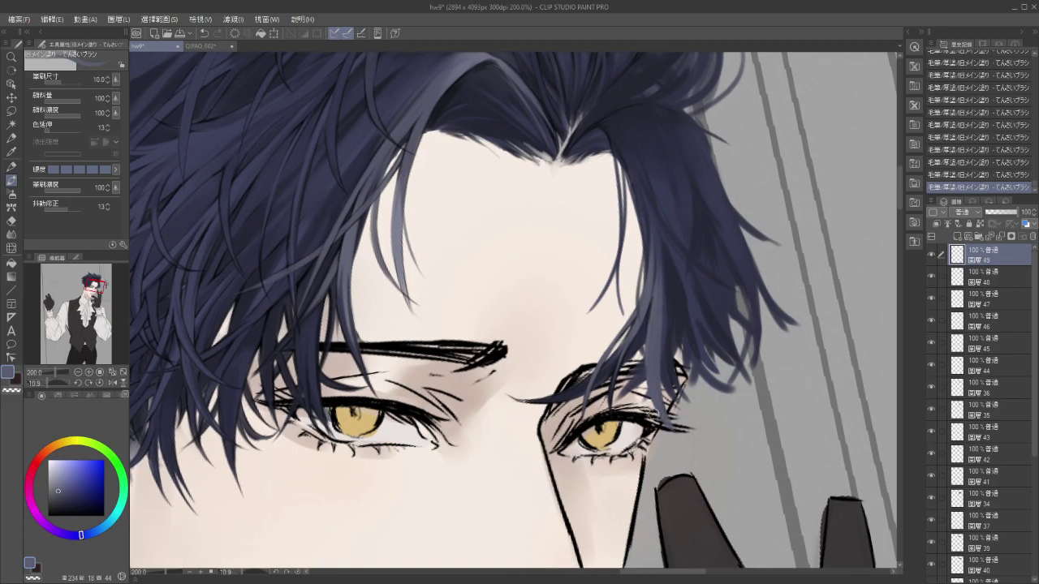
Pick black and outline the light strand's face-side edge and neighboring wisps at brush size 2, undoing misplaced strokes.
{"action": "scroll", "coordinate": [655, 406], "scroll_direction": "up", "scroll_amount": 3}
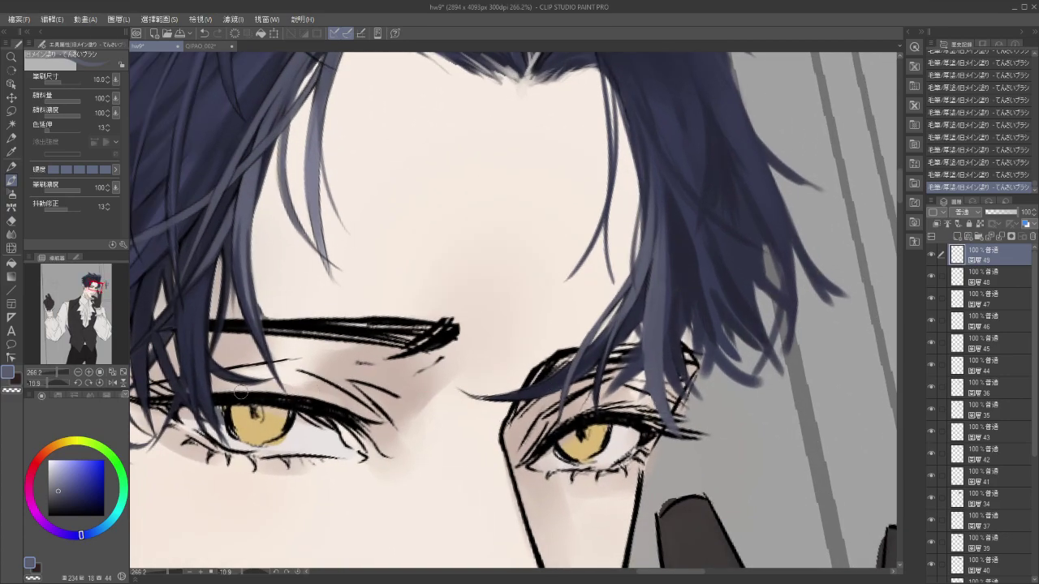
{"action": "left_click", "coordinate": [48, 516]}
{"action": "type", "text": "2"}
{"action": "key", "text": "Return"}
{"action": "left_click_drag", "start_coordinate": [648, 408], "coordinate": [610, 386]}
{"action": "scroll", "coordinate": [623, 341], "scroll_direction": "up", "scroll_amount": 3}
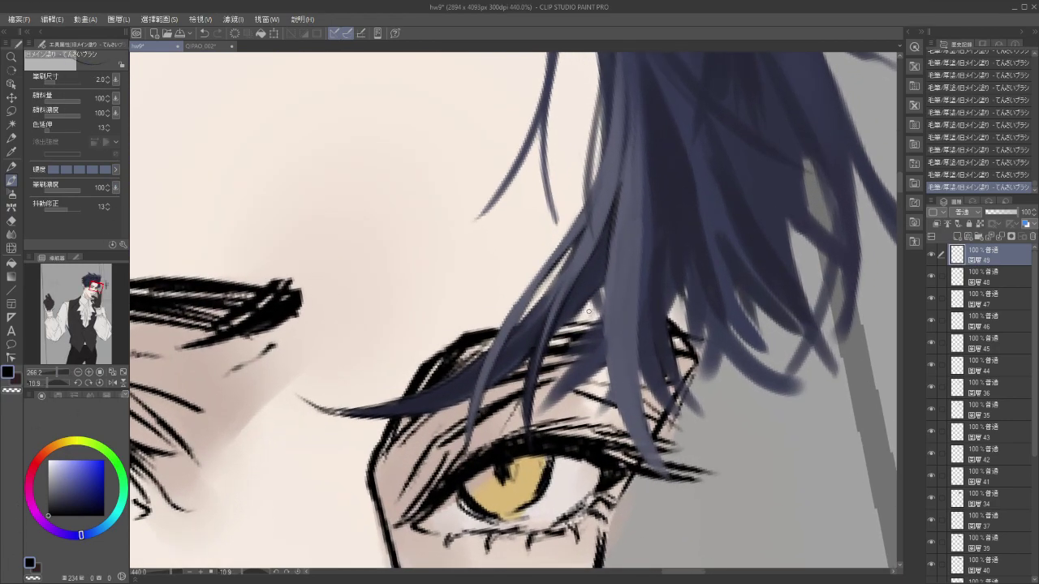
{"action": "key", "text": "ctrl+z"}
{"action": "left_click_drag", "start_coordinate": [605, 277], "coordinate": [615, 401]}
{"action": "key", "text": "ctrl+z"}
{"action": "mouse_move", "coordinate": [605, 274]}
{"action": "left_mouse_down"}
{"action": "mouse_move", "coordinate": [603, 325]}
{"action": "mouse_move", "coordinate": [660, 465]}
{"action": "mouse_move", "coordinate": [597, 381]}
{"action": "mouse_move", "coordinate": [636, 458]}
{"action": "mouse_move", "coordinate": [619, 412]}
{"action": "mouse_move", "coordinate": [676, 490]}
{"action": "left_mouse_up"}
{"action": "left_click_drag", "start_coordinate": [602, 311], "coordinate": [536, 396]}
{"action": "key", "text": "ctrl+z"}
{"action": "key", "text": "ctrl+y"}
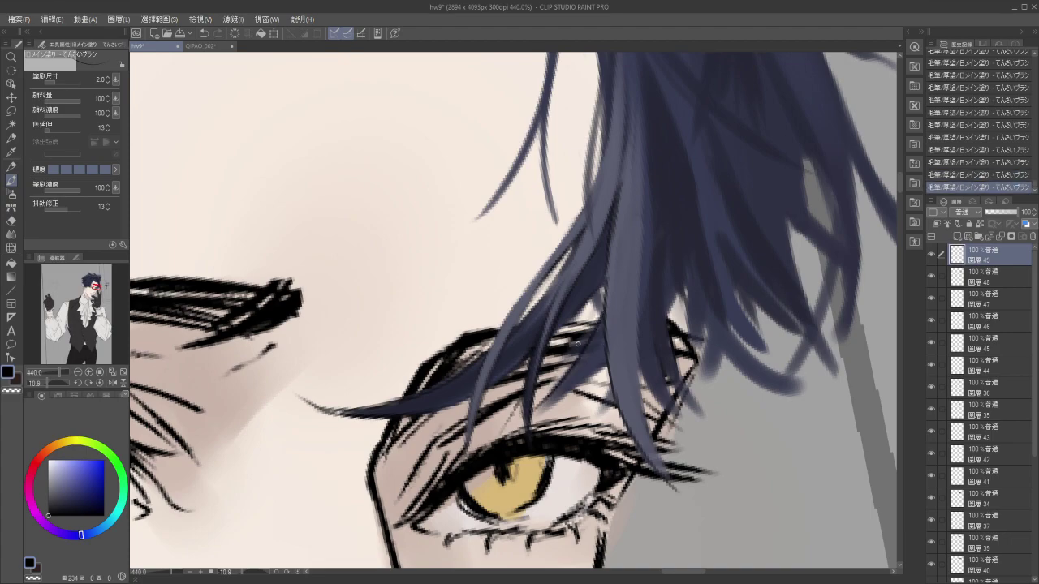
{"action": "left_click_drag", "start_coordinate": [602, 364], "coordinate": [529, 417]}
{"action": "key", "text": "ctrl+z"}
{"action": "left_click_drag", "start_coordinate": [606, 225], "coordinate": [555, 282]}
Outline the light strand's outer edge with a thin black line running past its tip at the eye corner.
{"action": "left_click_drag", "start_coordinate": [652, 248], "coordinate": [641, 305]}
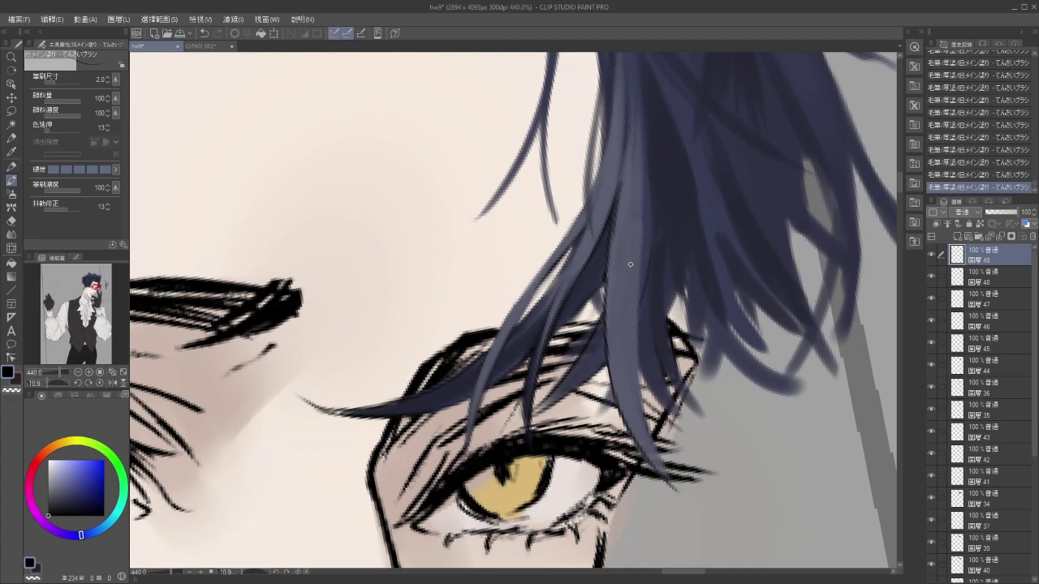
{"action": "key", "text": "ctrl+z"}
{"action": "left_click_drag", "start_coordinate": [650, 270], "coordinate": [636, 325]}
{"action": "mouse_move", "coordinate": [644, 248]}
{"action": "left_mouse_down"}
{"action": "mouse_move", "coordinate": [649, 434]}
{"action": "mouse_move", "coordinate": [688, 510]}
{"action": "left_mouse_up"}
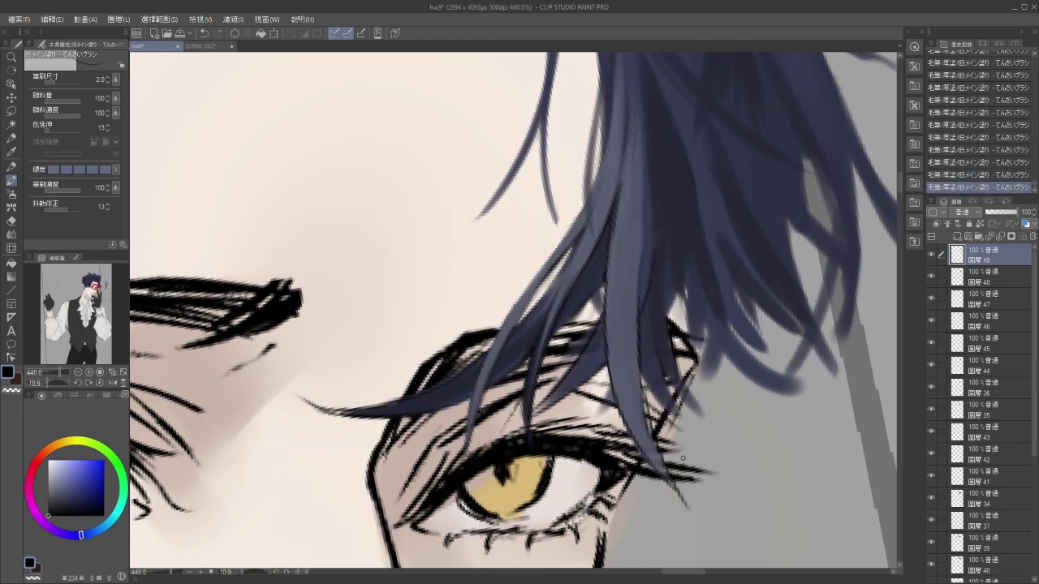
{"action": "left_click_drag", "start_coordinate": [650, 452], "coordinate": [603, 437]}
{"action": "scroll", "coordinate": [603, 437], "scroll_direction": "down", "scroll_amount": 1}
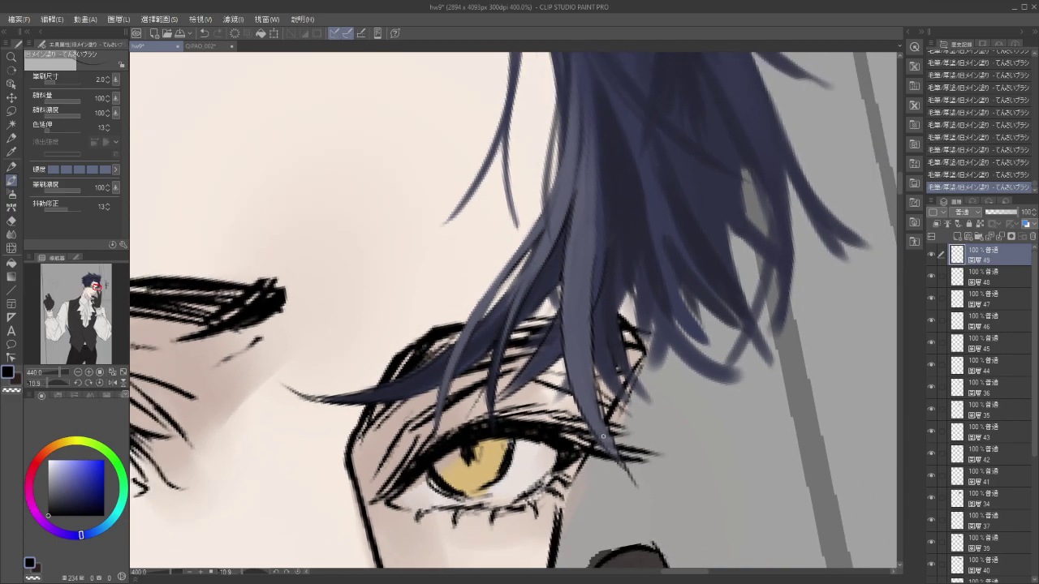
{"action": "left_click_drag", "start_coordinate": [641, 311], "coordinate": [590, 432]}
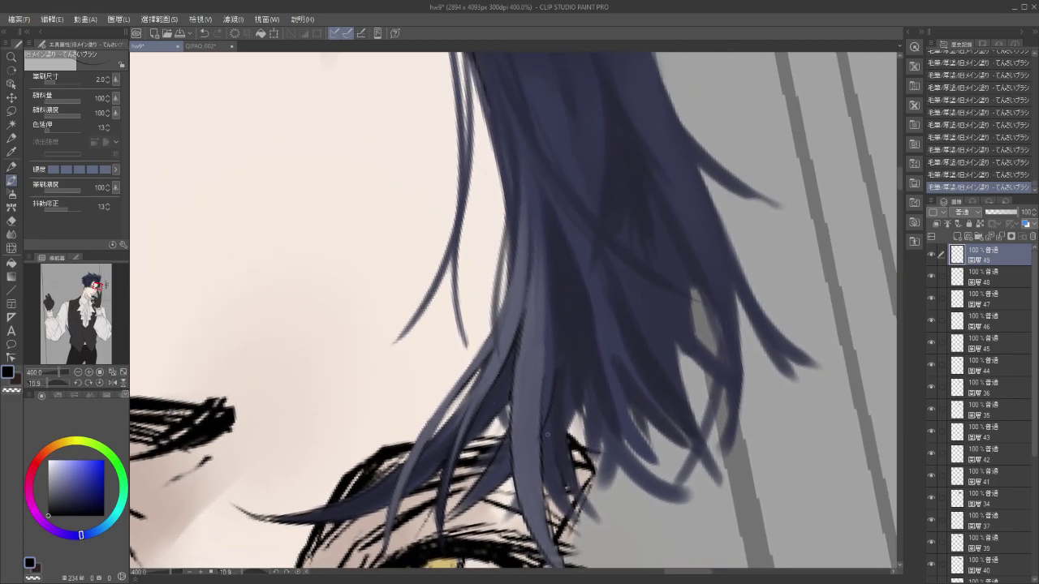
Sample the light strand's blue-grey and try soft airbrush strokes beside its tip in blue-grey and black, undoing the black stroke.
{"action": "key", "text": "r"}
{"action": "key", "text": "i"}
{"action": "left_click", "coordinate": [526, 456]}
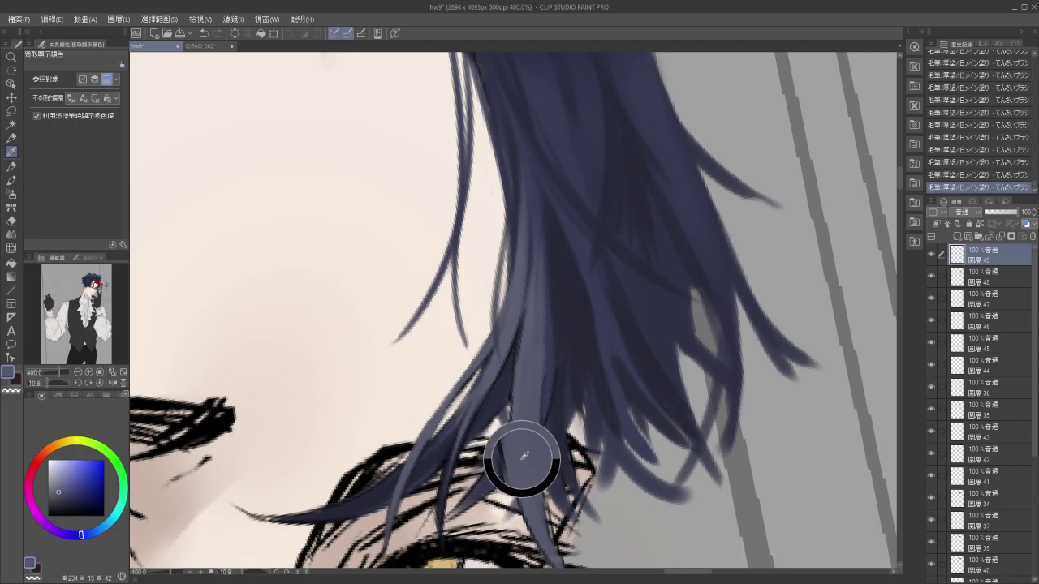
{"action": "key", "text": "b"}
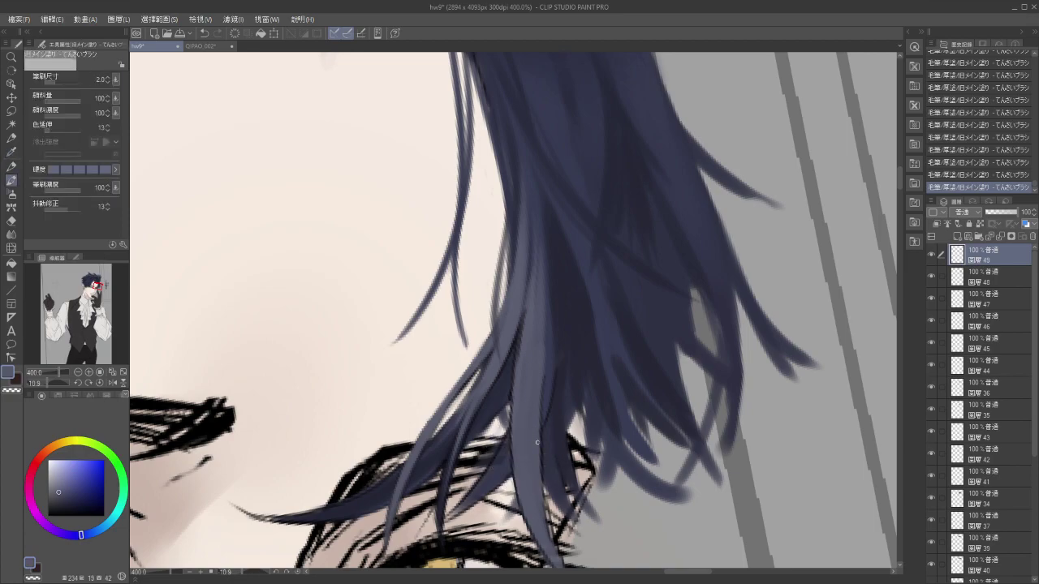
{"action": "scroll", "coordinate": [536, 439], "scroll_direction": "down", "scroll_amount": 2}
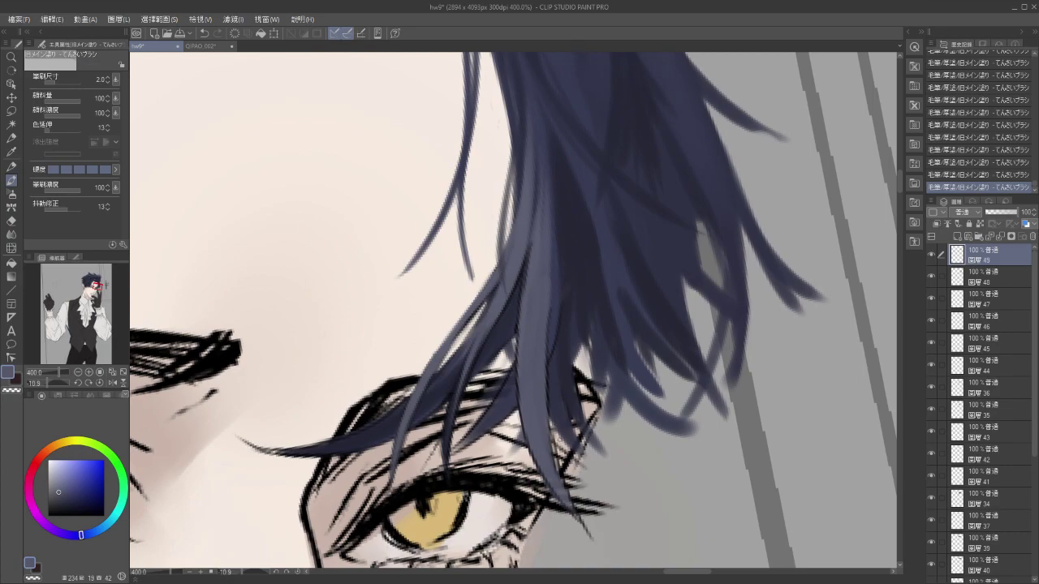
{"action": "key", "text": "j"}
{"action": "left_click_drag", "start_coordinate": [545, 406], "coordinate": [587, 457]}
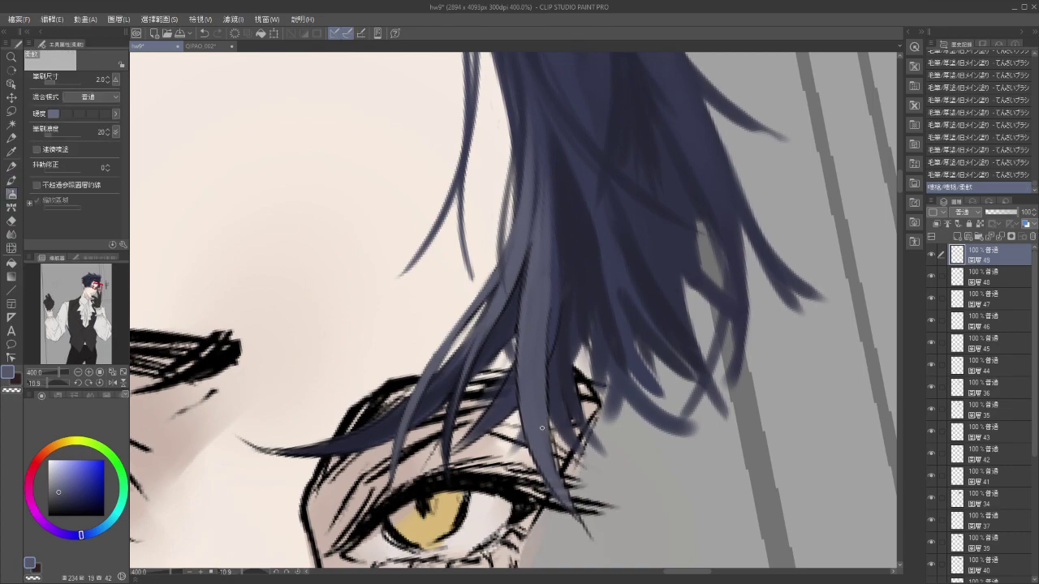
{"action": "left_click_drag", "start_coordinate": [60, 506], "coordinate": [47, 517]}
{"action": "left_click_drag", "start_coordinate": [553, 424], "coordinate": [601, 473]}
{"action": "key", "text": "ctrl+z"}
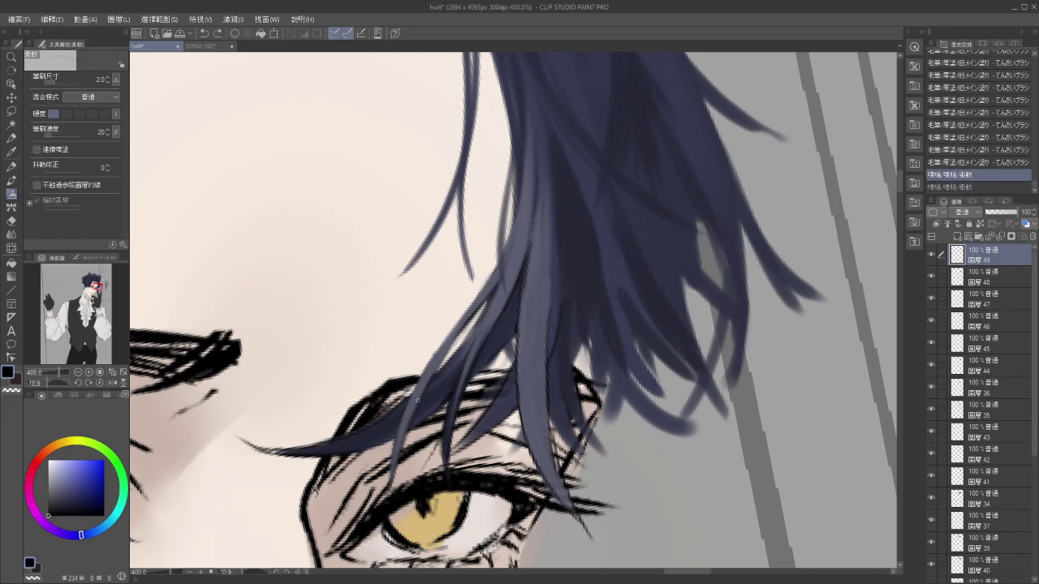
Draw fine black hairs with the main paint brush beside the light strand's lower end and past the eye corner.
{"action": "key", "text": "b"}
{"action": "left_click_drag", "start_coordinate": [558, 420], "coordinate": [586, 455]}
{"action": "key", "text": "ctrl+z"}
{"action": "left_click_drag", "start_coordinate": [558, 418], "coordinate": [587, 456]}
{"action": "key", "text": "ctrl+z"}
{"action": "left_click_drag", "start_coordinate": [553, 417], "coordinate": [621, 487]}
{"action": "left_click_drag", "start_coordinate": [561, 386], "coordinate": [612, 487]}
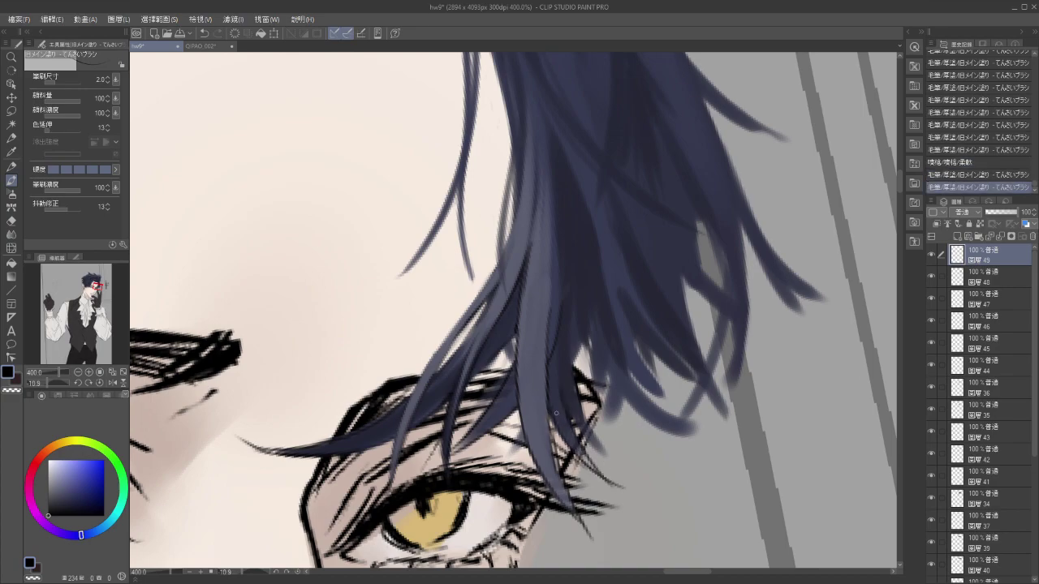
{"action": "left_click_drag", "start_coordinate": [560, 339], "coordinate": [562, 377]}
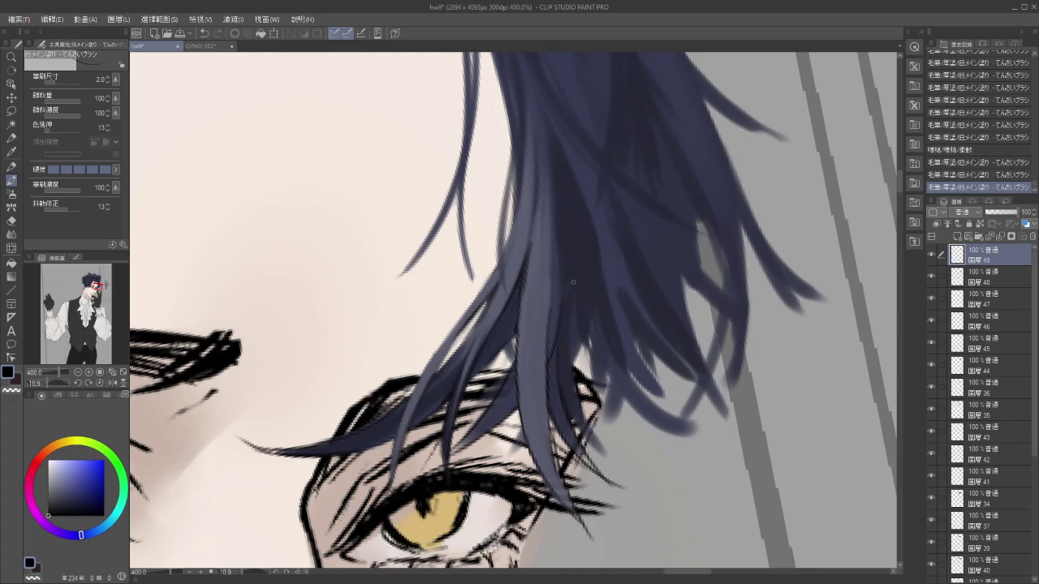
{"action": "left_click_drag", "start_coordinate": [568, 341], "coordinate": [562, 378]}
Add thin black lines in the shadow along the light strand's outer side, undoing misplaced strokes.
{"action": "left_click_drag", "start_coordinate": [563, 188], "coordinate": [561, 297]}
{"action": "key", "text": "ctrl+z"}
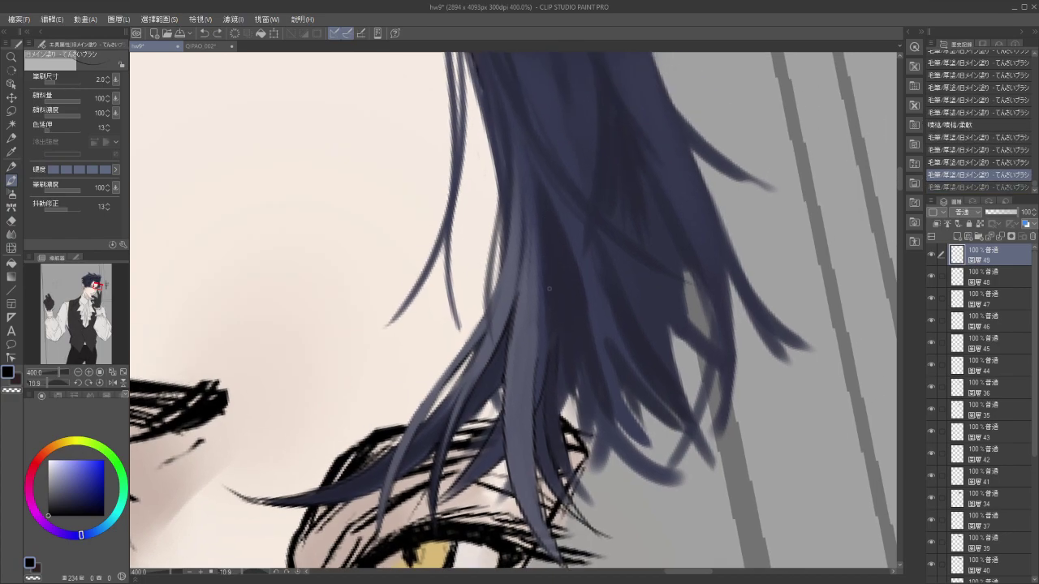
{"action": "key", "text": "ctrl+y"}
{"action": "scroll", "coordinate": [558, 318], "scroll_direction": "down", "scroll_amount": 1}
{"action": "left_click_drag", "start_coordinate": [566, 318], "coordinate": [550, 349]}
{"action": "key", "text": "ctrl+z"}
{"action": "mouse_move", "coordinate": [549, 301]}
{"action": "left_mouse_down"}
{"action": "mouse_move", "coordinate": [549, 349]}
{"action": "mouse_move", "coordinate": [581, 440]}
{"action": "left_mouse_up"}
{"action": "key", "text": "ctrl+z"}
{"action": "left_click_drag", "start_coordinate": [552, 375], "coordinate": [585, 444]}
{"action": "left_click_drag", "start_coordinate": [545, 397], "coordinate": [606, 456]}
Draw more fine black strand lines through the temple lock's lower middle at brush size 2.
{"action": "left_click_drag", "start_coordinate": [571, 316], "coordinate": [568, 398]}
{"action": "mouse_move", "coordinate": [578, 324]}
{"action": "left_mouse_down"}
{"action": "mouse_move", "coordinate": [606, 409]}
{"action": "mouse_move", "coordinate": [605, 385]}
{"action": "mouse_move", "coordinate": [617, 404]}
{"action": "mouse_move", "coordinate": [590, 380]}
{"action": "mouse_move", "coordinate": [587, 347]}
{"action": "mouse_move", "coordinate": [677, 422]}
{"action": "left_mouse_up"}
{"action": "key", "text": "ctrl+z"}
{"action": "mouse_move", "coordinate": [565, 354]}
{"action": "left_mouse_down"}
{"action": "mouse_move", "coordinate": [594, 402]}
{"action": "mouse_move", "coordinate": [557, 390]}
{"action": "mouse_move", "coordinate": [573, 408]}
{"action": "left_mouse_up"}
{"action": "scroll", "coordinate": [595, 401], "scroll_direction": "down", "scroll_amount": 3}
{"action": "left_click_drag", "start_coordinate": [547, 319], "coordinate": [551, 380]}
{"action": "key", "text": "ctrl+z"}
{"action": "key", "text": "ctrl+y"}
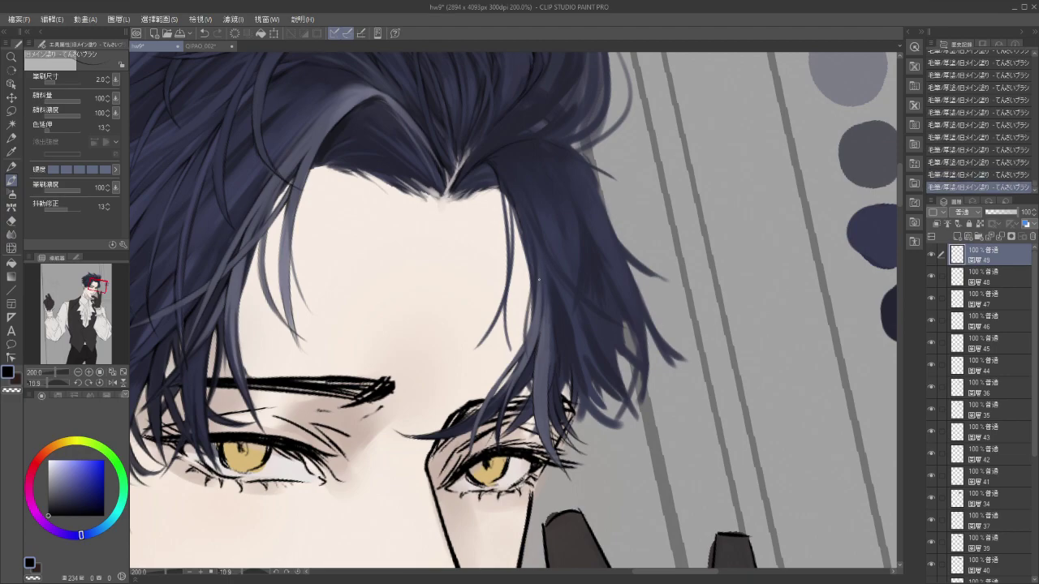
Draw fine black strand lines at brush size 2 along the light strand and across the temple lock's shadow, undoing the last stroke.
{"action": "scroll", "coordinate": [544, 277], "scroll_direction": "up", "scroll_amount": 4}
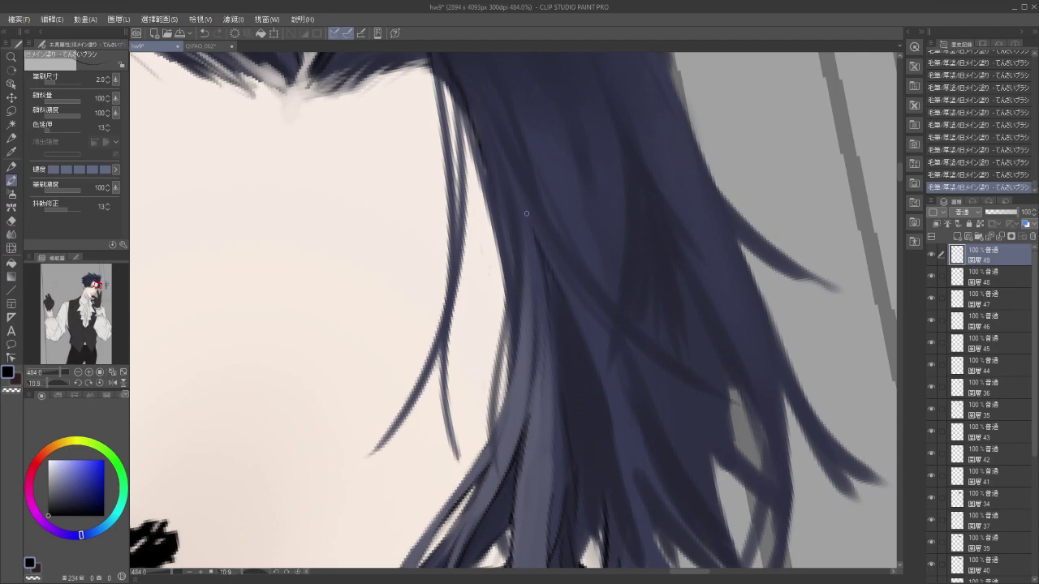
{"action": "left_click_drag", "start_coordinate": [549, 305], "coordinate": [553, 356]}
{"action": "left_click_drag", "start_coordinate": [607, 420], "coordinate": [666, 351]}
{"action": "scroll", "coordinate": [637, 330], "scroll_direction": "down", "scroll_amount": 1}
{"action": "scroll", "coordinate": [636, 330], "scroll_direction": "down", "scroll_amount": 4}
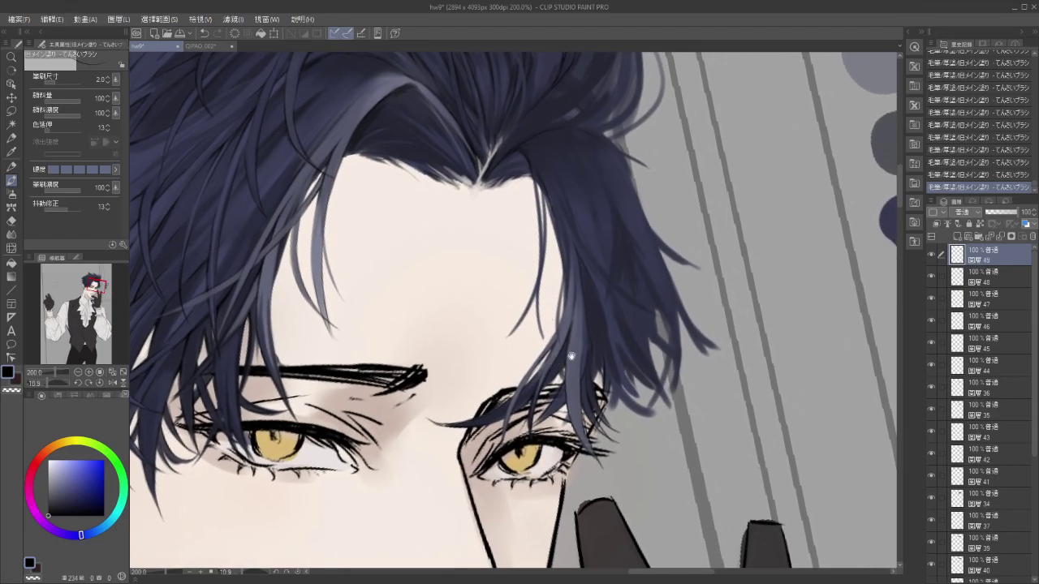
{"action": "mouse_move", "coordinate": [572, 356]}
{"action": "left_mouse_down"}
{"action": "mouse_move", "coordinate": [556, 356]}
{"action": "mouse_move", "coordinate": [599, 299]}
{"action": "left_mouse_up"}
{"action": "key", "text": "ctrl+z"}
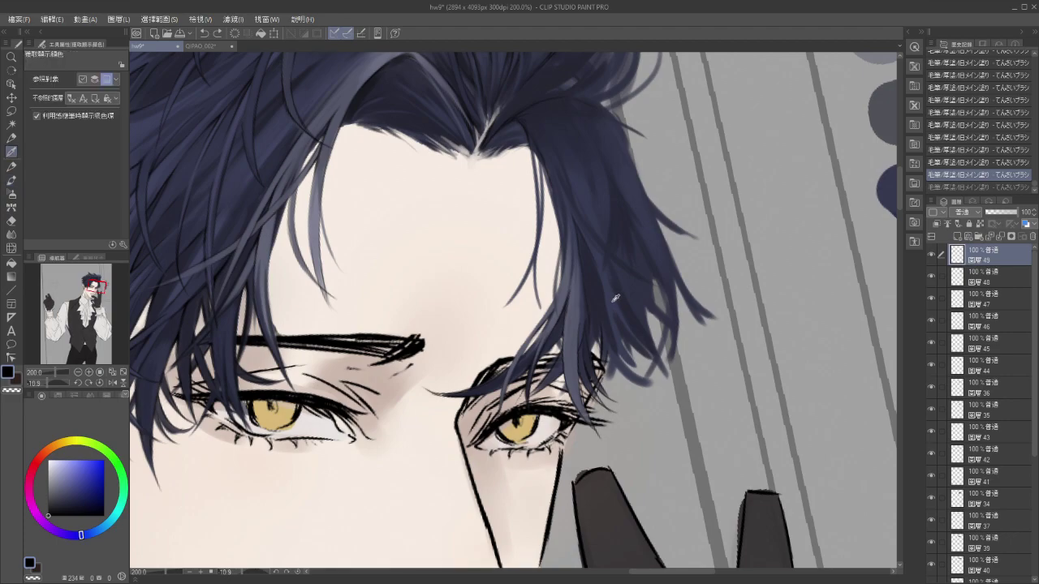
Sample the temple lock's mid blue and paint a long strand down its middle at brush size 10, undoing misplaced attempts.
{"action": "scroll", "coordinate": [608, 297], "scroll_direction": "left", "scroll_amount": 3}
{"action": "left_click_drag", "start_coordinate": [701, 360], "coordinate": [701, 335]}
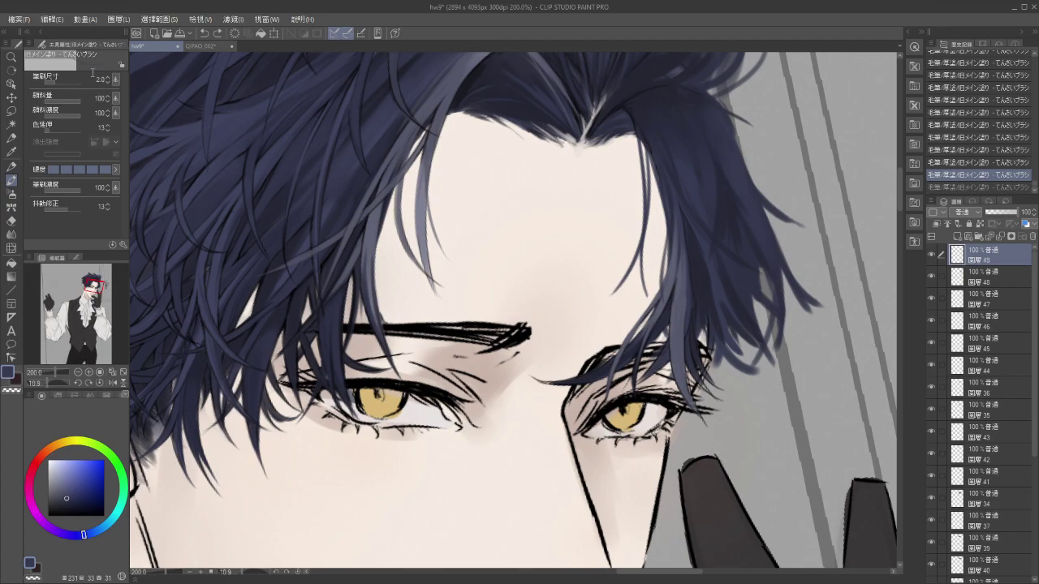
{"action": "left_click", "coordinate": [93, 75]}
{"action": "type", "text": "10"}
{"action": "key", "text": "Return"}
{"action": "left_click_drag", "start_coordinate": [663, 153], "coordinate": [752, 271]}
{"action": "key", "text": "ctrl+z"}
{"action": "left_click_drag", "start_coordinate": [667, 178], "coordinate": [745, 247]}
{"action": "key", "text": "ctrl+z"}
{"action": "left_click_drag", "start_coordinate": [680, 138], "coordinate": [699, 284]}
{"action": "key", "text": "ctrl+z"}
{"action": "mouse_move", "coordinate": [674, 137]}
{"action": "left_mouse_down"}
{"action": "mouse_move", "coordinate": [698, 233]}
{"action": "mouse_move", "coordinate": [695, 298]}
{"action": "left_mouse_up"}
{"action": "key", "text": "ctrl+z"}
{"action": "mouse_move", "coordinate": [683, 174]}
{"action": "left_mouse_down"}
{"action": "mouse_move", "coordinate": [700, 245]}
{"action": "mouse_move", "coordinate": [683, 345]}
{"action": "left_mouse_up"}
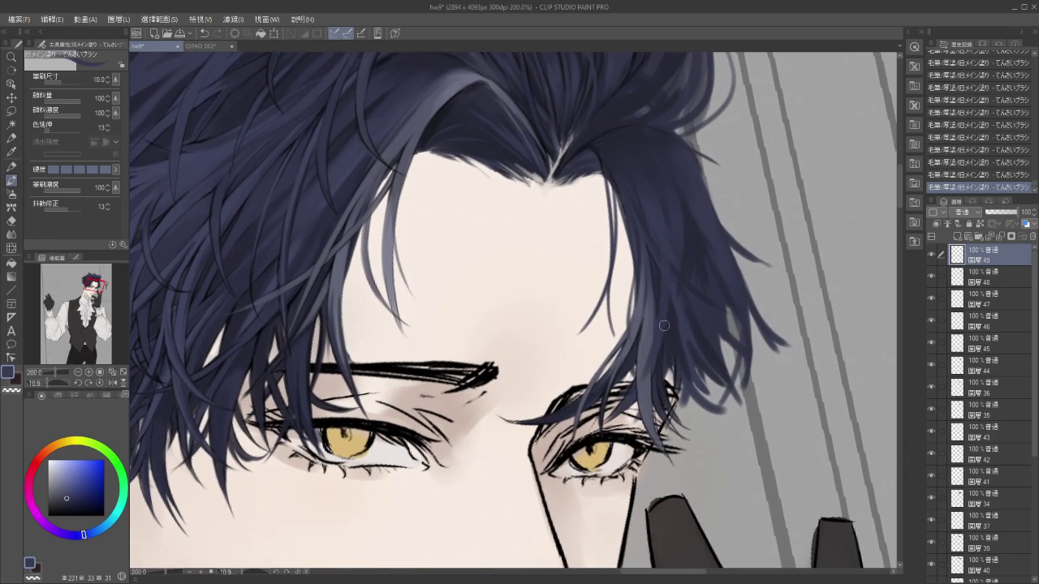
Draw thin black lines beside the light strand at brush size 2, undoing misplaced strokes.
{"action": "scroll", "coordinate": [665, 329], "scroll_direction": "up", "scroll_amount": 1}
{"action": "scroll", "coordinate": [665, 328], "scroll_direction": "up", "scroll_amount": 1}
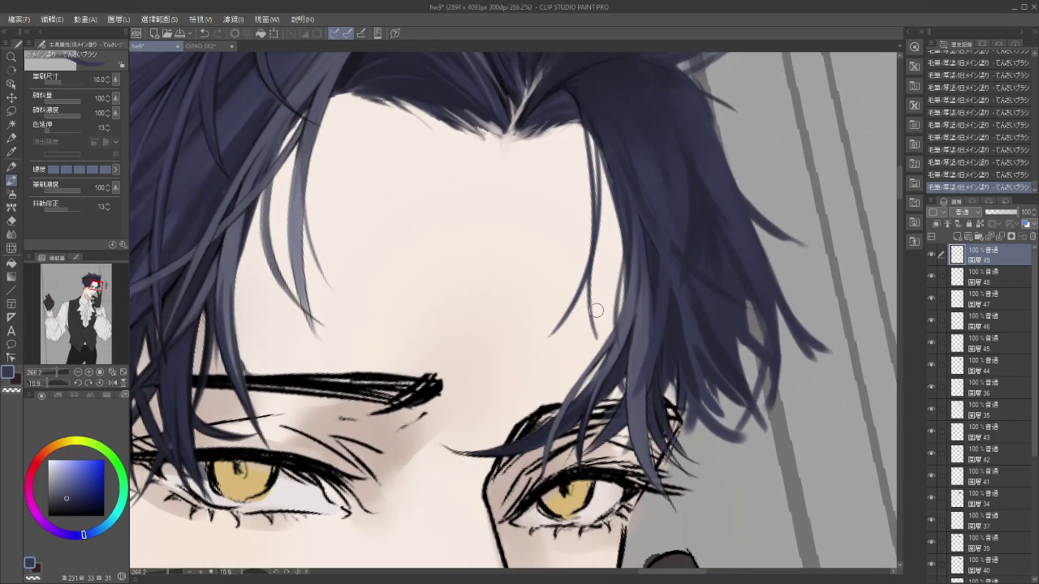
{"action": "left_click_drag", "start_coordinate": [51, 482], "coordinate": [47, 516]}
{"action": "type", "text": "2"}
{"action": "key", "text": "Return"}
{"action": "left_click_drag", "start_coordinate": [650, 301], "coordinate": [591, 329]}
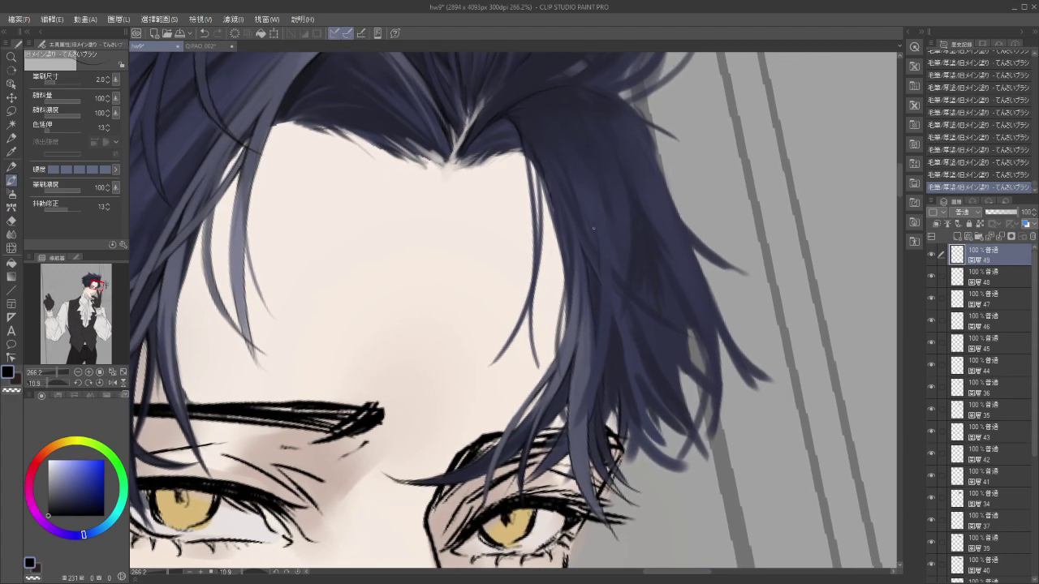
{"action": "key", "text": "ctrl+z"}
{"action": "left_click_drag", "start_coordinate": [588, 232], "coordinate": [598, 297]}
{"action": "key", "text": "ctrl+z"}
{"action": "left_click_drag", "start_coordinate": [593, 362], "coordinate": [573, 427]}
{"action": "key", "text": "ctrl+z"}
{"action": "key", "text": "ctrl+y"}
Compare the temple lock with and without its latest black line, undo that line and redraw a fine black line beside the light strand.
{"action": "left_click_drag", "start_coordinate": [687, 384], "coordinate": [628, 418]}
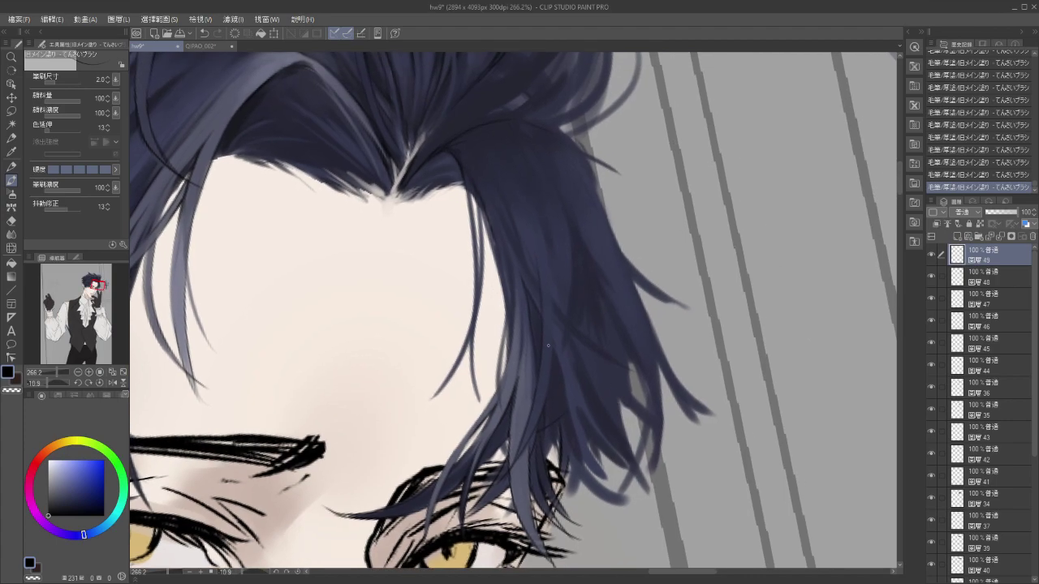
{"action": "key", "text": "ctrl+z"}
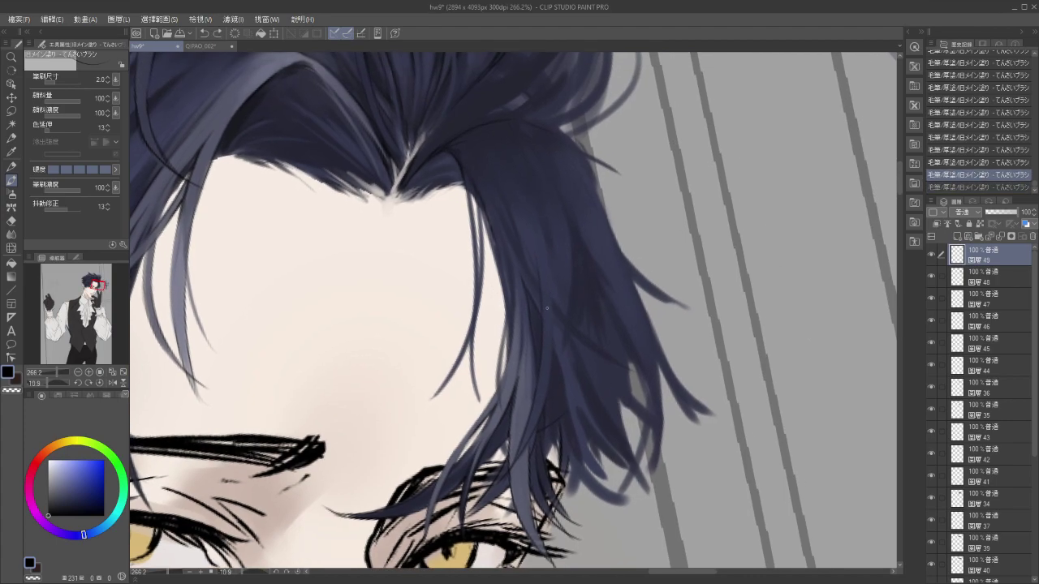
{"action": "key", "text": "ctrl+y"}
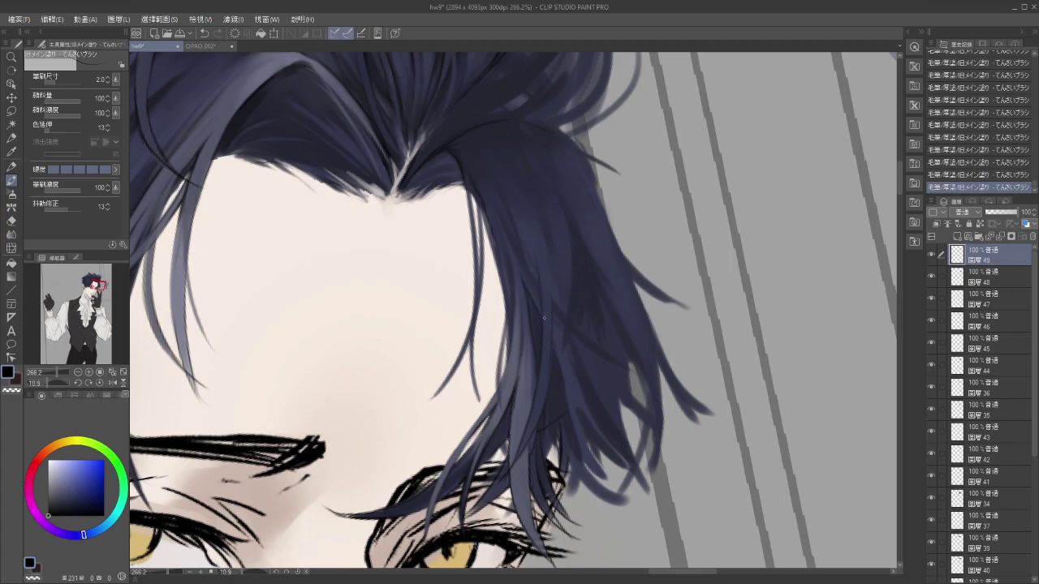
{"action": "key", "text": "ctrl+z"}
{"action": "key", "text": "ctrl+y"}
{"action": "key", "text": "ctrl+z"}
{"action": "key", "text": "ctrl+y"}
{"action": "key", "text": "ctrl+z"}
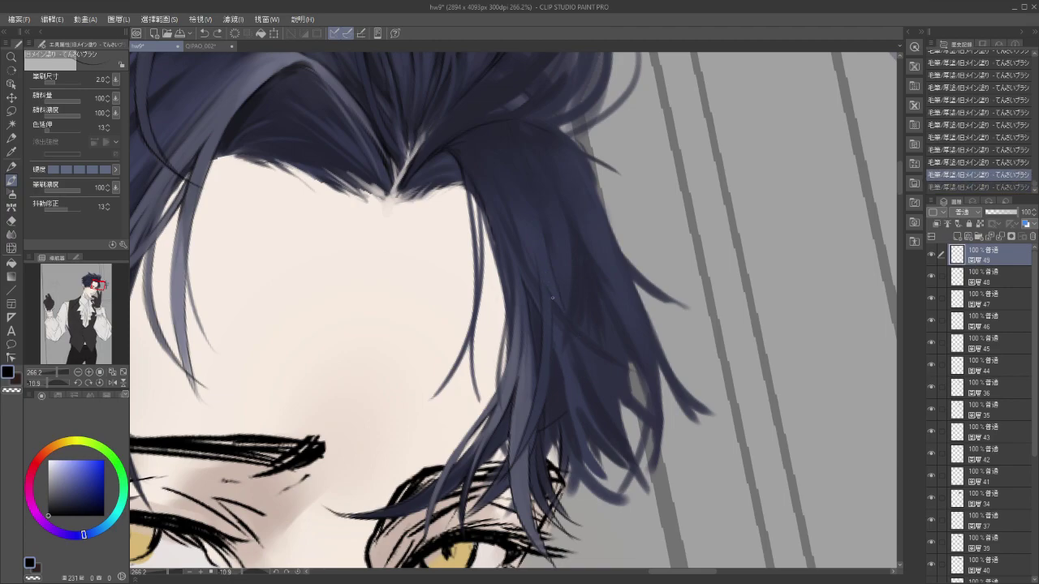
{"action": "key", "text": "ctrl+y"}
{"action": "scroll", "coordinate": [585, 300], "scroll_direction": "down", "scroll_amount": 3}
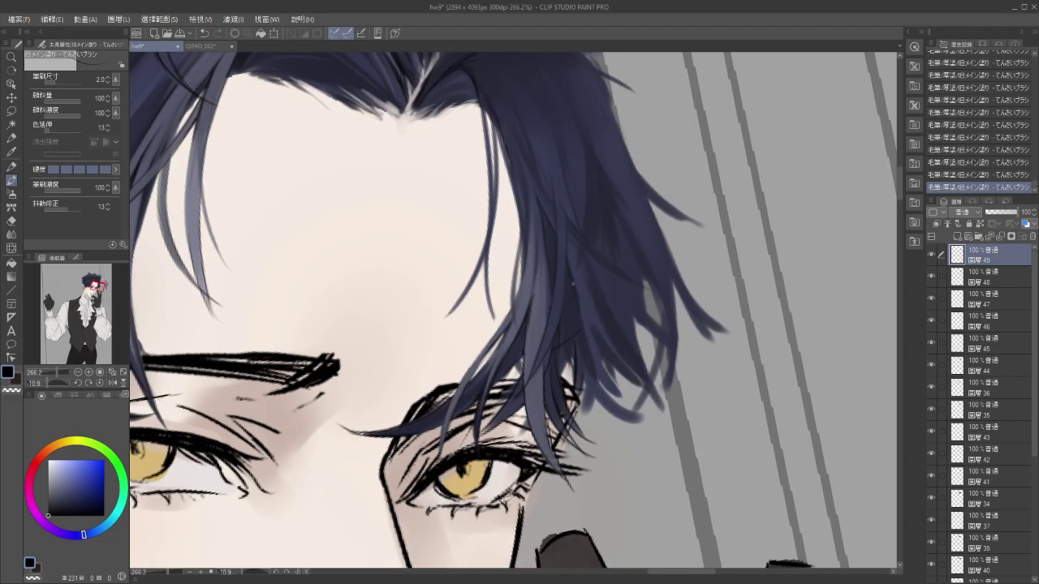
{"action": "key", "text": "ctrl+z"}
{"action": "left_click_drag", "start_coordinate": [558, 285], "coordinate": [566, 352]}
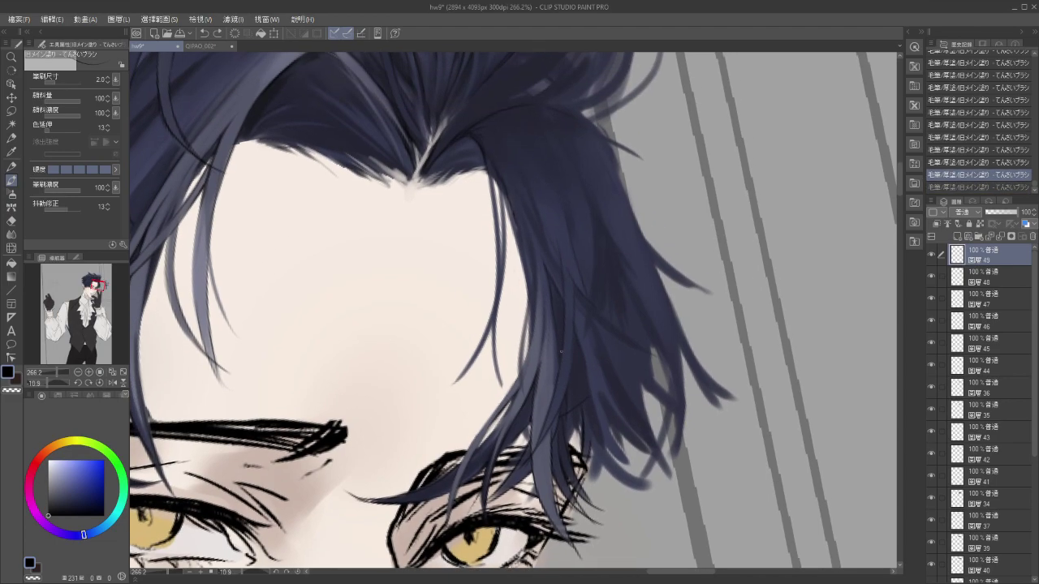
{"action": "mouse_move", "coordinate": [552, 391]}
{"action": "left_mouse_down"}
{"action": "mouse_move", "coordinate": [557, 332]}
{"action": "mouse_move", "coordinate": [568, 320]}
{"action": "mouse_move", "coordinate": [573, 335]}
{"action": "mouse_move", "coordinate": [555, 332]}
{"action": "left_mouse_up"}
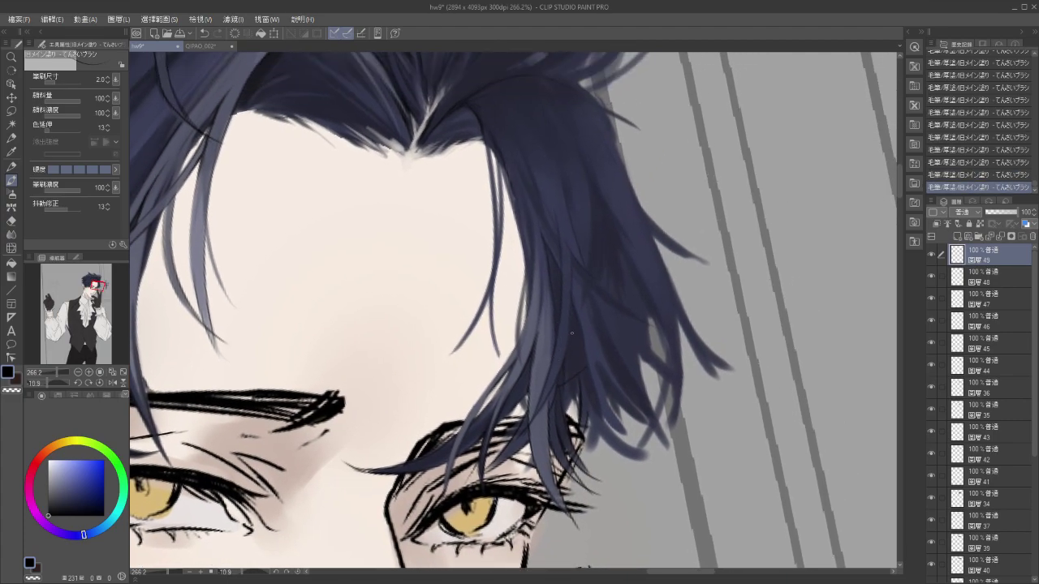
Sample dark blue beside the light strand and paint strands beside it, trying brush size 10 and switching to 5.
{"action": "key", "text": "i"}
{"action": "left_click", "coordinate": [560, 341]}
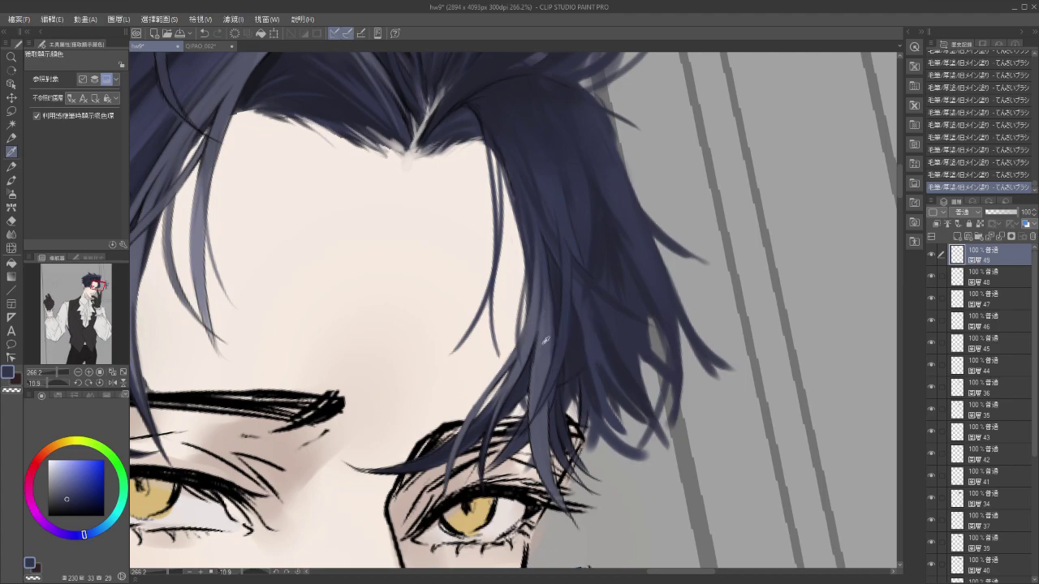
{"action": "key", "text": "b"}
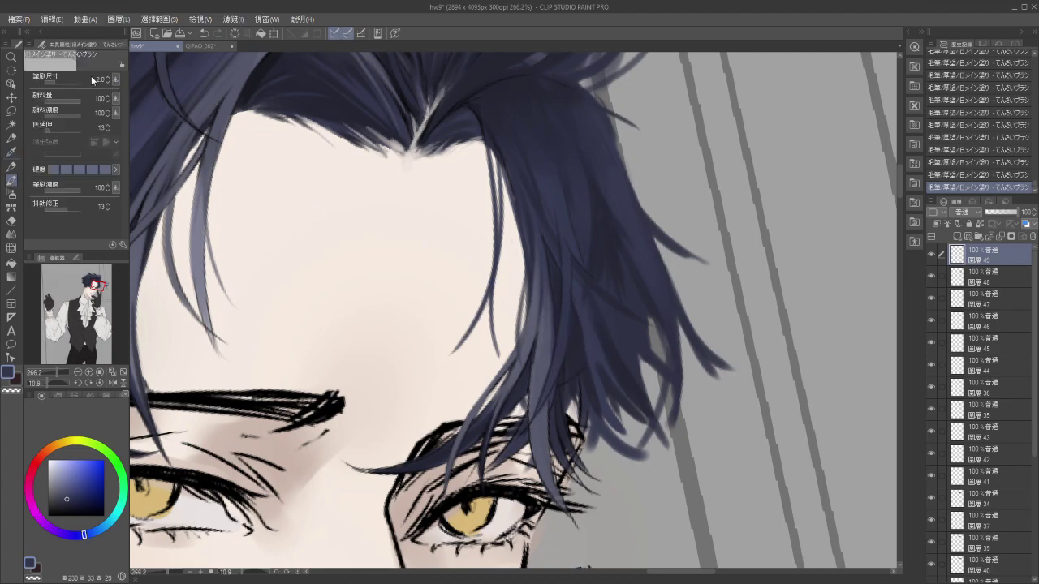
{"action": "left_click", "coordinate": [59, 82]}
{"action": "key", "text": "ctrl+z"}
{"action": "left_click_drag", "start_coordinate": [566, 297], "coordinate": [596, 393]}
{"action": "key", "text": "ctrl+z"}
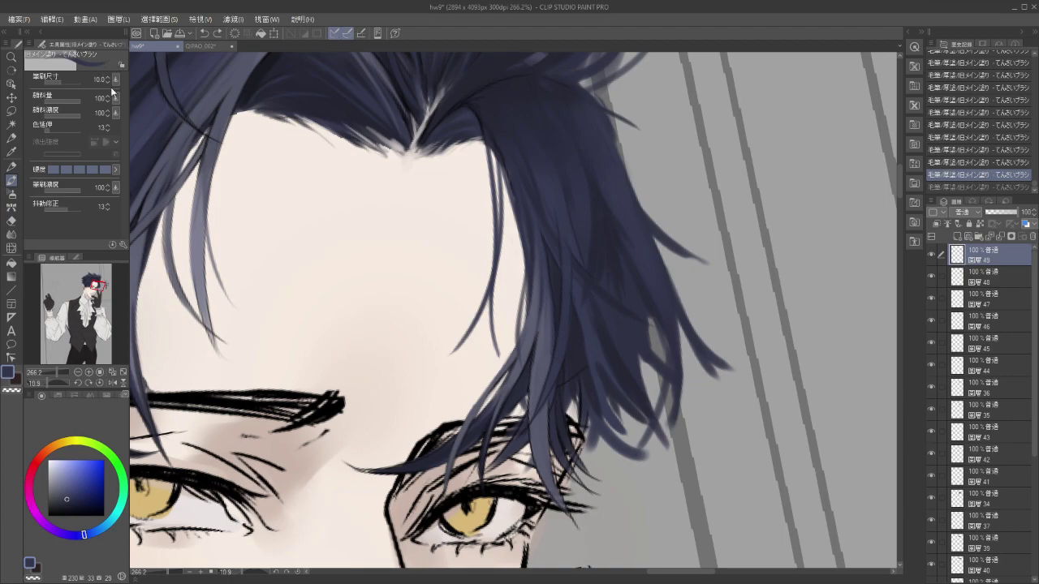
{"action": "left_click", "coordinate": [107, 82]}
{"action": "key", "text": "ctrl+y"}
{"action": "key", "text": "ctrl+z"}
{"action": "key", "text": "ctrl+y"}
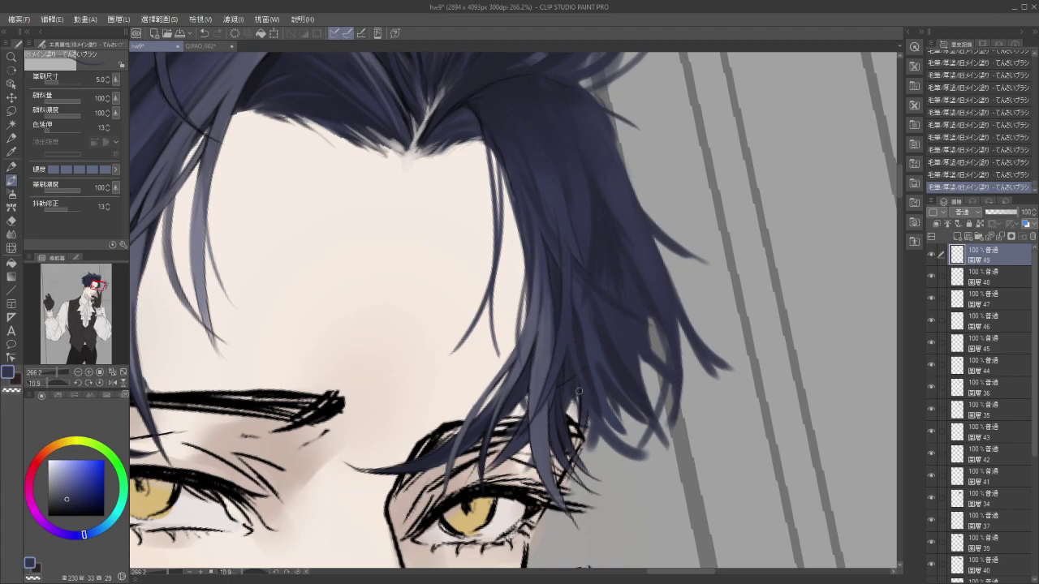
Sample the lock's darker navy and paint thin strand tips over the brow end at brush size 5.
{"action": "left_click", "coordinate": [623, 375], "text": "alt"}
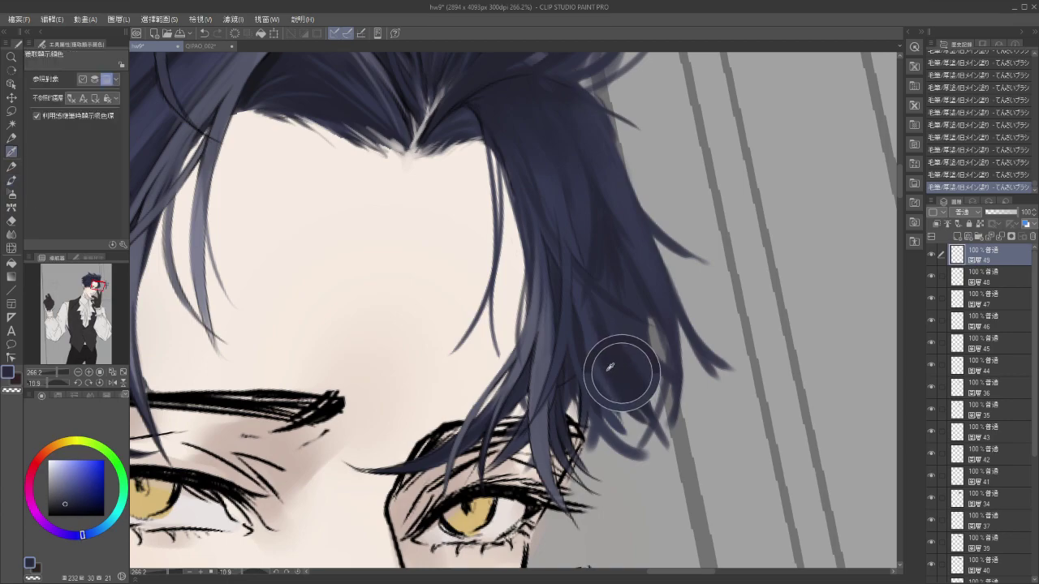
{"action": "left_click_drag", "start_coordinate": [571, 397], "coordinate": [580, 438]}
{"action": "left_click_drag", "start_coordinate": [569, 365], "coordinate": [595, 467]}
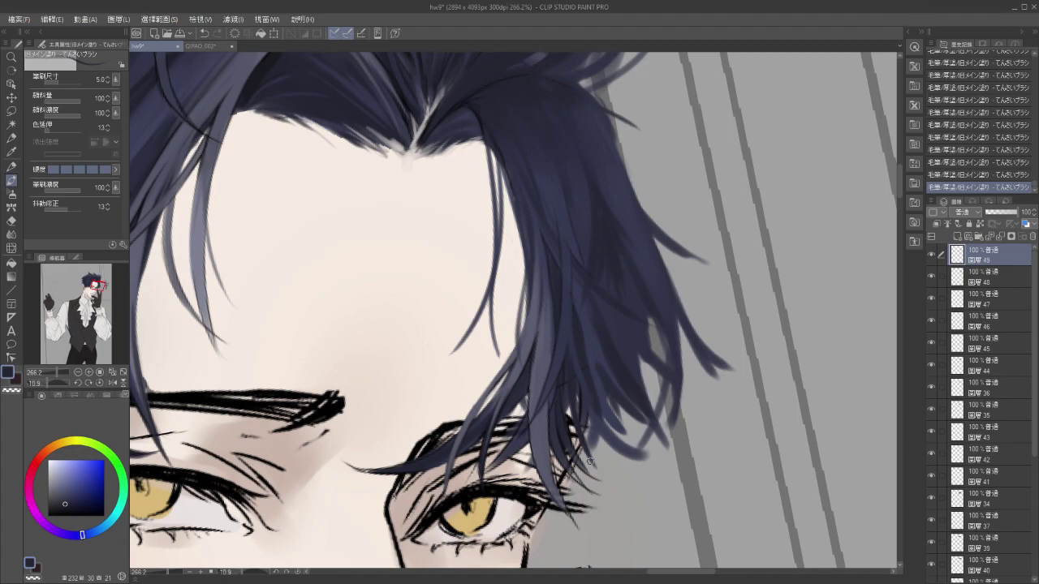
Compare the lower temple lock with and without the recent strand strokes by undoing and redoing them.
{"action": "key", "text": "ctrl+z"}
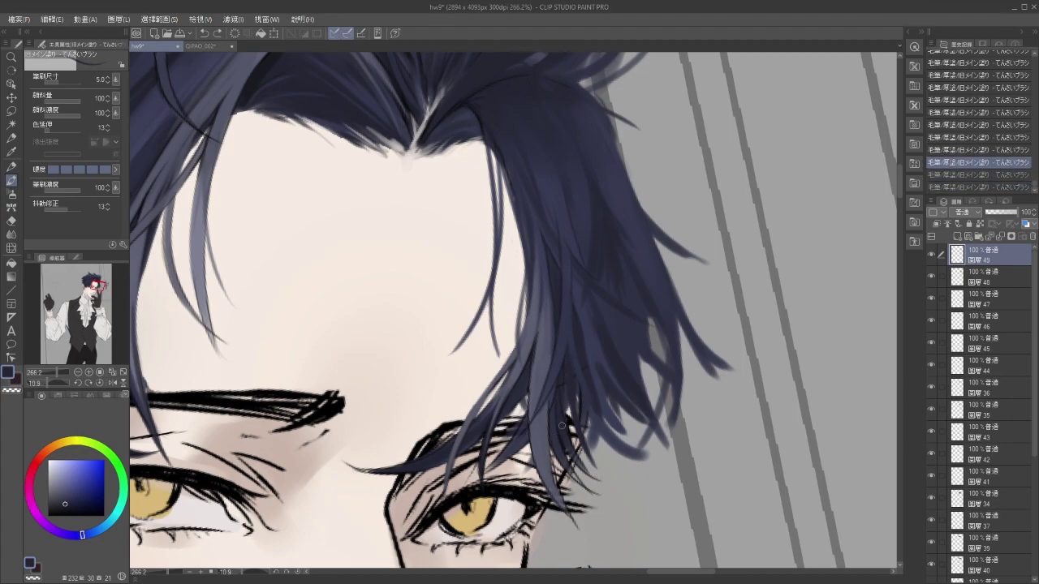
{"action": "key", "text": "ctrl+z"}
{"action": "key", "text": "ctrl+z"}
{"action": "key", "text": "ctrl+z"}
{"action": "key", "text": "ctrl+z"}
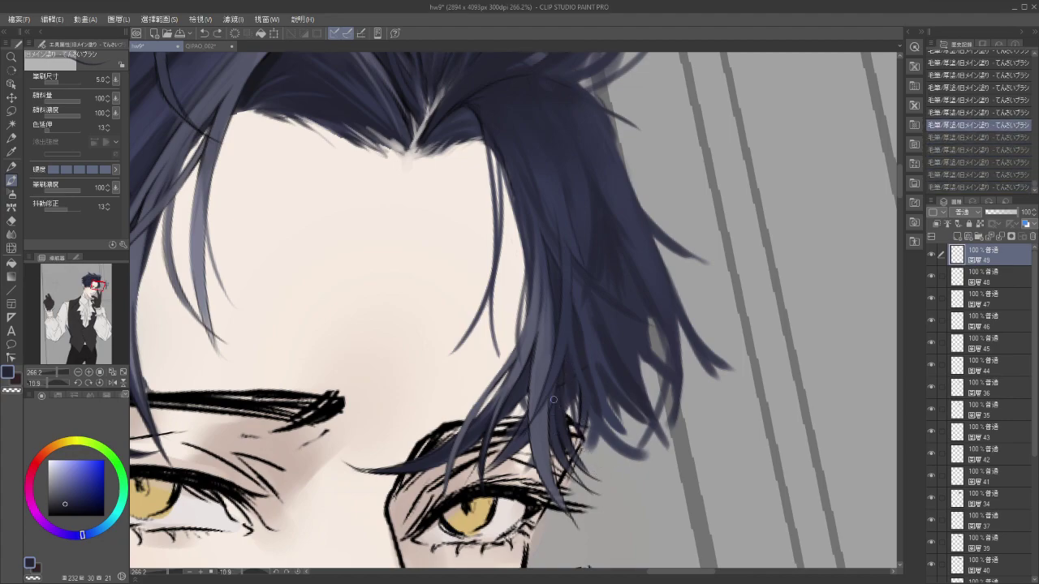
{"action": "key", "text": "ctrl+y"}
{"action": "key", "text": "ctrl+y"}
{"action": "key", "text": "ctrl+y"}
{"action": "key", "text": "ctrl+y"}
{"action": "key", "text": "ctrl+y"}
{"action": "key", "text": "ctrl+z"}
{"action": "key", "text": "ctrl+y"}
{"action": "key", "text": "ctrl+z"}
{"action": "key", "text": "ctrl+z"}
{"action": "key", "text": "ctrl+y"}
{"action": "key", "text": "ctrl+y"}
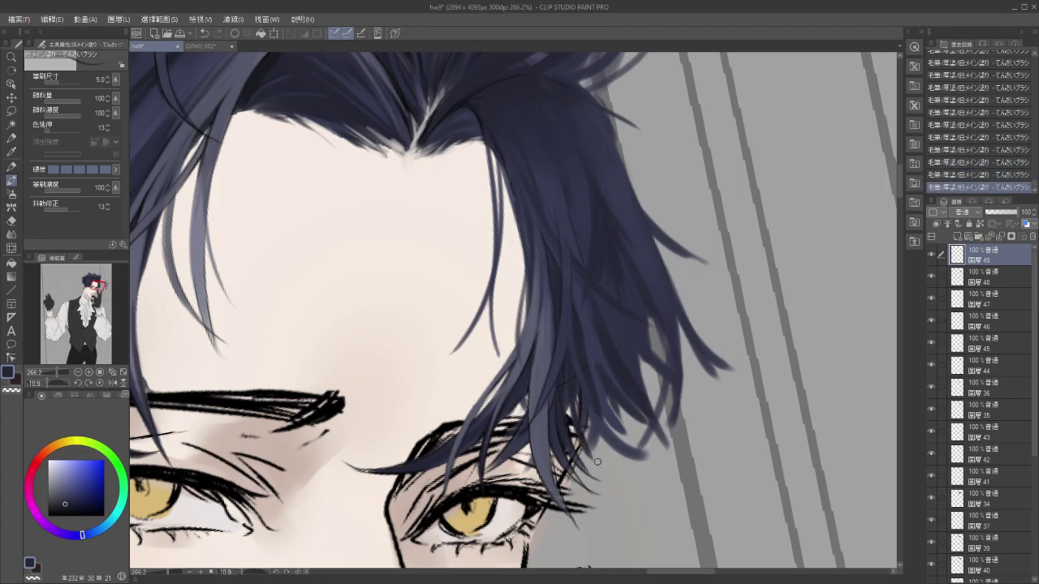
Paint more dark navy strands from the temple lock's lower end toward the eye and across its shadow.
{"action": "left_click_drag", "start_coordinate": [573, 410], "coordinate": [530, 488]}
{"action": "key", "text": "ctrl+z"}
{"action": "key", "text": "ctrl+y"}
{"action": "mouse_move", "coordinate": [564, 355]}
{"action": "left_mouse_down"}
{"action": "mouse_move", "coordinate": [541, 469]}
{"action": "mouse_move", "coordinate": [554, 359]}
{"action": "mouse_move", "coordinate": [562, 378]}
{"action": "mouse_move", "coordinate": [569, 355]}
{"action": "mouse_move", "coordinate": [545, 468]}
{"action": "mouse_move", "coordinate": [547, 410]}
{"action": "mouse_move", "coordinate": [561, 405]}
{"action": "mouse_move", "coordinate": [543, 466]}
{"action": "mouse_move", "coordinate": [532, 403]}
{"action": "mouse_move", "coordinate": [560, 443]}
{"action": "mouse_move", "coordinate": [556, 433]}
{"action": "mouse_move", "coordinate": [623, 402]}
{"action": "left_mouse_up"}
{"action": "left_click_drag", "start_coordinate": [665, 285], "coordinate": [572, 354]}
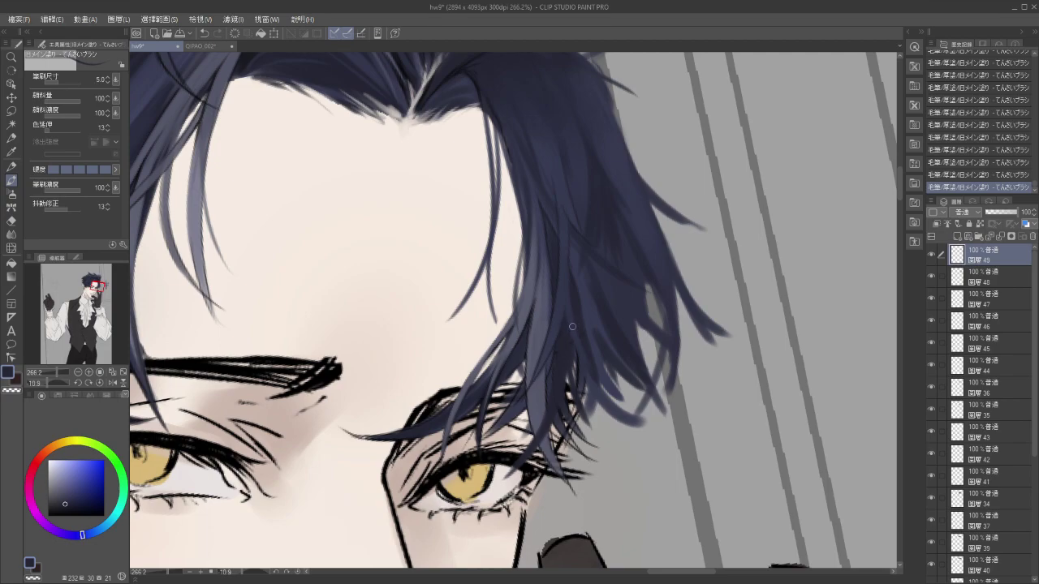
Sample the blue beside the light strand and add a soft airbrush stroke there at size 2.
{"action": "left_click", "coordinate": [563, 327], "text": "alt"}
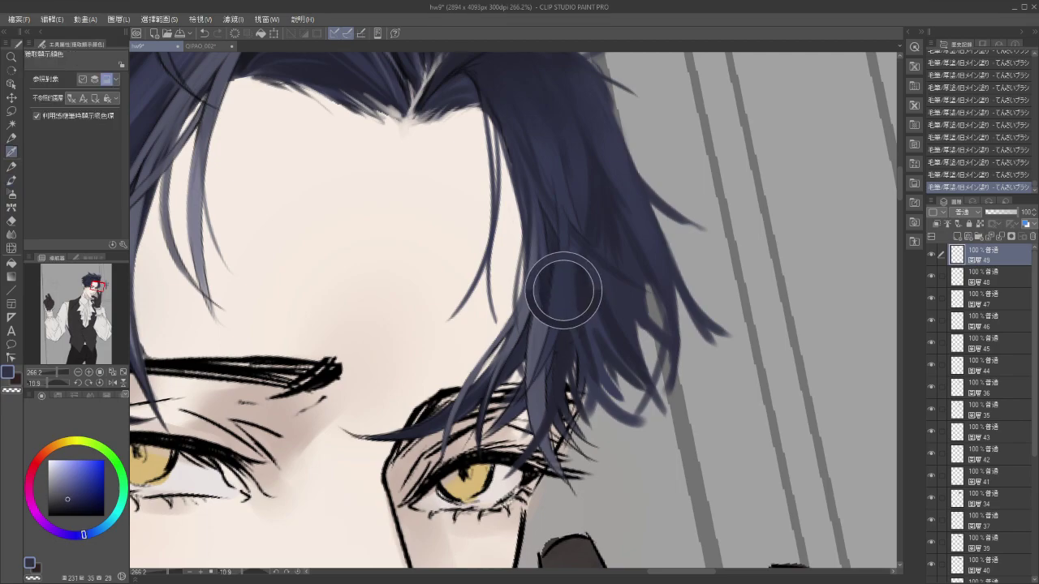
{"action": "key", "text": "j"}
{"action": "left_click_drag", "start_coordinate": [561, 314], "coordinate": [569, 335]}
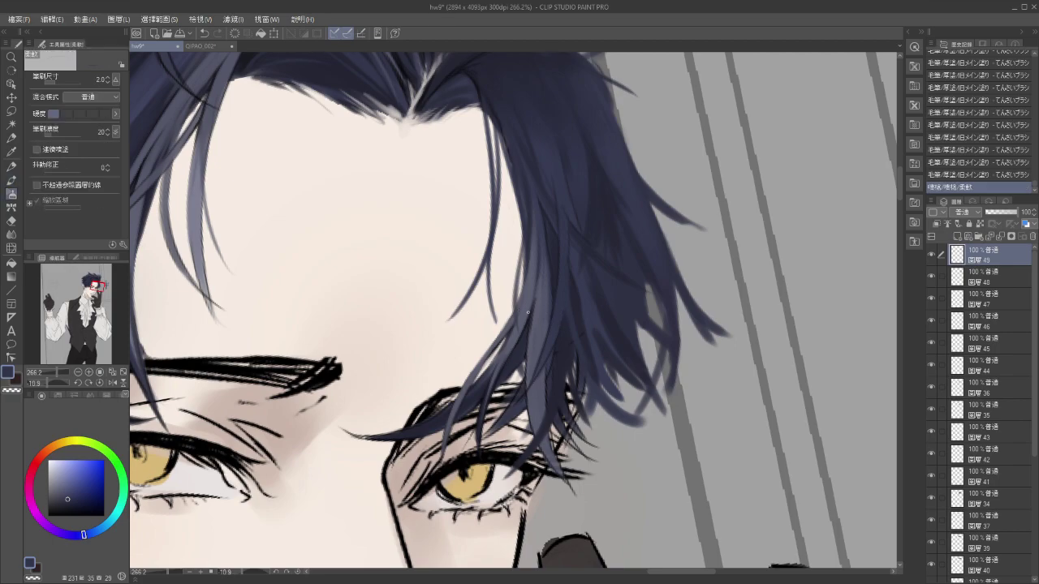
Paint blue strands with the main paint brush at size 5 below the light strand's outer side, undoing misplaced strokes.
{"action": "key", "text": "b"}
{"action": "left_click_drag", "start_coordinate": [566, 322], "coordinate": [579, 351]}
{"action": "mouse_move", "coordinate": [564, 314]}
{"action": "left_mouse_down"}
{"action": "mouse_move", "coordinate": [596, 388]}
{"action": "mouse_move", "coordinate": [611, 388]}
{"action": "left_mouse_up"}
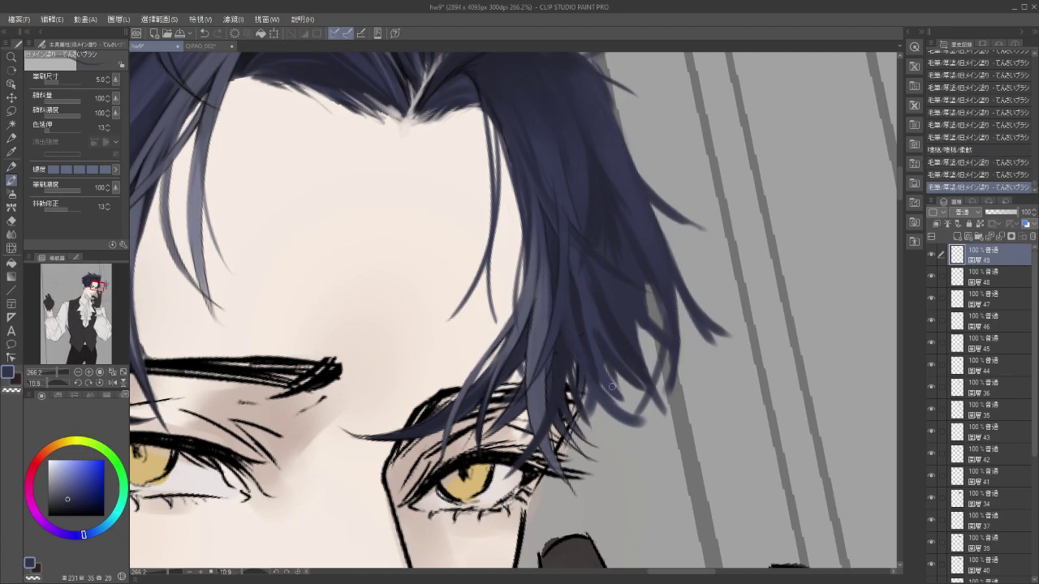
{"action": "key", "text": "ctrl+z"}
{"action": "mouse_move", "coordinate": [571, 339]}
{"action": "left_mouse_down"}
{"action": "mouse_move", "coordinate": [587, 357]}
{"action": "mouse_move", "coordinate": [562, 357]}
{"action": "mouse_move", "coordinate": [541, 378]}
{"action": "mouse_move", "coordinate": [559, 450]}
{"action": "left_mouse_up"}
{"action": "key", "text": "ctrl+z"}
{"action": "key", "text": "ctrl+z"}
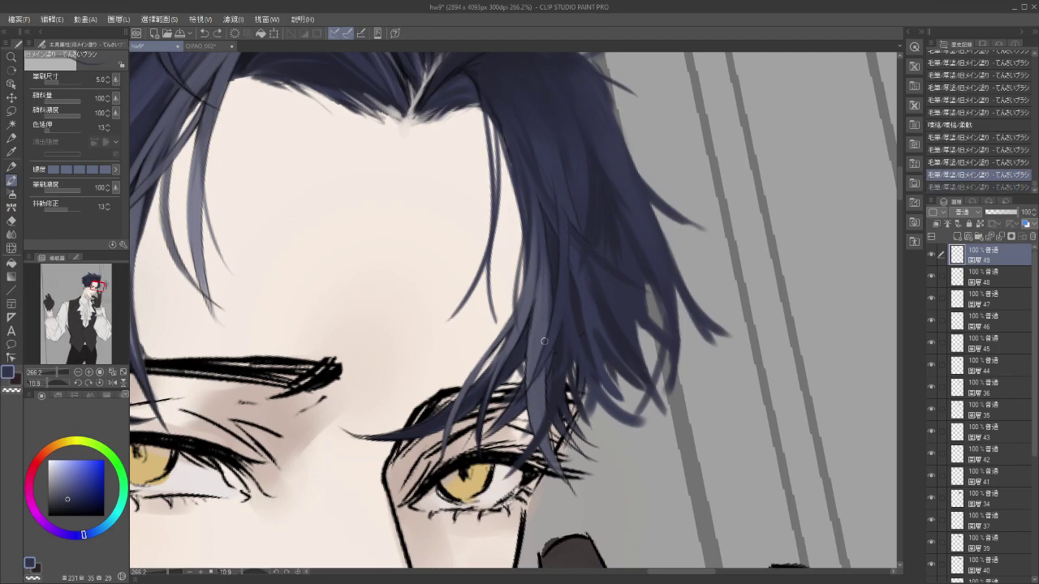
{"action": "key", "text": "ctrl+z"}
Add a short blue strand at the lock's lower tip, trying longer strokes beside it and undoing them.
{"action": "left_click_drag", "start_coordinate": [564, 317], "coordinate": [556, 378]}
{"action": "key", "text": "ctrl+z"}
{"action": "key", "text": "ctrl+y"}
{"action": "key", "text": "ctrl+z"}
{"action": "left_click_drag", "start_coordinate": [580, 383], "coordinate": [586, 397]}
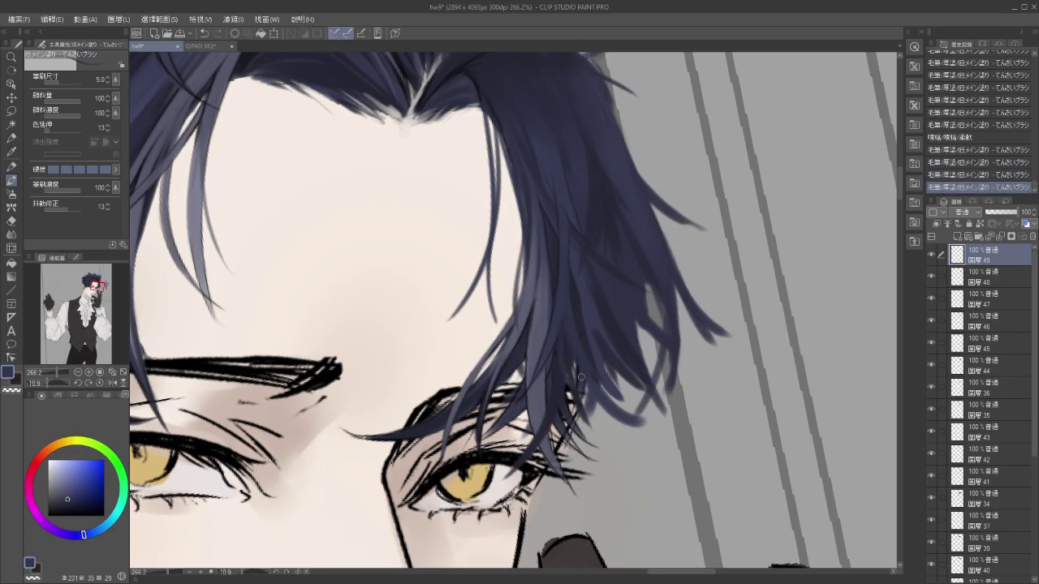
{"action": "mouse_move", "coordinate": [564, 314]}
{"action": "left_mouse_down"}
{"action": "mouse_move", "coordinate": [559, 340]}
{"action": "mouse_move", "coordinate": [569, 339]}
{"action": "mouse_move", "coordinate": [563, 304]}
{"action": "mouse_move", "coordinate": [590, 399]}
{"action": "mouse_move", "coordinate": [561, 332]}
{"action": "mouse_move", "coordinate": [575, 389]}
{"action": "mouse_move", "coordinate": [564, 370]}
{"action": "mouse_move", "coordinate": [592, 404]}
{"action": "mouse_move", "coordinate": [604, 446]}
{"action": "left_mouse_up"}
{"action": "key", "text": "ctrl+z"}
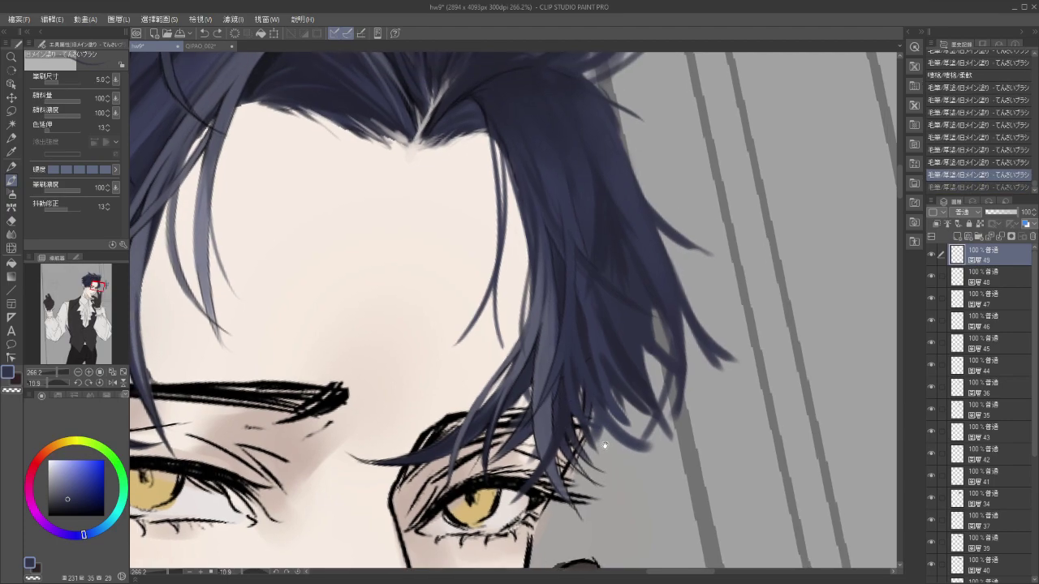
Paint long blue strands down the temple lock's middle, checking the last one by undoing and redoing it.
{"action": "left_click_drag", "start_coordinate": [570, 358], "coordinate": [568, 338]}
{"action": "mouse_move", "coordinate": [576, 401]}
{"action": "left_mouse_down"}
{"action": "mouse_move", "coordinate": [595, 318]}
{"action": "mouse_move", "coordinate": [588, 359]}
{"action": "left_mouse_up"}
{"action": "left_click_drag", "start_coordinate": [575, 247], "coordinate": [576, 311]}
{"action": "left_click_drag", "start_coordinate": [582, 251], "coordinate": [582, 361]}
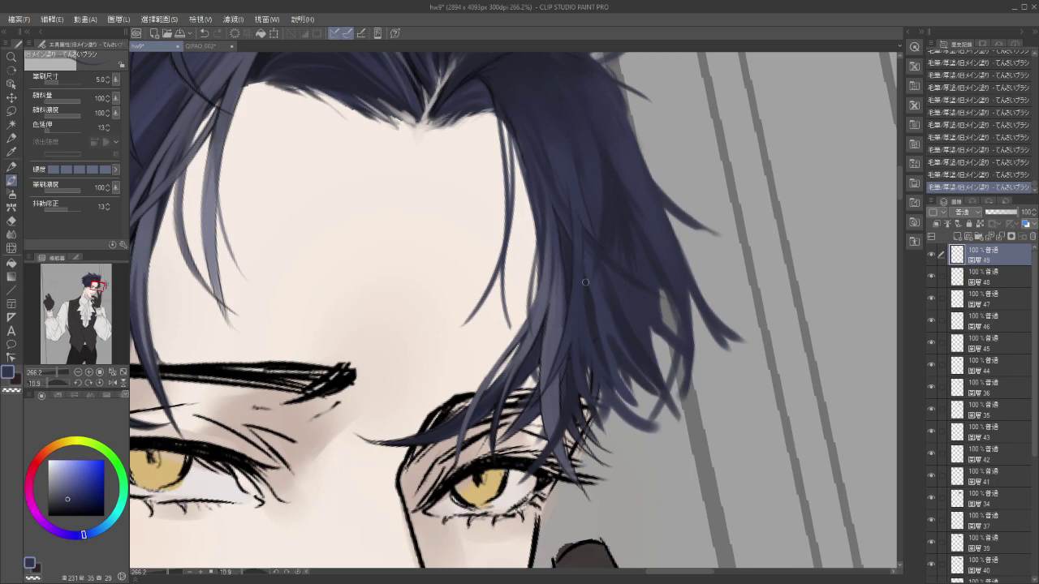
{"action": "key", "text": "ctrl+z"}
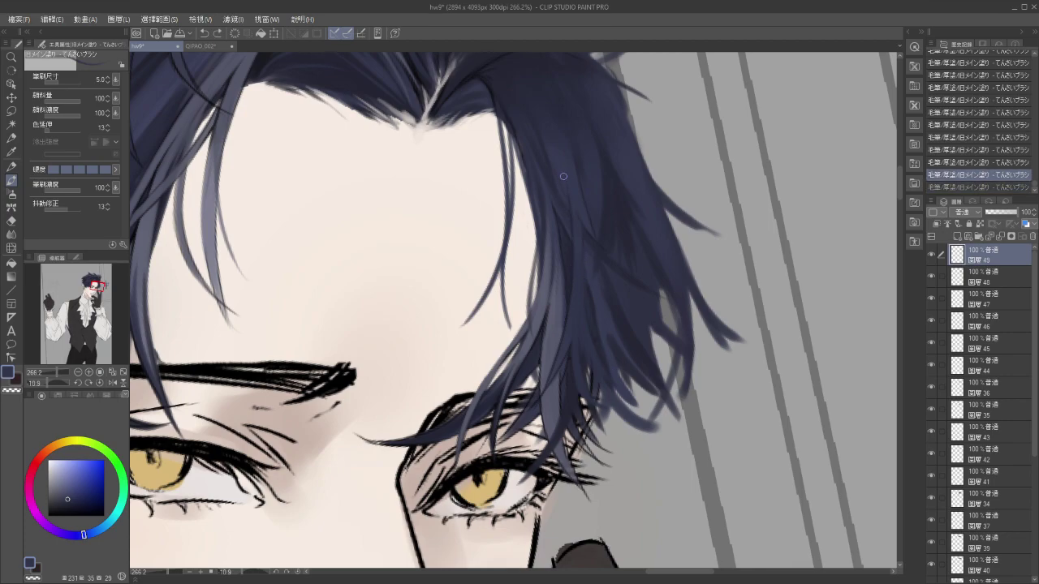
{"action": "key", "text": "ctrl+y"}
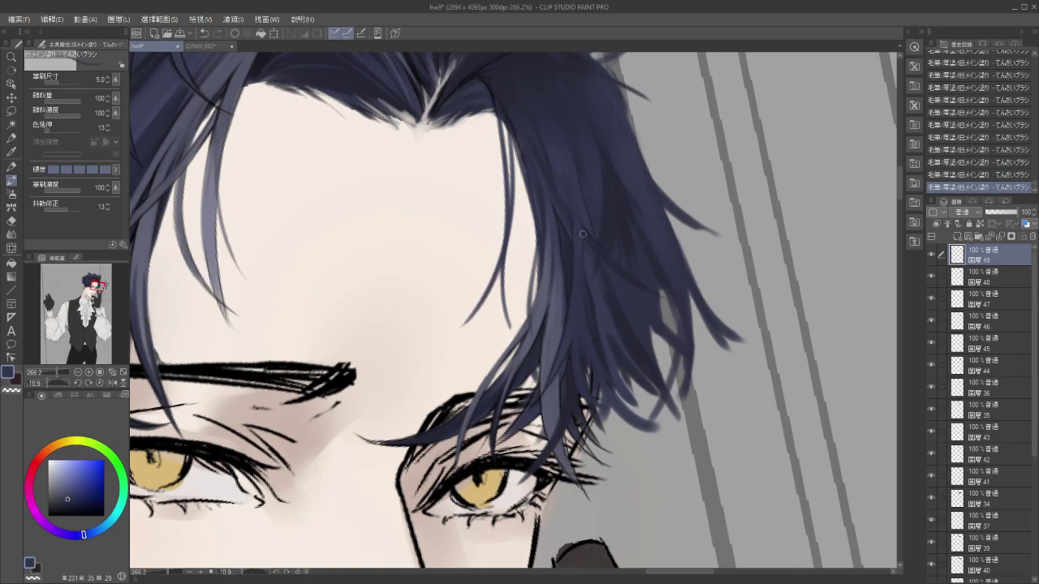
Sample the navy in the temple lock's middle and airbrush a soft size 2 shadow along its upper inner side.
{"action": "left_click_drag", "start_coordinate": [561, 277], "coordinate": [521, 353]}
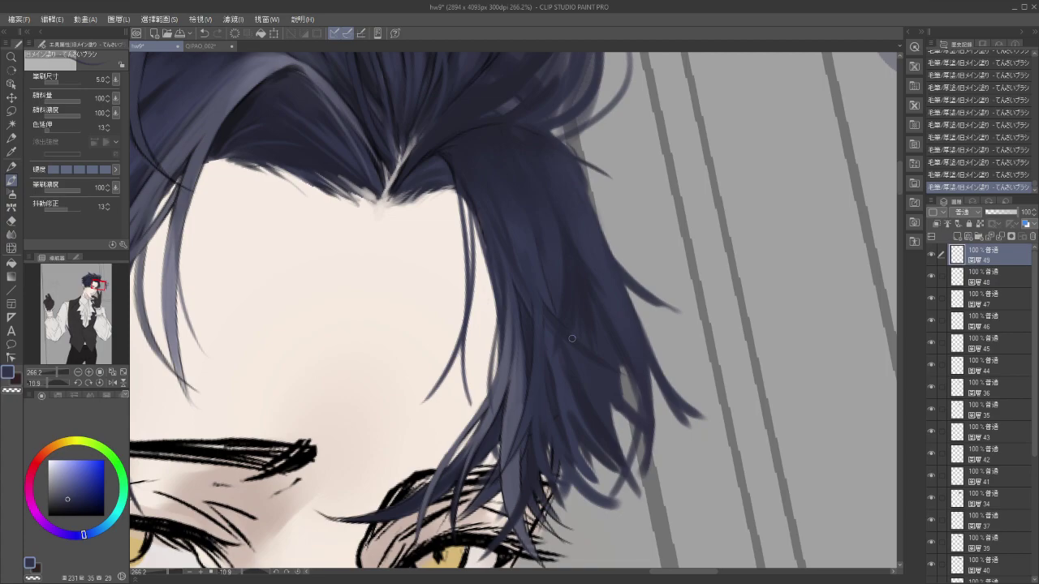
{"action": "left_click", "coordinate": [572, 337], "text": "alt"}
{"action": "key", "text": "b"}
{"action": "left_click_drag", "start_coordinate": [510, 265], "coordinate": [529, 294]}
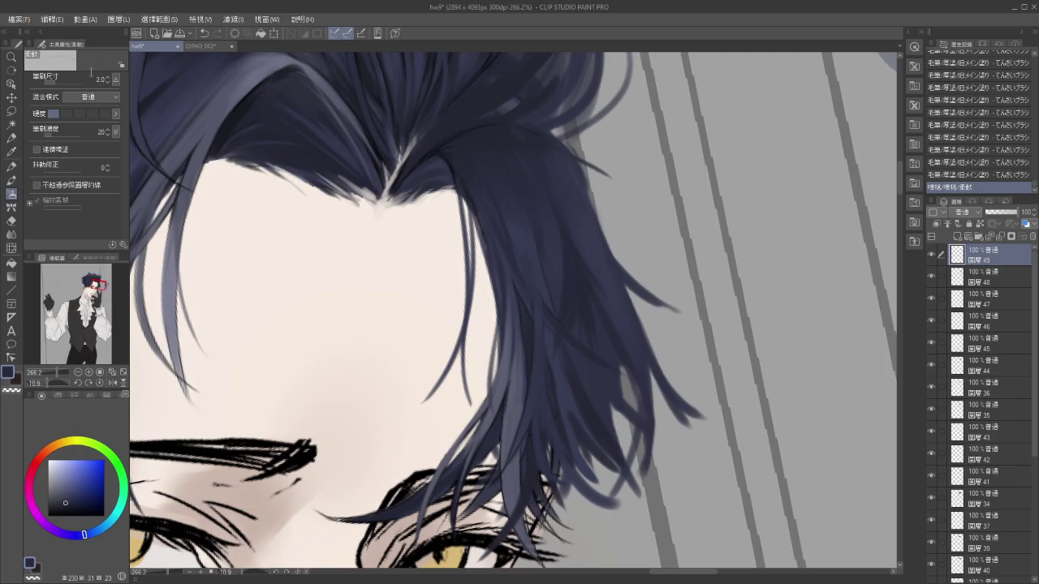
Paint navy strands with the main paint brush at size 5 across the lock's upper inner part, undoing misplaced strokes.
{"action": "key", "text": "b"}
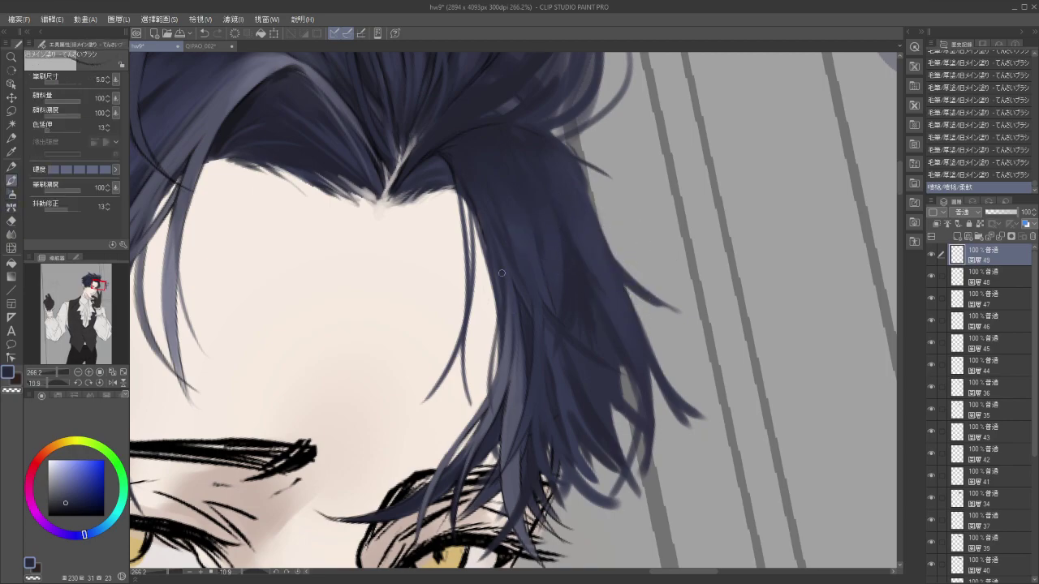
{"action": "left_click_drag", "start_coordinate": [507, 252], "coordinate": [559, 330]}
{"action": "left_click_drag", "start_coordinate": [505, 259], "coordinate": [535, 297]}
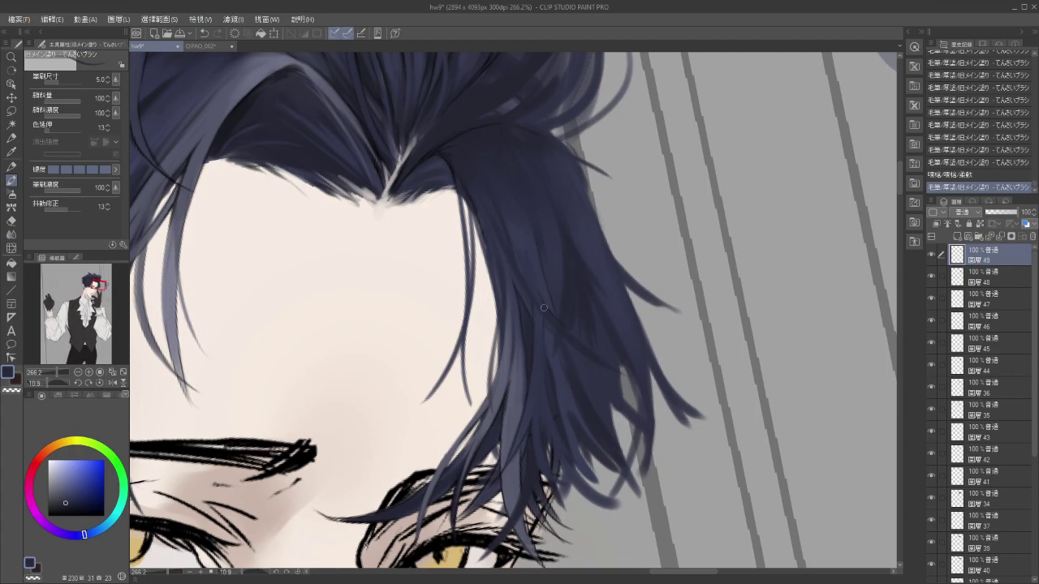
{"action": "left_click_drag", "start_coordinate": [493, 226], "coordinate": [572, 348]}
{"action": "left_click_drag", "start_coordinate": [504, 238], "coordinate": [545, 288]}
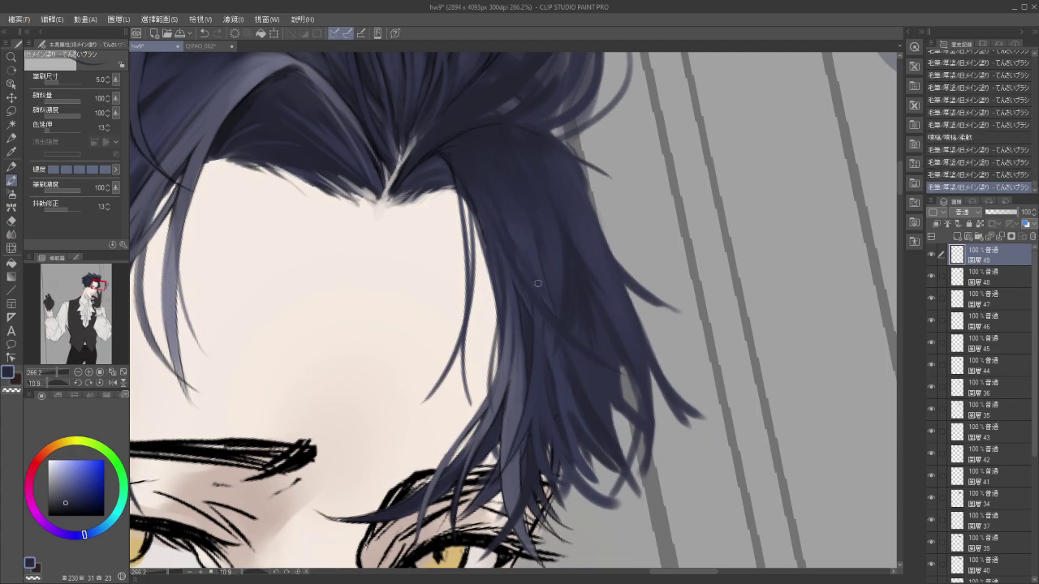
{"action": "key", "text": "ctrl+z"}
{"action": "mouse_move", "coordinate": [496, 215]}
{"action": "left_mouse_down"}
{"action": "mouse_move", "coordinate": [570, 321]}
{"action": "mouse_move", "coordinate": [573, 331]}
{"action": "mouse_move", "coordinate": [544, 294]}
{"action": "mouse_move", "coordinate": [556, 331]}
{"action": "mouse_move", "coordinate": [588, 342]}
{"action": "mouse_move", "coordinate": [589, 288]}
{"action": "mouse_move", "coordinate": [610, 226]}
{"action": "left_mouse_up"}
{"action": "key", "text": "ctrl+z"}
{"action": "key", "text": "ctrl+z"}
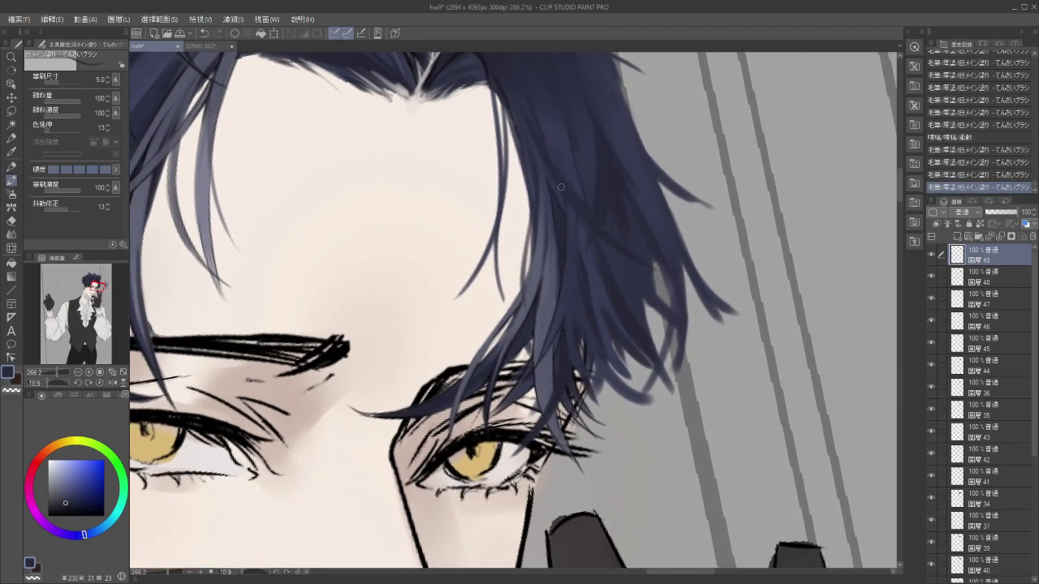
Extend the navy shading with short size 5 strokes down the temple lock's middle.
{"action": "left_click_drag", "start_coordinate": [561, 147], "coordinate": [572, 190]}
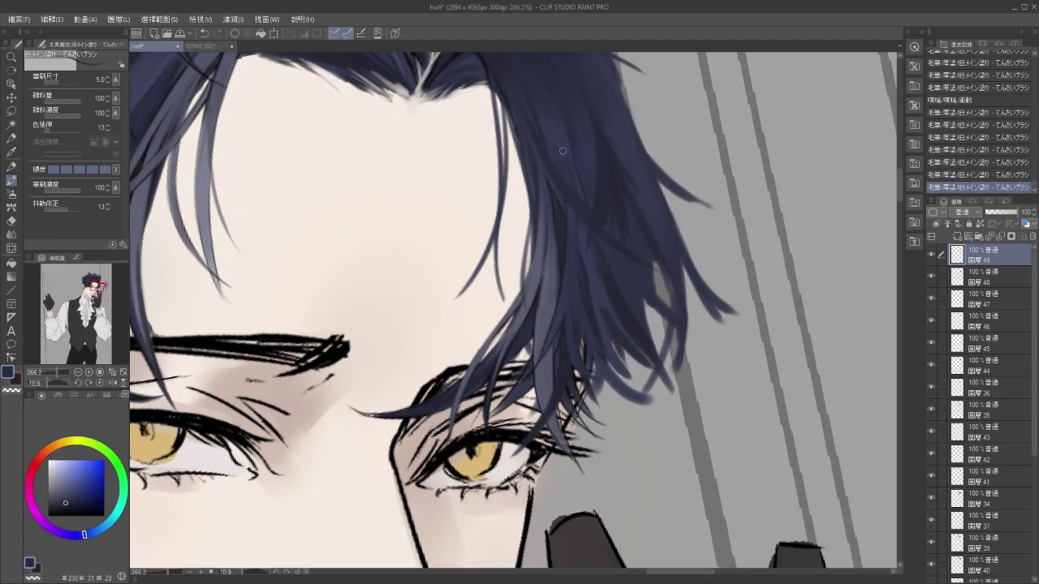
{"action": "left_click_drag", "start_coordinate": [587, 265], "coordinate": [591, 317]}
{"action": "left_click_drag", "start_coordinate": [595, 373], "coordinate": [620, 346]}
Examine the temple lock against the whole head and up close at its lower tips.
{"action": "scroll", "coordinate": [620, 345], "scroll_direction": "down", "scroll_amount": 4}
{"action": "left_click_drag", "start_coordinate": [434, 485], "coordinate": [504, 428]}
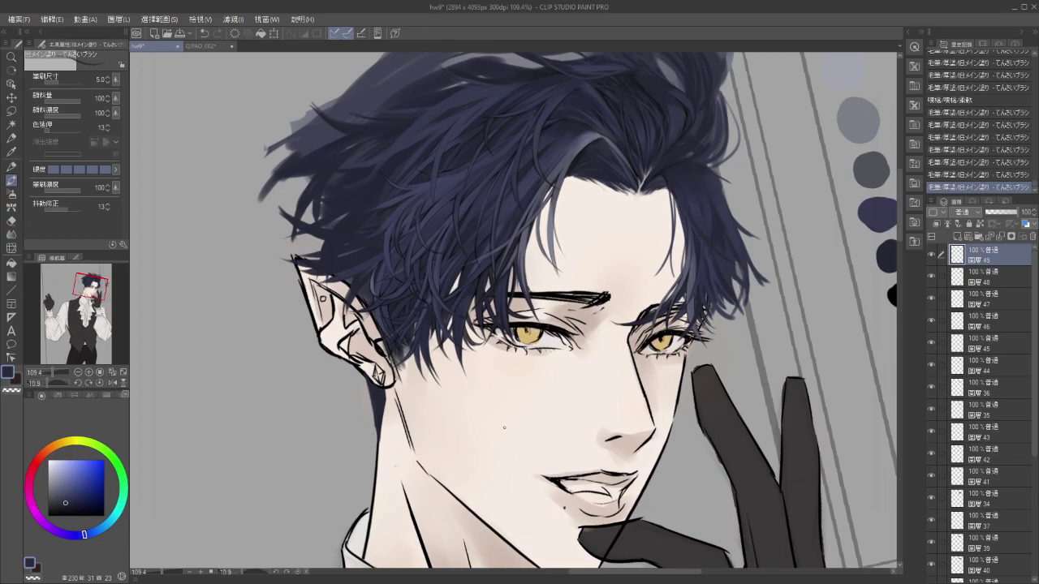
{"action": "left_click_drag", "start_coordinate": [717, 280], "coordinate": [583, 379]}
{"action": "scroll", "coordinate": [555, 340], "scroll_direction": "up", "scroll_amount": 5}
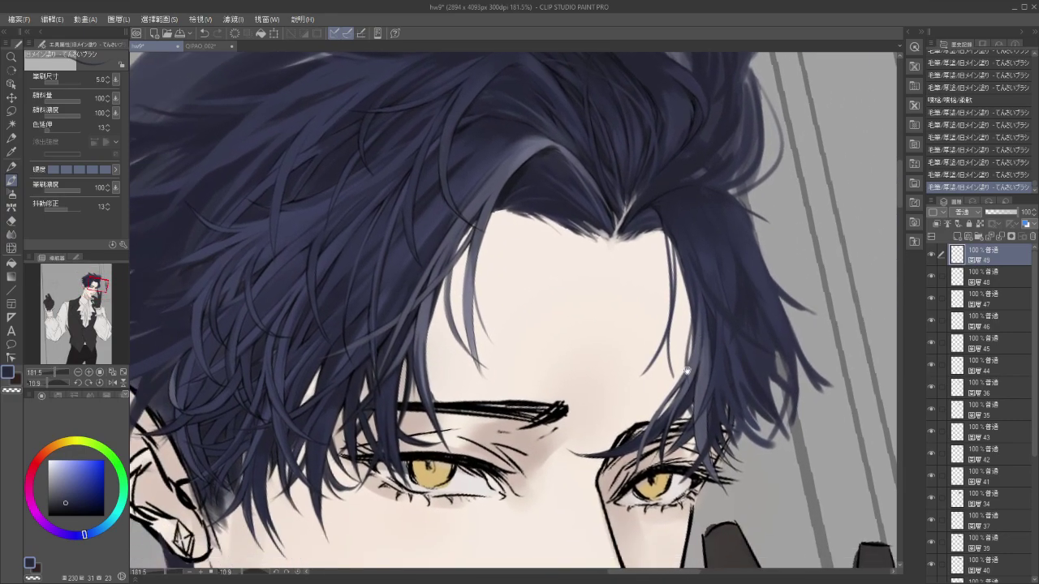
{"action": "mouse_move", "coordinate": [687, 371]}
{"action": "left_mouse_down"}
{"action": "mouse_move", "coordinate": [661, 352]}
{"action": "mouse_move", "coordinate": [646, 365]}
{"action": "mouse_move", "coordinate": [601, 360]}
{"action": "left_mouse_up"}
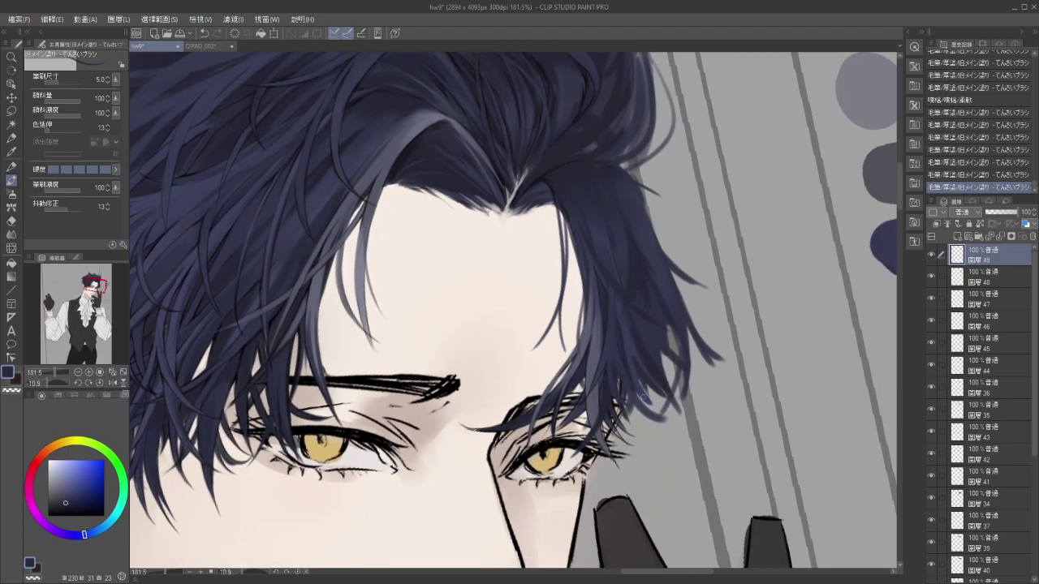
{"action": "scroll", "coordinate": [641, 396], "scroll_direction": "up", "scroll_amount": 3}
{"action": "scroll", "coordinate": [616, 438], "scroll_direction": "up", "scroll_amount": 2}
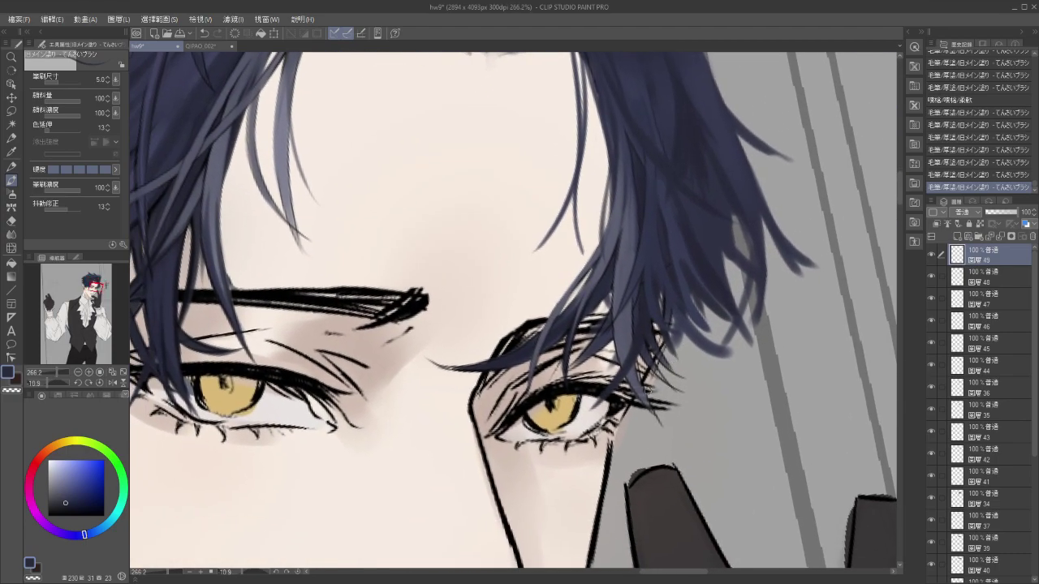
{"action": "key", "text": "j"}
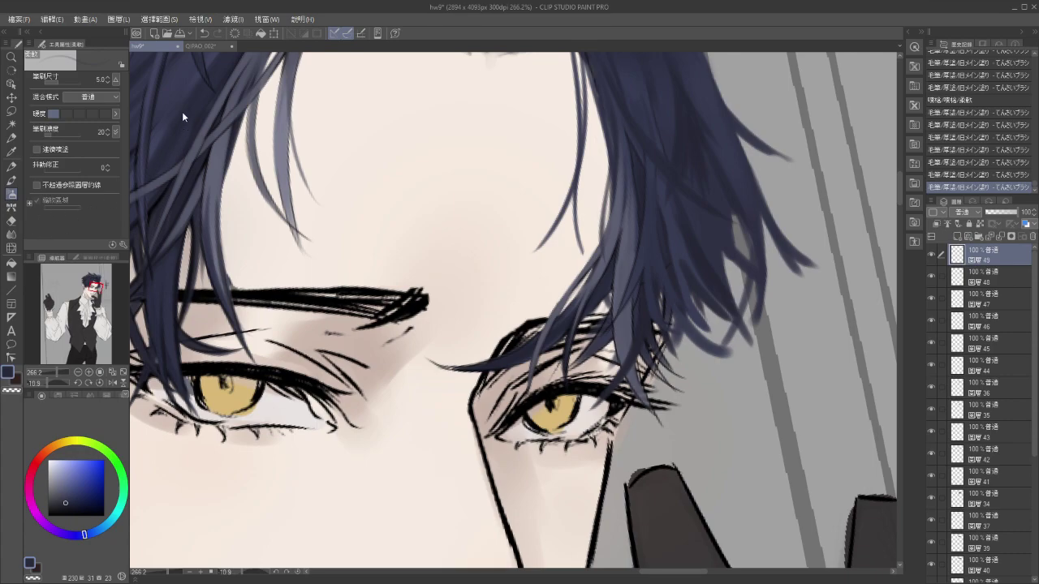
{"action": "key", "text": "b"}
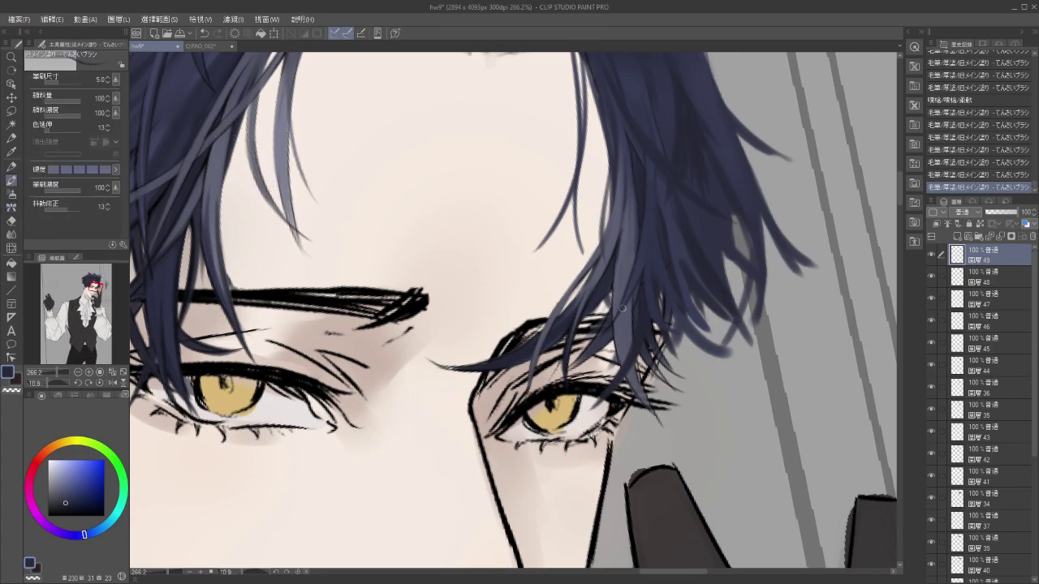
Set the paint colour to black and try lines beside the light strand near the eye at sizes 5 and 3, undoing them.
{"action": "left_click_drag", "start_coordinate": [63, 506], "coordinate": [48, 516]}
{"action": "scroll", "coordinate": [623, 382], "scroll_direction": "up", "scroll_amount": 1}
{"action": "left_click_drag", "start_coordinate": [646, 360], "coordinate": [619, 383]}
{"action": "left_click_drag", "start_coordinate": [615, 297], "coordinate": [614, 334]}
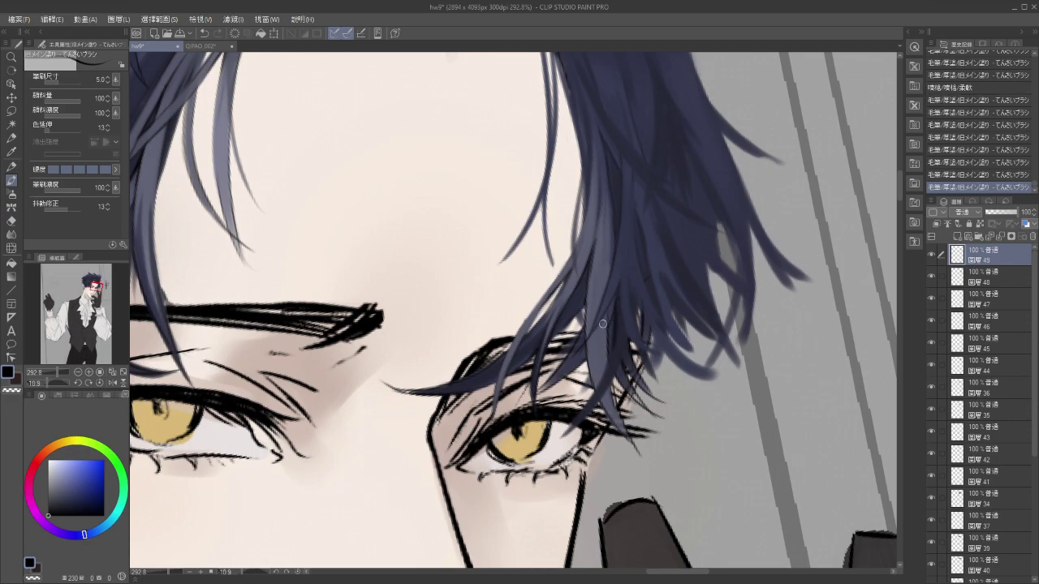
{"action": "key", "text": "ctrl+z"}
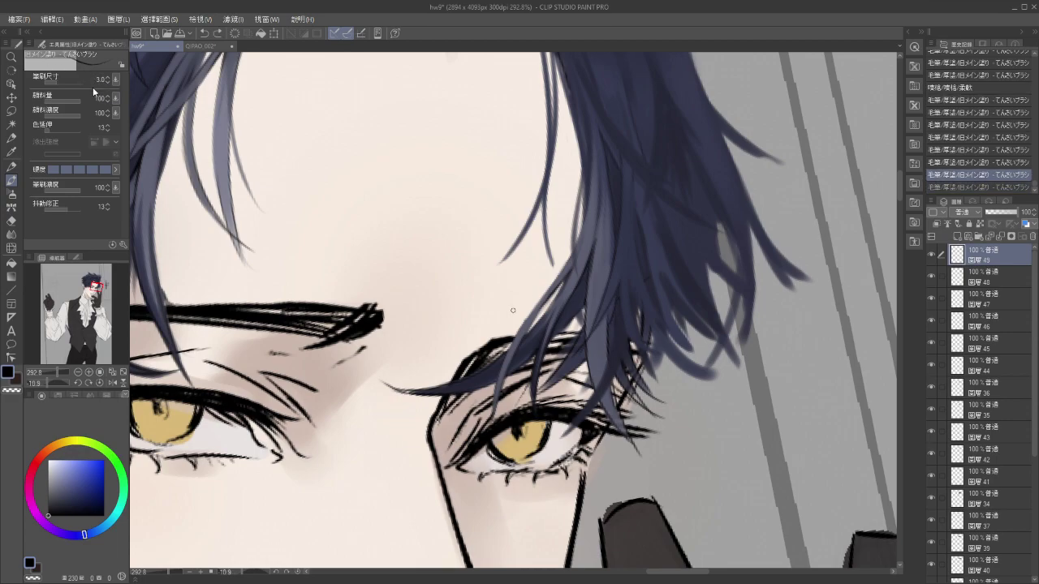
{"action": "left_click_drag", "start_coordinate": [616, 310], "coordinate": [601, 384]}
{"action": "key", "text": "ctrl+z"}
{"action": "key", "text": "ctrl+z"}
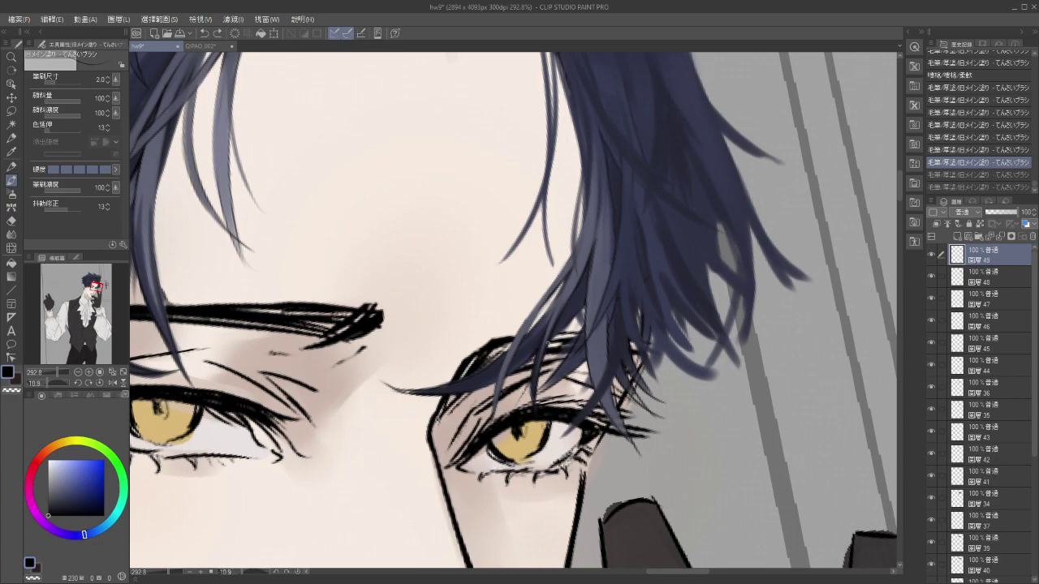
Draw fine black lines at size 2 around the light strand and down the lock's lower tip, undoing misplaced ones.
{"action": "left_click_drag", "start_coordinate": [617, 289], "coordinate": [587, 408]}
{"action": "key", "text": "ctrl+z"}
{"action": "key", "text": "ctrl+y"}
{"action": "key", "text": "ctrl+y"}
{"action": "key", "text": "ctrl+y"}
{"action": "key", "text": "ctrl+z"}
{"action": "left_click_drag", "start_coordinate": [621, 299], "coordinate": [630, 336]}
{"action": "key", "text": "ctrl+z"}
{"action": "mouse_move", "coordinate": [622, 283]}
{"action": "left_mouse_down"}
{"action": "mouse_move", "coordinate": [631, 336]}
{"action": "mouse_move", "coordinate": [656, 362]}
{"action": "left_mouse_up"}
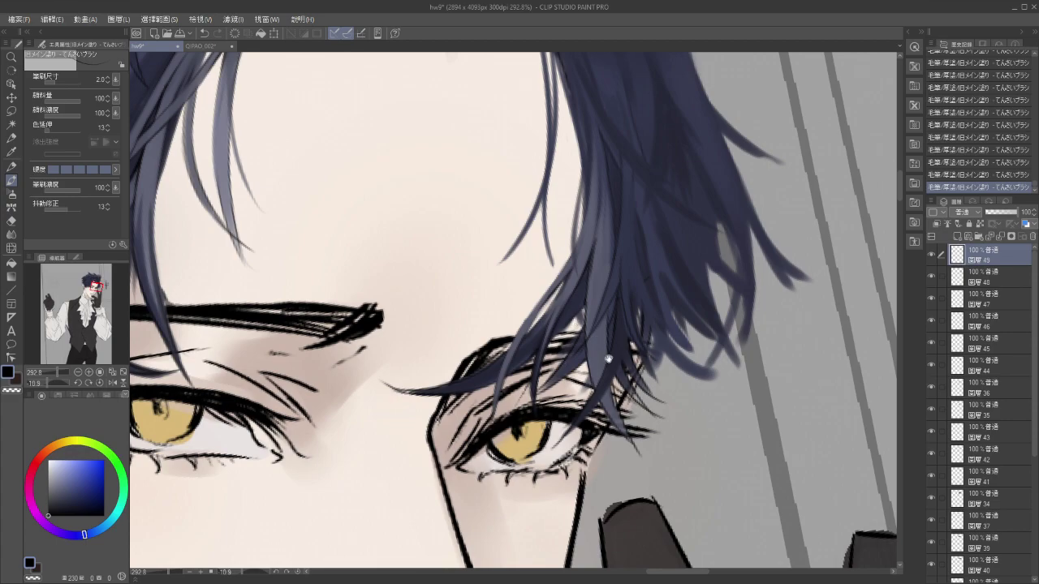
{"action": "left_click_drag", "start_coordinate": [623, 379], "coordinate": [601, 386]}
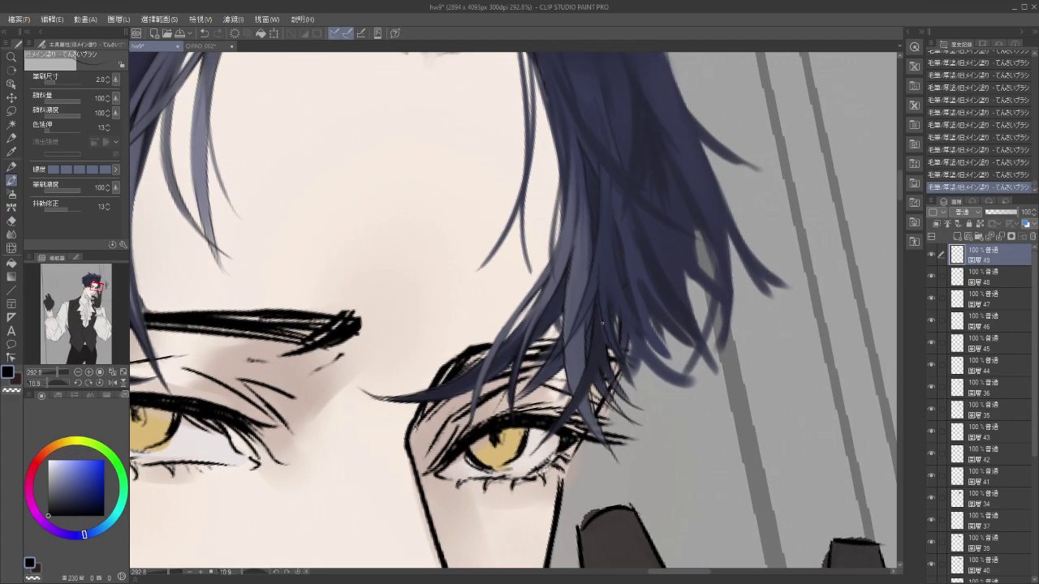